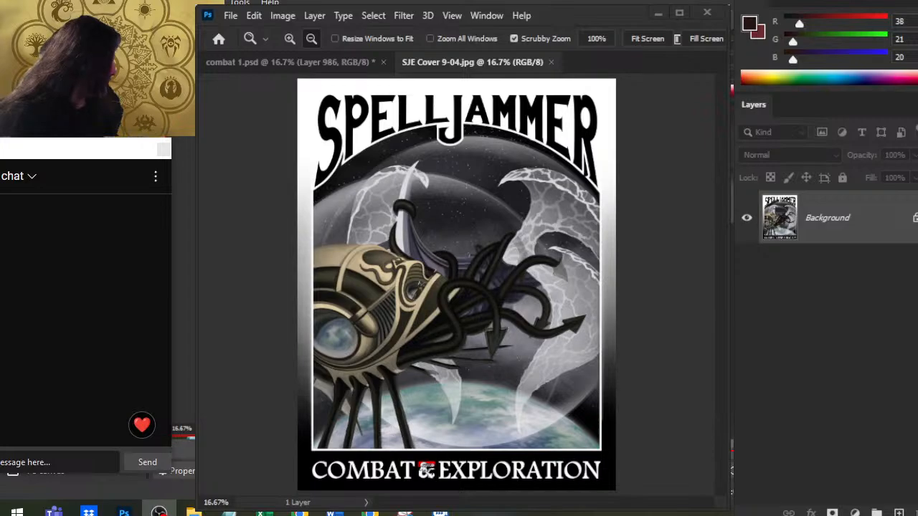
Step: Switch to the browser, close the X profile tab and like the Spelljammer Art Stream ep 230 video
drag(796, 335, 795, 348)
key(alt+Tab)
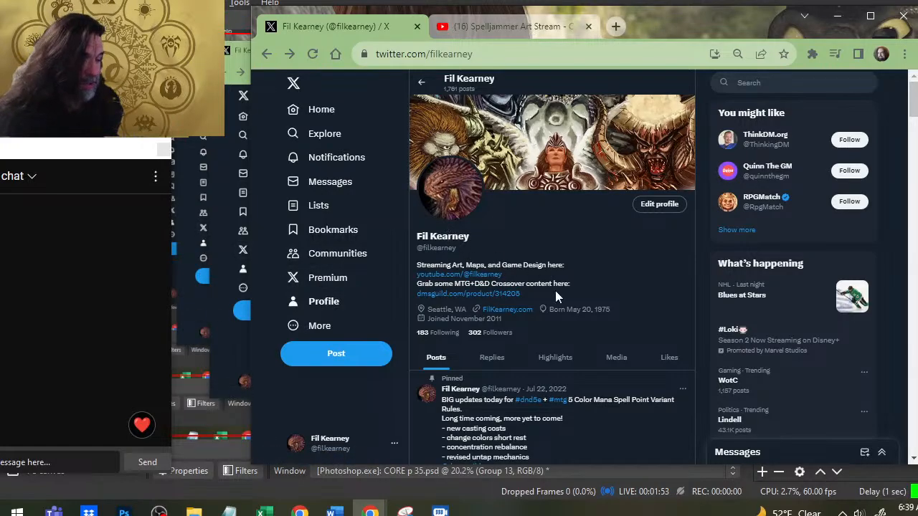
scroll(556, 296, down, 10)
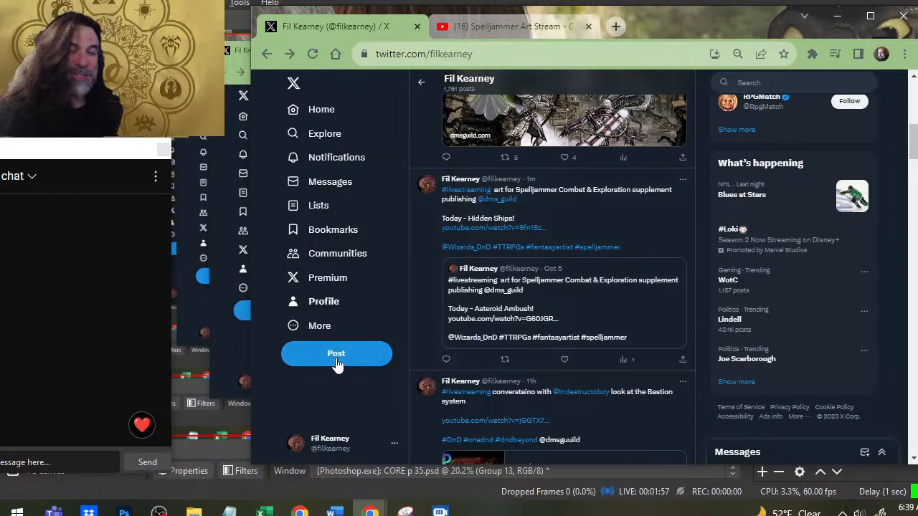
click(417, 26)
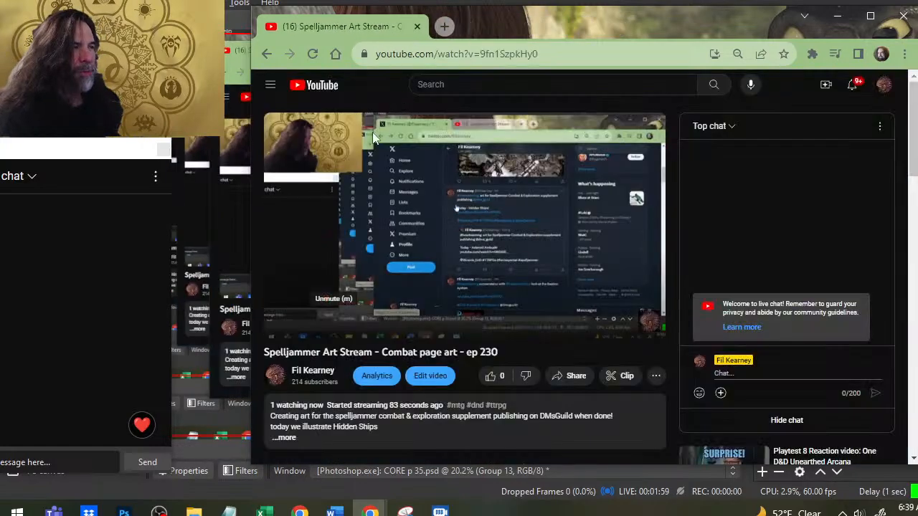
click(490, 375)
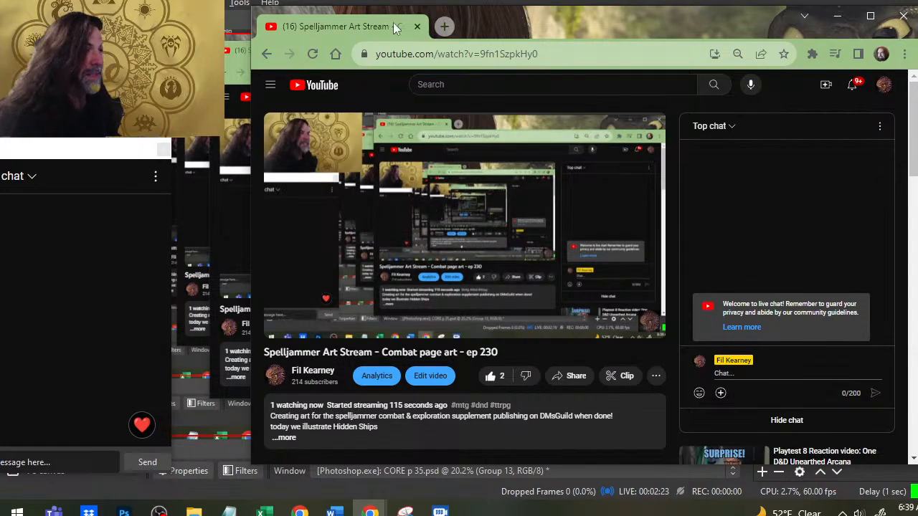
key(alt+Tab)
key(alt+Tab)
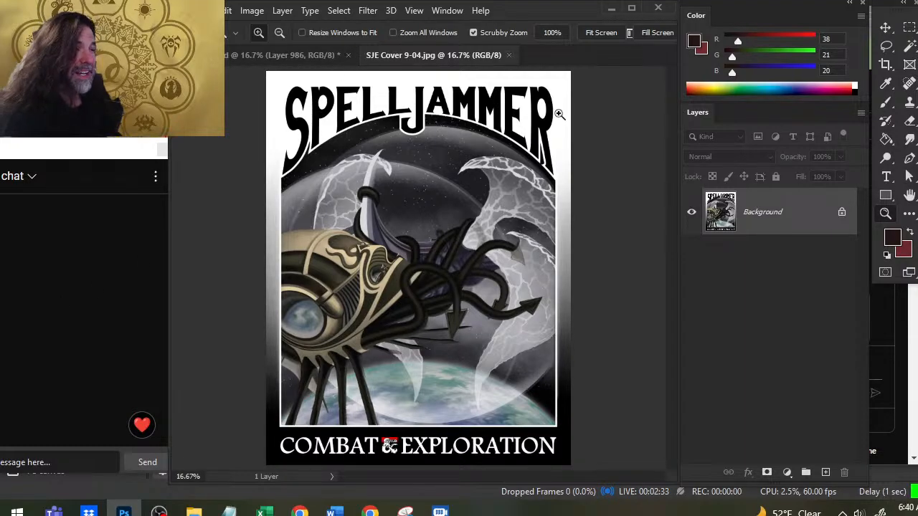
key(alt+Tab)
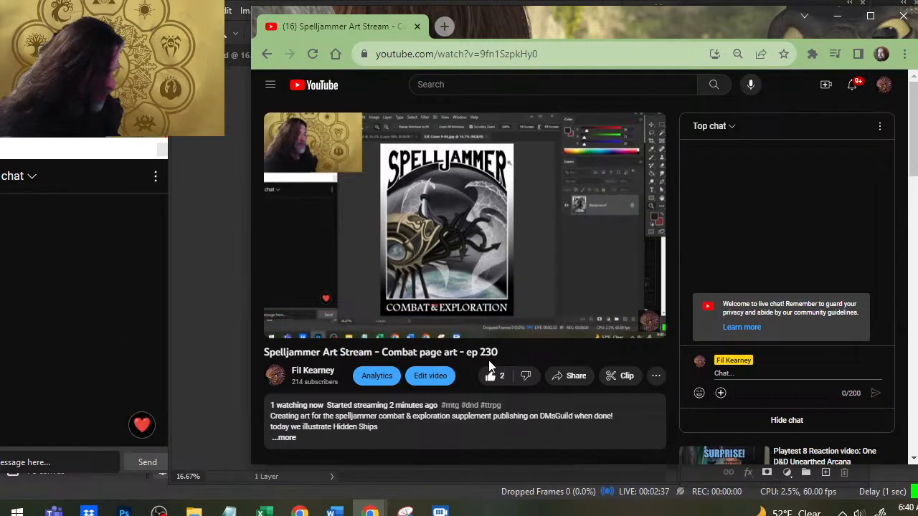
mouse_move(445, 335)
key(alt+Tab)
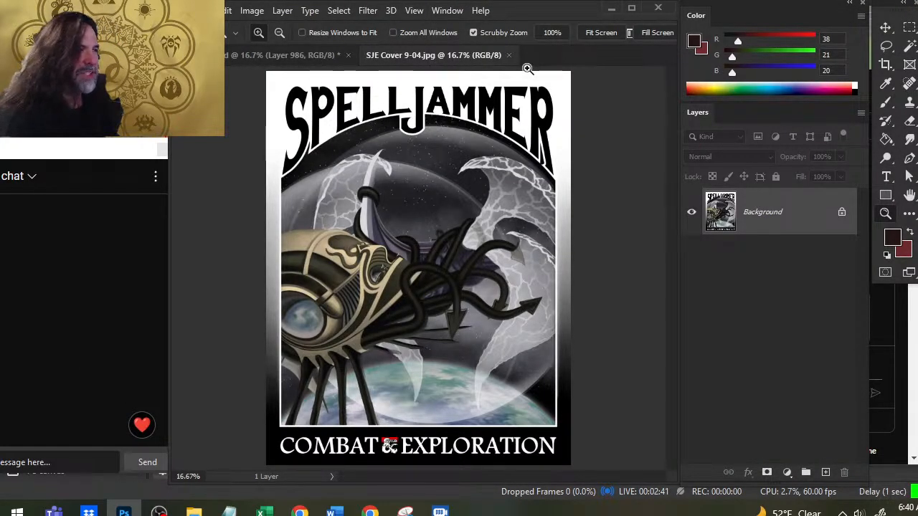
key(alt+Tab)
key(alt+Tab)
key(alt+Tab)
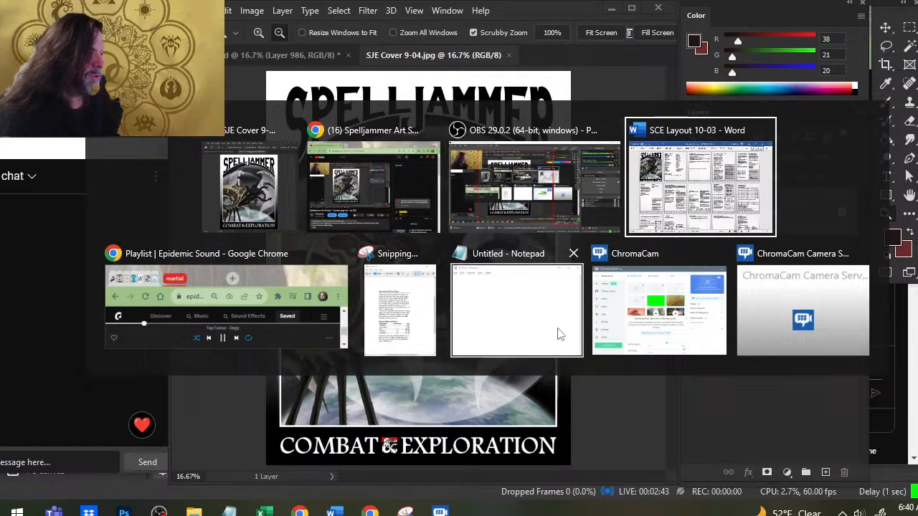
key(alt+shift+Tab)
key(alt+shift+Tab)
key(alt+shift+Tab)
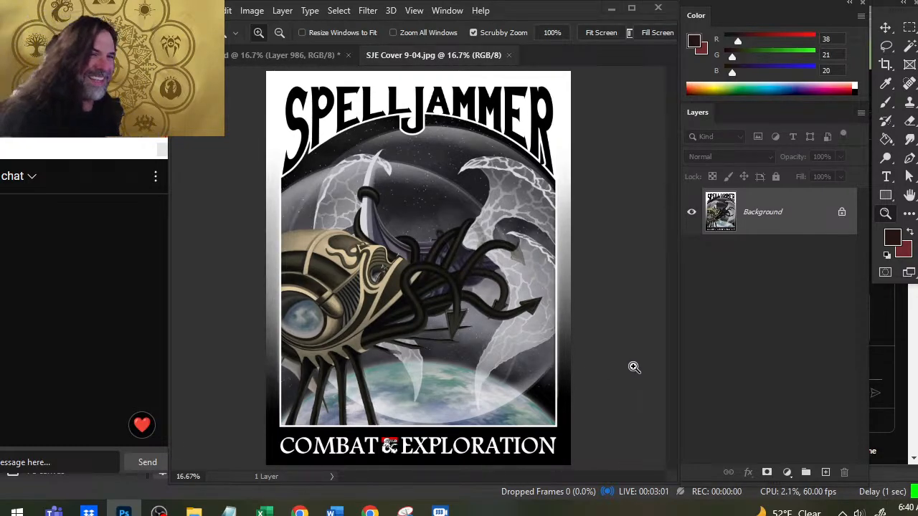
Step: Switch to the Word document SCE Layout 10-03 and skim from the cover to the Pregenerated Ships tables
key(alt+Tab)
key(Tab)
key(Tab)
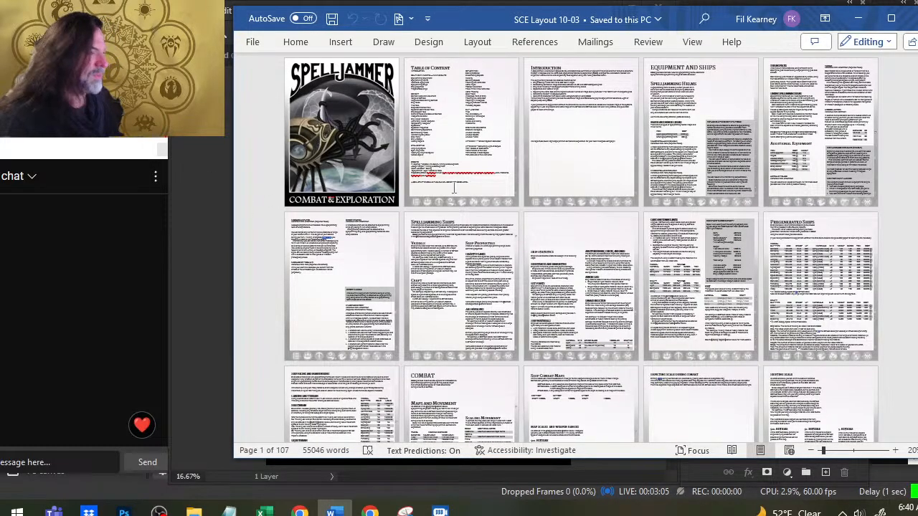
scroll(570, 219, down, 1)
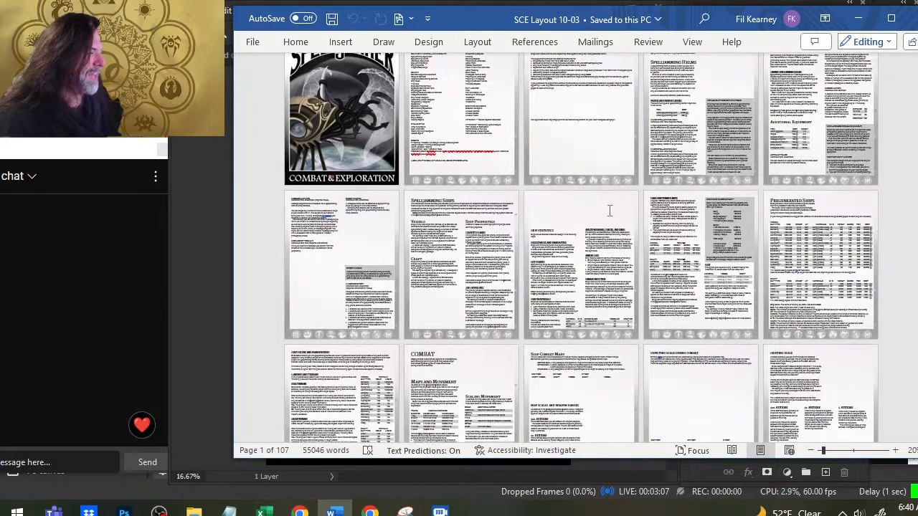
scroll(609, 210, down, 1)
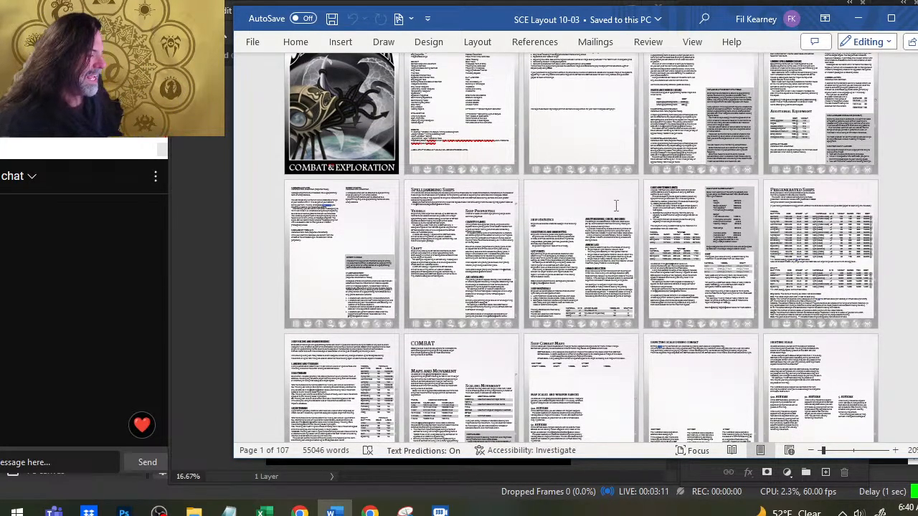
ctrl+scroll(611, 216, up, 2)
scroll(651, 263, down, 10)
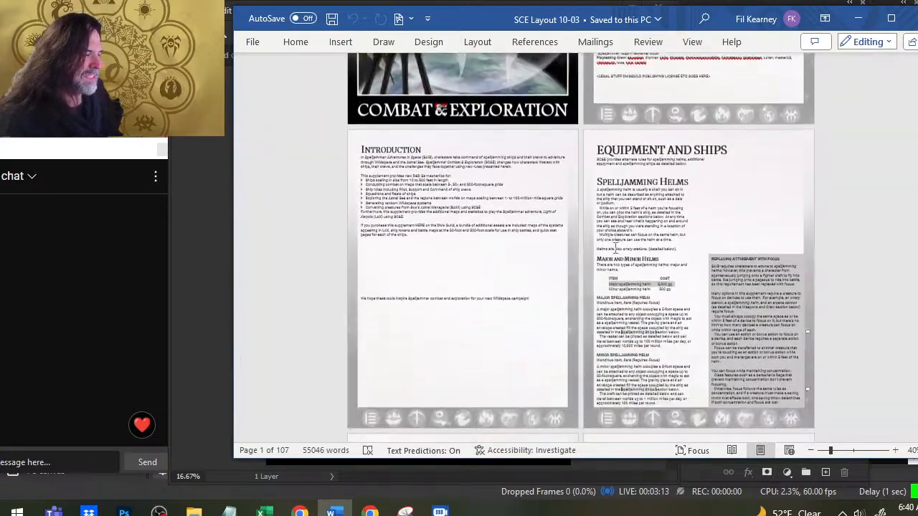
scroll(651, 263, down, 10)
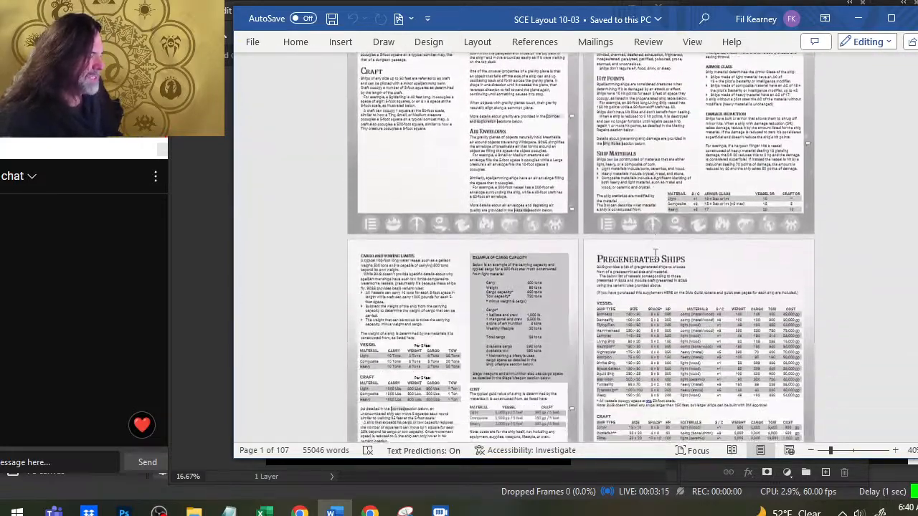
scroll(649, 253, up, 2)
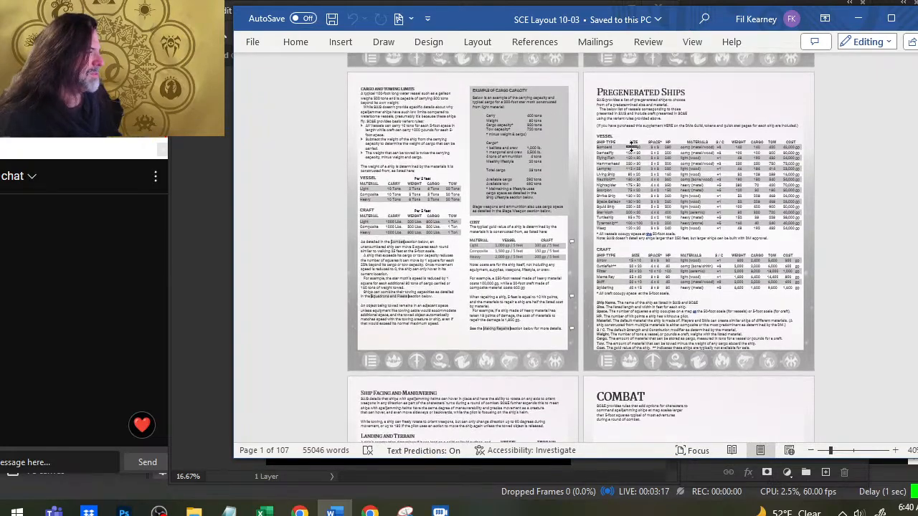
Step: Skim the Combat and Ship Roles pages and examine the page with the Hide action and Siege Commander Role
scroll(579, 227, down, 5)
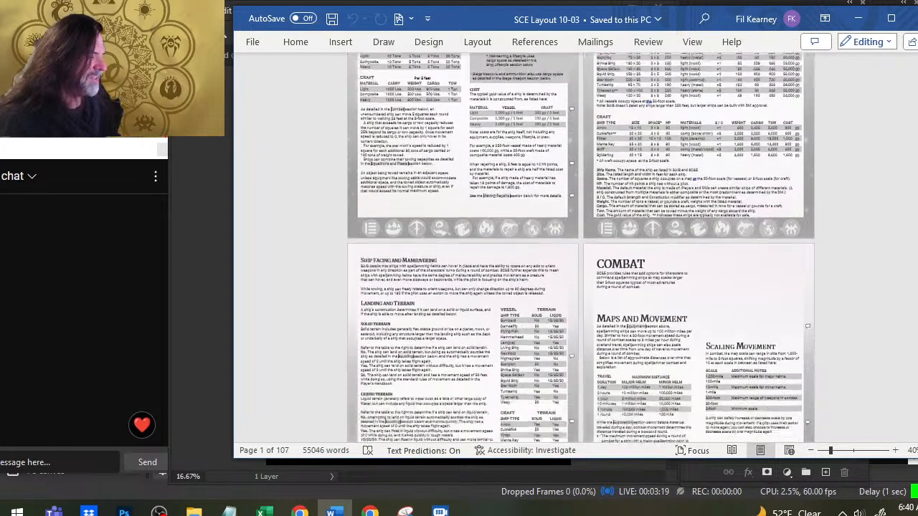
scroll(645, 258, down, 5)
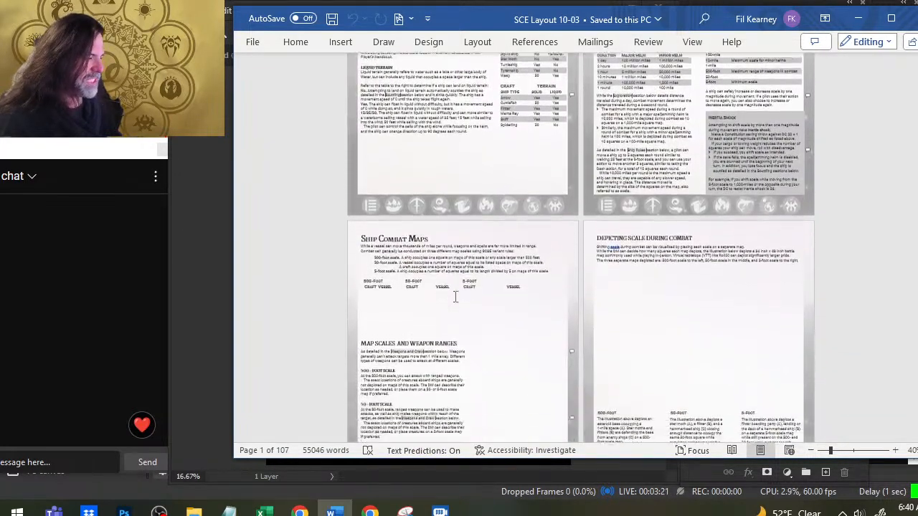
scroll(600, 265, down, 6)
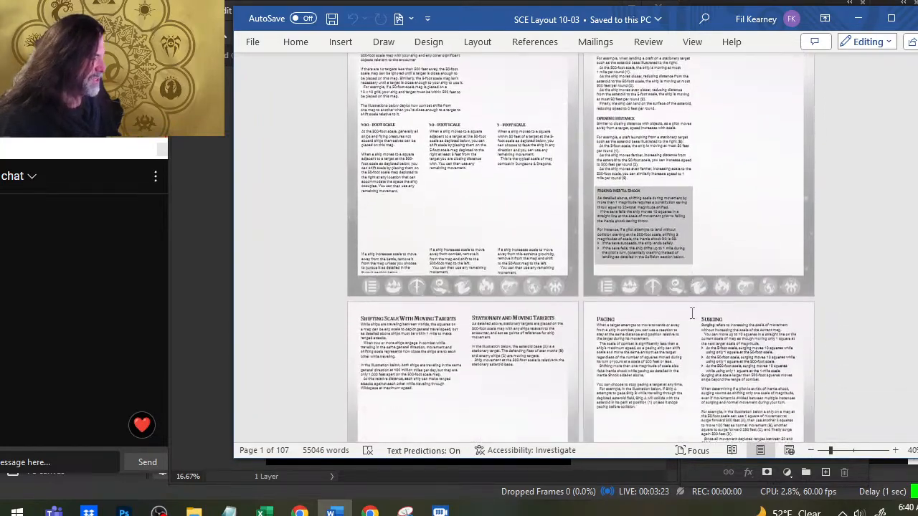
scroll(673, 267, down, 1)
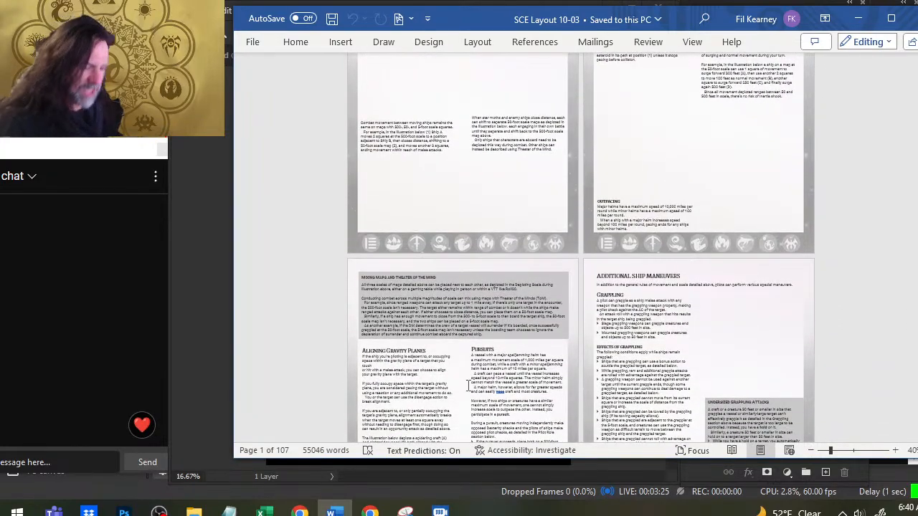
scroll(452, 360, down, 3)
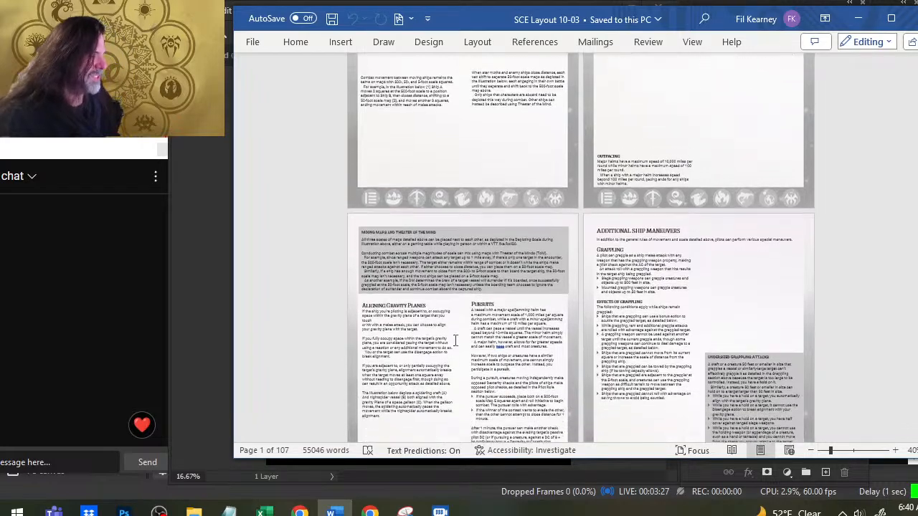
scroll(452, 356, down, 7)
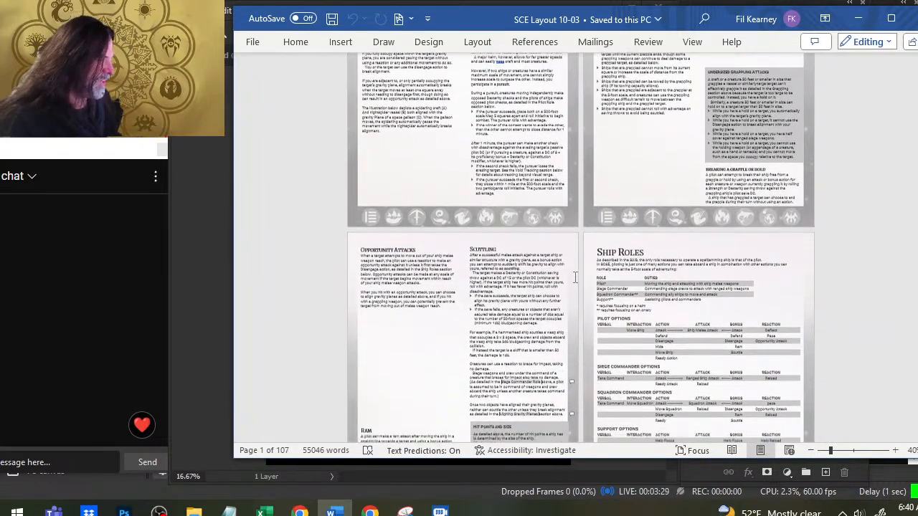
scroll(600, 322, down, 3)
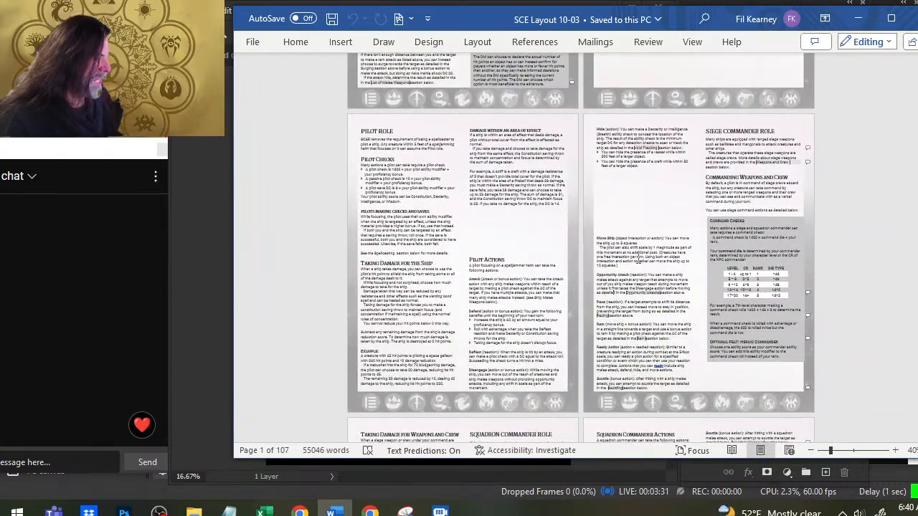
scroll(638, 258, up, 4)
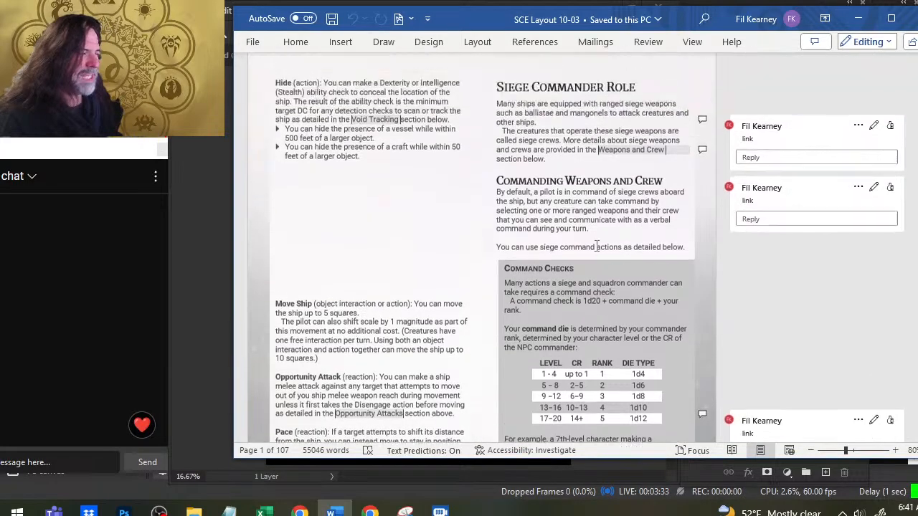
scroll(592, 236, down, 5)
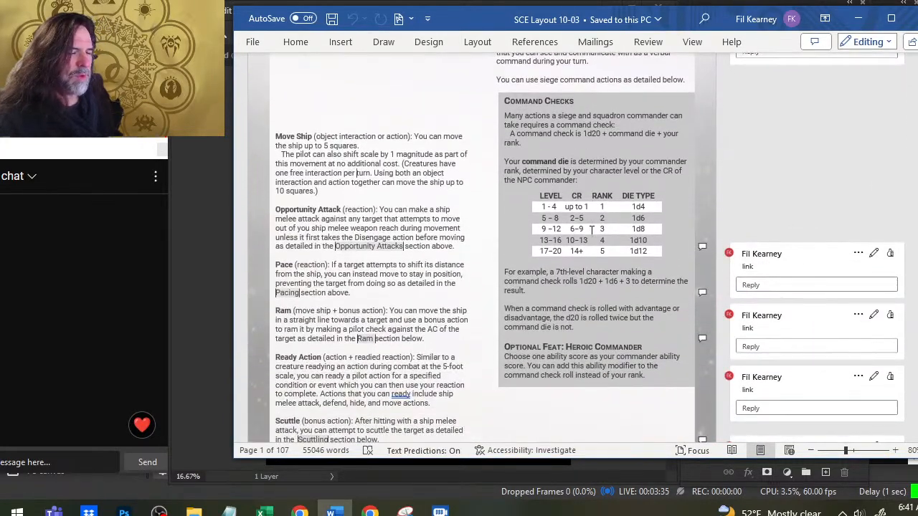
scroll(592, 226, up, 2)
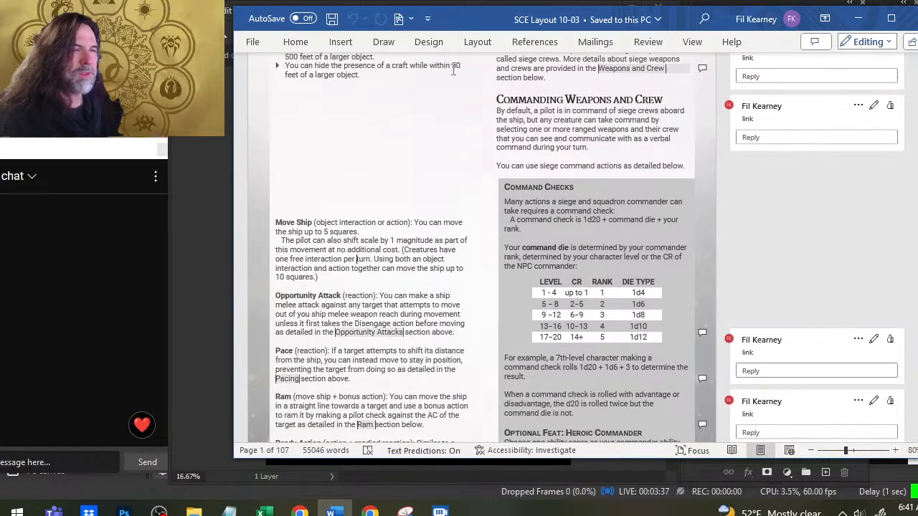
Step: Switch to Photoshop, close SJE Cover 9-04.jpg and show the illo group inside group 24 xx
key(alt+Tab)
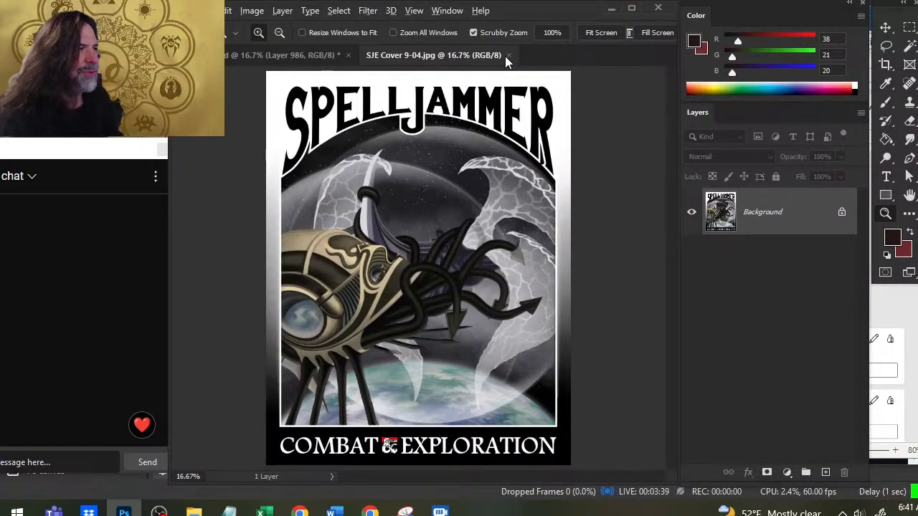
click(507, 55)
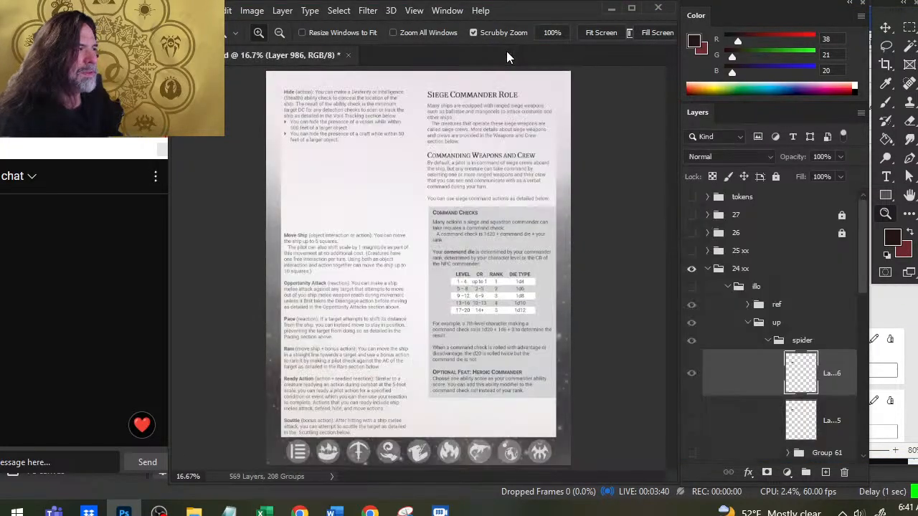
click(690, 287)
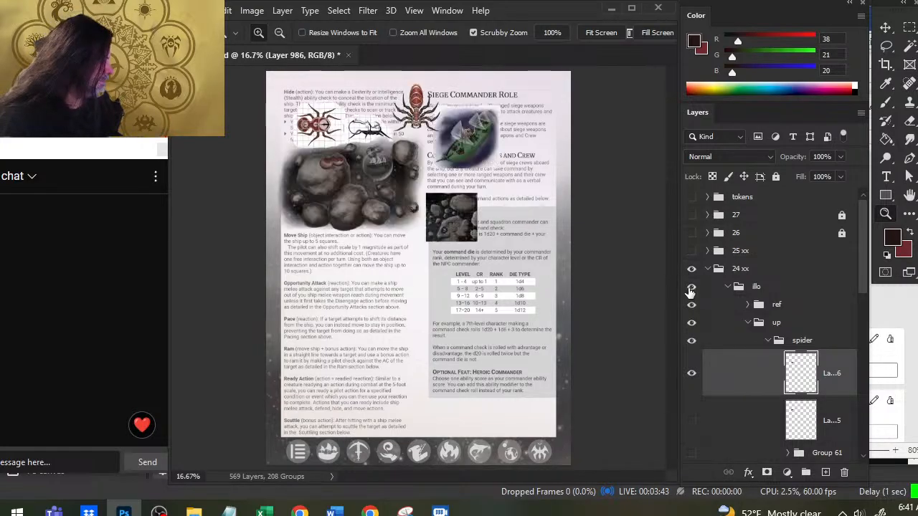
Step: Examine the asteroid illustration under the Hide text with the ref group temporarily hidden
click(692, 305)
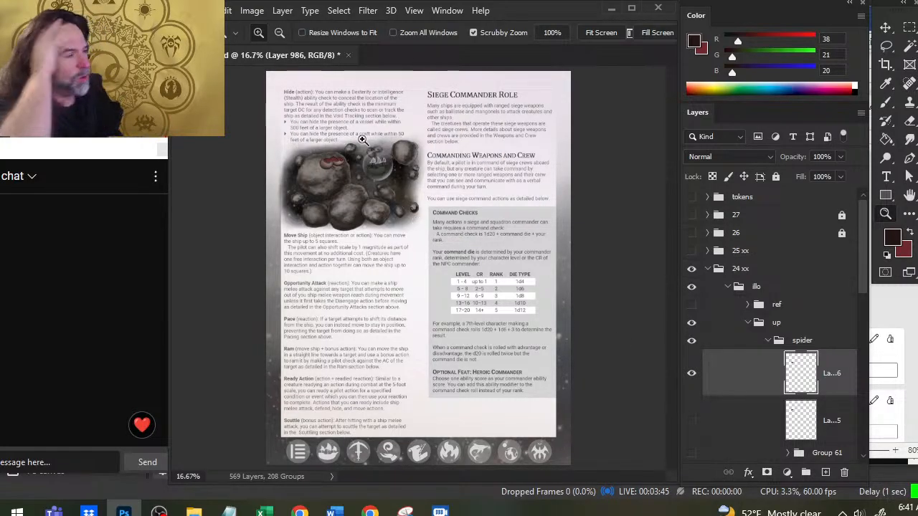
drag(316, 172, 377, 180)
drag(547, 253, 508, 260)
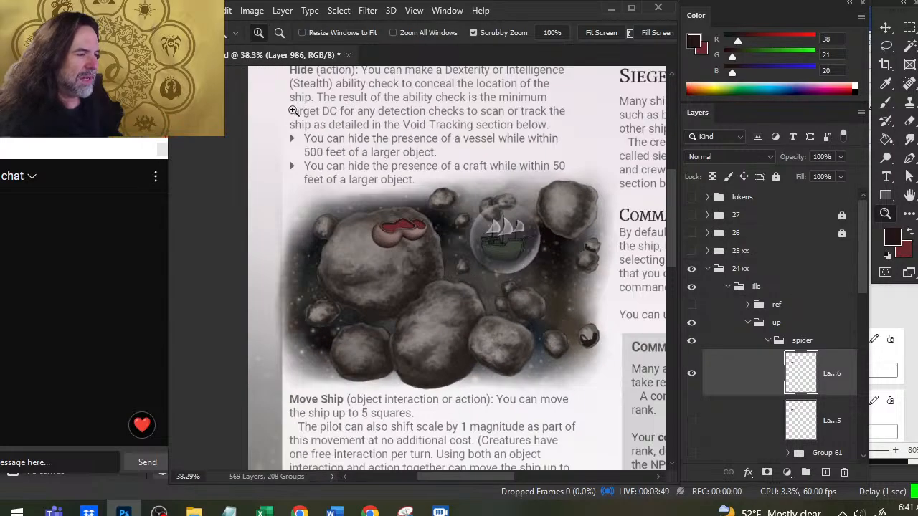
click(692, 304)
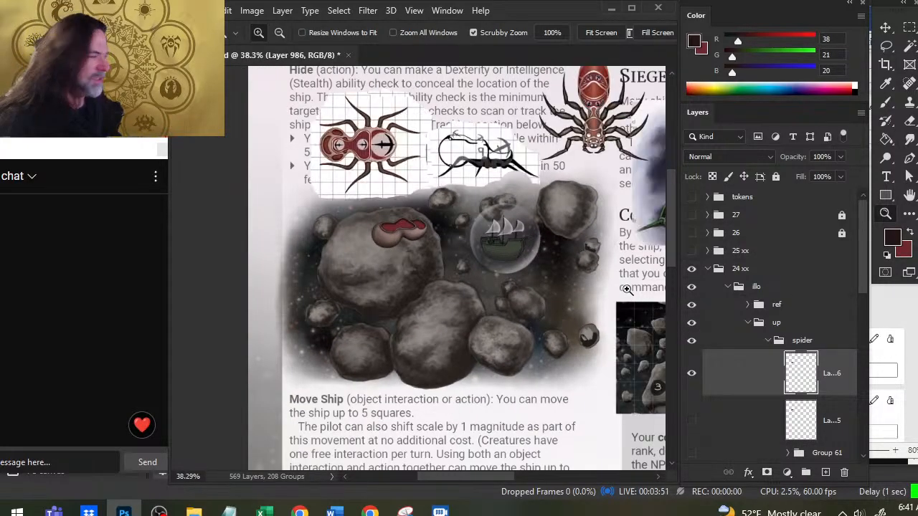
Step: Move the ref group of spider references slightly upward, away from the asteroid illustration
click(792, 307)
key(v)
drag(570, 233, 567, 216)
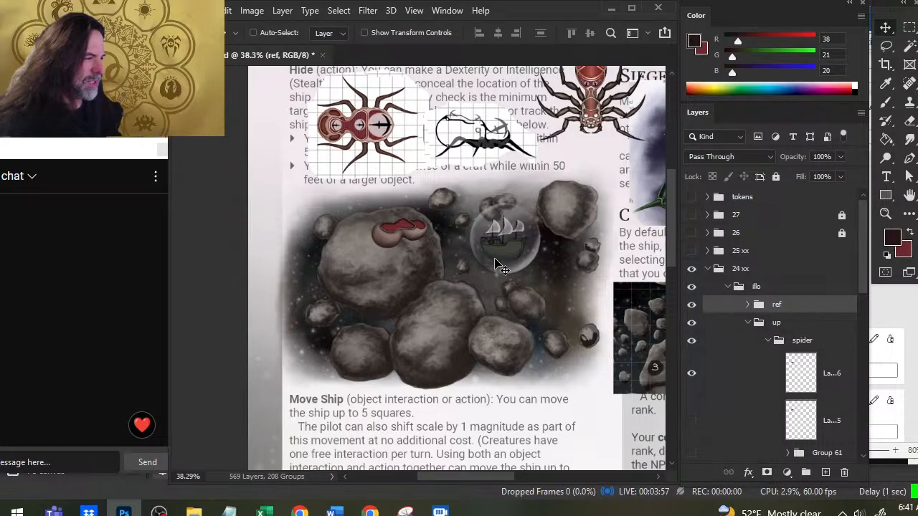
Step: Examine the sailing ship in its air bubble among the asteroids up close
key(space)
drag(529, 248, 529, 271)
key(z)
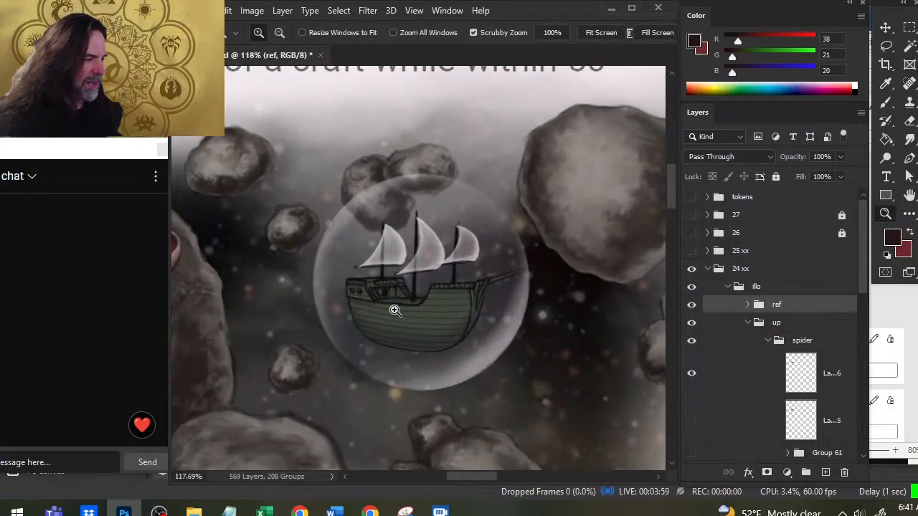
drag(562, 303, 510, 301)
key(space)
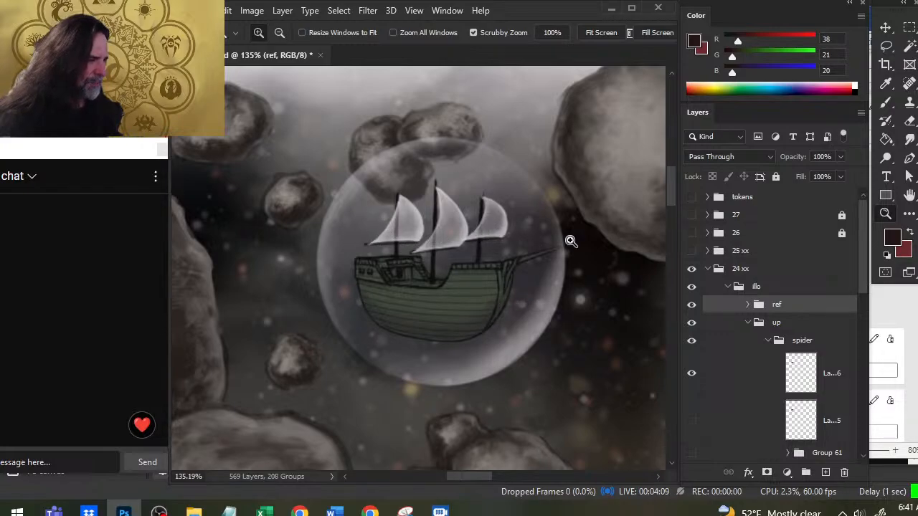
scroll(590, 277, down, 2)
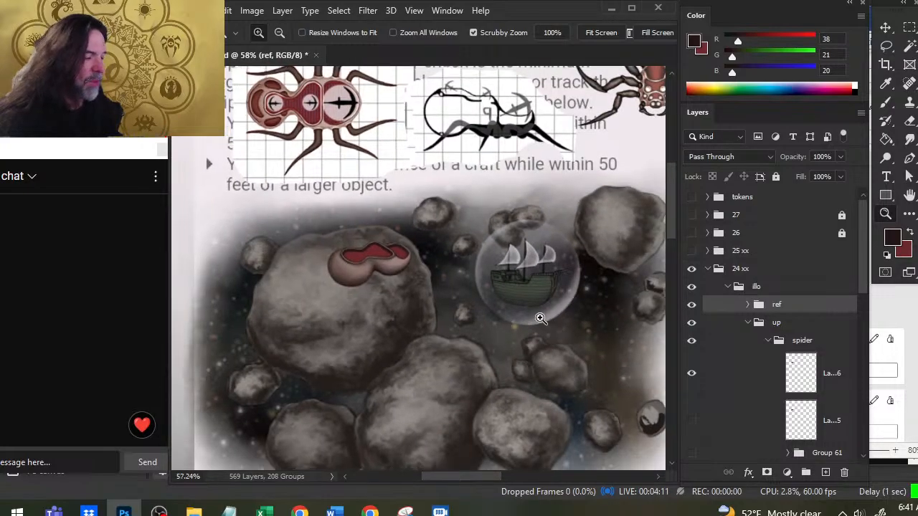
Step: Examine the green sailing ship illustration beside the Siege Commander Role text up close
scroll(540, 318, down, 1)
drag(535, 283, 263, 276)
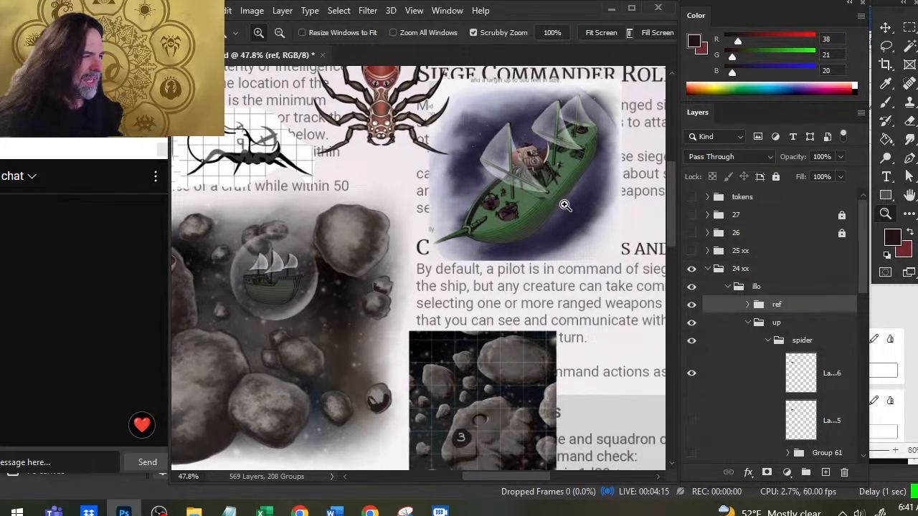
scroll(565, 206, up, 4)
scroll(451, 208, down, 2)
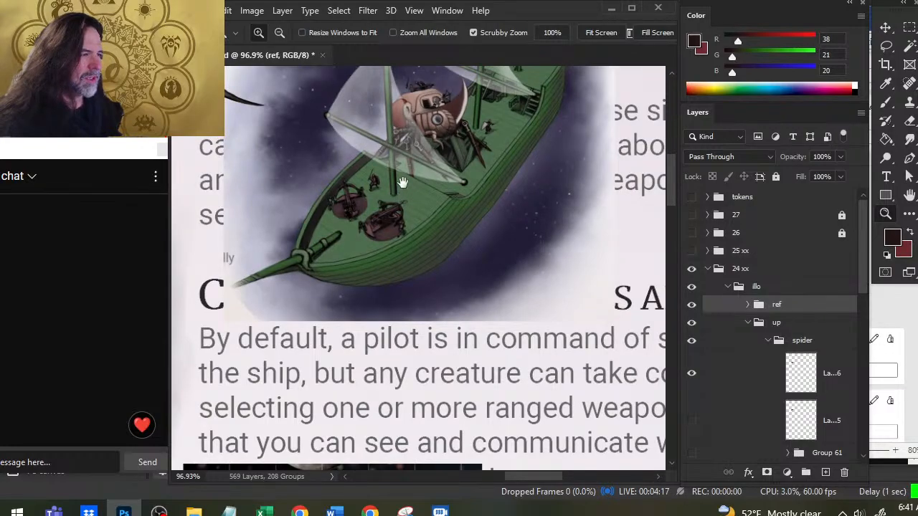
drag(402, 183, 447, 211)
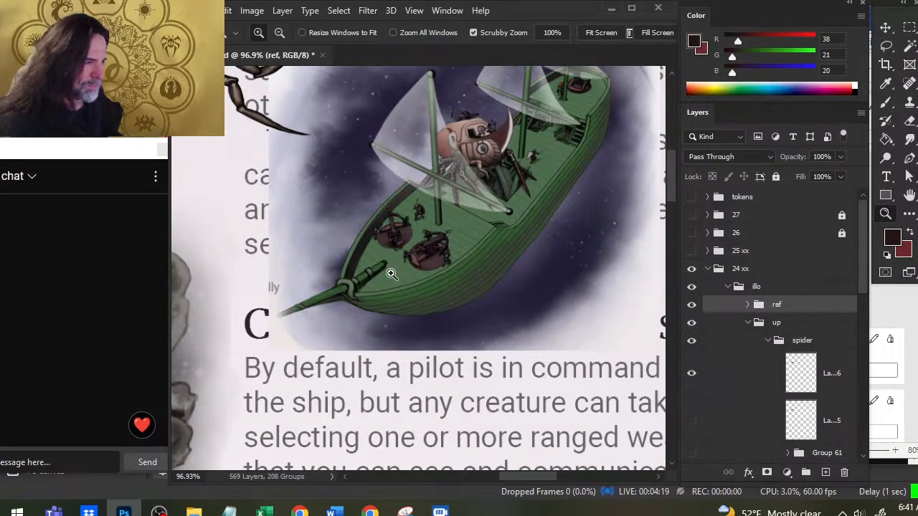
drag(356, 301, 699, 263)
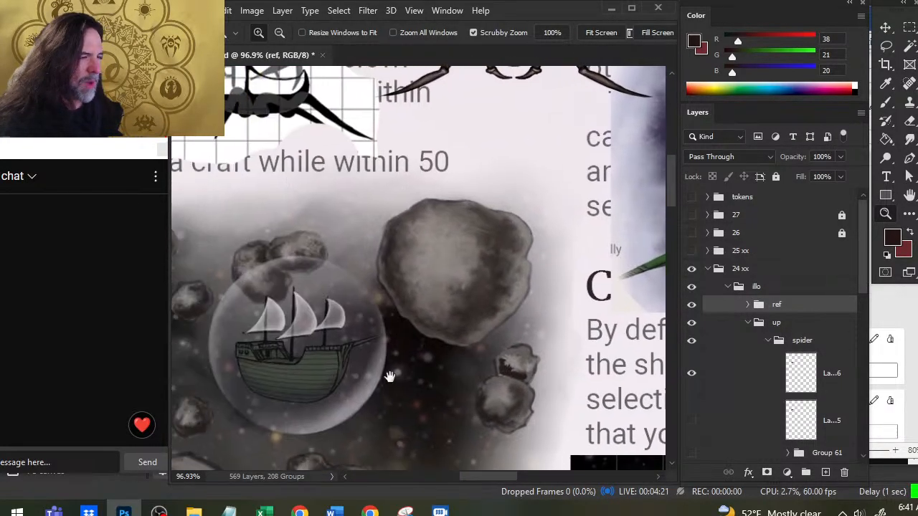
Step: Examine the spider reference drawings over the Hide text and the unfinished spider ship body on the large asteroid
mouse_move(313, 345)
mouse_down()
mouse_move(549, 509)
mouse_move(579, 515)
mouse_up()
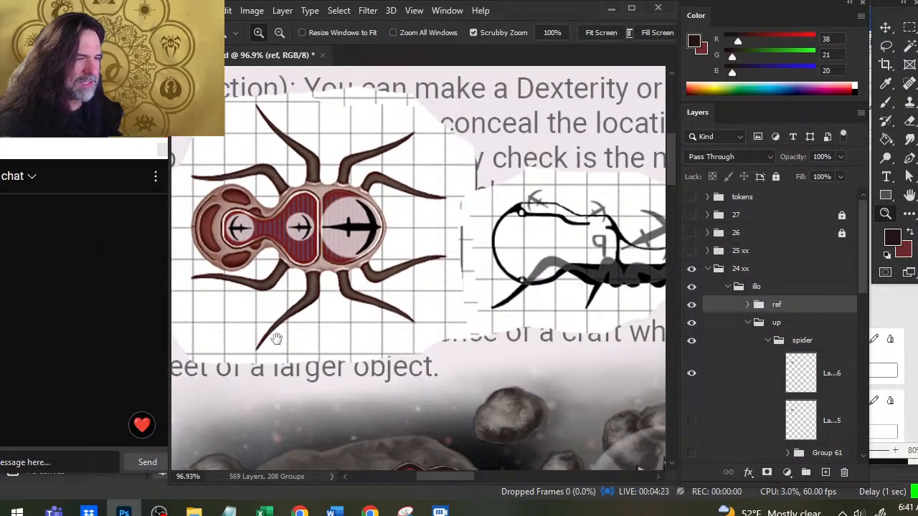
mouse_move(277, 338)
mouse_down()
mouse_move(363, 364)
mouse_move(373, 380)
mouse_up()
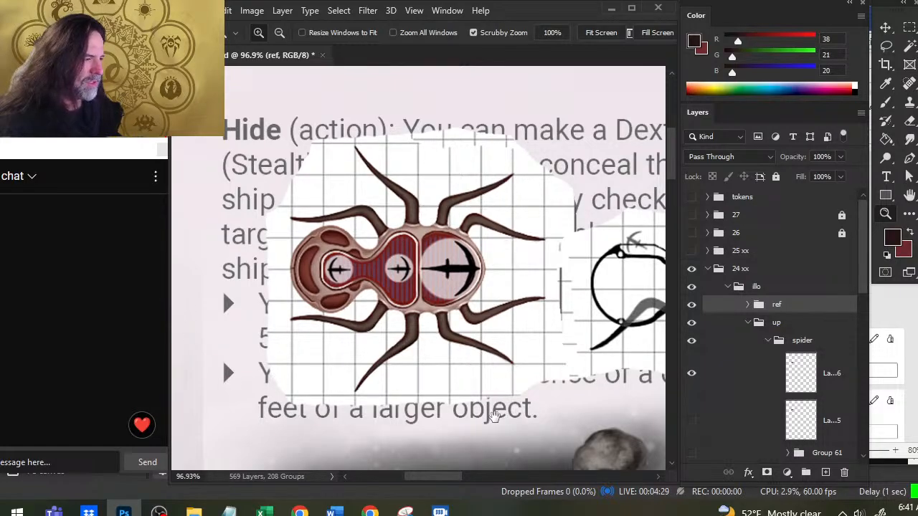
drag(495, 416, 496, 190)
drag(535, 340, 407, 330)
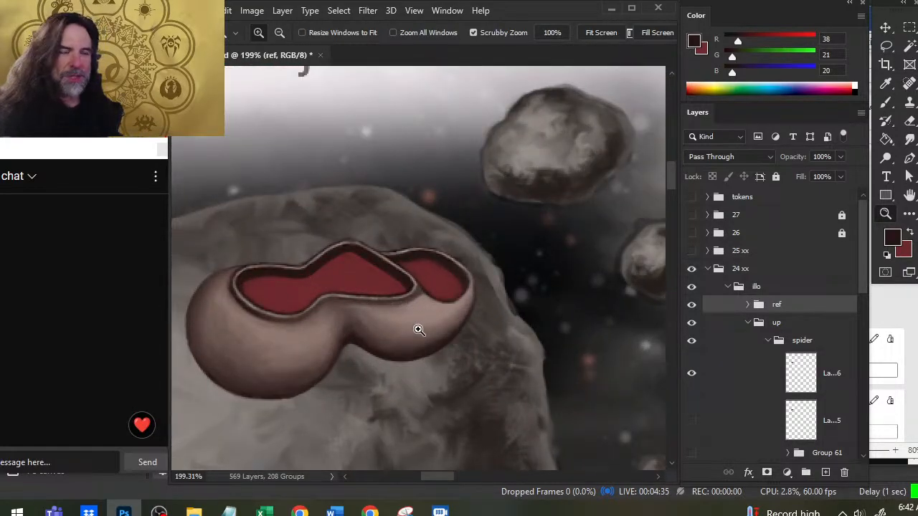
drag(579, 370, 540, 354)
drag(594, 390, 488, 281)
drag(367, 231, 416, 235)
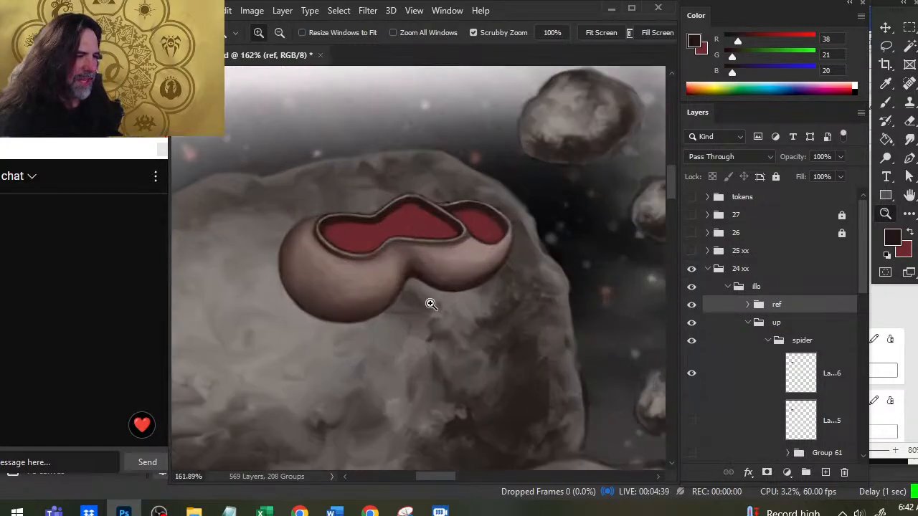
drag(595, 318, 401, 297)
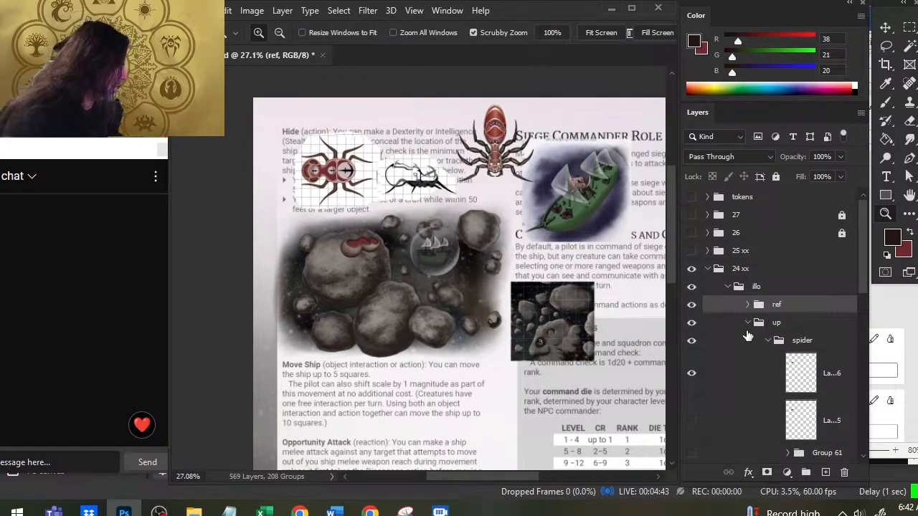
Step: Expand the rocks group inside the illo group and make Layer 975 the active layer
scroll(666, 344, down, 1)
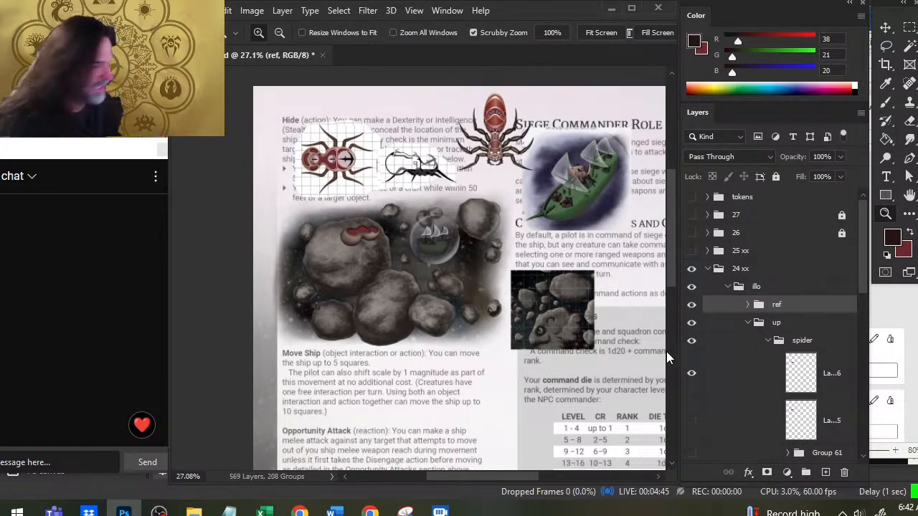
scroll(752, 310, down, 4)
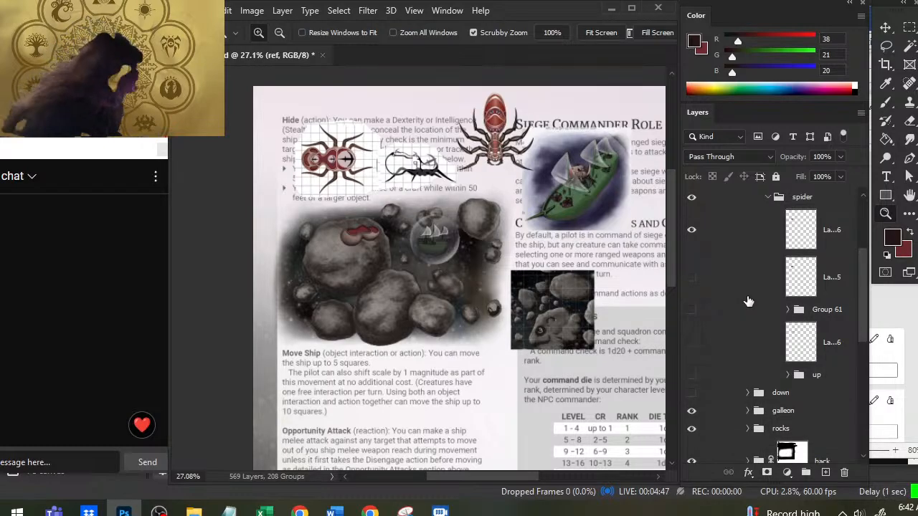
scroll(725, 331, down, 1)
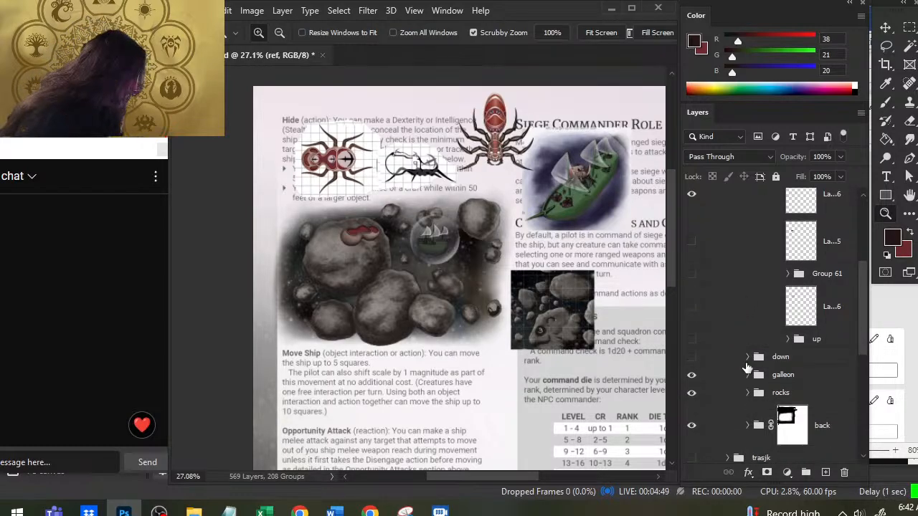
scroll(747, 369, down, 1)
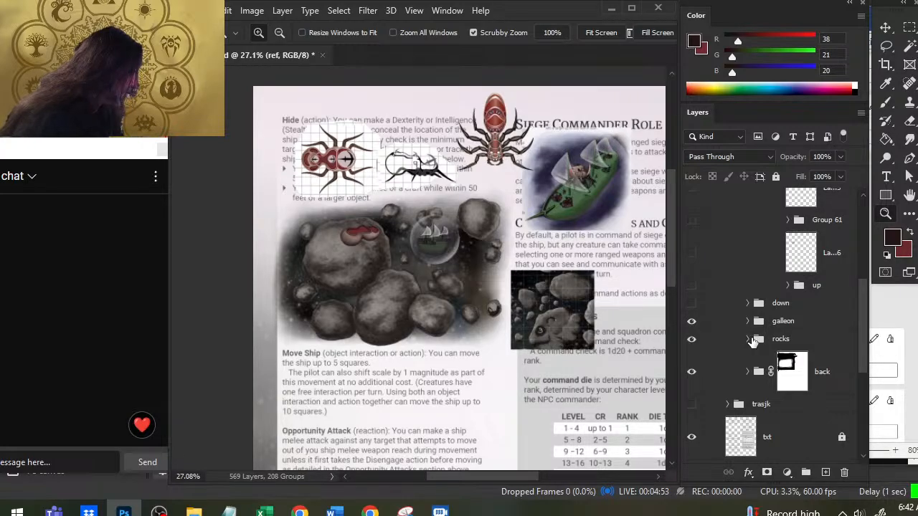
click(753, 342)
click(748, 339)
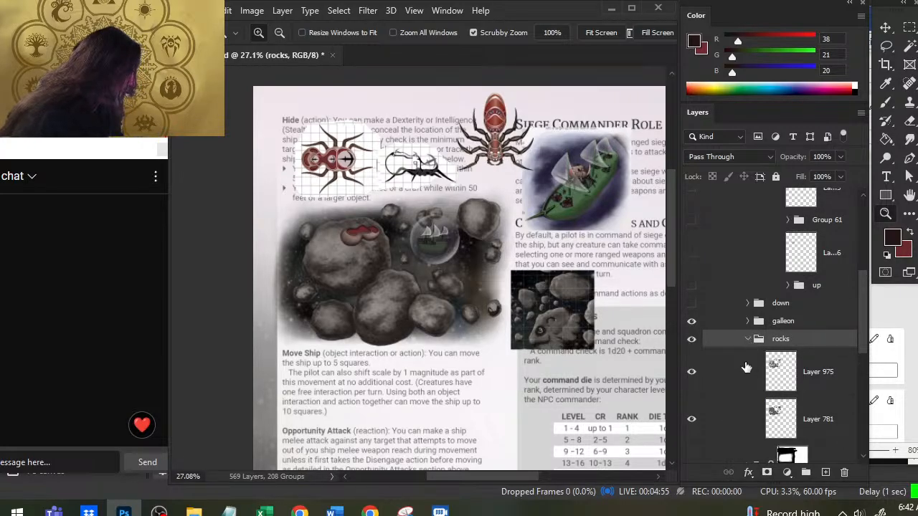
click(691, 373)
click(691, 373)
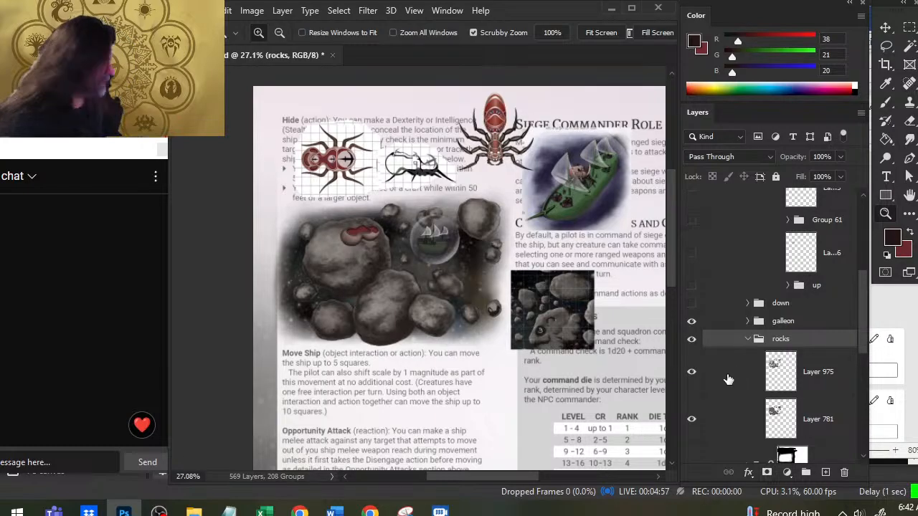
click(728, 379)
Step: Inspect the rock shading and the flat base shapes by temporarily hiding Layer 975 and Layer 781
drag(464, 260, 538, 259)
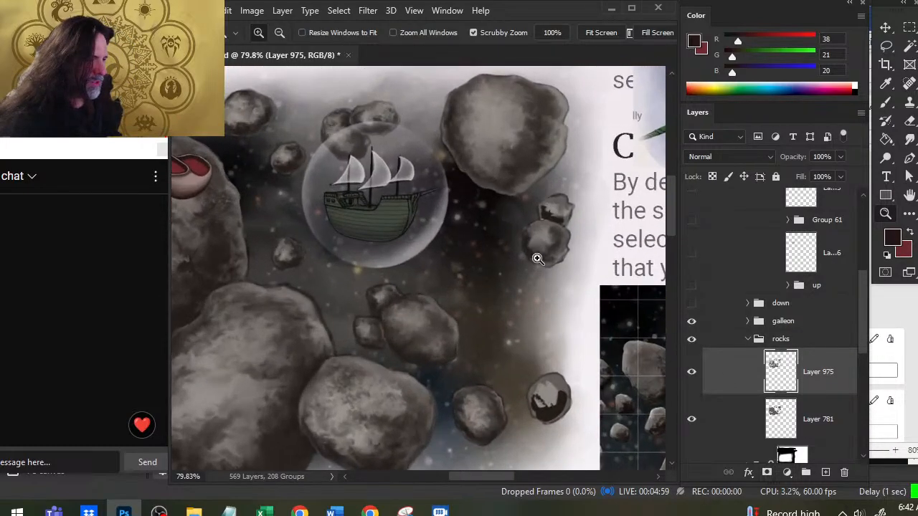
click(692, 372)
click(698, 425)
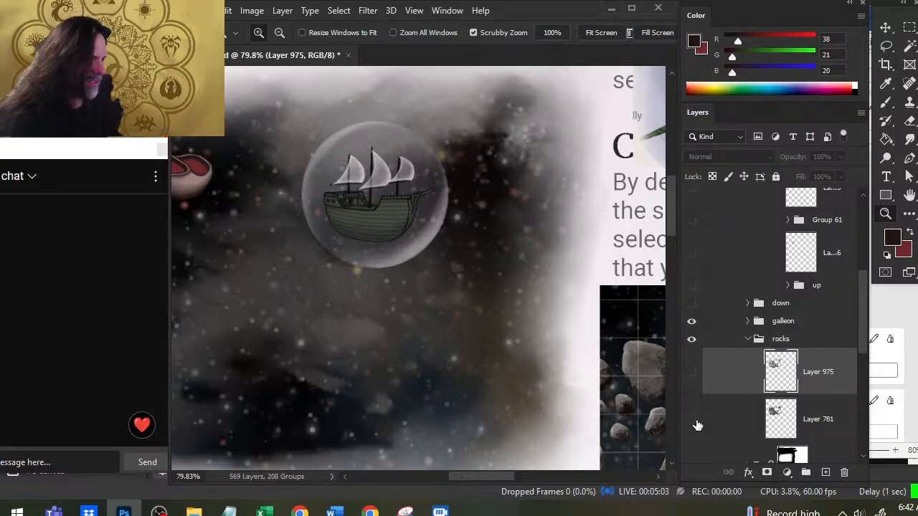
click(693, 423)
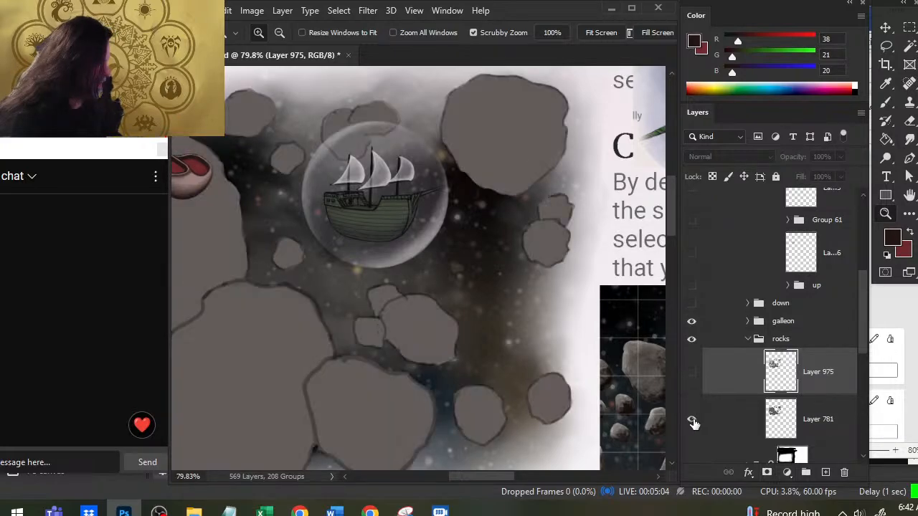
click(691, 372)
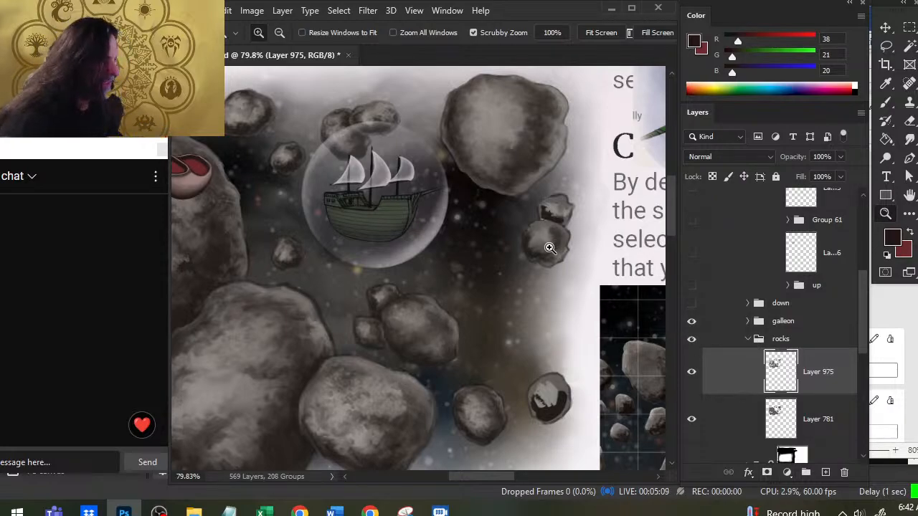
Step: Smudge the shading of the lower small rock beside the ship's air bubble, using the mountain texture brush at size 30 and 60% strength
drag(547, 247, 567, 248)
key(r)
right_click(524, 254)
click(595, 353)
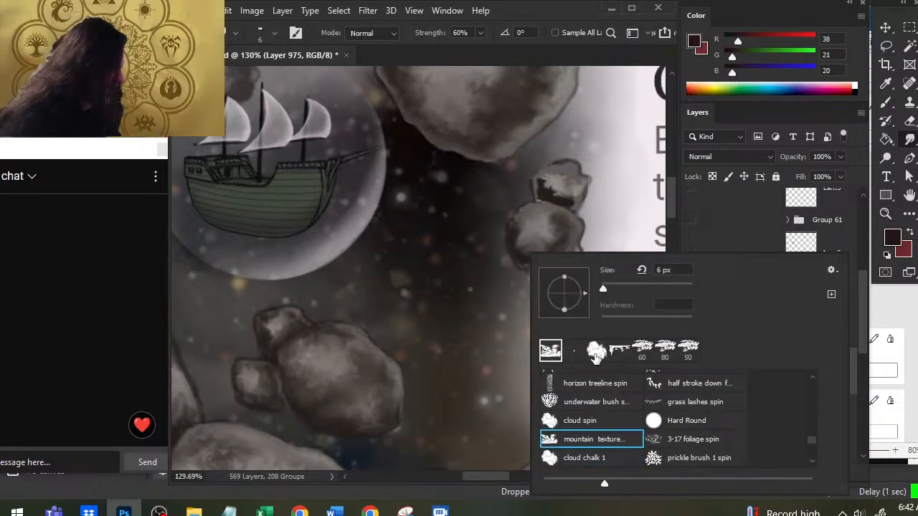
click(561, 12)
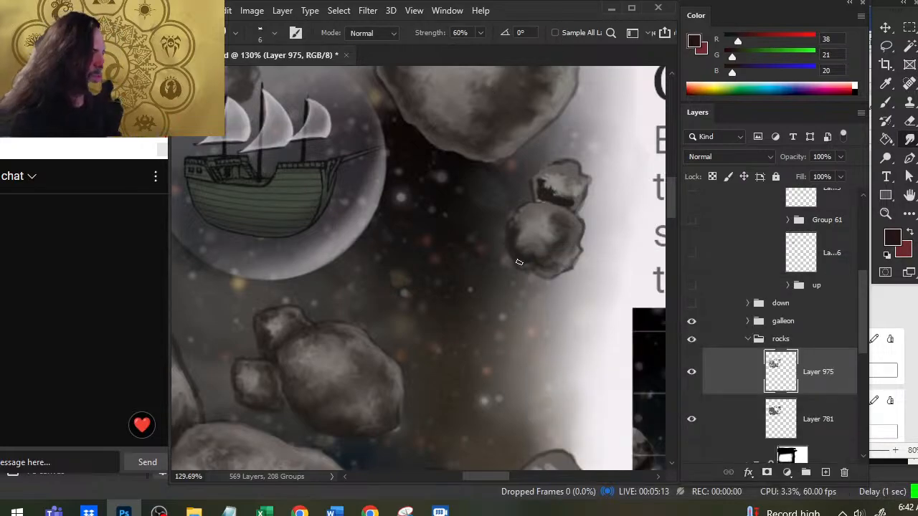
key(bracketright)
key(bracketright)
key(bracketright)
key(bracketright)
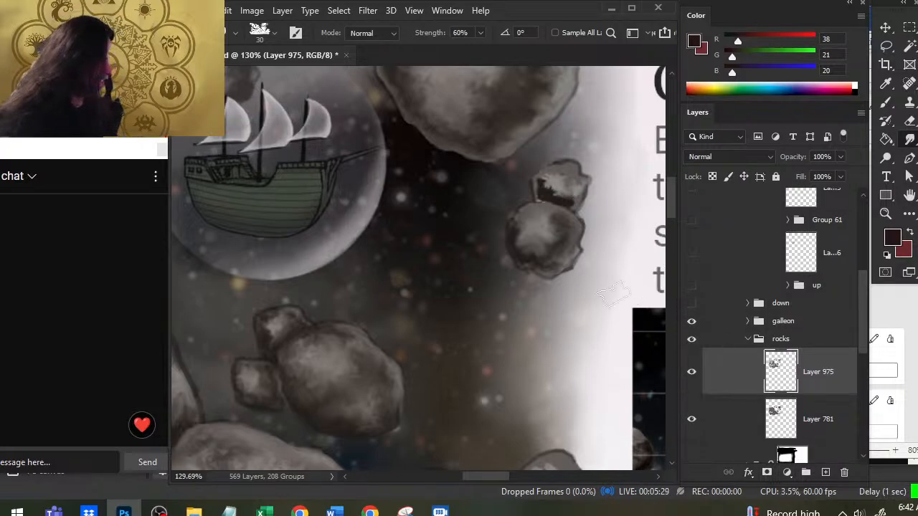
drag(564, 252, 542, 273)
Step: Blend the hard dark patch on the upper small rock into its shading with the Smudge tool at size 10
mouse_move(523, 225)
ctrl+mouse_down()
mouse_move(550, 238)
mouse_move(534, 212)
mouse_move(552, 221)
mouse_move(537, 222)
mouse_move(542, 213)
mouse_move(528, 222)
mouse_move(527, 187)
mouse_move(545, 196)
mouse_move(526, 194)
mouse_move(536, 197)
mouse_move(515, 218)
mouse_move(556, 213)
mouse_move(553, 227)
mouse_move(586, 210)
mouse_move(547, 203)
mouse_move(530, 190)
mouse_move(537, 177)
mouse_move(535, 184)
mouse_move(547, 178)
mouse_move(533, 204)
mouse_move(521, 202)
mouse_move(534, 214)
mouse_move(562, 214)
mouse_move(530, 203)
mouse_move(522, 214)
mouse_move(517, 189)
mouse_move(514, 207)
mouse_move(544, 198)
mouse_move(522, 184)
mouse_move(548, 170)
mouse_move(532, 182)
mouse_move(584, 188)
mouse_move(556, 184)
mouse_move(522, 230)
mouse_move(547, 201)
mouse_move(537, 207)
mouse_move(558, 225)
ctrl+mouse_up()
key(bracketleft)
key(bracketleft)
key(bracketleft)
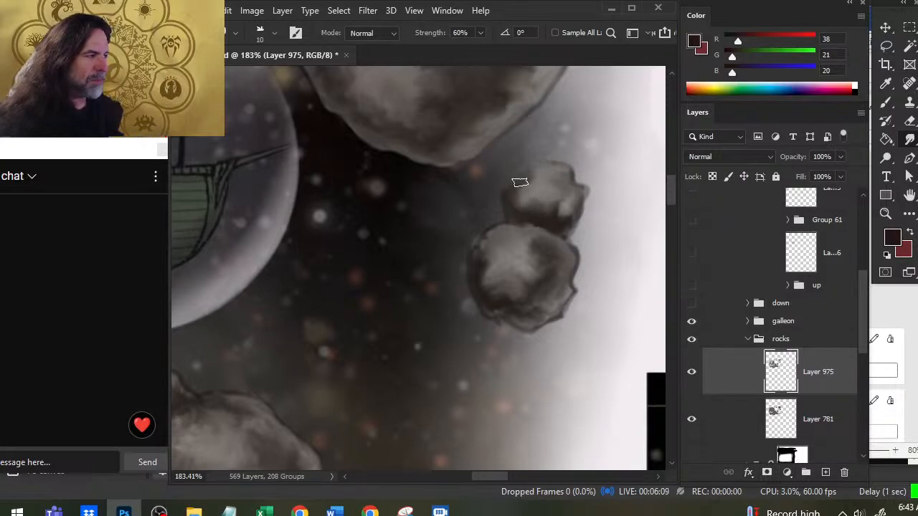
drag(573, 187, 539, 194)
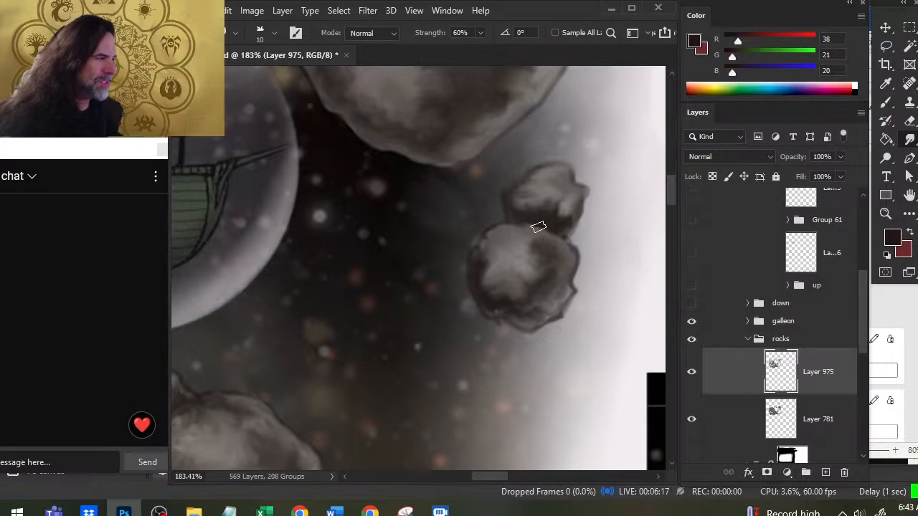
Step: Paint a dark accent in sampled RGB 45, 39, 36 on the upper small rock's edge and smudge it into the surrounding shading
key(b)
alt+click(551, 250)
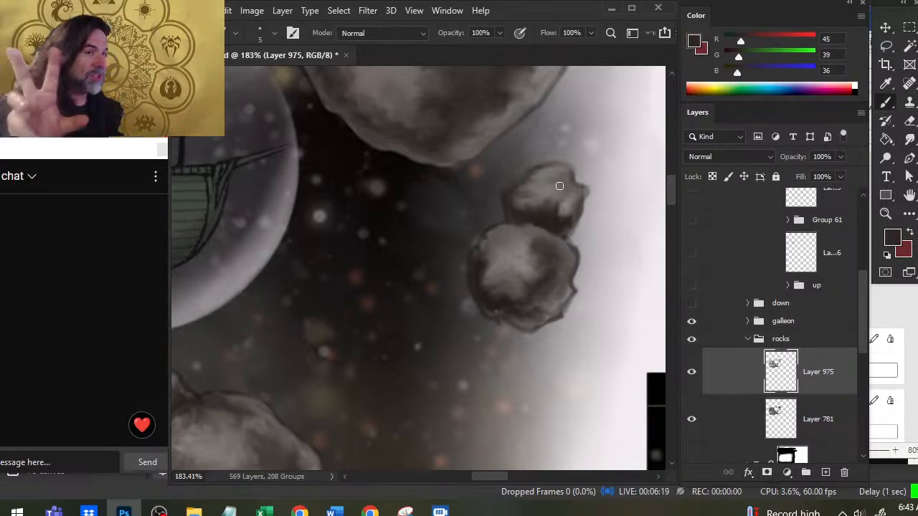
key(r)
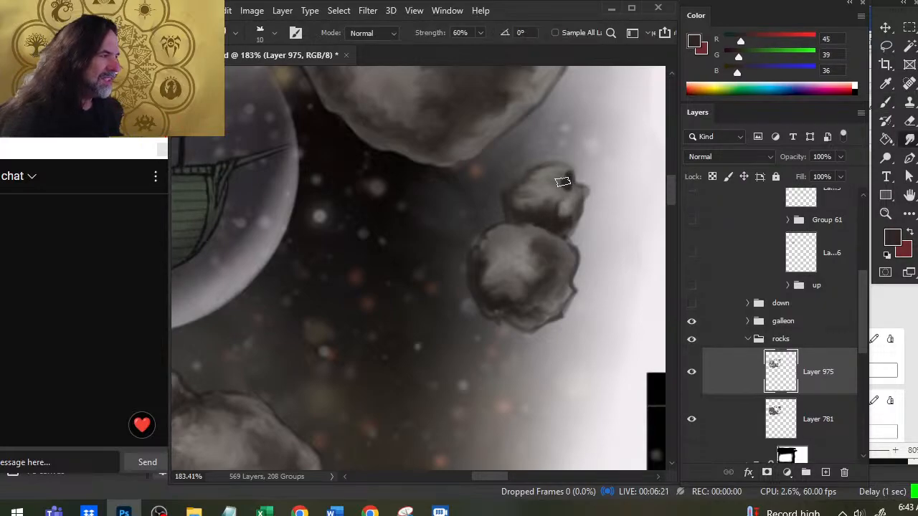
mouse_move(563, 178)
mouse_down()
mouse_move(538, 206)
mouse_move(541, 192)
mouse_move(555, 216)
mouse_move(575, 217)
mouse_move(537, 219)
mouse_move(533, 212)
mouse_move(571, 222)
mouse_move(586, 207)
mouse_up()
mouse_move(532, 222)
mouse_down()
mouse_move(514, 210)
mouse_move(512, 199)
mouse_move(544, 176)
mouse_up()
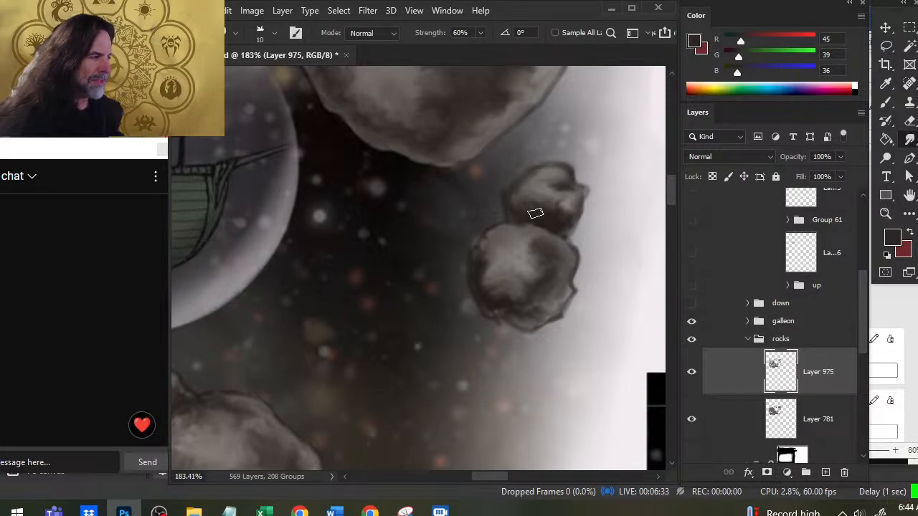
mouse_move(549, 195)
mouse_down()
mouse_move(530, 221)
mouse_move(551, 209)
mouse_move(527, 189)
mouse_move(569, 206)
mouse_move(561, 201)
mouse_move(546, 216)
mouse_move(572, 207)
mouse_move(567, 217)
mouse_move(530, 202)
mouse_move(554, 183)
mouse_move(561, 200)
mouse_move(569, 192)
mouse_move(524, 190)
mouse_move(567, 190)
mouse_move(529, 184)
mouse_up()
mouse_move(571, 206)
mouse_down()
mouse_move(550, 190)
mouse_move(537, 206)
mouse_up()
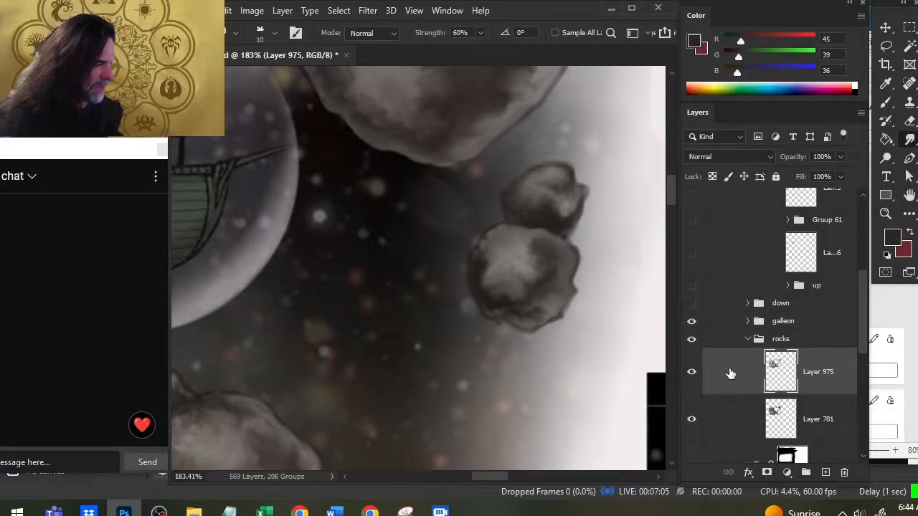
Step: Refine the outlines of the two small rocks by erasing on Layer 781 and Layer 975, and smudge the lower rock's highlight
click(746, 419)
key(e)
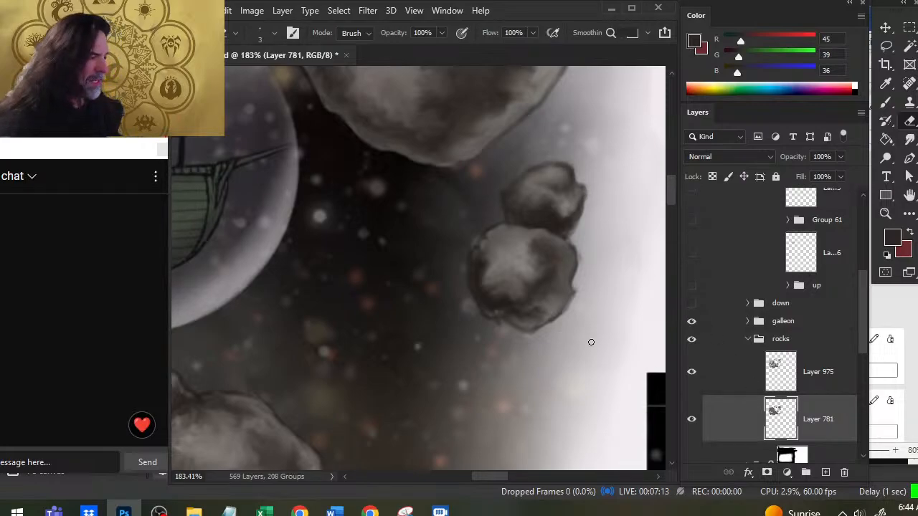
click(725, 375)
key(r)
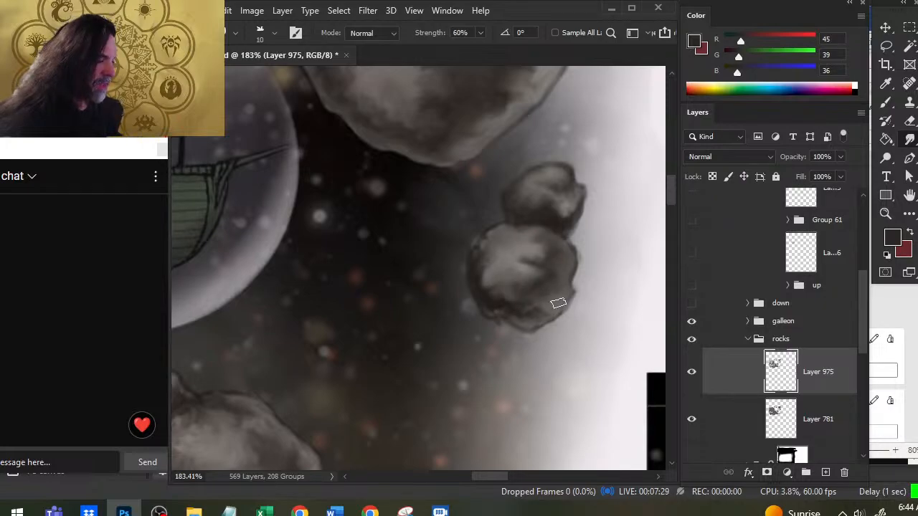
key(b)
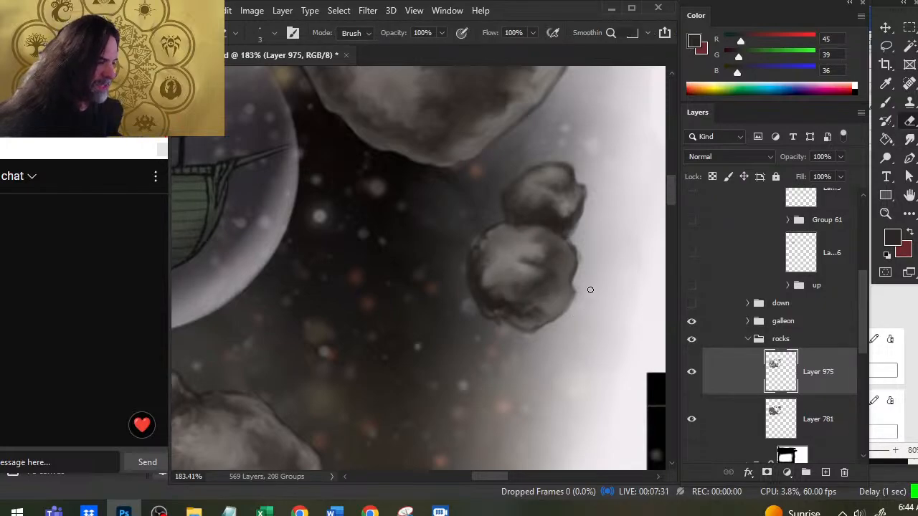
click(745, 429)
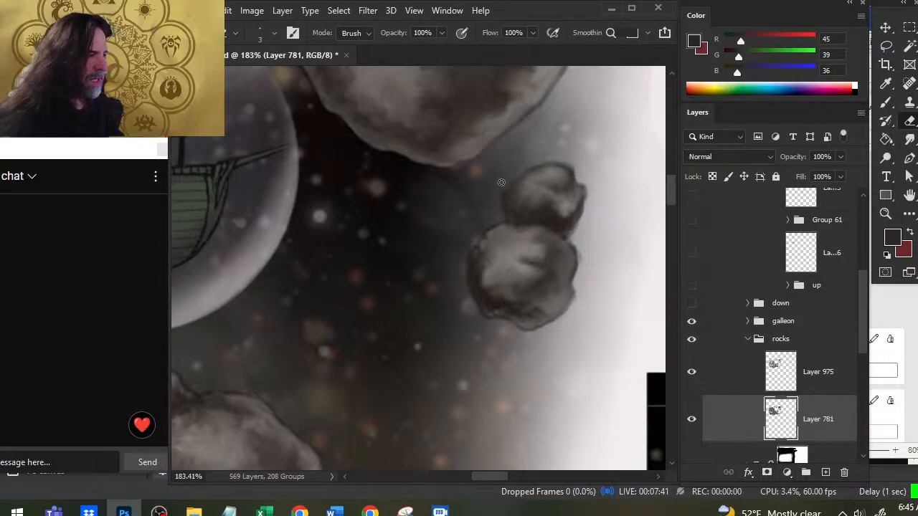
Step: On Layer 975, paint dark texture patches in sampled RGB 39, 33, 29 at brush size 15 over the shadow side of the large asteroid beside the ship
key(z)
drag(539, 250, 440, 275)
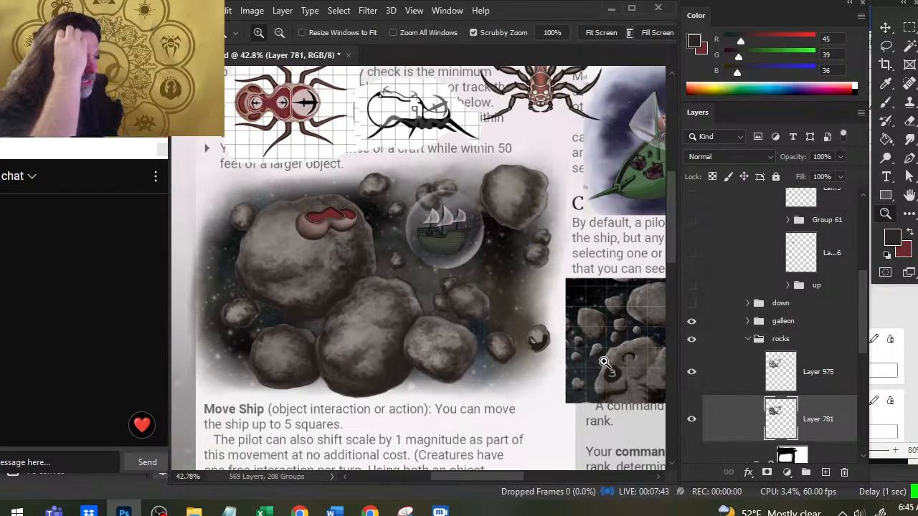
click(723, 376)
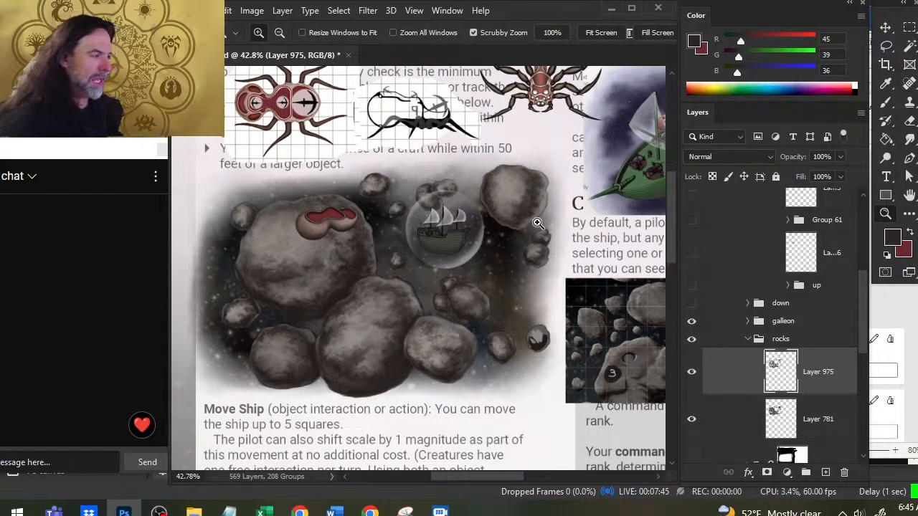
drag(537, 223, 621, 228)
key(b)
alt+click(519, 365)
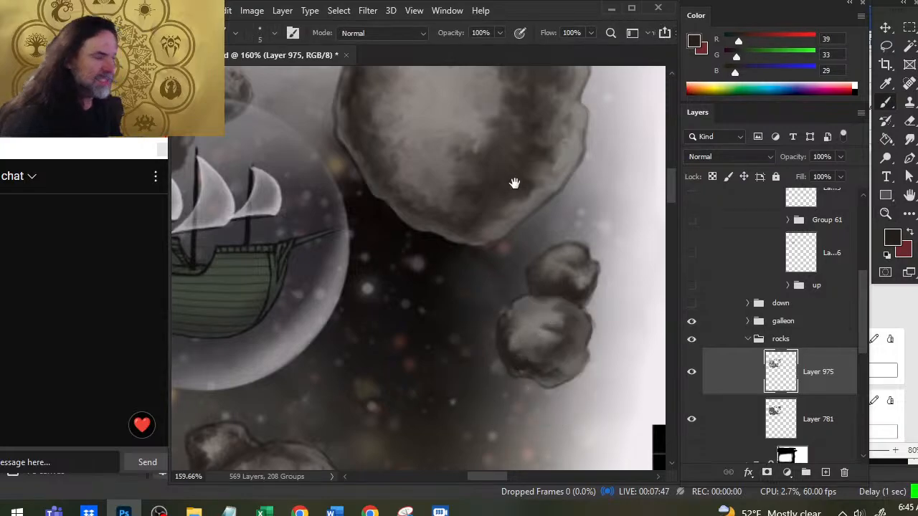
drag(540, 149, 525, 224)
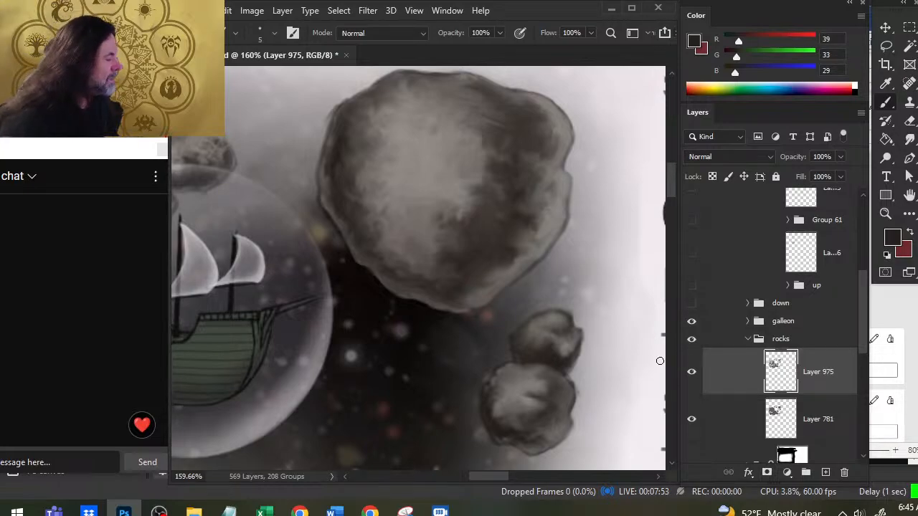
right_click(492, 207)
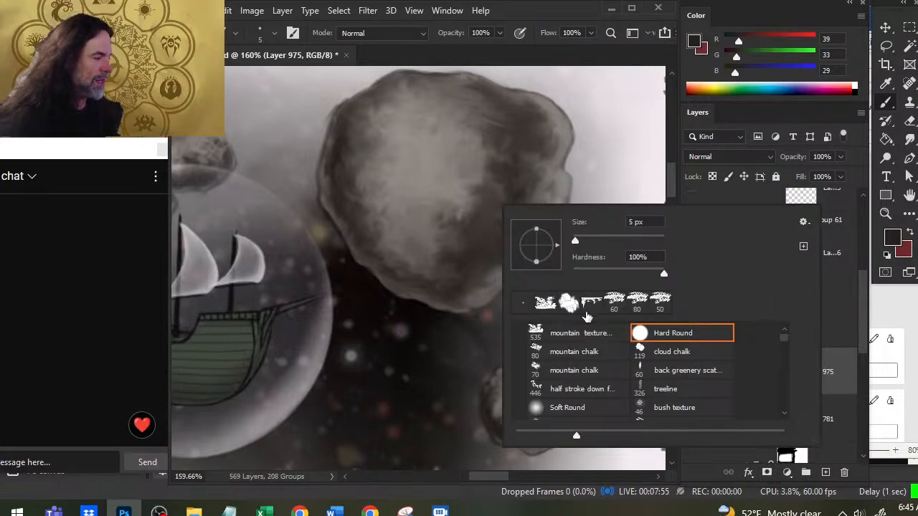
click(560, 9)
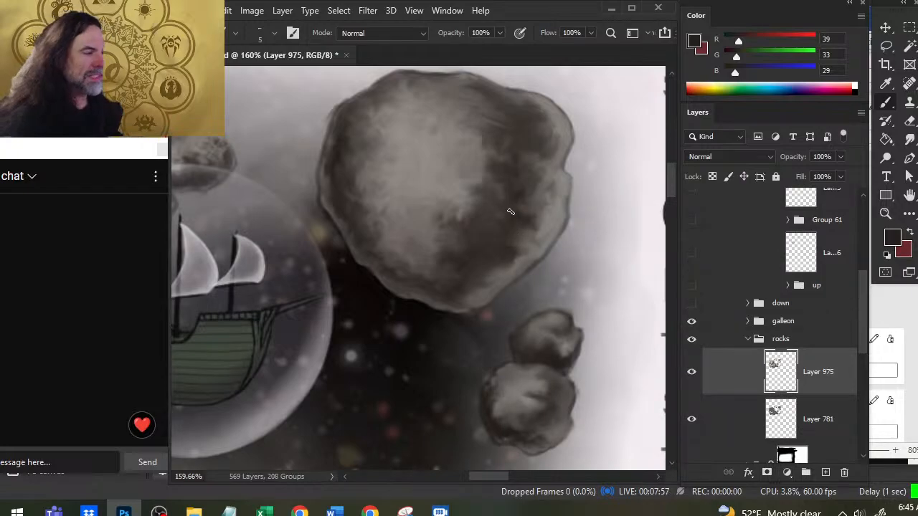
key(bracketright)
key(bracketright)
mouse_move(484, 200)
mouse_down()
mouse_move(517, 192)
mouse_move(499, 183)
mouse_move(511, 189)
mouse_move(483, 198)
mouse_move(510, 208)
mouse_move(523, 191)
mouse_move(535, 206)
mouse_move(536, 183)
mouse_move(507, 169)
mouse_move(521, 168)
mouse_move(488, 132)
mouse_move(531, 132)
mouse_move(475, 144)
mouse_move(500, 138)
mouse_move(489, 121)
mouse_move(497, 107)
mouse_move(510, 109)
mouse_move(534, 122)
mouse_up()
Step: Blend the upper dark patch on the large asteroid into its shading with the Smudge tool at size 10 and 60% strength
key(r)
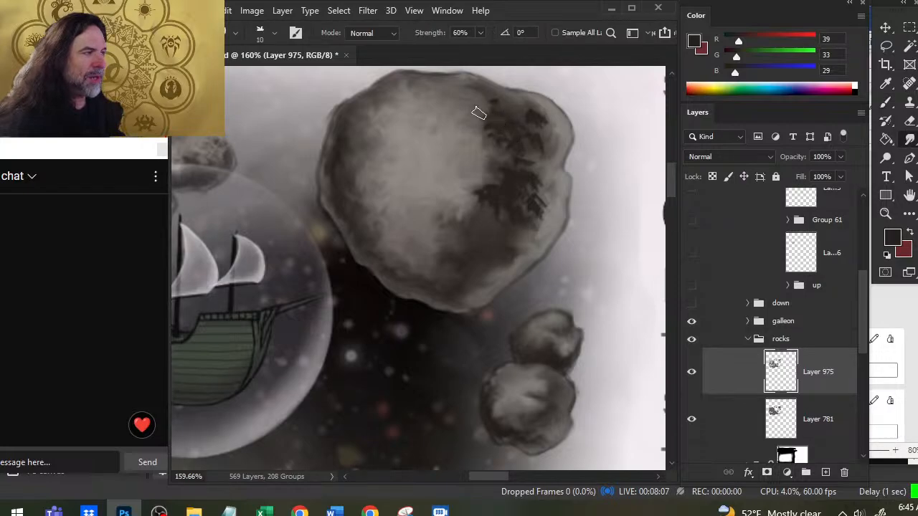
mouse_move(507, 131)
mouse_down()
mouse_move(523, 123)
mouse_move(496, 135)
mouse_move(483, 111)
mouse_move(499, 140)
mouse_move(539, 129)
mouse_move(540, 116)
mouse_move(560, 117)
mouse_move(535, 112)
mouse_move(556, 123)
mouse_up()
mouse_move(475, 148)
mouse_down()
mouse_move(500, 147)
mouse_move(459, 129)
mouse_move(502, 124)
mouse_move(463, 122)
mouse_move(487, 102)
mouse_move(486, 117)
mouse_move(472, 88)
mouse_move(527, 115)
mouse_move(544, 112)
mouse_move(557, 148)
mouse_move(534, 107)
mouse_move(549, 118)
mouse_move(538, 113)
mouse_move(505, 131)
mouse_move(480, 164)
mouse_move(484, 155)
mouse_move(475, 133)
mouse_up()
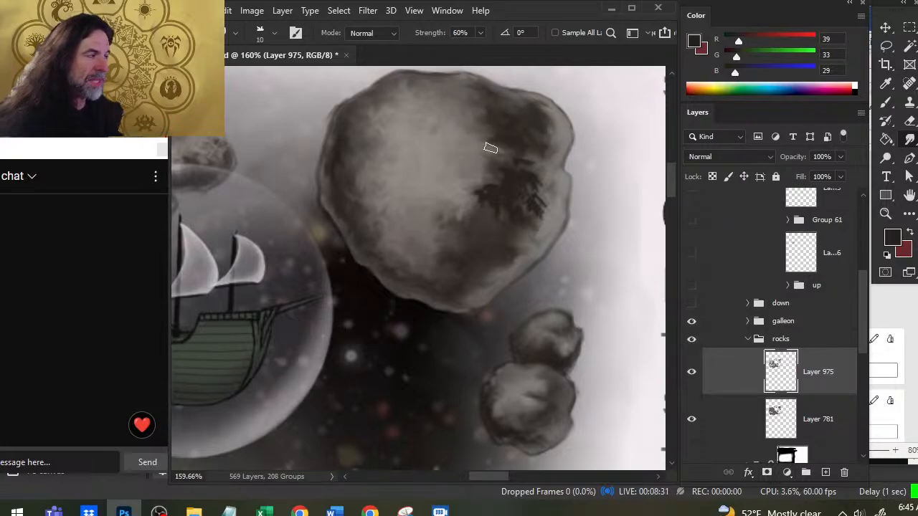
key(ctrl+z)
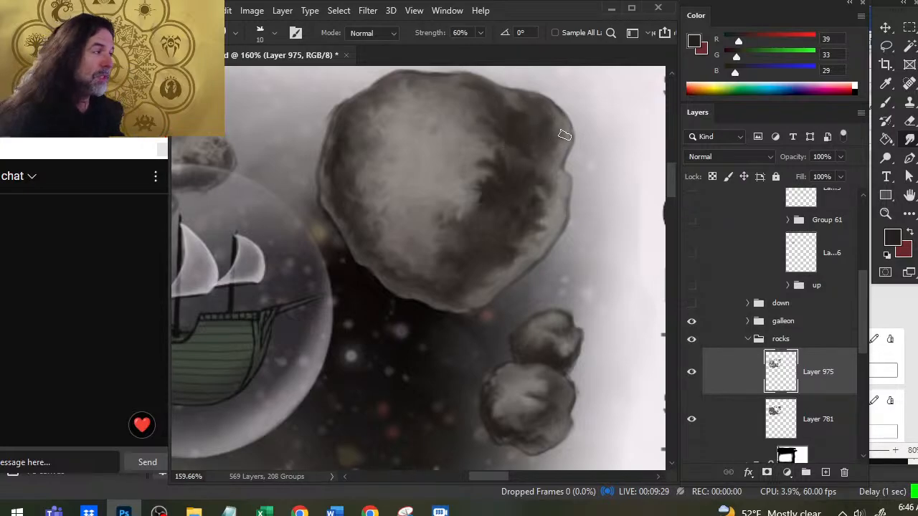
Step: Smudge the large asteroid's notched edge, its remaining dark patches and the boundary between its highlight and shadow
mouse_move(561, 114)
mouse_down()
mouse_move(567, 130)
mouse_move(572, 113)
mouse_up()
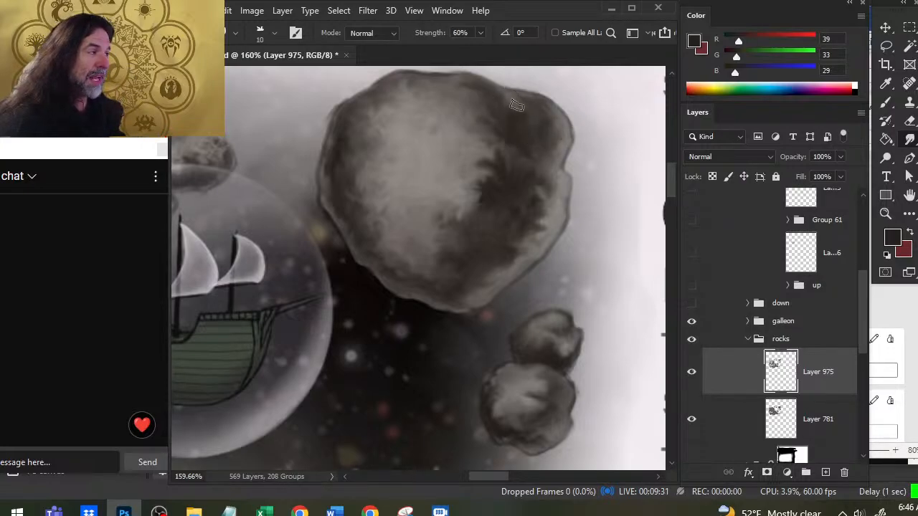
mouse_move(556, 154)
mouse_down()
mouse_move(530, 126)
mouse_move(525, 147)
mouse_move(538, 151)
mouse_move(519, 144)
mouse_move(527, 169)
mouse_move(537, 162)
mouse_move(514, 142)
mouse_move(512, 155)
mouse_move(493, 147)
mouse_move(470, 166)
mouse_move(504, 183)
mouse_move(499, 168)
mouse_move(514, 158)
mouse_move(519, 199)
mouse_move(497, 178)
mouse_move(479, 181)
mouse_move(553, 180)
mouse_move(545, 162)
mouse_move(562, 150)
mouse_move(564, 135)
mouse_move(556, 165)
mouse_move(565, 136)
mouse_move(563, 149)
mouse_move(564, 138)
mouse_move(539, 126)
mouse_move(551, 147)
mouse_move(527, 101)
mouse_up()
mouse_move(530, 138)
mouse_down()
mouse_move(498, 119)
mouse_move(464, 132)
mouse_move(468, 146)
mouse_move(500, 115)
mouse_move(490, 154)
mouse_move(510, 138)
mouse_move(529, 162)
mouse_move(471, 147)
mouse_move(505, 168)
mouse_move(479, 154)
mouse_up()
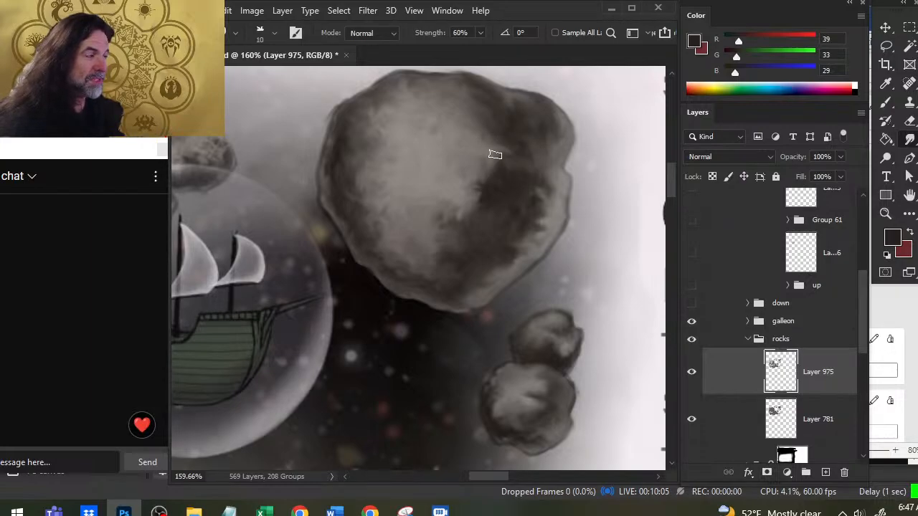
drag(504, 184, 516, 144)
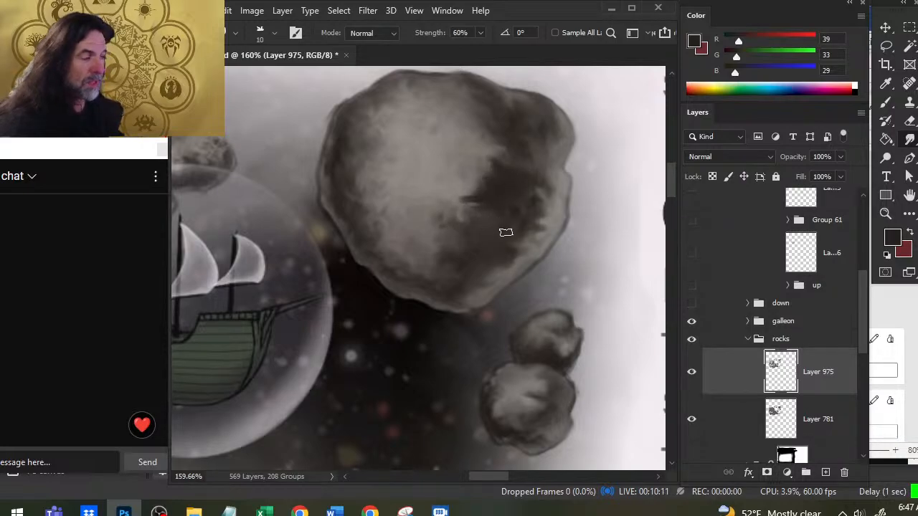
mouse_move(488, 220)
mouse_down()
mouse_move(459, 185)
mouse_move(484, 160)
mouse_move(513, 165)
mouse_move(472, 154)
mouse_move(502, 158)
mouse_move(491, 179)
mouse_move(498, 169)
mouse_move(486, 140)
mouse_up()
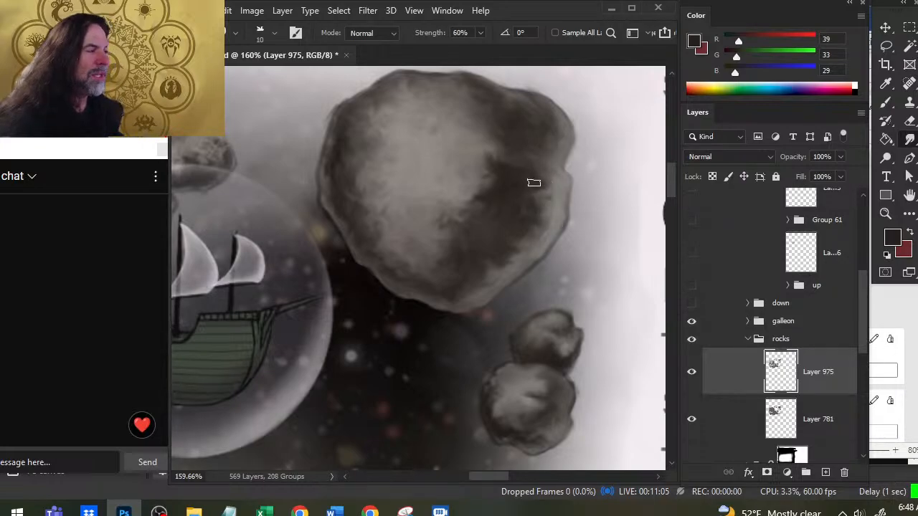
Step: Paint lighter tones in sampled RGB 135, 128, 124 on the large asteroid's lit side and smudge them into the surface
key(z)
drag(522, 238, 443, 275)
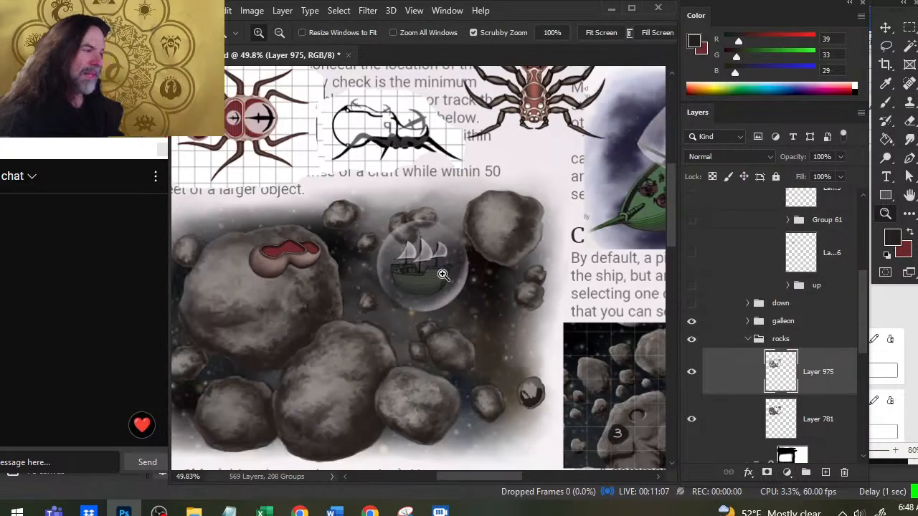
click(532, 231)
key(r)
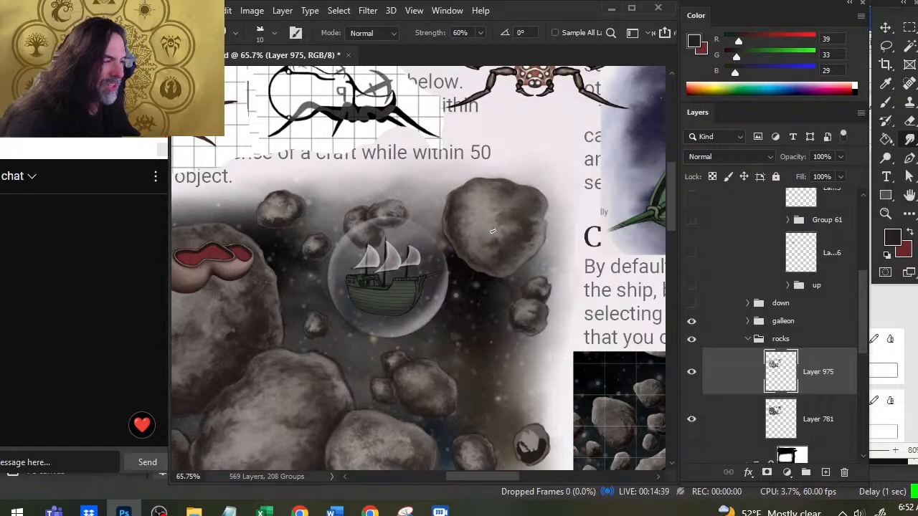
alt+click(494, 210)
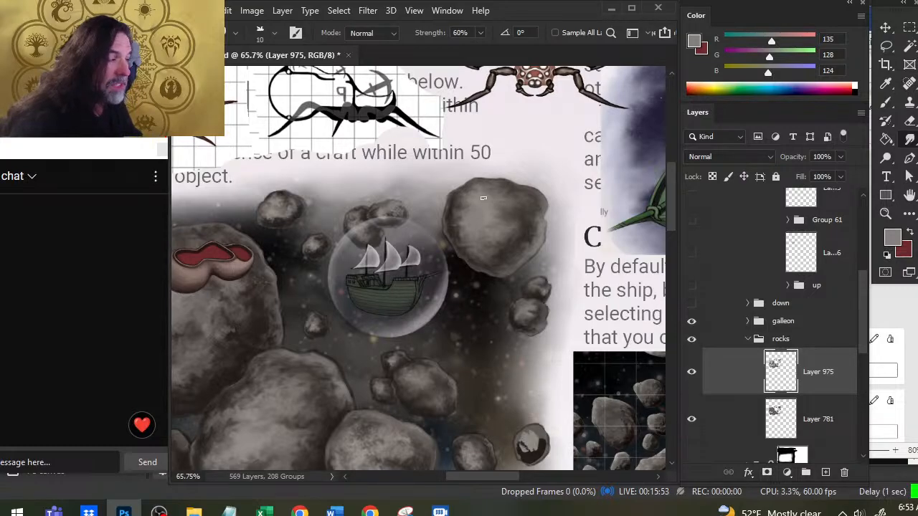
key(b)
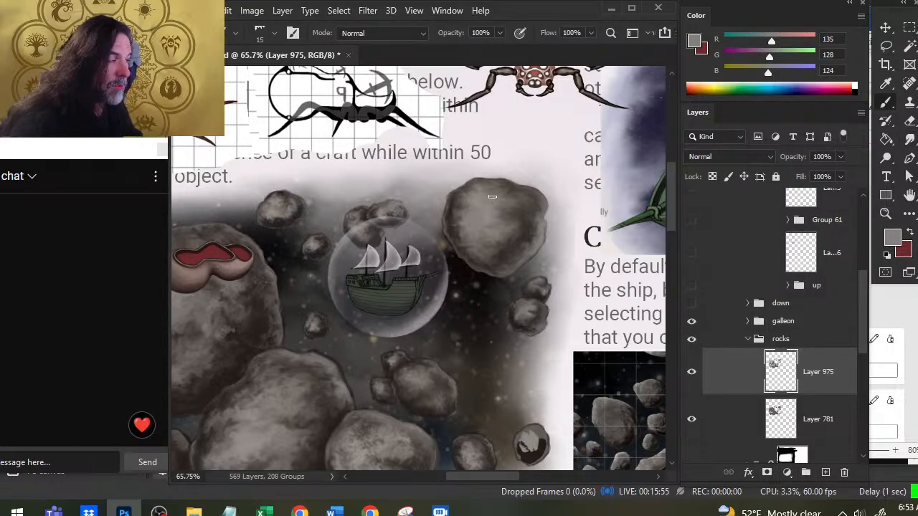
key(r)
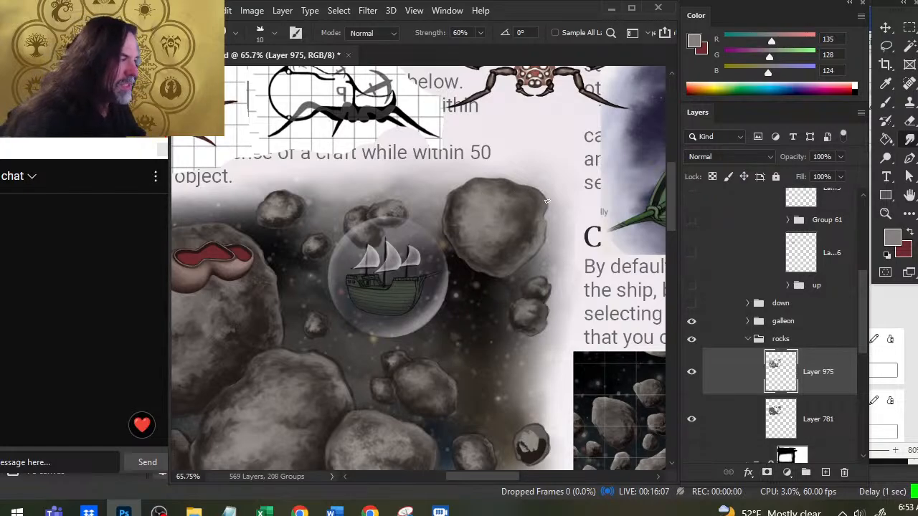
Step: Smudge the hard-edged dark and light patches on the small outermost rock near the scene's lower edge into smooth shading
scroll(531, 215, down, 2)
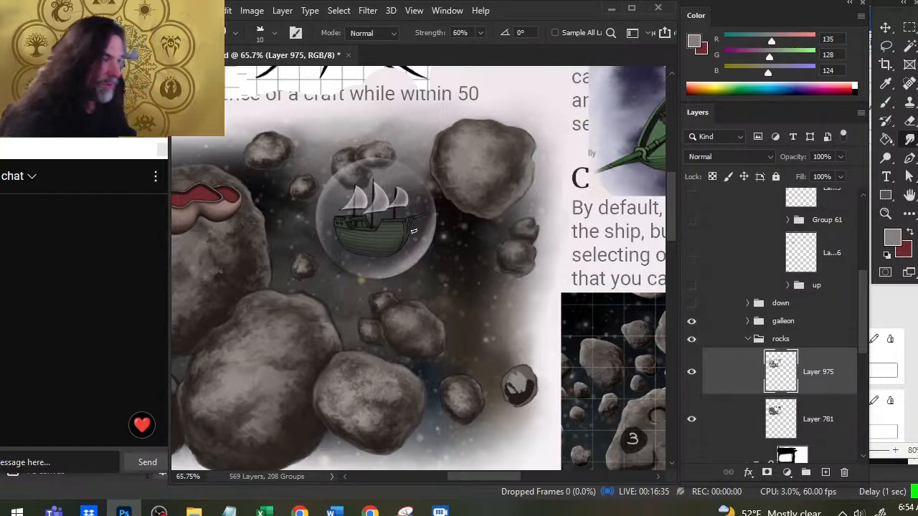
drag(526, 359, 502, 292)
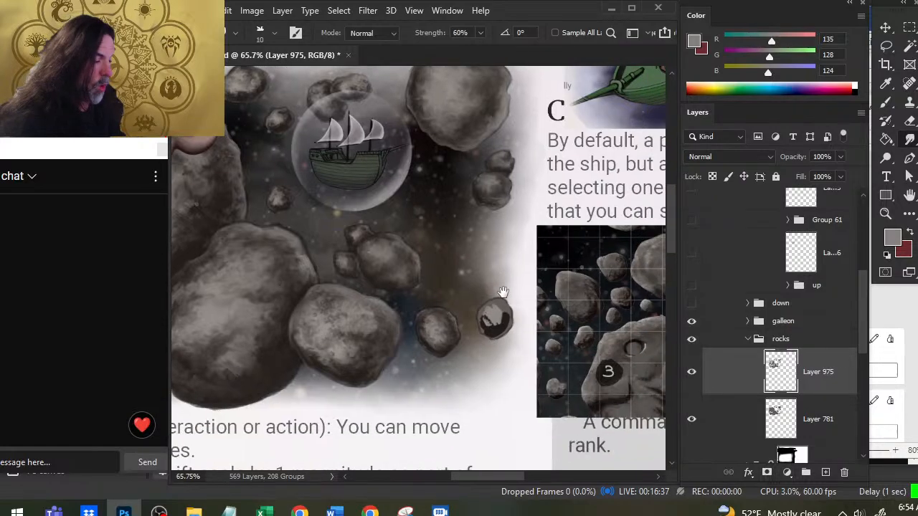
key(z)
drag(509, 329, 584, 312)
mouse_move(469, 289)
mouse_down()
mouse_move(450, 323)
mouse_move(438, 311)
mouse_move(448, 309)
mouse_move(442, 297)
mouse_move(469, 269)
mouse_up()
mouse_move(473, 337)
mouse_down()
mouse_move(441, 323)
mouse_move(500, 333)
mouse_move(488, 352)
mouse_move(502, 327)
mouse_move(447, 296)
mouse_move(489, 326)
mouse_move(471, 323)
mouse_move(460, 318)
mouse_move(479, 309)
mouse_move(474, 303)
mouse_move(500, 310)
mouse_move(499, 298)
mouse_move(503, 313)
mouse_move(485, 325)
mouse_move(496, 298)
mouse_up()
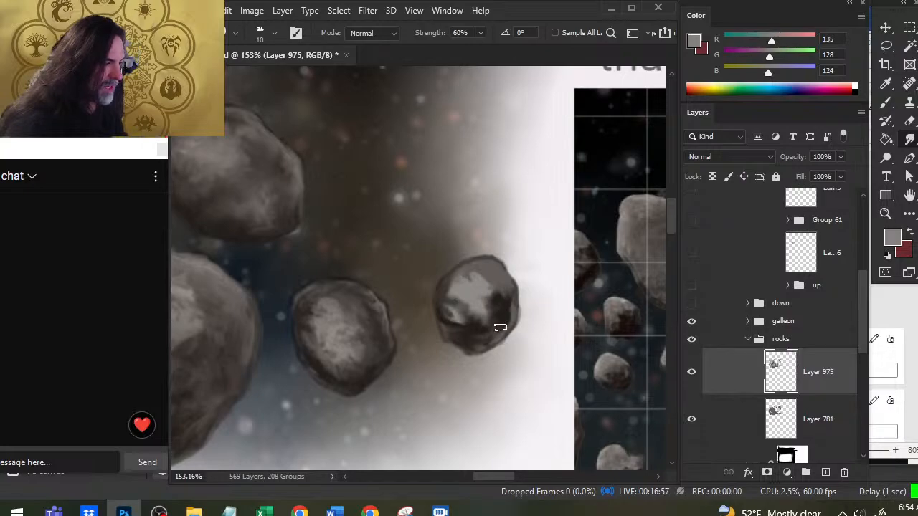
mouse_move(501, 306)
mouse_down()
mouse_move(466, 286)
mouse_move(497, 285)
mouse_move(507, 294)
mouse_move(500, 314)
mouse_move(490, 293)
mouse_move(457, 292)
mouse_move(469, 281)
mouse_move(496, 284)
mouse_move(488, 274)
mouse_move(465, 276)
mouse_move(468, 287)
mouse_move(469, 279)
mouse_move(448, 272)
mouse_move(487, 292)
mouse_move(472, 301)
mouse_move(466, 288)
mouse_move(489, 301)
mouse_move(481, 280)
mouse_move(452, 294)
mouse_move(482, 335)
mouse_move(454, 335)
mouse_move(460, 321)
mouse_move(451, 314)
mouse_move(474, 325)
mouse_move(501, 314)
mouse_move(492, 334)
mouse_move(500, 311)
mouse_up()
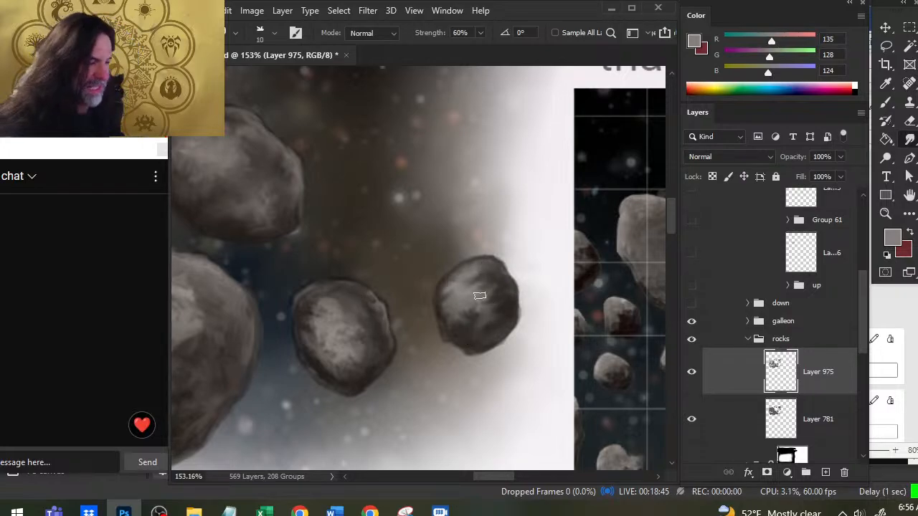
Step: Paint a small dark mark in sampled RGB 60, 56, 51 at brush size 7 on the outermost rock's highlight and smudge it
key(b)
alt+click(490, 321)
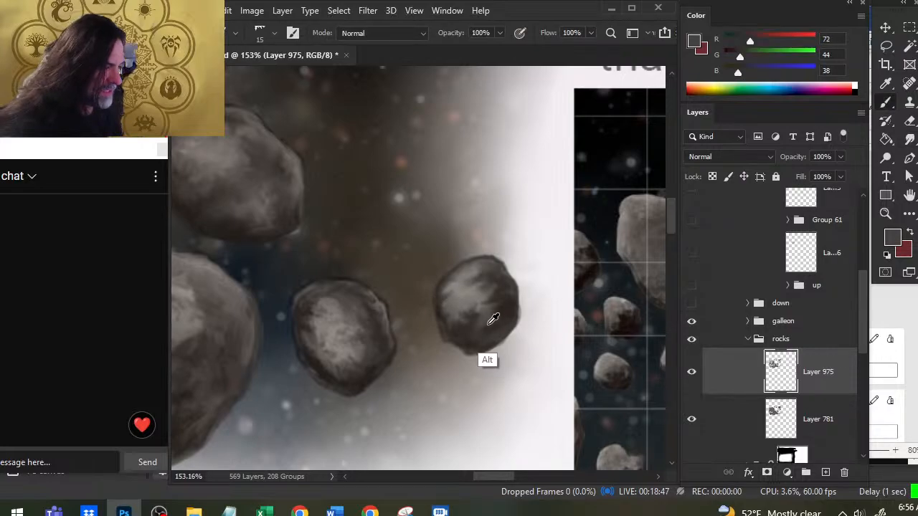
key(bracketleft)
key(bracketleft)
key(bracketleft)
key(bracketleft)
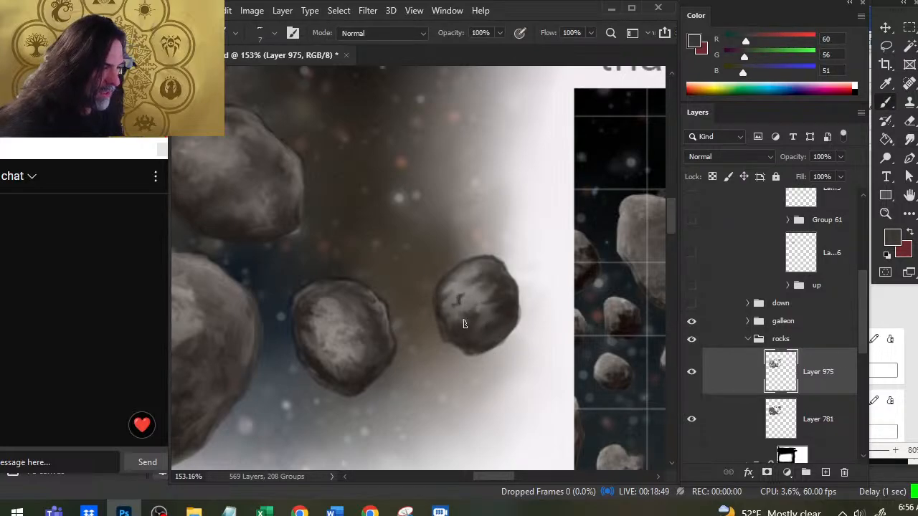
key(r)
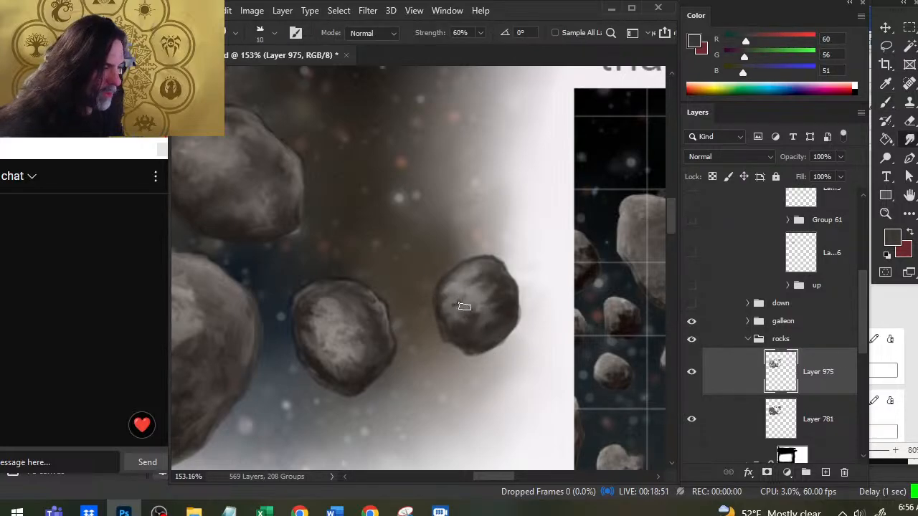
Step: Add more small dark marks to the outermost rock's highlight and blend them with the Smudge tool at size 10
key(b)
key(bracketleft)
key(bracketleft)
key(bracketleft)
key(bracketleft)
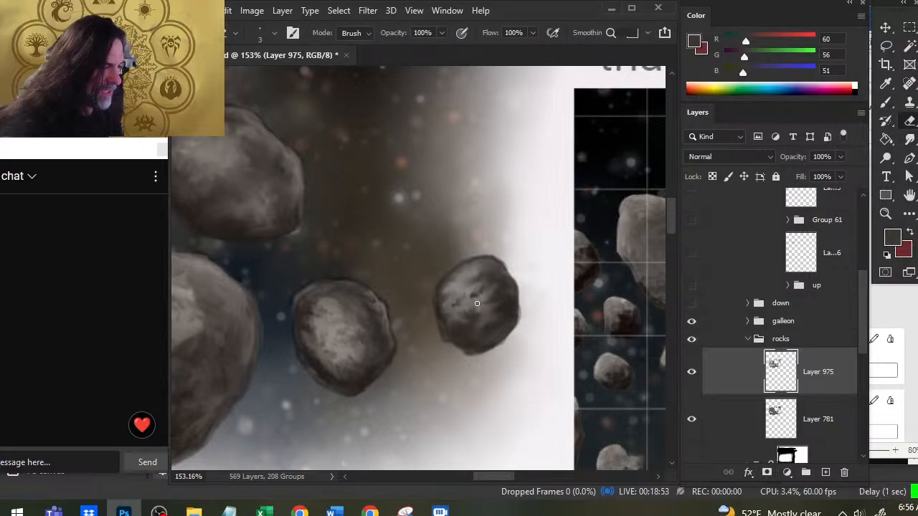
key(r)
mouse_move(482, 290)
mouse_down()
mouse_move(495, 310)
mouse_move(480, 282)
mouse_move(488, 276)
mouse_move(499, 294)
mouse_move(491, 278)
mouse_move(502, 273)
mouse_move(507, 288)
mouse_up()
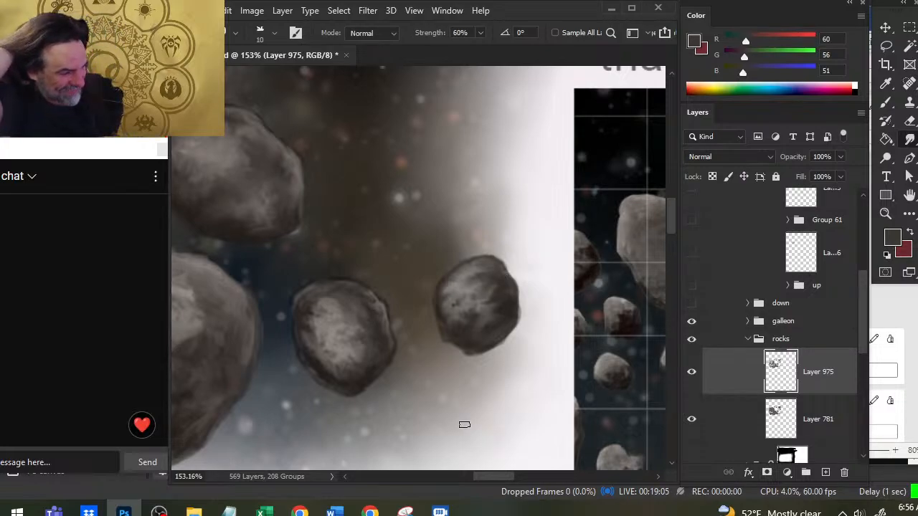
Step: Sample RGB 142, 135, 130 from the neighbouring rock's highlight, paint it on the outermost rock's lit side and smudge it
key(b)
alt+click(337, 322)
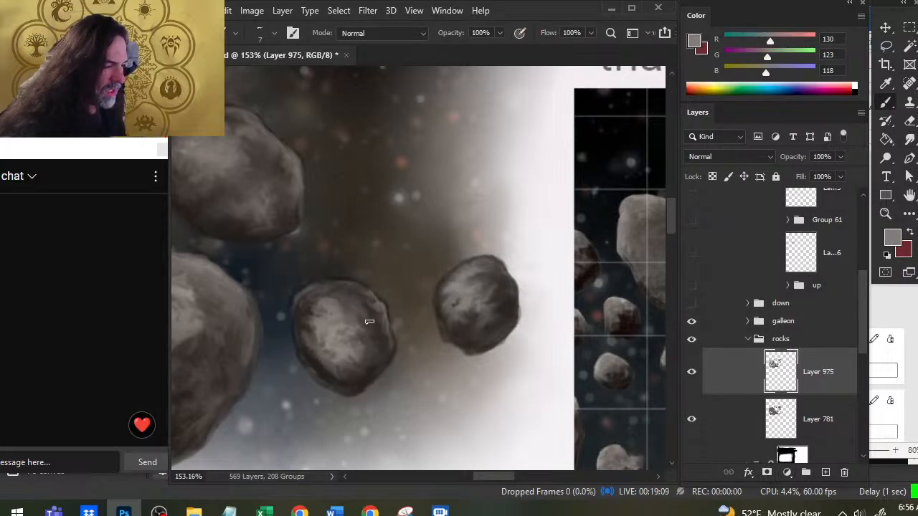
alt+click(337, 307)
alt+click(348, 345)
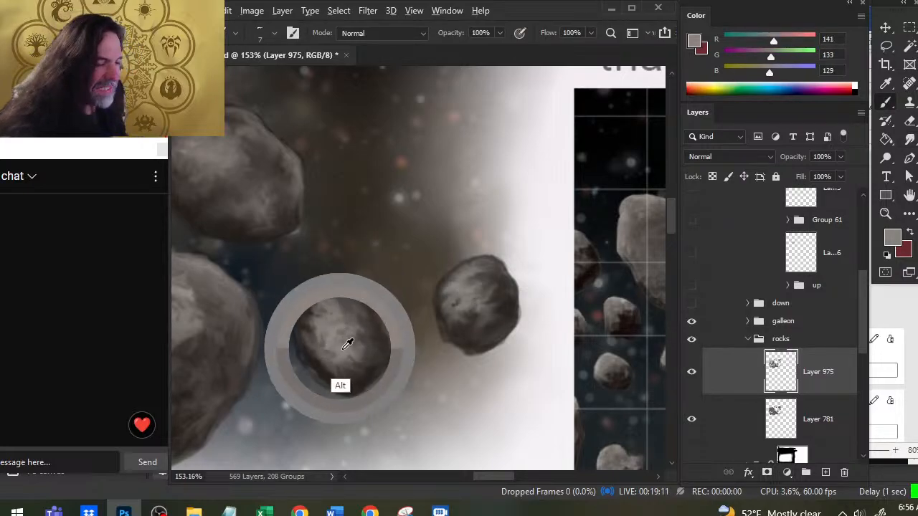
drag(347, 345, 362, 319)
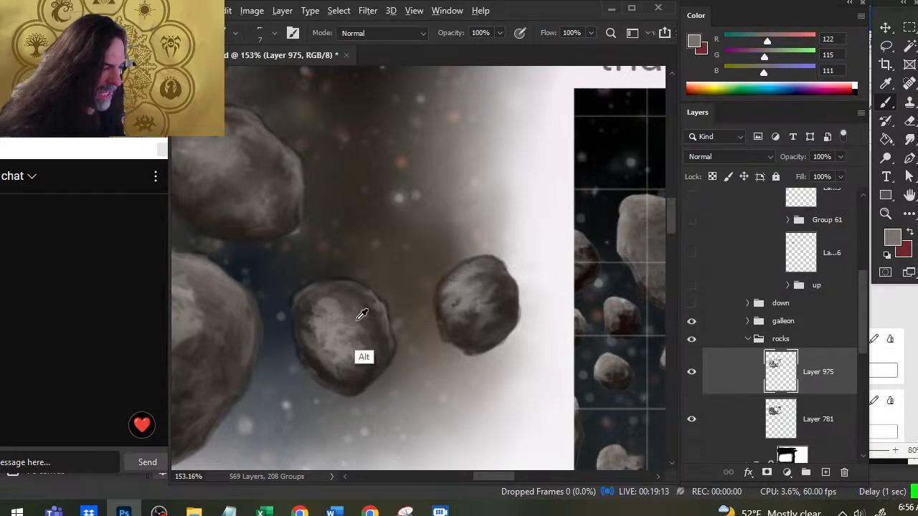
drag(324, 357, 331, 337)
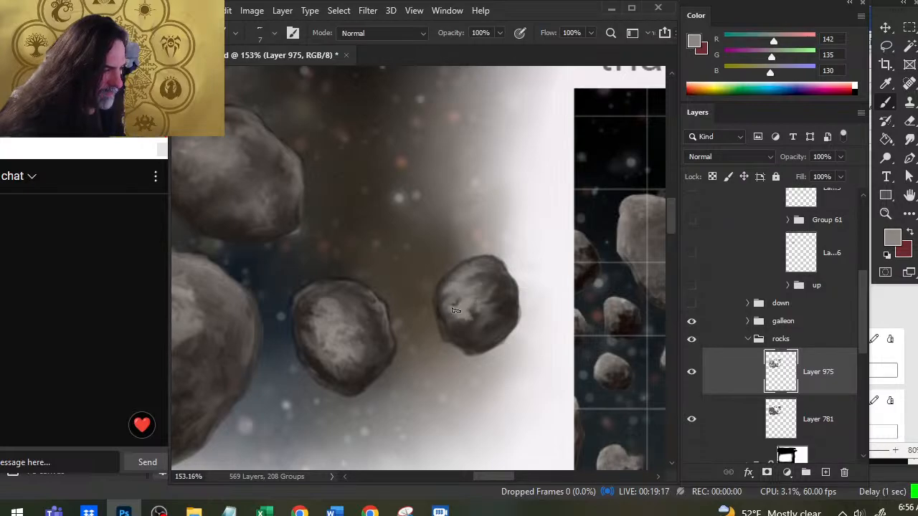
drag(478, 301, 475, 318)
key(r)
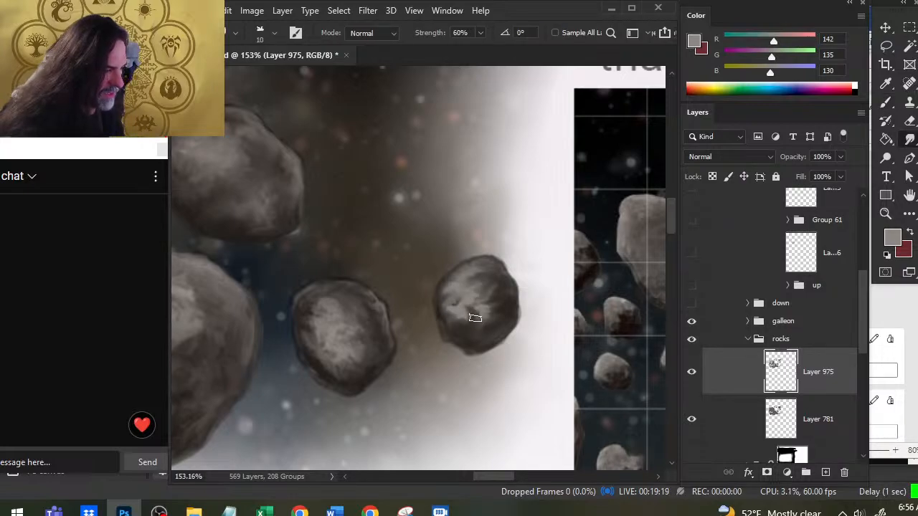
Step: Paint more light strokes in RGB 142, 135, 130 on the small outermost rock's highlight and blend them with the Smudge tool
key(b)
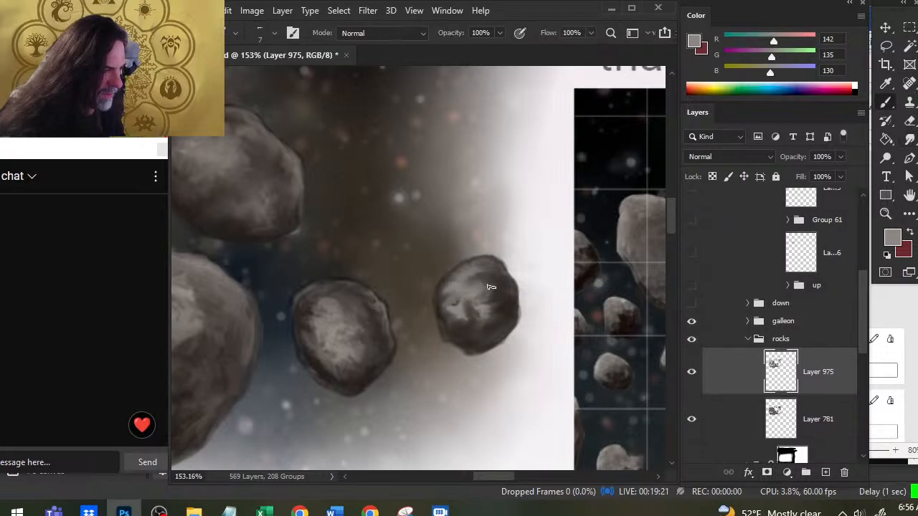
key(r)
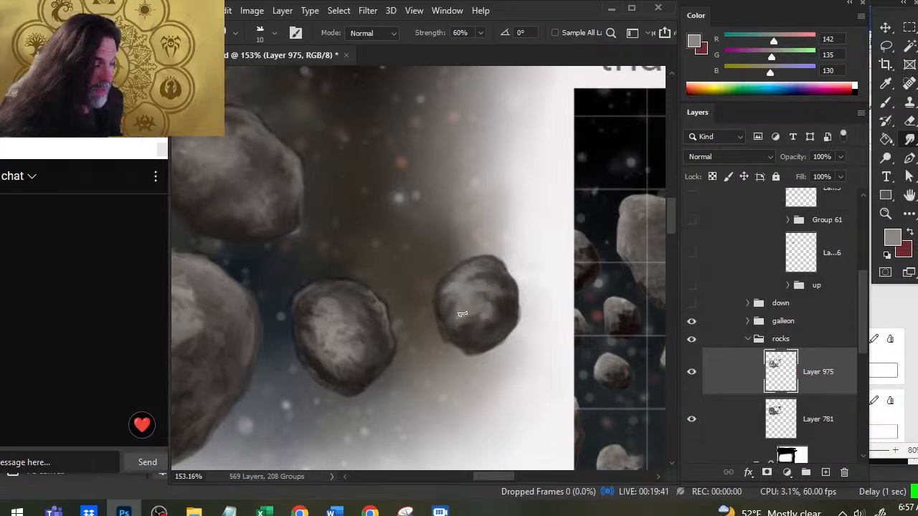
key(b)
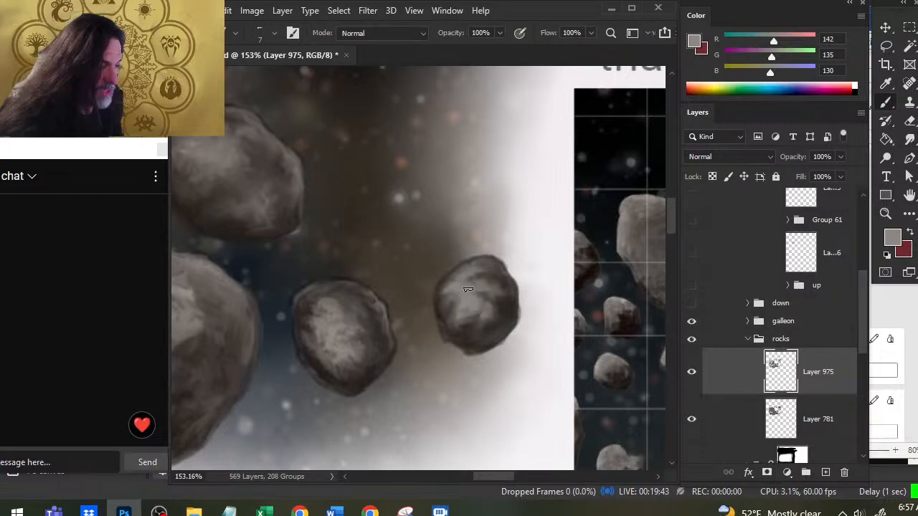
key(r)
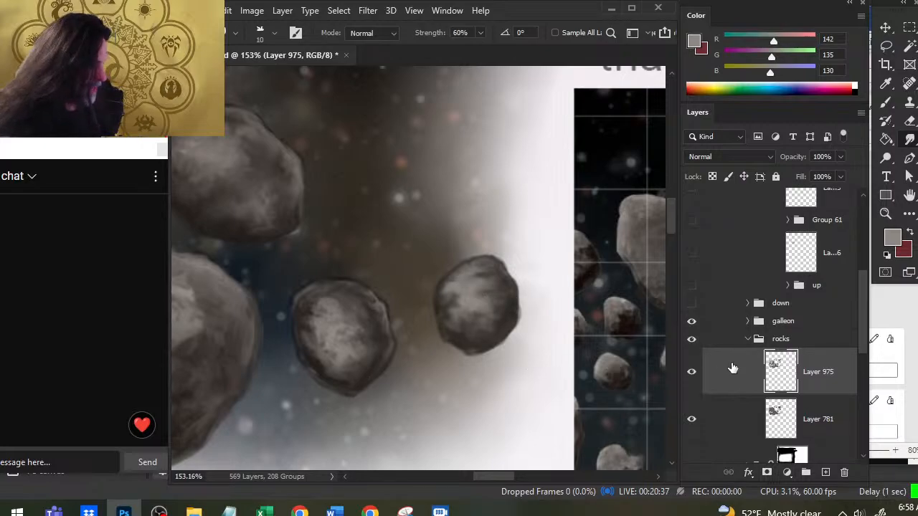
Step: Toggle the visibility of Layer 781 to compare the rocks with and without it, and make Layer 975 active again
click(834, 426)
key(e)
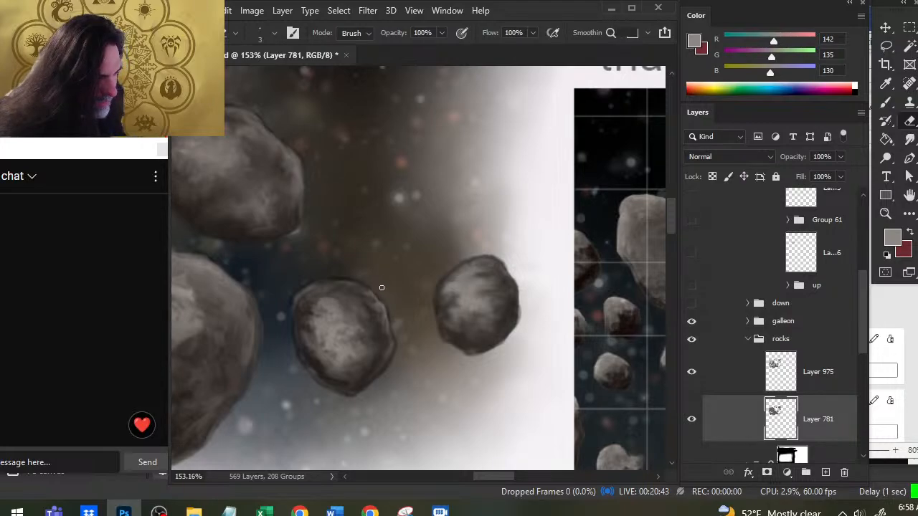
click(691, 419)
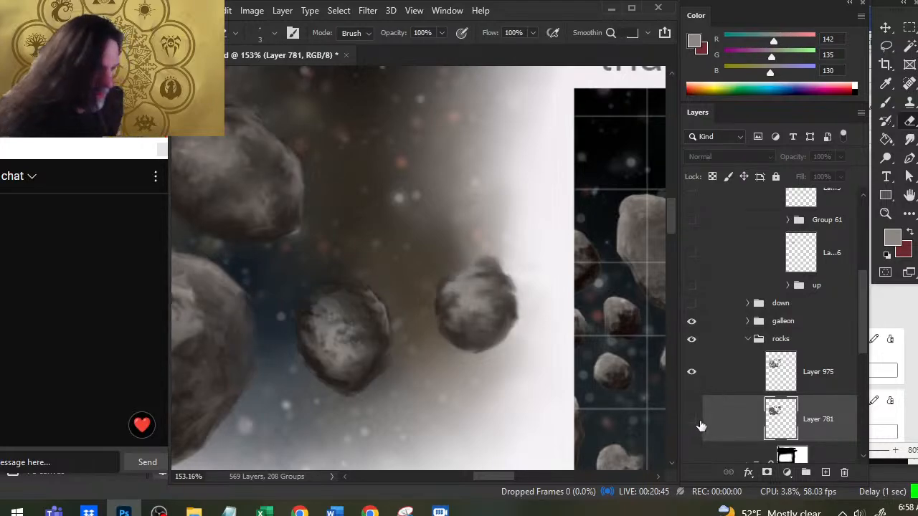
click(691, 419)
key(z)
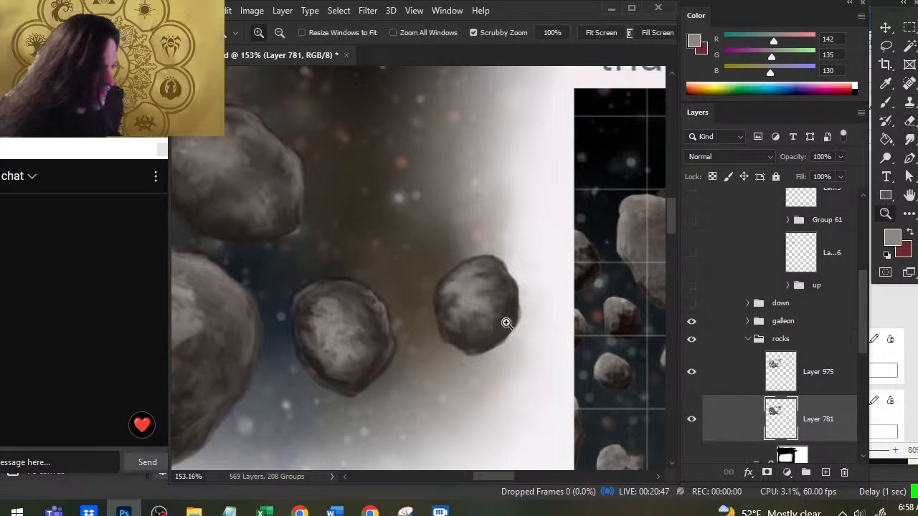
drag(507, 322, 483, 349)
key(r)
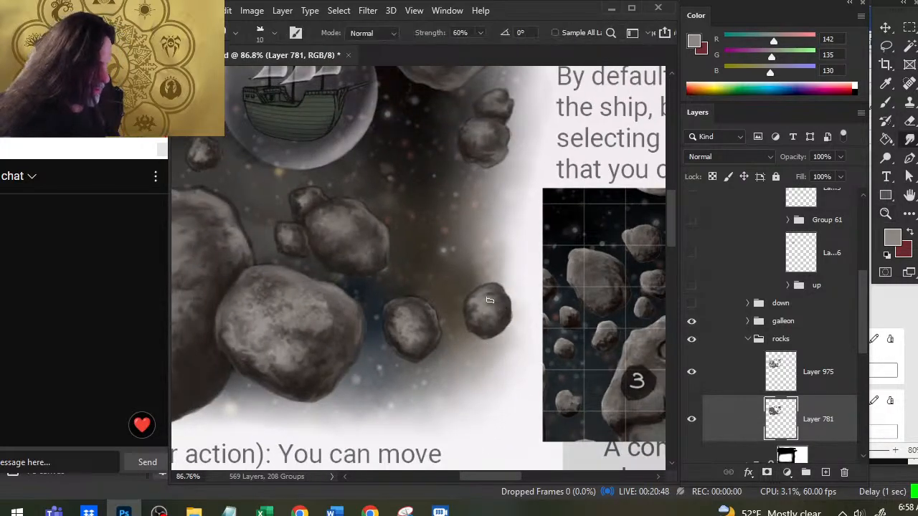
click(718, 384)
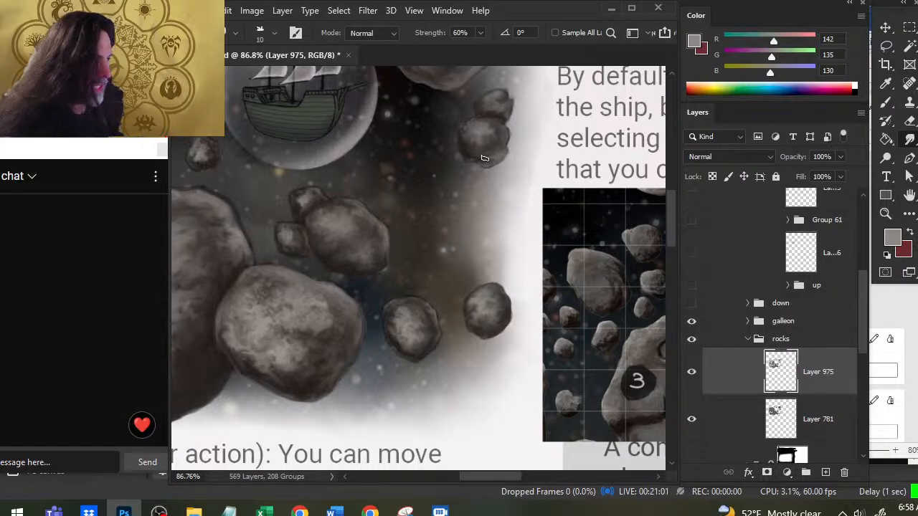
Step: Sample RGB 39, 33, 29 from the small rock pair, paint dark marks at size 7 on the large rock beside the ship and smudge them
key(z)
alt+click(454, 326)
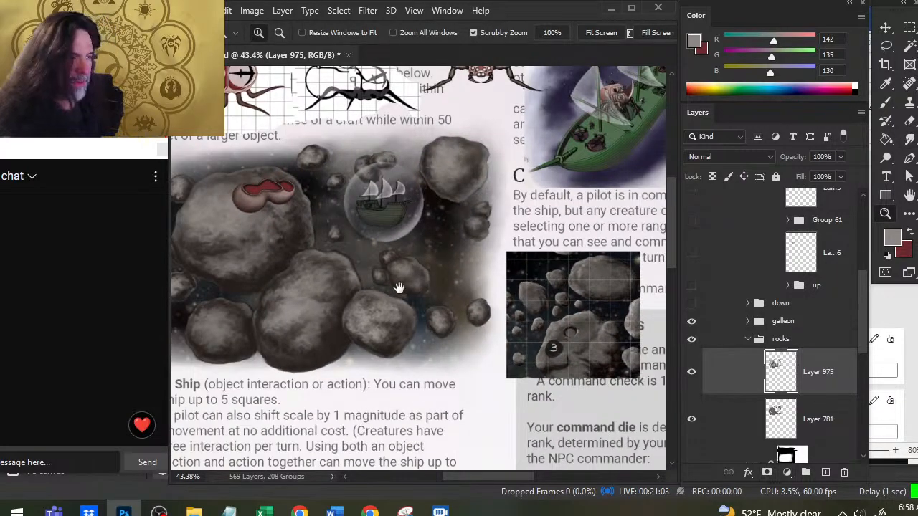
drag(408, 277, 414, 301)
drag(466, 210, 500, 206)
key(b)
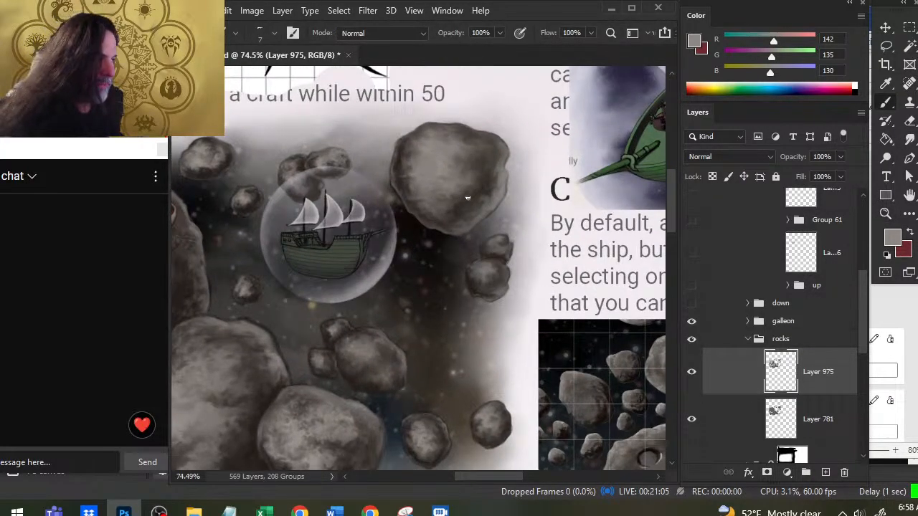
key(alt)
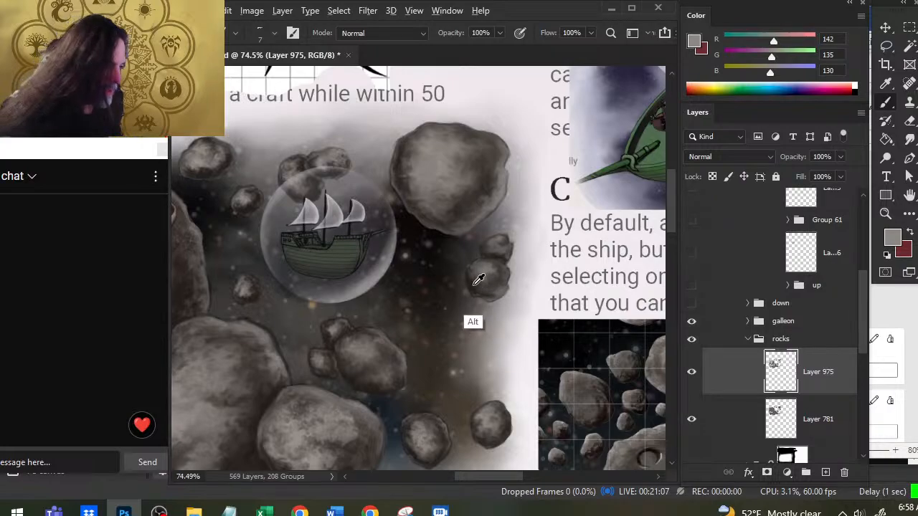
alt+click(479, 280)
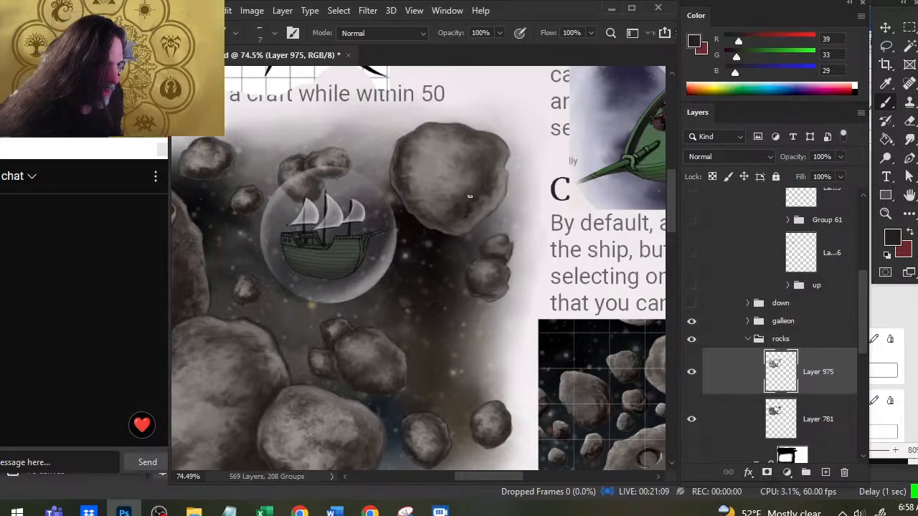
key(r)
key(b)
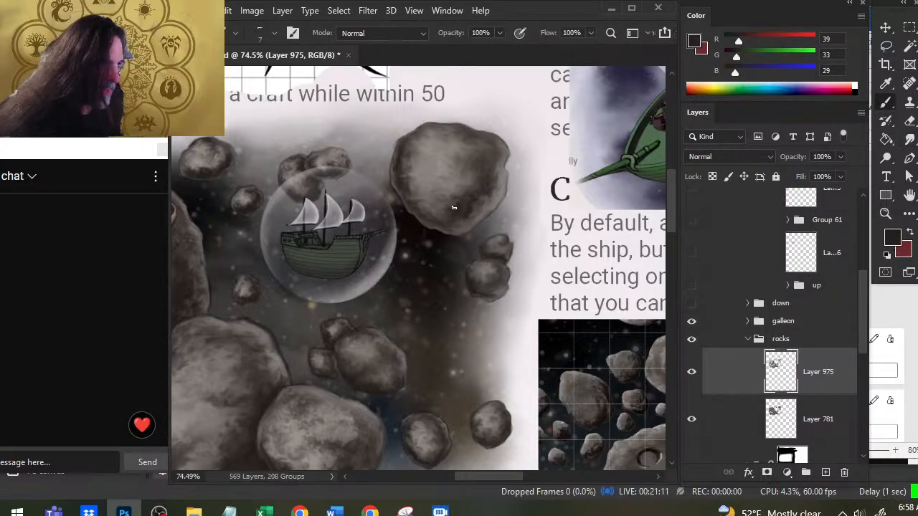
key(r)
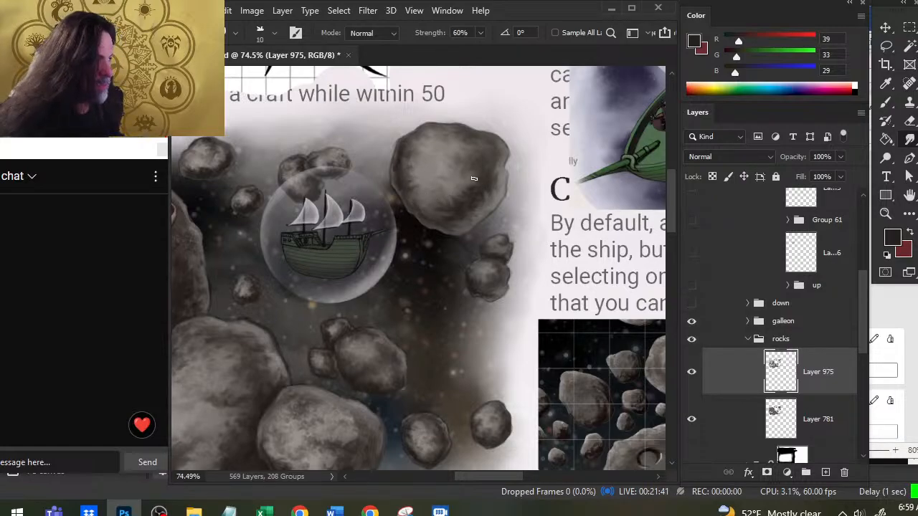
Step: Sample RGB 52, 47, 44 near the large rock's lower edge, paint it on the rock's underside and blend it with the Smudge tool
key(b)
alt+click(427, 216)
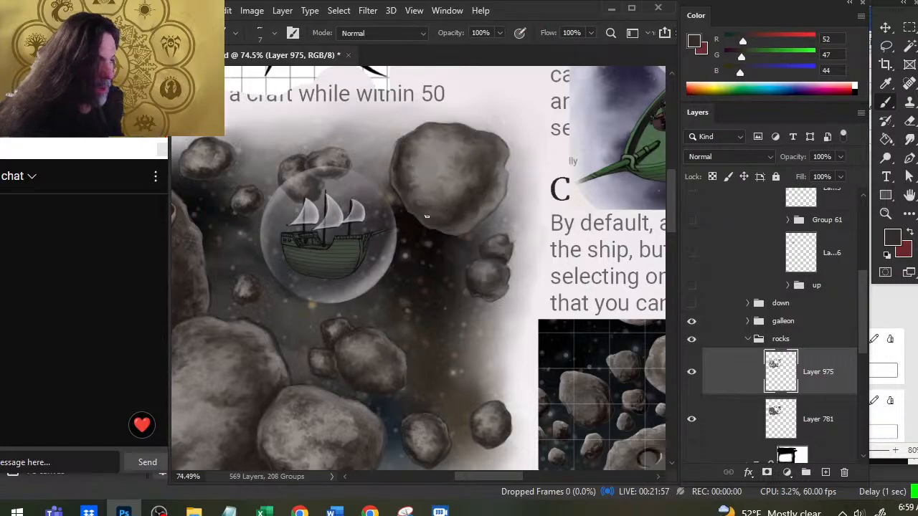
key(r)
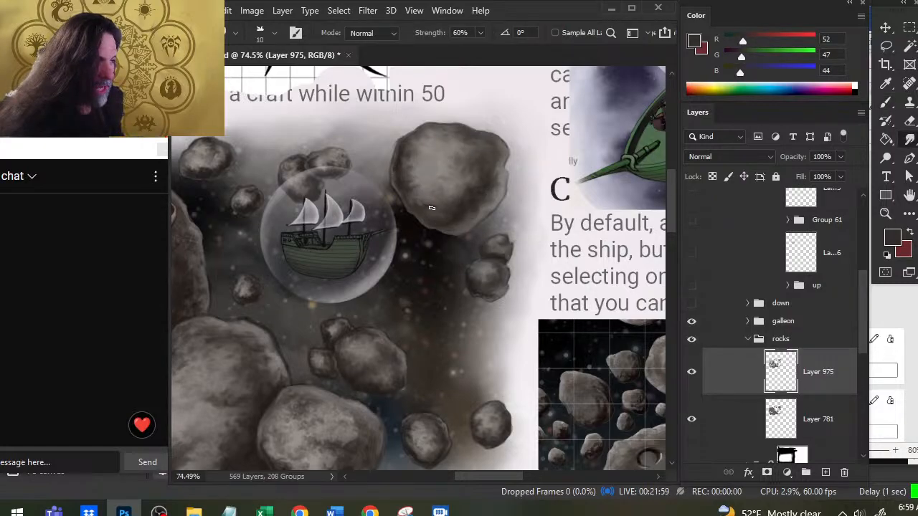
key(b)
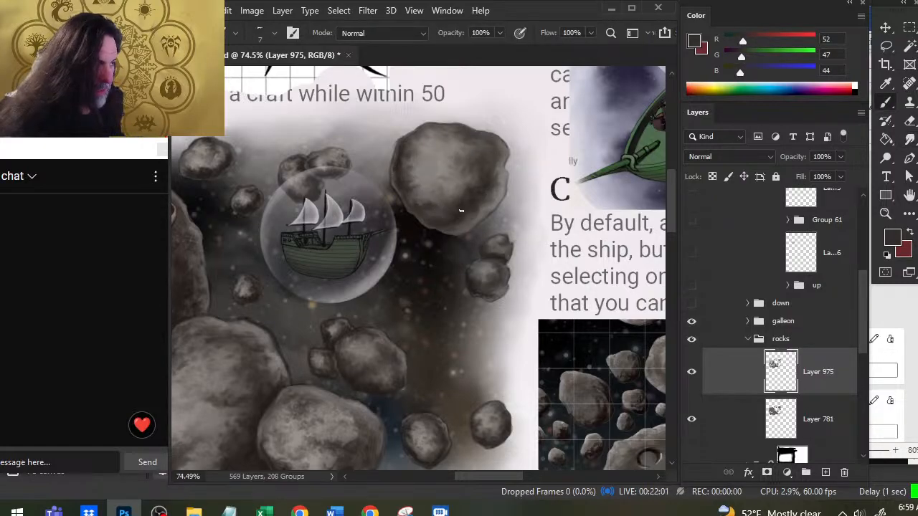
key(r)
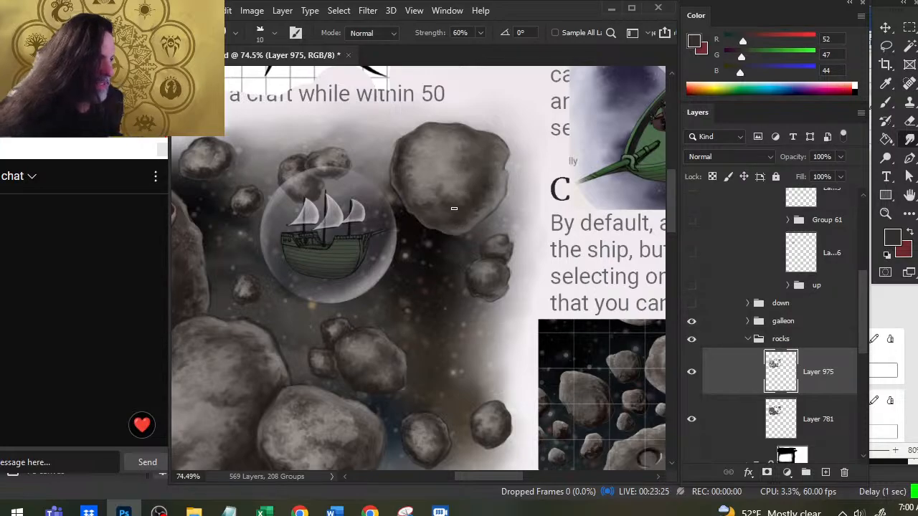
Step: Sample RGB 48, 42, 40 from the small rock pair, paint shading on the upper part of the large rock beside the ship and smudge it
key(b)
alt+click(491, 260)
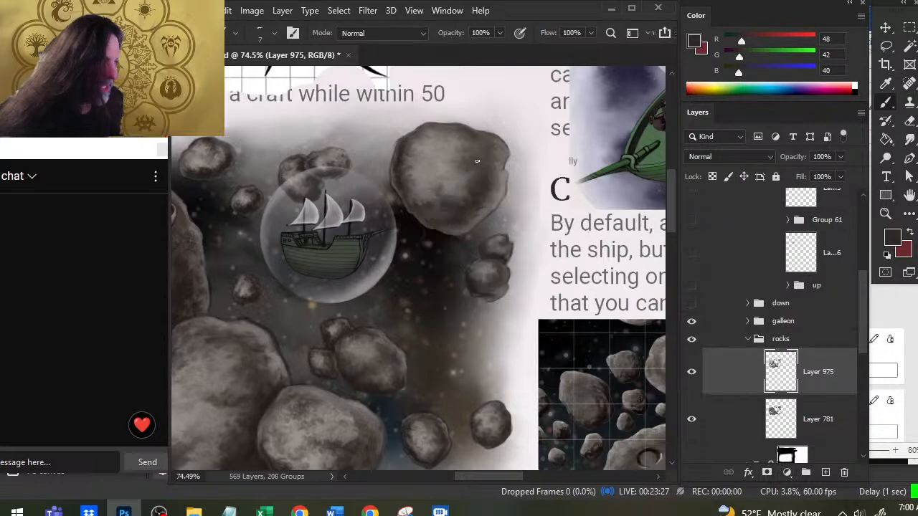
key(r)
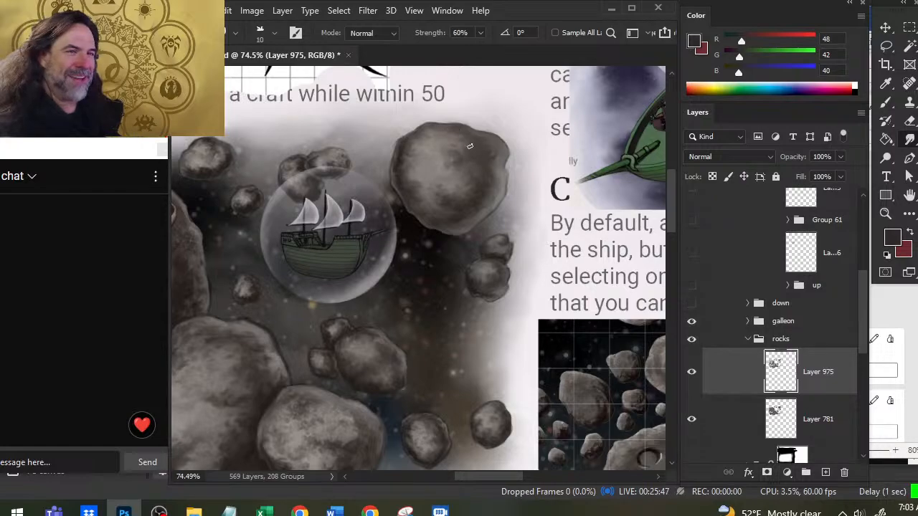
Step: Sample RGB 119, 113, 110 from the mid-sized rock below the ship, paint highlights on the small rock pair at the scene's edge and smudge them
key(z)
drag(523, 304, 468, 301)
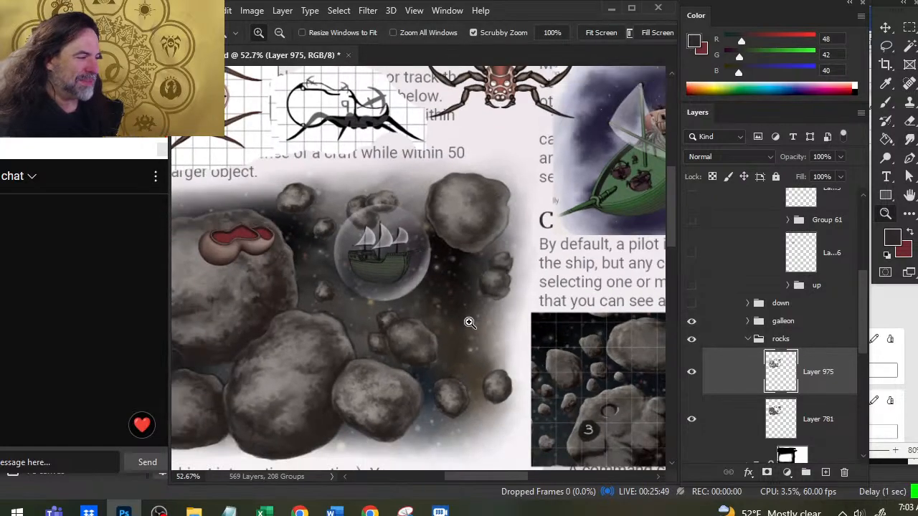
drag(414, 342, 447, 343)
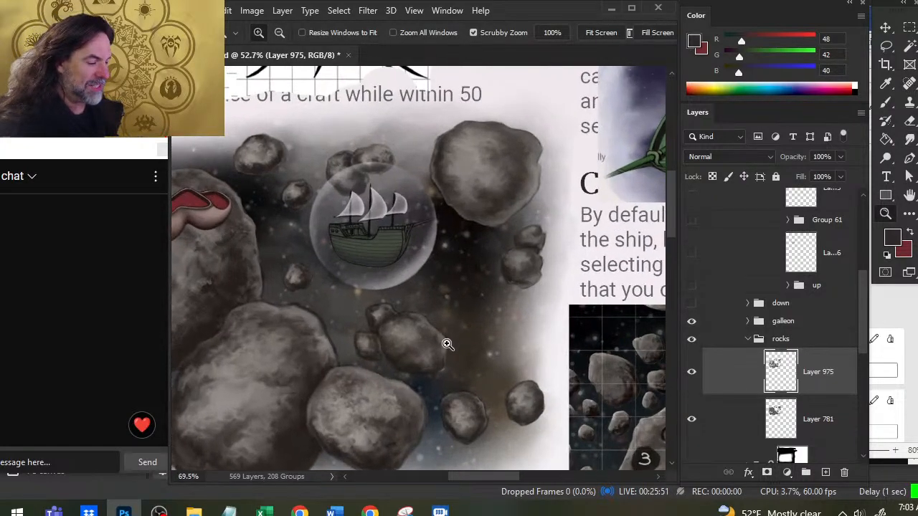
key(b)
alt+click(413, 322)
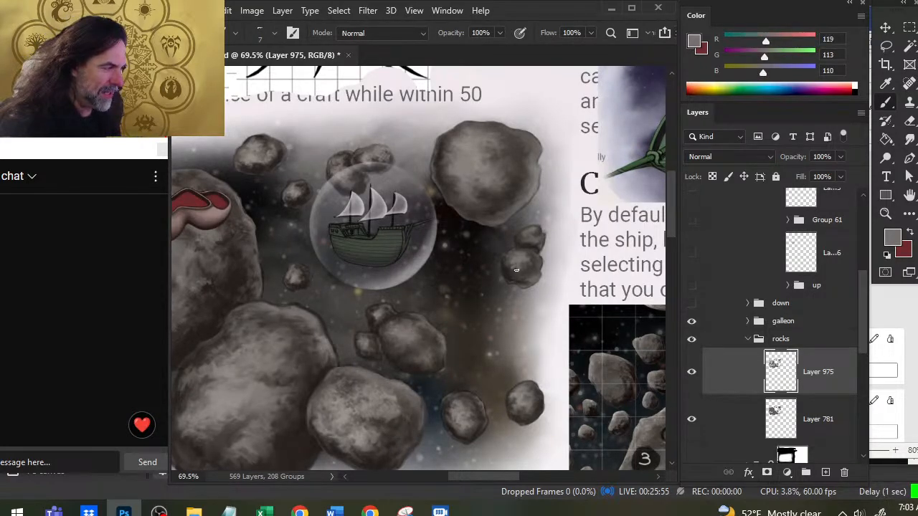
key(r)
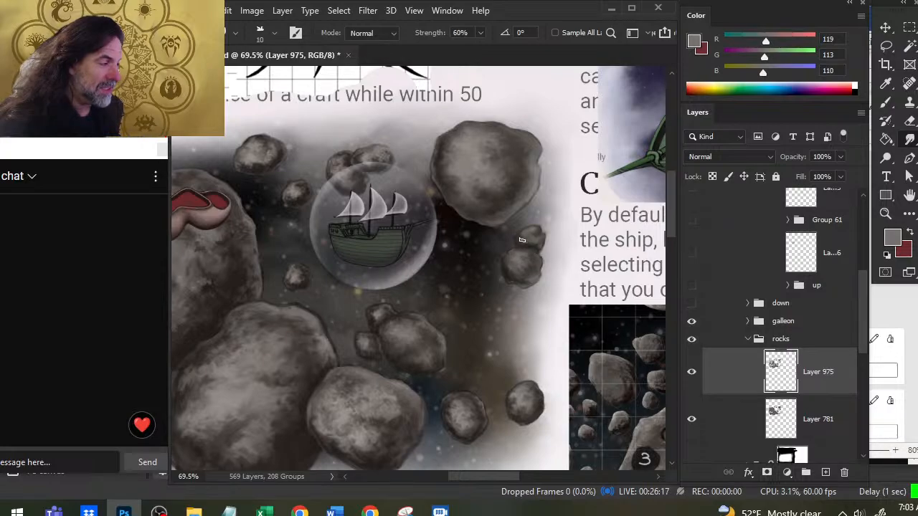
key(b)
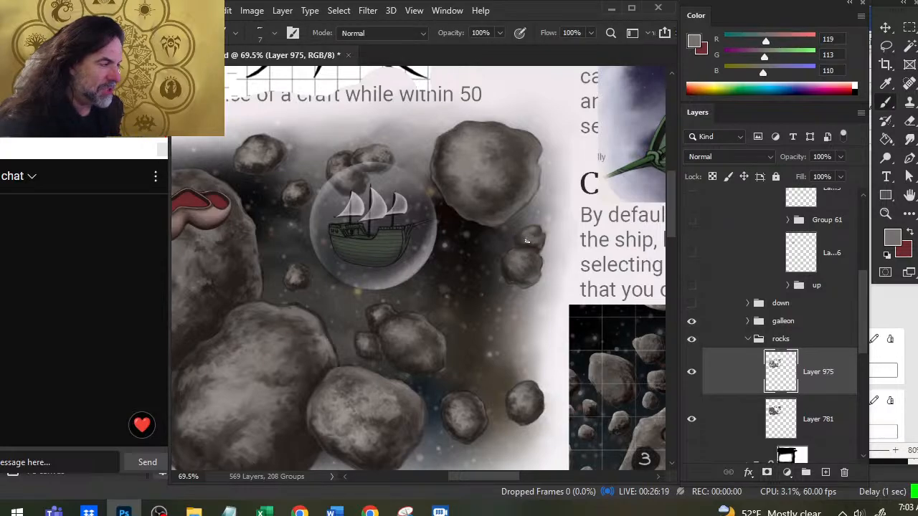
key(r)
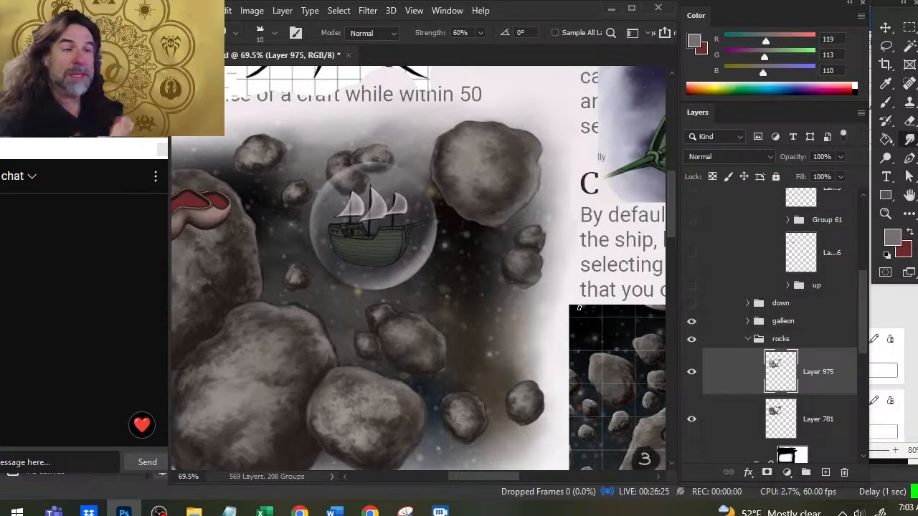
Step: Sample RGB 39, 34, 27 from the small rock pair's shadow, paint dark patches at size 9 on the large rock's lower part and smudge them
key(b)
alt+click(530, 319)
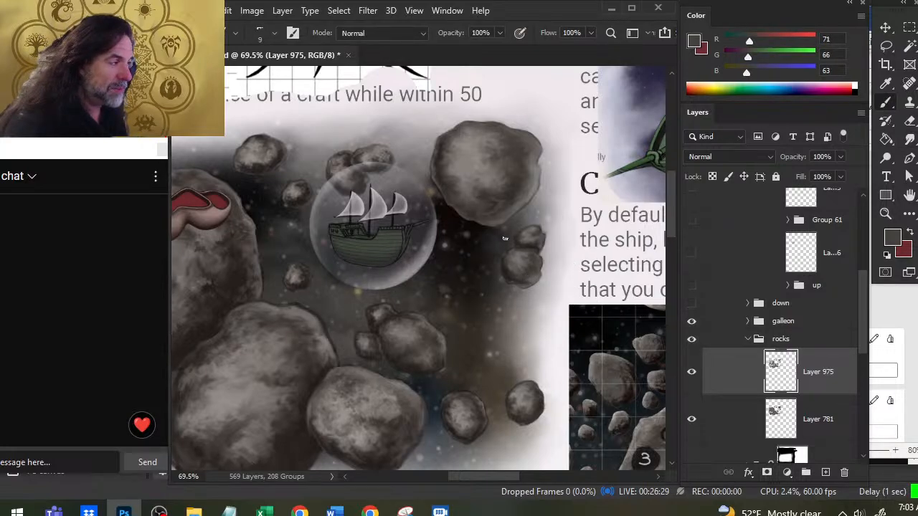
alt+click(511, 280)
mouse_move(515, 274)
mouse_down()
mouse_move(500, 202)
mouse_move(506, 213)
mouse_move(487, 216)
mouse_move(500, 211)
mouse_move(486, 205)
mouse_move(500, 211)
mouse_move(484, 216)
mouse_up()
key(r)
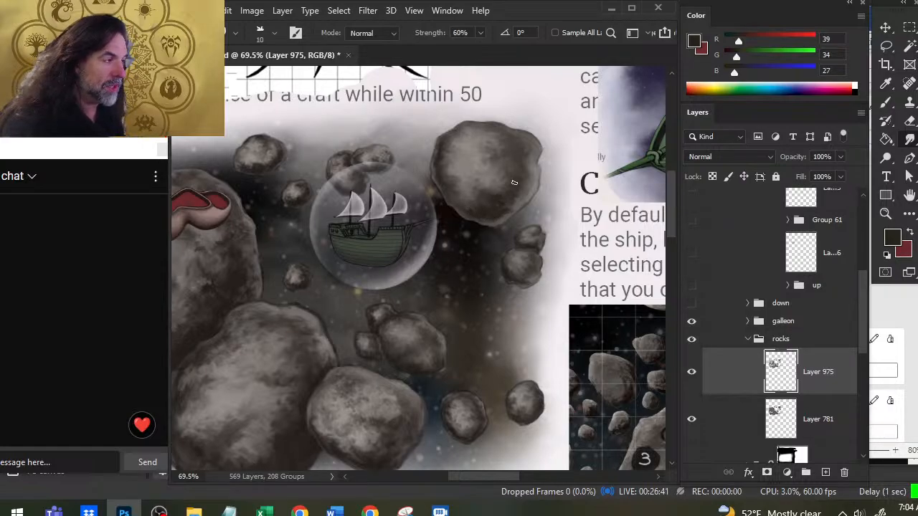
Step: Paint dark marks in RGB 39, 34, 27 beside the large rock's upper highlight and blend them with the Smudge tool at size 10
key(b)
mouse_move(509, 158)
mouse_down()
mouse_move(496, 156)
mouse_move(511, 157)
mouse_move(499, 155)
mouse_move(498, 142)
mouse_move(489, 164)
mouse_move(504, 154)
mouse_up()
key(r)
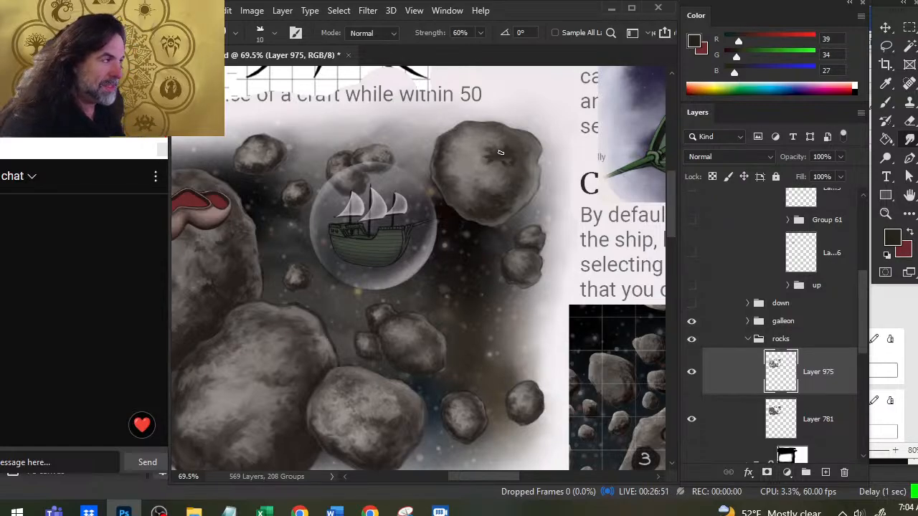
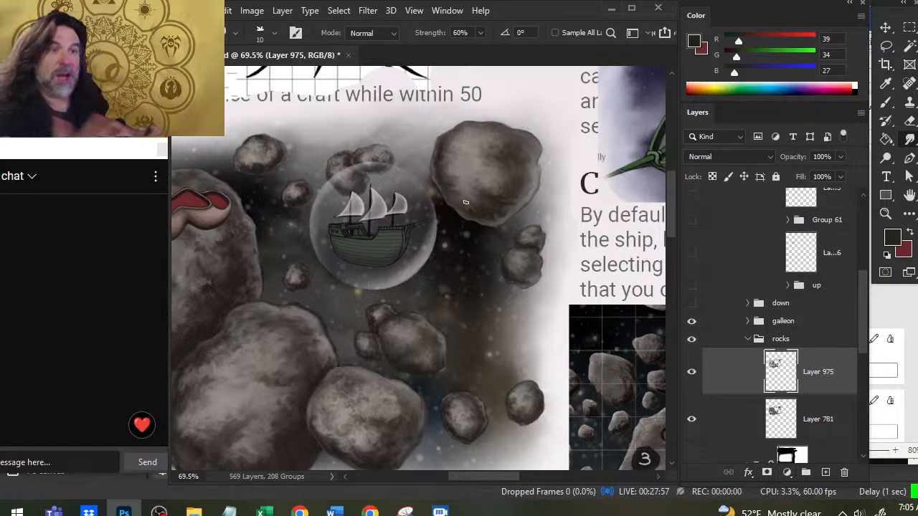
Step: Sample RGB 36, 30, 27 from the biggest asteroid's shadow, paint it on the shaded areas of the large rock beside the ship and smudge it
key(z)
drag(475, 262, 475, 280)
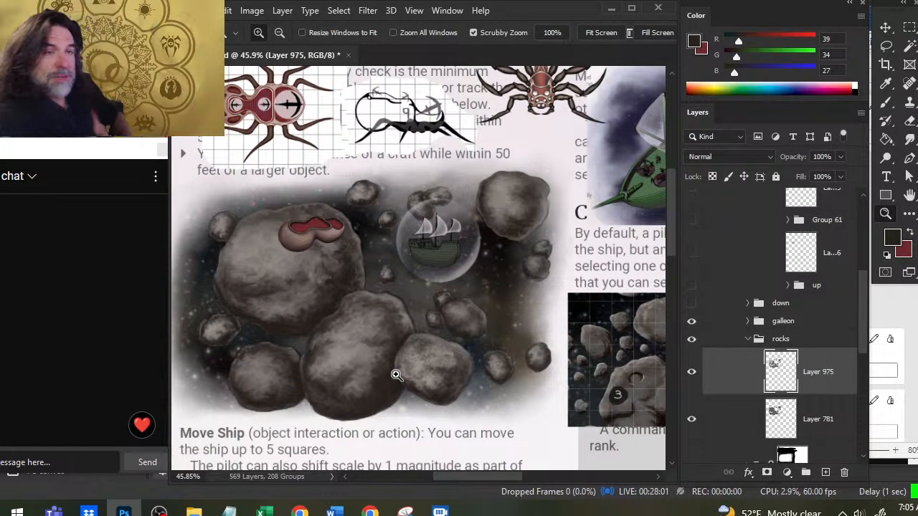
key(b)
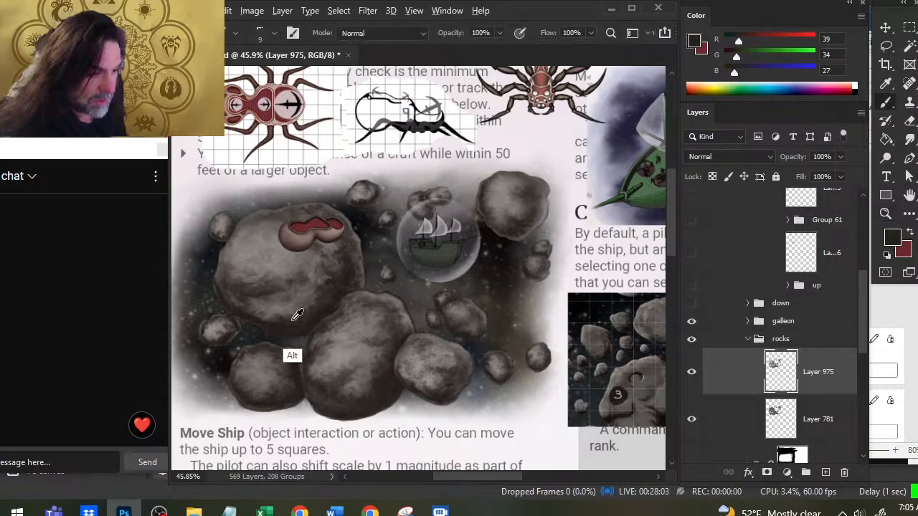
alt+click(285, 326)
key(z)
mouse_move(525, 196)
mouse_down()
mouse_move(548, 218)
mouse_move(538, 202)
mouse_move(546, 209)
mouse_move(542, 227)
mouse_up()
key(b)
key(r)
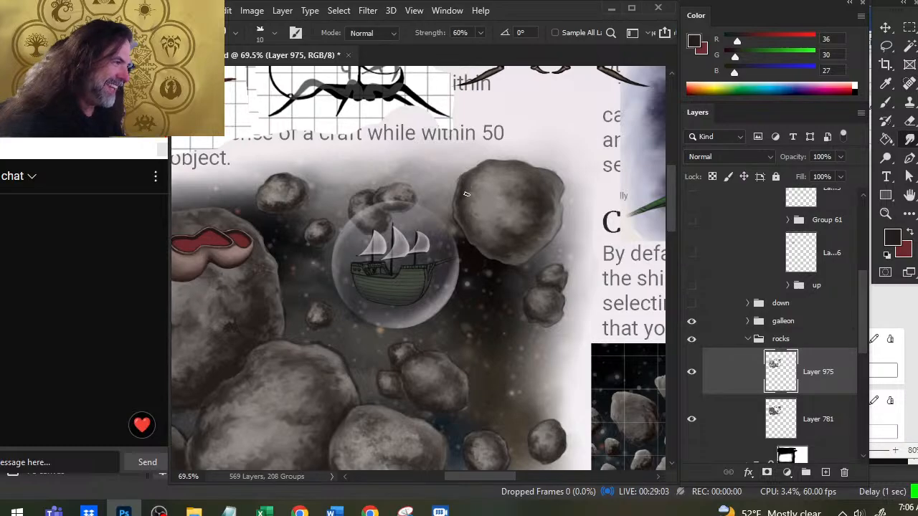
key(ctrl+space)
drag(520, 240, 507, 307)
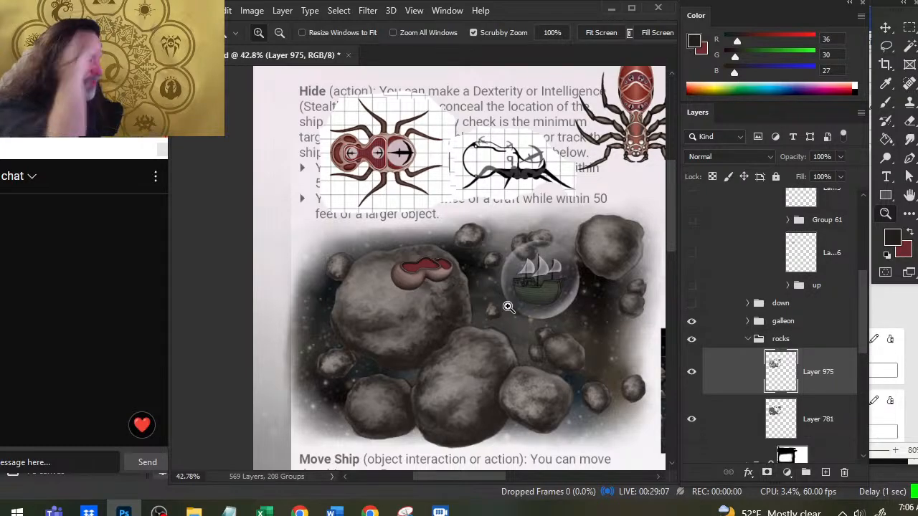
Step: Collapse the rocks group and toggle the visibility of the spider group's layers and inner group to check their contents
click(748, 338)
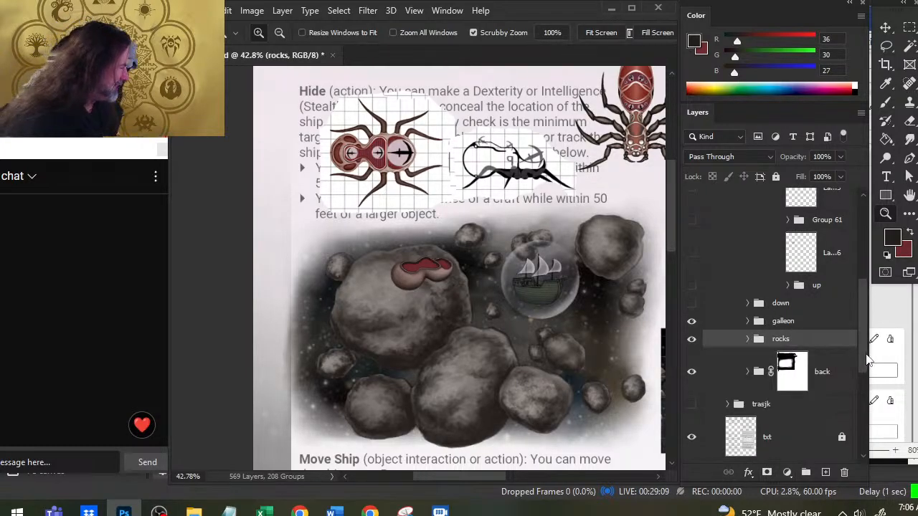
drag(867, 361, 868, 298)
click(691, 330)
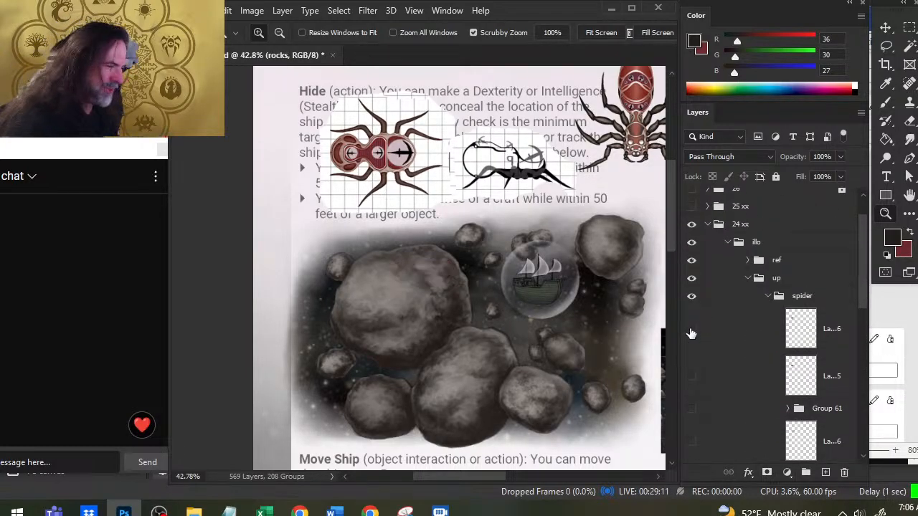
click(692, 330)
click(722, 330)
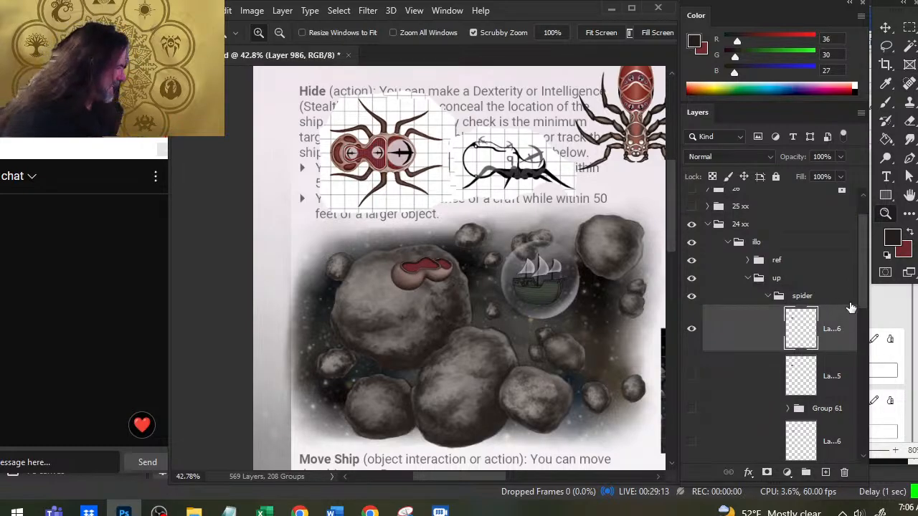
scroll(862, 289, down, 3)
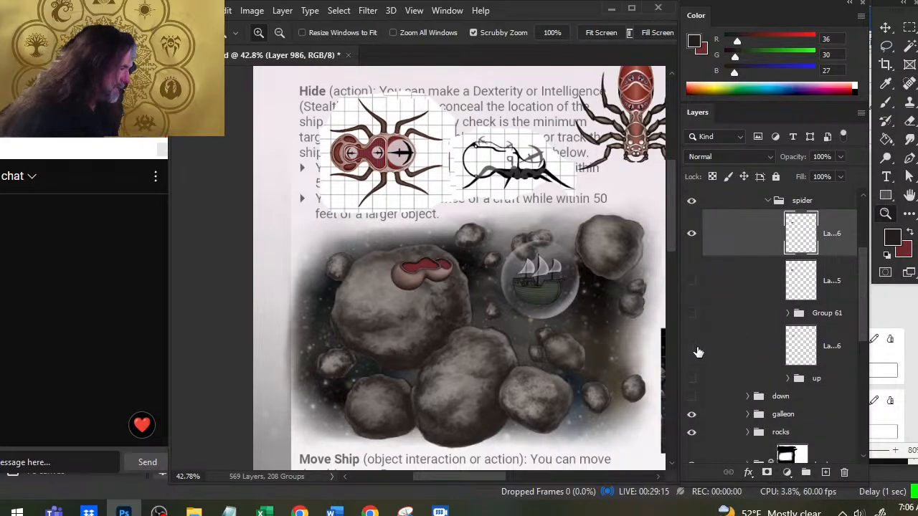
click(693, 347)
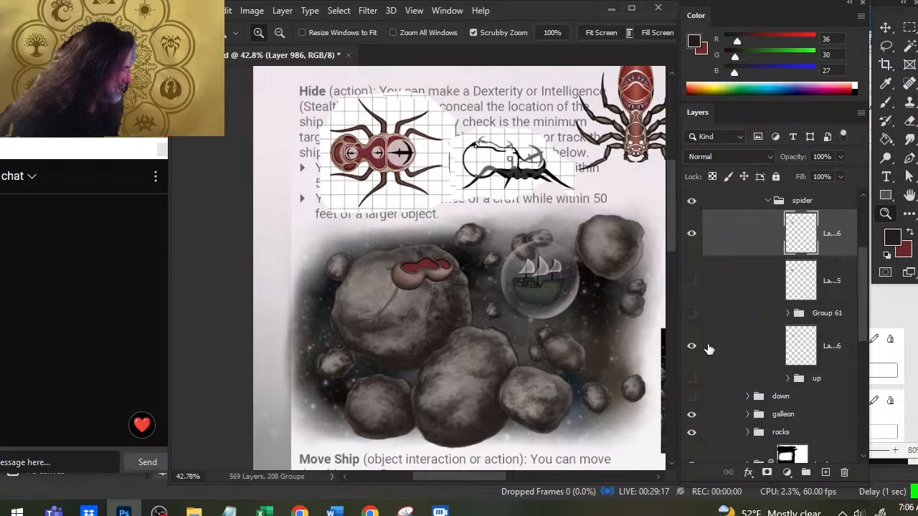
click(693, 348)
click(692, 379)
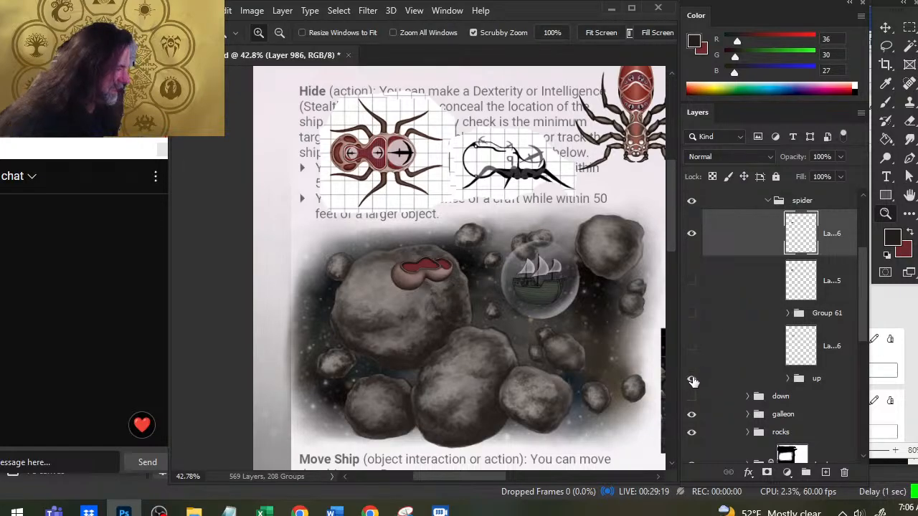
click(693, 379)
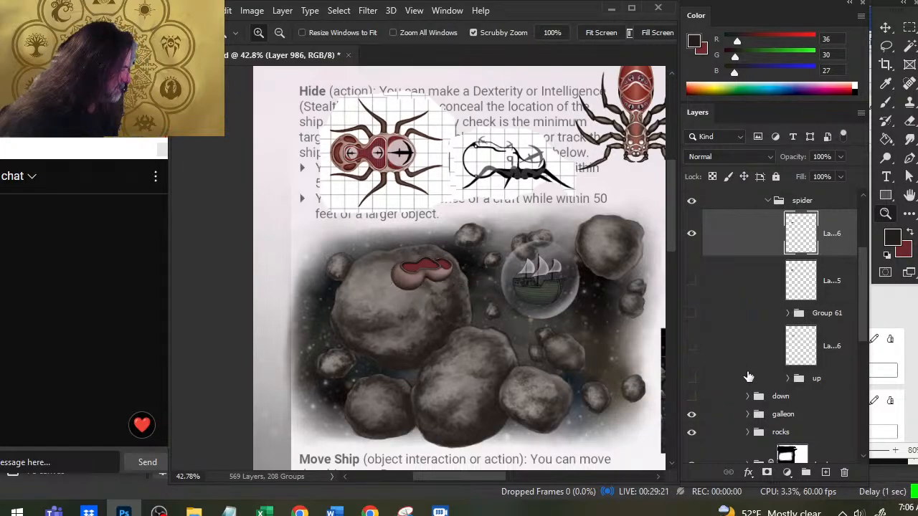
Step: Rename the "up" group inside the spider group as trash
double_click(817, 378)
text(tras)
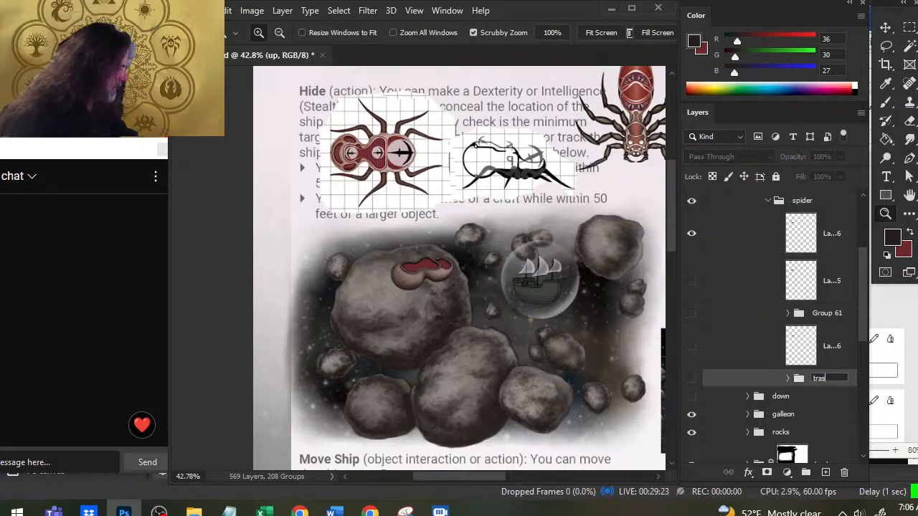
text(h)
key(Return)
Step: Move Group 61 and the hidden layers of the spider group into the trash group, and toggle the spider group to check it
click(739, 317)
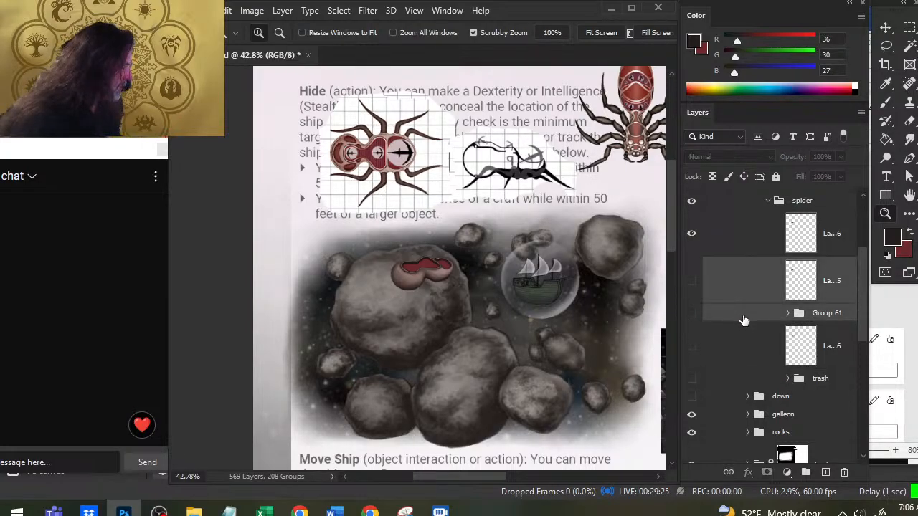
drag(744, 320, 751, 378)
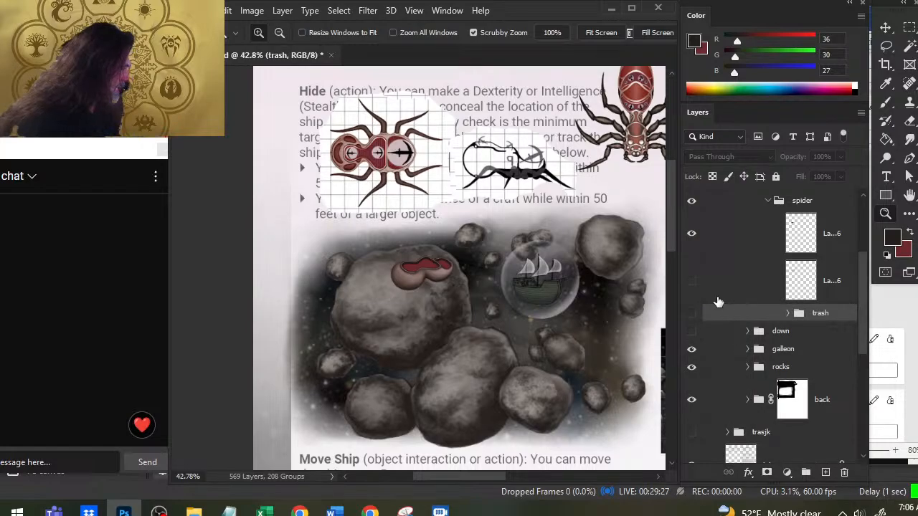
drag(749, 286, 733, 265)
click(690, 202)
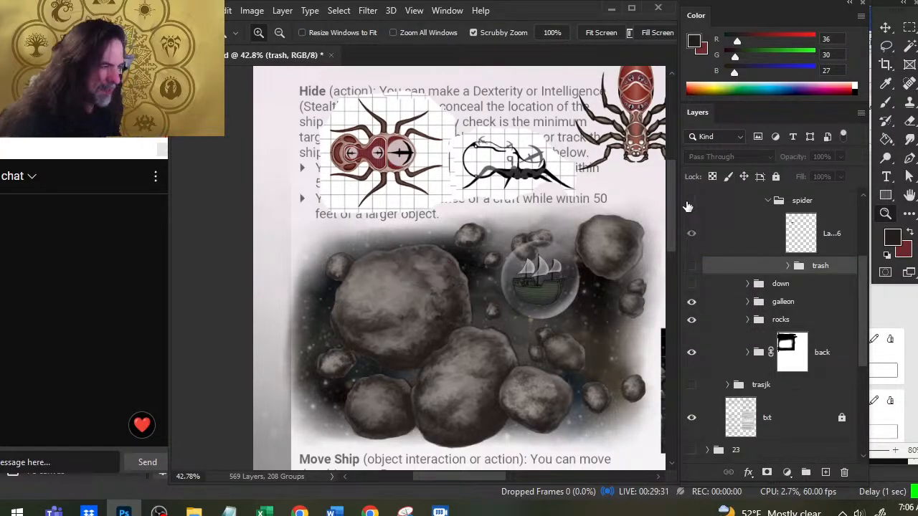
click(690, 202)
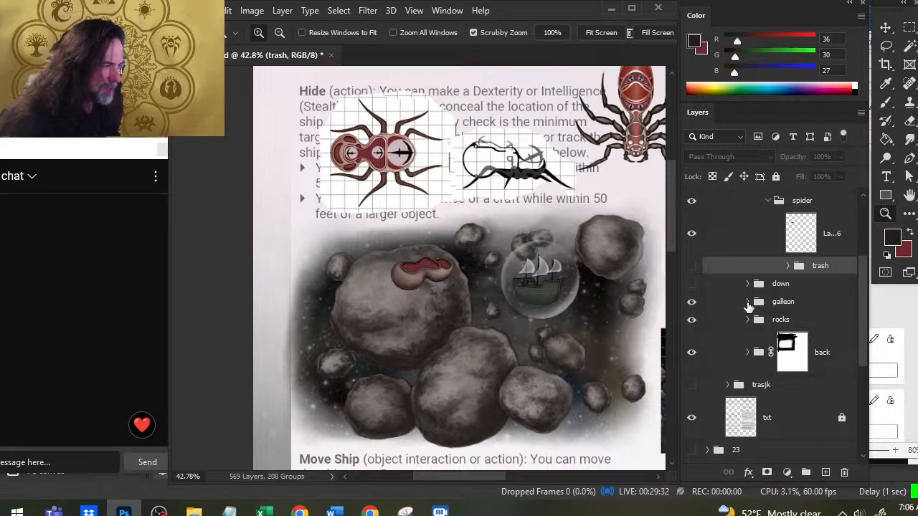
Step: Select the spider body layer and examine the spider ship's top-view and side-view drawings, the galleon and the green ship illustration
click(750, 239)
drag(417, 263, 520, 335)
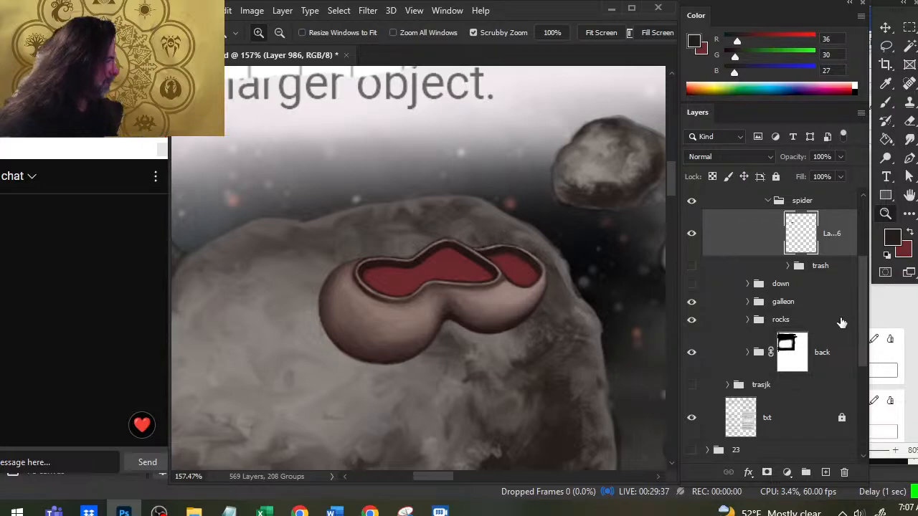
scroll(861, 324, up, 5)
drag(443, 290, 414, 336)
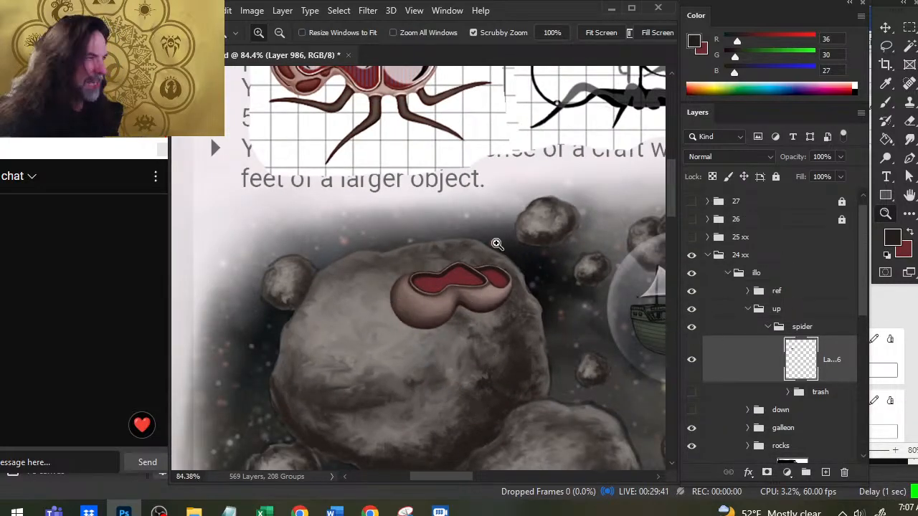
drag(442, 173, 486, 307)
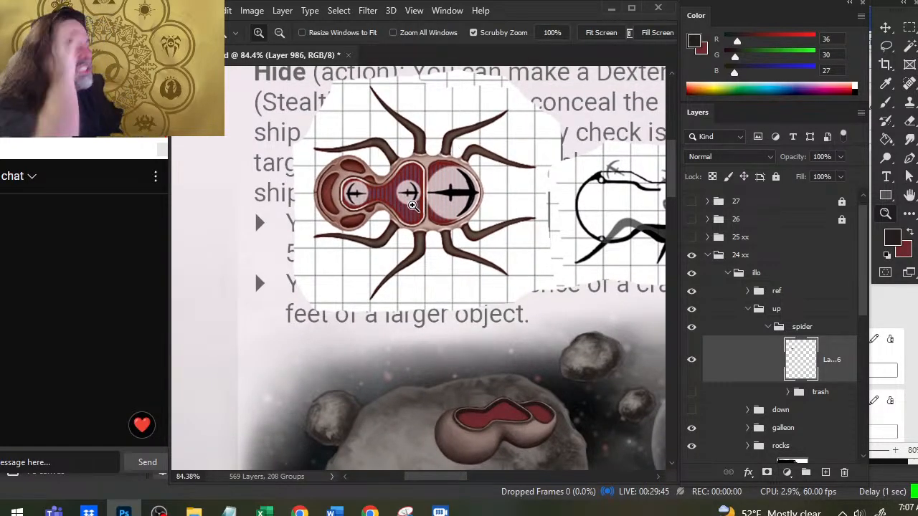
drag(584, 340, 515, 410)
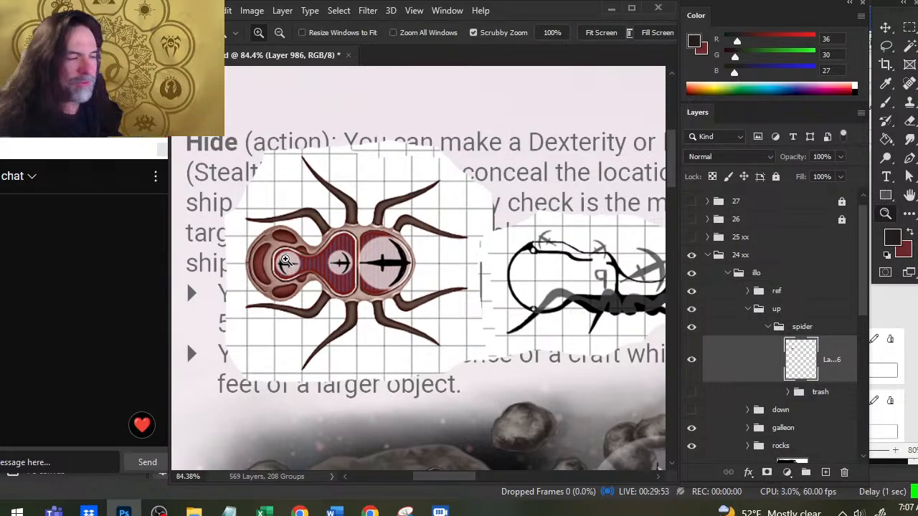
scroll(290, 251, down, 5)
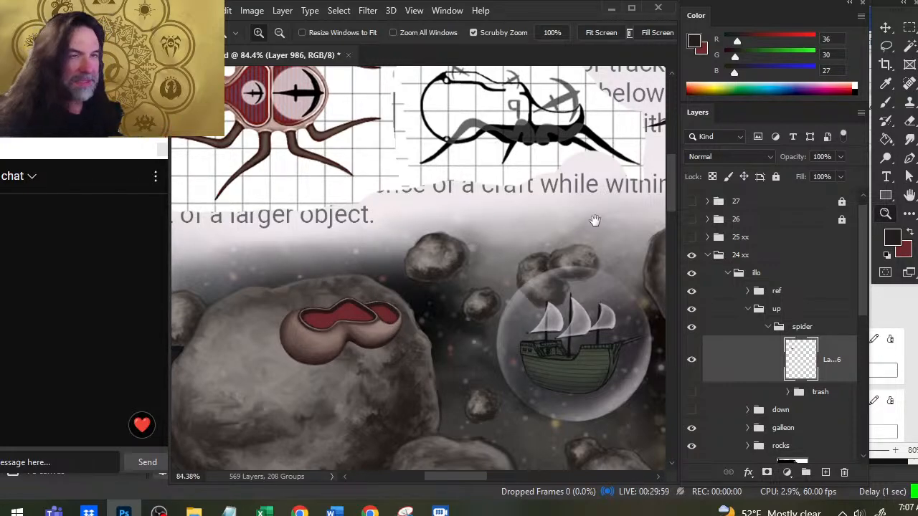
drag(595, 220, 354, 318)
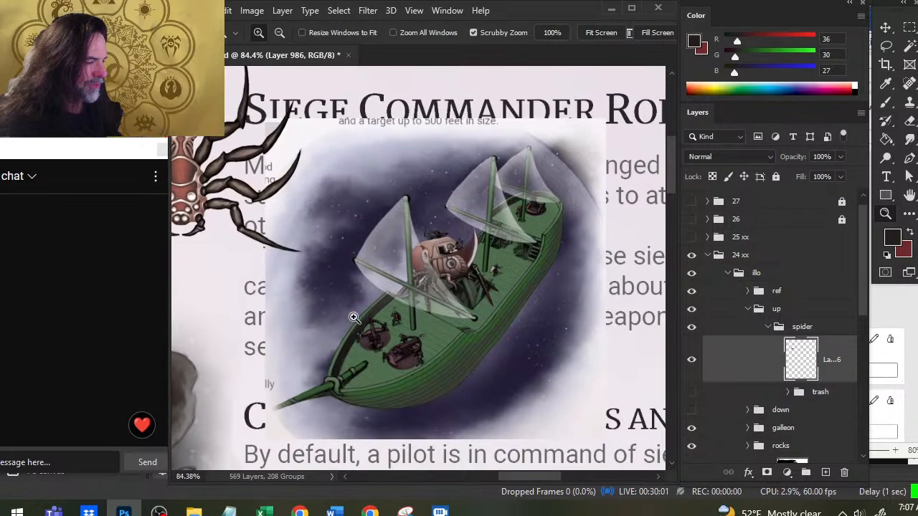
Step: Lasso the lower ballista with its crew on the green ship's deck and copy it
drag(390, 352, 479, 363)
drag(524, 343, 476, 245)
key(l)
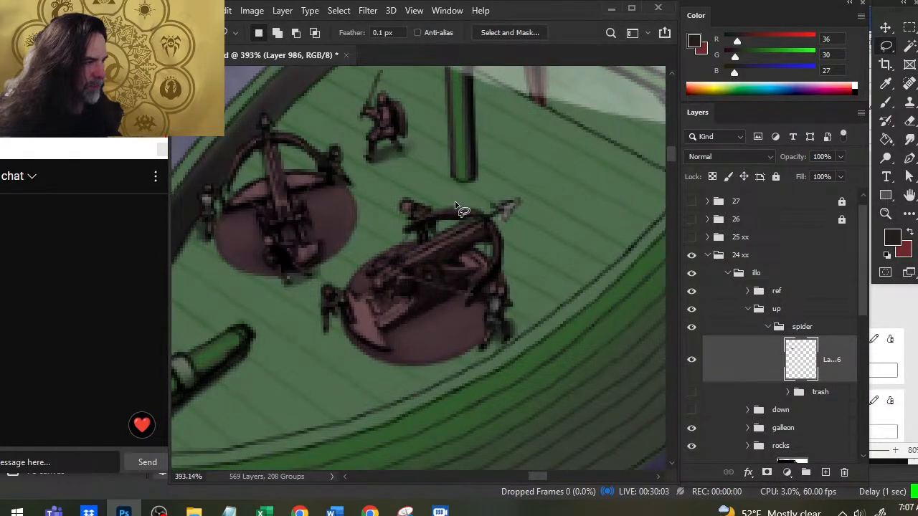
mouse_move(456, 206)
mouse_down()
mouse_move(403, 193)
mouse_move(369, 222)
mouse_move(364, 248)
mouse_up()
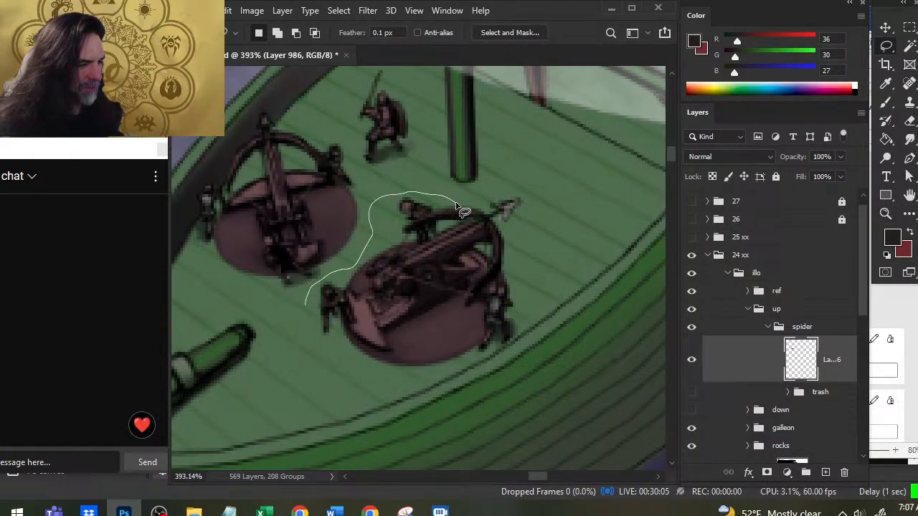
mouse_move(305, 305)
mouse_down()
mouse_move(424, 382)
mouse_move(487, 373)
mouse_move(543, 326)
mouse_move(545, 228)
mouse_move(526, 188)
mouse_move(459, 208)
mouse_up()
key(ctrl+c)
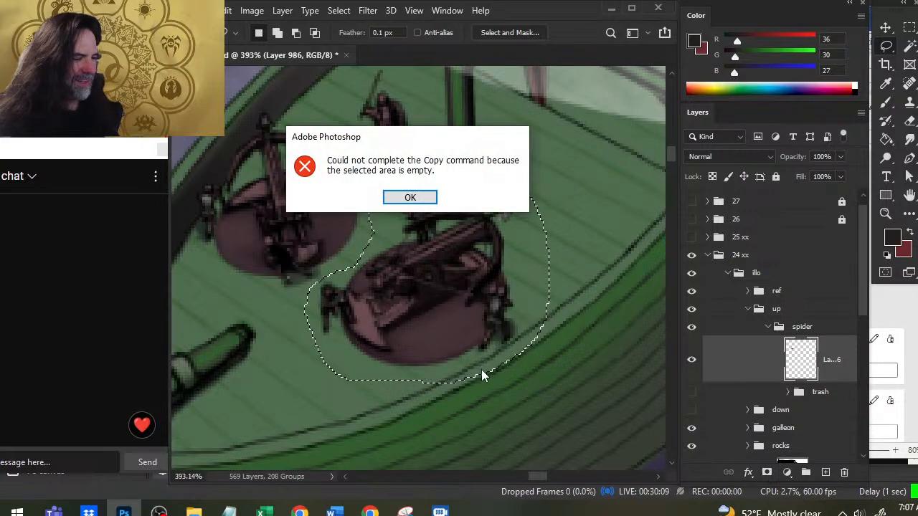
key(Return)
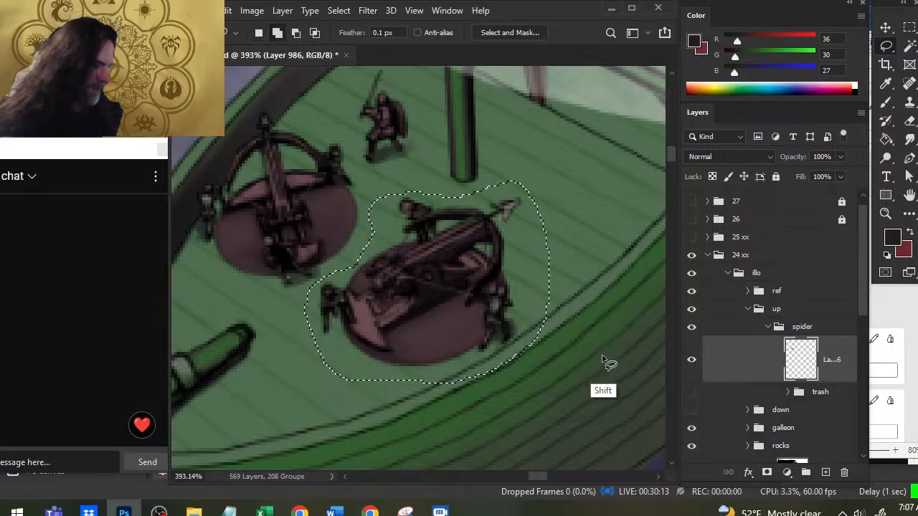
Step: Paste the ballista cutout above the spider body layer and place it over the far end of the body's red deck
key(z)
drag(586, 380, 450, 370)
drag(332, 339, 583, 300)
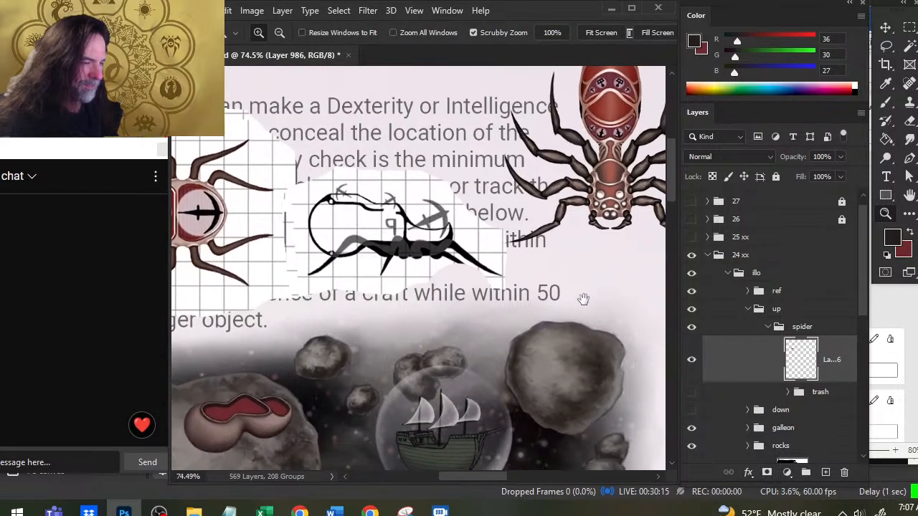
drag(436, 371, 465, 311)
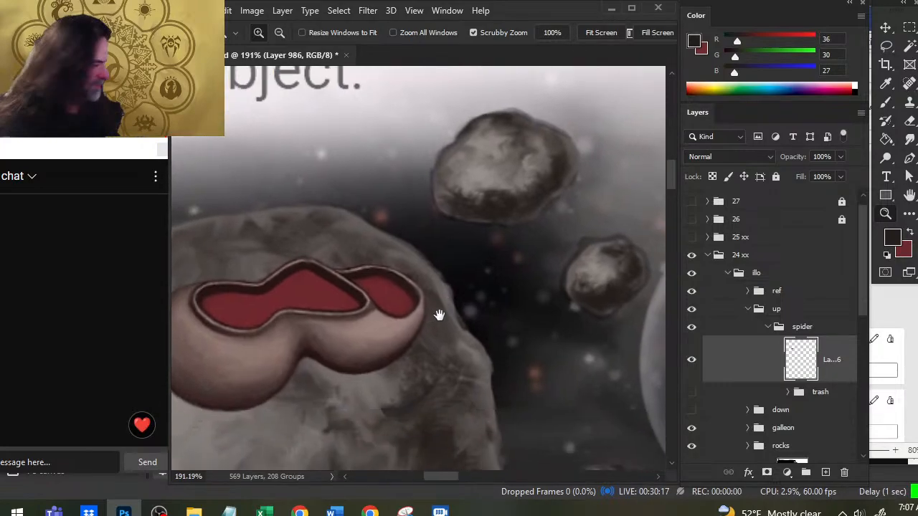
key(ctrl+j)
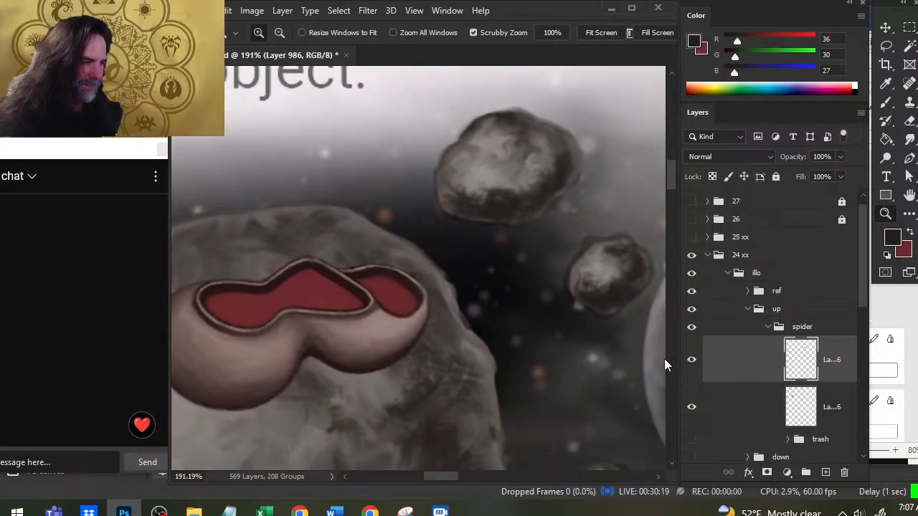
key(v)
drag(502, 337, 417, 301)
drag(598, 368, 502, 384)
key(z)
drag(484, 332, 599, 366)
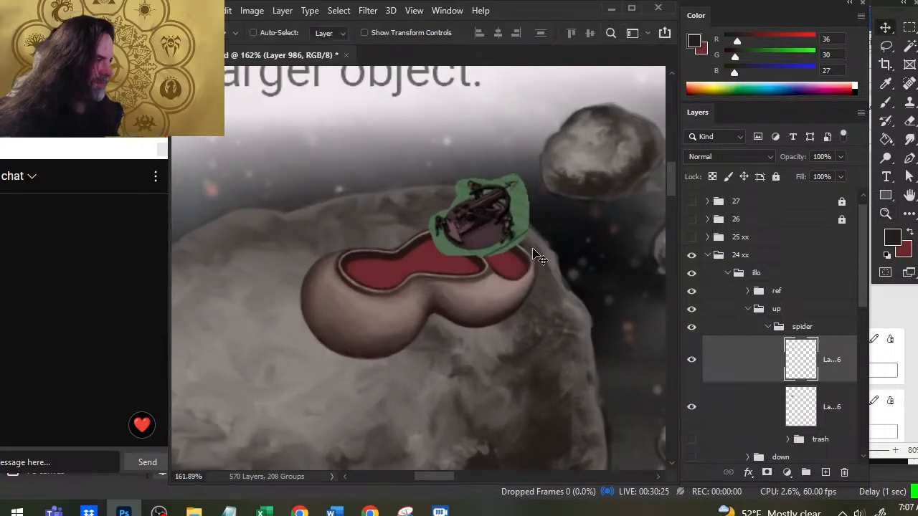
mouse_move(533, 245)
mouse_down()
mouse_move(552, 273)
mouse_move(544, 282)
mouse_move(567, 266)
mouse_up()
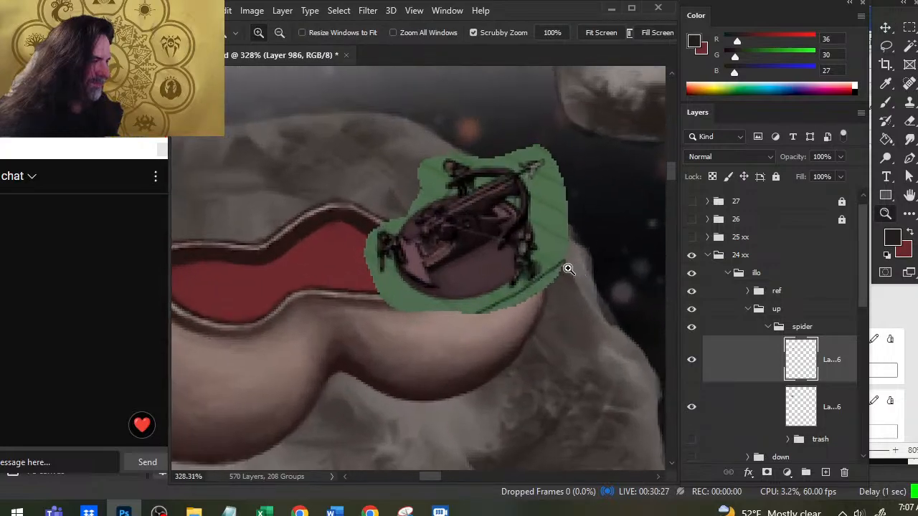
Step: Erase the left crew figure and the green deck remnants along the ballista platform's left and lower edges with the Eraser at size 3
key(e)
drag(371, 266, 387, 294)
drag(366, 239, 377, 278)
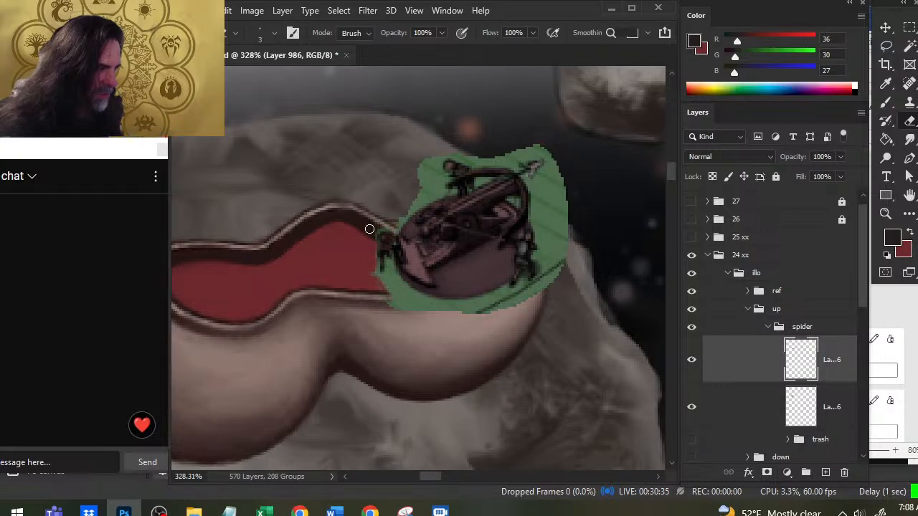
mouse_move(386, 247)
mouse_down()
mouse_move(374, 276)
mouse_move(410, 301)
mouse_move(392, 306)
mouse_move(463, 309)
mouse_move(518, 302)
mouse_move(429, 301)
mouse_move(539, 288)
mouse_move(524, 279)
mouse_move(519, 290)
mouse_up()
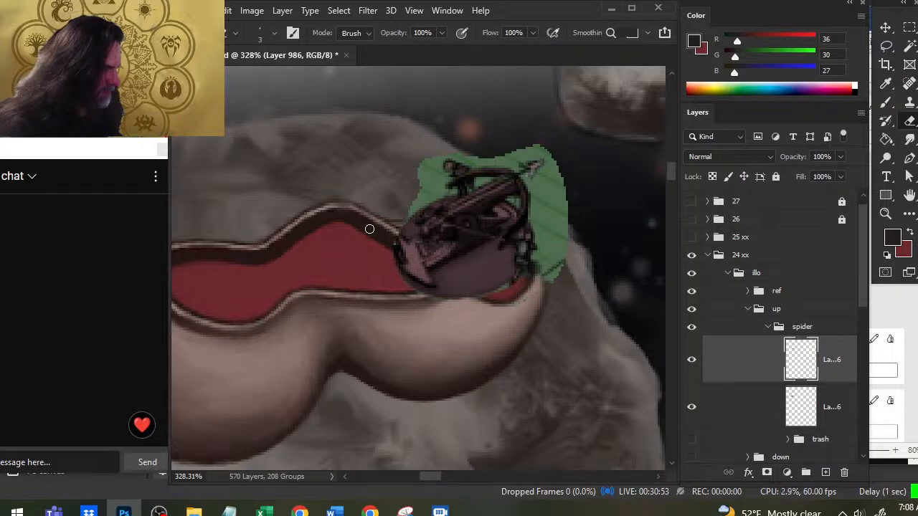
Step: Smudge the platform colour over the crew figure at the ballista's right side with the Smudge tool at size 5 and 60% strength
key(r)
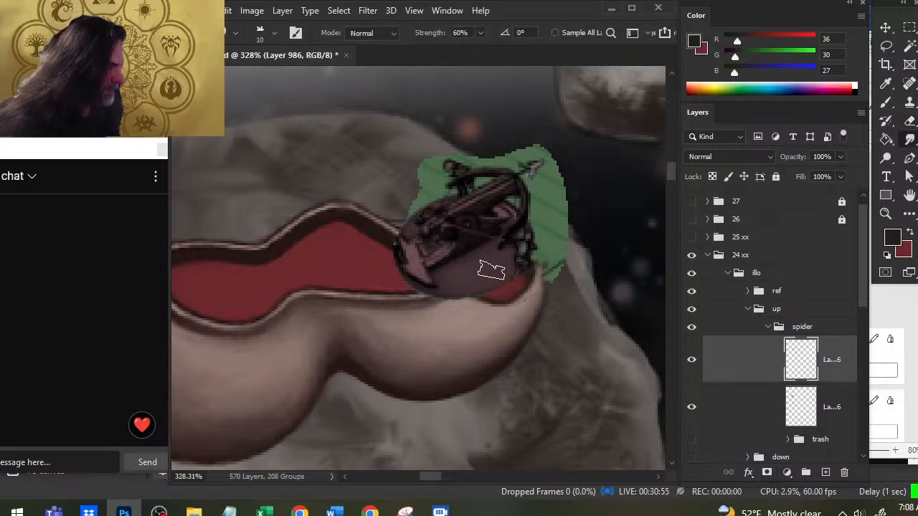
key(bracketleft)
drag(495, 272, 515, 249)
key(bracketleft)
key(bracketleft)
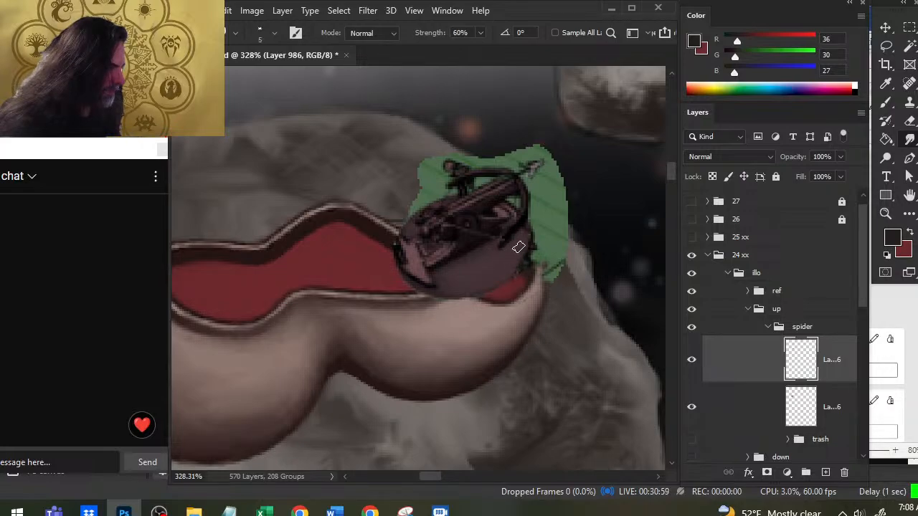
Step: Erase the crew figure behind the ballista and the green deck remnant around it with an enlarged Eraser
key(e)
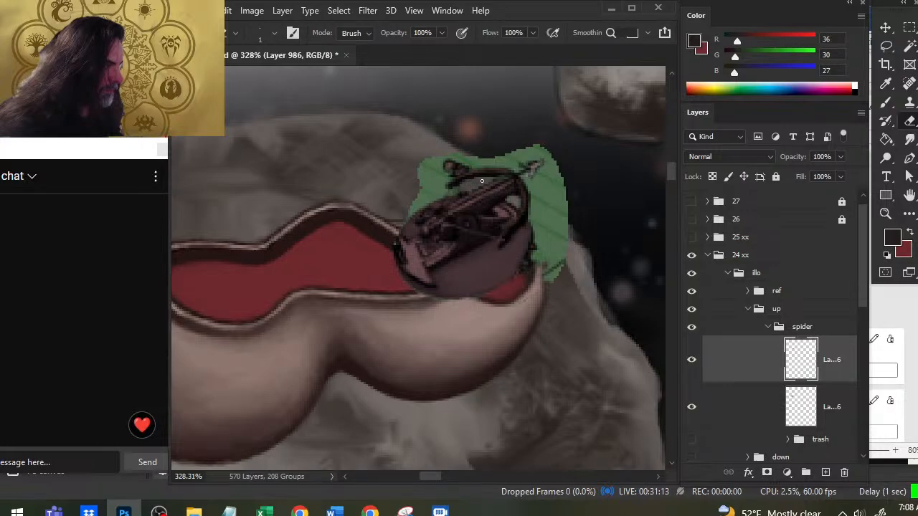
key(bracketright)
key(bracketright)
key(bracketright)
mouse_move(456, 163)
mouse_down()
mouse_move(440, 156)
mouse_move(439, 180)
mouse_move(413, 208)
mouse_up()
Step: Erase the green deck remnant along the ballista's upper edge and around its bolt tip with the Eraser at size 2
key(bracketleft)
key(bracketleft)
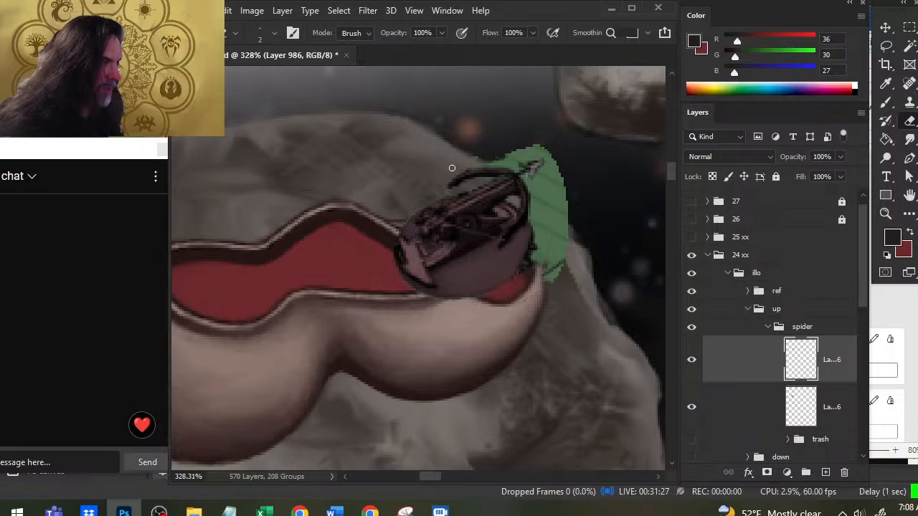
drag(492, 165, 512, 161)
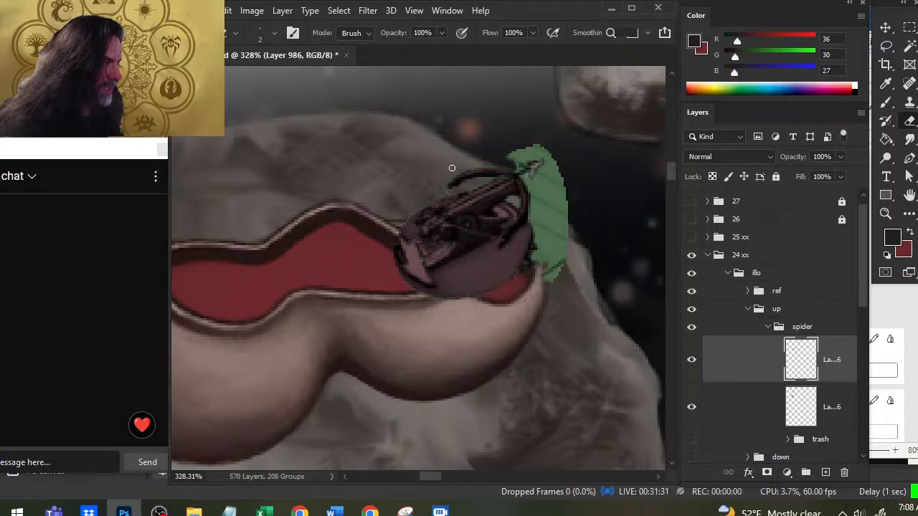
mouse_move(508, 157)
mouse_down()
mouse_move(533, 148)
mouse_move(550, 156)
mouse_move(542, 175)
mouse_up()
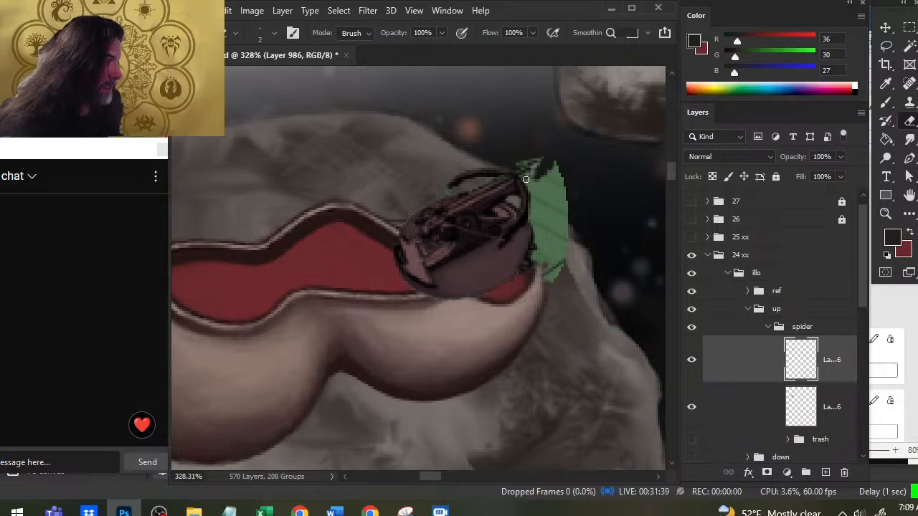
drag(527, 177, 531, 203)
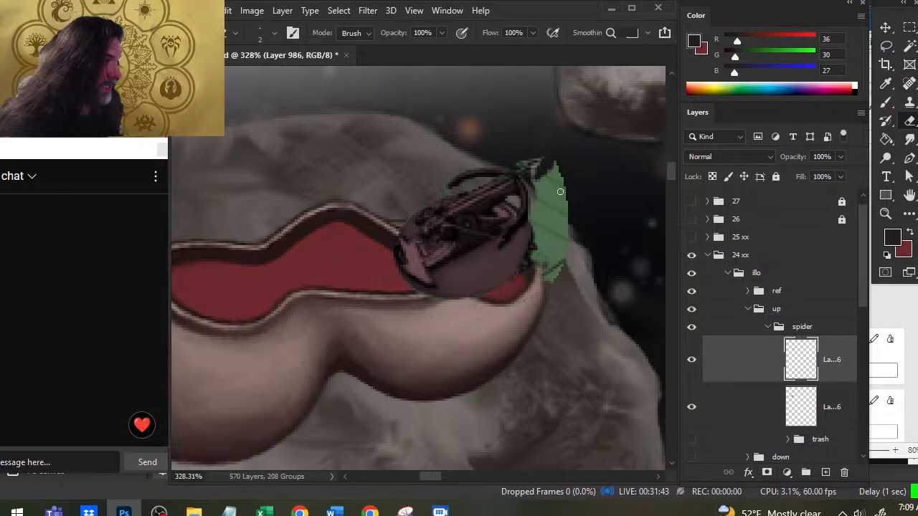
Step: Sample the ballista's near-black colour for the Brush, and erase the remaining green deck area beside the bow with the Eraser
key(r)
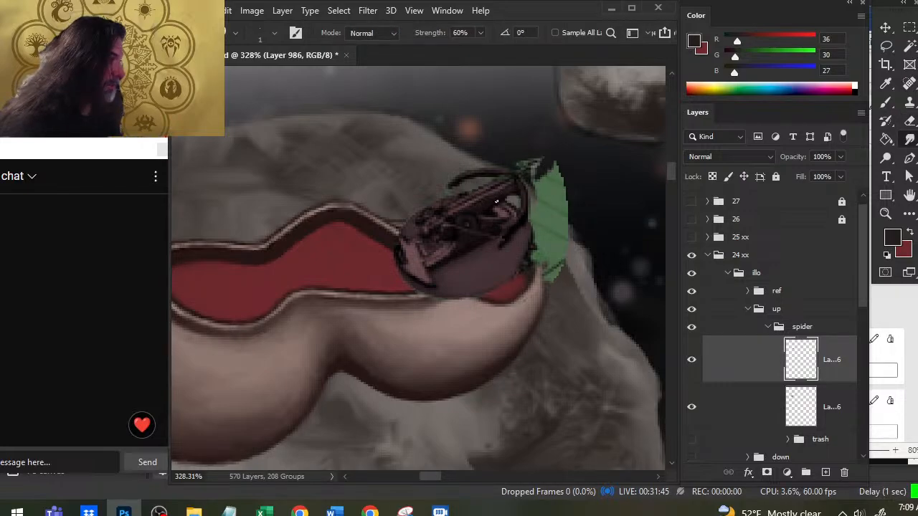
key(b)
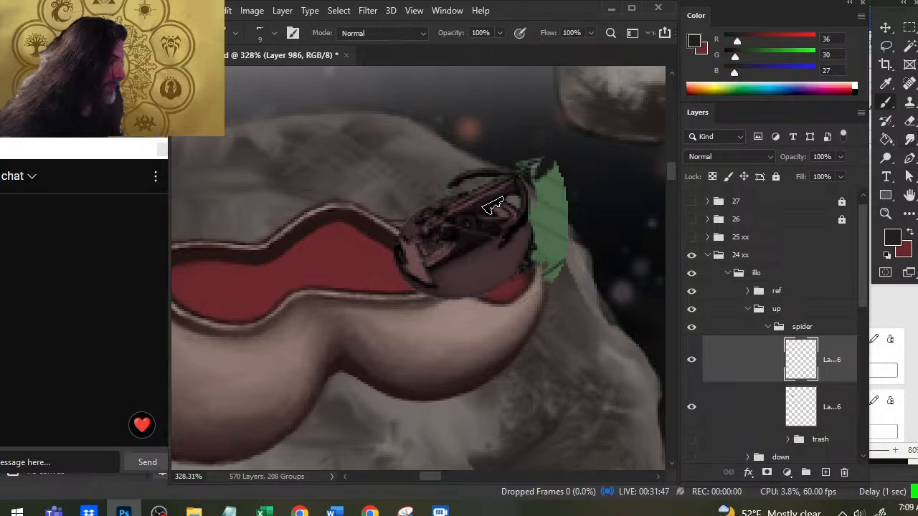
alt+click(502, 199)
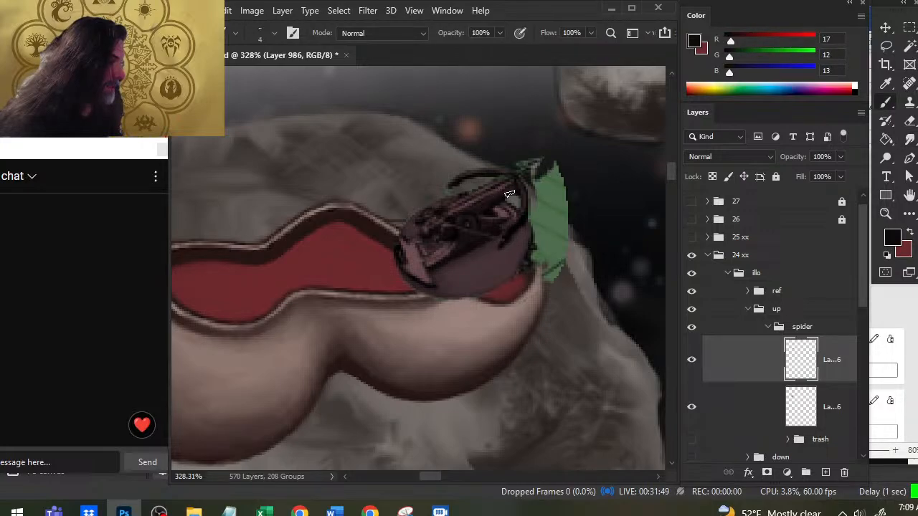
key(r)
key(e)
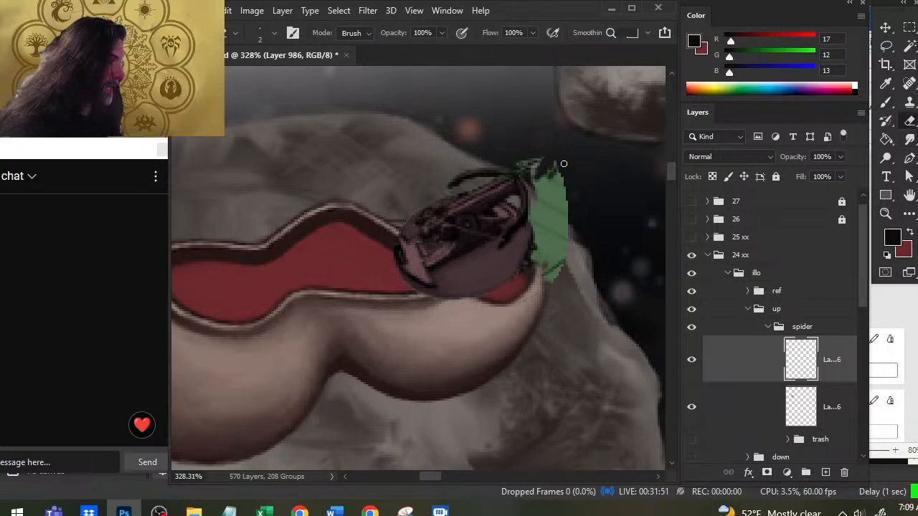
drag(552, 167, 537, 193)
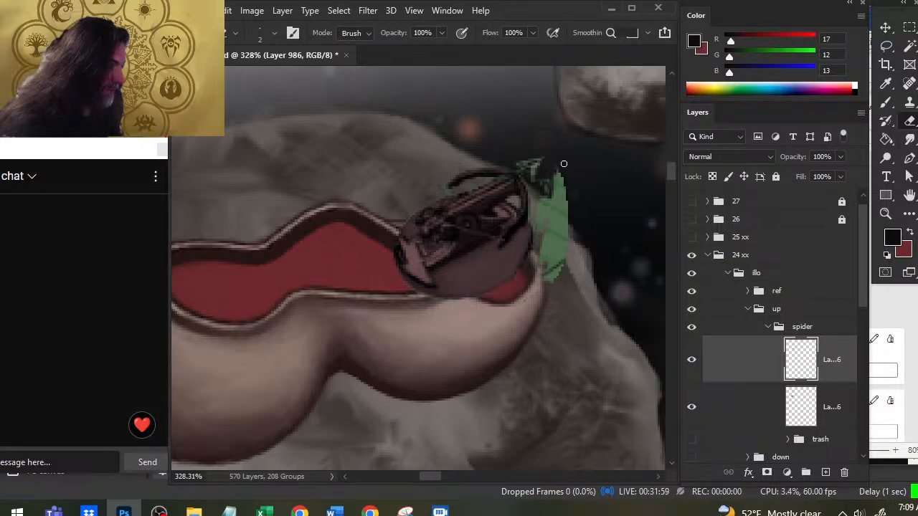
mouse_move(552, 215)
mouse_down()
mouse_move(545, 193)
mouse_move(557, 179)
mouse_move(545, 193)
mouse_move(545, 260)
mouse_move(564, 228)
mouse_move(556, 278)
mouse_up()
key(bracketright)
key(bracketright)
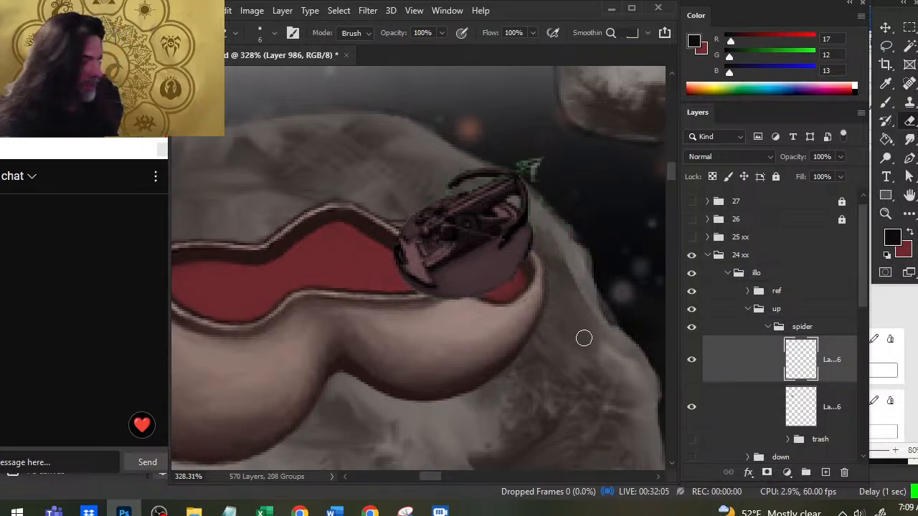
Step: Rotate the ballista about 17.4° clockwise with Free Transform
drag(526, 290, 517, 267)
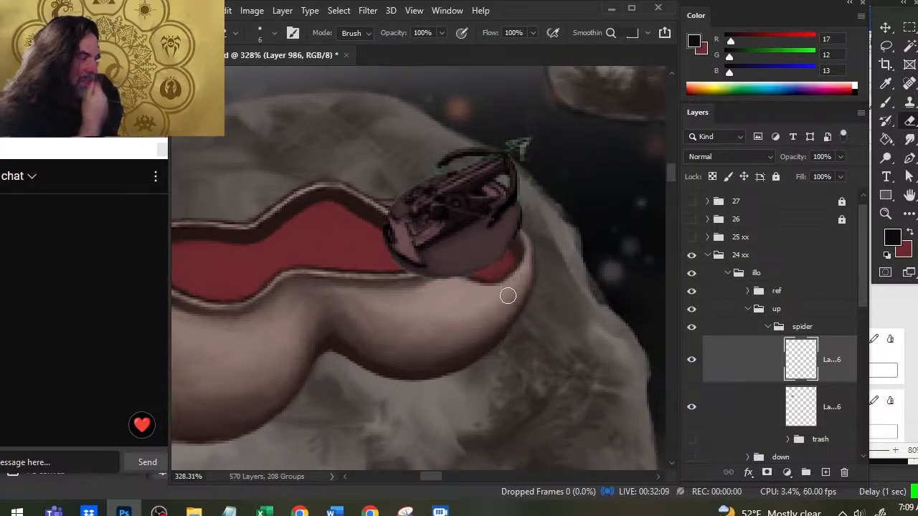
right_click(523, 249)
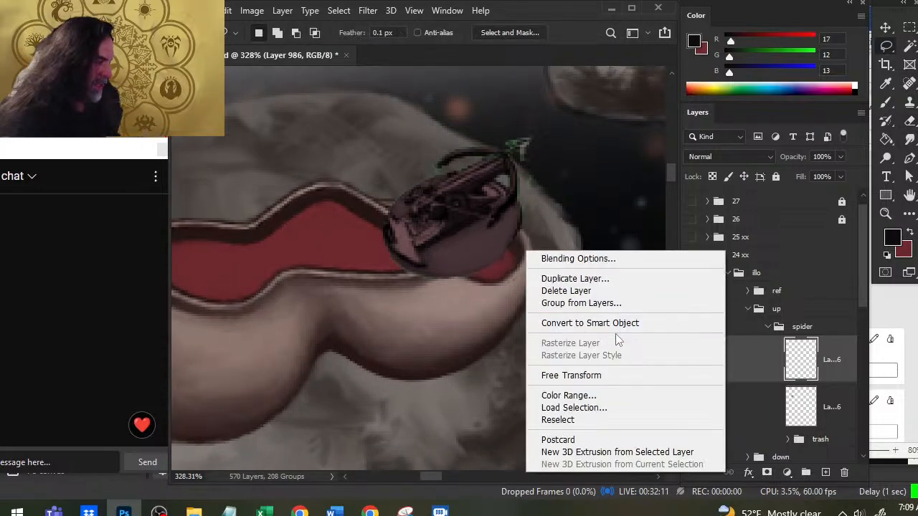
click(598, 377)
drag(606, 206, 625, 267)
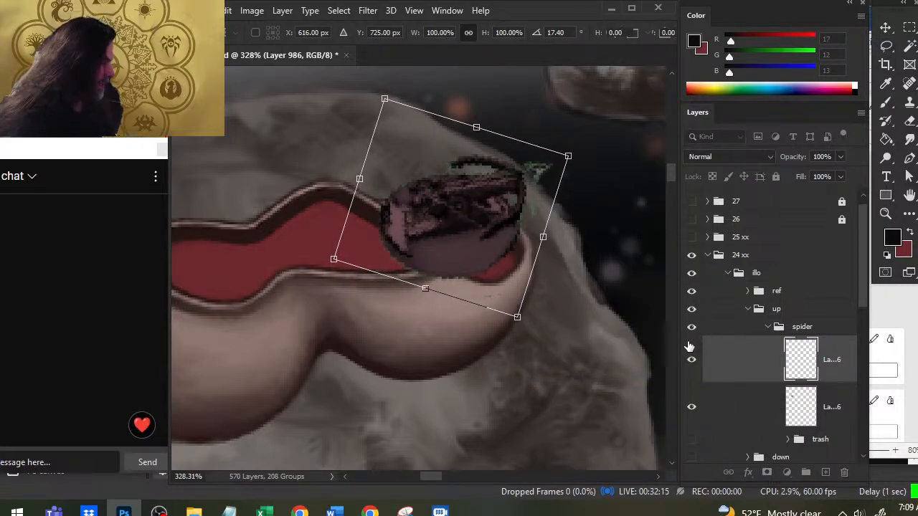
key(Return)
key(l)
Step: Lower the ballista layer's opacity to 79% and move the ballista down onto the end of the red deck
click(840, 157)
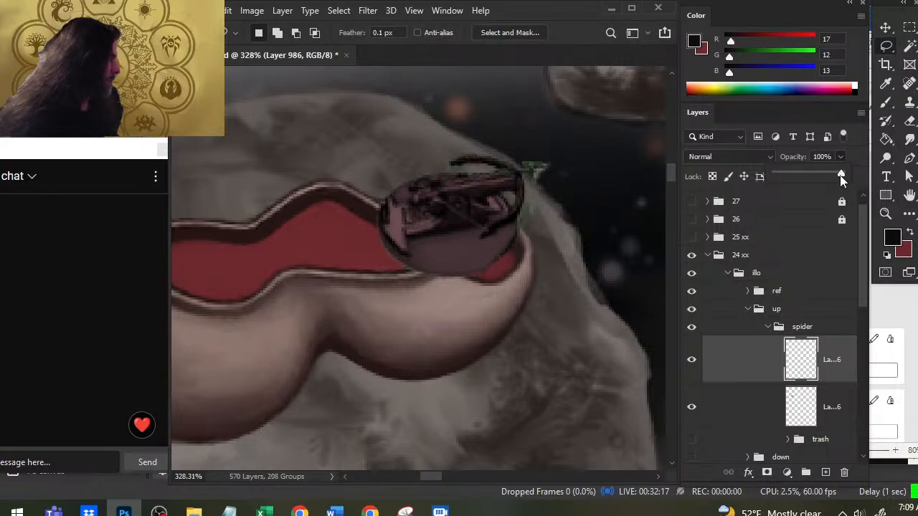
drag(840, 175, 822, 178)
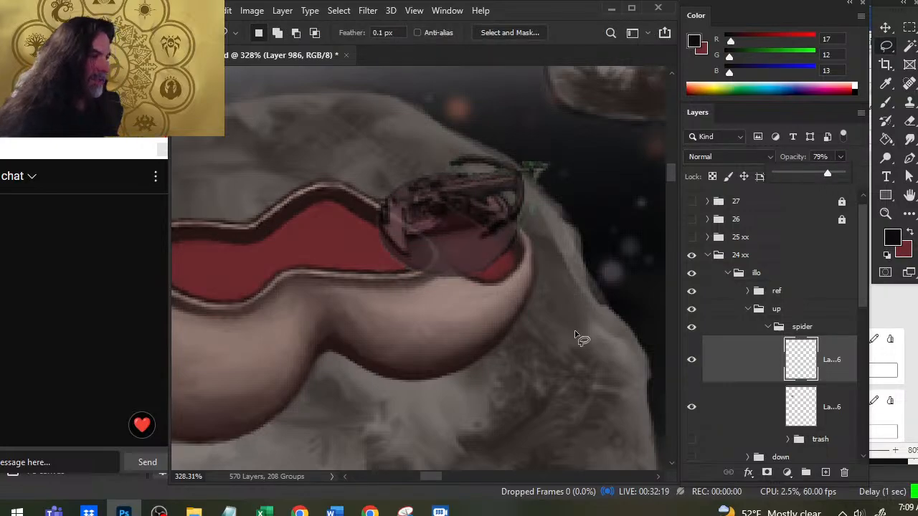
key(v)
mouse_move(509, 265)
mouse_down()
mouse_move(505, 312)
mouse_move(510, 301)
mouse_up()
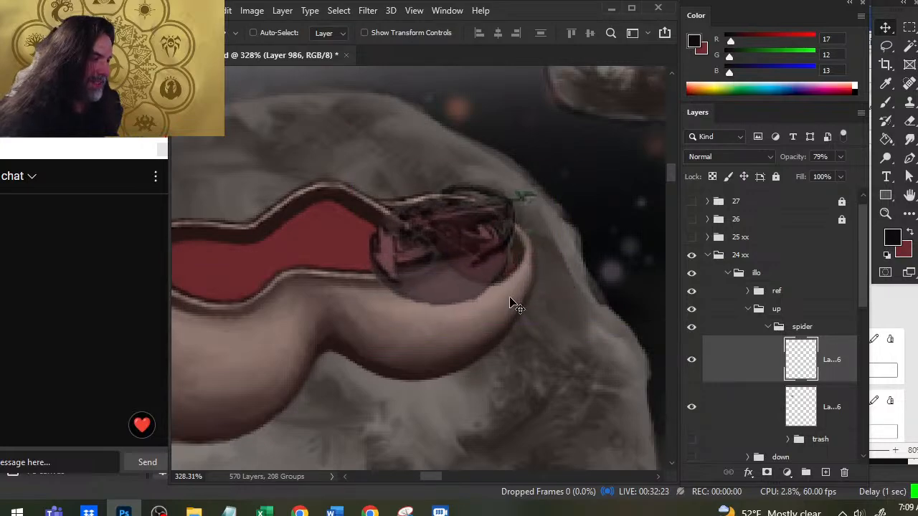
Step: Skew the ballista so its upper edge leans left and its right side rises slightly
key(l)
right_click(540, 279)
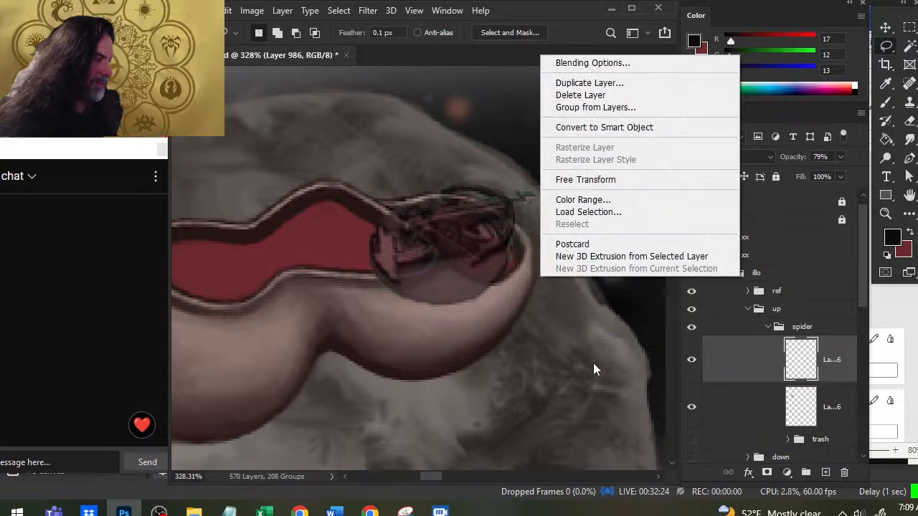
click(622, 180)
right_click(498, 129)
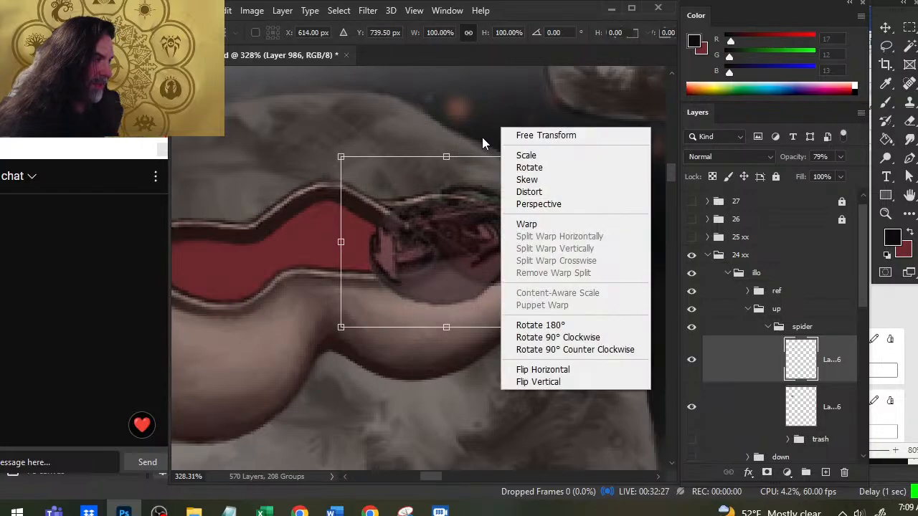
click(527, 185)
drag(450, 167, 413, 166)
right_click(482, 272)
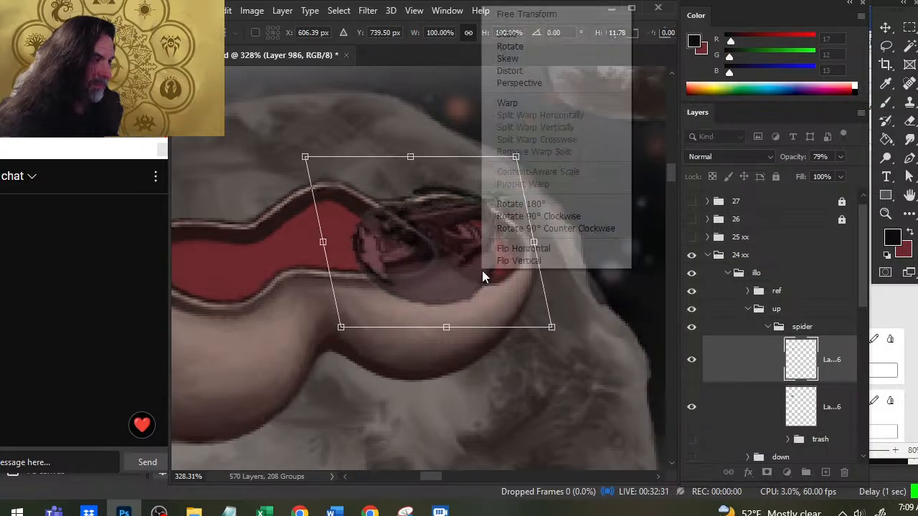
click(488, 327)
drag(534, 242, 534, 232)
Step: Rotate the ballista counterclockwise to about -8.4°, fit it into the deck's far end, and restore the layer's opacity to 100%
right_click(588, 247)
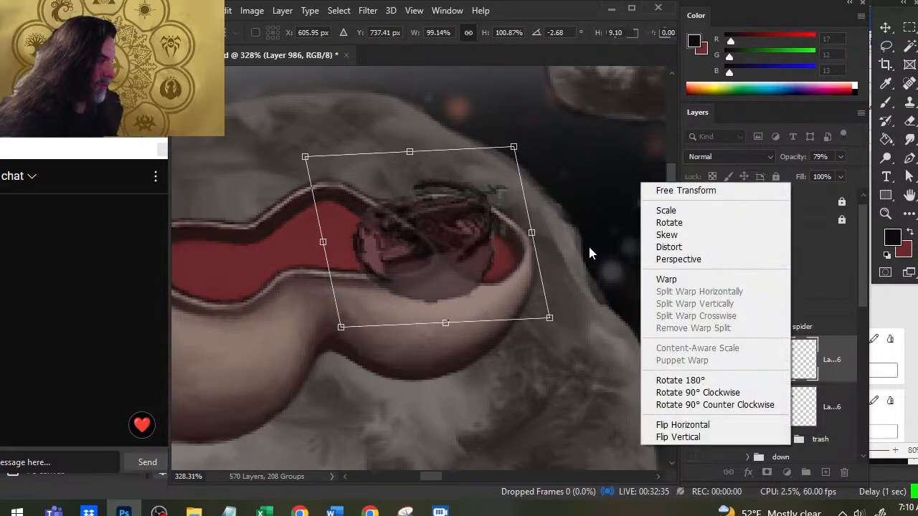
click(670, 223)
drag(607, 283, 616, 264)
mouse_move(463, 271)
mouse_down()
mouse_move(482, 284)
mouse_move(478, 277)
mouse_up()
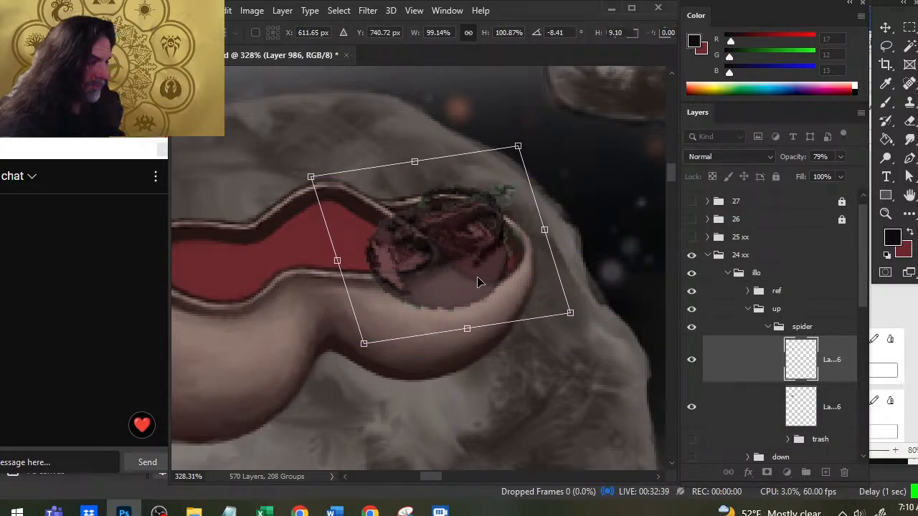
key(Return)
key(l)
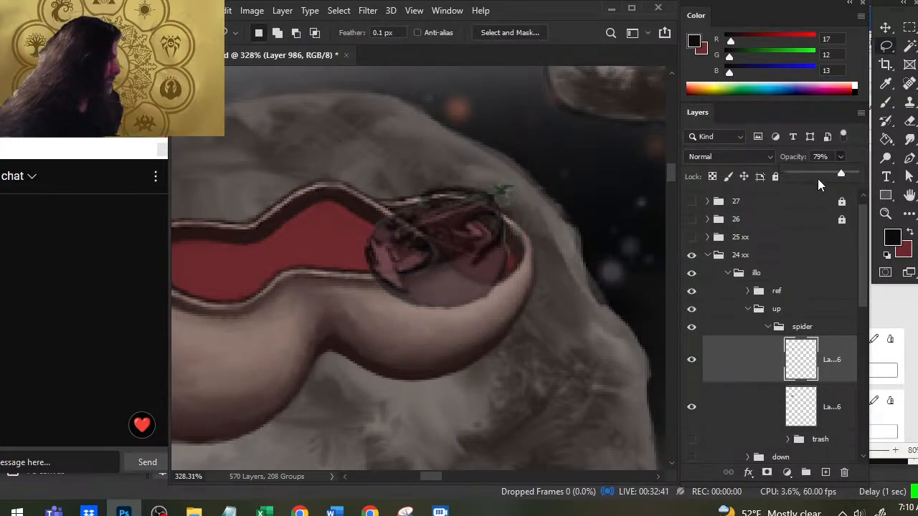
Step: Add a layer mask to the ballista layer and paint it black with a size 15 Brush where the ballista covers the body's middle rim
key(z)
mouse_move(549, 320)
mouse_down()
mouse_move(531, 318)
mouse_move(543, 336)
mouse_up()
key(v)
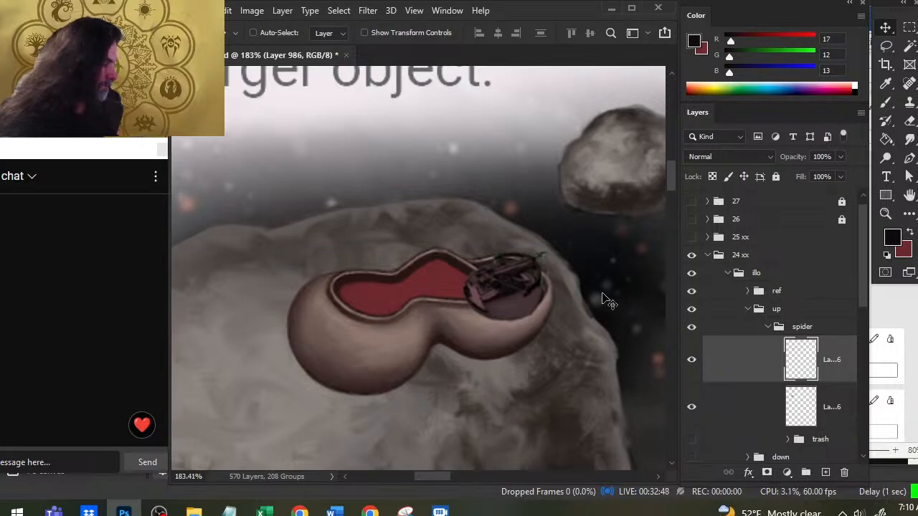
click(765, 473)
key(b)
key(bracketright)
key(bracketright)
key(bracketright)
key(bracketright)
key(bracketright)
key(bracketright)
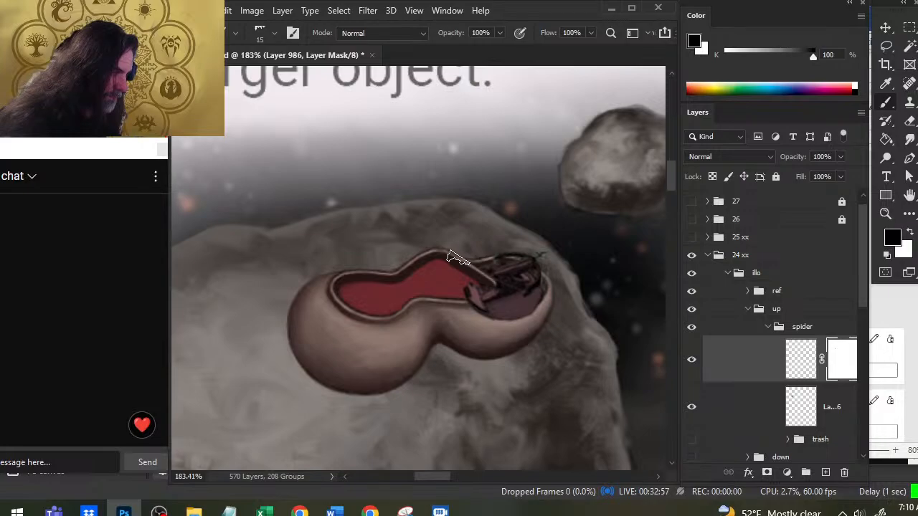
Step: Refine the ballista's mask, hiding the platform's left part and its lower edge where they spill over the deck and the hull rim
key(ctrl+z)
key(ctrl+z)
key(ctrl+z)
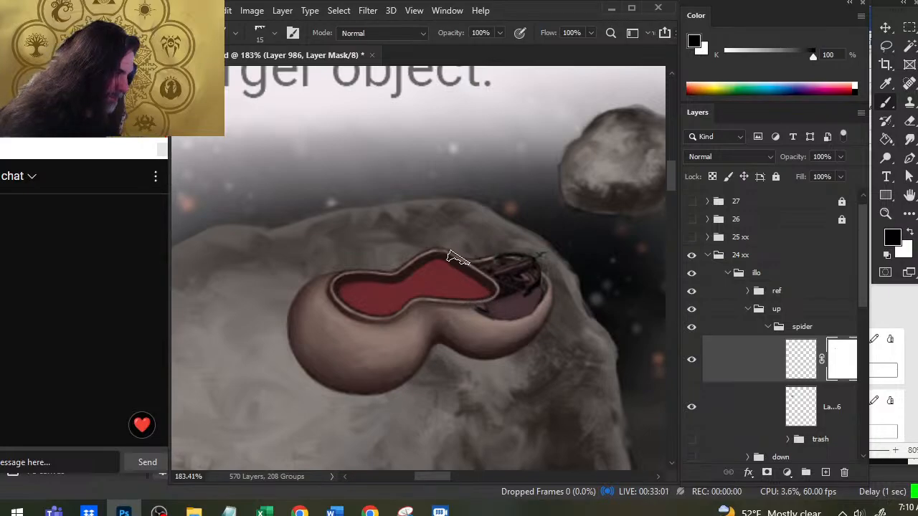
key(ctrl+z)
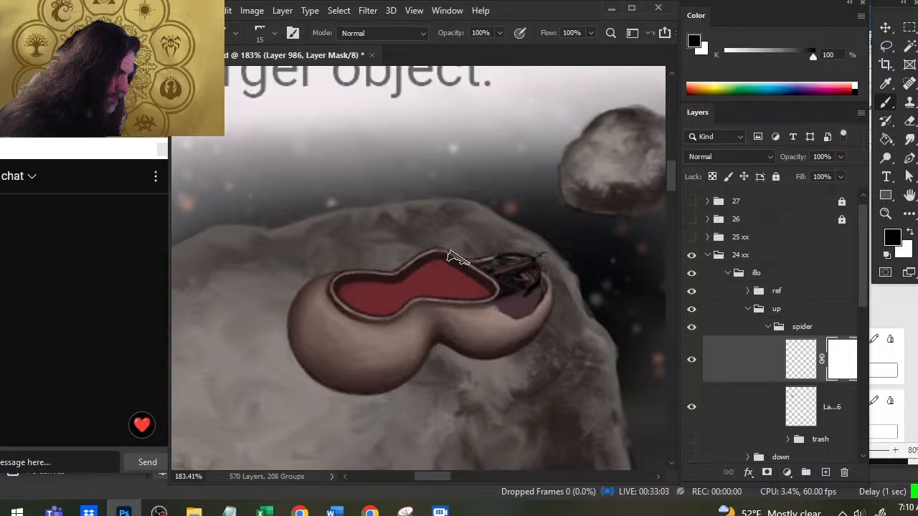
key(ctrl+z)
key(ctrl+z)
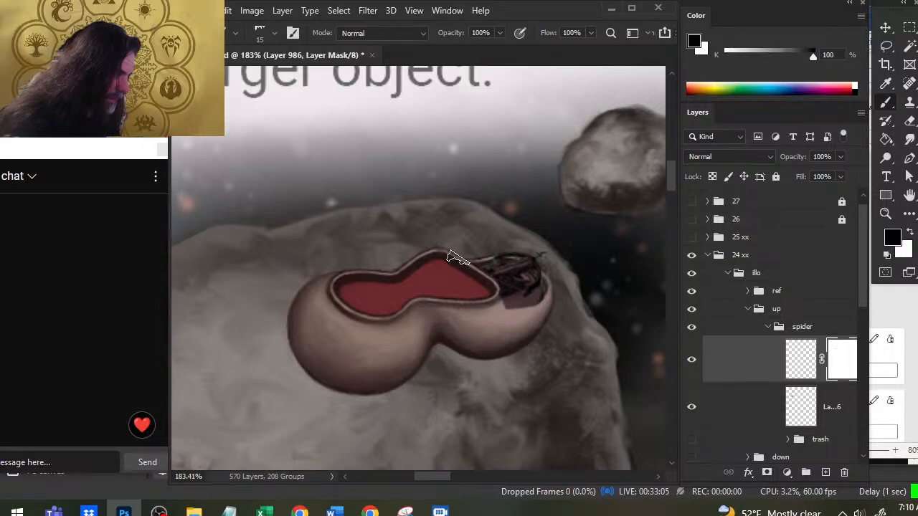
key(ctrl+z)
key(ctrl+z)
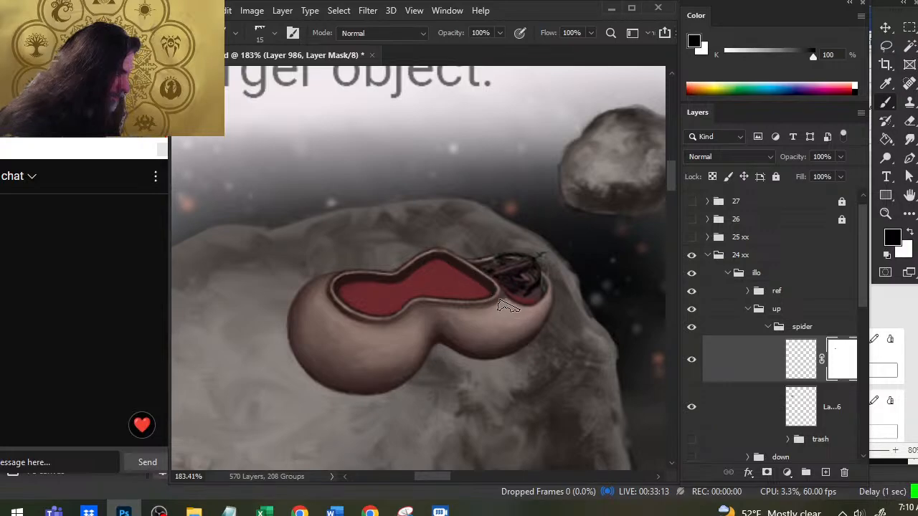
Step: Unlink the ballista layer from its mask and nudge the ballista artwork slightly toward the far end of the deck
key(z)
drag(543, 304, 642, 301)
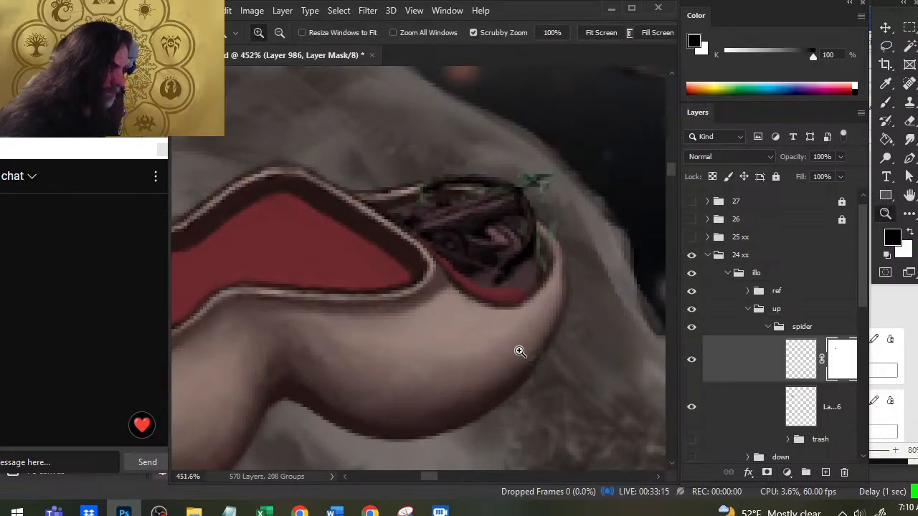
key(b)
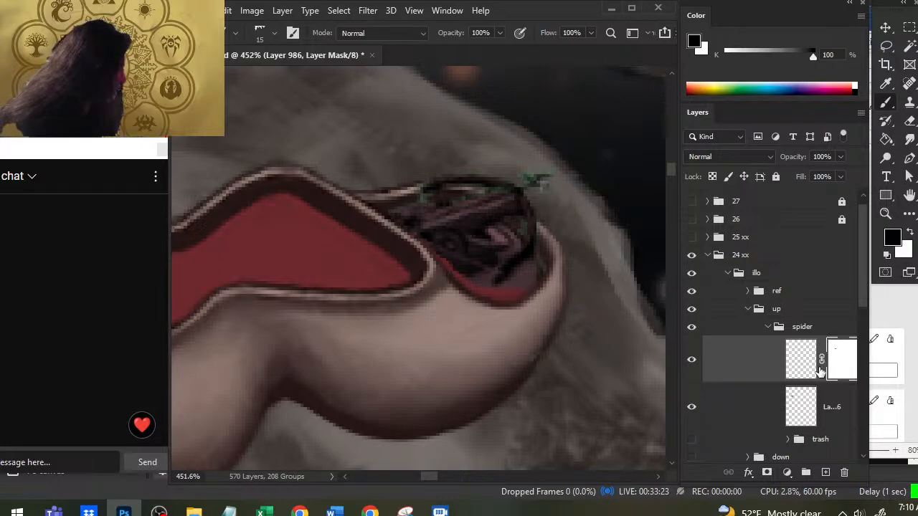
click(800, 360)
key(v)
drag(544, 290, 549, 289)
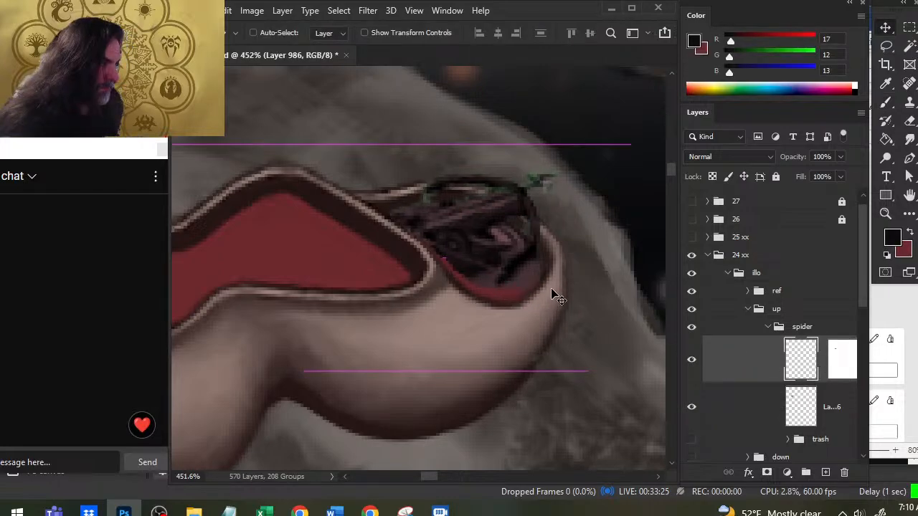
Step: Rotate the unlinked ballista artwork a few degrees counterclockwise within its mask
key(l)
right_click(573, 271)
click(651, 389)
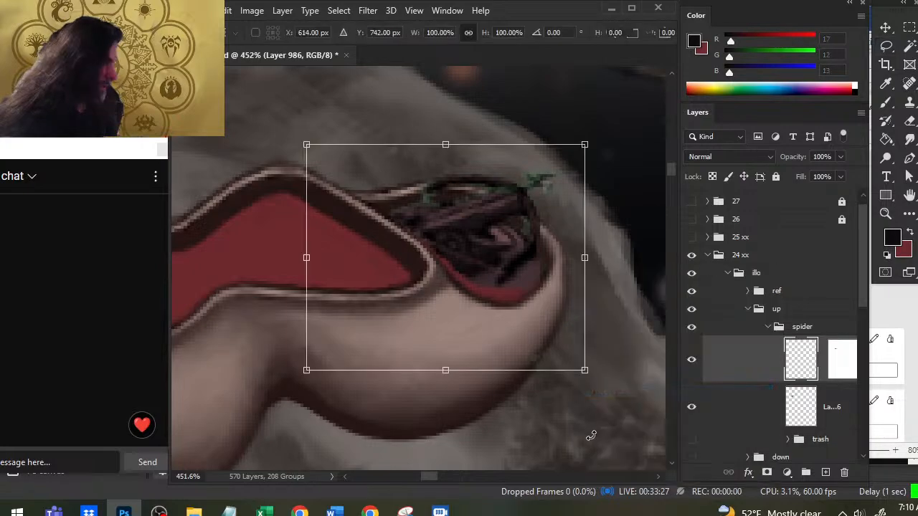
drag(582, 442, 591, 426)
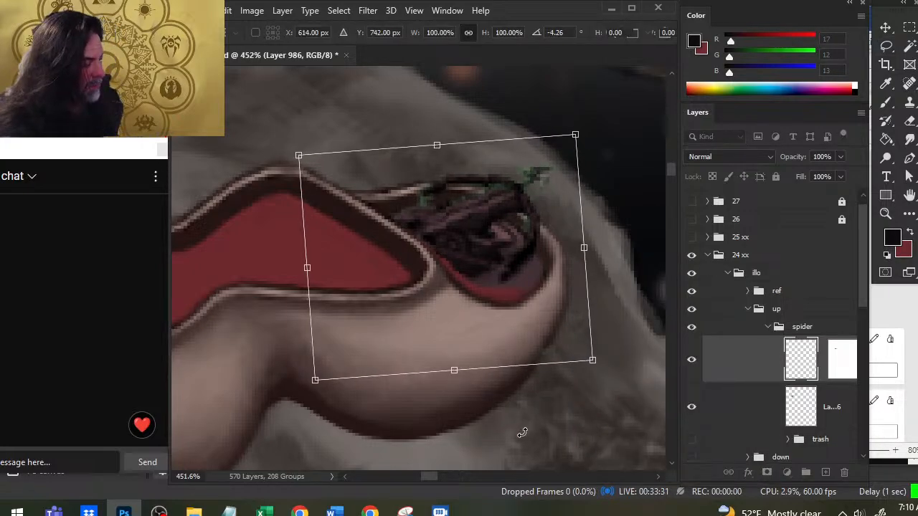
mouse_move(519, 431)
mouse_down()
mouse_move(553, 405)
mouse_move(530, 431)
mouse_up()
key(Return)
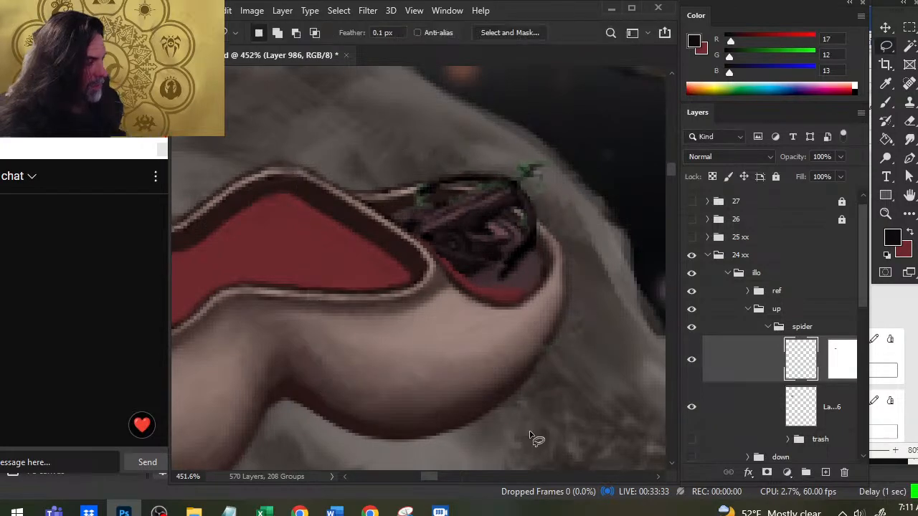
key(z)
drag(550, 266, 482, 342)
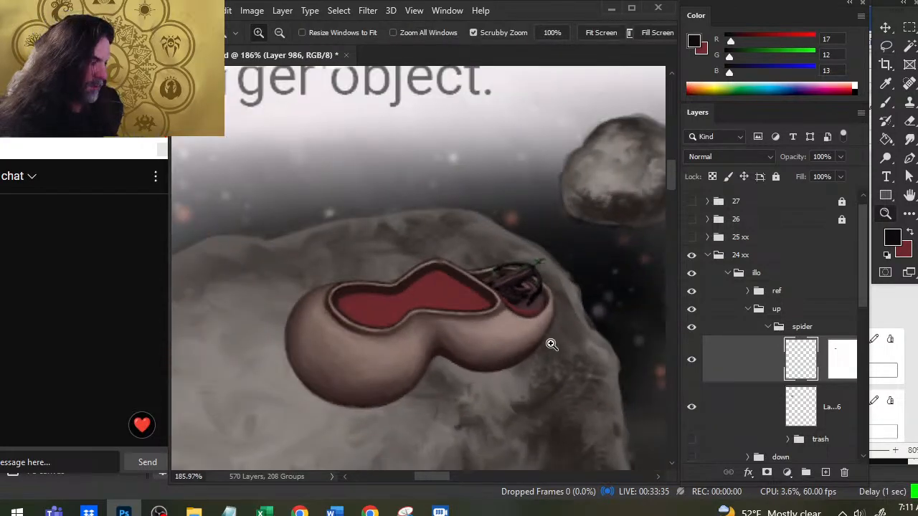
Step: Inspect how the ballista sits in the far end of the spider ship's deck, both up close and within the scene
key(v)
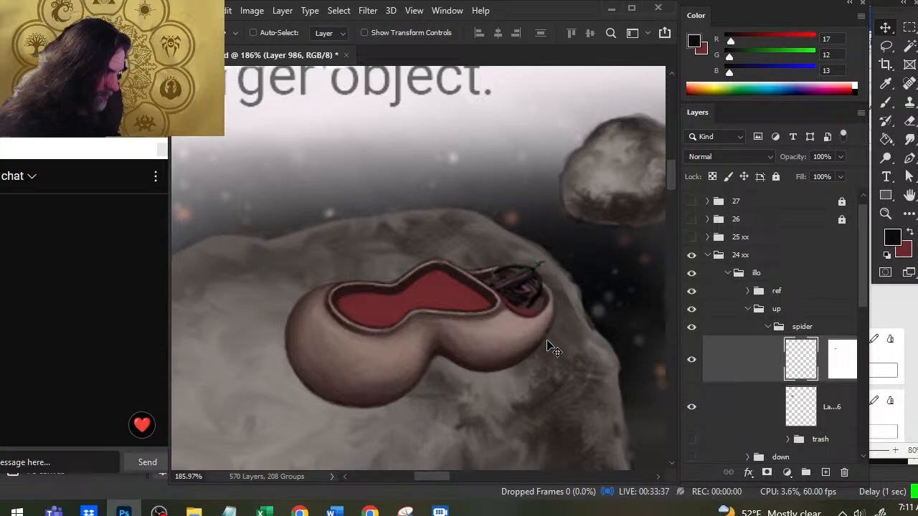
drag(540, 357, 479, 321)
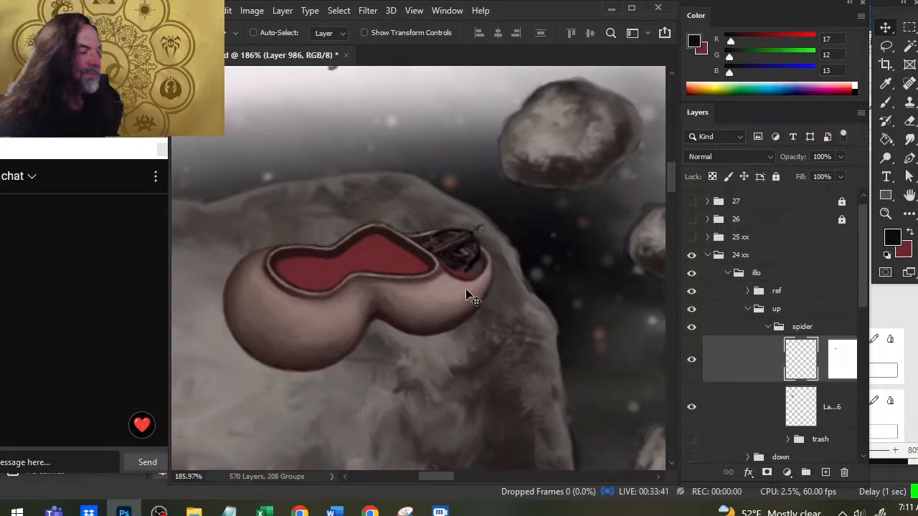
key(z)
click(448, 269)
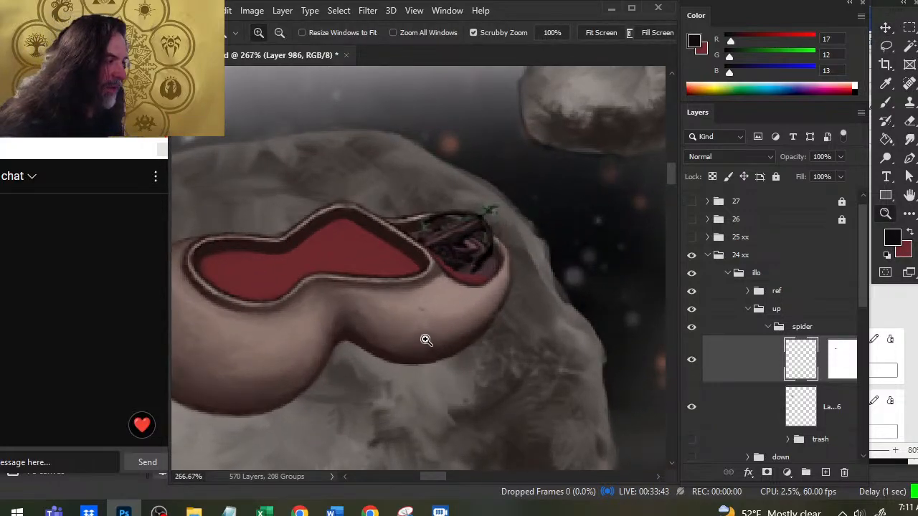
key(v)
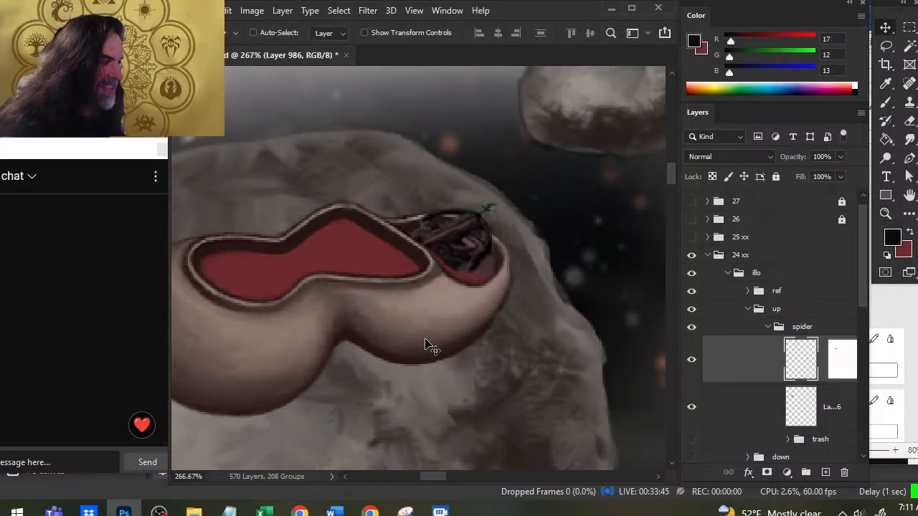
key(z)
drag(521, 365, 449, 383)
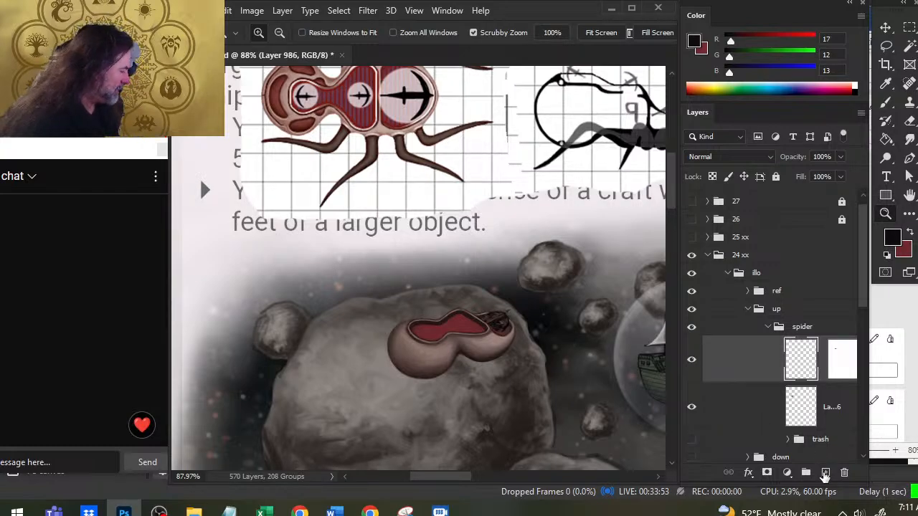
Step: Add a new layer above the ballista layer, toggle the hull layer's visibility to identify it, and make the new layer active
click(825, 472)
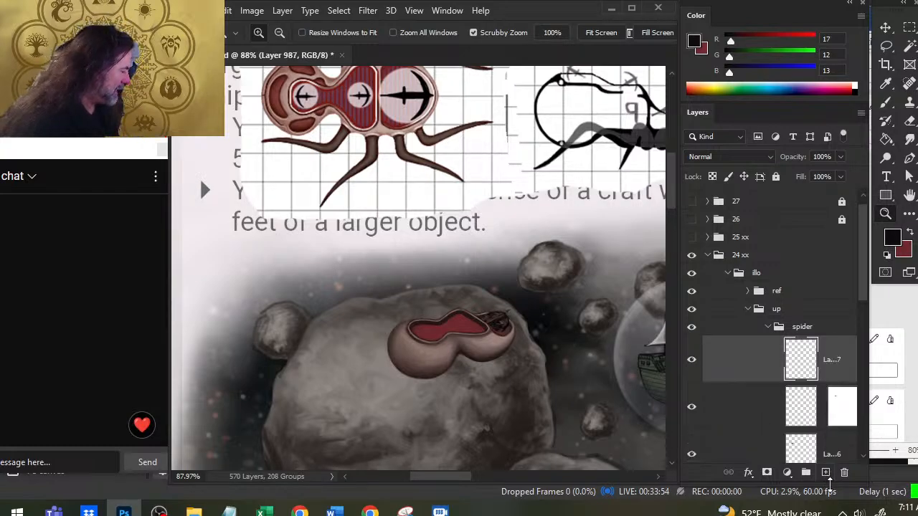
click(753, 417)
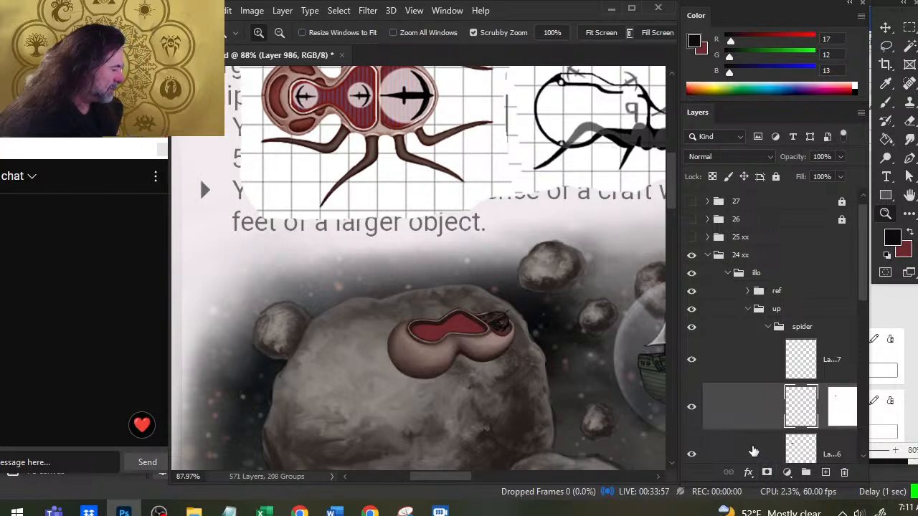
click(690, 455)
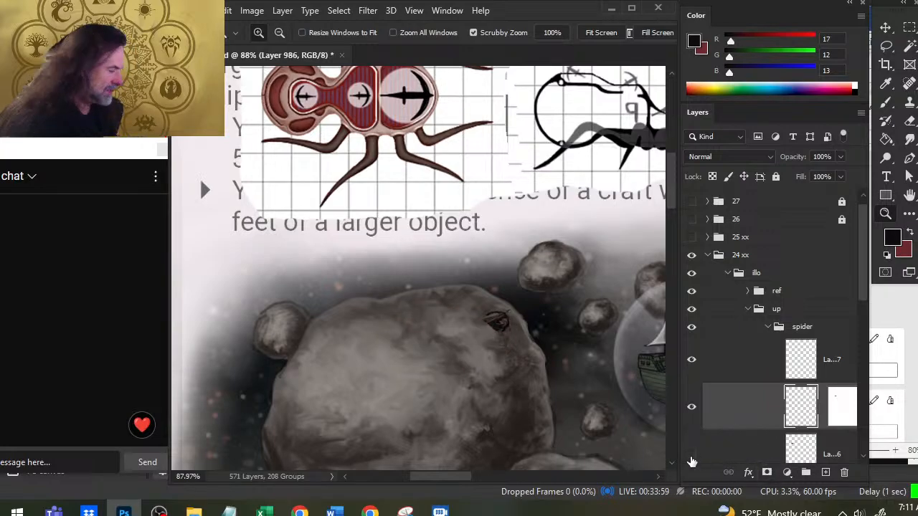
click(691, 457)
click(720, 461)
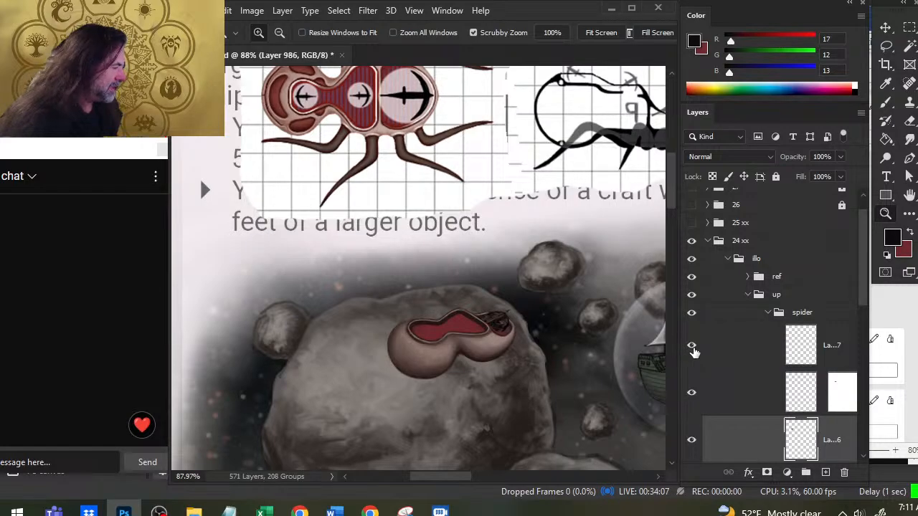
click(691, 351)
click(743, 350)
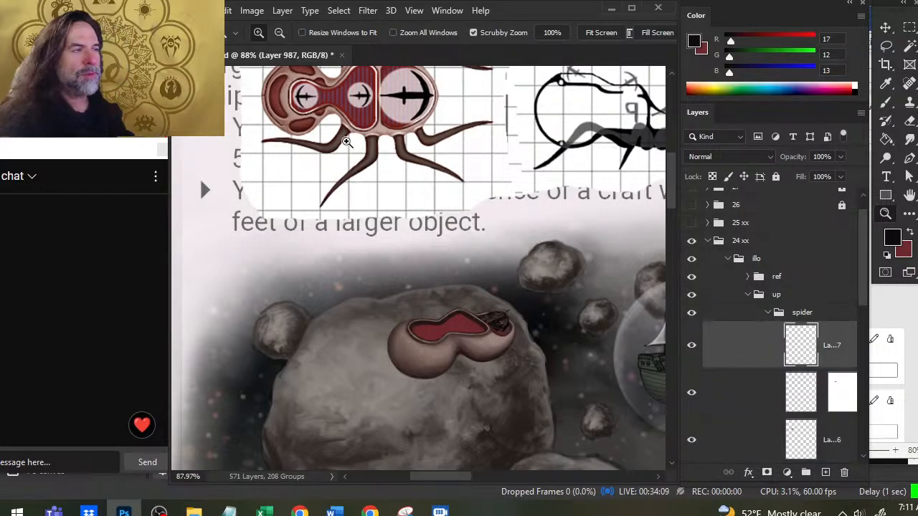
Step: Sample the dark red of the middle deck's stripes (RGB 121, 27, 22) from the top-view spider ship reference
drag(329, 116, 407, 160)
scroll(406, 160, up, 3)
key(b)
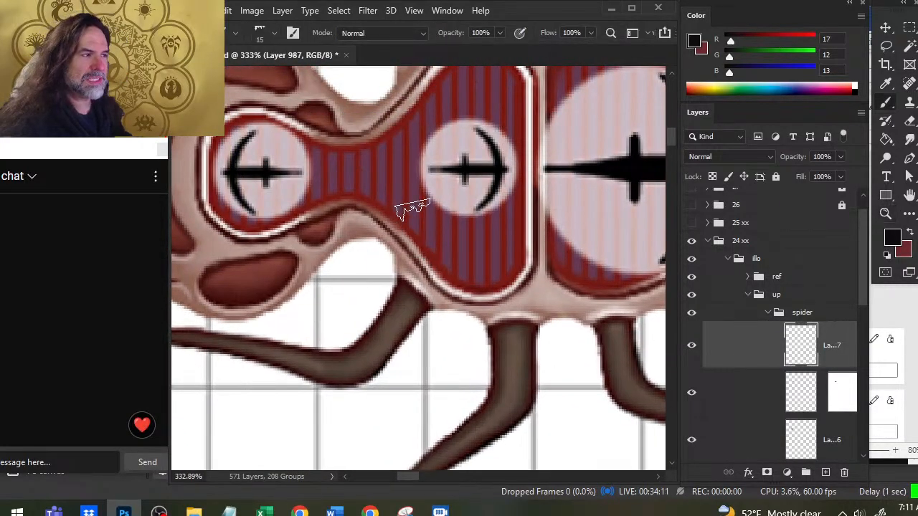
alt+click(403, 129)
drag(402, 129, 395, 128)
key(z)
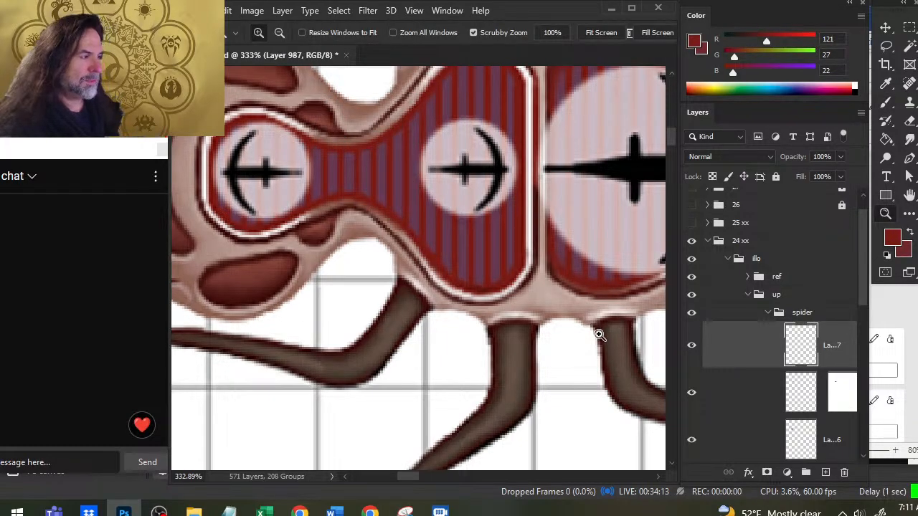
Step: Study the reference's deck stripes and flatten the tip of the 10 px mountain chisel brush for painting them on the ship's deck
drag(598, 329, 507, 337)
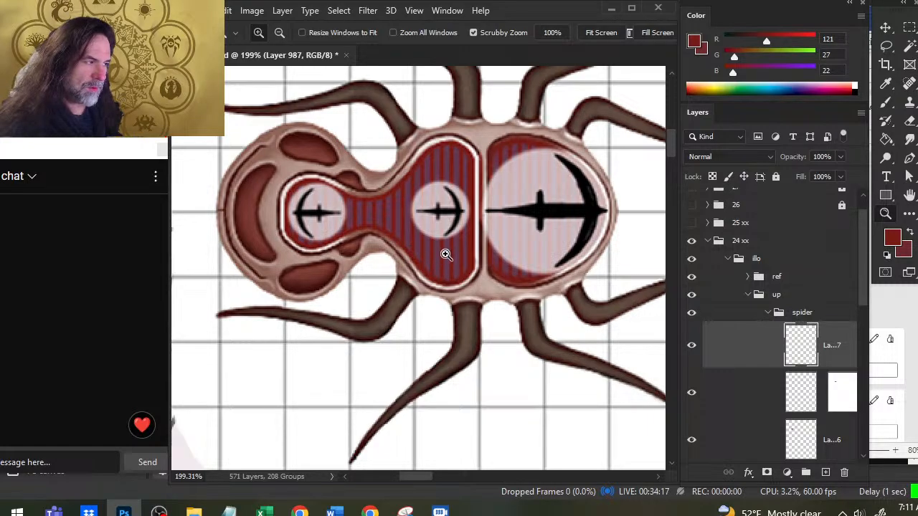
drag(527, 354, 508, 348)
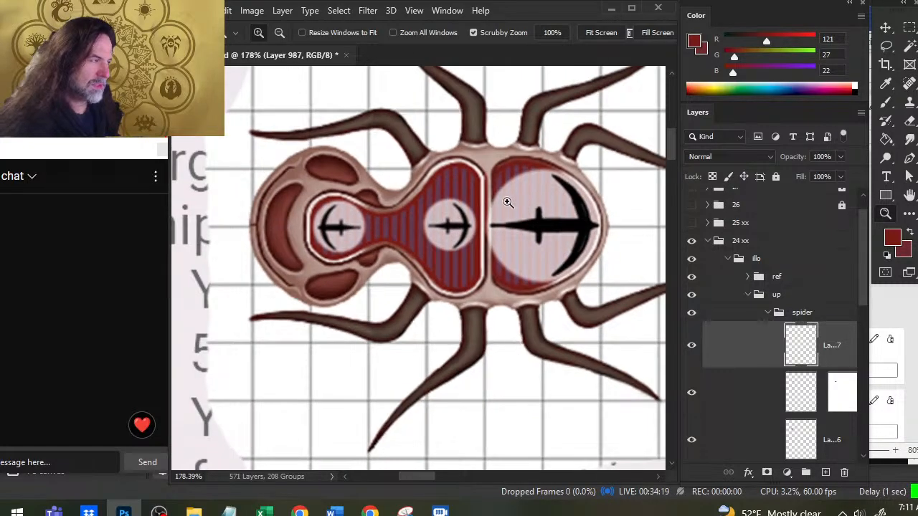
drag(571, 343, 507, 325)
drag(597, 370, 452, 178)
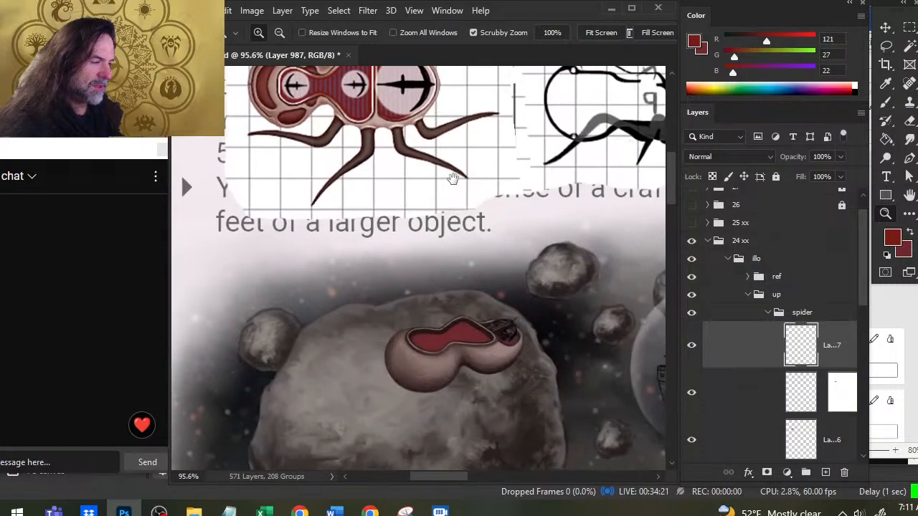
click(467, 361)
key(b)
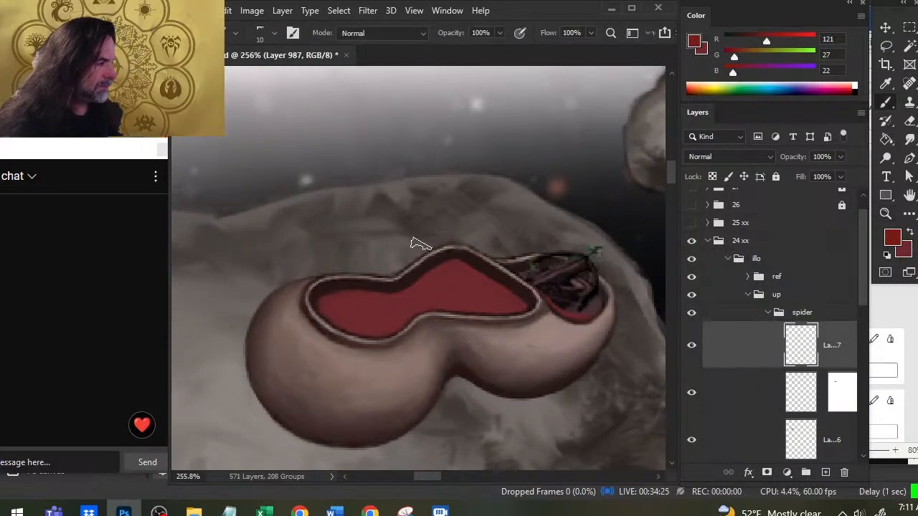
right_click(415, 258)
drag(458, 313, 458, 305)
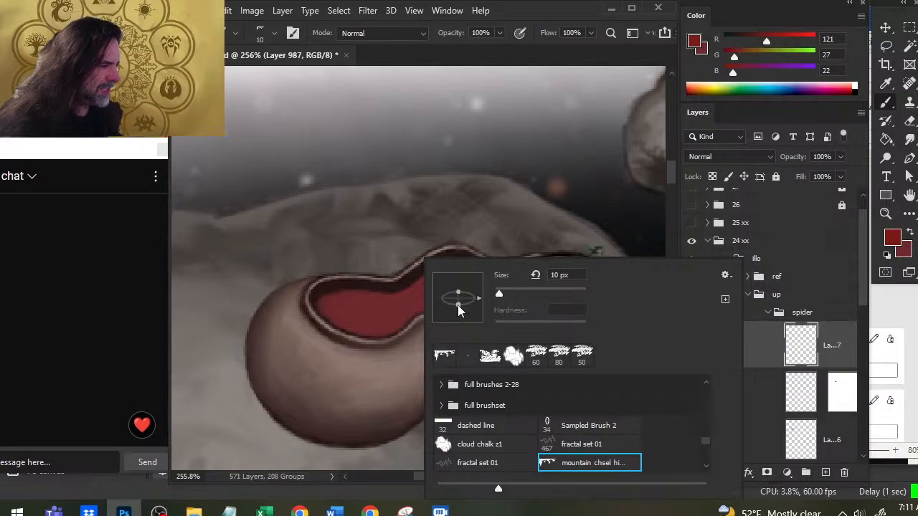
click(564, 2)
Step: Paint parallel diagonal red stripes across the whole deck floor and erase their ends where they overlap the lower rim
key(alt+Tab)
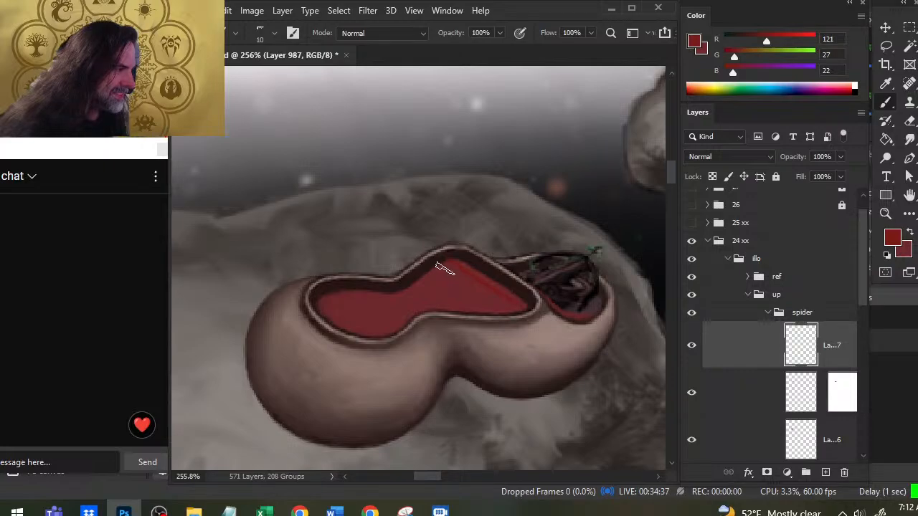
shift+click(499, 303)
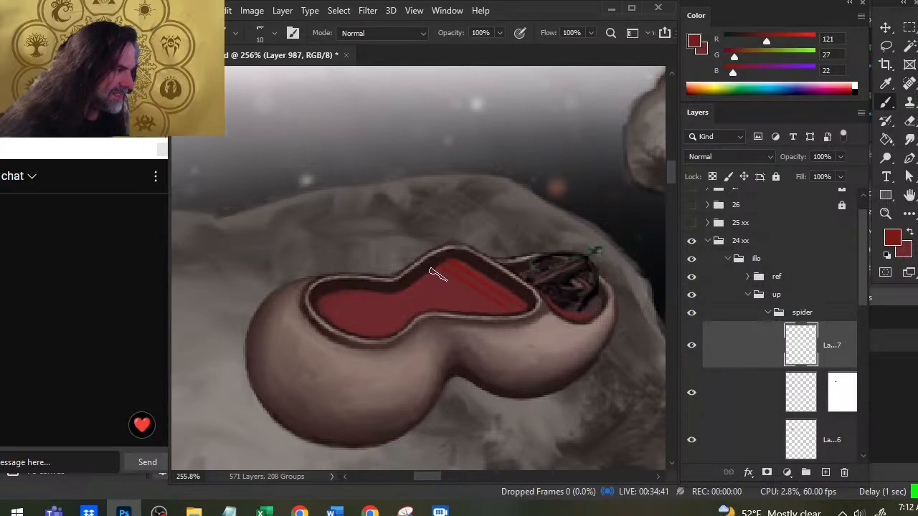
shift+click(498, 311)
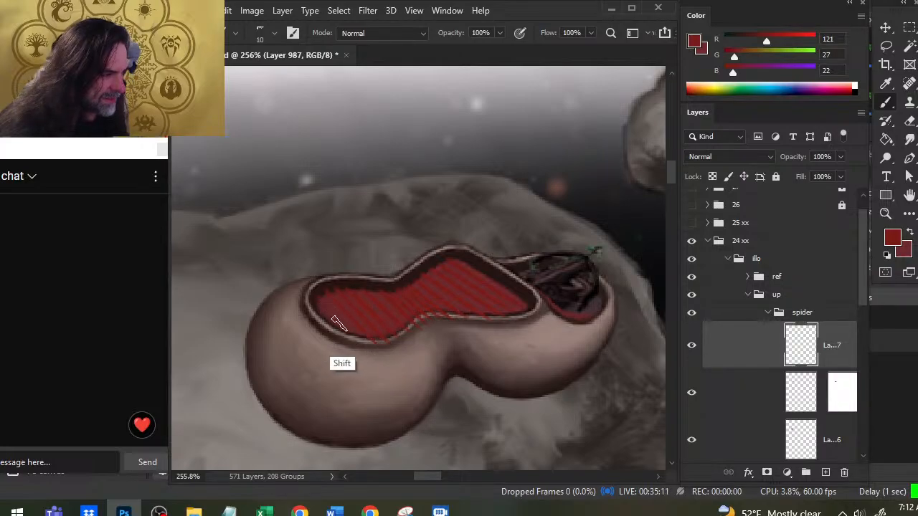
key(e)
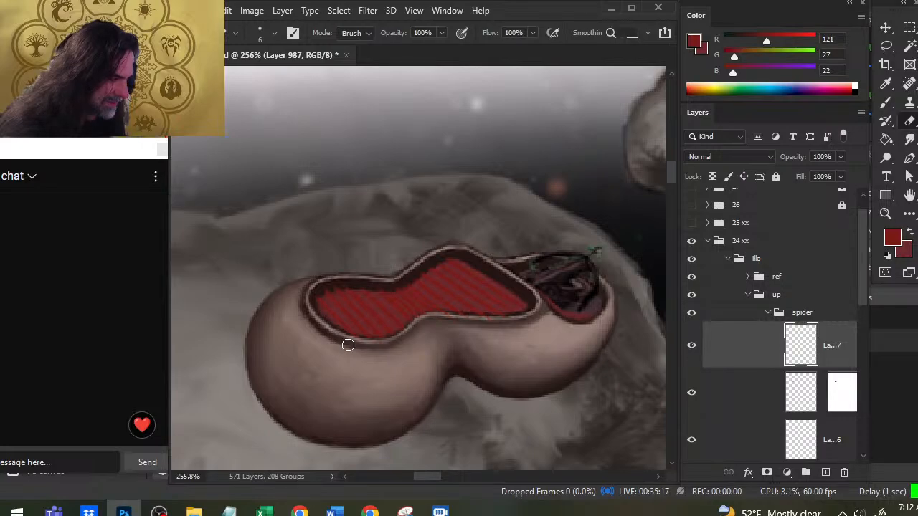
key(r)
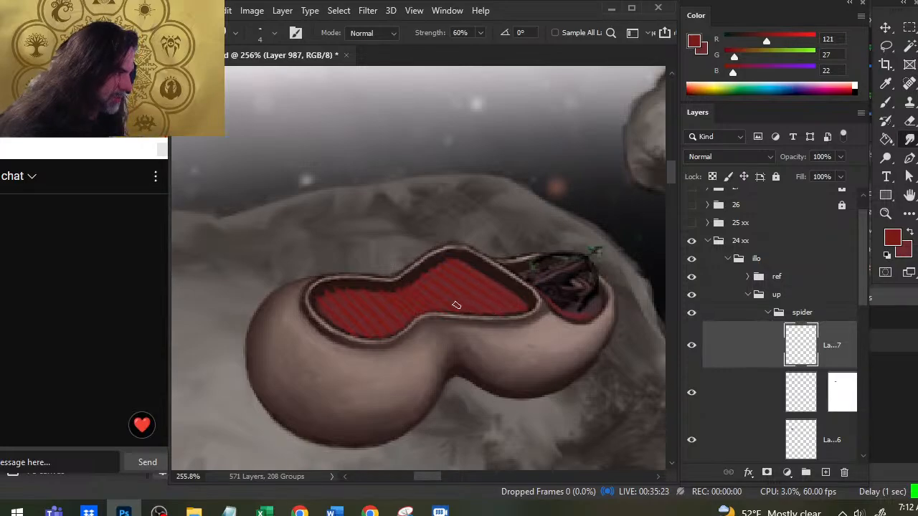
Step: Check the striped deck against the side-view reference, lower the stripe layer's opacity to 78%, and place it beneath the ballista layer
key(z)
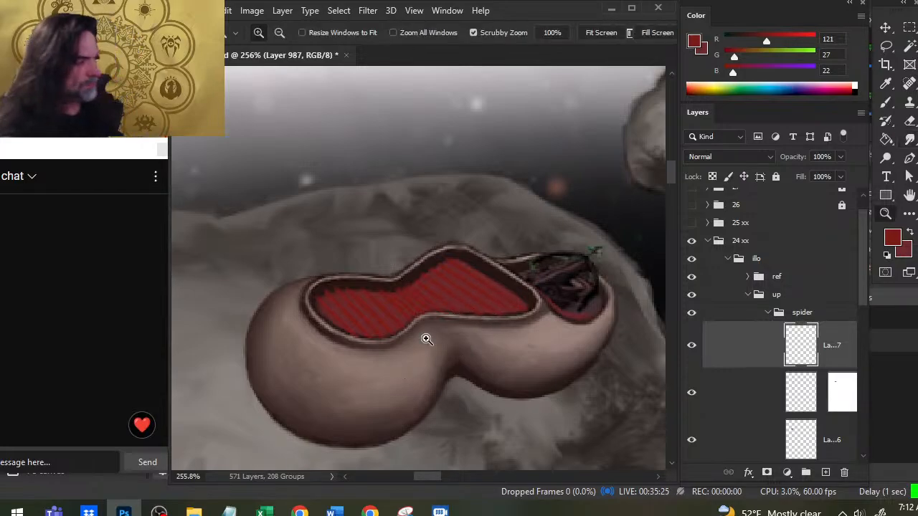
drag(424, 334, 395, 420)
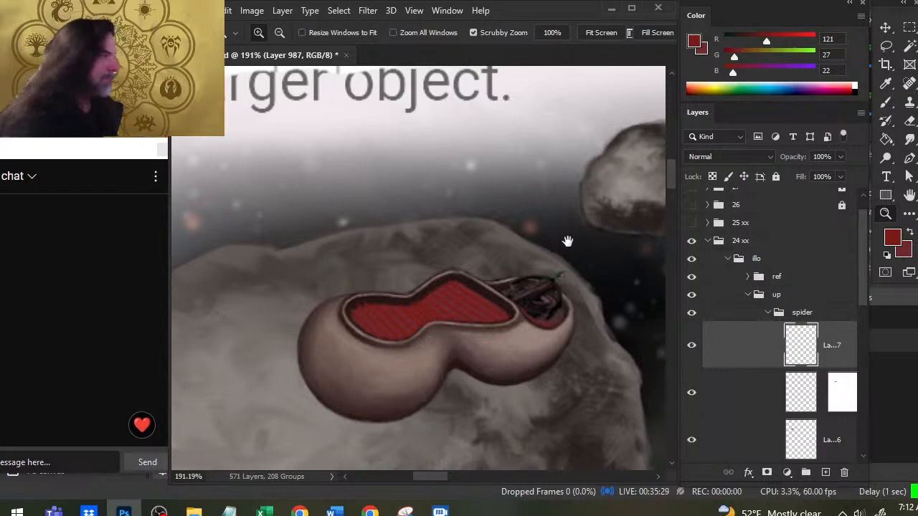
scroll(566, 220, up, 10)
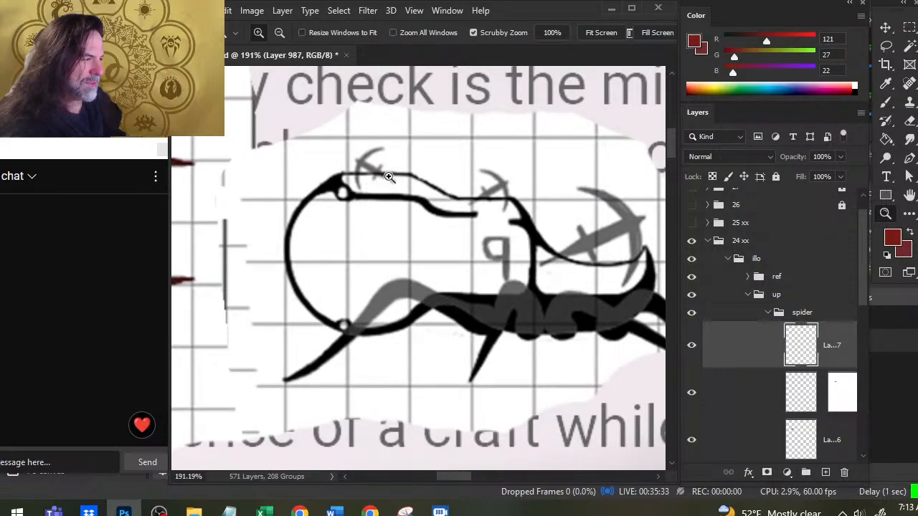
drag(573, 330, 472, 242)
drag(413, 249, 505, 280)
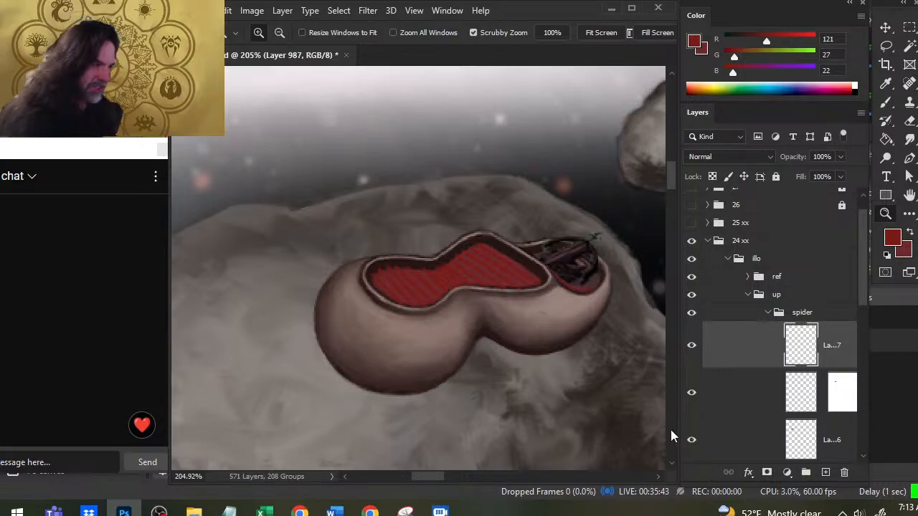
click(840, 157)
drag(843, 176, 827, 176)
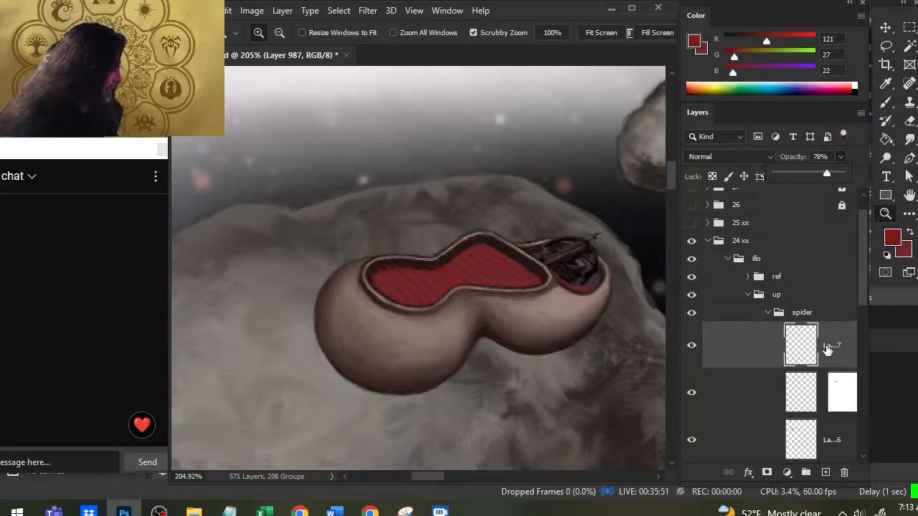
drag(747, 358, 756, 420)
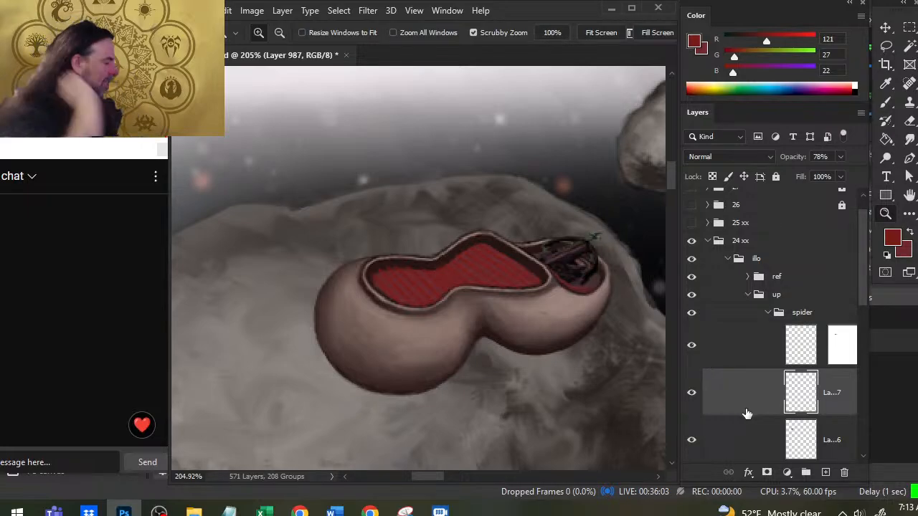
Step: Add a new layer above the stripes and sample the pale pink hull colour (RGB 194, 169, 161) from the top-view reference
click(826, 472)
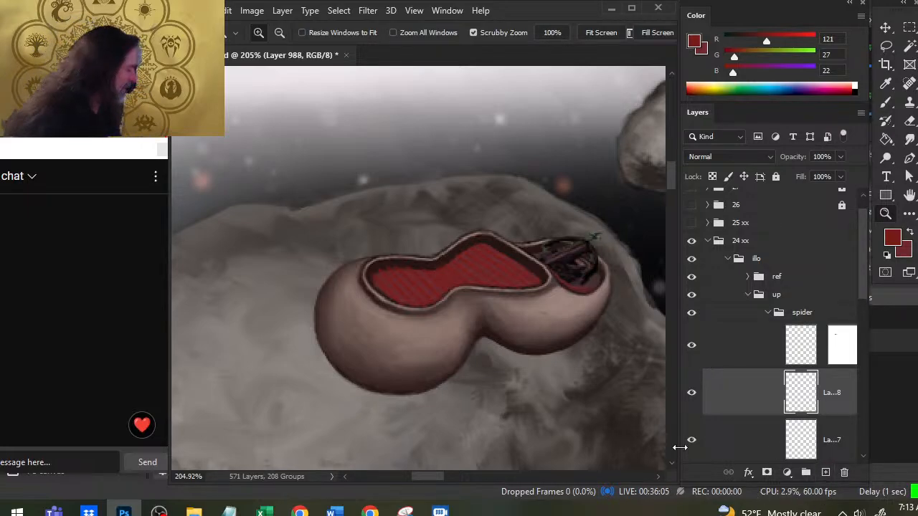
drag(446, 208, 466, 240)
drag(378, 187, 445, 351)
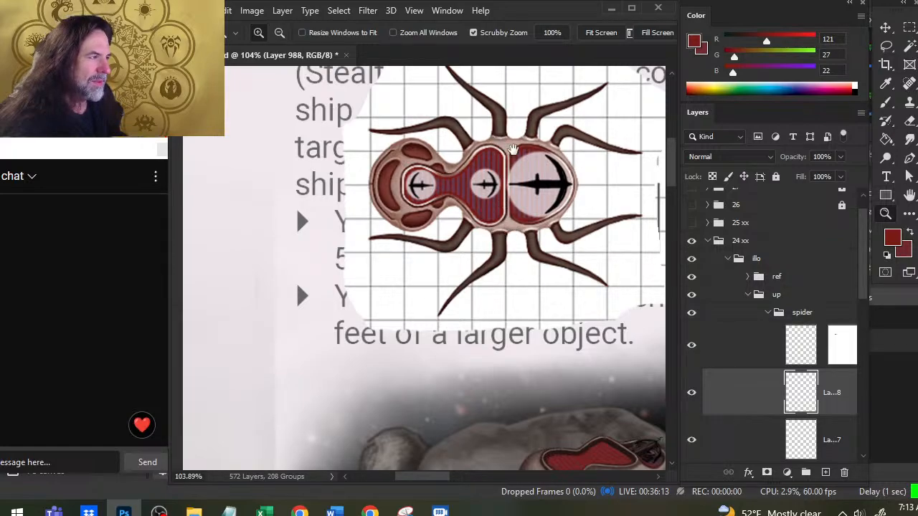
key(b)
alt+click(509, 142)
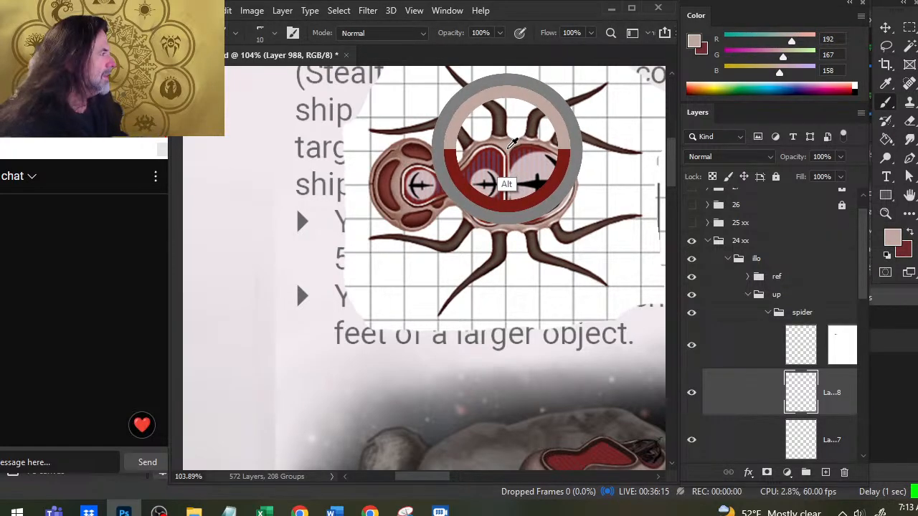
drag(512, 142, 514, 152)
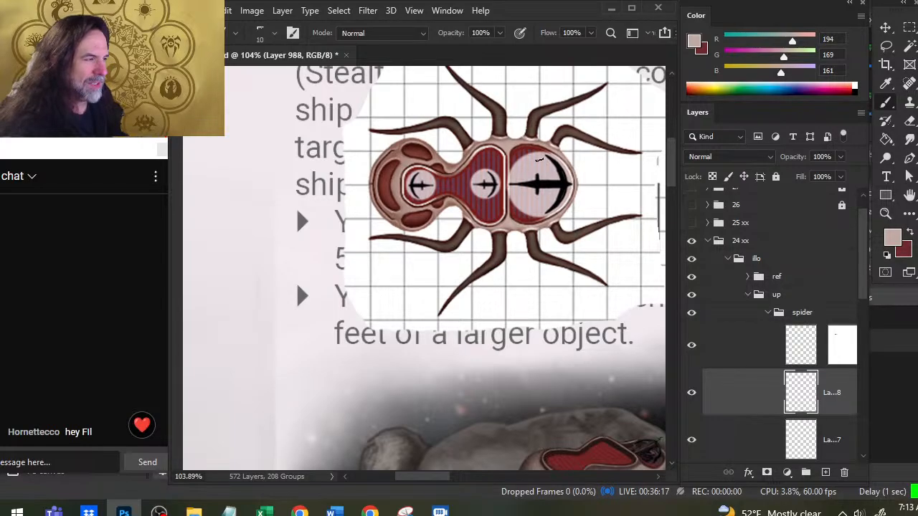
drag(584, 350, 509, 136)
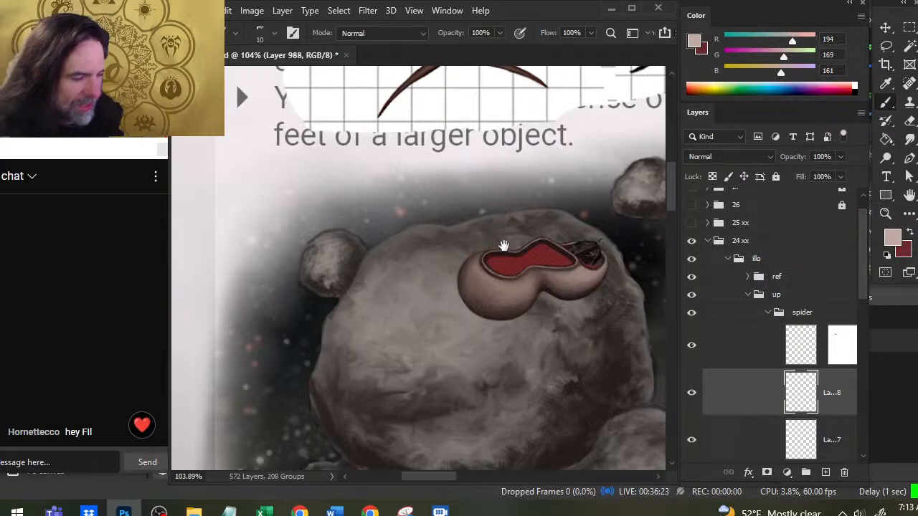
drag(535, 186, 471, 199)
drag(520, 244, 654, 269)
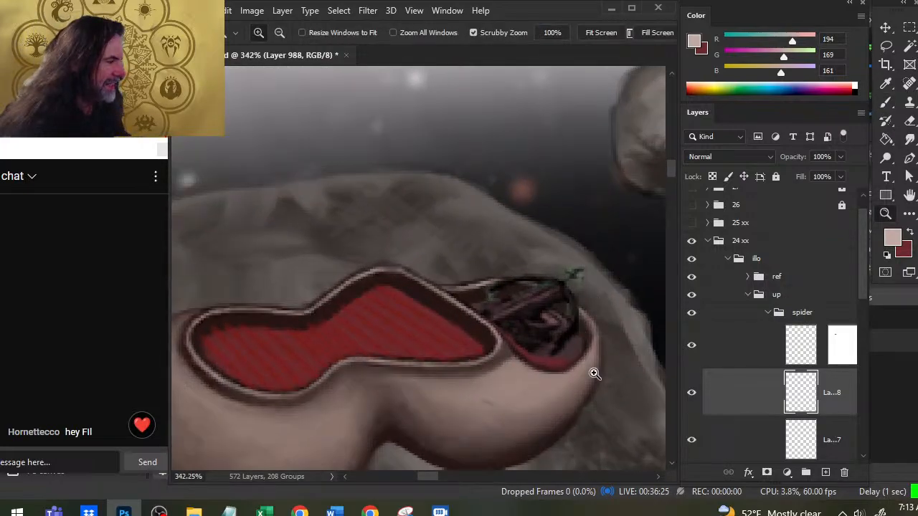
drag(578, 354, 491, 372)
drag(523, 154, 476, 145)
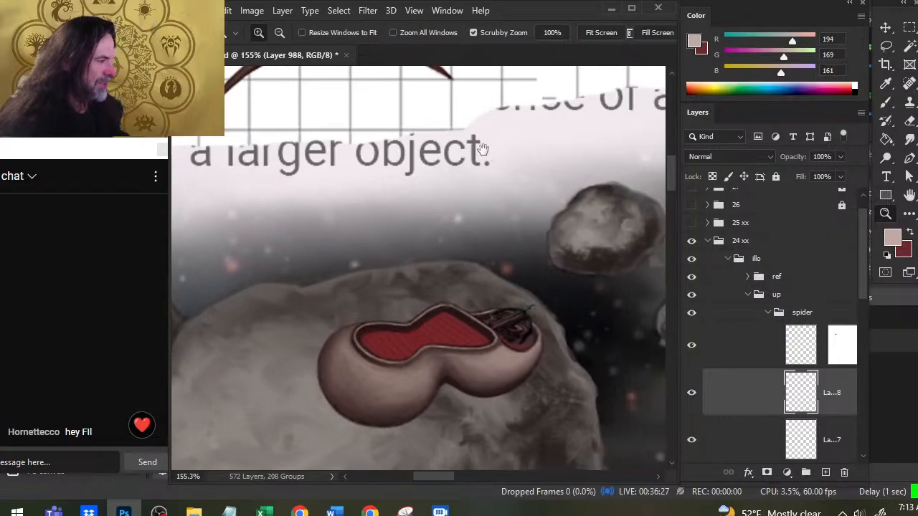
Step: Review the spider ship's look and placement within the asteroid scene and on the full page, toggling the new empty layer's visibility
drag(558, 262, 475, 236)
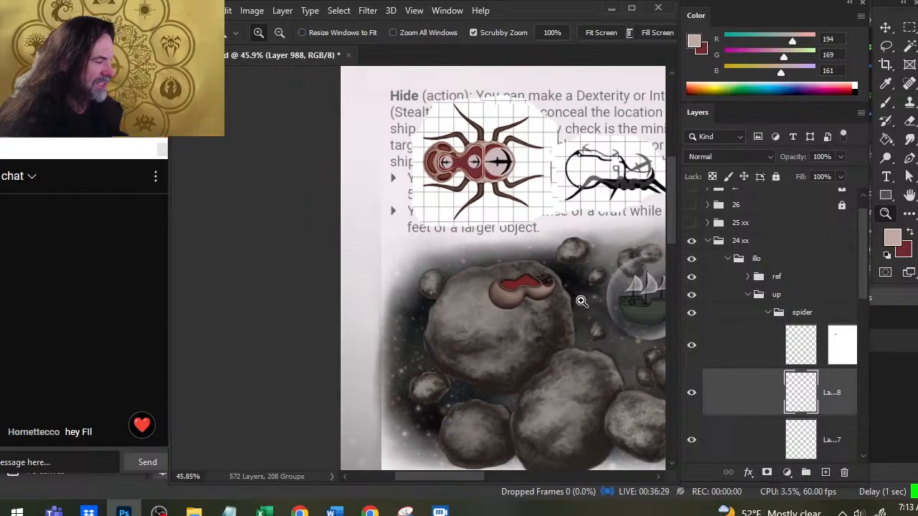
drag(581, 301, 496, 275)
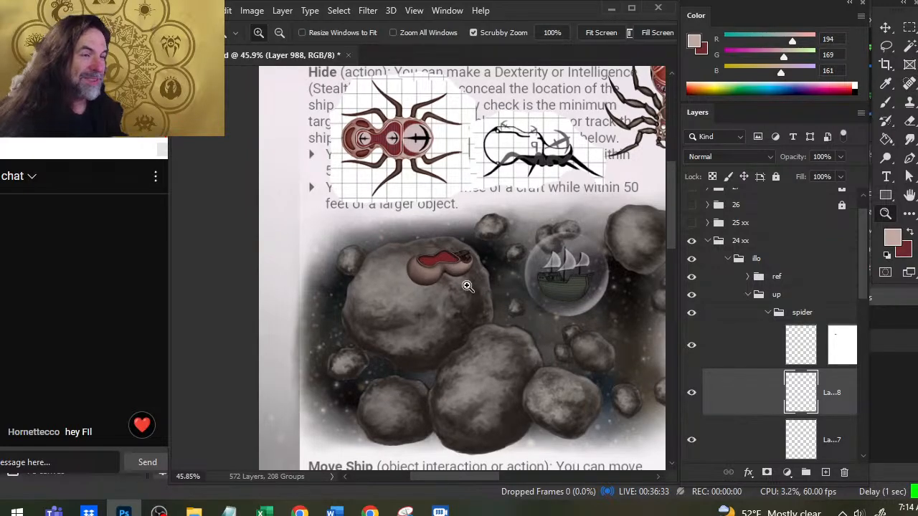
drag(537, 349, 506, 294)
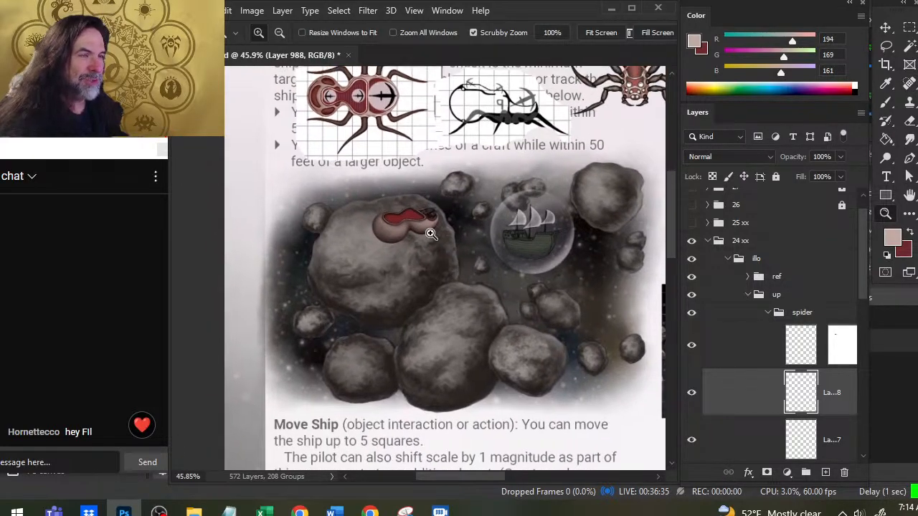
drag(430, 212, 502, 283)
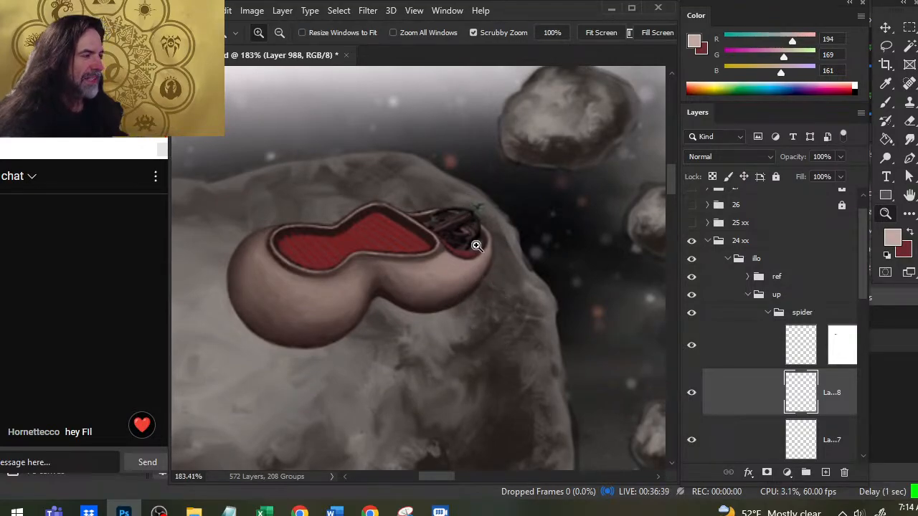
drag(548, 311, 373, 269)
drag(574, 298, 477, 303)
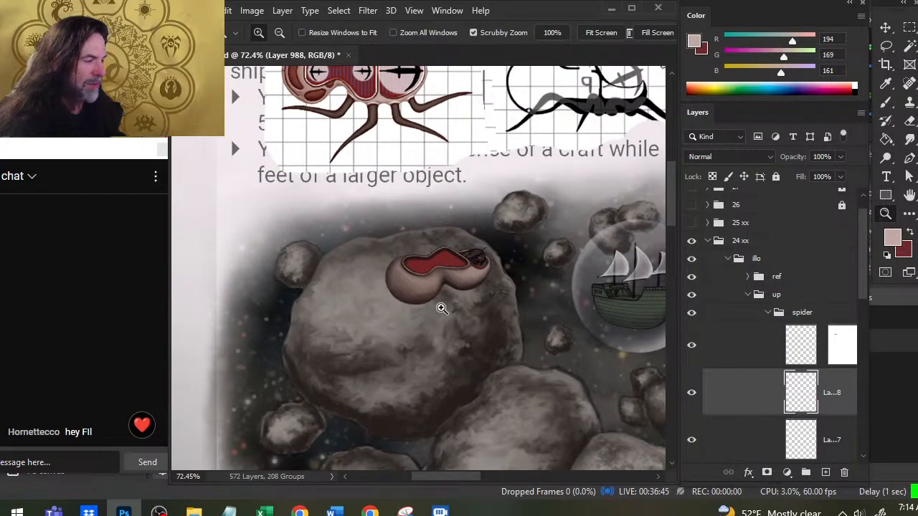
key(ctrl+0)
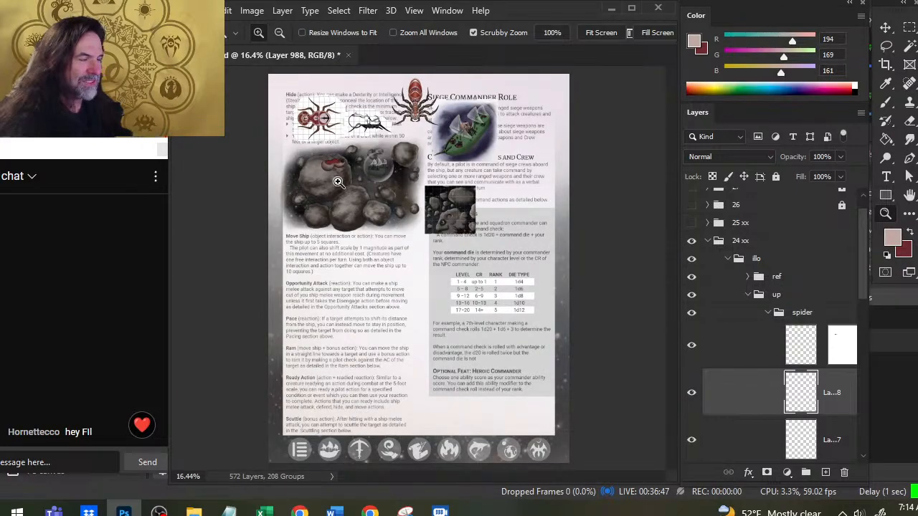
drag(326, 170, 454, 236)
drag(518, 291, 464, 289)
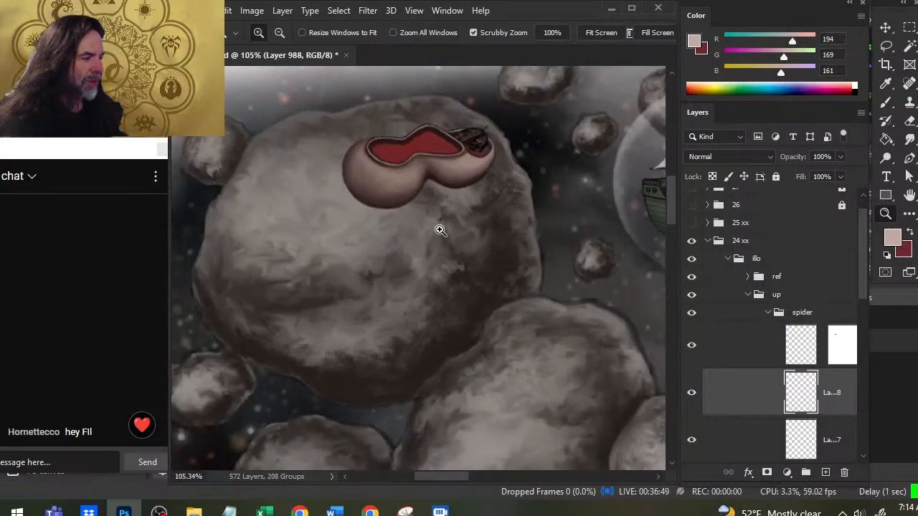
drag(446, 177, 479, 268)
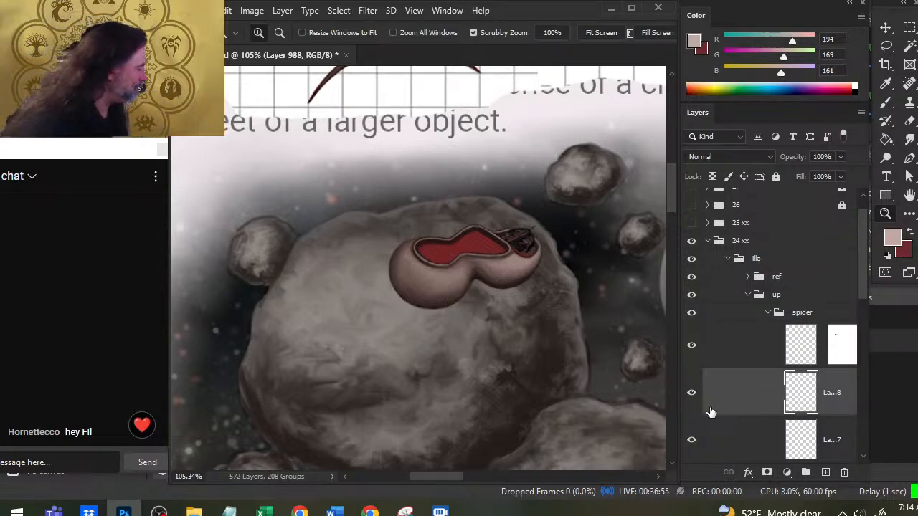
click(692, 395)
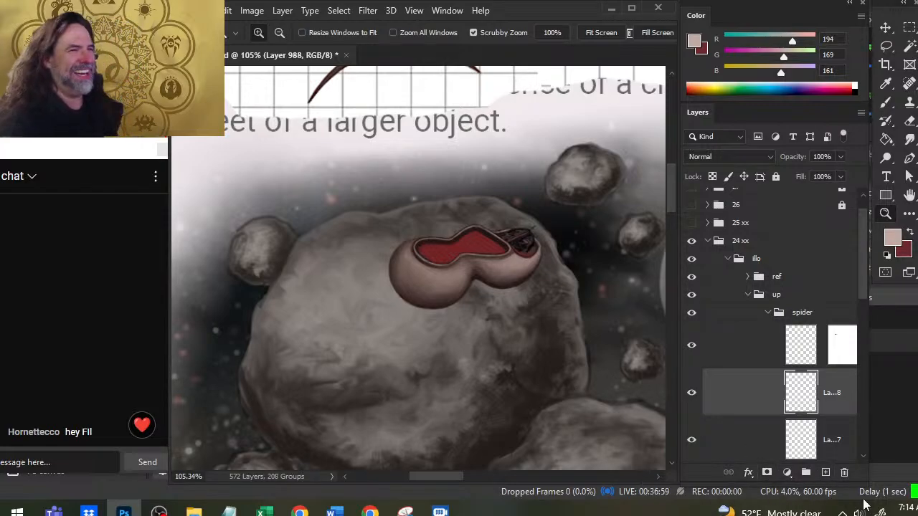
click(692, 394)
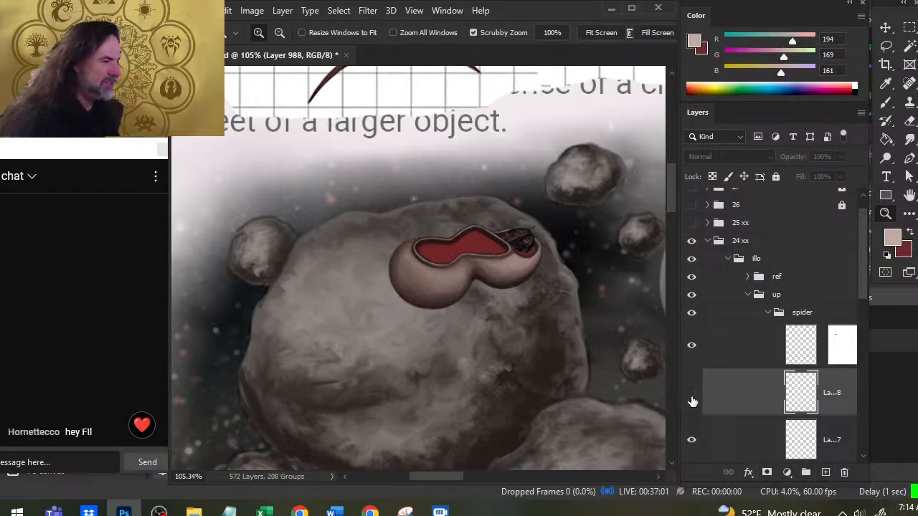
click(692, 394)
Step: Set the painting colour to the dark leg brown, RGB 58, 13, 10, and return to the ship's underside
mouse_move(422, 168)
mouse_down()
mouse_move(451, 322)
mouse_move(436, 188)
mouse_move(404, 187)
mouse_move(528, 177)
mouse_move(519, 182)
mouse_up()
key(b)
key(z)
drag(596, 271, 532, 260)
drag(539, 357, 436, 131)
drag(461, 208, 520, 218)
key(b)
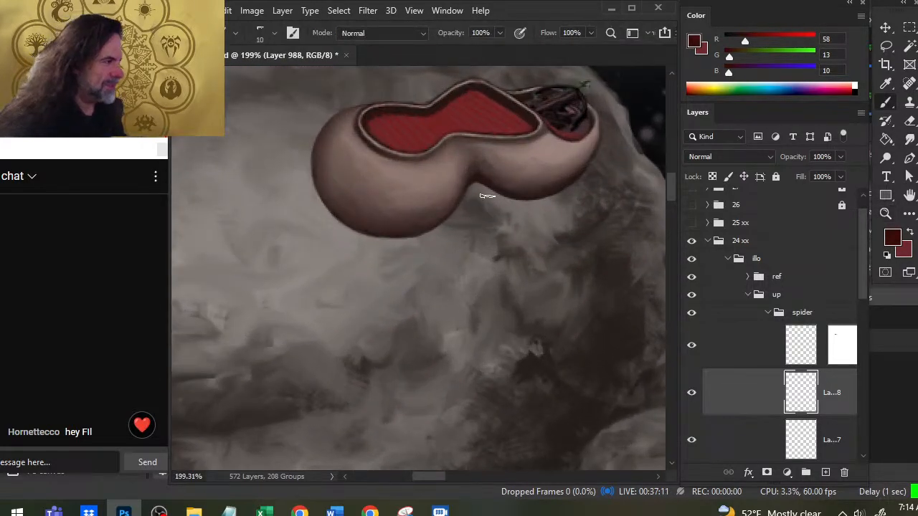
Step: Switch to the Hard Round brush at 100% hardness and reduce its size to 8 px
right_click(527, 186)
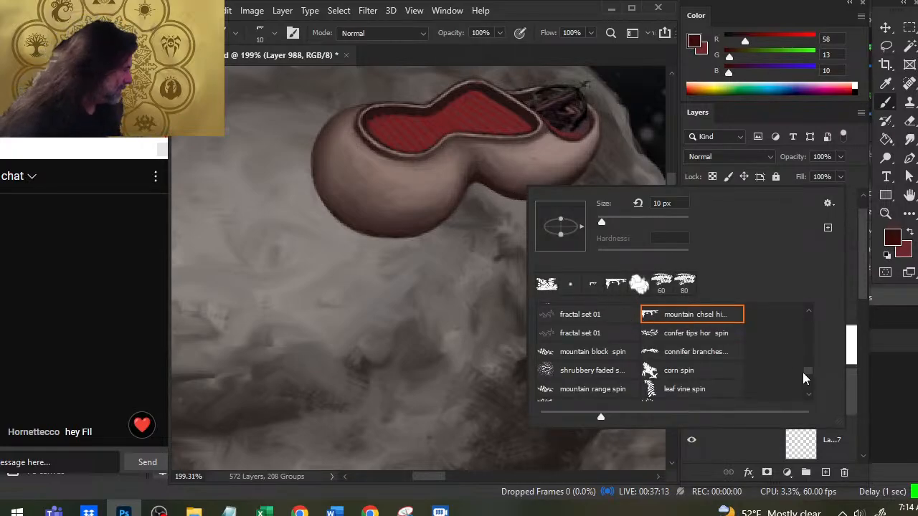
scroll(811, 384, down, 3)
click(809, 310)
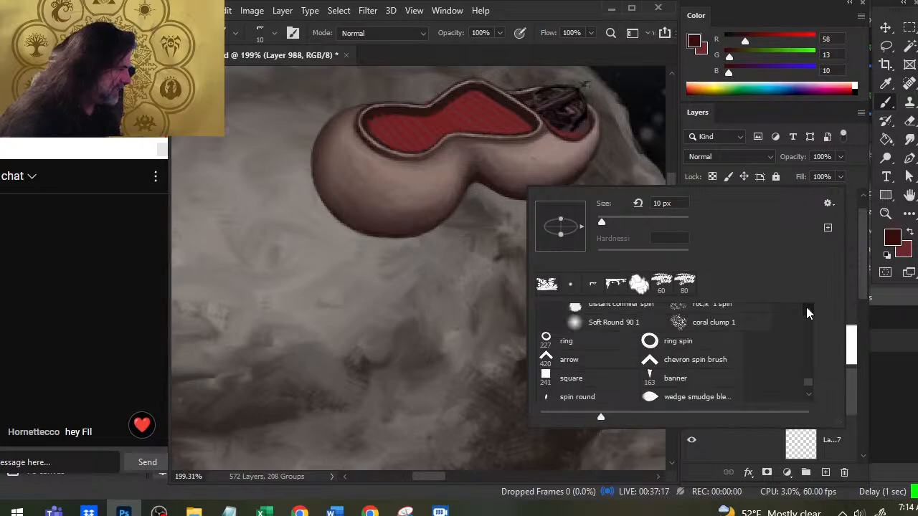
click(606, 316)
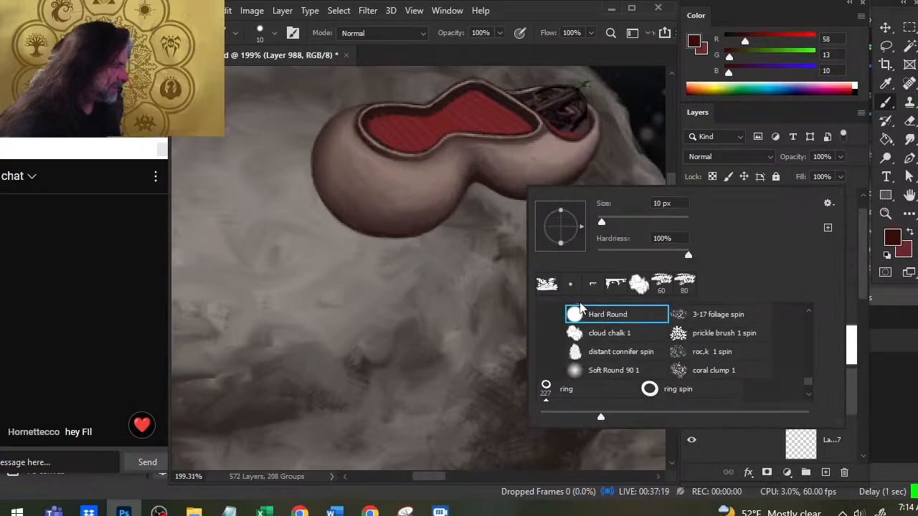
click(559, 10)
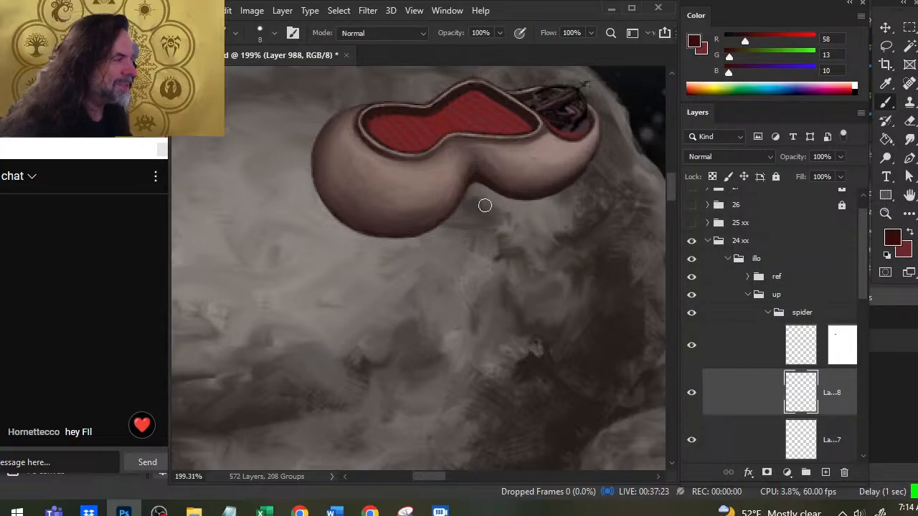
Step: Study the leg attachments in the top-view reference and mark four leg positions with dark red dots along the smaller hull section's lower edge
drag(472, 154, 553, 451)
drag(502, 349, 522, 473)
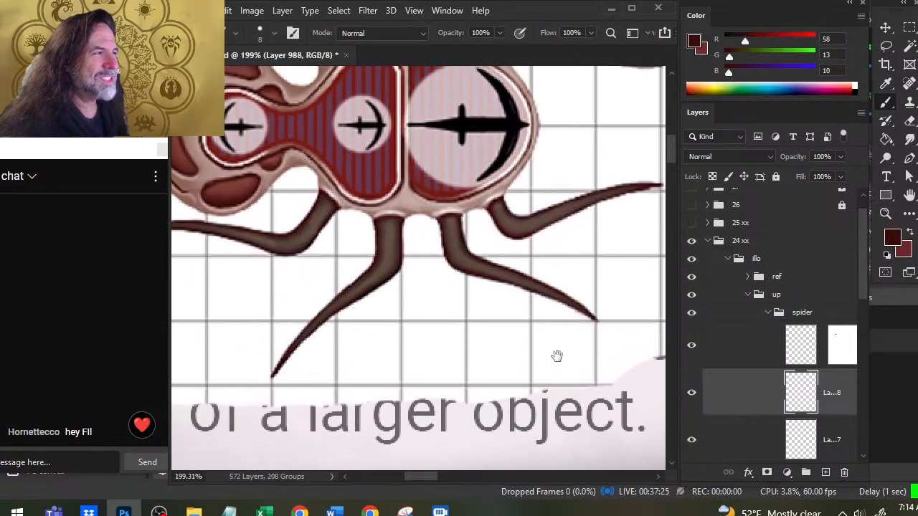
drag(556, 357, 528, 305)
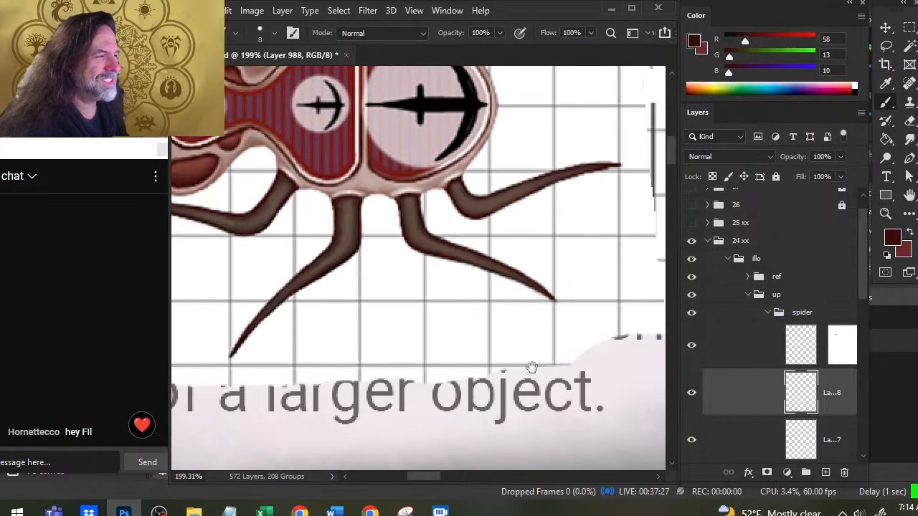
drag(537, 388, 482, 284)
key(z)
mouse_move(486, 182)
mouse_down()
mouse_move(469, 252)
mouse_move(432, 126)
mouse_up()
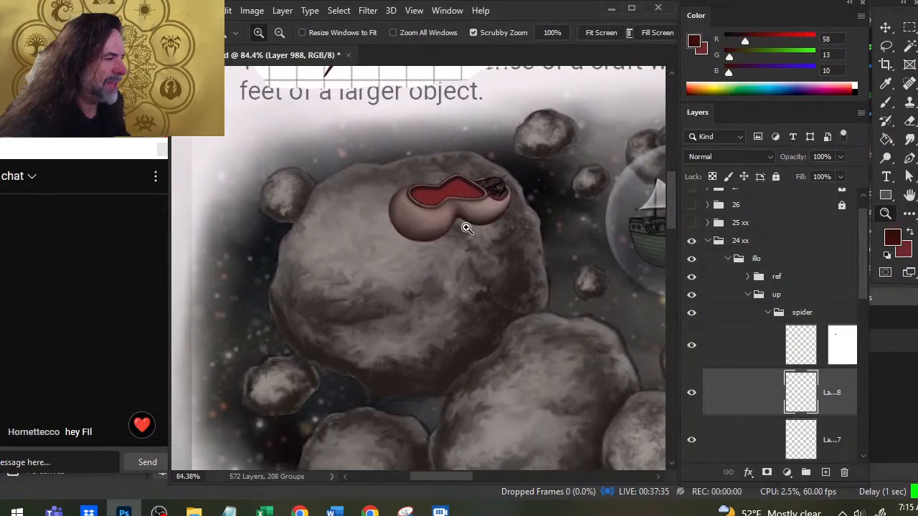
drag(466, 225, 491, 237)
key(b)
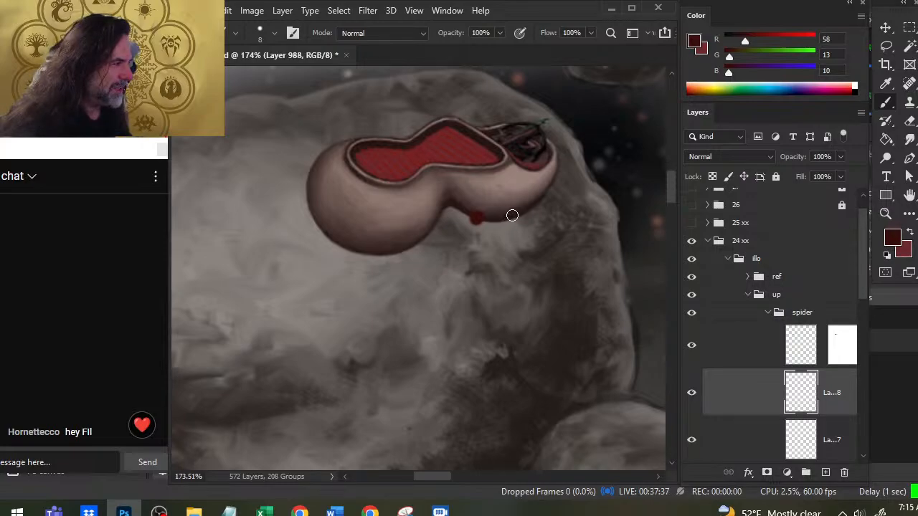
click(533, 201)
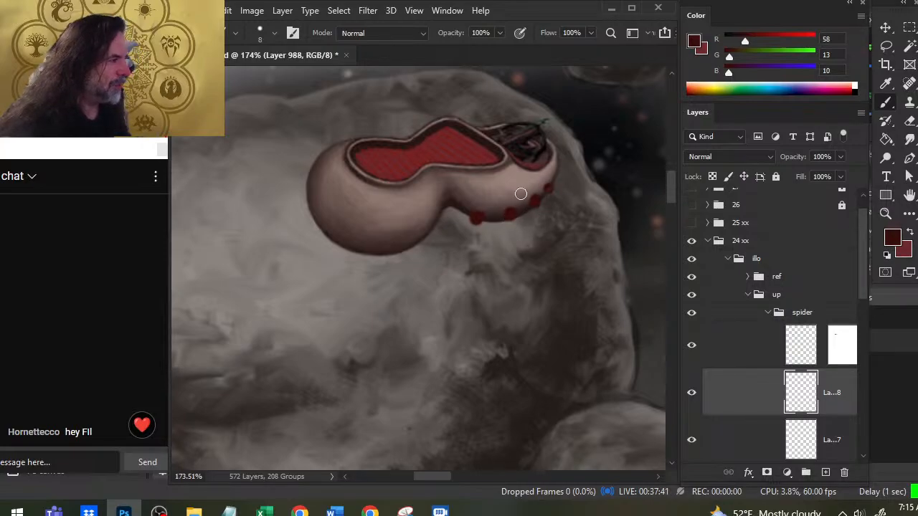
key(e)
key(b)
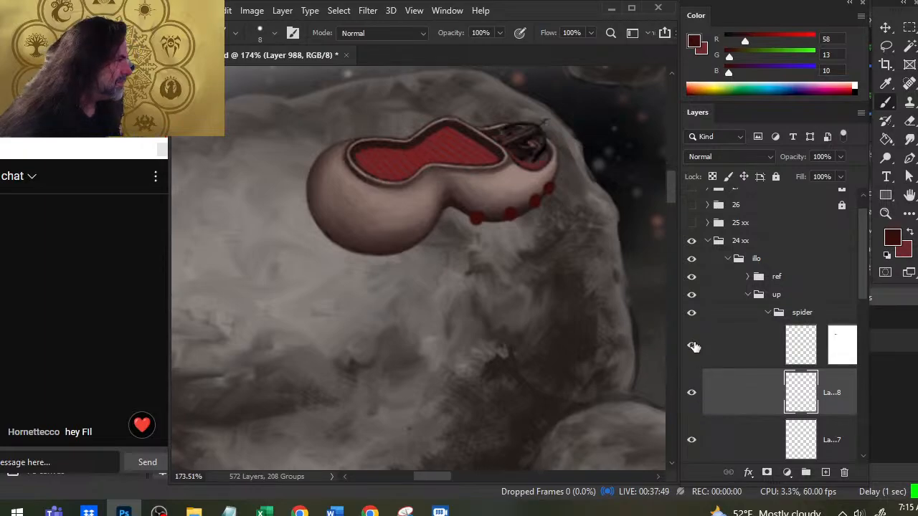
Step: Move the leg-dot layer above the masked ballista layer and add a new layer on top of it
click(731, 350)
click(843, 353)
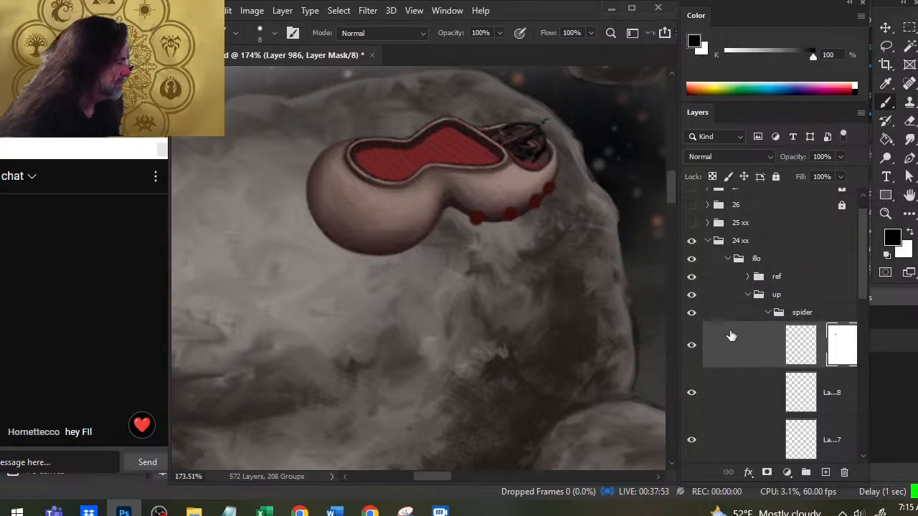
click(738, 408)
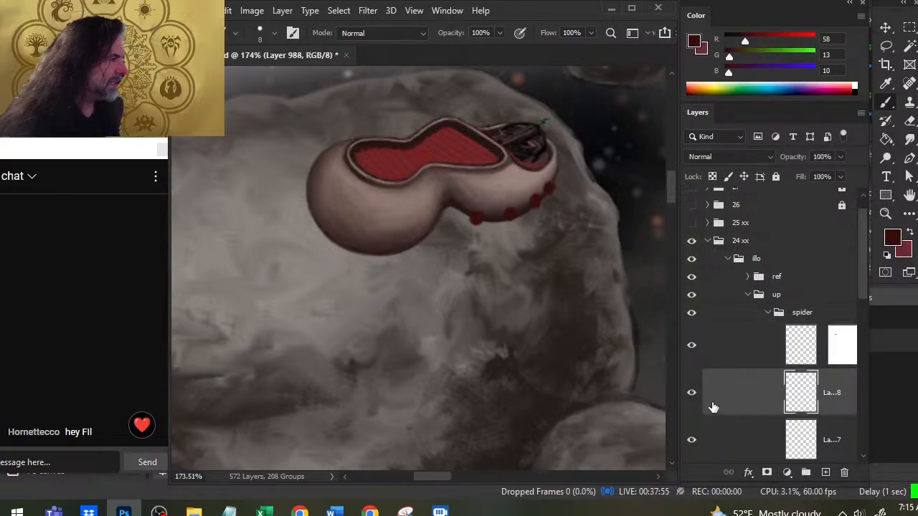
drag(742, 395, 756, 327)
key(z)
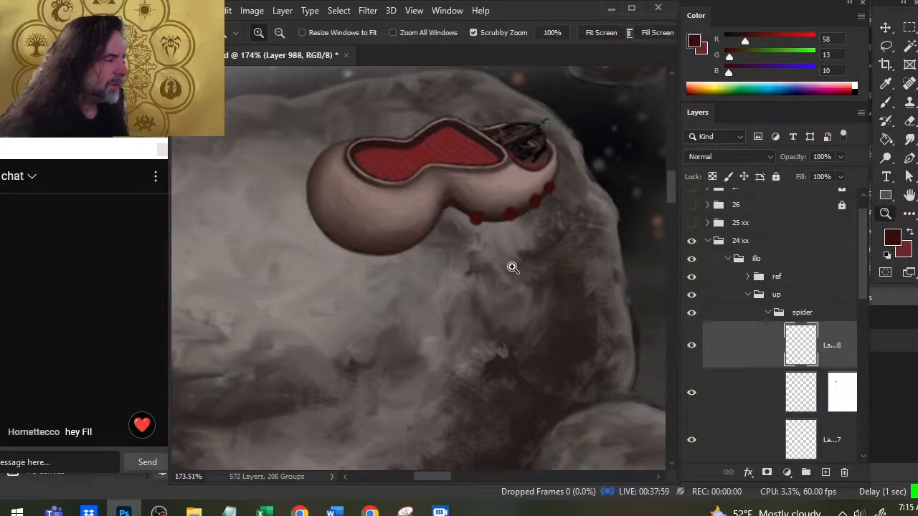
alt+click(513, 267)
click(825, 471)
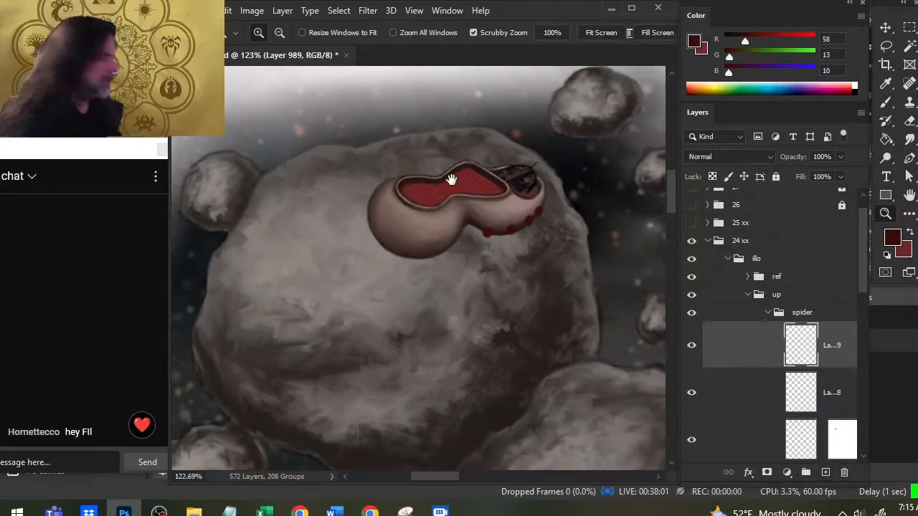
drag(451, 180, 462, 241)
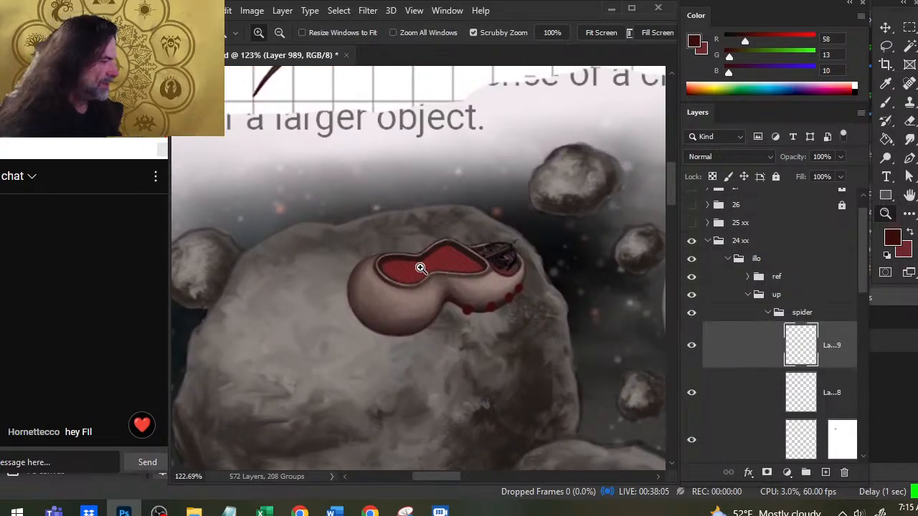
key(b)
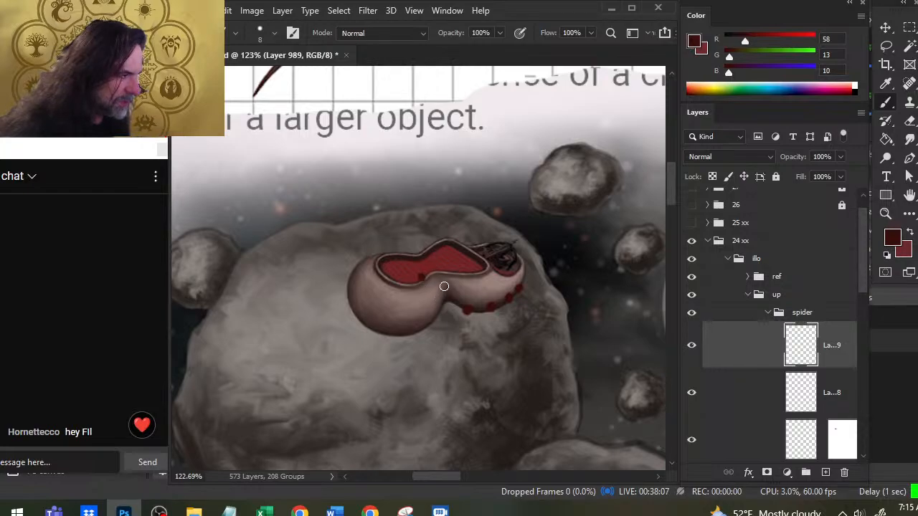
key(e)
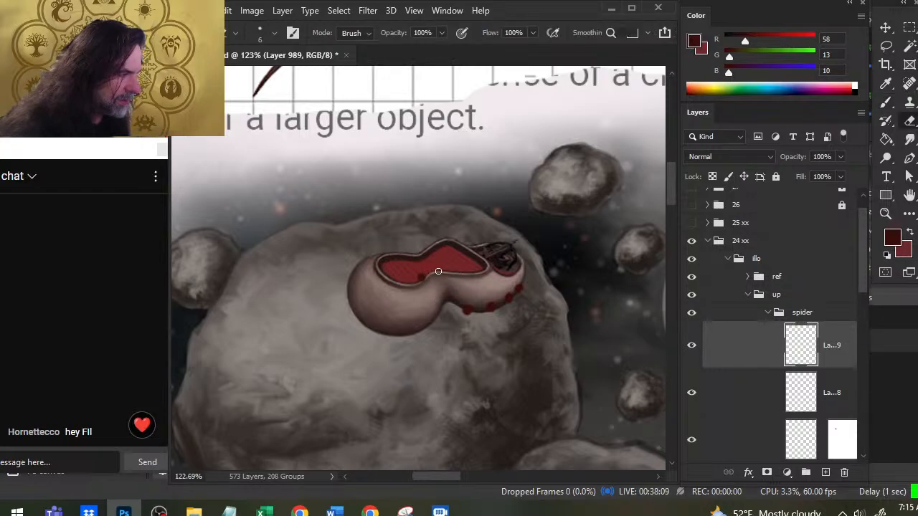
Step: Lasso the four leg dots along the hull's lower edge and try to copy them
key(l)
mouse_move(505, 271)
mouse_down()
mouse_move(545, 283)
mouse_move(513, 271)
mouse_up()
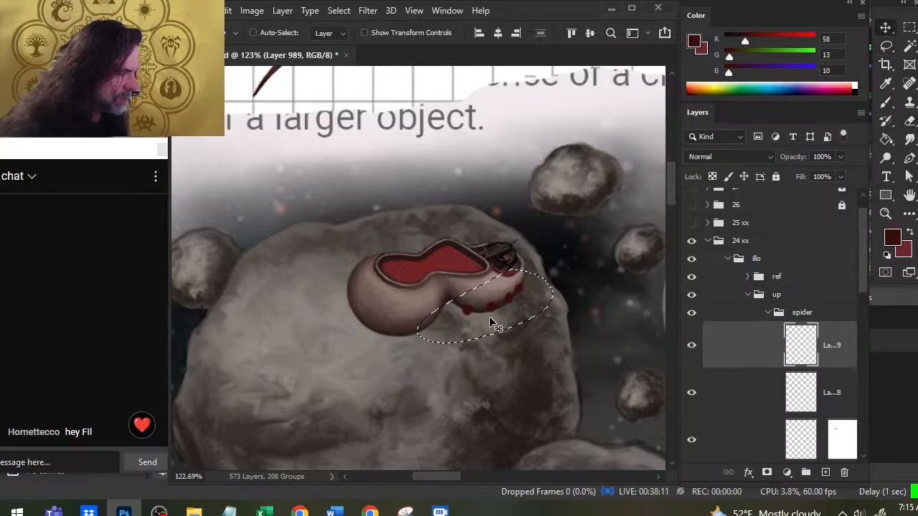
key(ctrl+c)
key(Return)
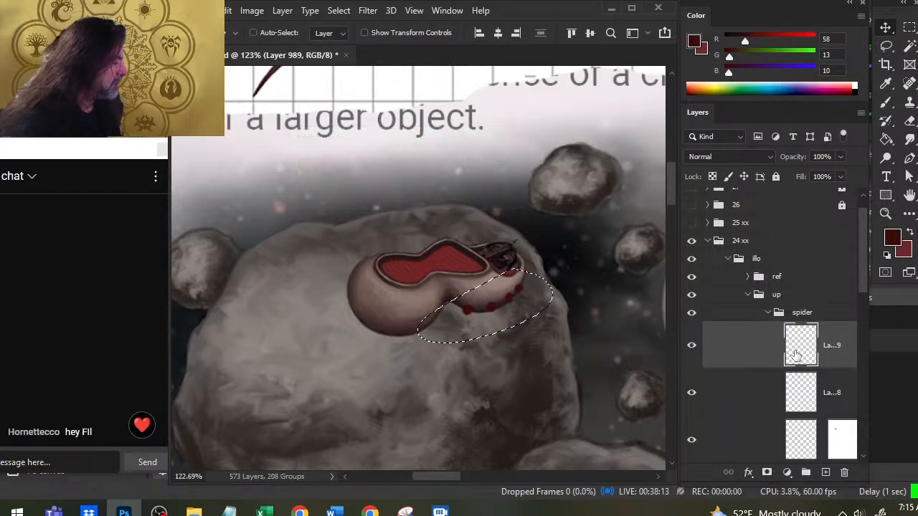
Step: Try to duplicate the lassoed leg dots onto the new top layer and reposition them, and undo the attempt
click(781, 398)
click(745, 348)
key(ctrl+d)
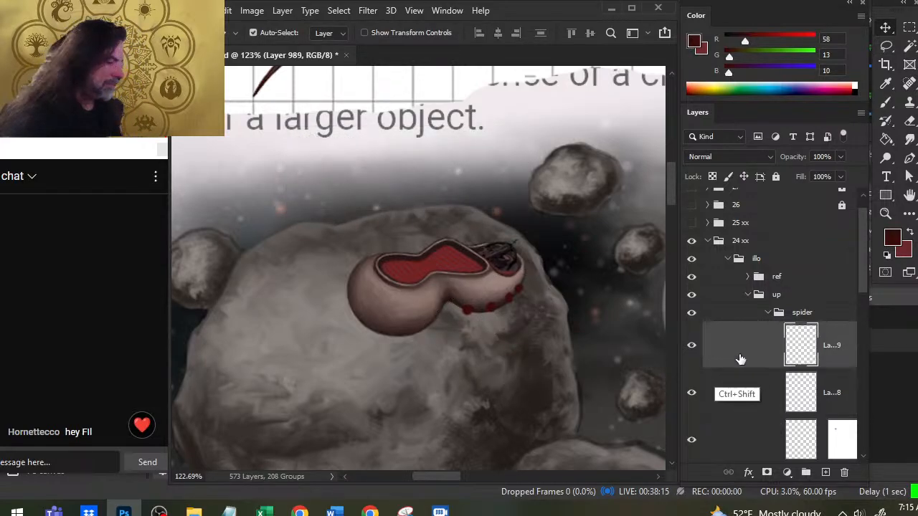
drag(587, 347, 563, 327)
key(ctrl+z)
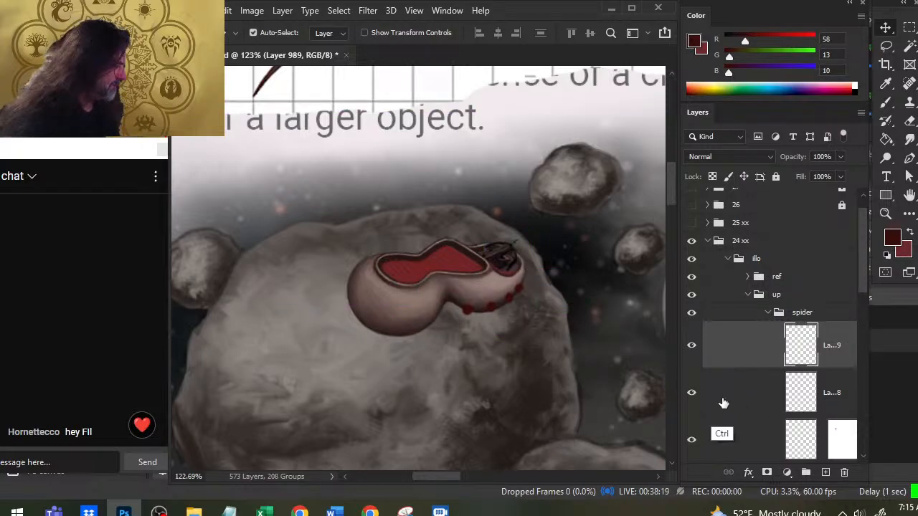
Step: Copy the lassoed leg dots from their own layer and select the new top layer as the paste target
key(ctrl+c)
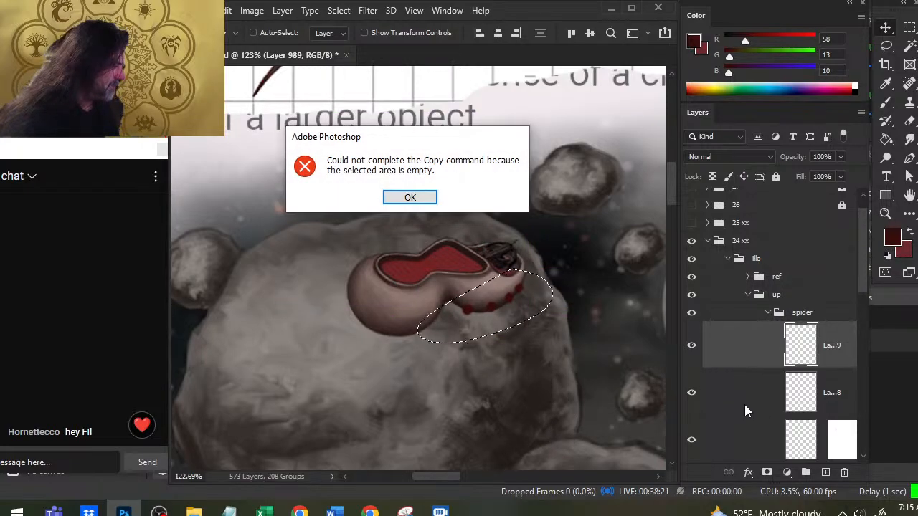
key(Return)
click(744, 407)
key(ctrl+c)
click(745, 364)
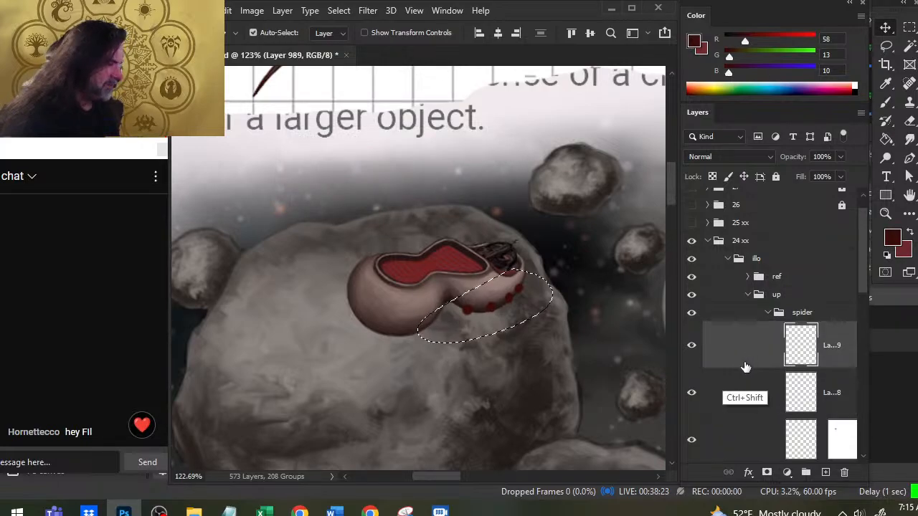
Step: Paste a copy of the lower-edge dots in place, move it up to the red cavity and adjust the right-hand dots of the copy
key(ctrl+shift+v)
mouse_move(613, 380)
mouse_down()
mouse_move(572, 352)
mouse_move(589, 369)
mouse_up()
key(l)
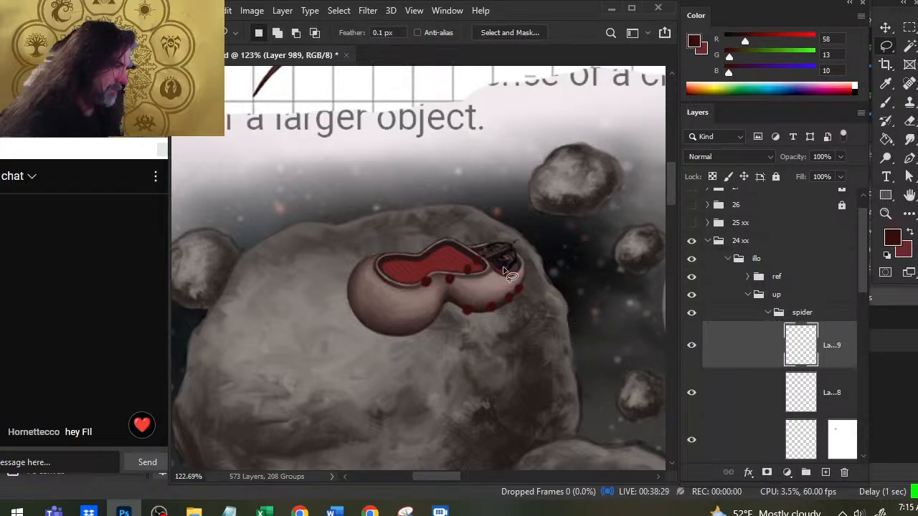
drag(465, 261, 467, 285)
key(v)
key(ctrl+d)
key(l)
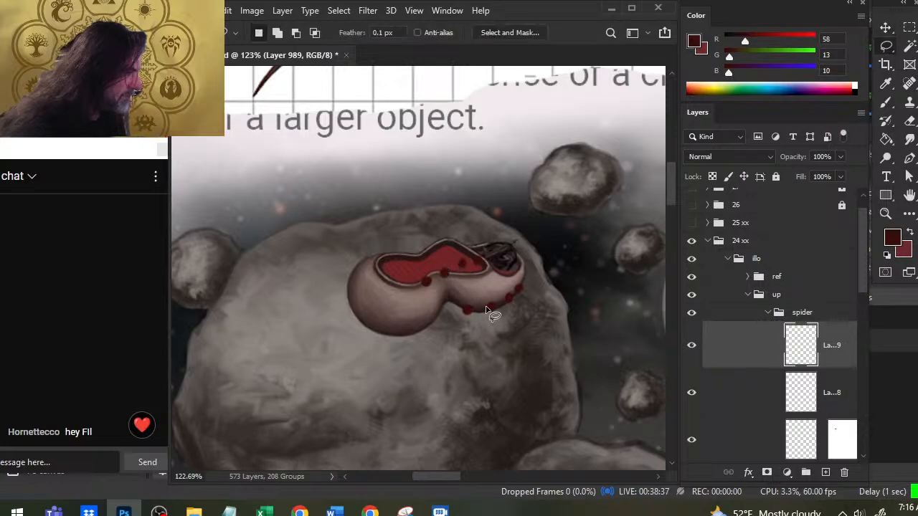
Step: Shift the copied dots rightward and respace them along the red cavity
key(v)
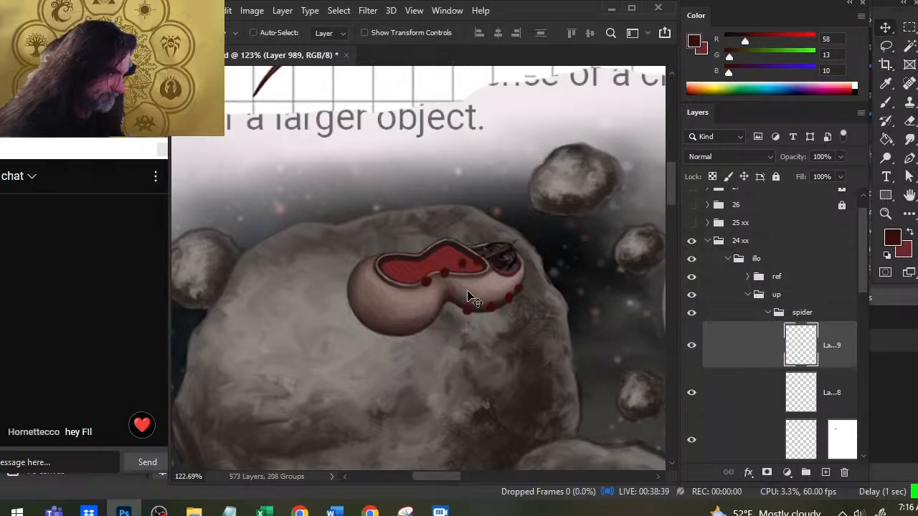
mouse_move(469, 288)
mouse_down()
mouse_move(455, 253)
mouse_move(432, 286)
mouse_move(471, 298)
mouse_move(460, 278)
mouse_move(494, 297)
mouse_up()
key(l)
key(v)
key(l)
key(b)
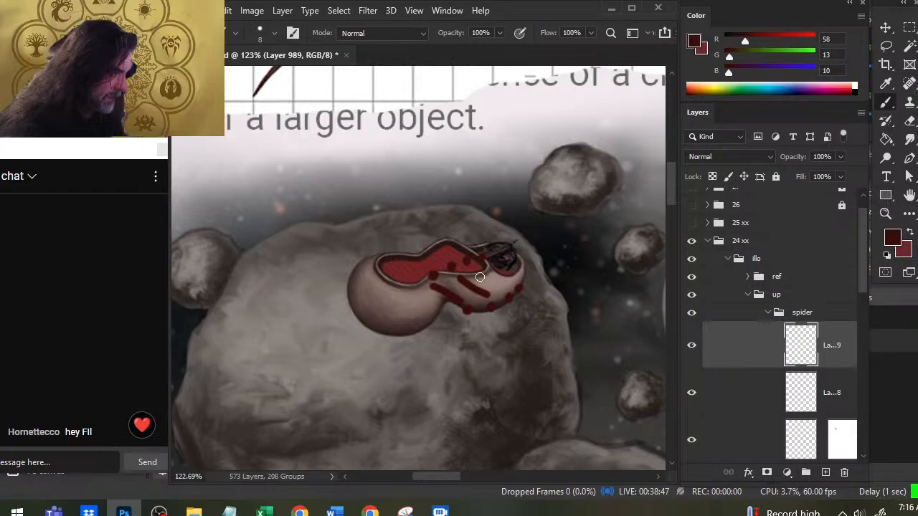
key(ctrl+z)
key(ctrl+z)
key(ctrl+z)
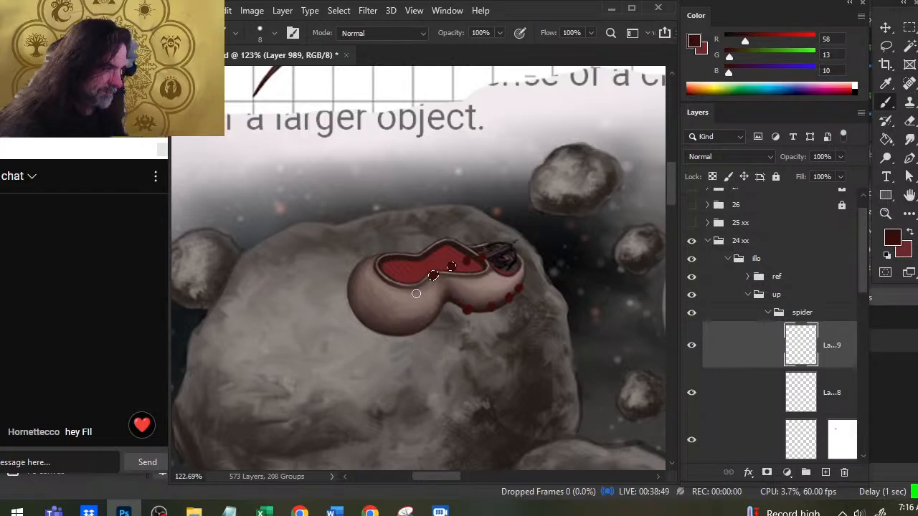
Step: Merge the copied dots into the layer below and paint a thin straight guide line on a new layer with a 3 px brush
right_click(741, 356)
click(765, 400)
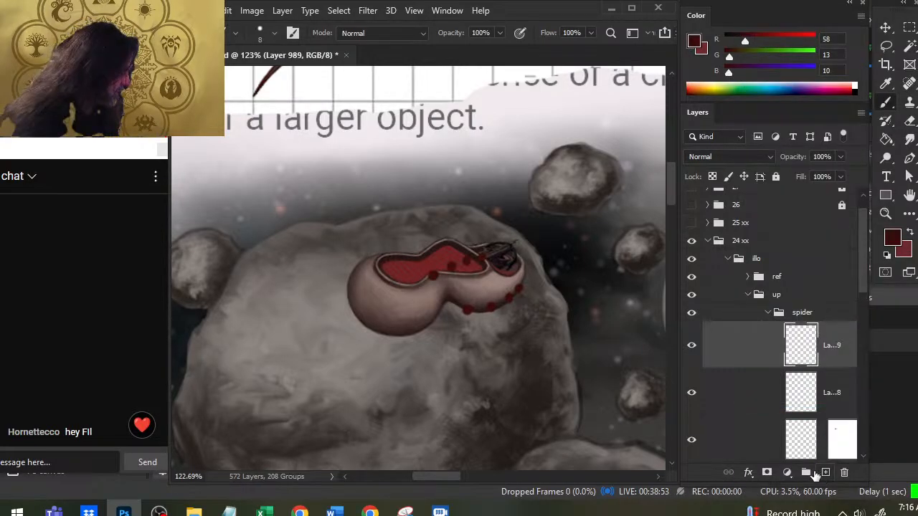
key([)
key([)
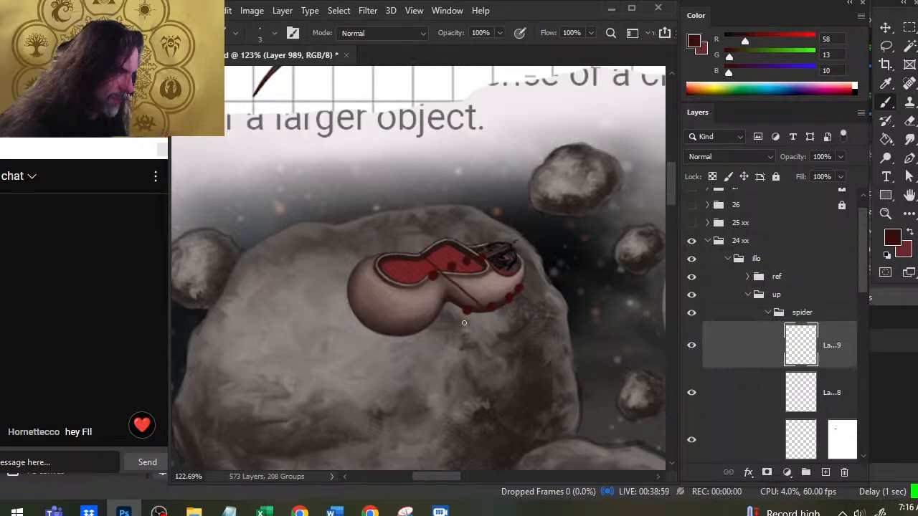
shift+click(517, 300)
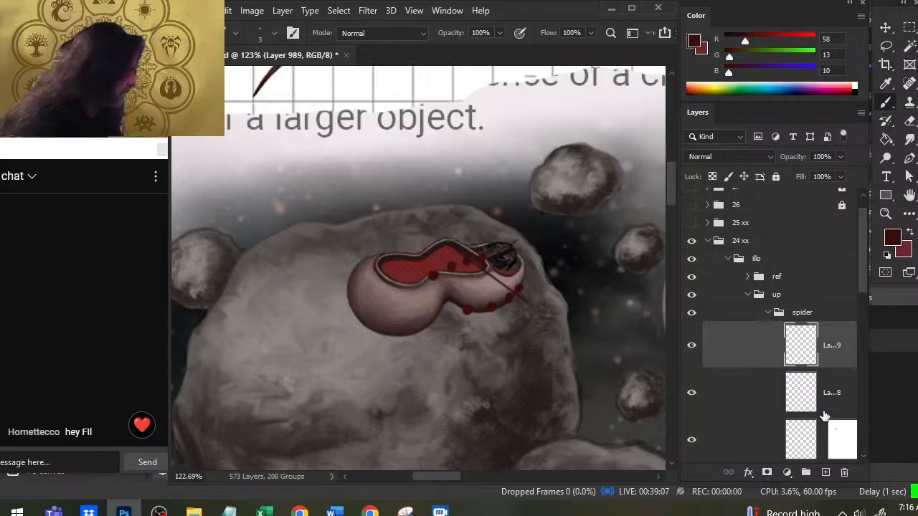
Step: Select the upper row of dots on the dots layer and nudge it slightly left
click(763, 390)
key(l)
mouse_move(469, 251)
mouse_down()
mouse_move(496, 259)
mouse_move(455, 281)
mouse_move(461, 303)
mouse_up()
key(v)
key(ctrl+d)
key(l)
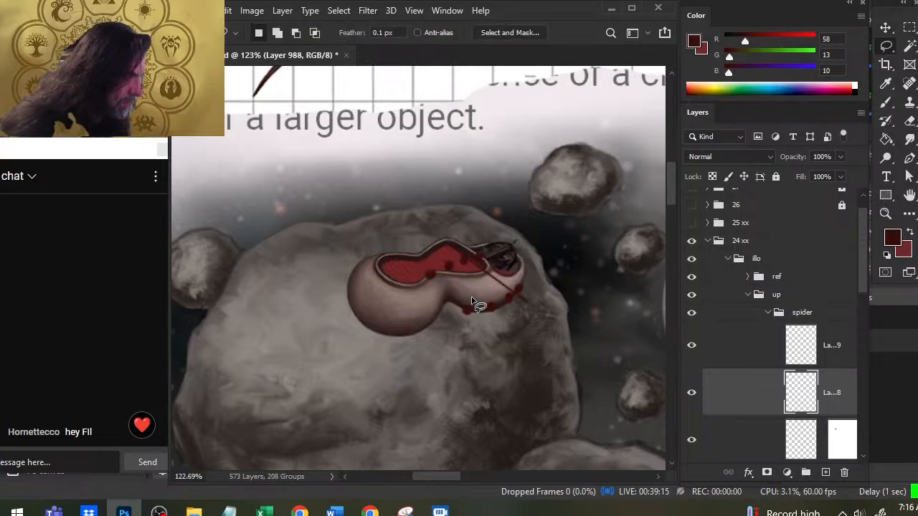
Step: Try painting another straight guide line between the upper and lower dots on the guide layer, and clear that layer's guide lines
click(734, 361)
key(b)
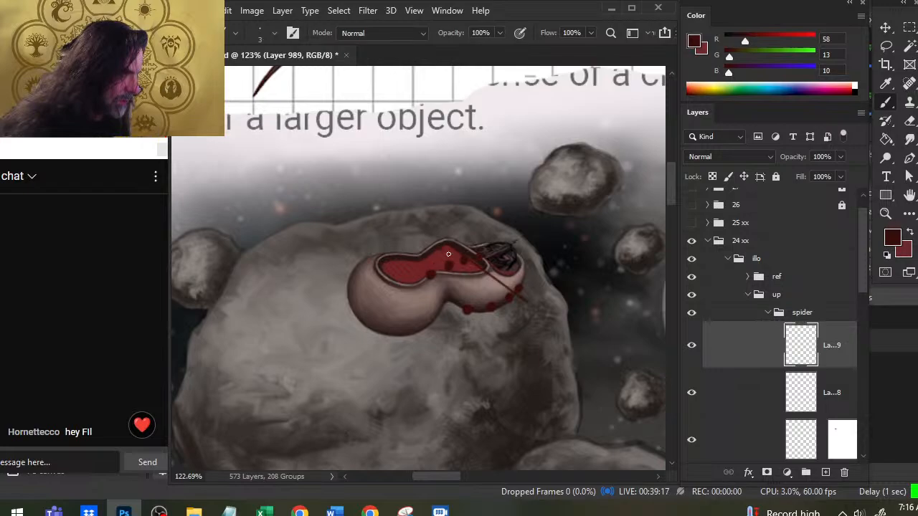
shift+click(514, 308)
key(ctrl+z)
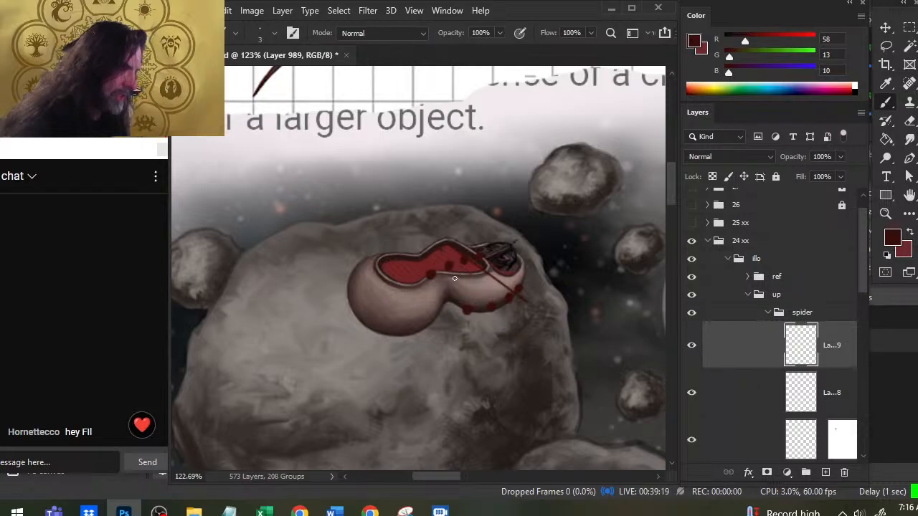
shift+click(516, 318)
key(ctrl+z)
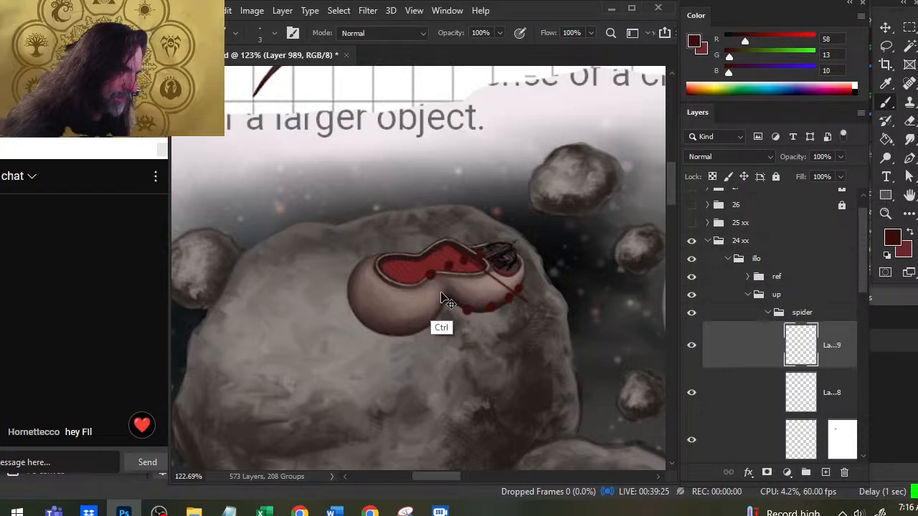
shift+click(514, 322)
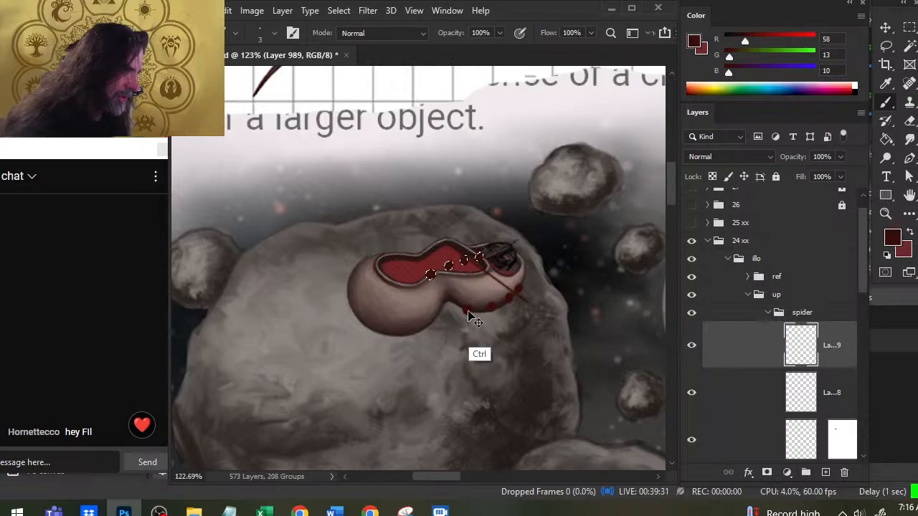
key(e)
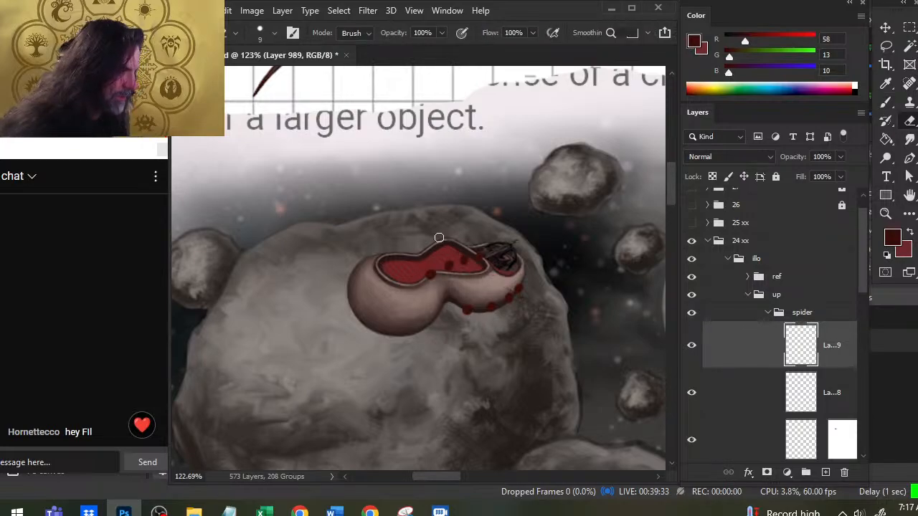
Step: Paint a straight guide line on the top layer from the cavity's upper edge through the third upper and third lower dots
key(z)
drag(467, 264, 486, 279)
key(b)
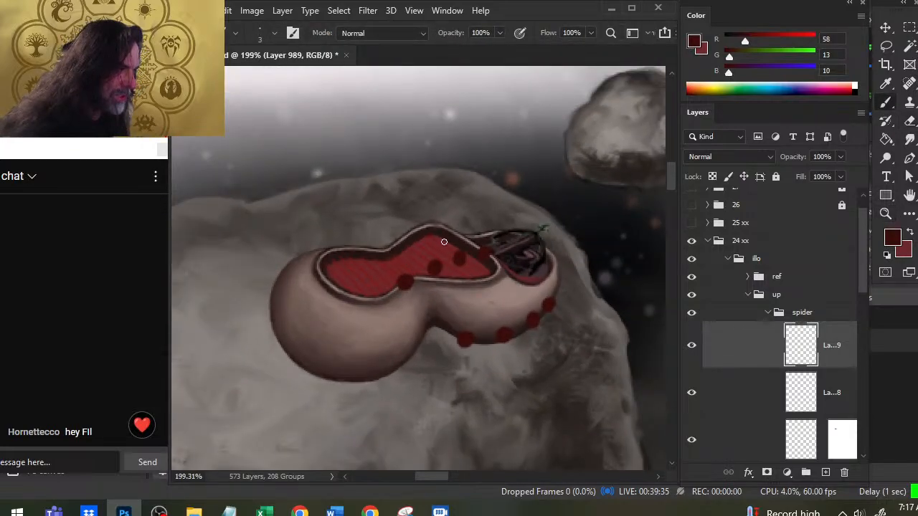
shift+click(549, 320)
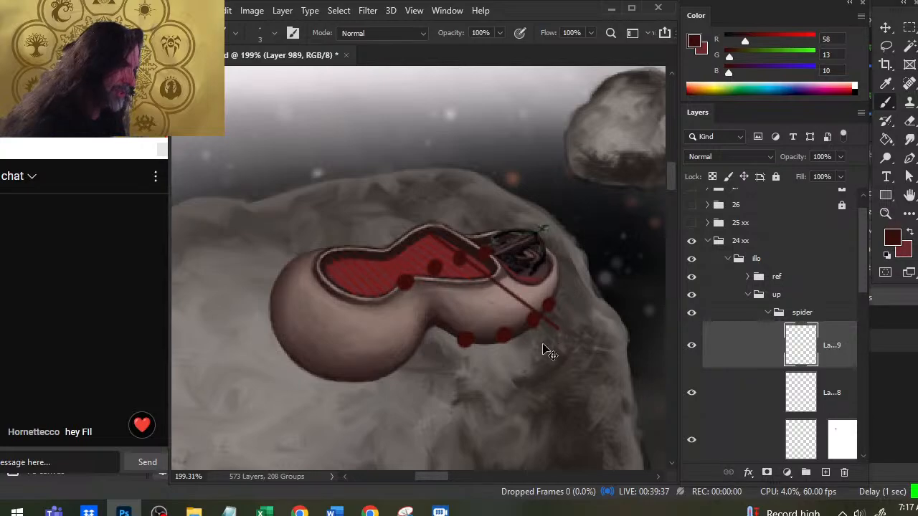
key(ctrl+z)
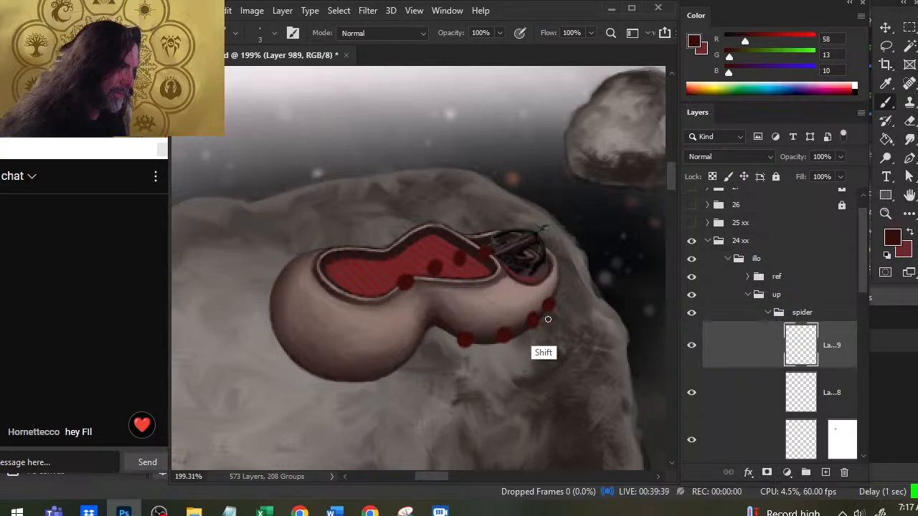
shift+click(565, 332)
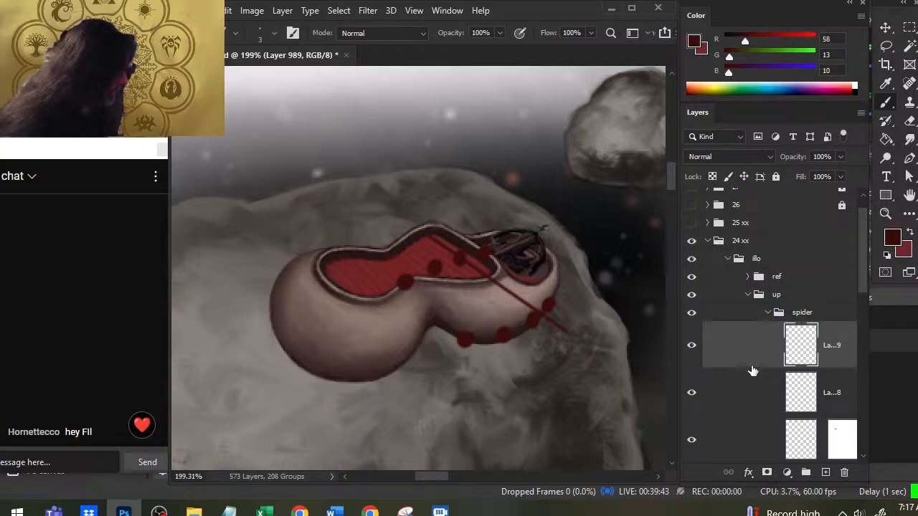
Step: Select the upper row of dots on the dots layer, shift it slightly left and clear the selection
click(742, 401)
key(l)
drag(519, 226, 533, 237)
key(v)
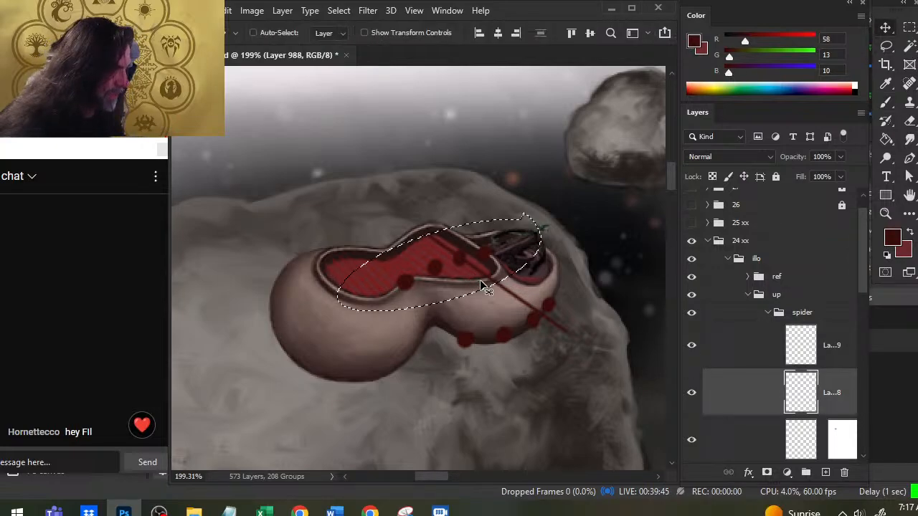
drag(480, 279, 472, 281)
key(ctrl+d)
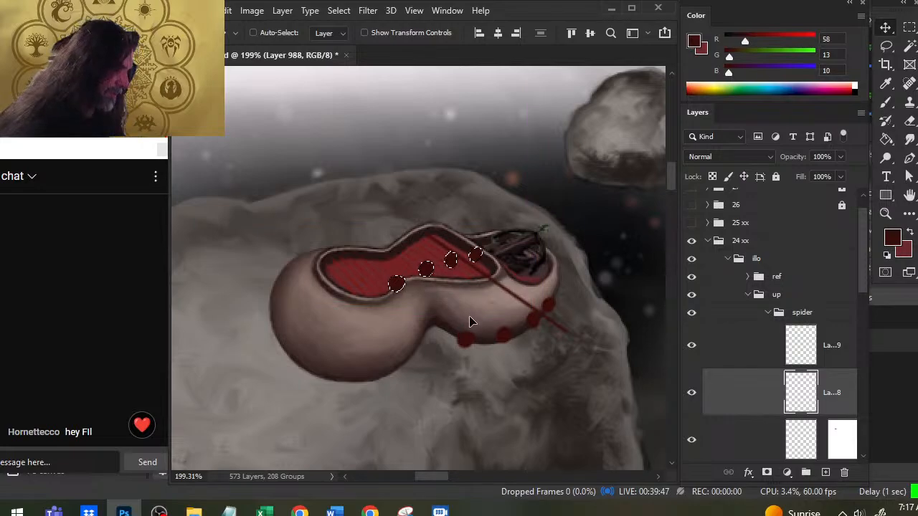
Step: Paint two more straight guide lines on the guide layer, roughly parallel to the first, toward the two left lower dots
click(743, 359)
key(l)
key(b)
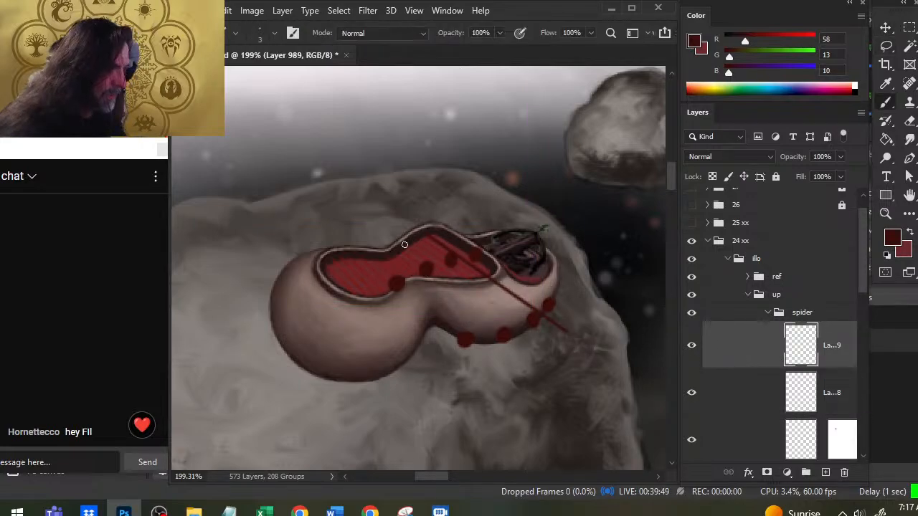
shift+click(547, 352)
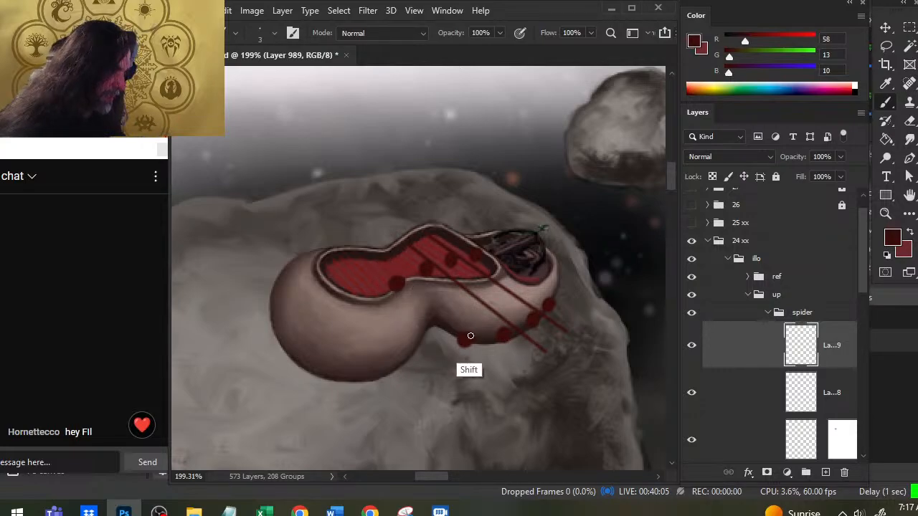
shift+click(509, 367)
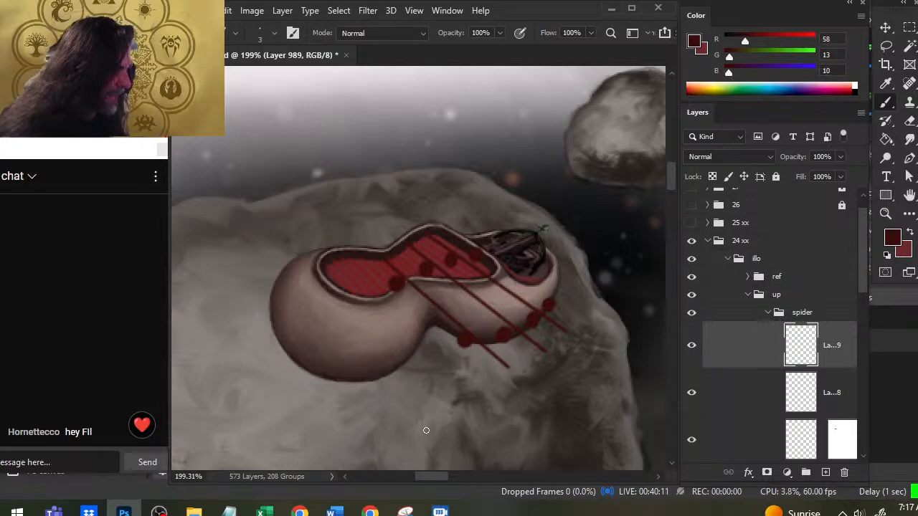
Step: Nudge the leftmost upper dot slightly right on the dots layer and delete the guide-line layer
key(l)
drag(414, 275, 398, 288)
key(v)
key(ctrl+z)
click(760, 392)
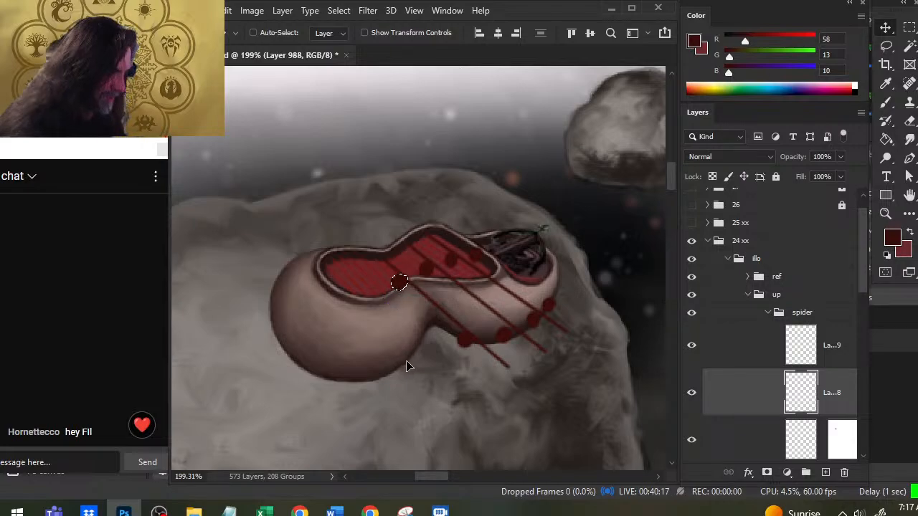
key(l)
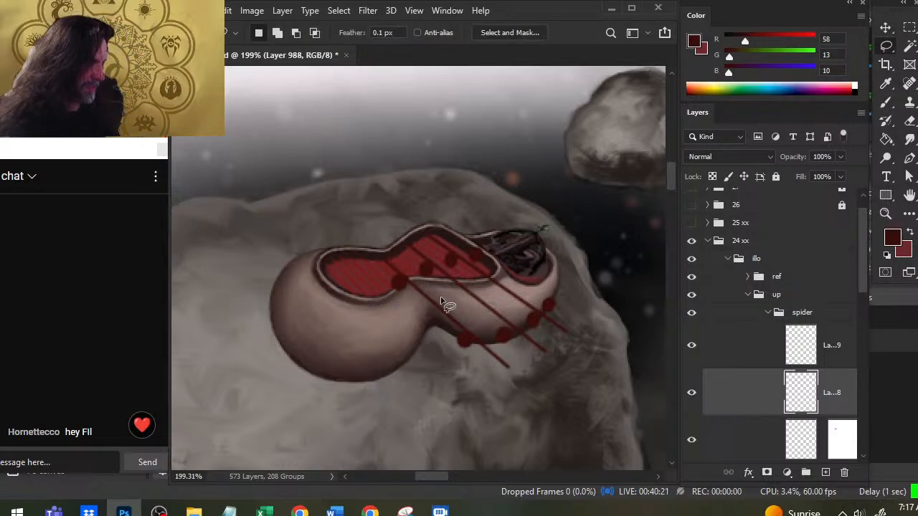
click(730, 362)
key(Delete)
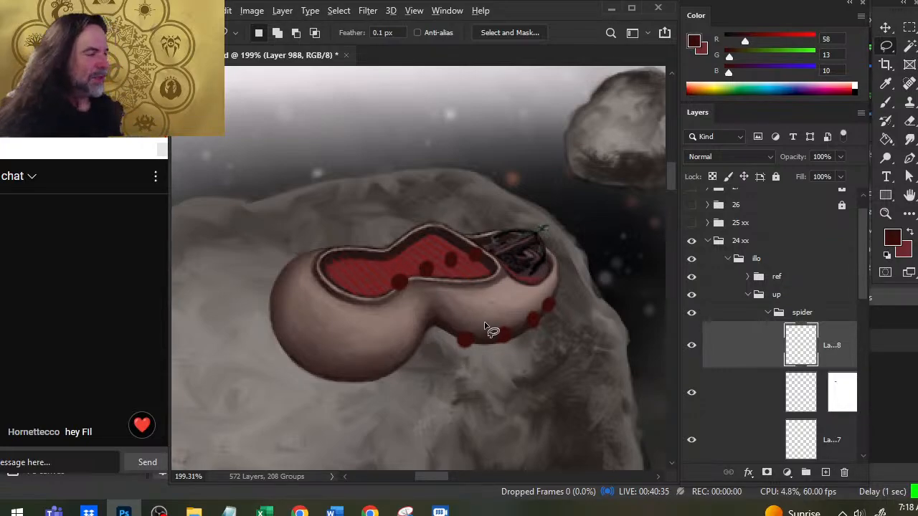
Step: Examine the top and side spider ship reference drawings and compare them with the asteroid illustration
key(z)
drag(527, 326, 441, 301)
mouse_move(392, 206)
mouse_down()
mouse_move(438, 342)
mouse_move(426, 343)
mouse_up()
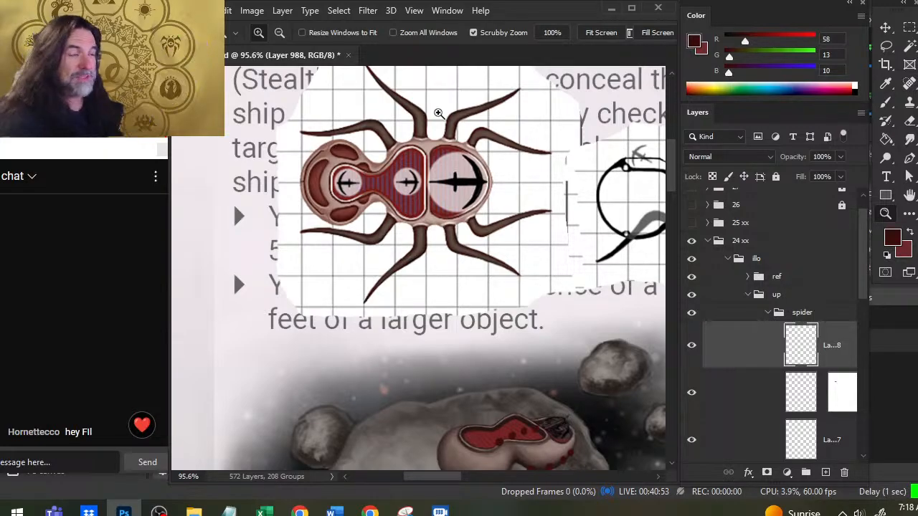
drag(492, 174, 481, 260)
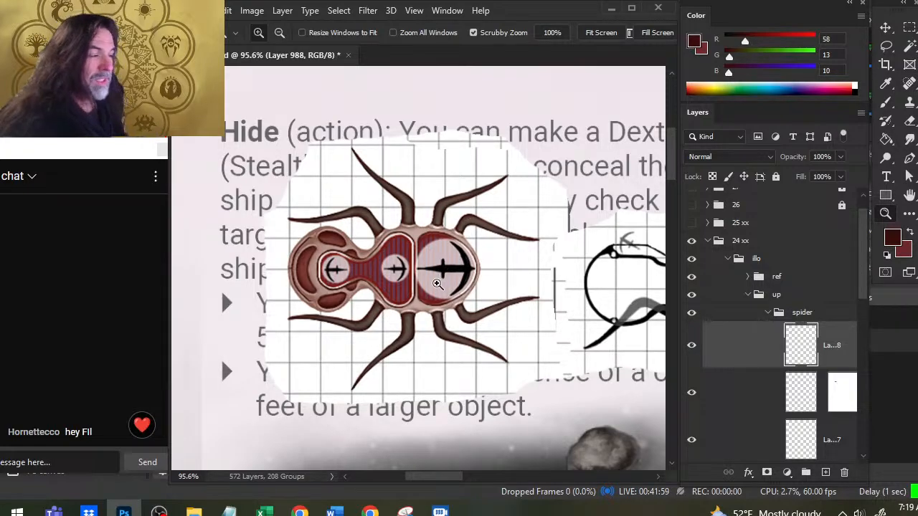
scroll(527, 307, down, 2)
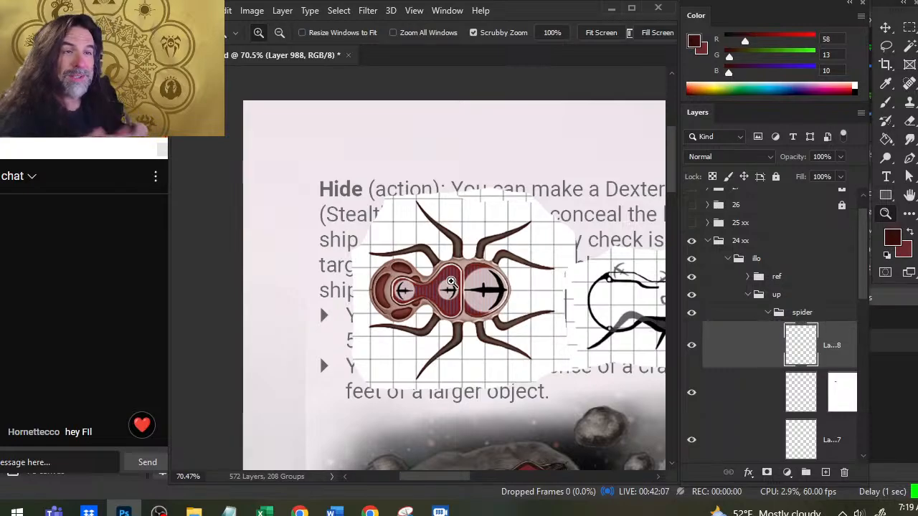
drag(645, 345, 479, 266)
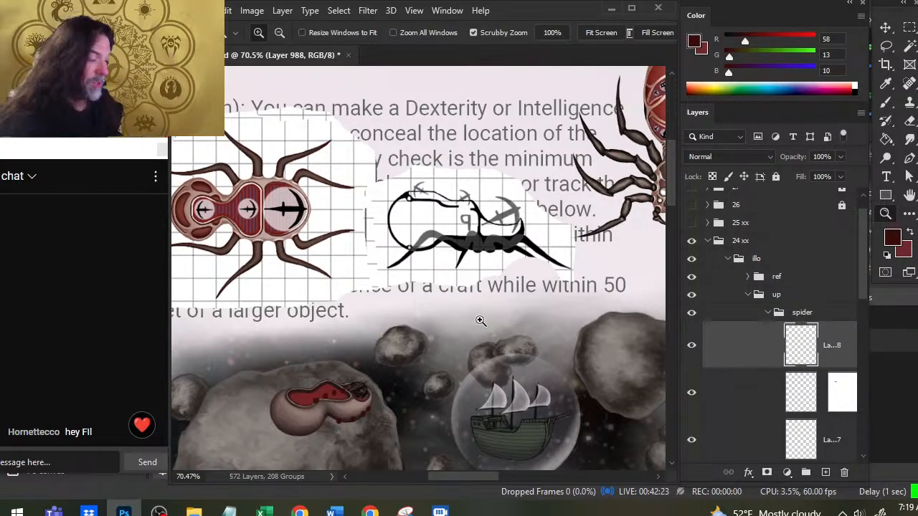
drag(537, 320, 405, 191)
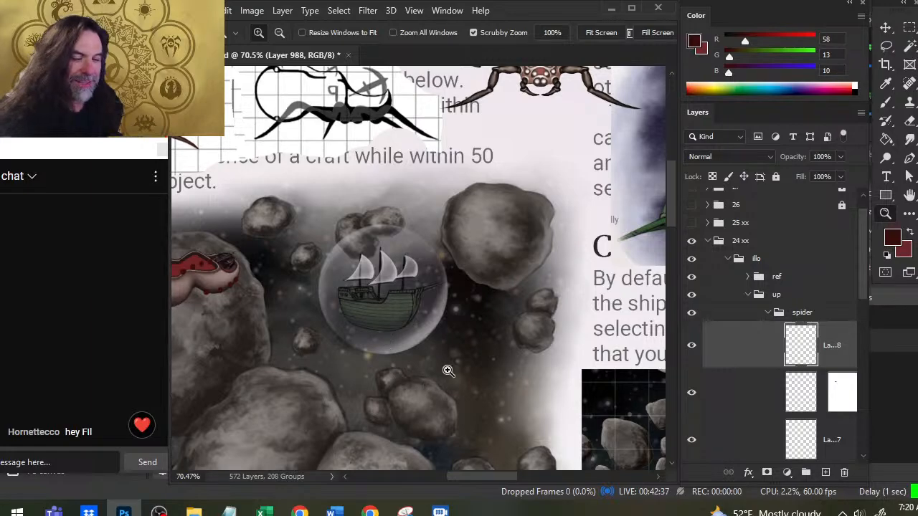
drag(446, 370, 383, 360)
drag(411, 326, 493, 272)
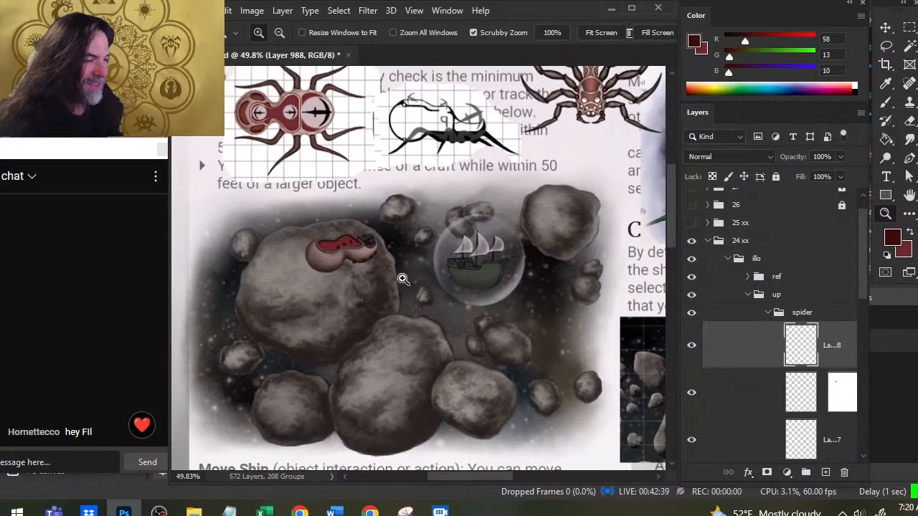
drag(312, 238, 448, 329)
drag(551, 350, 459, 351)
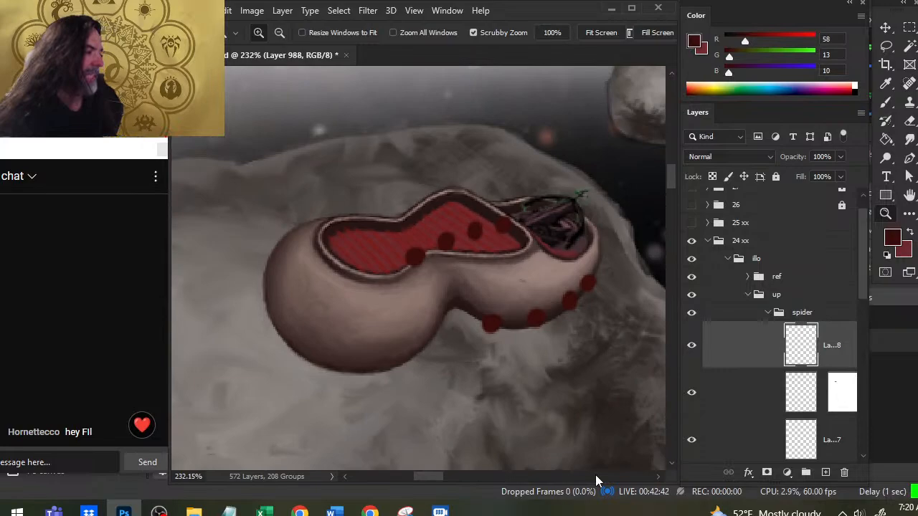
Step: Select the upper row of dots on the dots layer, scale it to 95.10%, shift it slightly up and clear the selection
click(721, 441)
click(710, 364)
key(l)
mouse_move(487, 218)
mouse_down()
mouse_move(337, 244)
mouse_move(431, 232)
mouse_up()
right_click(458, 203)
click(544, 336)
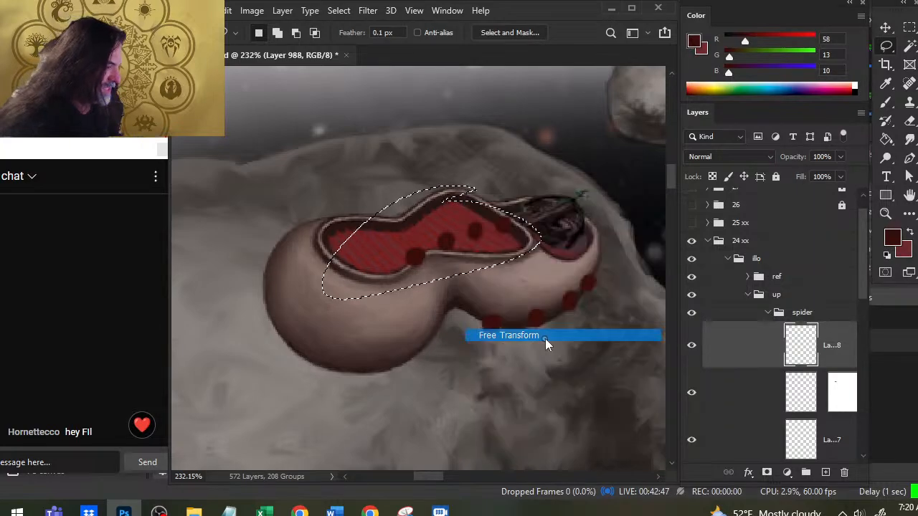
drag(322, 184, 328, 190)
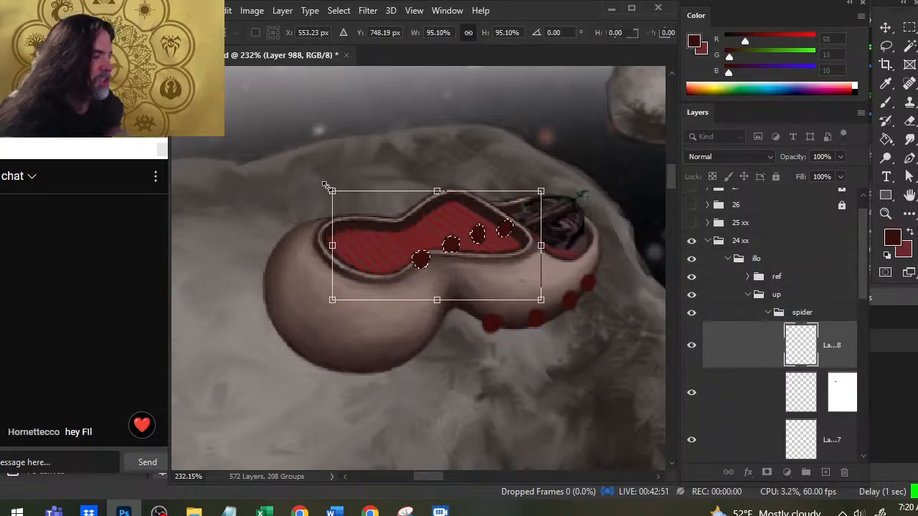
key(Return)
key(v)
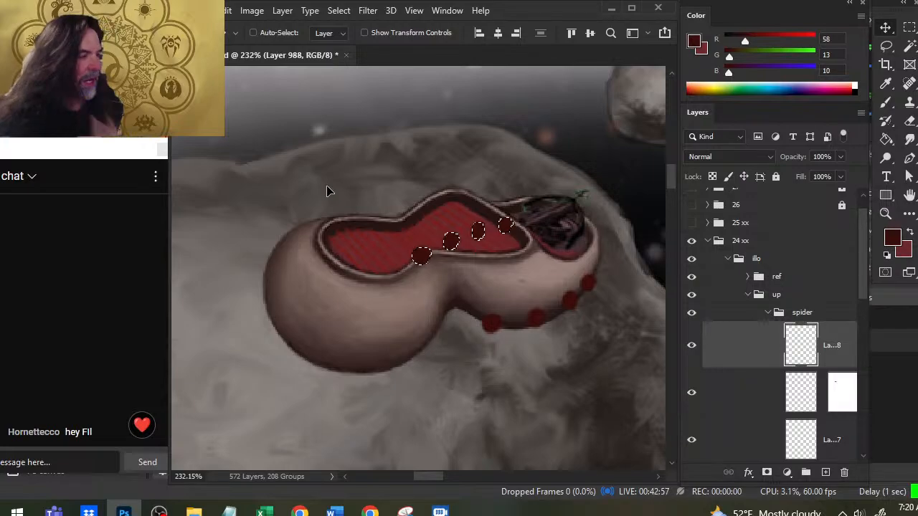
key(l)
key(z)
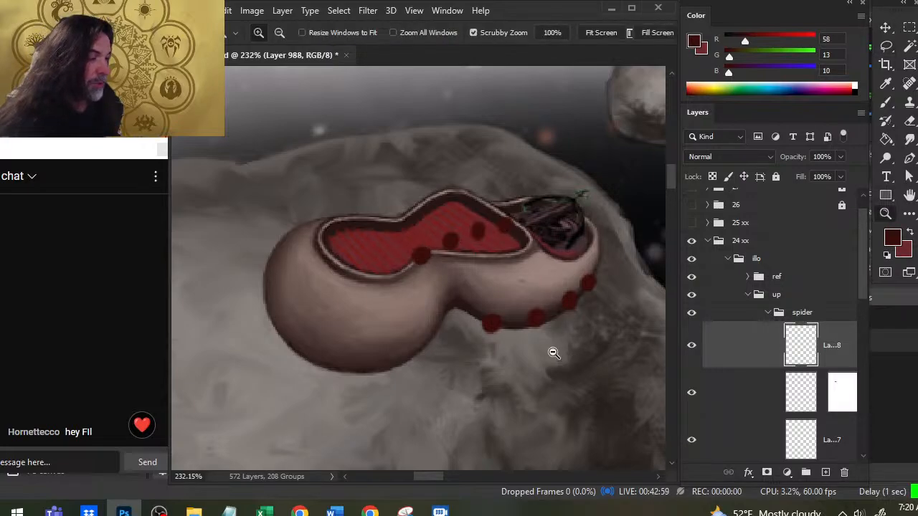
drag(550, 350, 518, 393)
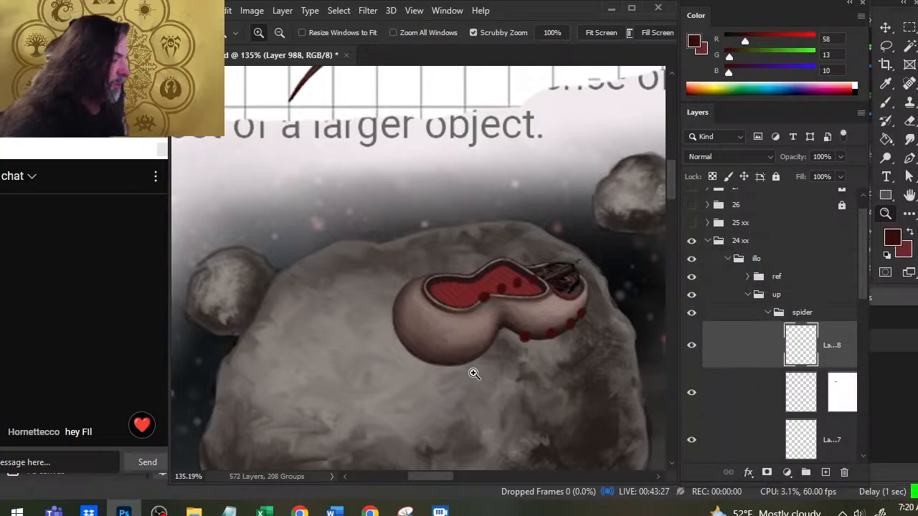
Step: Add a new layer above the dots layer and paint a dark red 9 px stroke from the leftmost upper dot across the red panel
drag(520, 358, 522, 365)
click(825, 472)
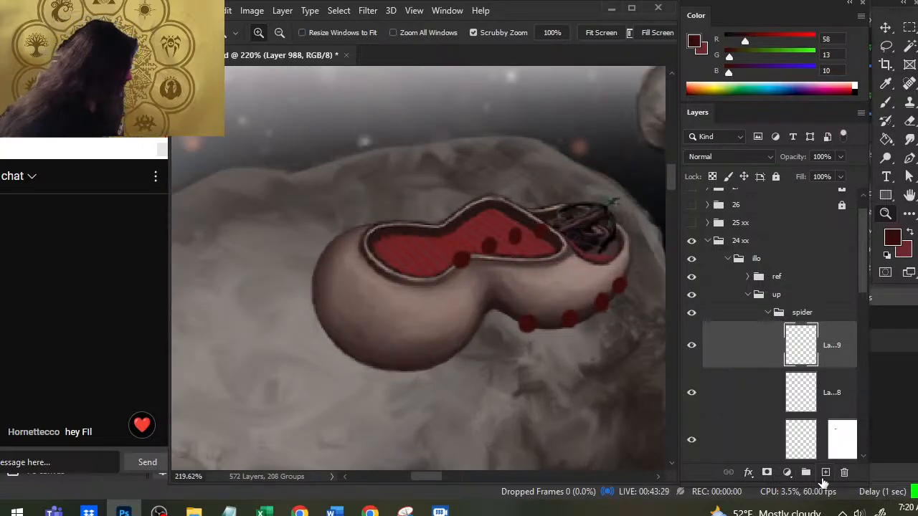
key(b)
key(bracketright)
key(bracketright)
key(bracketright)
key(bracketright)
key(bracketright)
key(bracketright)
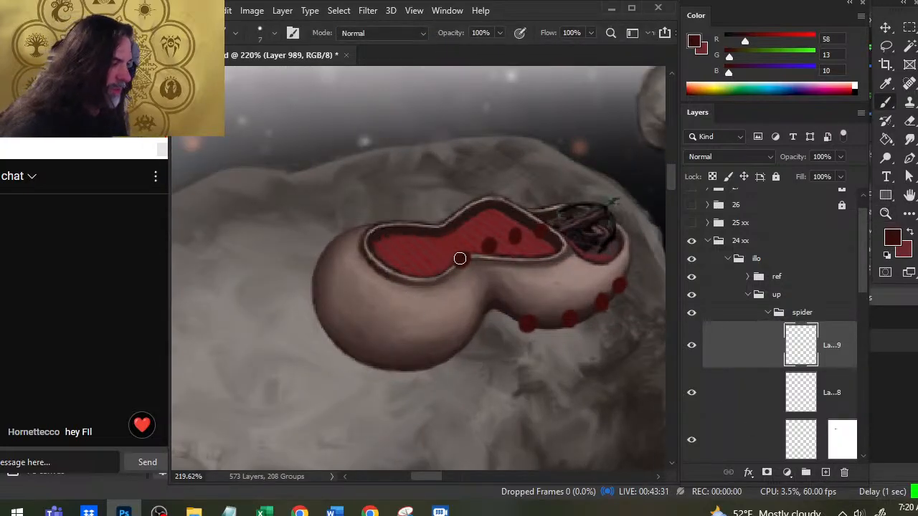
drag(462, 260, 428, 245)
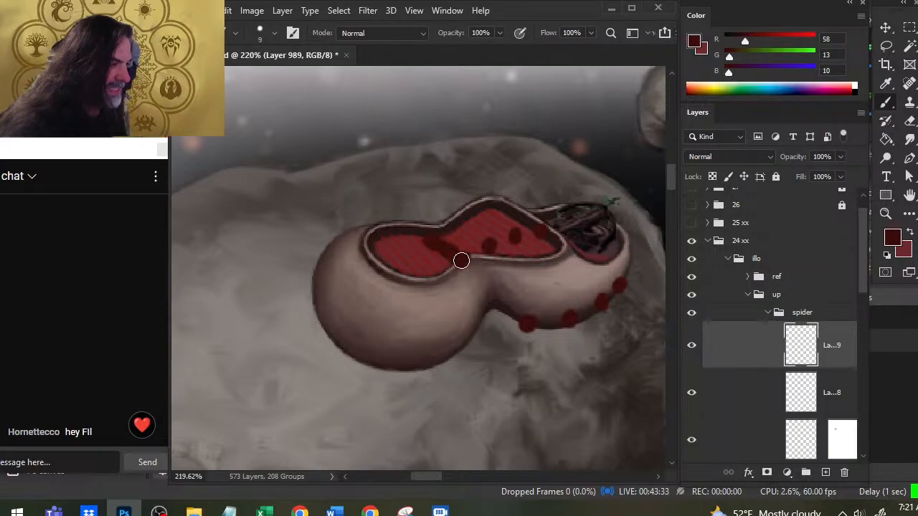
Step: Move the ref group down so the top-view spider drawing sits just above the ship on the asteroid
key(z)
drag(502, 254, 433, 255)
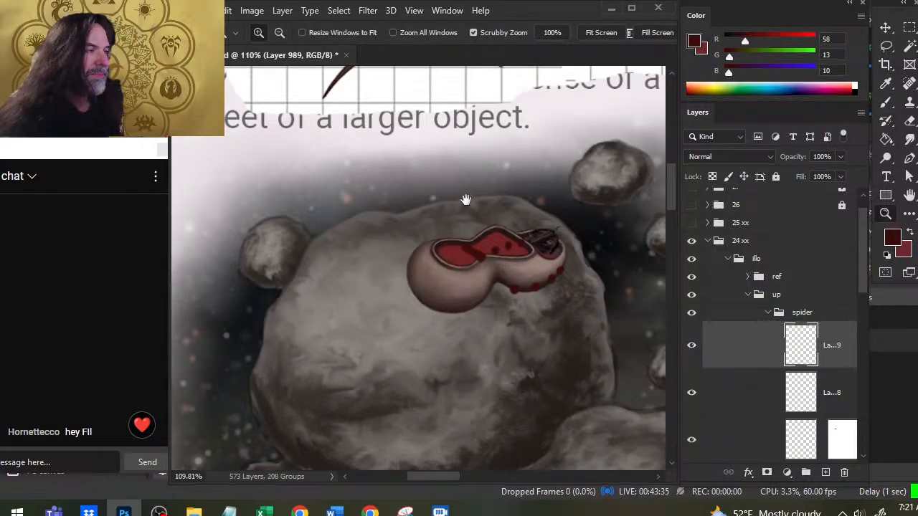
drag(457, 152, 484, 206)
click(723, 278)
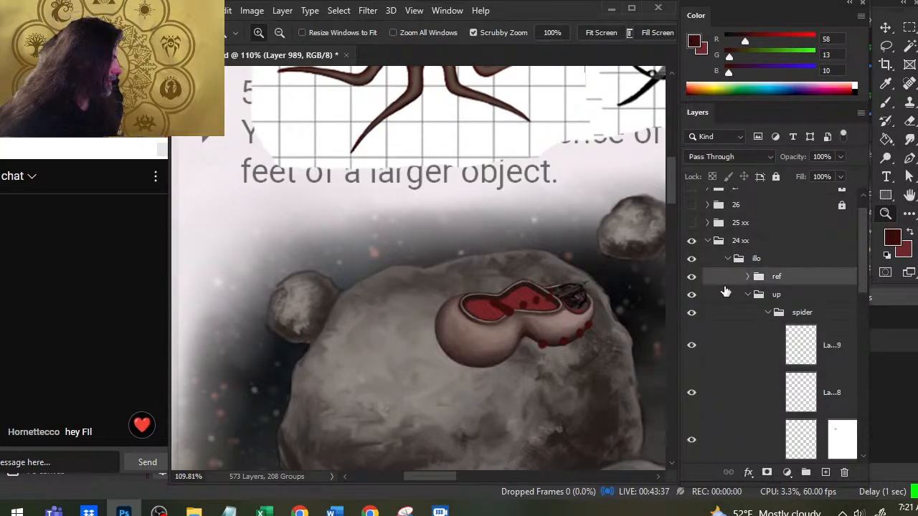
key(v)
mouse_move(543, 180)
mouse_down()
mouse_move(502, 271)
mouse_move(515, 289)
mouse_up()
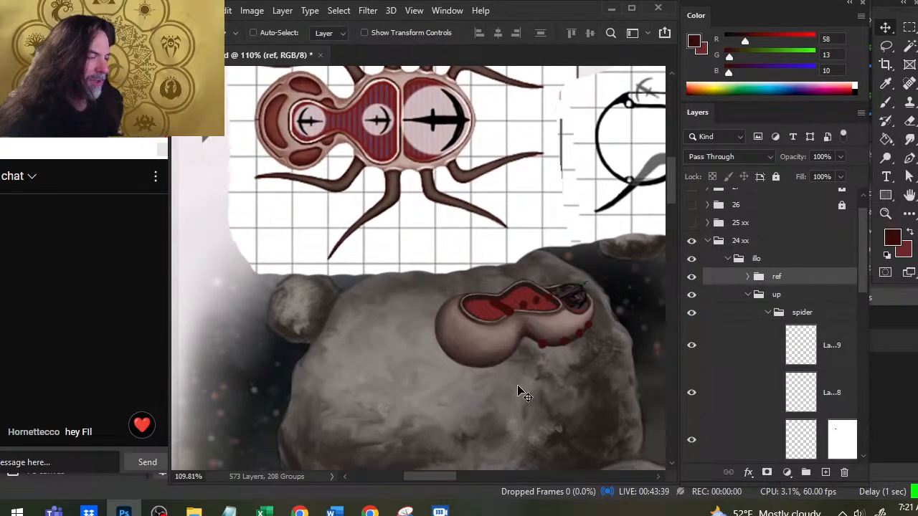
scroll(516, 318, down, 3)
Step: Erase the stroke across the red panel on the newly added layer above the dots
key(e)
click(479, 254)
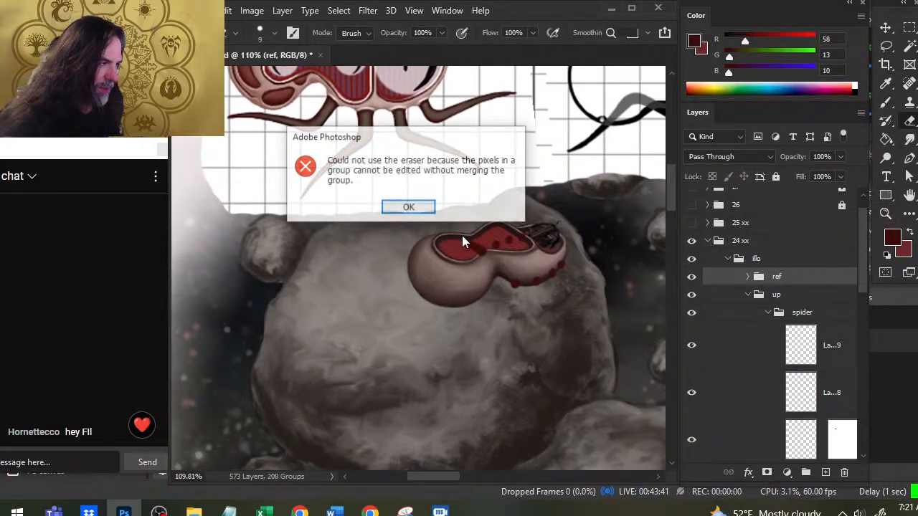
key(Return)
click(746, 345)
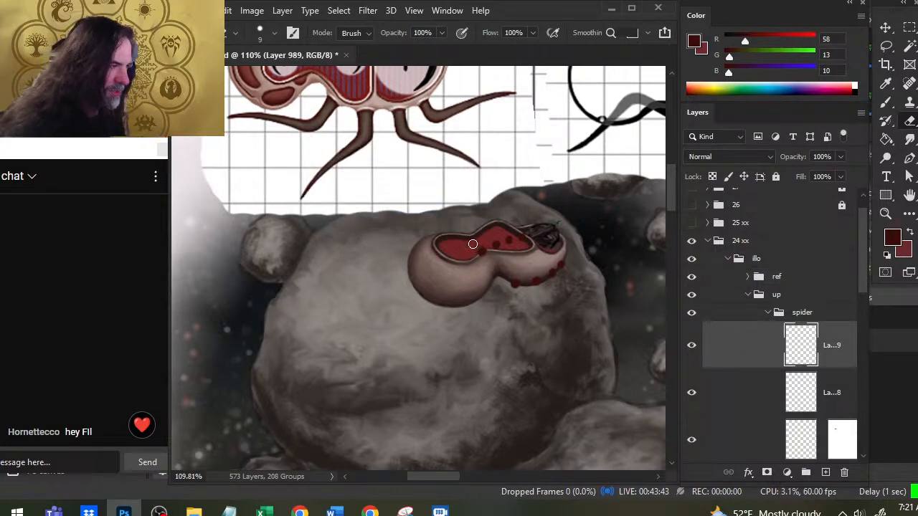
key(b)
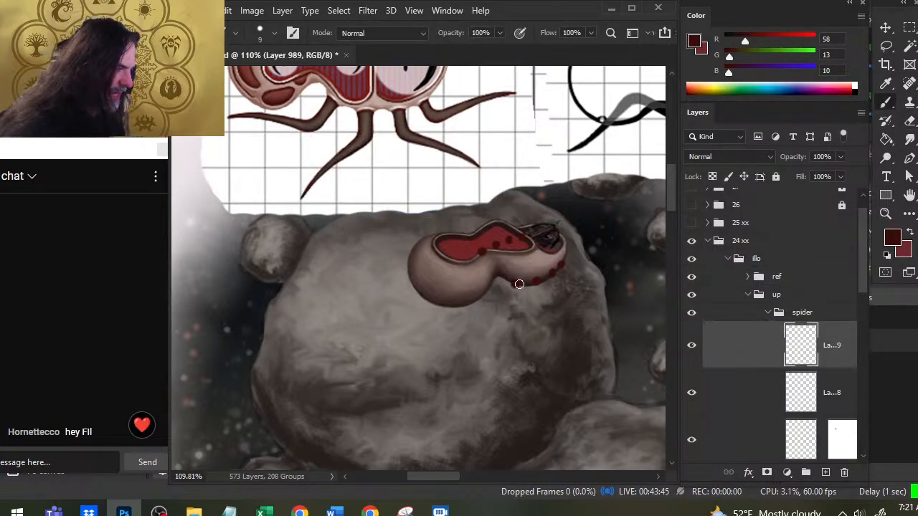
mouse_move(497, 281)
mouse_down()
mouse_move(458, 316)
mouse_move(503, 303)
mouse_move(509, 281)
mouse_up()
key(e)
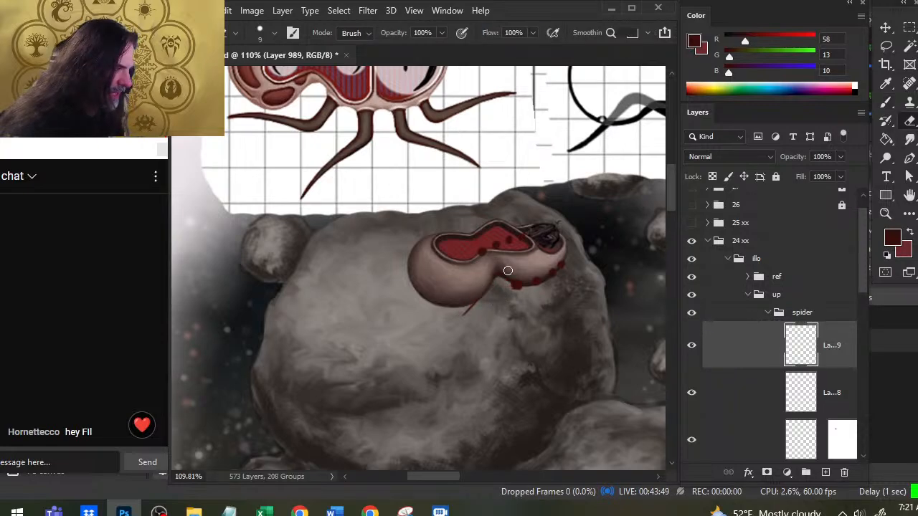
Step: Paint four dark red legs outward from the four lower dots with a 9 px brush, following the reference legs
key(b)
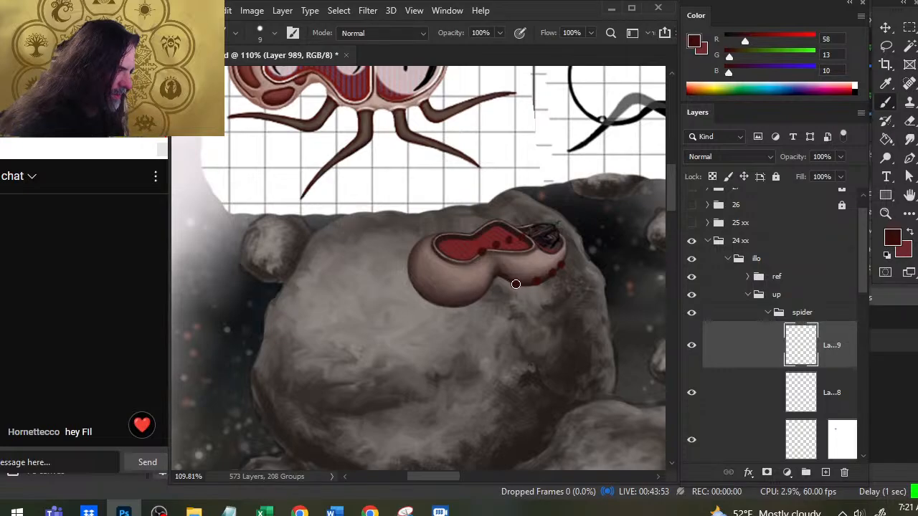
mouse_move(518, 285)
mouse_down()
mouse_move(471, 309)
mouse_move(460, 328)
mouse_move(484, 301)
mouse_move(444, 356)
mouse_up()
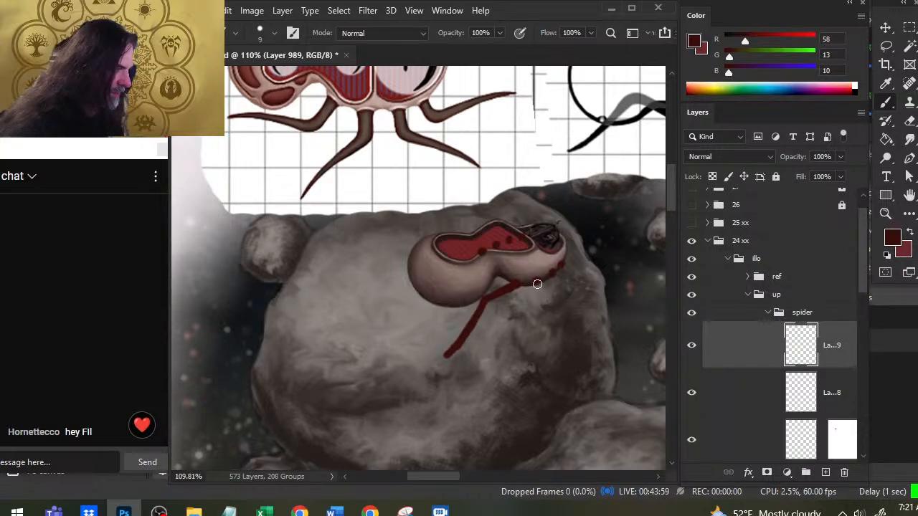
mouse_move(539, 282)
mouse_down()
mouse_move(546, 299)
mouse_move(541, 293)
mouse_move(520, 356)
mouse_up()
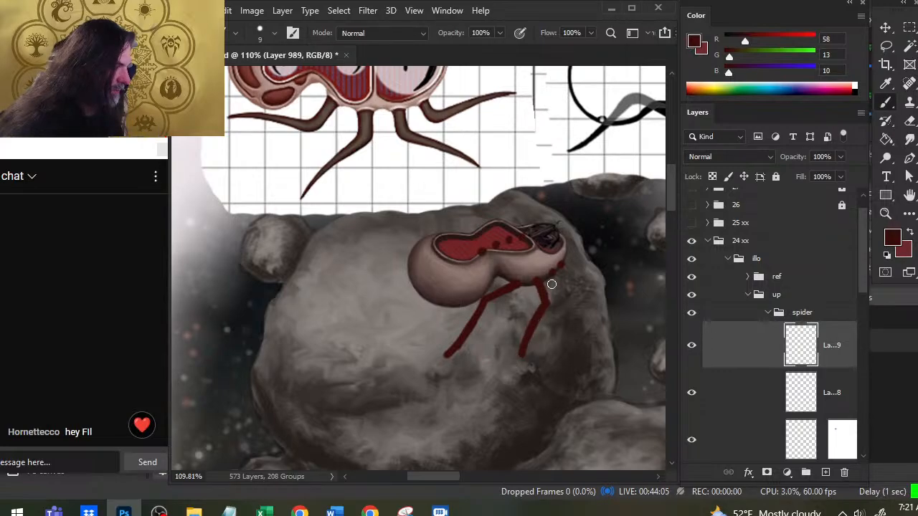
mouse_move(557, 279)
mouse_down()
mouse_move(553, 268)
mouse_move(591, 328)
mouse_up()
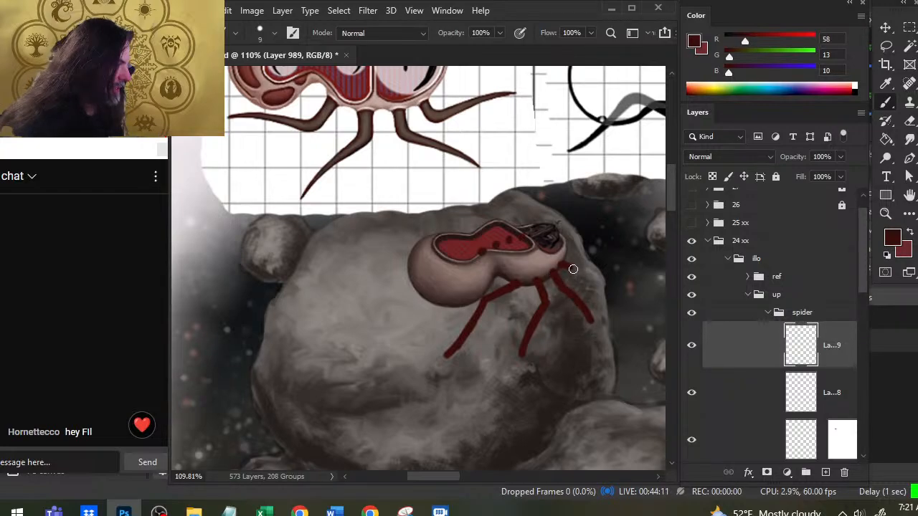
drag(567, 268, 600, 273)
Step: Taper the leg tips with the eraser and repaint the lower segment of the leftmost leg down to a thin point
key(e)
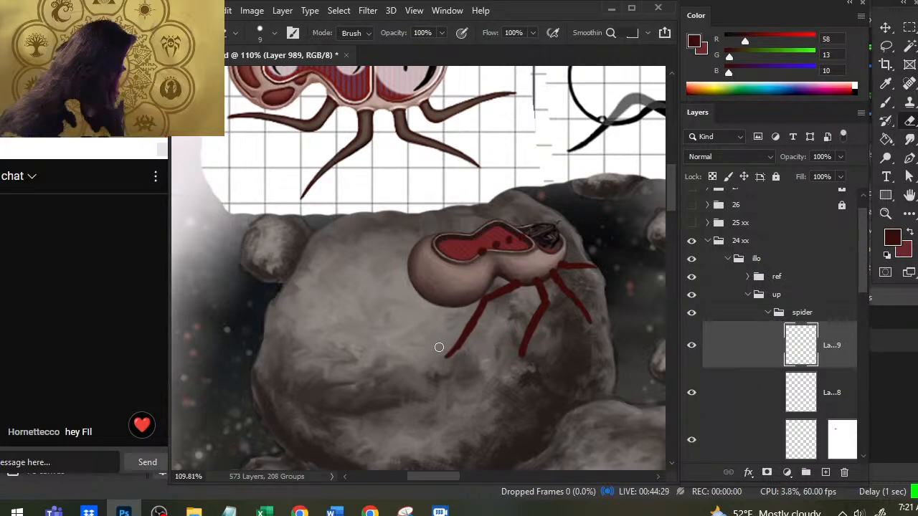
key(b)
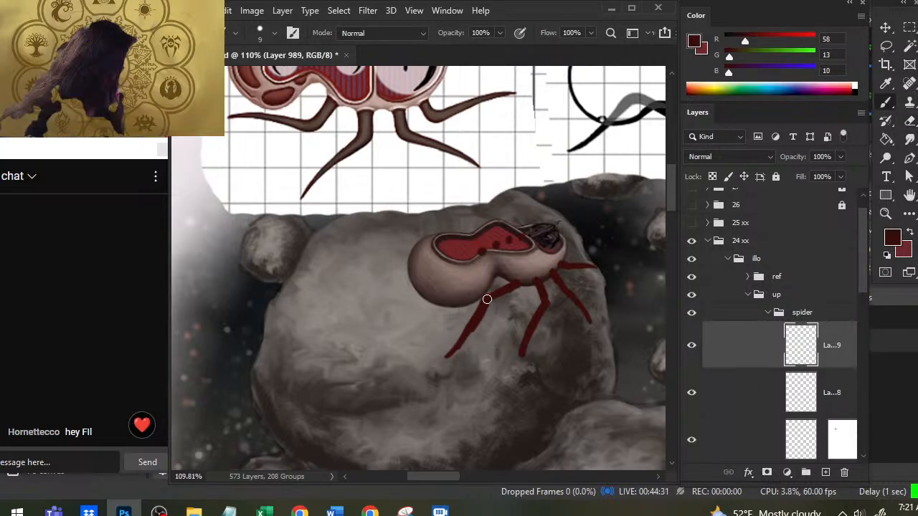
key(e)
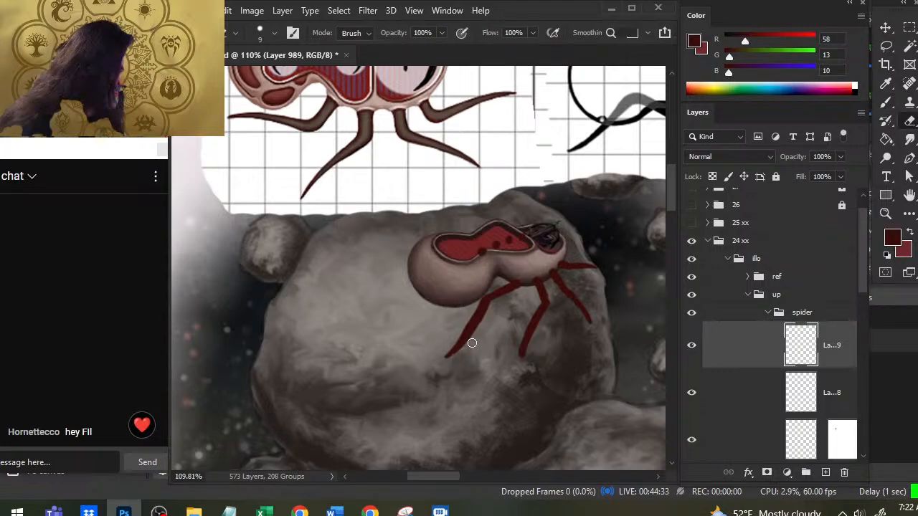
key(b)
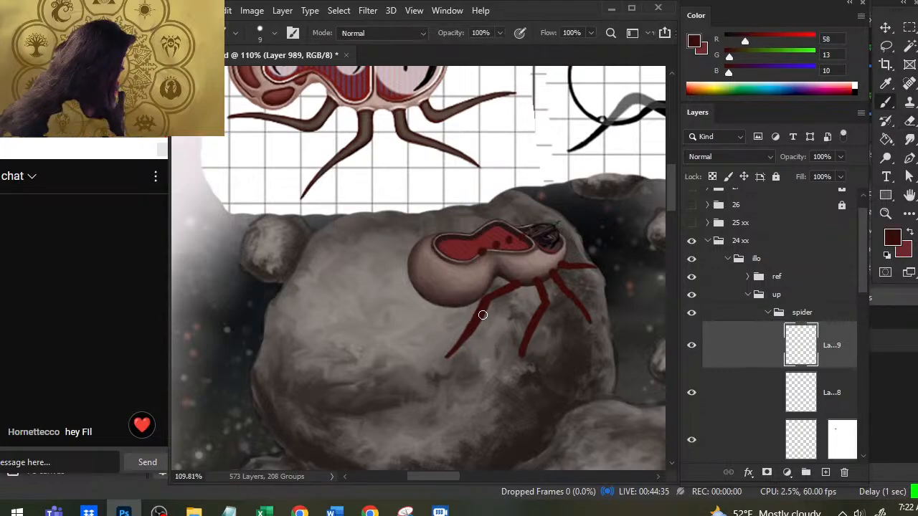
drag(483, 315, 444, 362)
key(e)
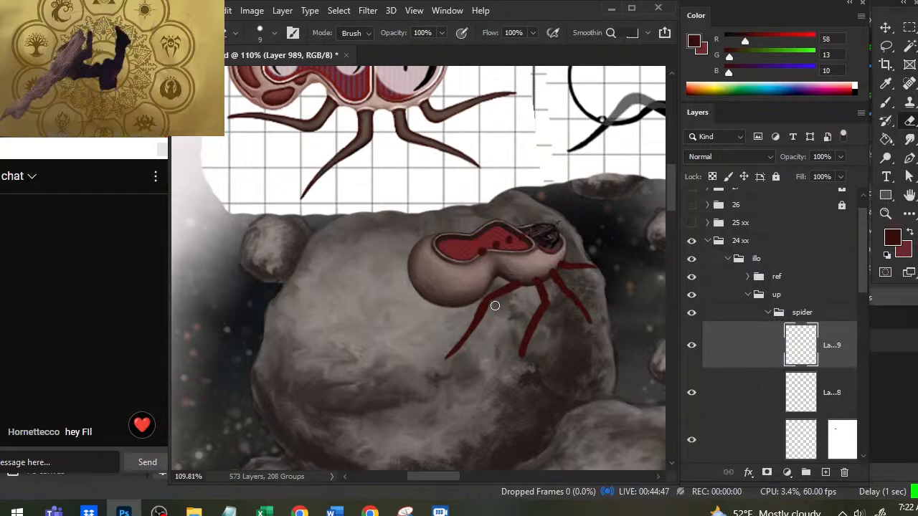
Step: Reshape the leftmost leg's upper segment and knee, alternating small 7 and 6 px brush strokes with the eraser
key(b)
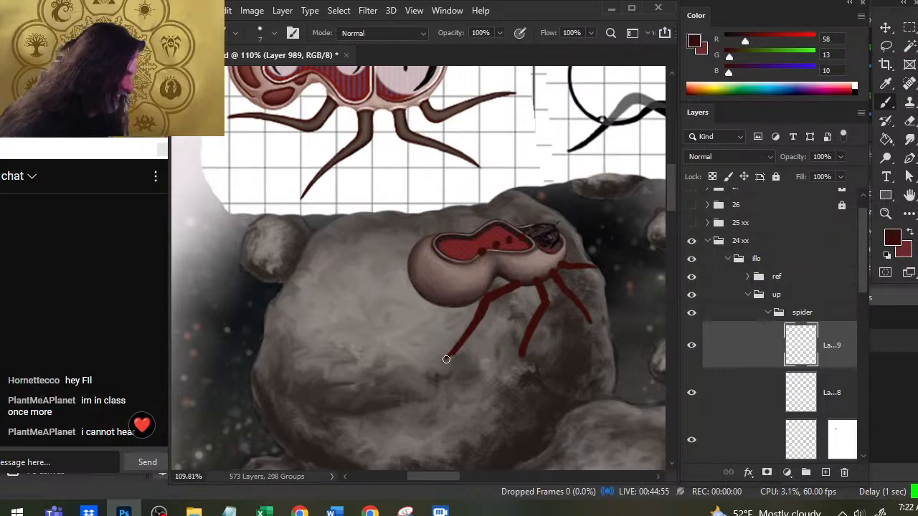
key(e)
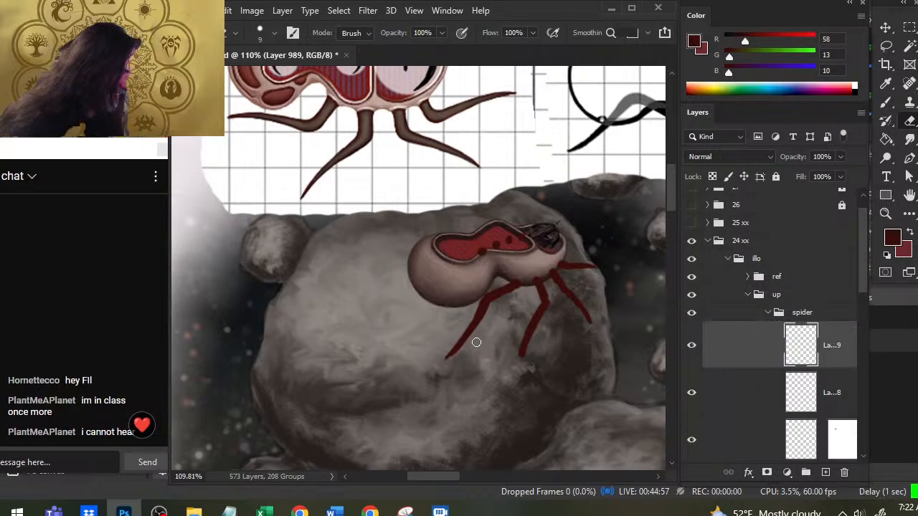
key(b)
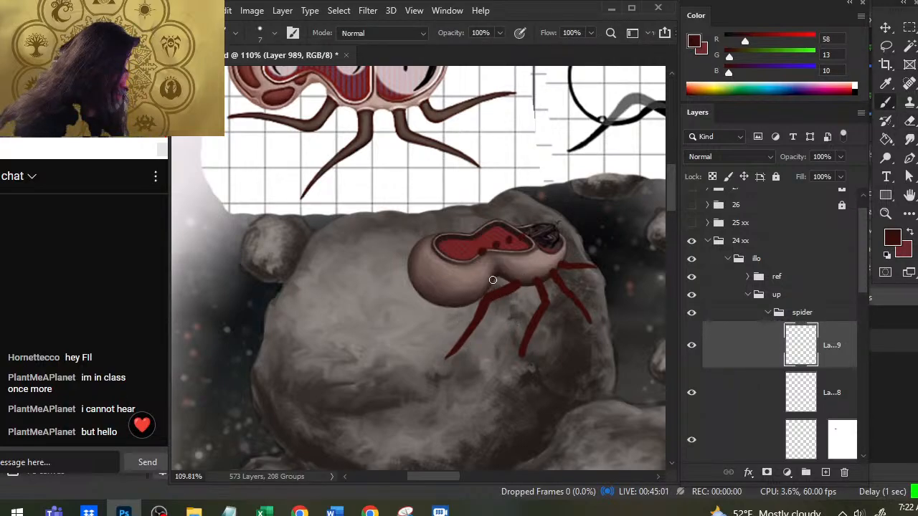
key(e)
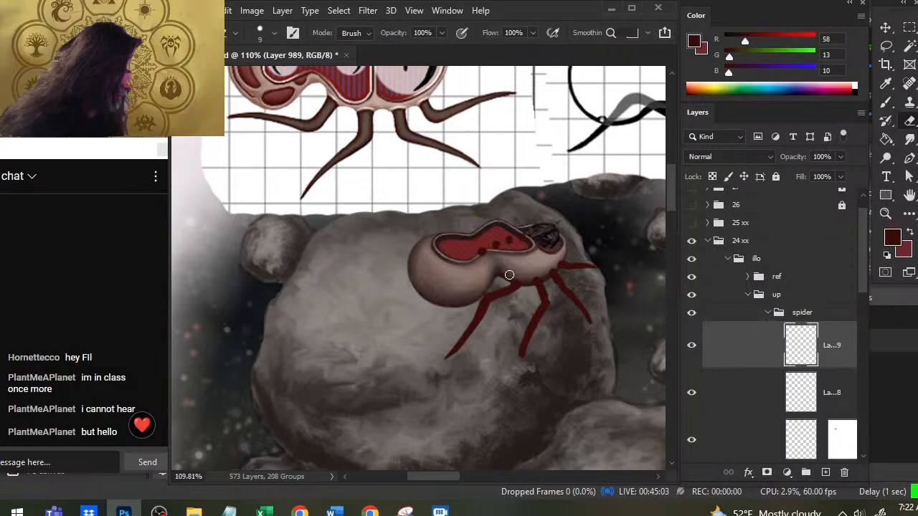
key(b)
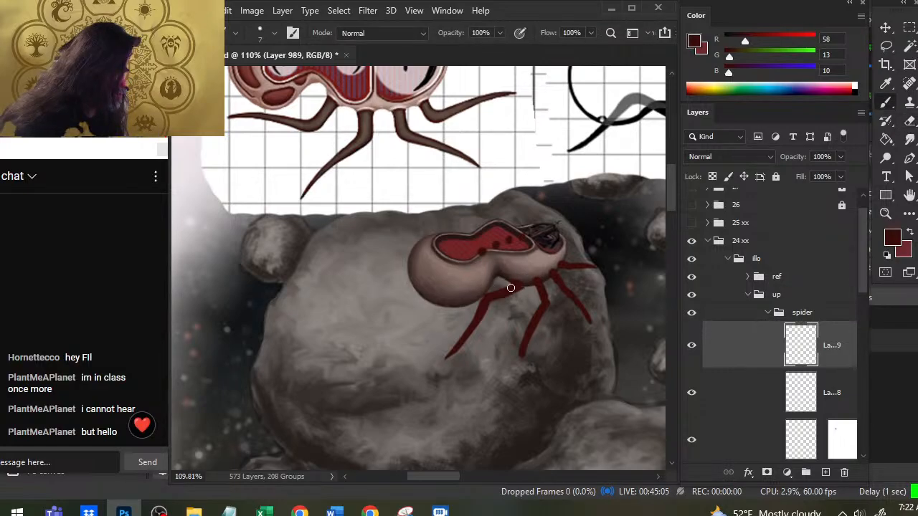
key(e)
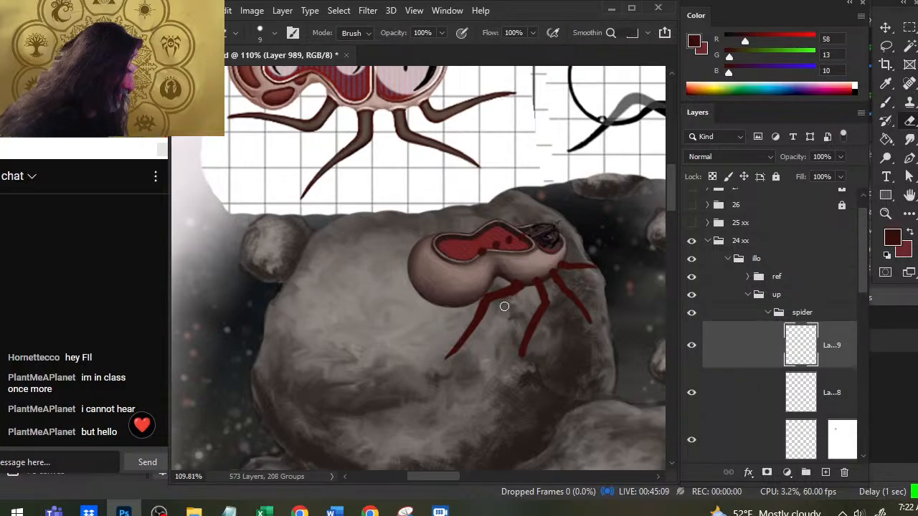
key(b)
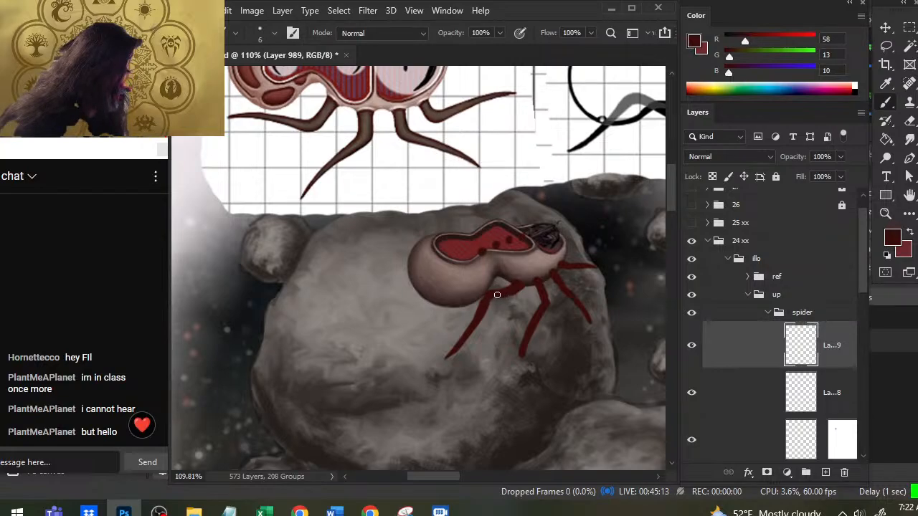
key(e)
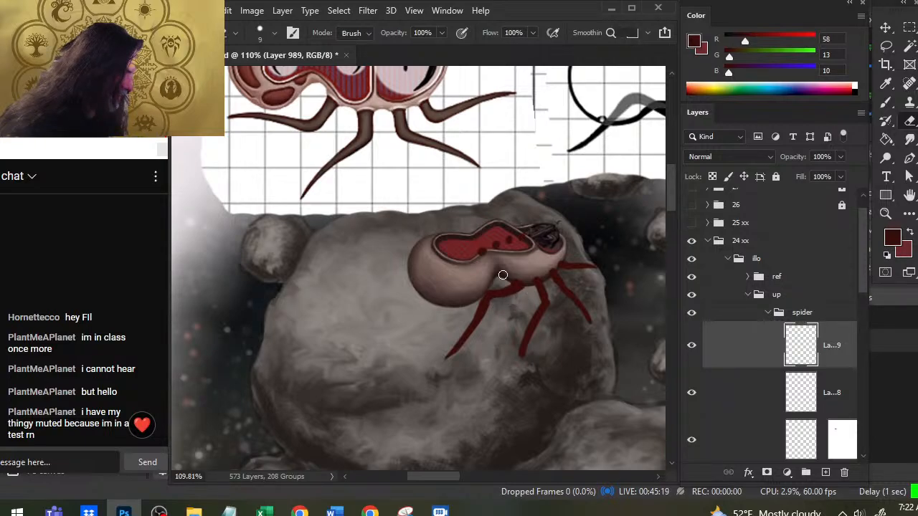
Step: Refine the leftmost leg's knee and lower segment, alternating 5 px dark red brush strokes with the 9 px eraser
key(b)
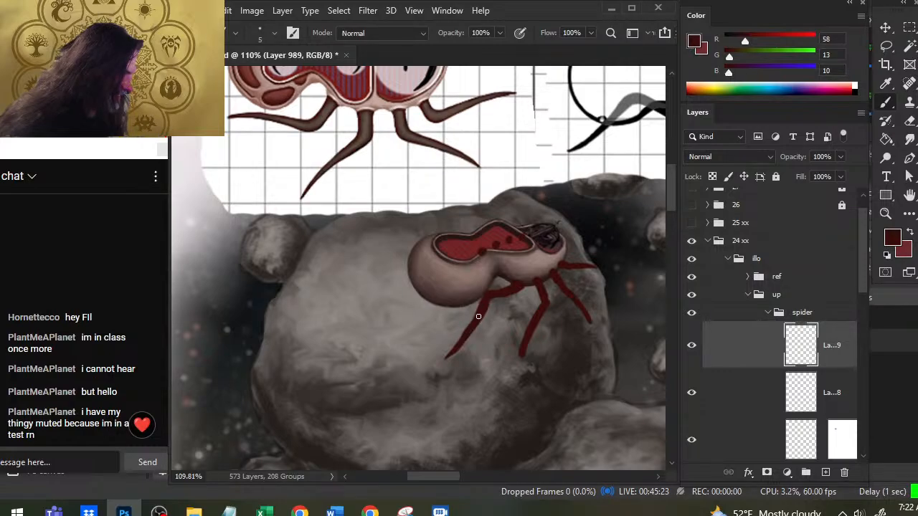
key(e)
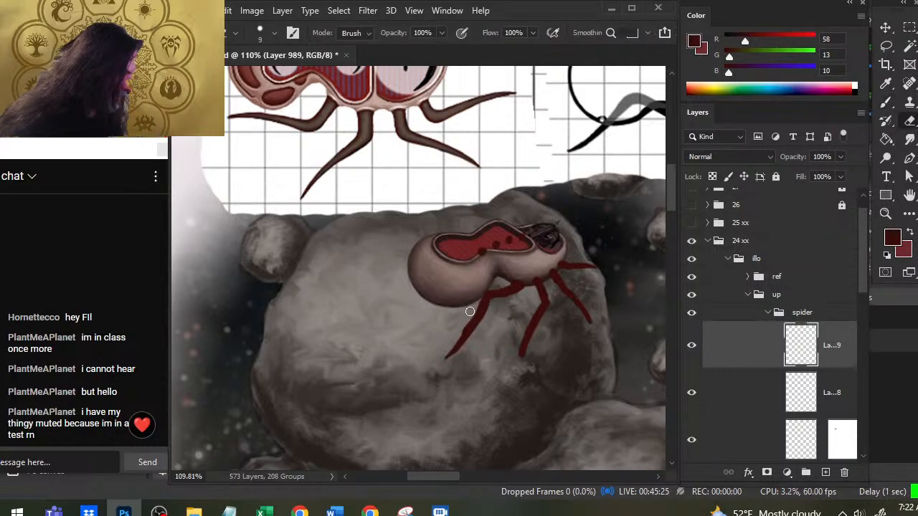
drag(454, 336, 442, 353)
key(b)
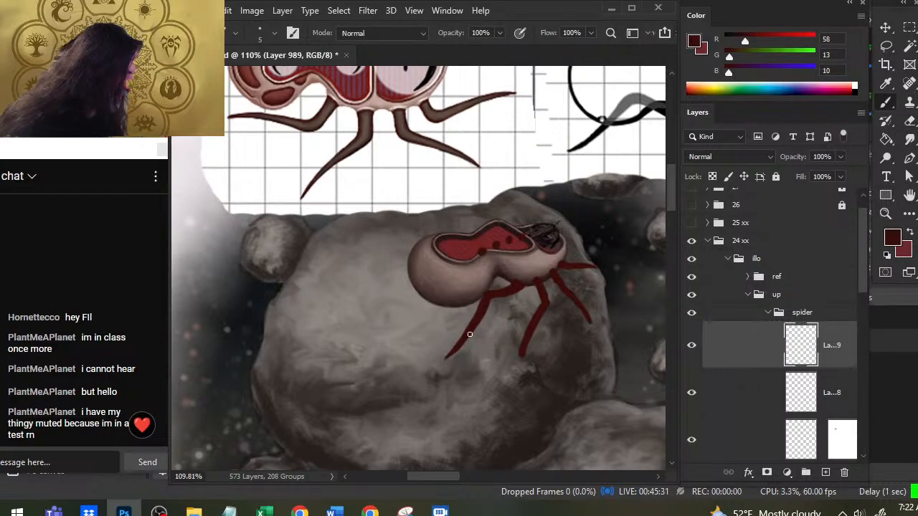
key(e)
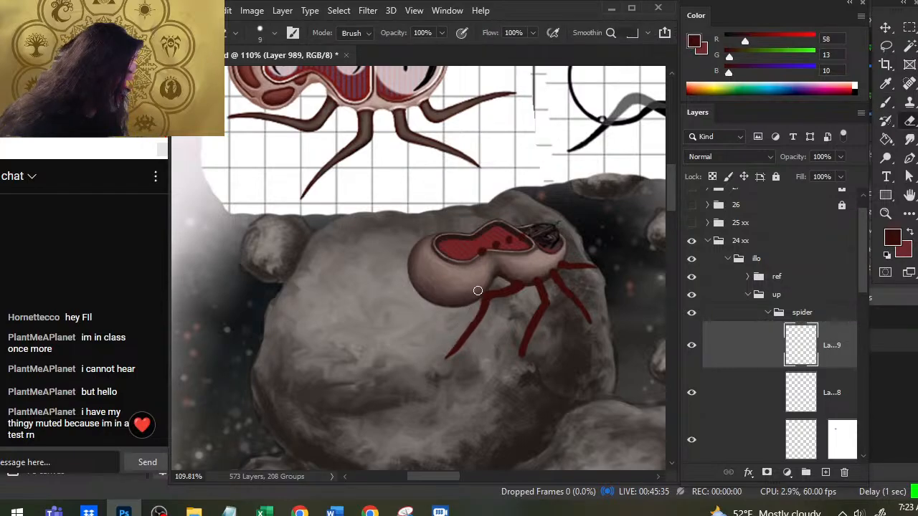
key(b)
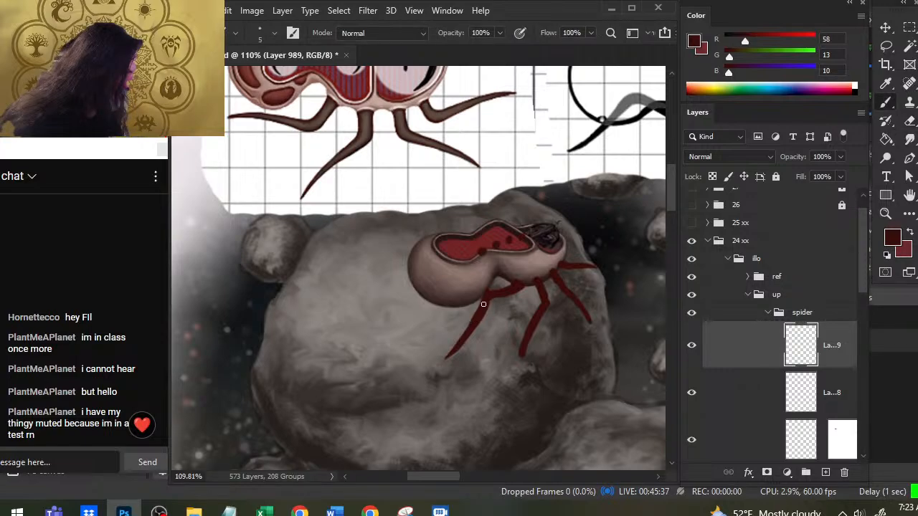
key(e)
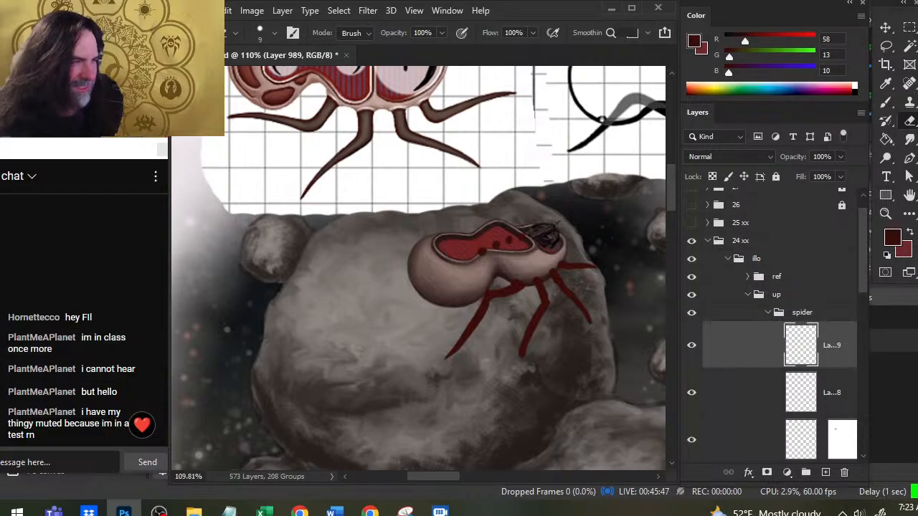
Step: Handwrite the note "PLANT- SOUND IS GOOD HERE." in dark red on the asteroid beside the spider, using the 5 px brush
key(b)
drag(287, 290, 291, 331)
mouse_move(287, 290)
mouse_down()
mouse_move(309, 289)
mouse_move(324, 323)
mouse_move(348, 321)
mouse_up()
mouse_move(320, 307)
mouse_down()
mouse_move(375, 280)
mouse_move(380, 311)
mouse_up()
mouse_move(366, 272)
mouse_down()
mouse_move(391, 270)
mouse_move(401, 295)
mouse_up()
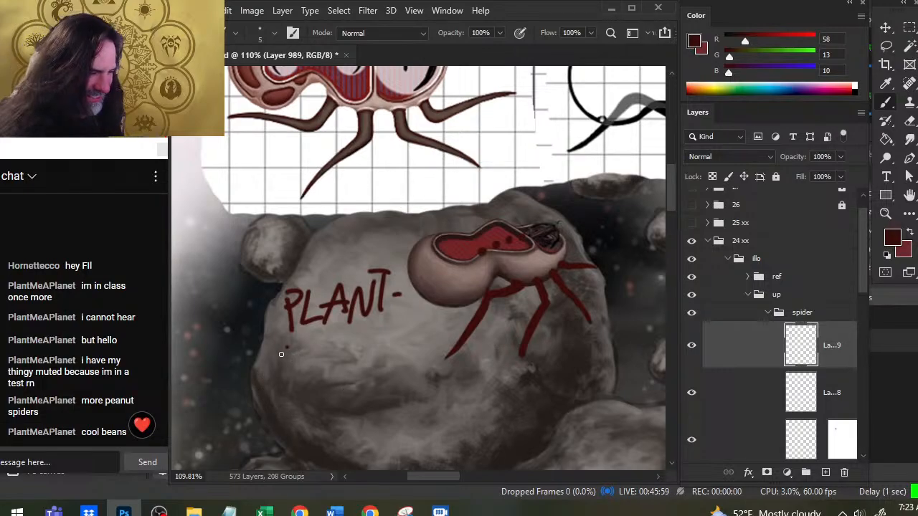
mouse_move(294, 347)
mouse_down()
mouse_move(280, 370)
mouse_move(343, 337)
mouse_move(373, 351)
mouse_move(353, 364)
mouse_up()
drag(298, 374, 320, 373)
mouse_move(313, 376)
mouse_down()
mouse_move(312, 401)
mouse_move(329, 396)
mouse_up()
mouse_move(348, 377)
mouse_down()
mouse_move(328, 398)
mouse_move(371, 370)
mouse_move(373, 392)
mouse_up()
mouse_move(393, 376)
mouse_down()
mouse_move(411, 372)
mouse_move(420, 396)
mouse_up()
drag(420, 362, 423, 394)
drag(333, 421, 333, 449)
mouse_move(335, 432)
mouse_down()
mouse_move(357, 429)
mouse_move(358, 452)
mouse_up()
mouse_move(373, 414)
mouse_down()
mouse_move(370, 443)
mouse_move(389, 439)
mouse_up()
mouse_move(373, 416)
mouse_down()
mouse_move(395, 412)
mouse_move(387, 421)
mouse_up()
mouse_move(397, 408)
mouse_down()
mouse_move(396, 439)
mouse_move(401, 429)
mouse_up()
drag(405, 428, 429, 437)
mouse_move(430, 421)
mouse_down()
mouse_move(442, 420)
mouse_move(446, 403)
mouse_up()
Step: Switch to the live stream's YouTube page in Chrome to check its sound, and return to Photoshop
key(alt+Tab)
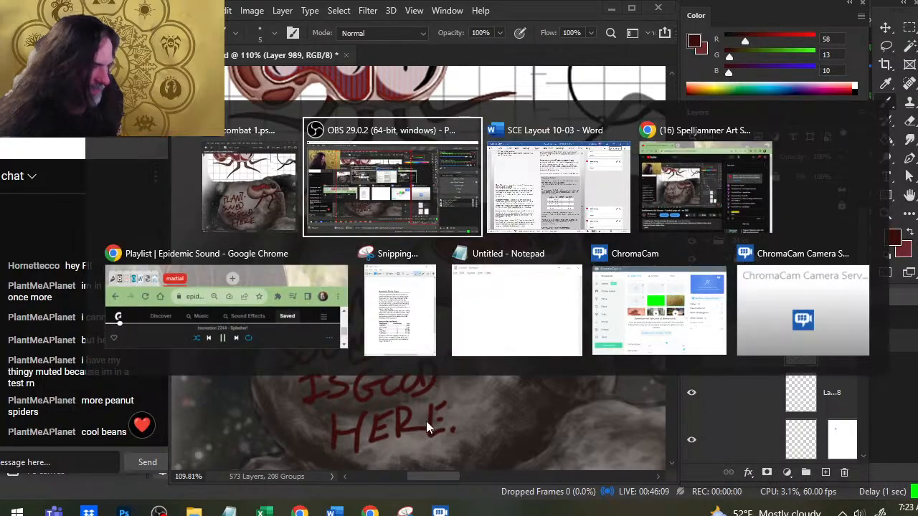
key(alt+Tab)
key(alt+Tab)
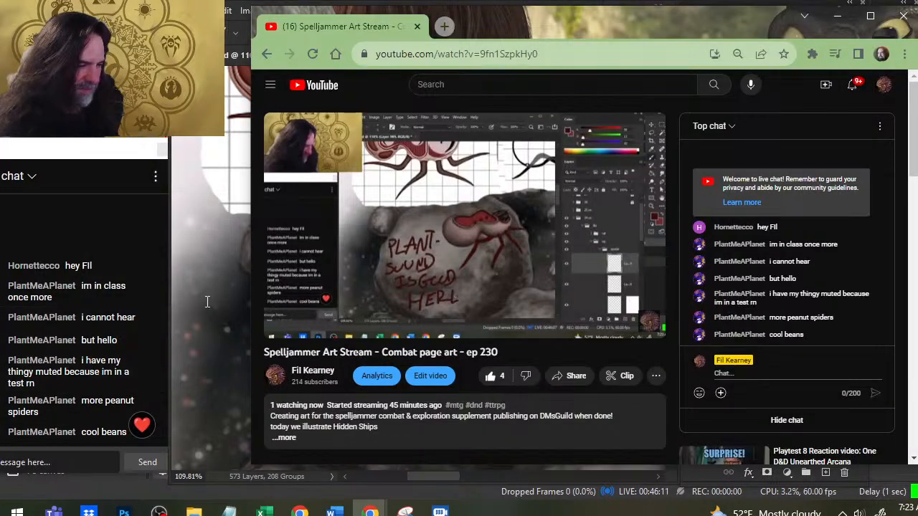
click(333, 326)
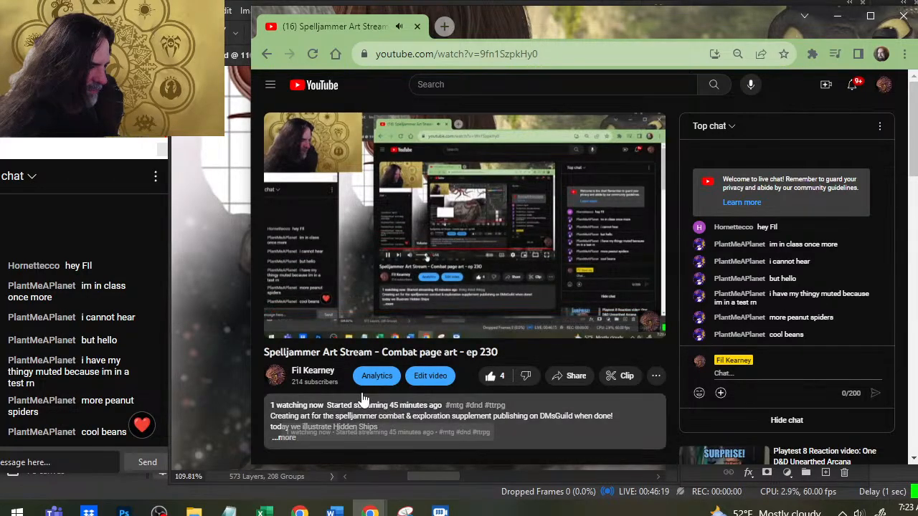
key(alt+Tab)
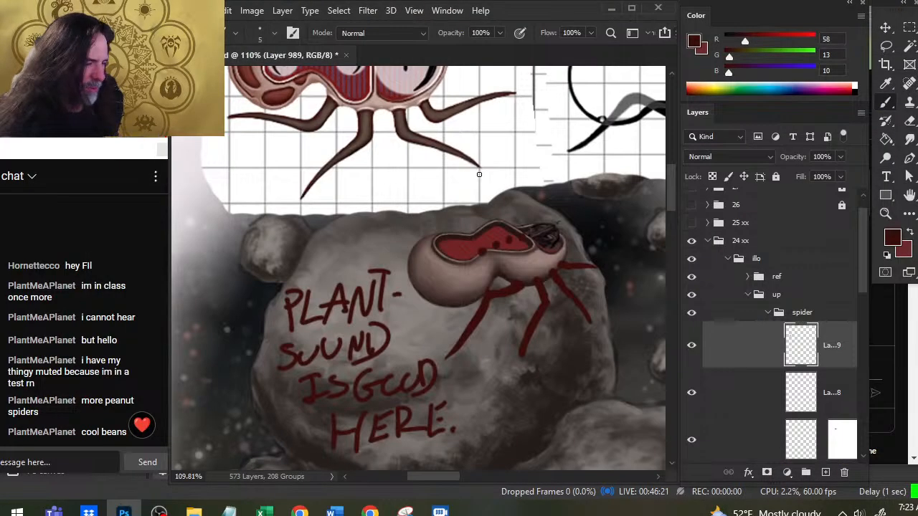
Step: Lasso the handwritten sound note on the asteroid, delete it from the legs layer and deselect
drag(481, 364, 490, 313)
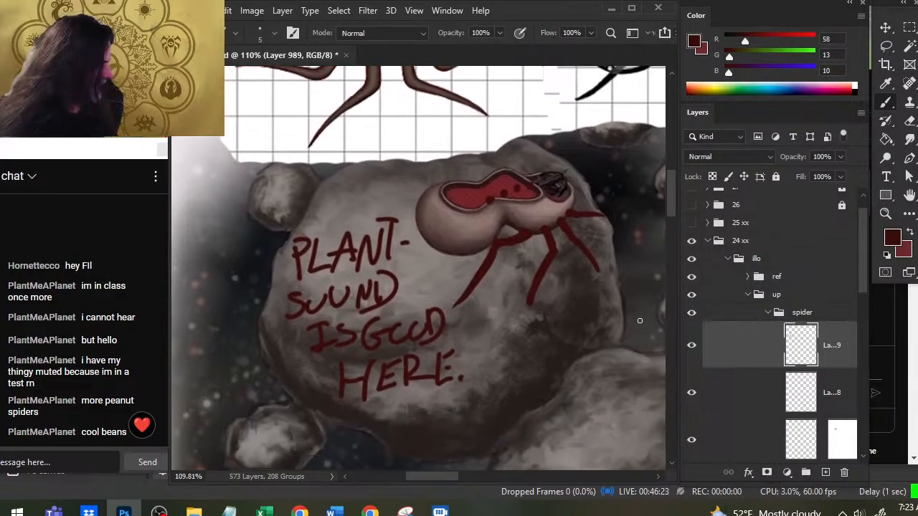
click(692, 348)
click(692, 349)
key(l)
mouse_move(347, 204)
mouse_down()
mouse_move(282, 428)
mouse_move(482, 345)
mouse_up()
drag(347, 202, 330, 197)
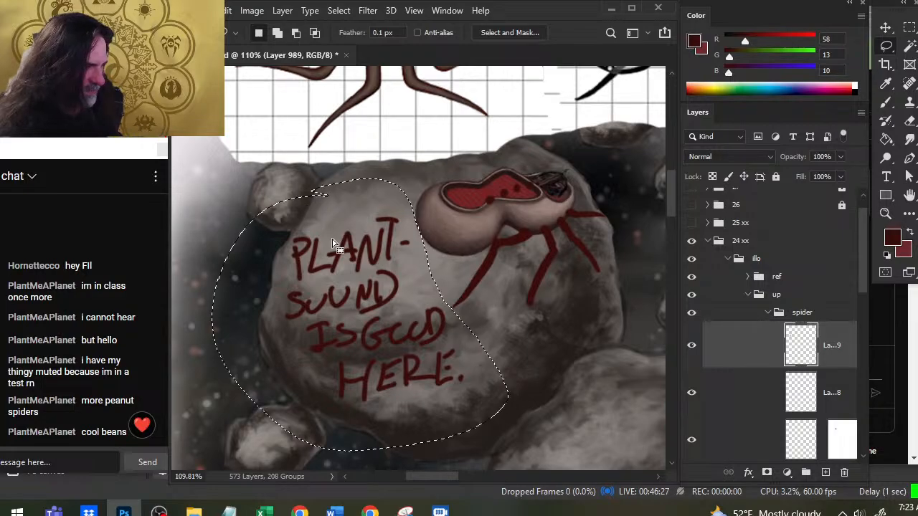
key(Delete)
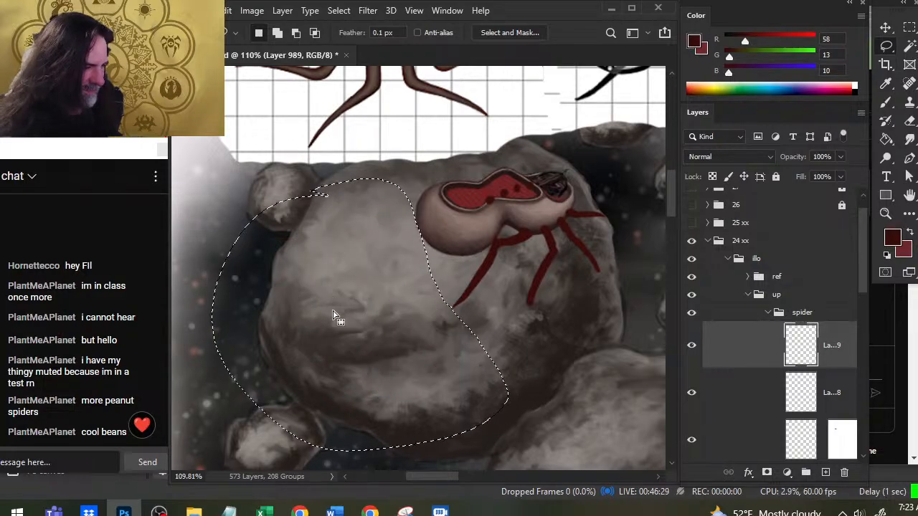
key(ctrl+d)
Step: Draw a small frowning face on the asteroid and remove it with a lasso selection
key(b)
drag(306, 327, 330, 319)
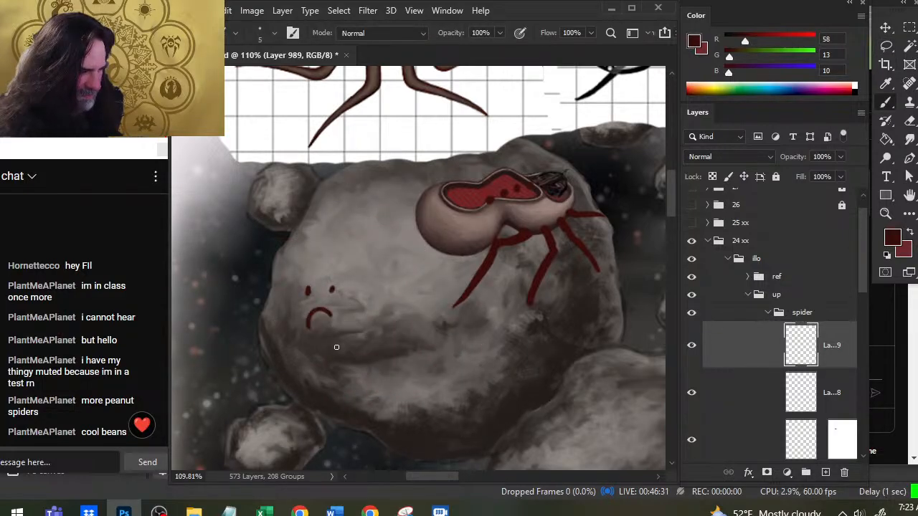
key(l)
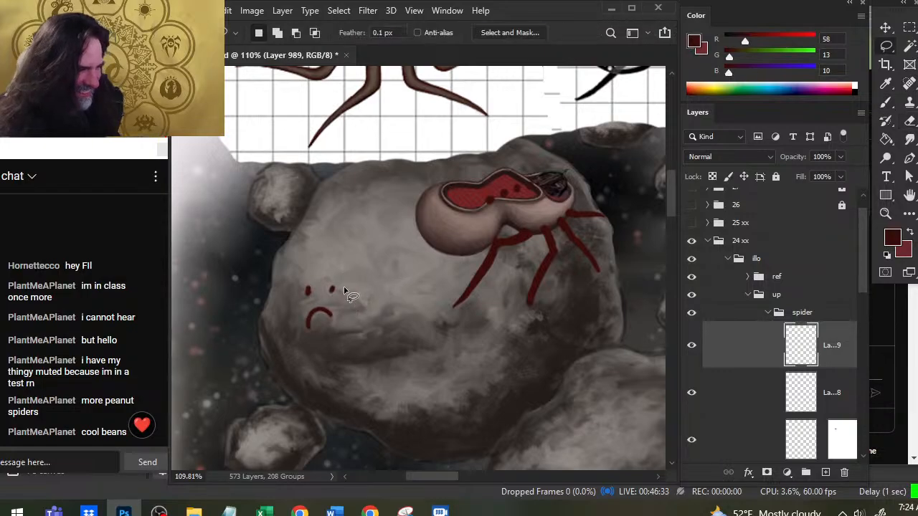
mouse_move(382, 306)
mouse_down()
mouse_move(354, 256)
mouse_move(381, 302)
mouse_up()
key(Delete)
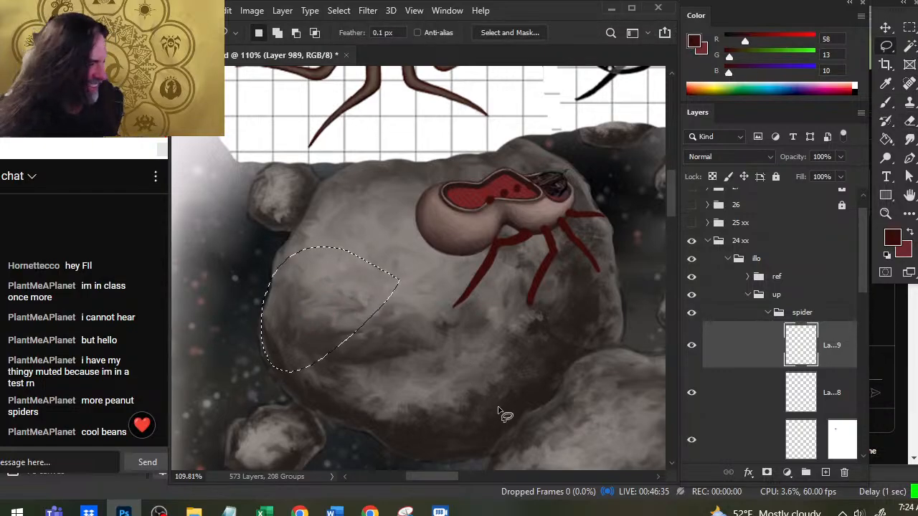
key(ctrl+d)
Step: Handwrite "SOUND IS CONFIRMED GOOD" with a frowning face in dark red across the asteroid below the spider
key(b)
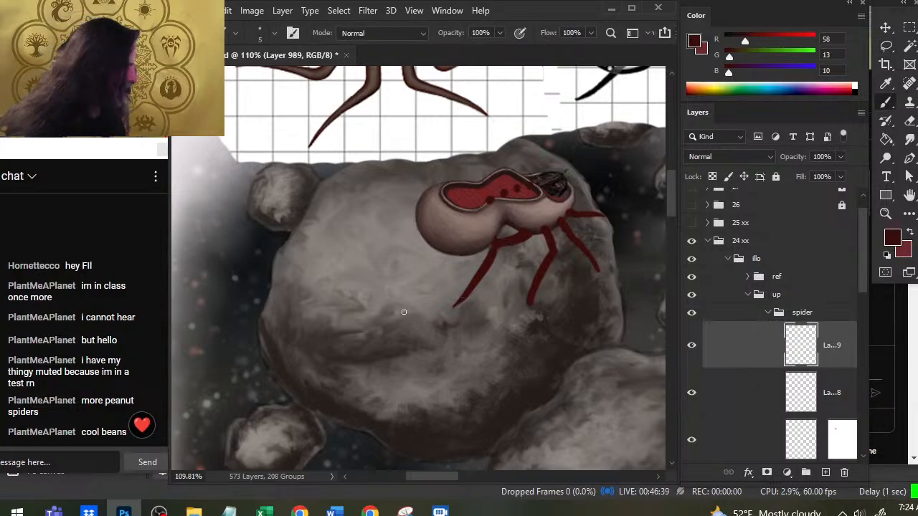
drag(314, 288, 295, 319)
mouse_move(320, 296)
mouse_down()
mouse_move(325, 313)
mouse_move(333, 296)
mouse_up()
mouse_move(336, 291)
mouse_down()
mouse_move(371, 285)
mouse_move(368, 307)
mouse_up()
mouse_move(369, 276)
mouse_down()
mouse_move(365, 308)
mouse_move(343, 317)
mouse_move(346, 344)
mouse_up()
drag(363, 317, 342, 345)
mouse_move(320, 362)
mouse_down()
mouse_move(393, 347)
mouse_move(382, 345)
mouse_move(410, 367)
mouse_move(455, 332)
mouse_up()
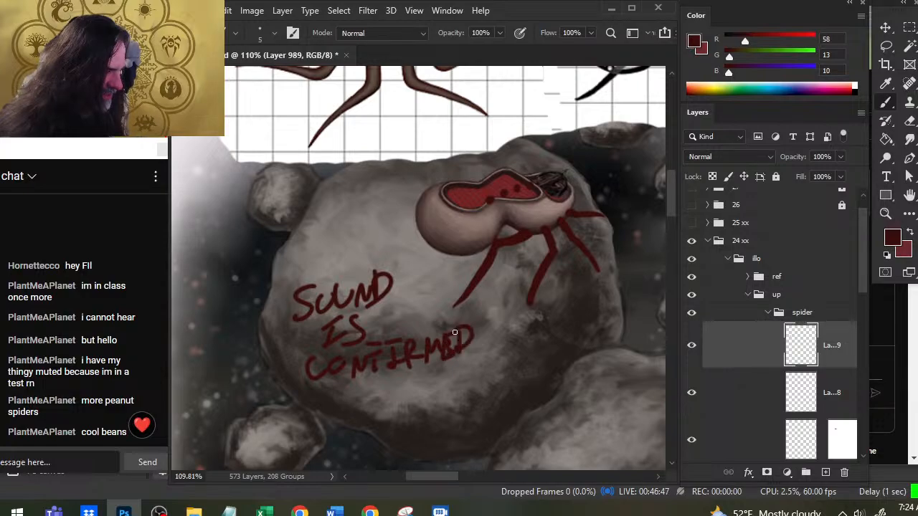
mouse_move(398, 392)
mouse_down()
mouse_move(387, 415)
mouse_move(442, 387)
mouse_move(512, 392)
mouse_up()
click(507, 358)
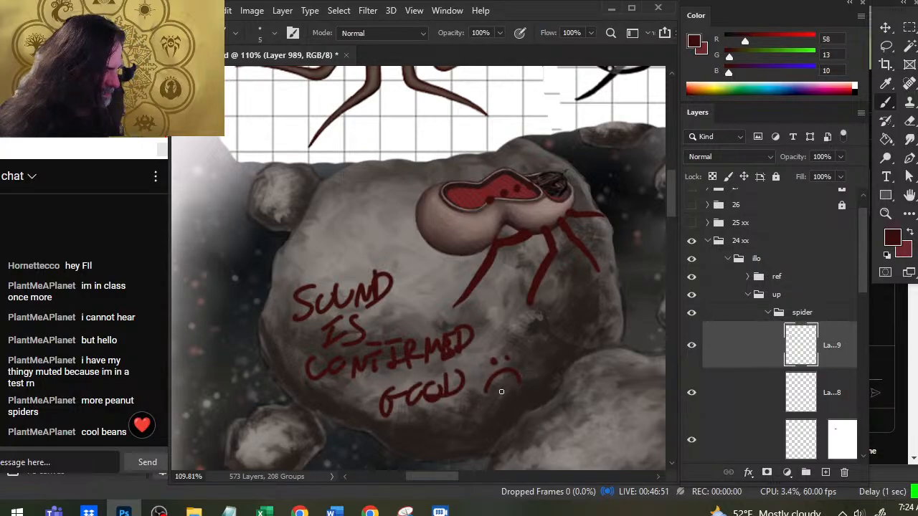
Step: Lasso the handwritten confirmation and frowning face, delete them from the legs layer and deselect
key(l)
mouse_move(536, 345)
mouse_down()
mouse_move(459, 319)
mouse_move(373, 231)
mouse_move(574, 402)
mouse_move(546, 348)
mouse_up()
key(Delete)
key(ctrl+d)
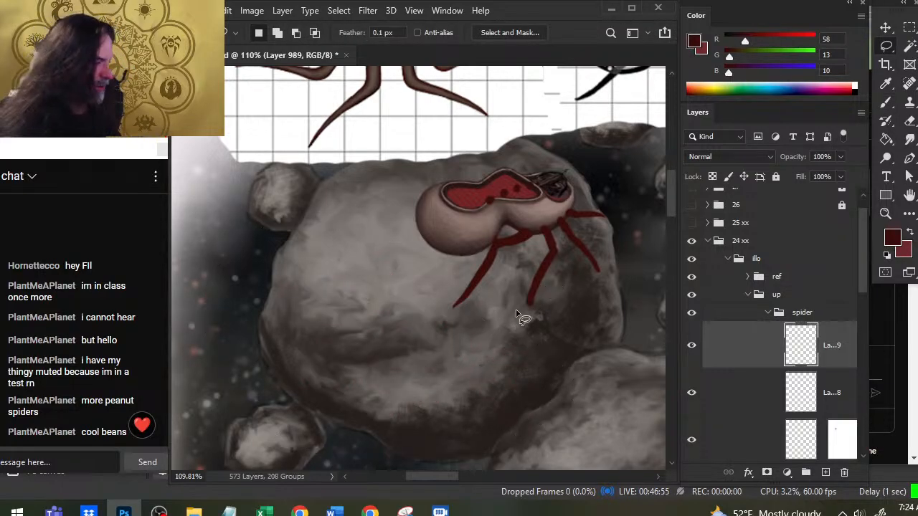
Step: Slim and smooth the leftmost leg around the knee and lower segment with the 5 px brush and 9 px eraser
key(b)
key(e)
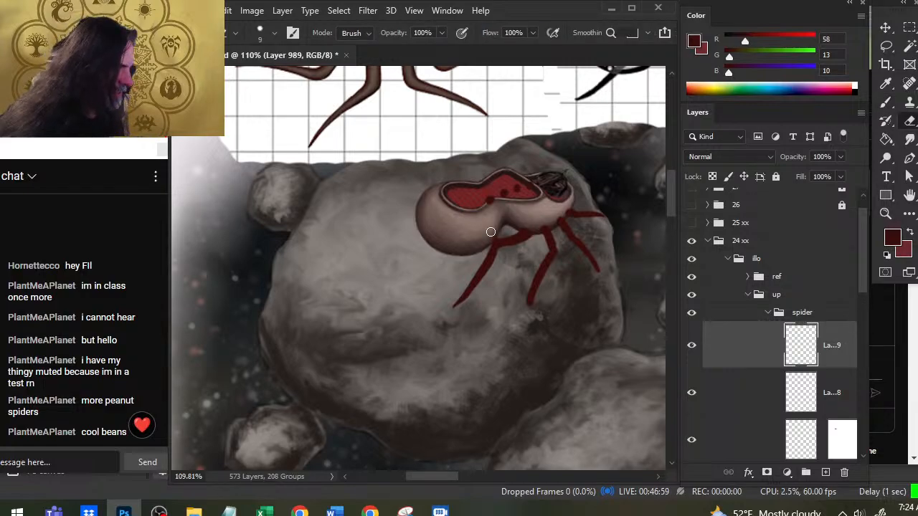
key(b)
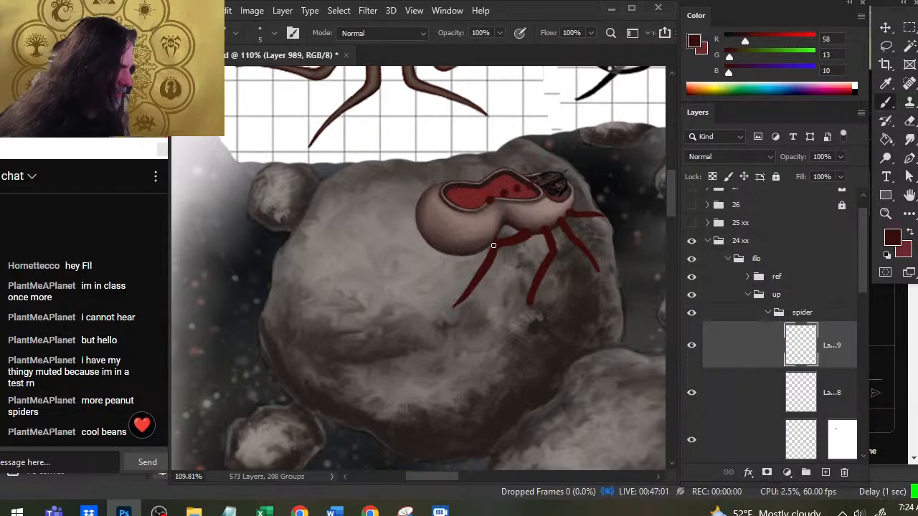
key(e)
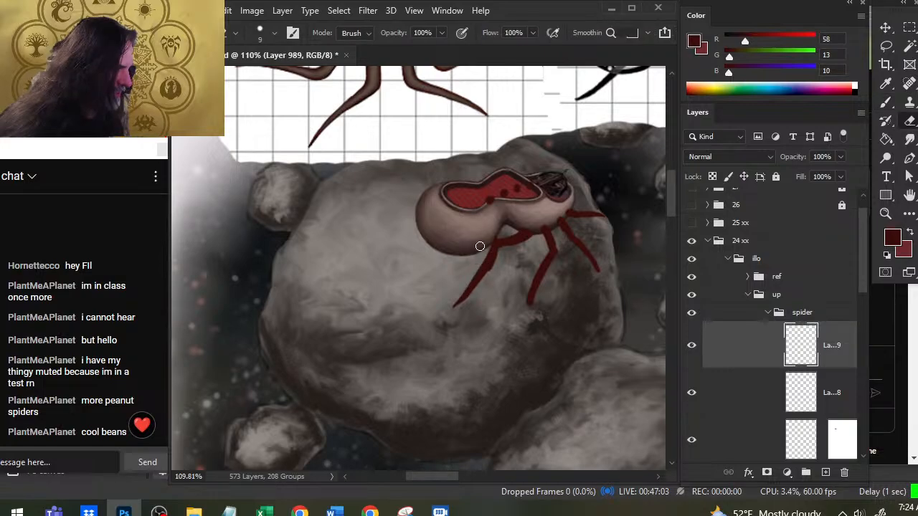
key(b)
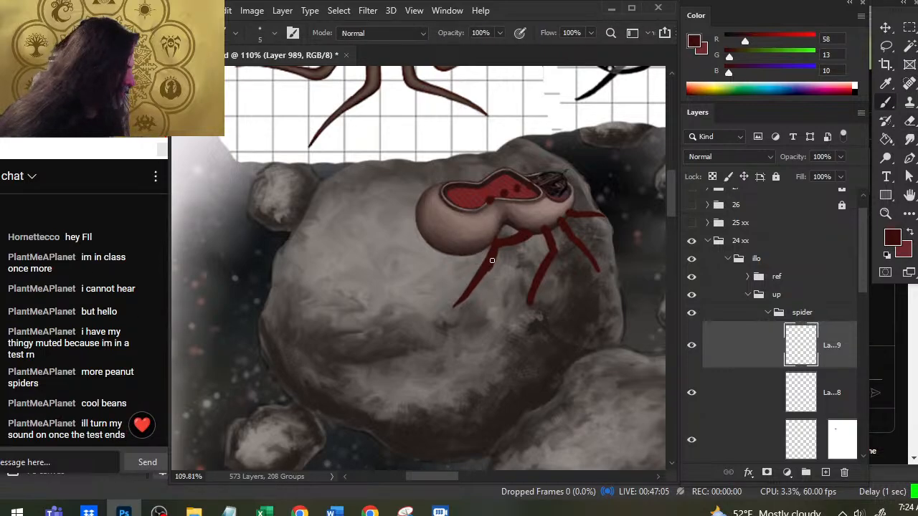
key(e)
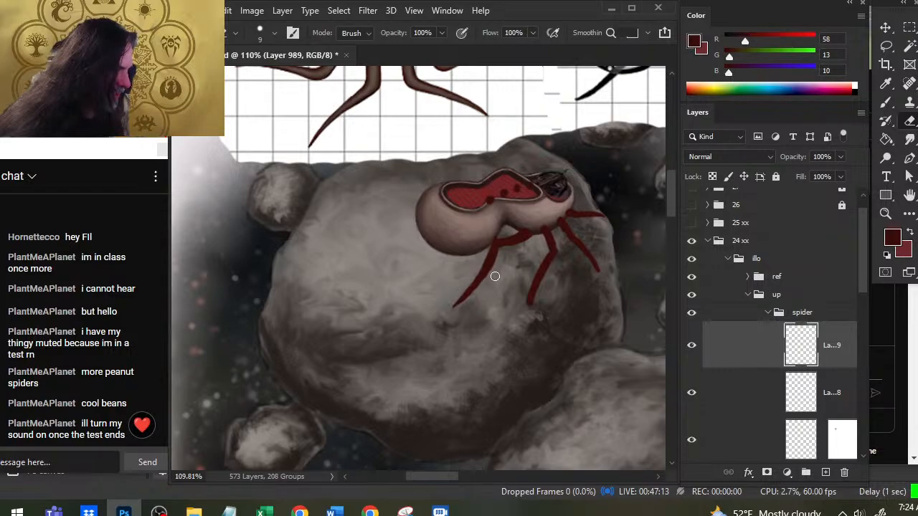
Step: Lasso the leftmost leg and use Free Transform to rotate it about 5.57° and shift it slightly outward
key(l)
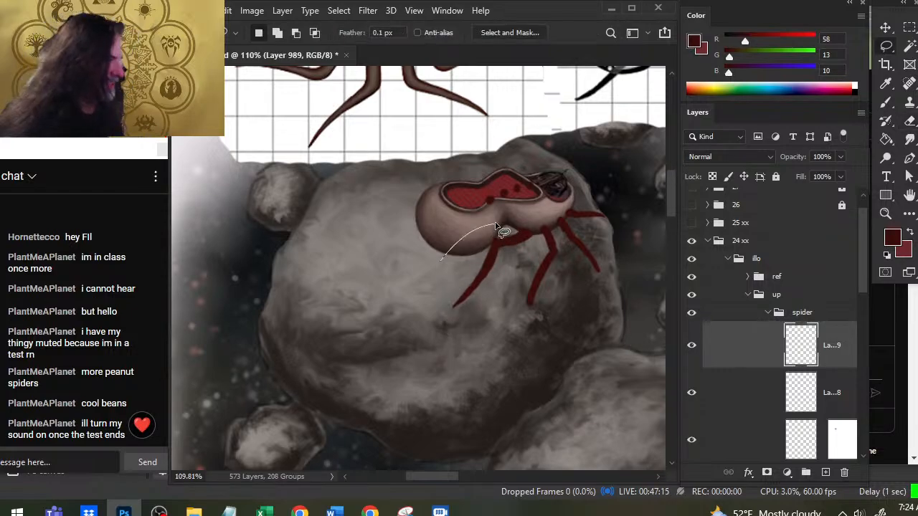
drag(496, 226, 507, 280)
drag(496, 227, 501, 229)
right_click(480, 177)
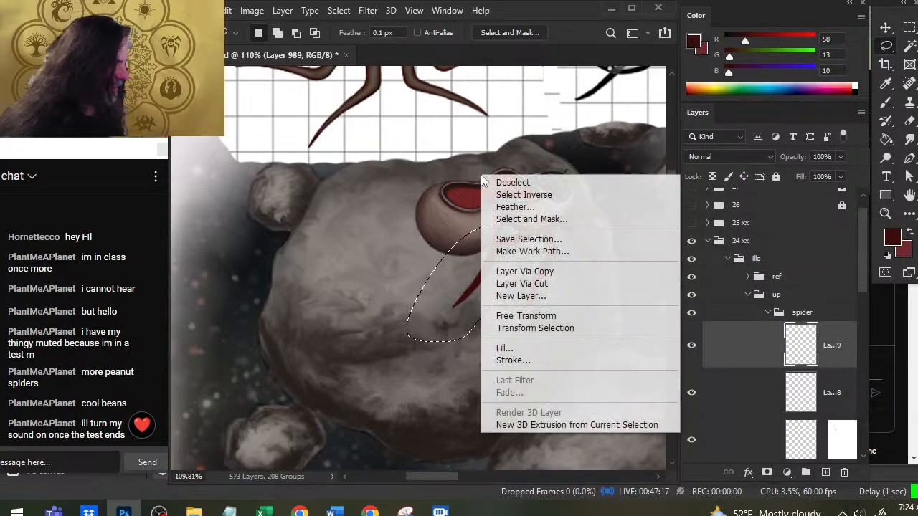
click(598, 320)
drag(476, 194, 487, 193)
drag(486, 268, 475, 260)
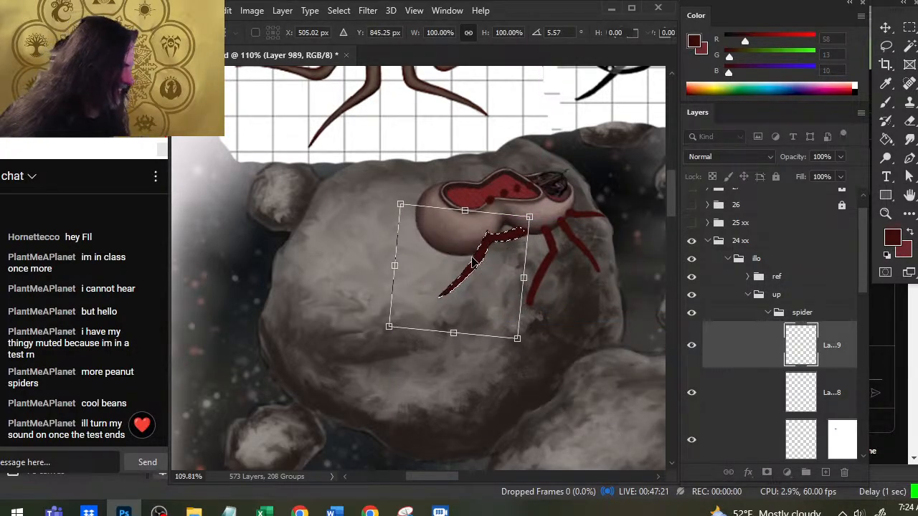
key(Return)
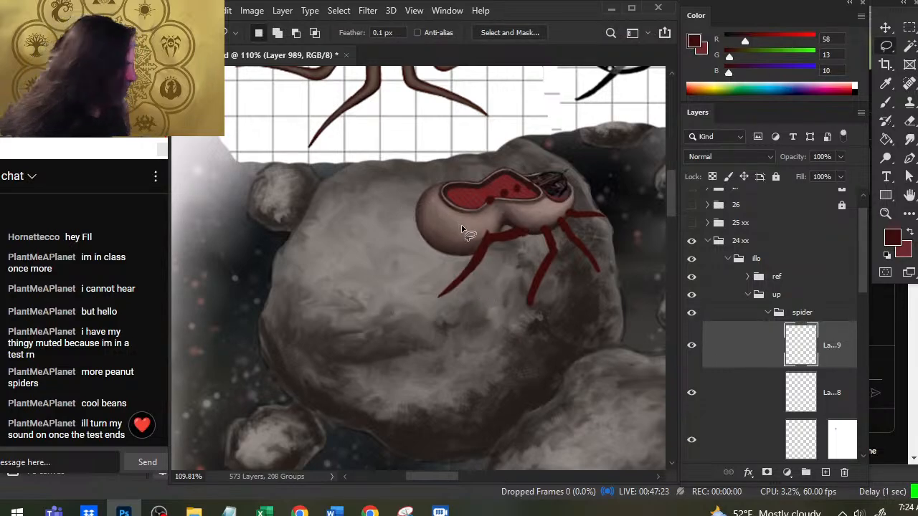
Step: Reselect the rotated leg, nudge it three steps right and two steps up toward the body, and deselect
mouse_move(491, 209)
mouse_down()
mouse_move(412, 348)
mouse_move(531, 243)
mouse_move(495, 208)
mouse_up()
key(v)
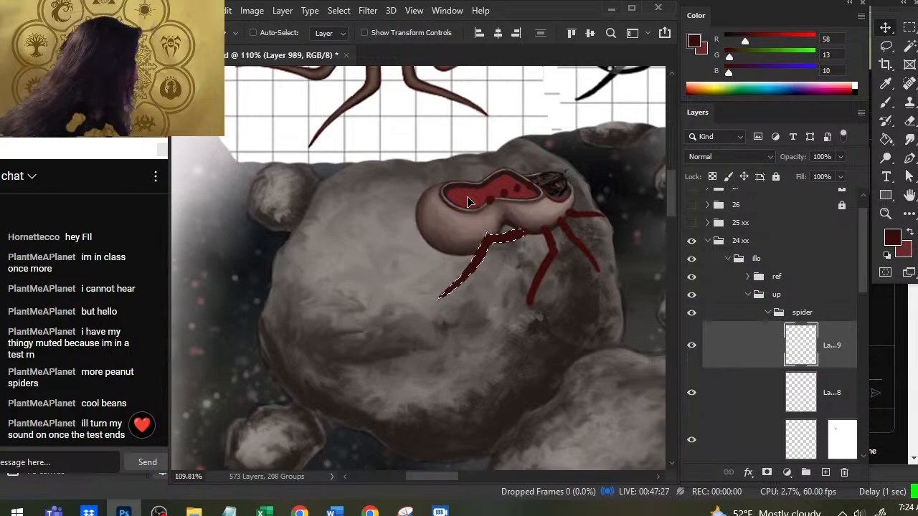
key(Right)
key(Right)
key(Right)
key(Up)
key(Up)
key(l)
key(ctrl+d)
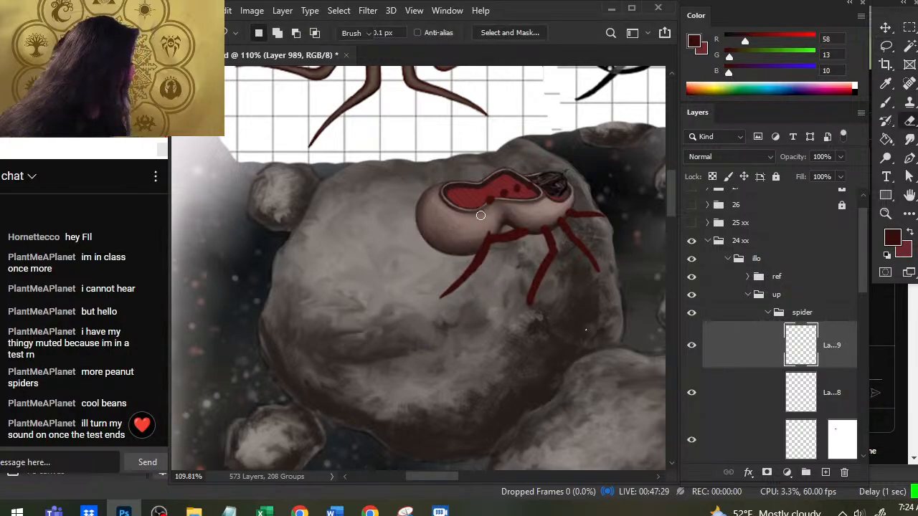
Step: Sharpen the leftmost leg's knee and thicken its upper segment near the body with the 5 px brush and 9 px eraser
key(e)
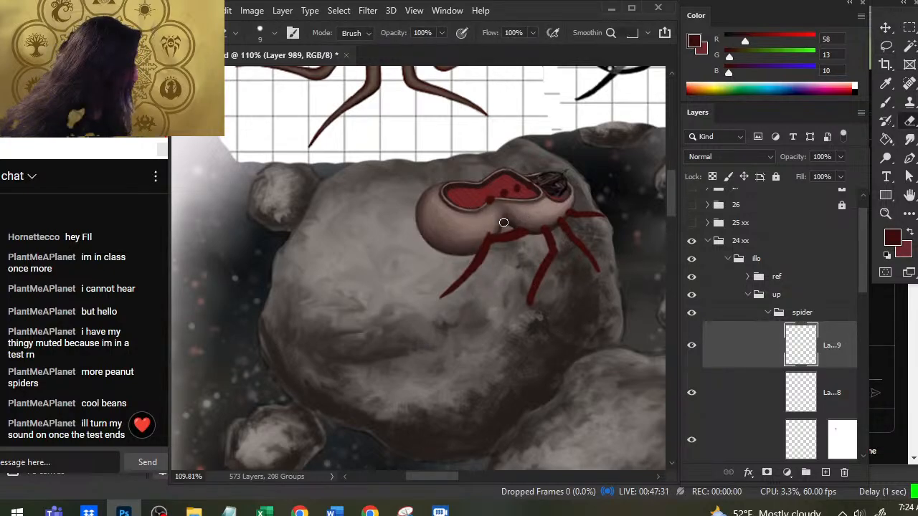
key(b)
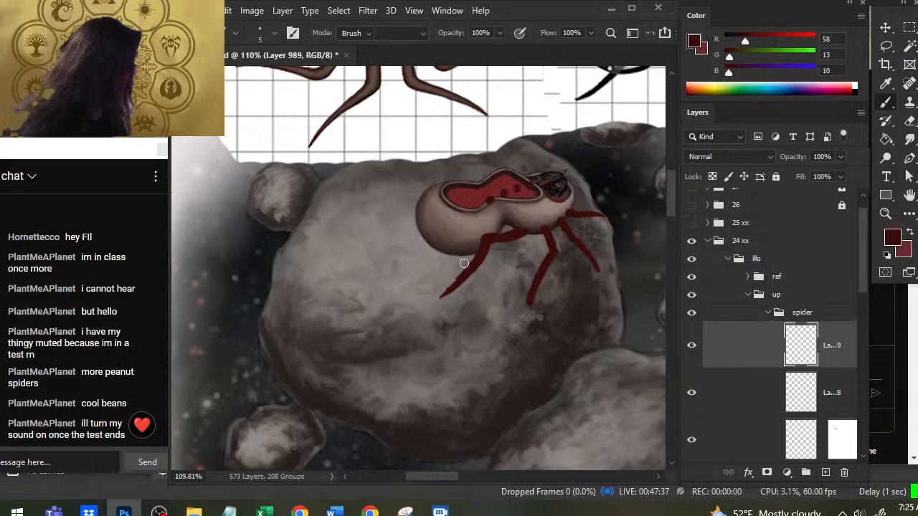
key(e)
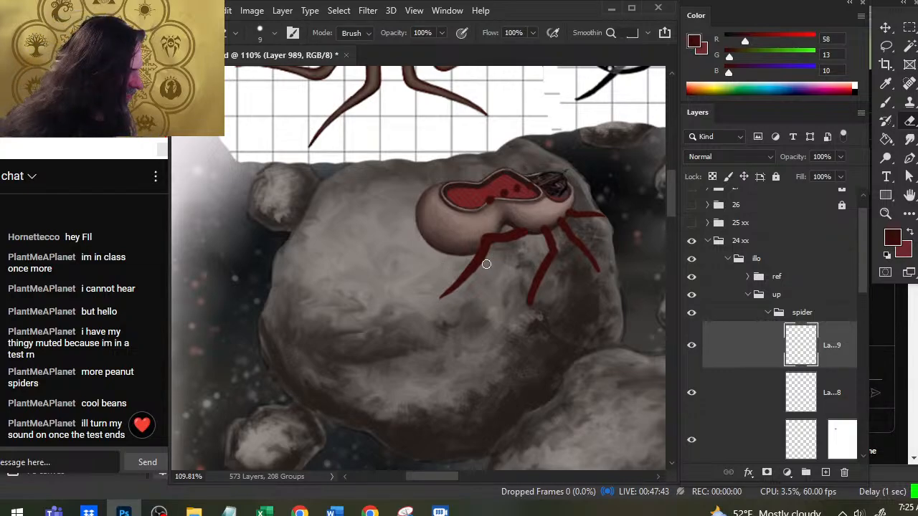
key(b)
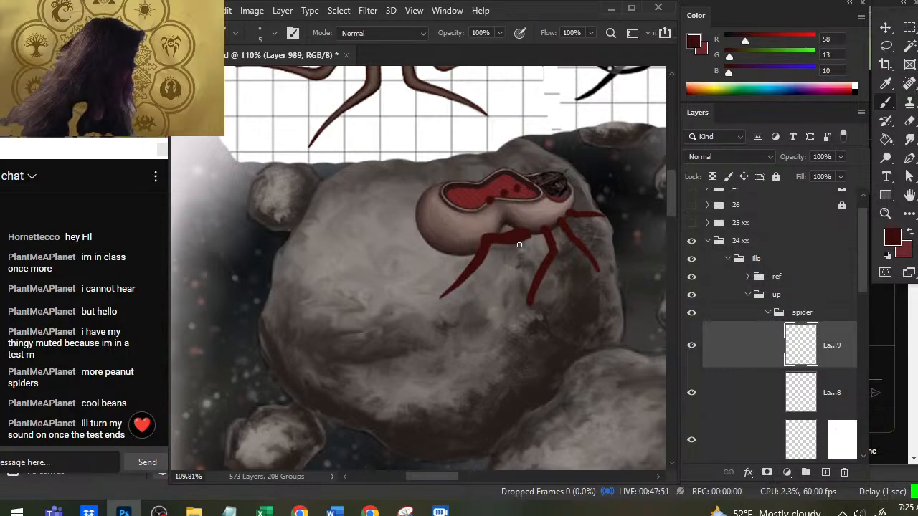
key(e)
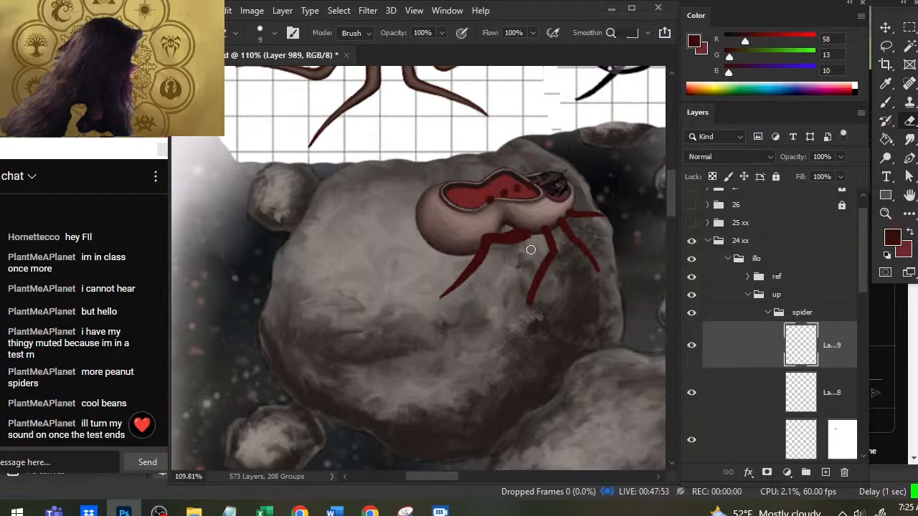
Step: Widen the middle leg's upper segment where it joins the body using the 5 px brush, trimming its edges with the eraser
key(b)
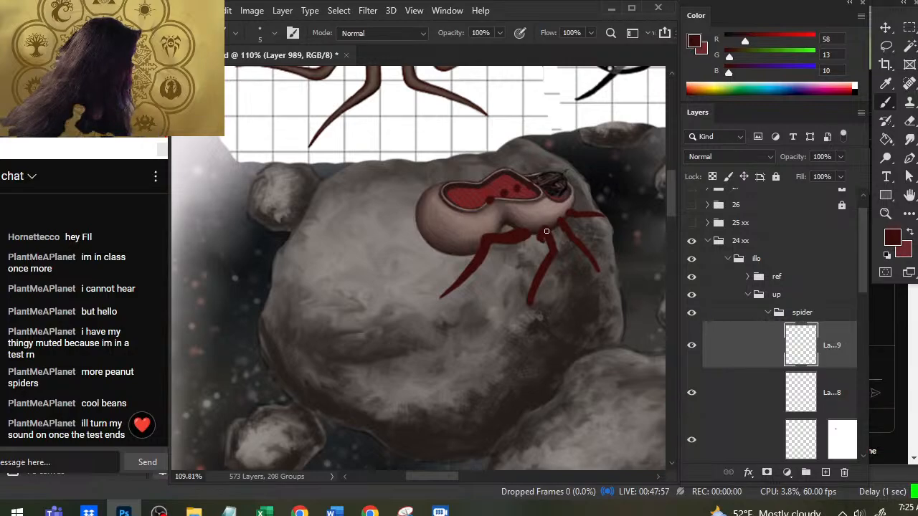
drag(542, 233, 552, 251)
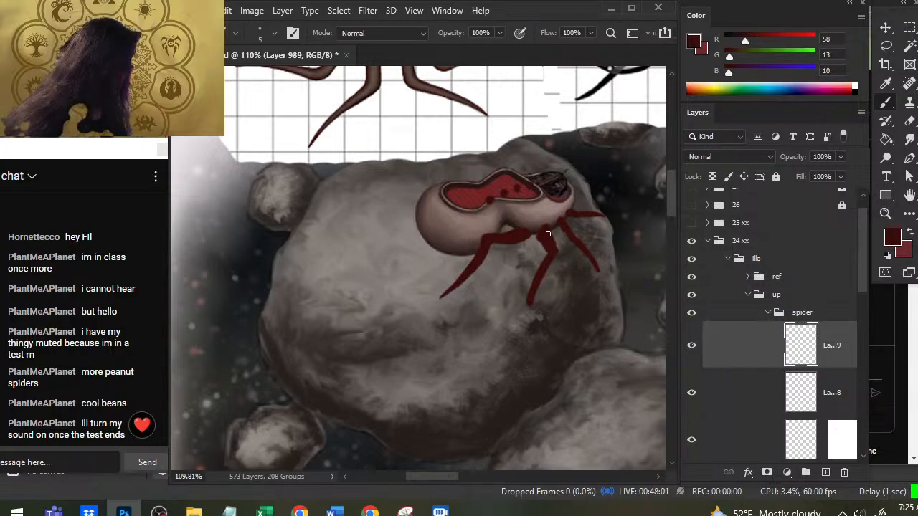
key(e)
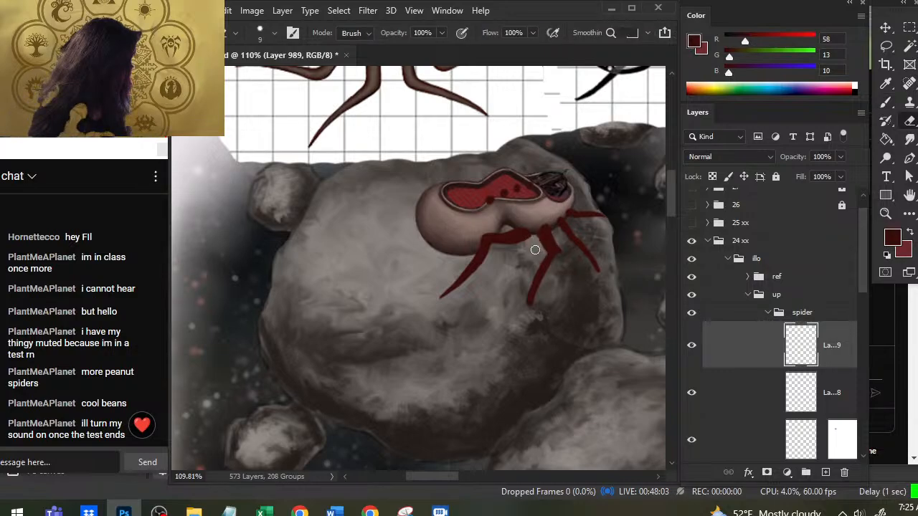
drag(536, 243, 538, 228)
key(b)
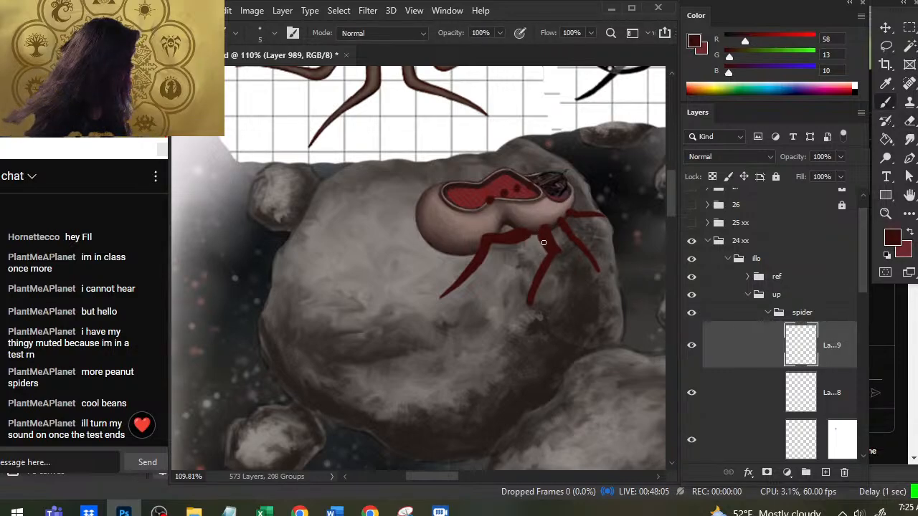
key(e)
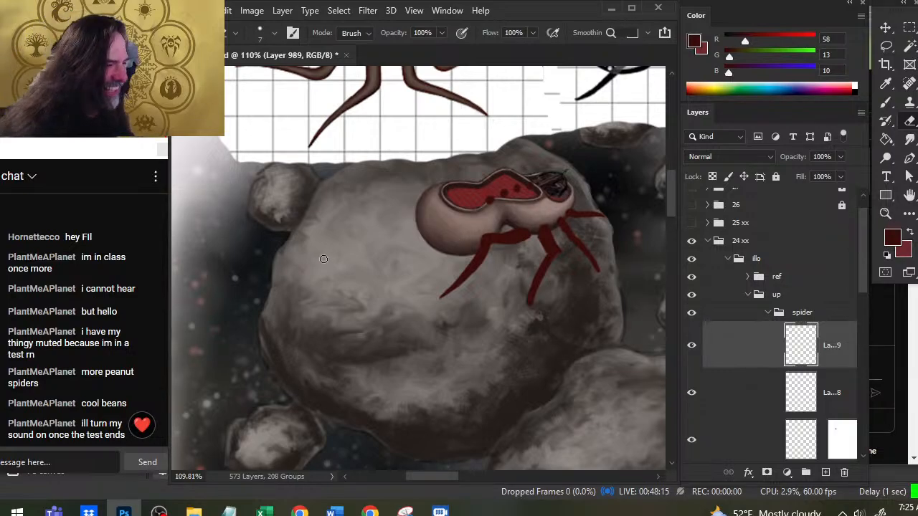
key(b)
mouse_move(324, 245)
mouse_down()
mouse_move(350, 284)
mouse_move(384, 257)
mouse_move(383, 279)
mouse_up()
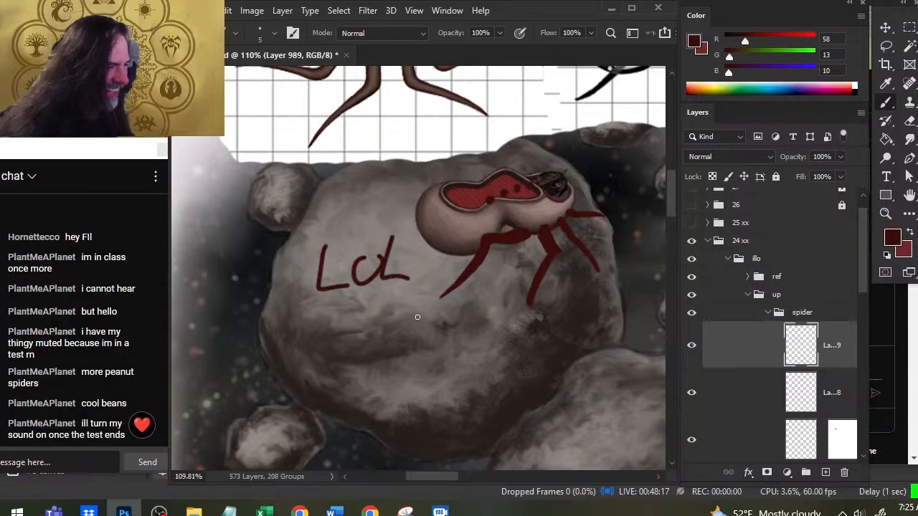
key(ctrl+z)
key(ctrl+z)
key(ctrl+z)
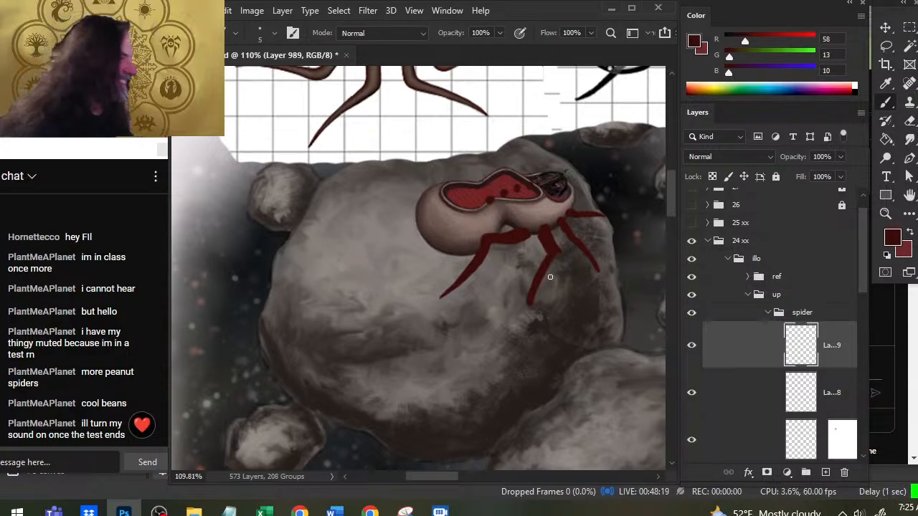
Step: Refine the middle leg's knee and taper its lower segment with the 5 px brush and the eraser at 7 px and 6 px
key(e)
drag(556, 233, 562, 252)
key(b)
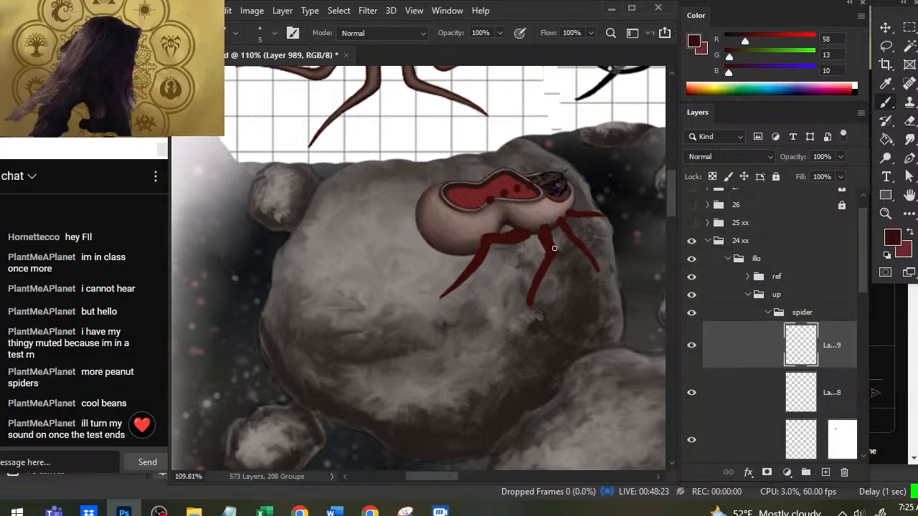
key(e)
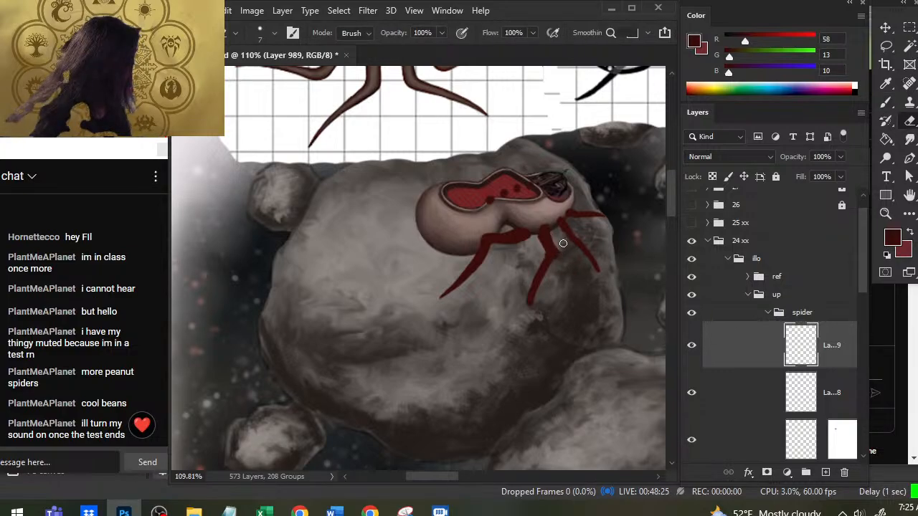
key(b)
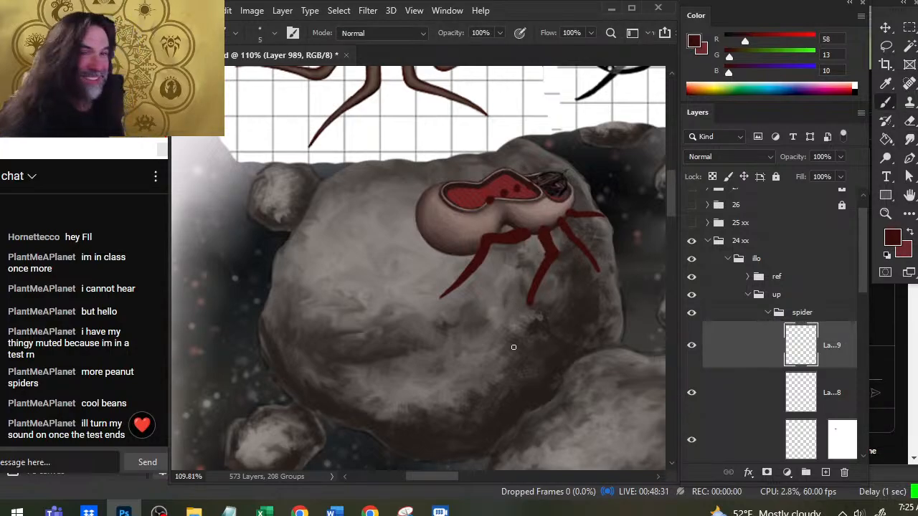
key(e)
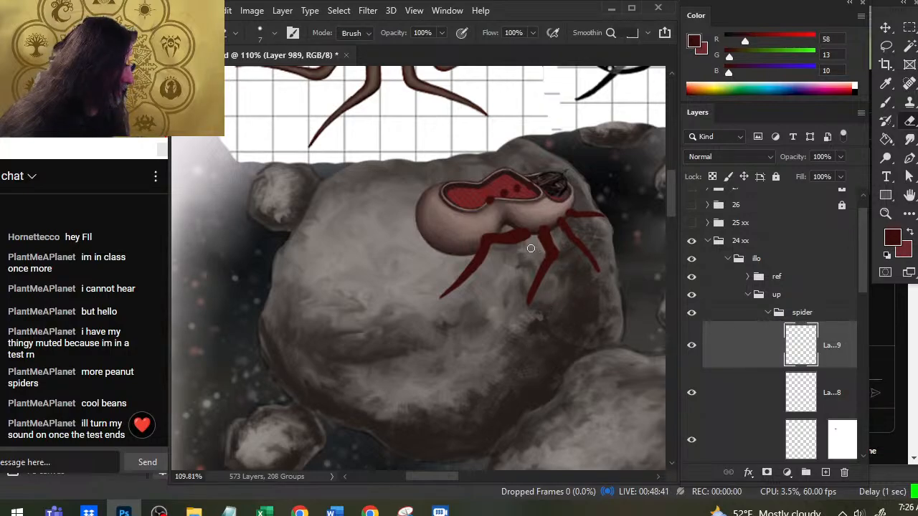
key(b)
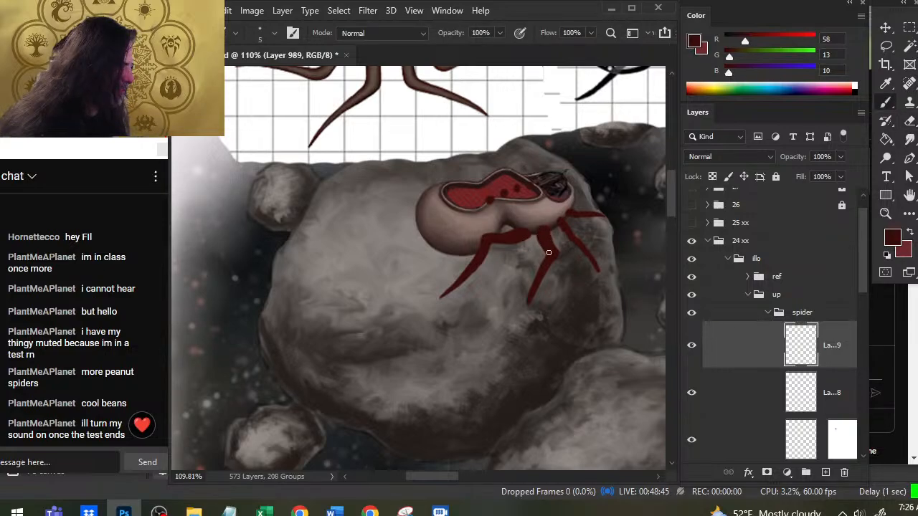
key(e)
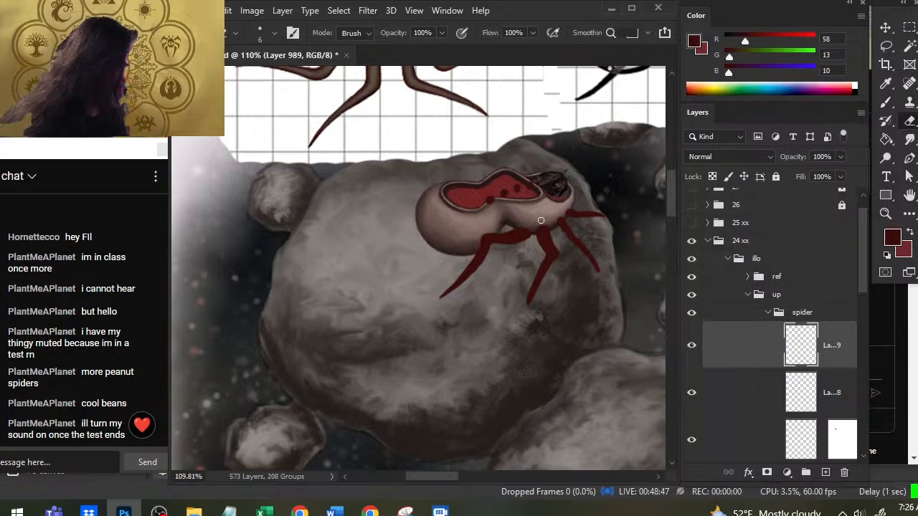
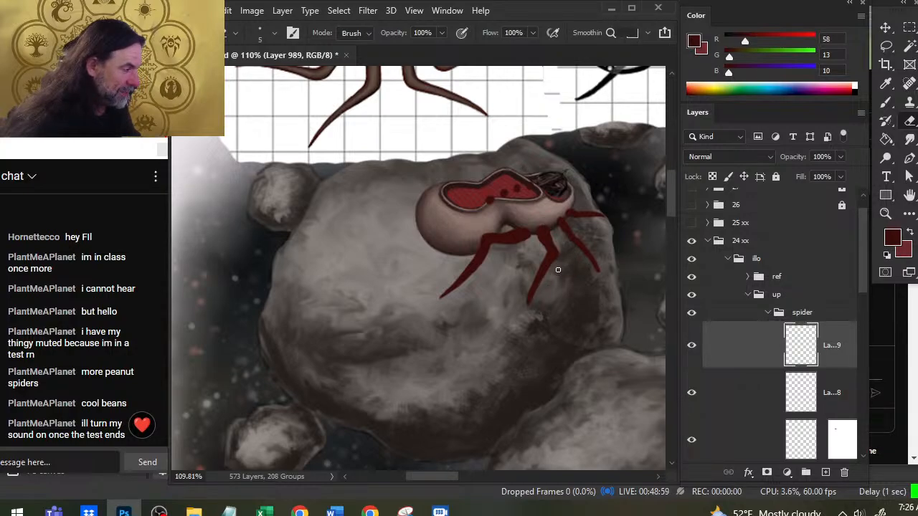
Step: Extend the middle leg's lower segment to a longer point and thicken it with the 5 px brush
key(b)
drag(550, 270, 525, 316)
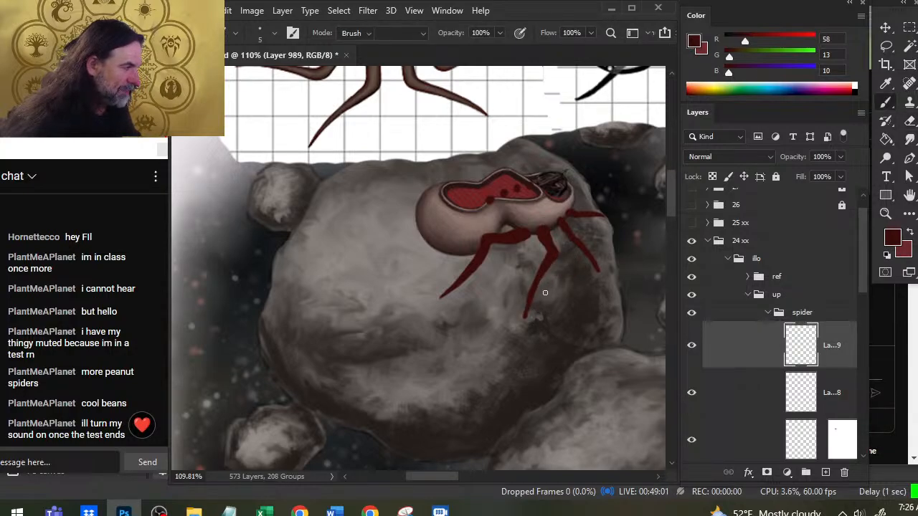
key(e)
key(b)
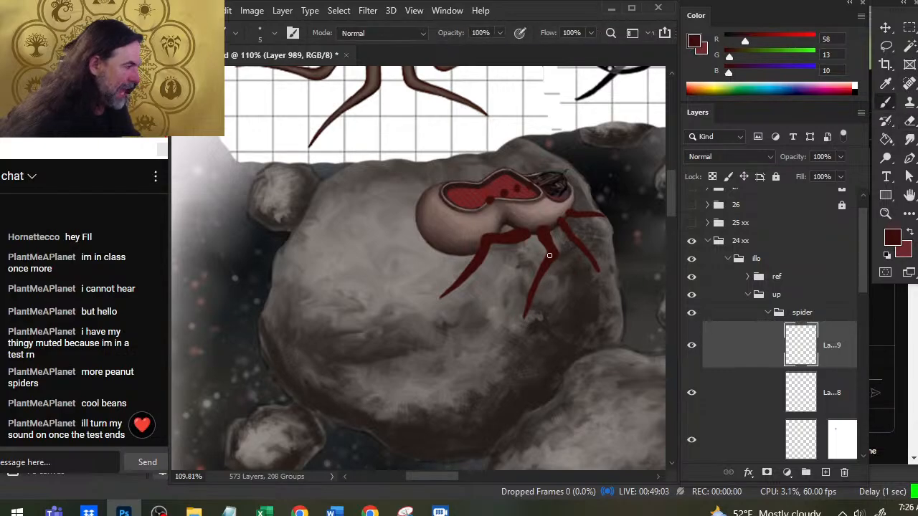
drag(549, 267, 532, 309)
key(e)
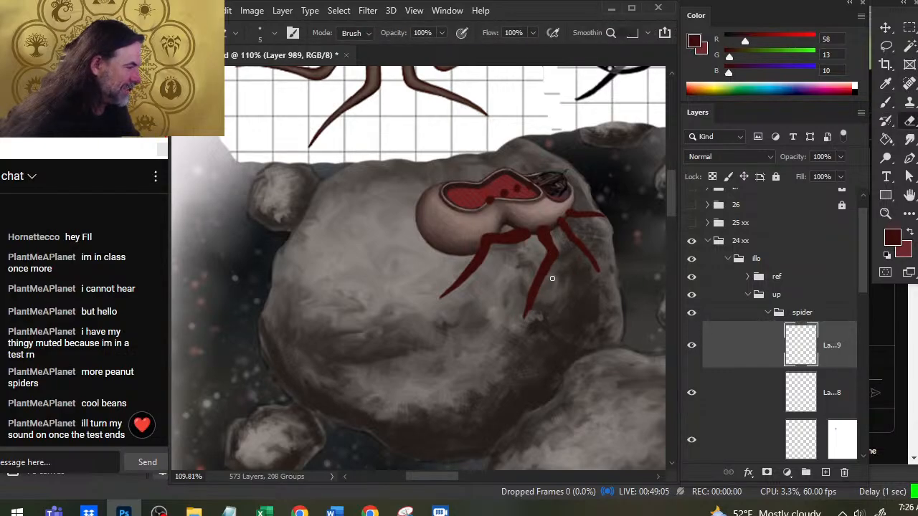
Step: Check the legs against the full page and undo the lengthening and thickening of the middle leg's lower segment
key(z)
key(ctrl+0)
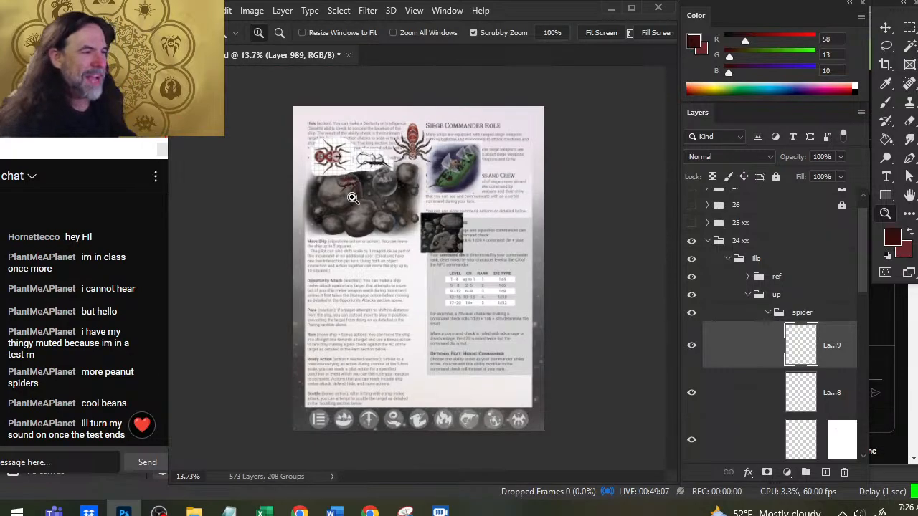
drag(352, 197, 423, 259)
drag(343, 152, 411, 209)
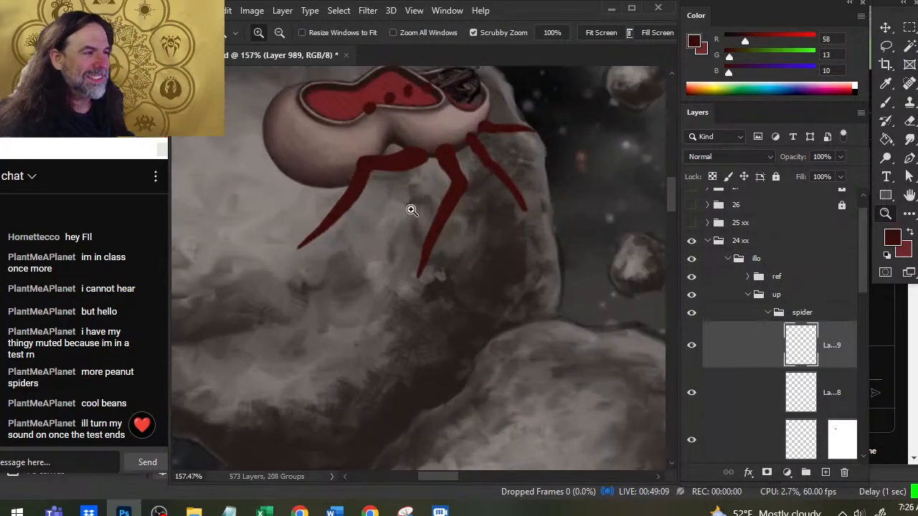
key(e)
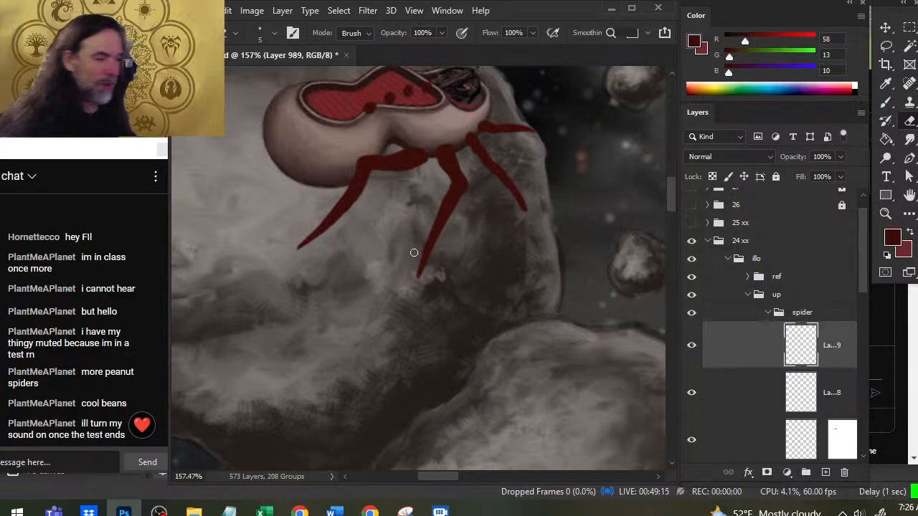
drag(414, 254, 475, 279)
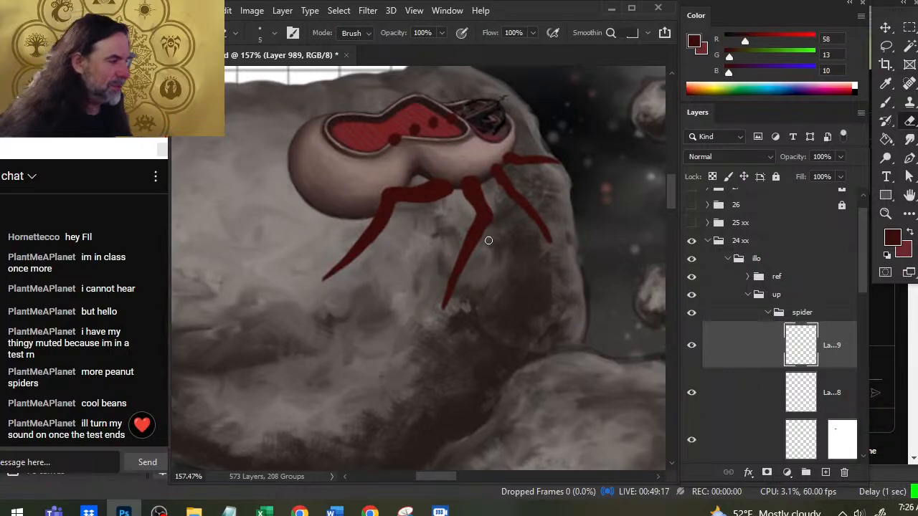
key(ctrl+z)
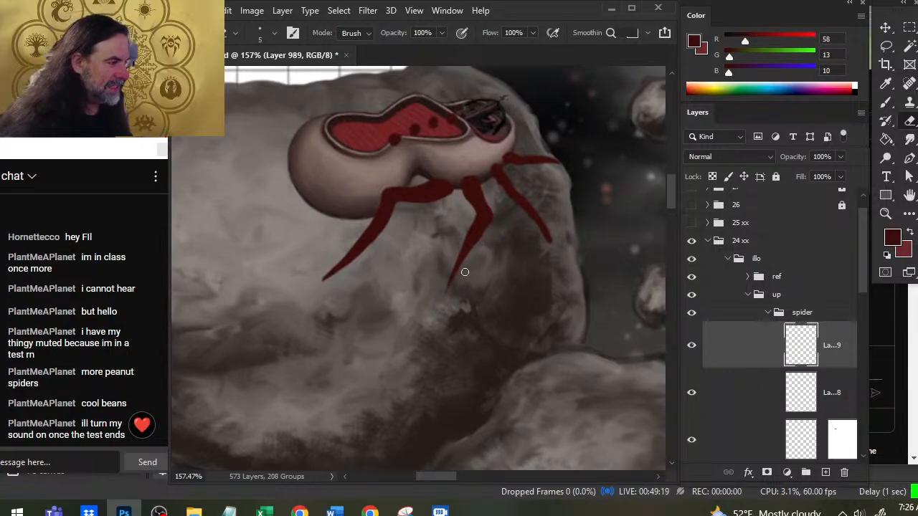
Step: Thicken the middle leg's lower segment with the 5 px brush and clean its edges into a smooth taper with the 5 px eraser
key(b)
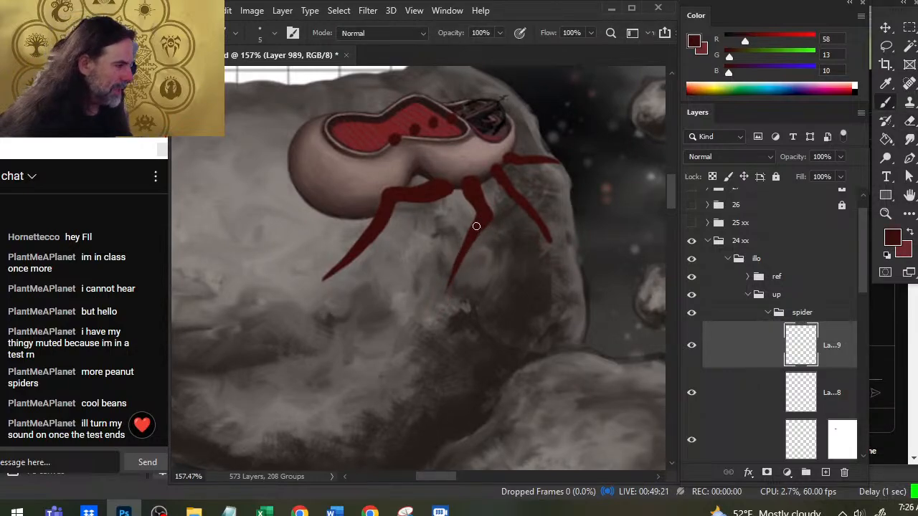
drag(473, 229, 450, 277)
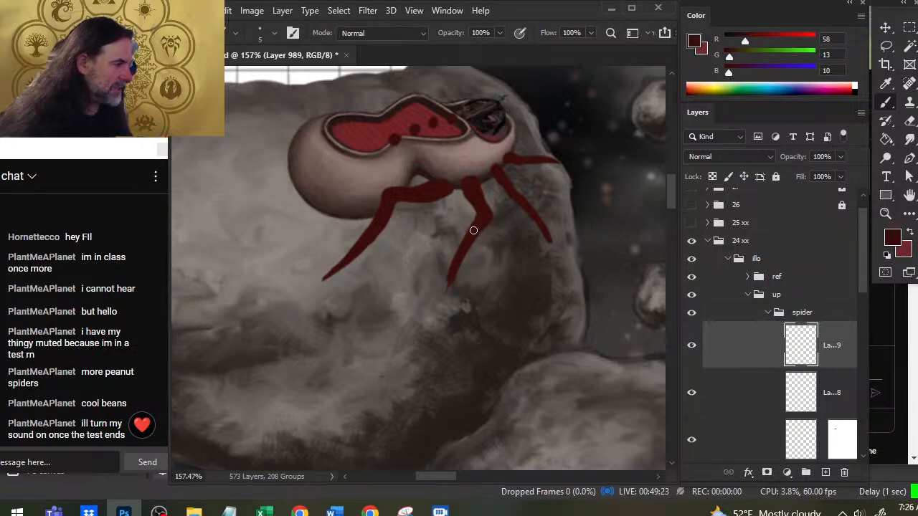
key(e)
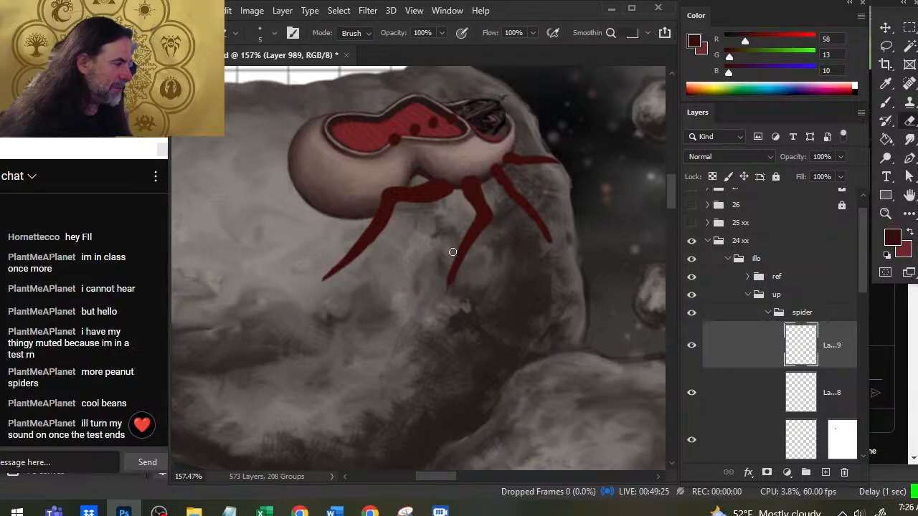
key(b)
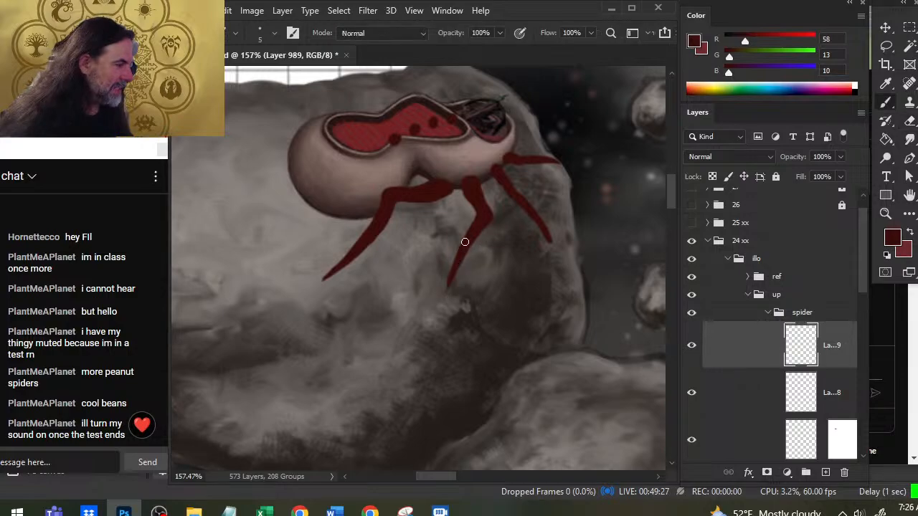
key(e)
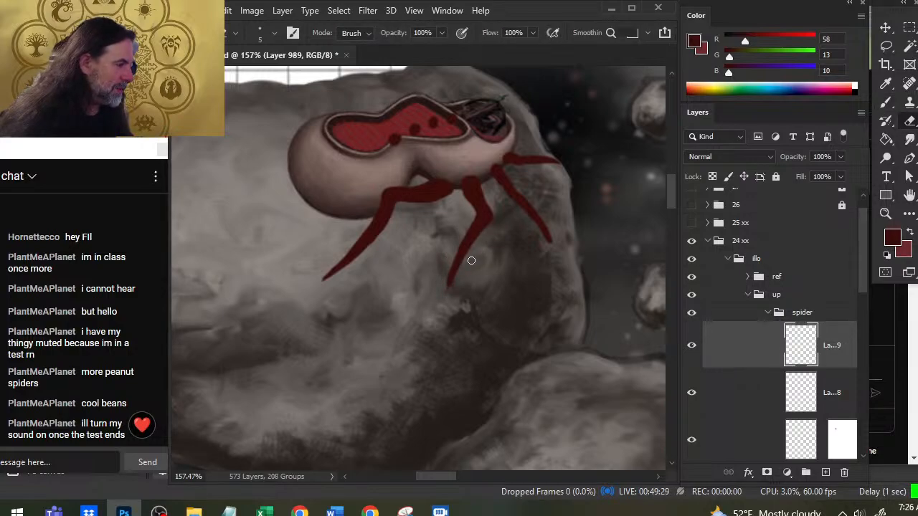
key(b)
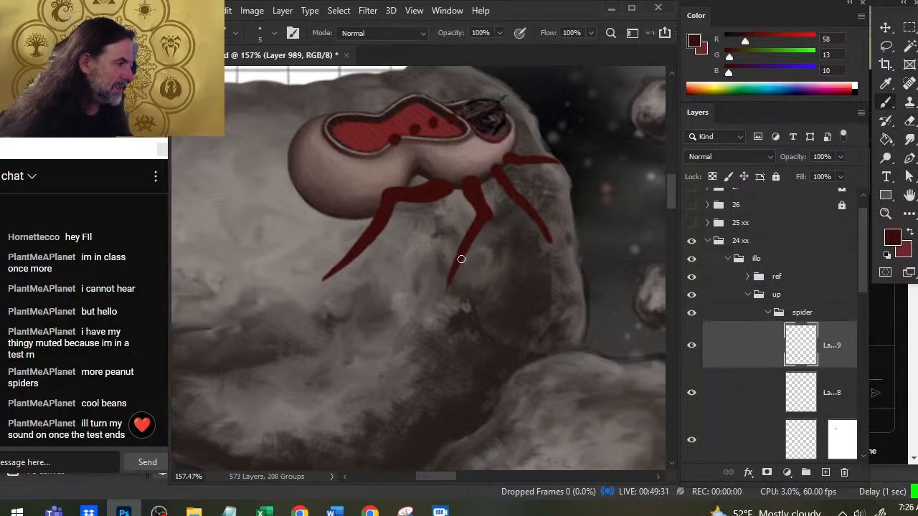
key(e)
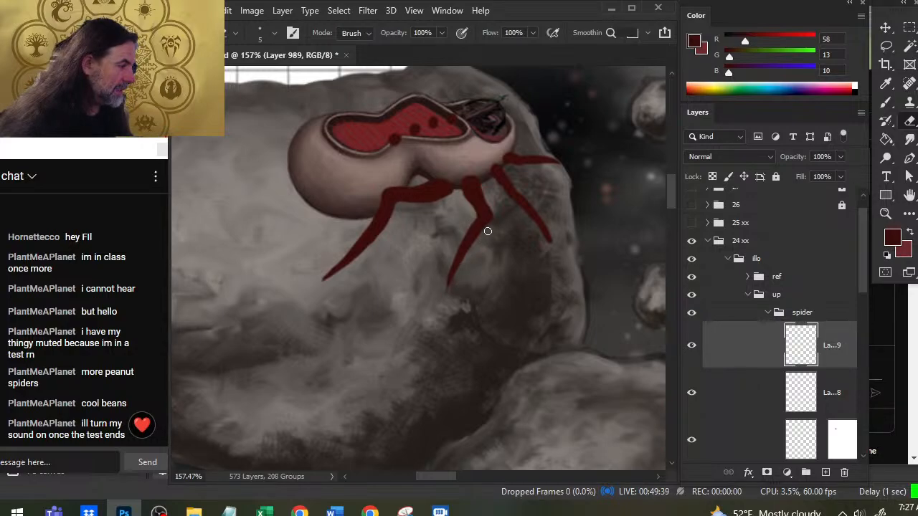
key(b)
key(e)
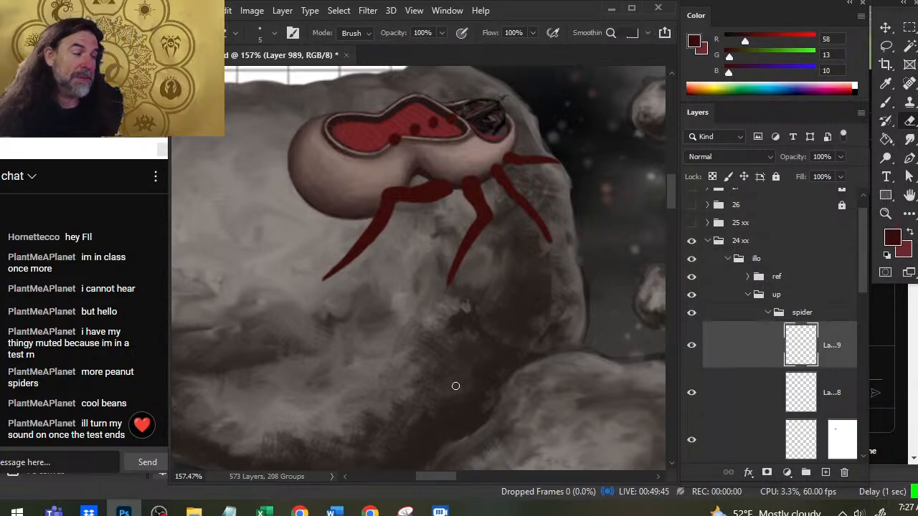
Step: Touch up the top of the middle leg where it meets the body with the 5 px brush and eraser
key(b)
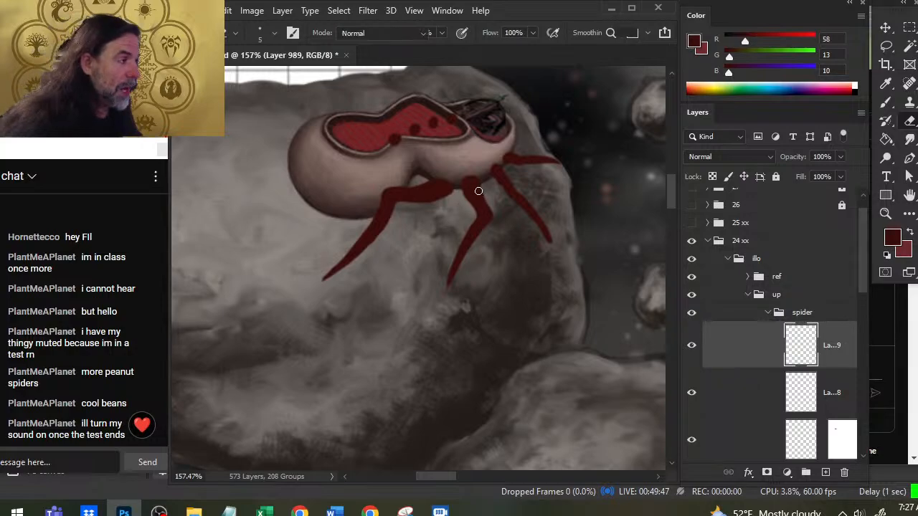
key(e)
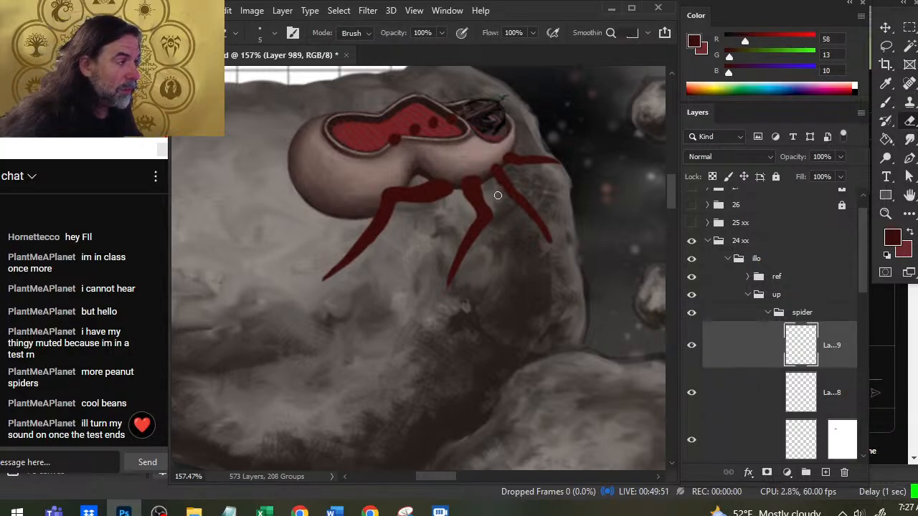
key(b)
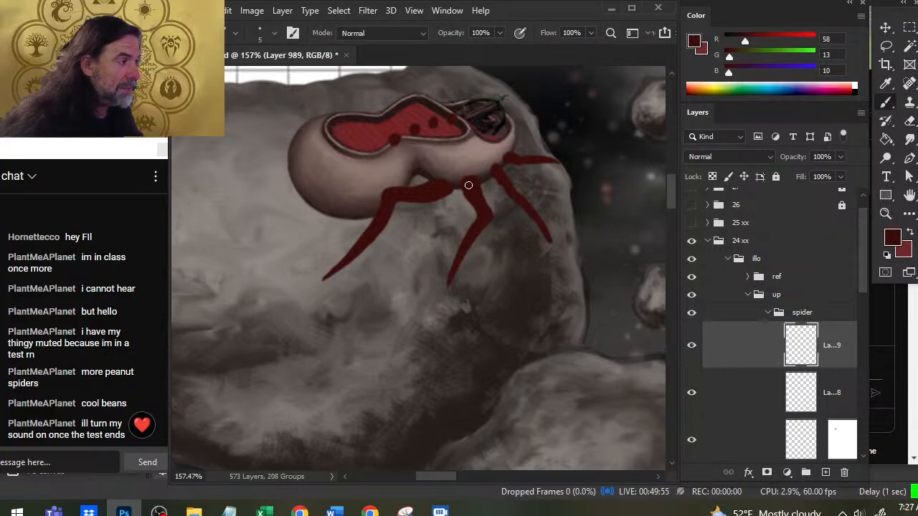
drag(468, 185, 469, 177)
key(e)
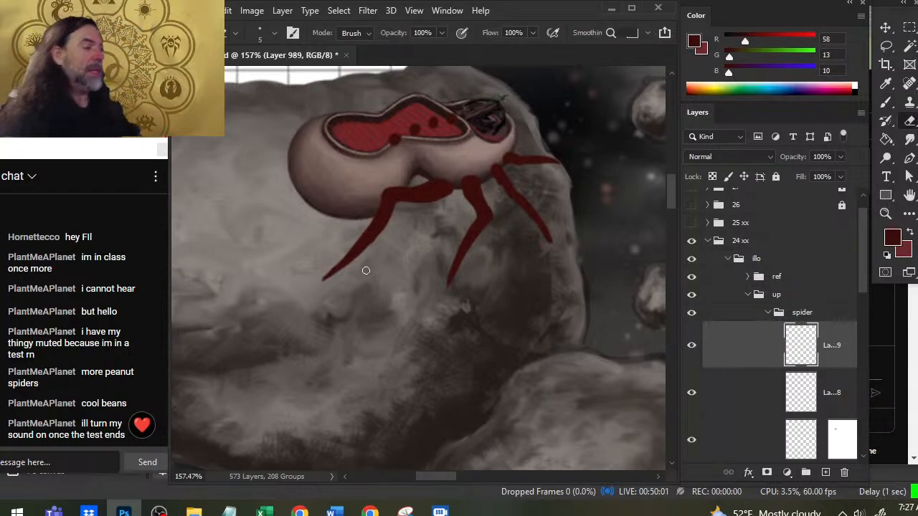
Step: Thicken the third leg's upper segment with the 5 px brush and trim its lower segment with the 5 px eraser
key(b)
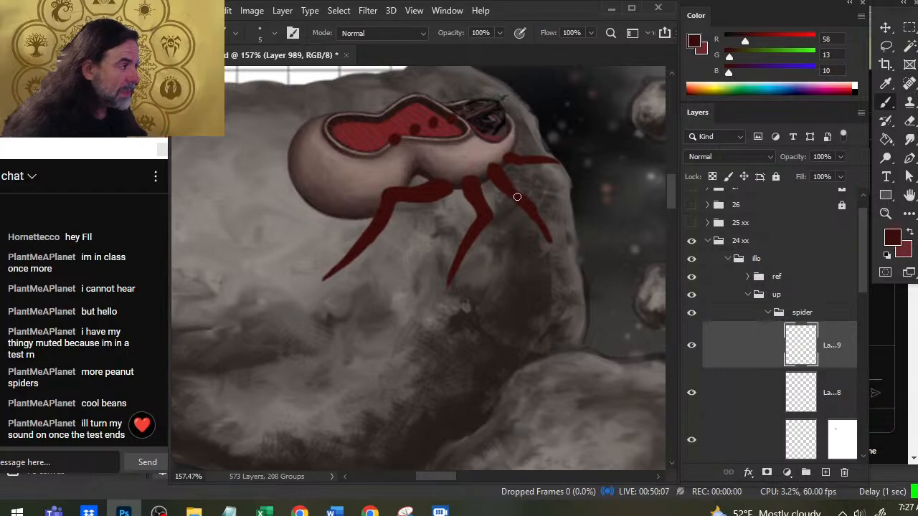
key(e)
key(b)
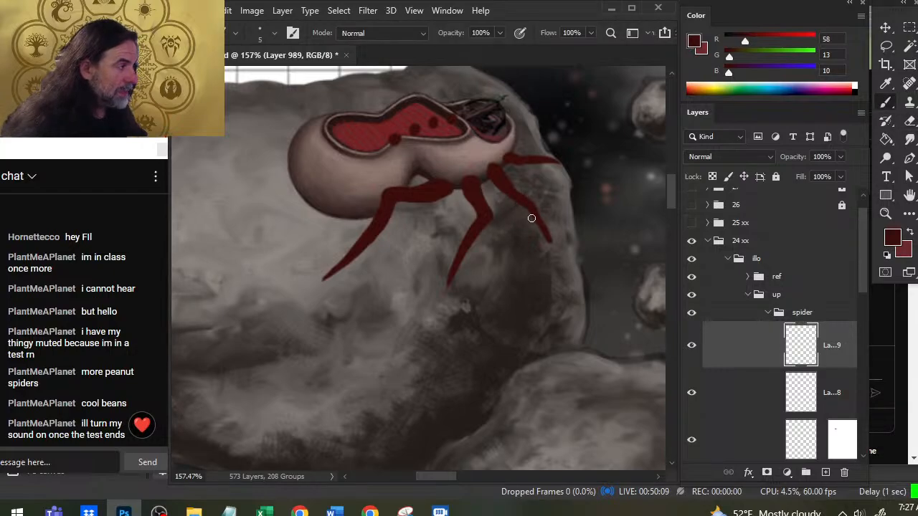
key(e)
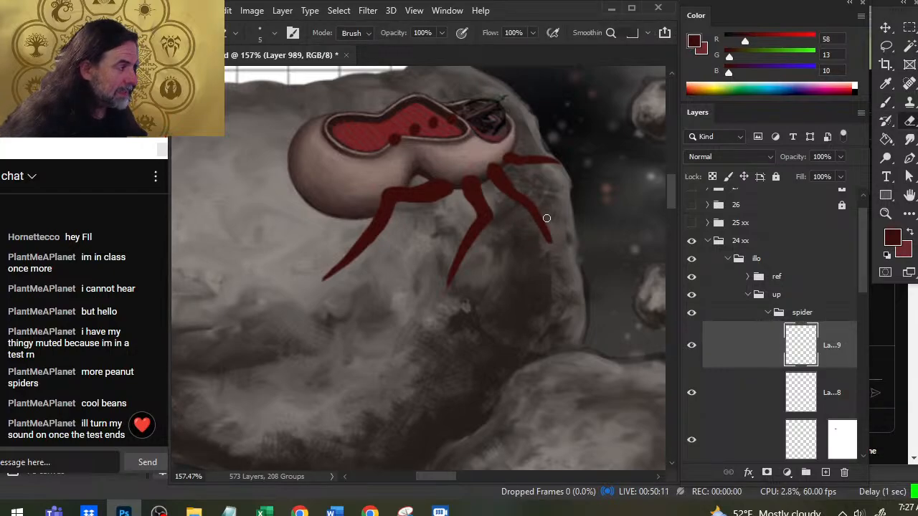
drag(546, 218, 555, 252)
mouse_move(534, 219)
mouse_down()
mouse_move(550, 243)
mouse_move(552, 231)
mouse_up()
Step: Repaint the third leg's lower segment and slim it along both edges with the 5 px eraser
key(b)
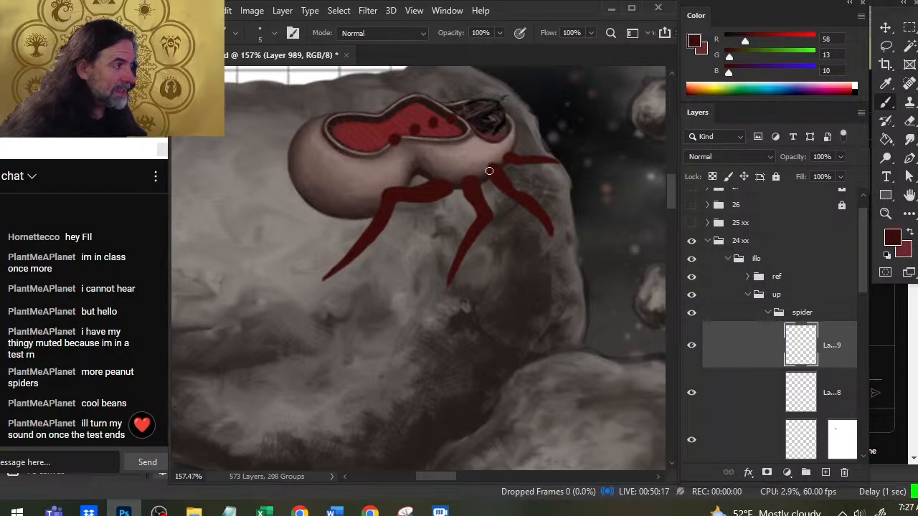
key(e)
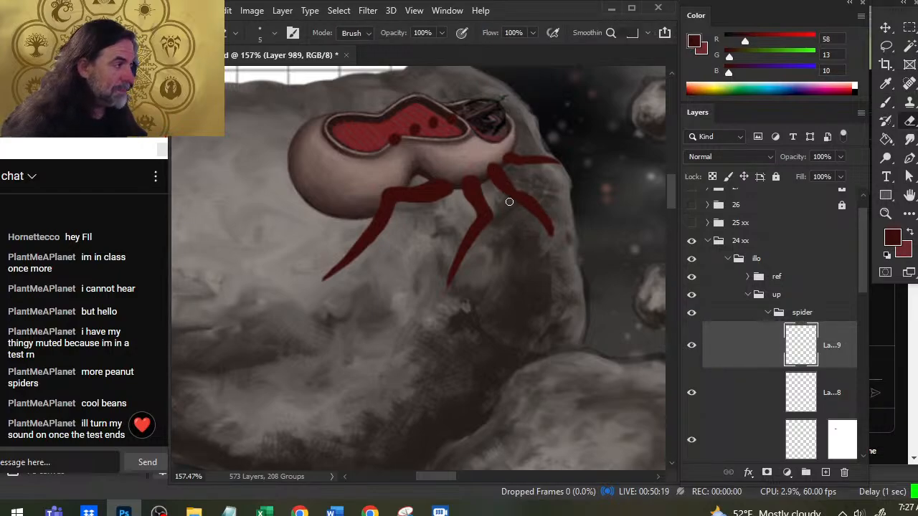
drag(512, 202, 558, 243)
key(b)
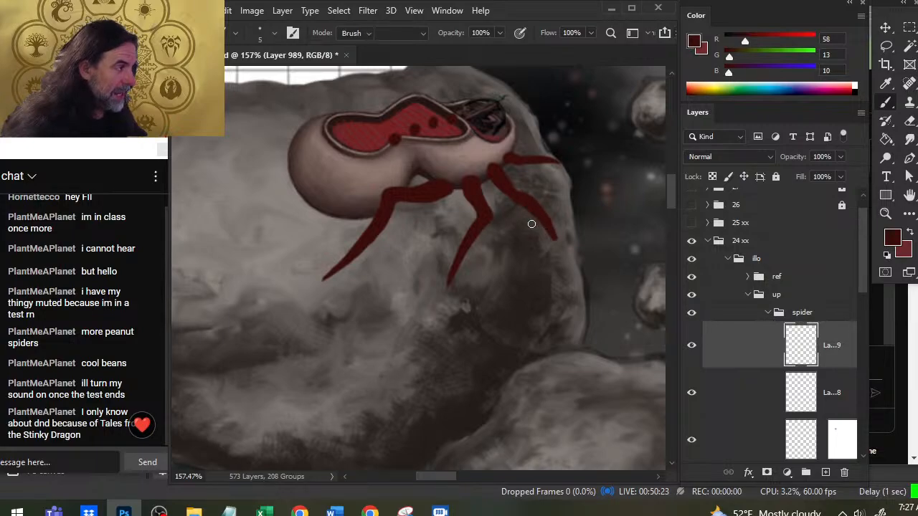
key(e)
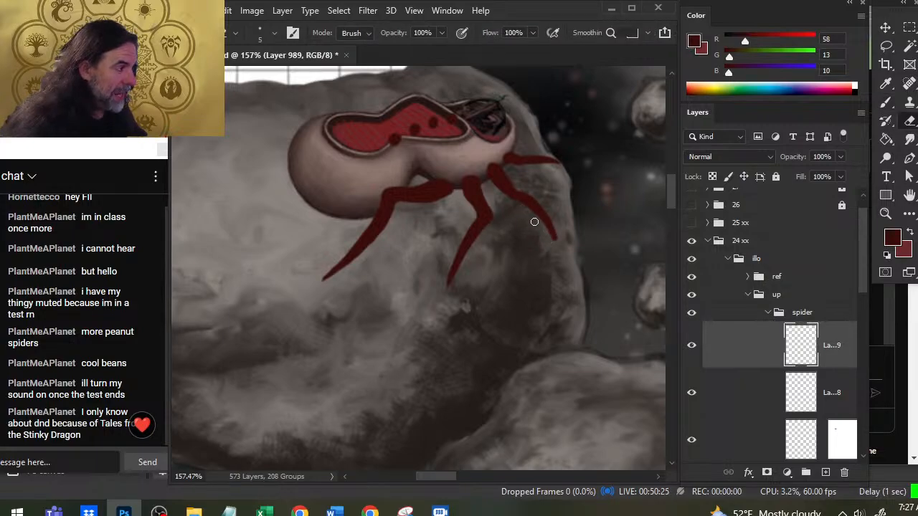
drag(537, 225, 543, 250)
Step: Sharpen the third leg's knee bend and shorten its tip with the 5 px brush and eraser
key(b)
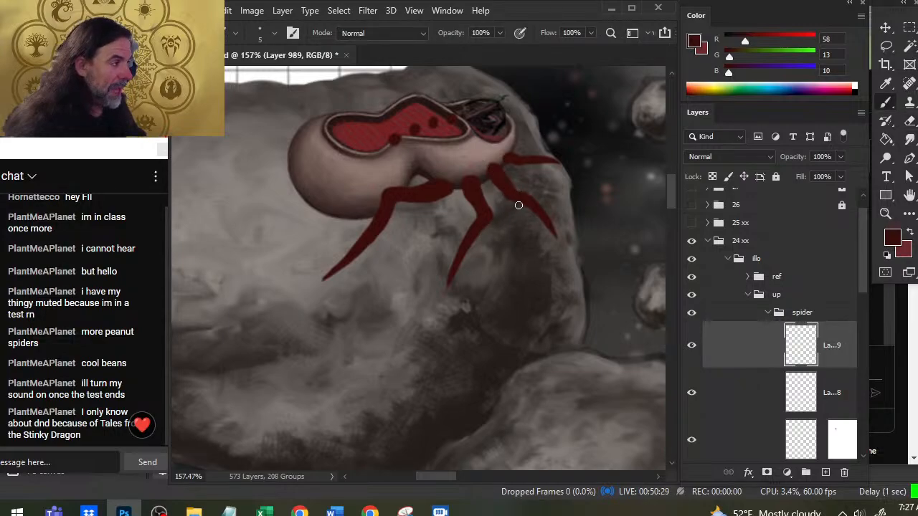
key(e)
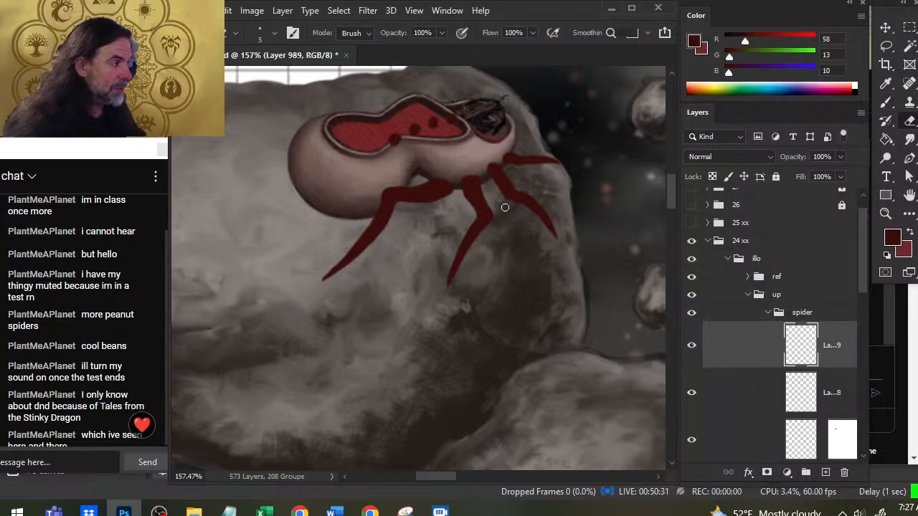
key(b)
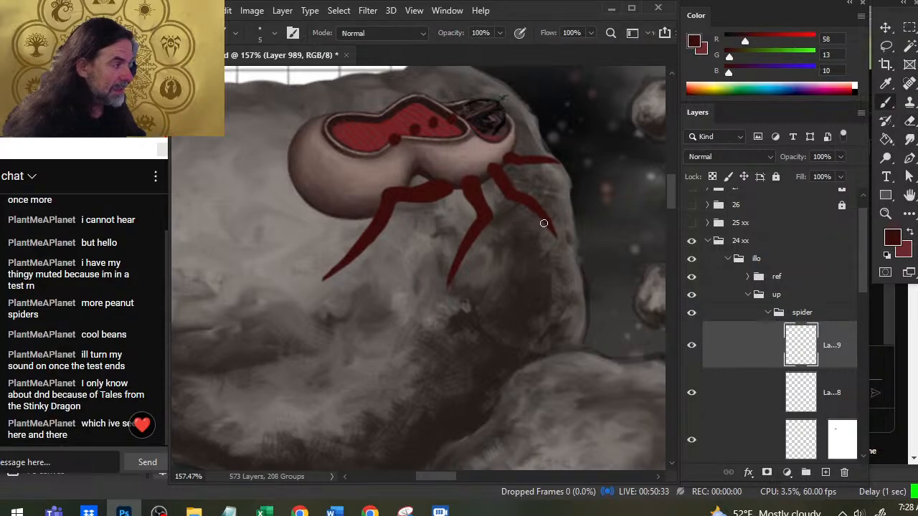
key(e)
key(b)
key(e)
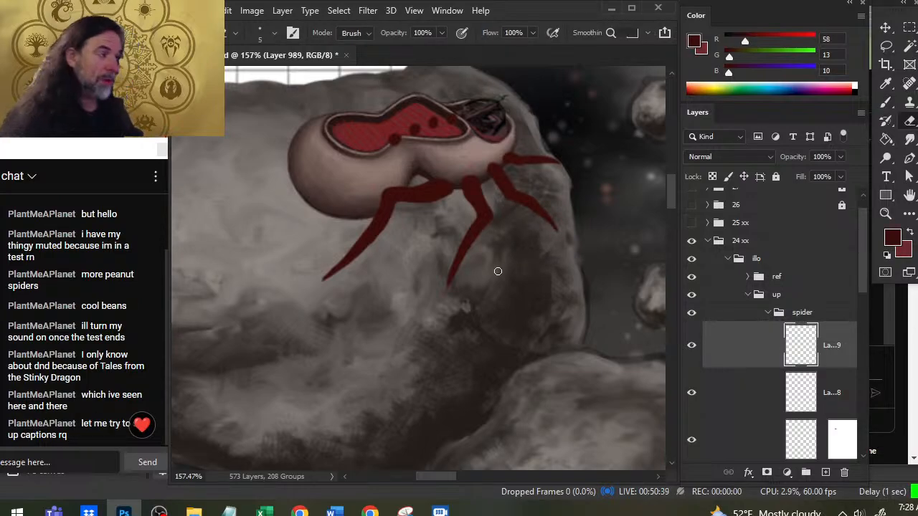
Step: Angle the third leg's lower segment farther outward into a pointed tip and thicken its joint at the body with the 5 px brush and eraser
key(b)
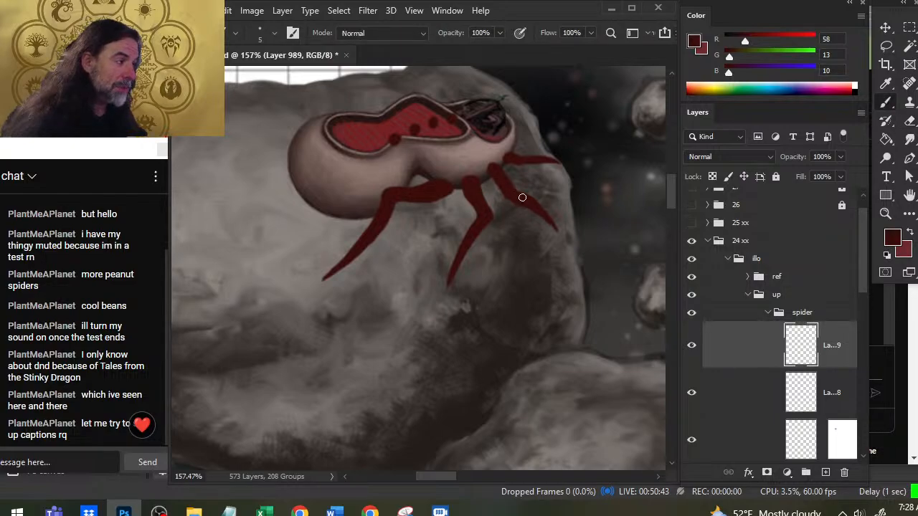
key(e)
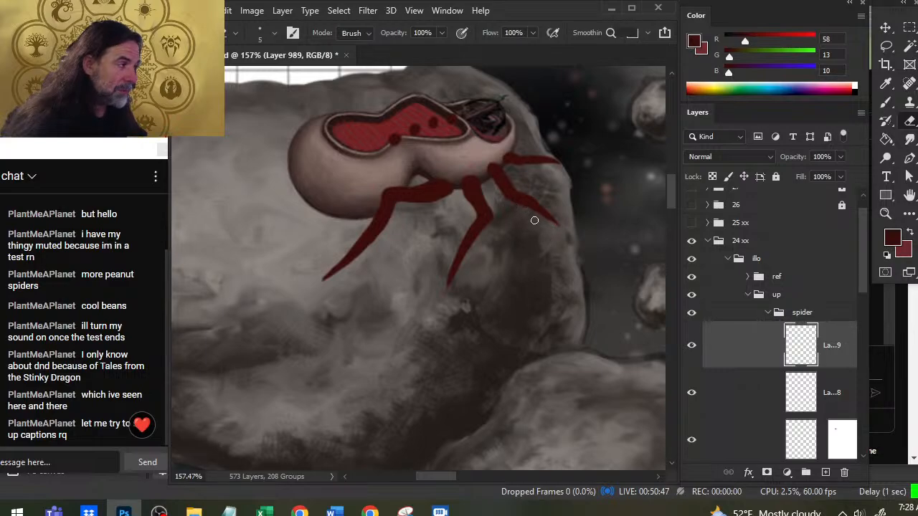
key(b)
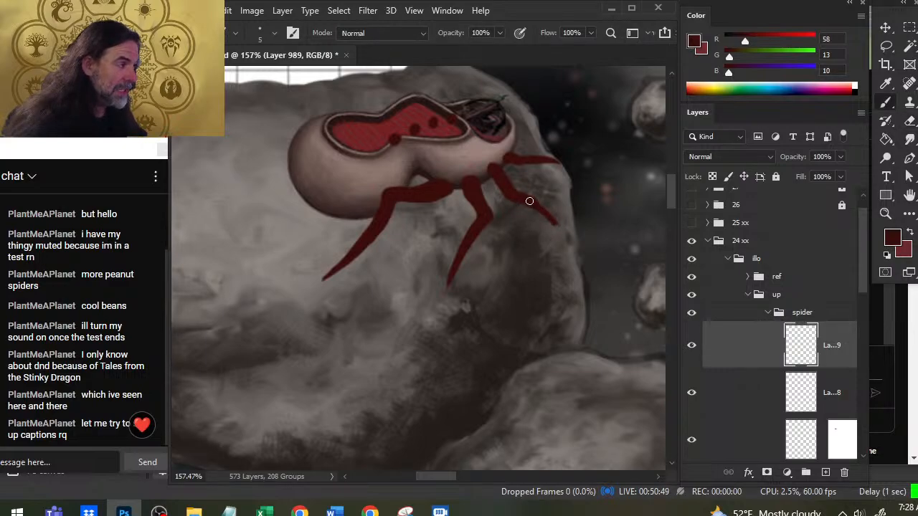
drag(531, 203, 566, 232)
key(e)
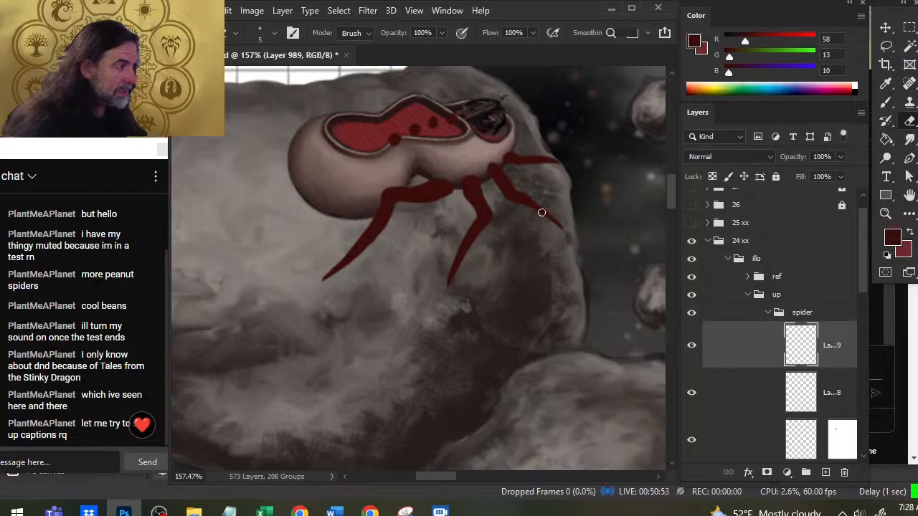
key(b)
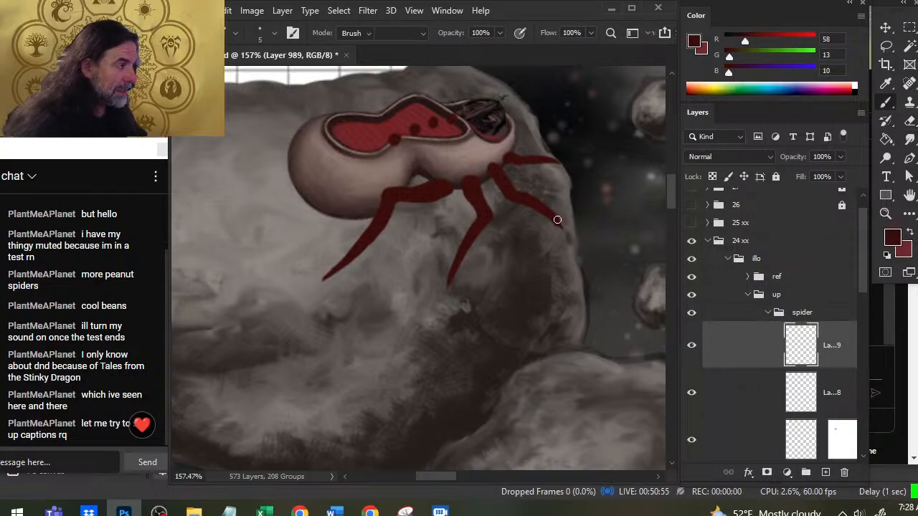
key(e)
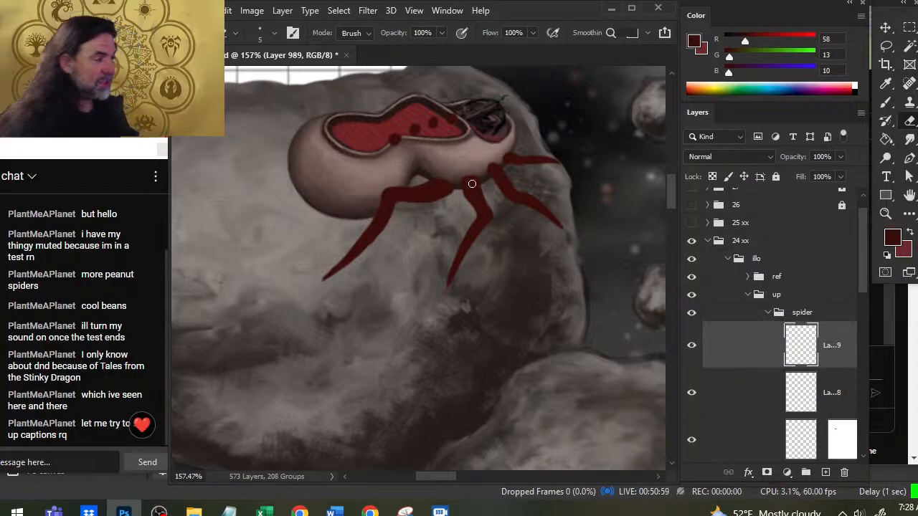
key(b)
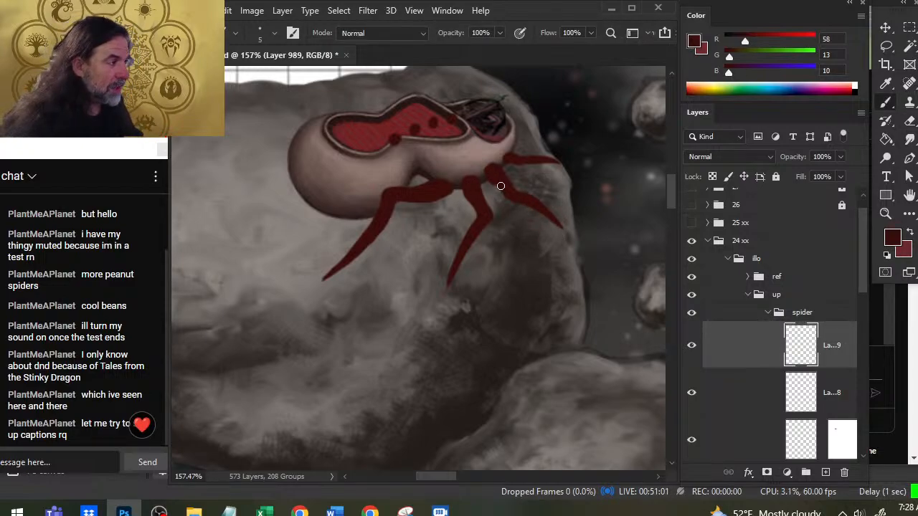
key(e)
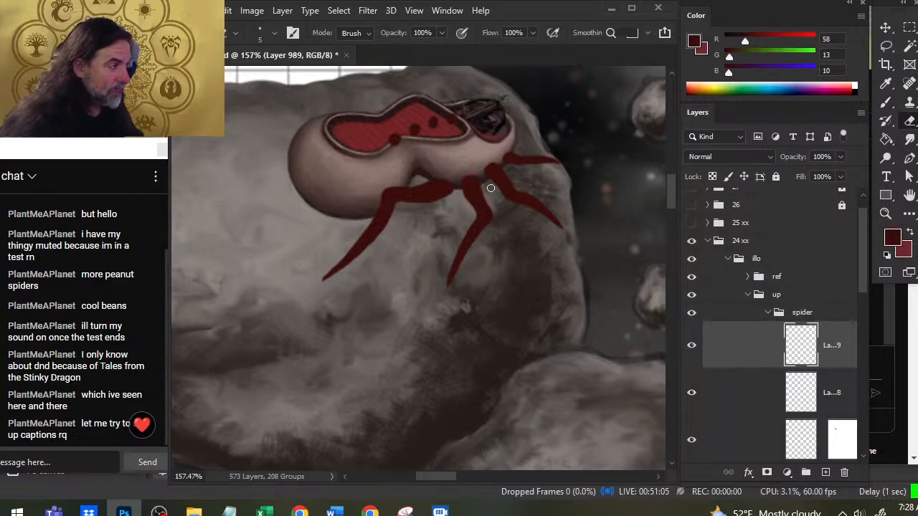
Step: Reshape the short front leg with a thicker base and a tapered tip at the asteroid's edge using the 5 px brush and eraser
key(b)
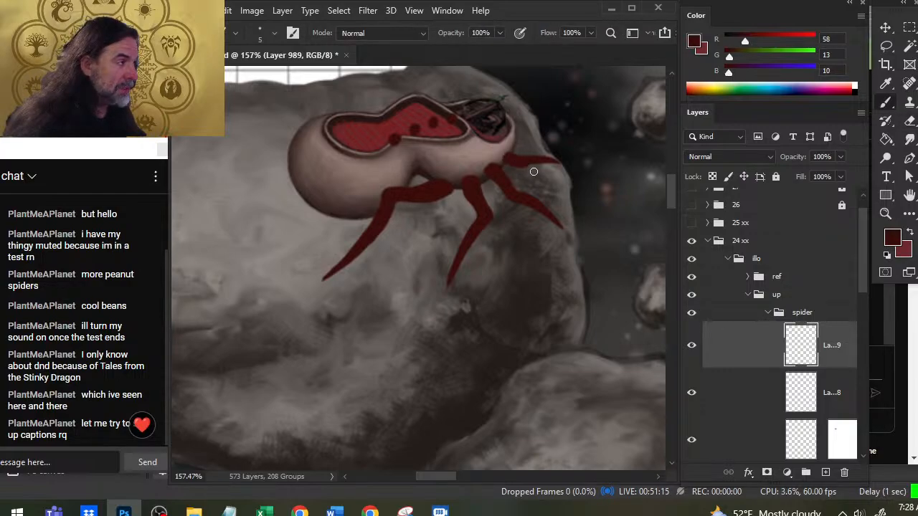
mouse_move(533, 172)
mouse_down()
mouse_move(543, 153)
mouse_move(557, 159)
mouse_move(528, 165)
mouse_up()
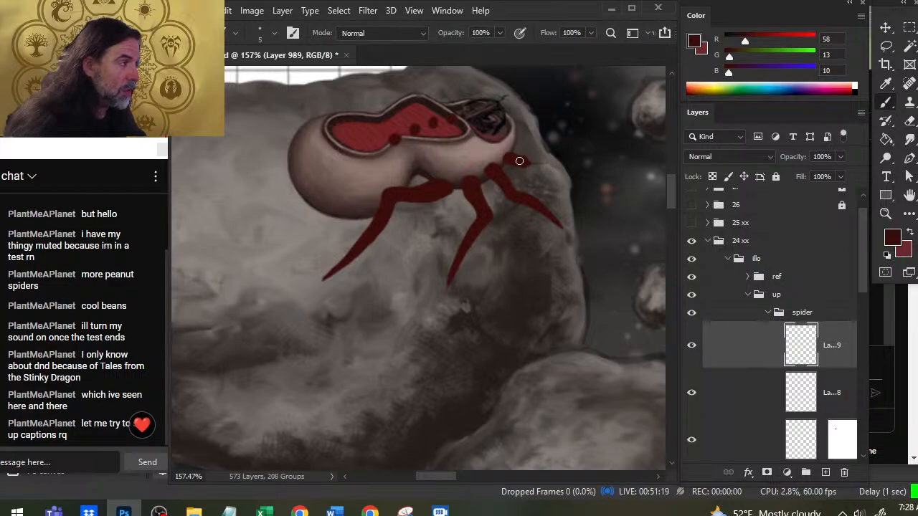
mouse_move(519, 161)
mouse_down()
mouse_move(551, 159)
mouse_move(529, 162)
mouse_up()
key(e)
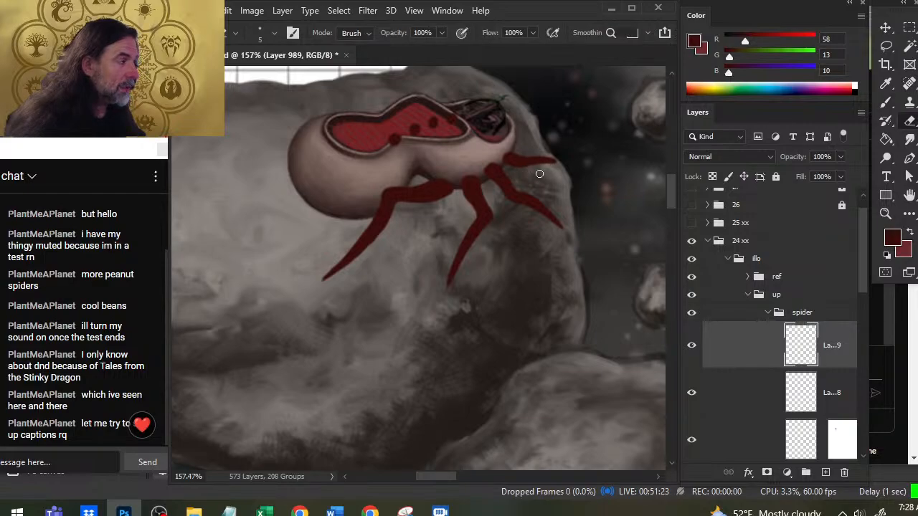
key(b)
drag(549, 156, 560, 161)
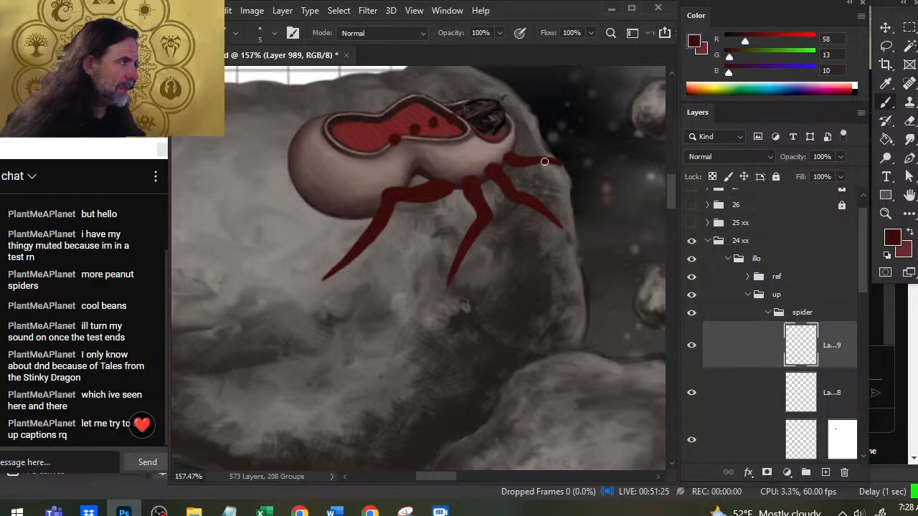
key(e)
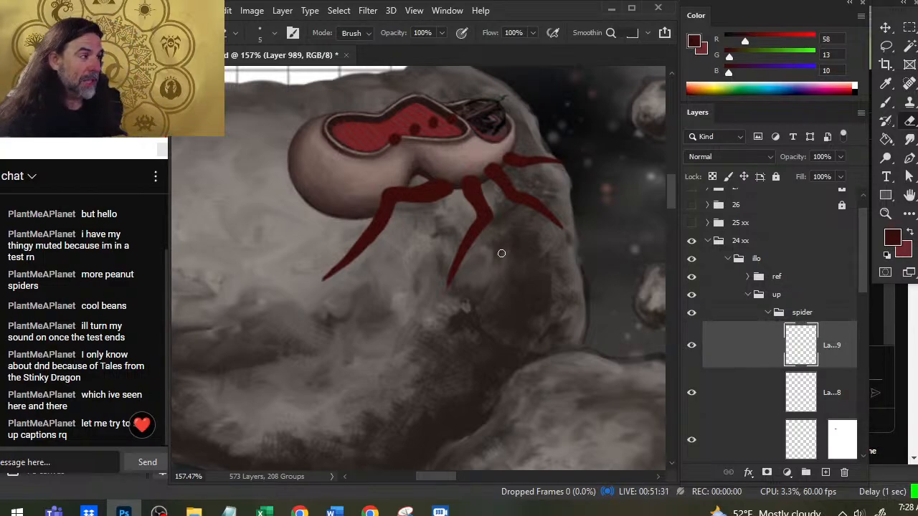
Step: Compare the spider's legs with the reference drawings and check them within the surrounding asteroid and ship scene
key(z)
drag(593, 250, 521, 277)
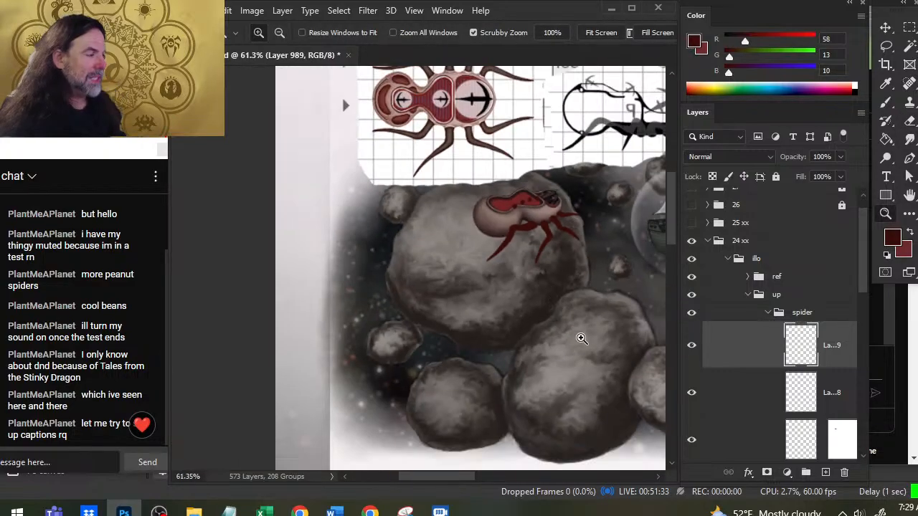
drag(609, 303, 529, 306)
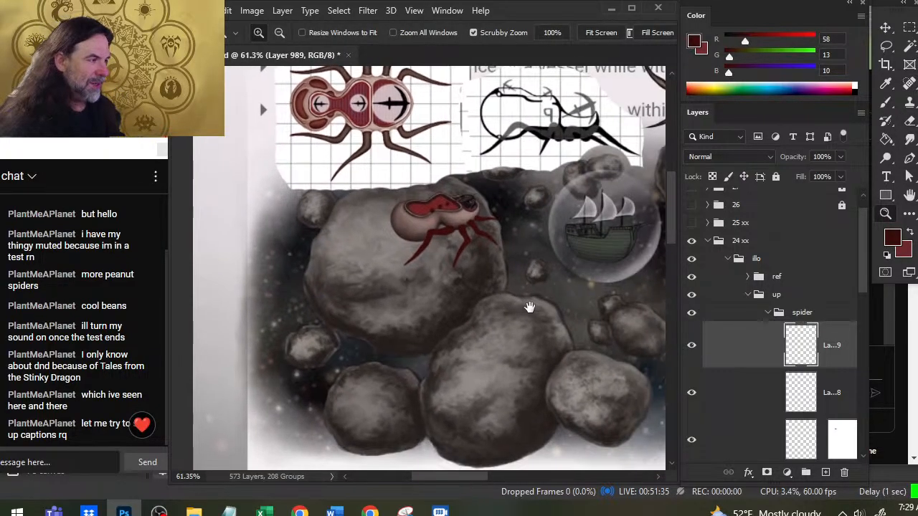
drag(525, 205, 596, 244)
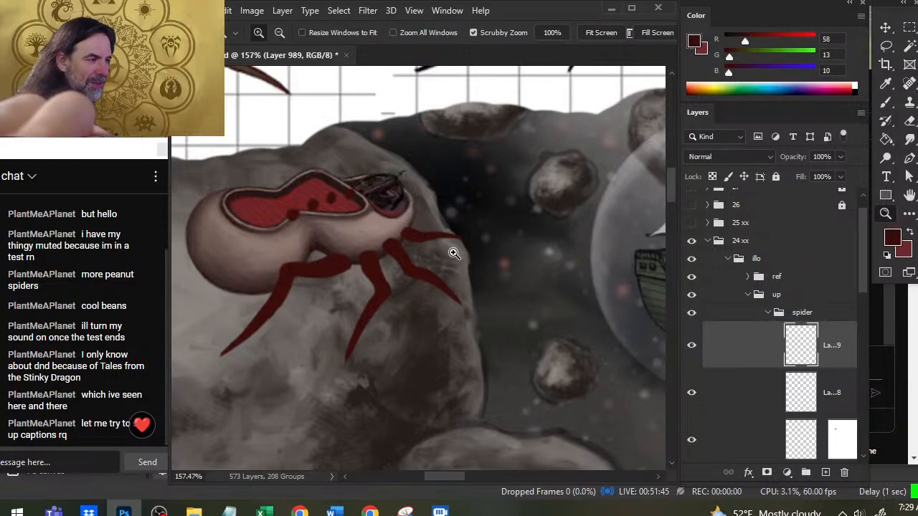
drag(546, 306, 467, 281)
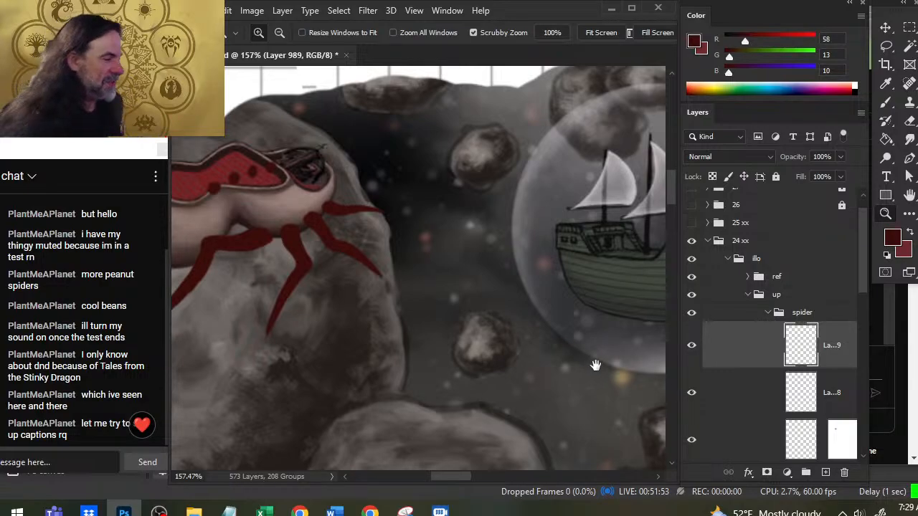
drag(594, 365, 474, 287)
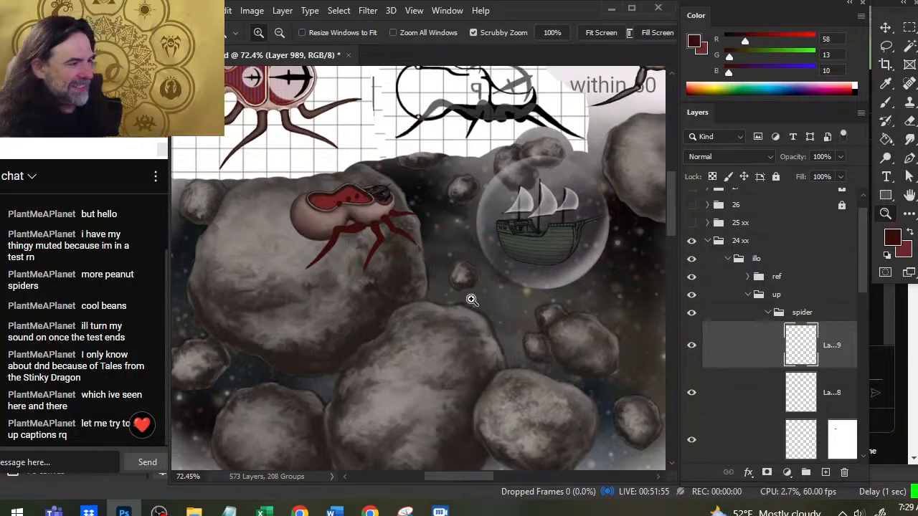
drag(385, 244, 392, 305)
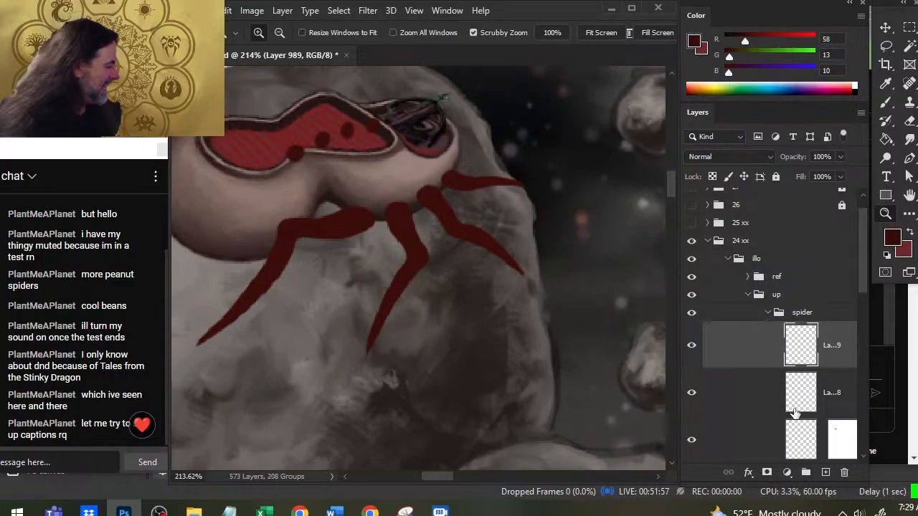
Step: Merge the top leg layer of the spider group down into the leg layer beneath it
right_click(746, 362)
click(728, 359)
right_click(729, 358)
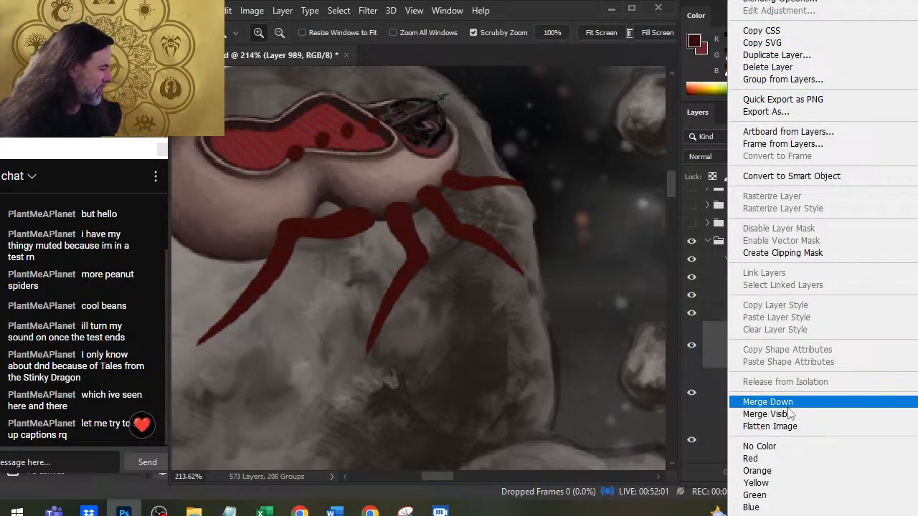
click(742, 401)
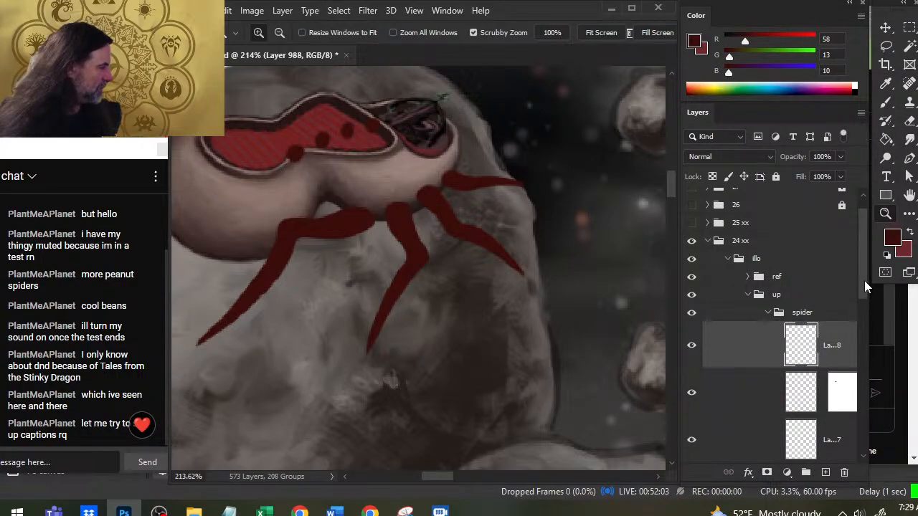
Step: Try to cut the lassoed legs and paste them onto their own layer near the base of the spider group
scroll(865, 287, down, 3)
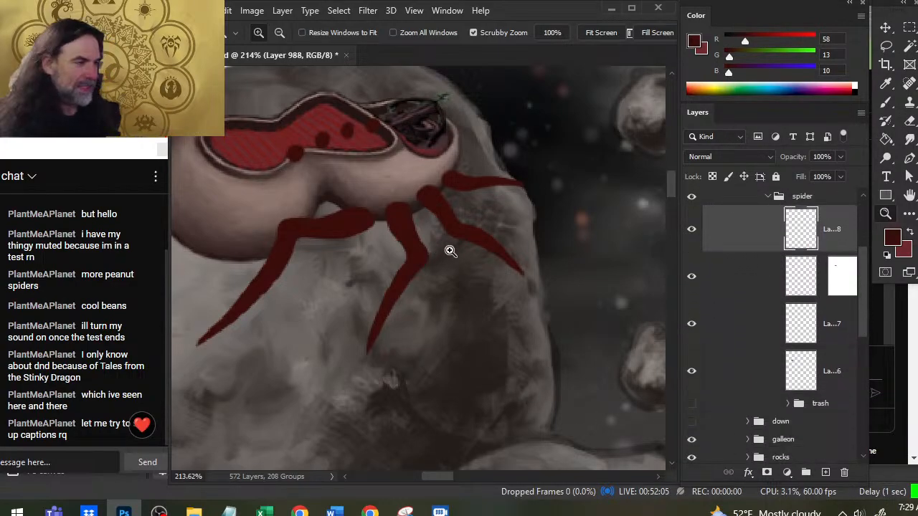
key(l)
mouse_move(490, 149)
mouse_down()
mouse_move(195, 242)
mouse_move(512, 388)
mouse_move(502, 144)
mouse_up()
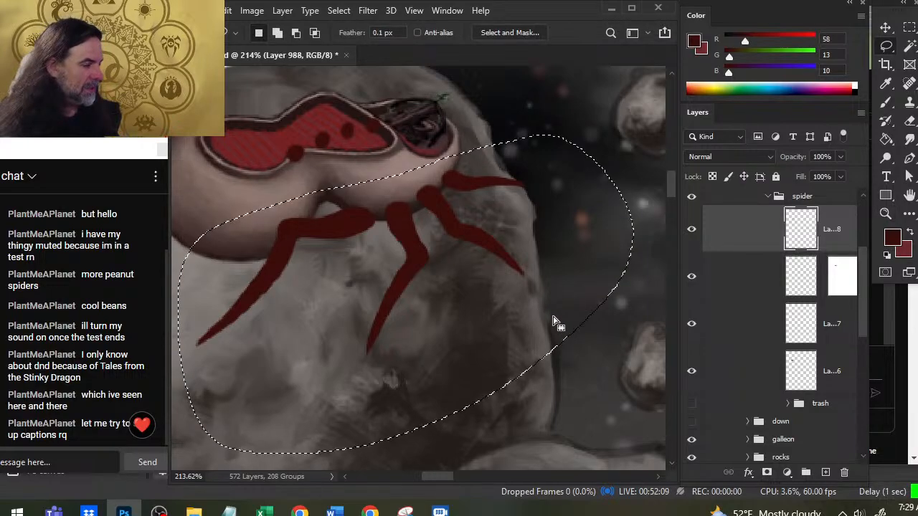
key(ctrl+x)
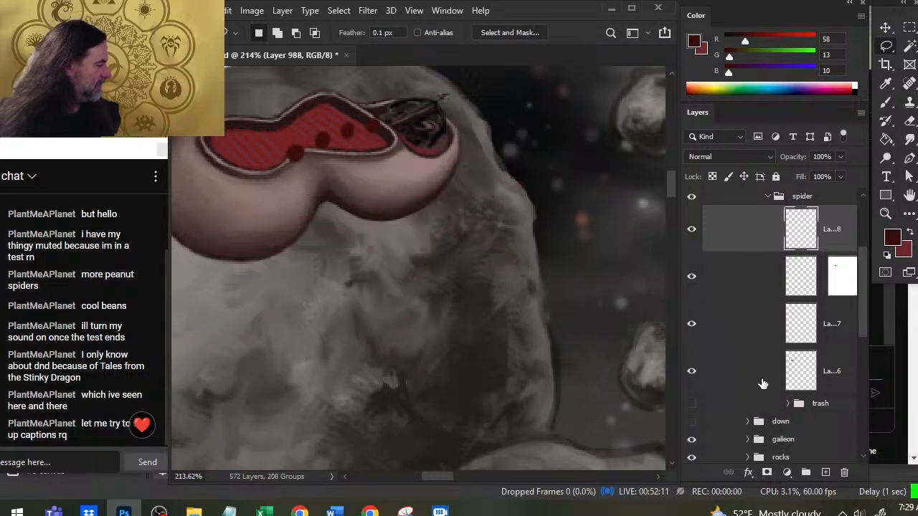
click(763, 384)
key(ctrl+v)
drag(752, 434, 749, 355)
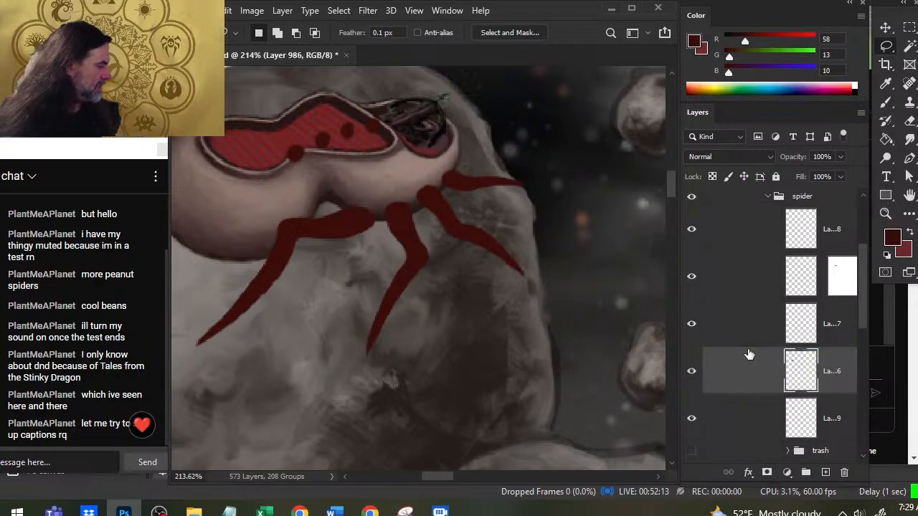
click(731, 406)
key(Delete)
key(ctrl+z)
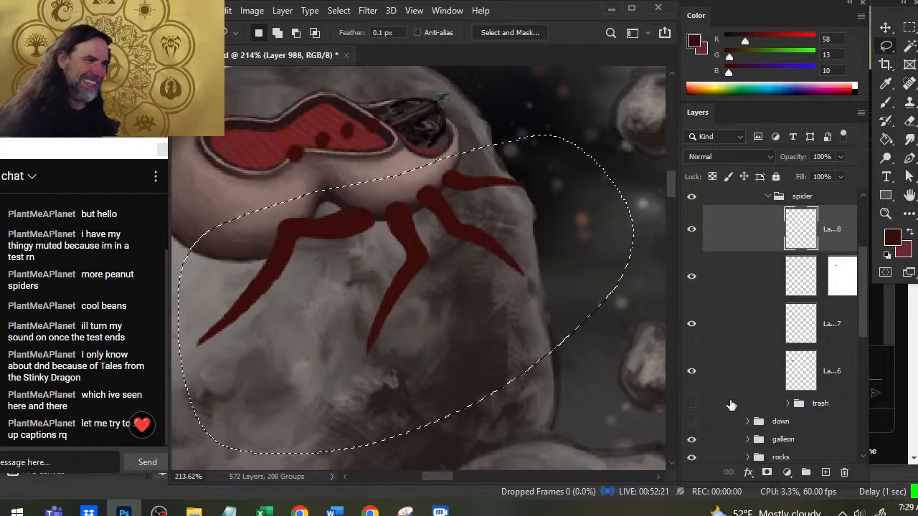
key(ctrl+d)
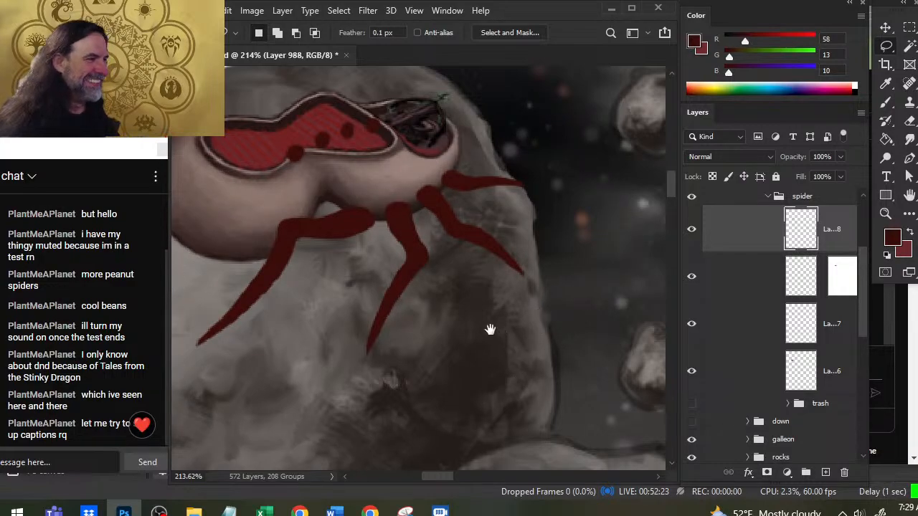
Step: Lasso all four legs, duplicate them onto a new layer, and move the copy up and left across the peanut body
drag(449, 273, 580, 328)
drag(557, 358, 438, 267)
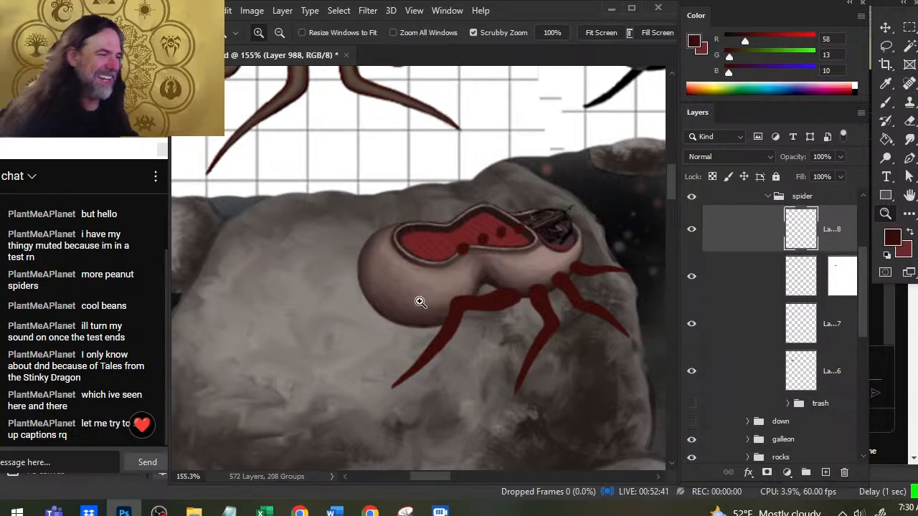
key(l)
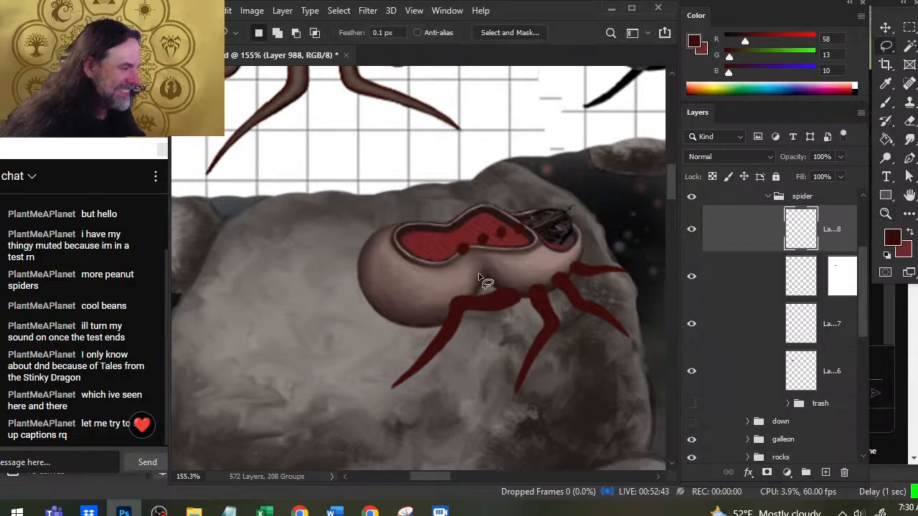
mouse_move(480, 277)
mouse_down()
mouse_move(528, 434)
mouse_move(658, 302)
mouse_move(502, 248)
mouse_up()
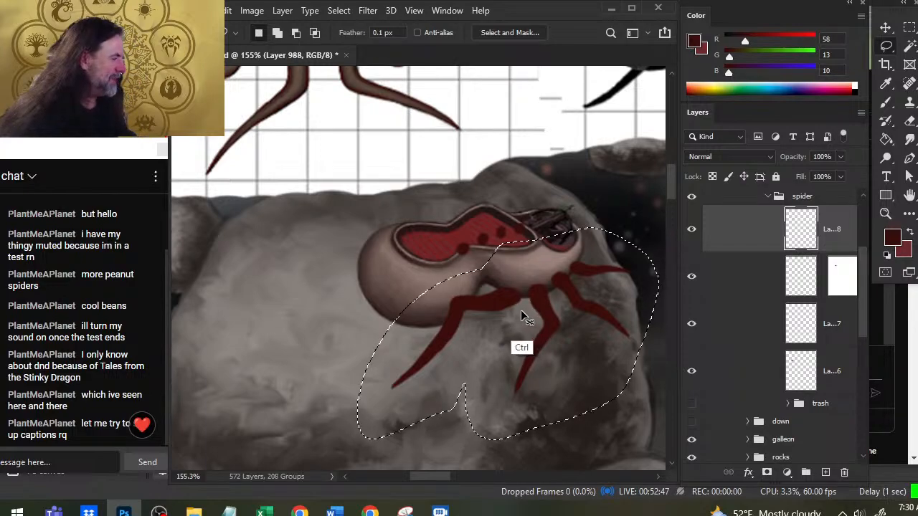
key(ctrl+j)
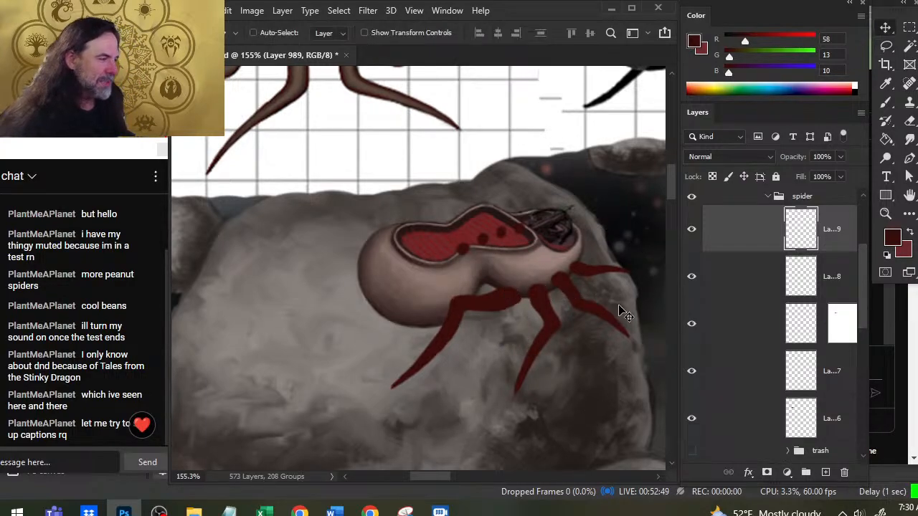
mouse_move(621, 311)
mouse_down()
mouse_move(542, 263)
mouse_move(560, 275)
mouse_up()
Step: Scale the copied set of legs proportionally to 98.54% with Free Transform
right_click(523, 222)
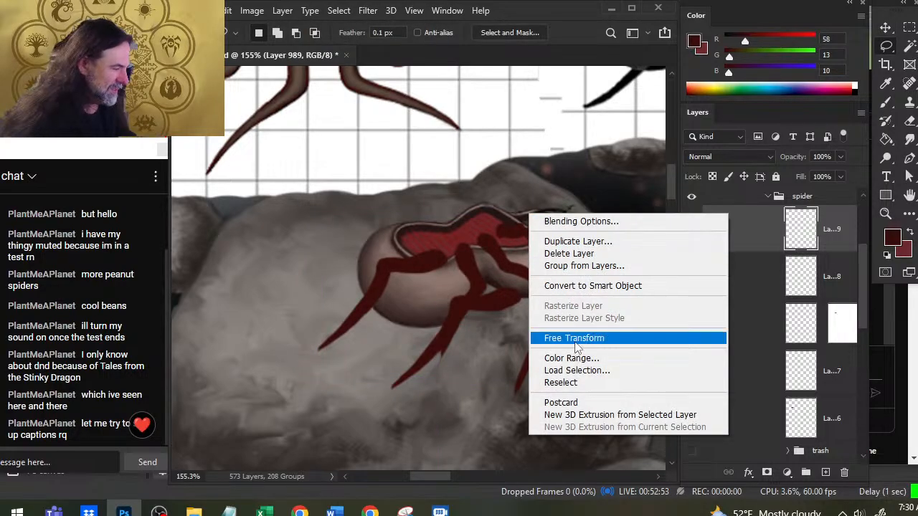
click(574, 338)
drag(314, 378, 320, 374)
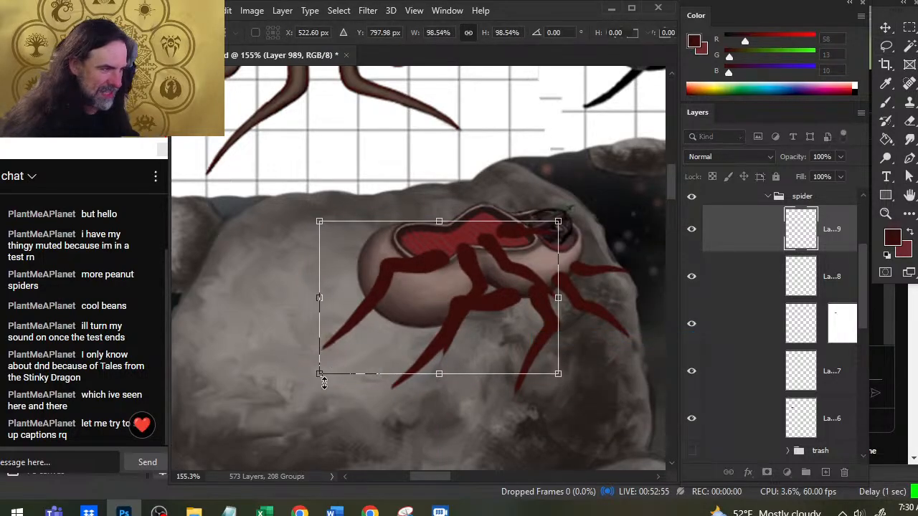
key(Return)
key(v)
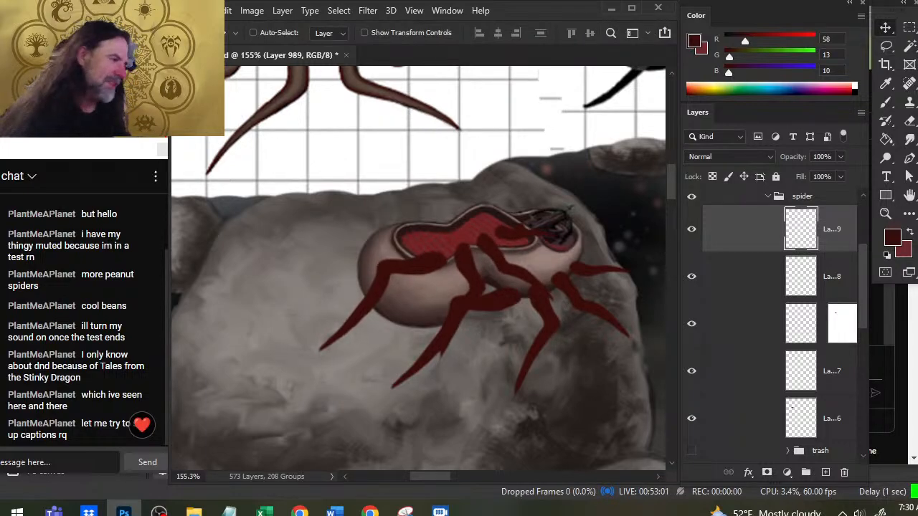
Step: Lower the original legs layer's opacity to 62% to set it apart from the copied legs
key(l)
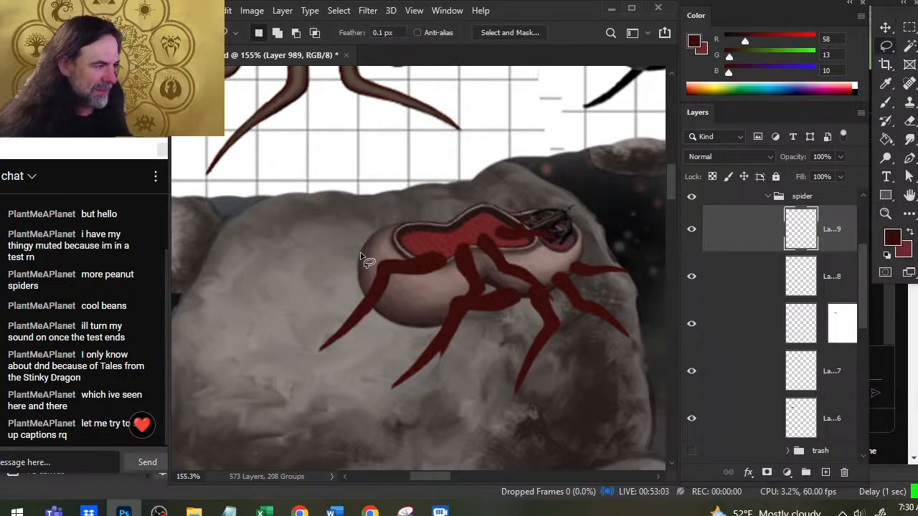
click(731, 279)
click(839, 157)
drag(833, 177, 818, 176)
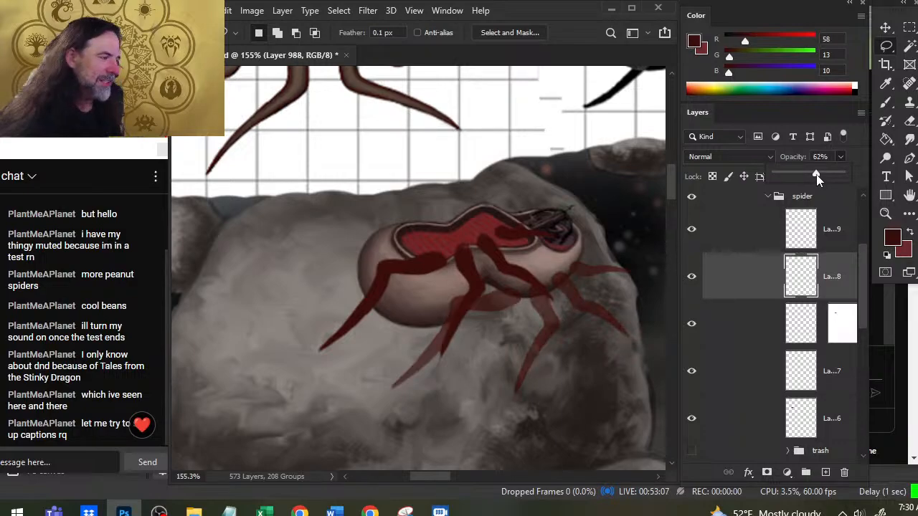
Step: Lasso the rearmost leg on the copied legs layer
click(761, 245)
mouse_move(394, 234)
mouse_down()
mouse_move(283, 323)
mouse_move(391, 321)
mouse_up()
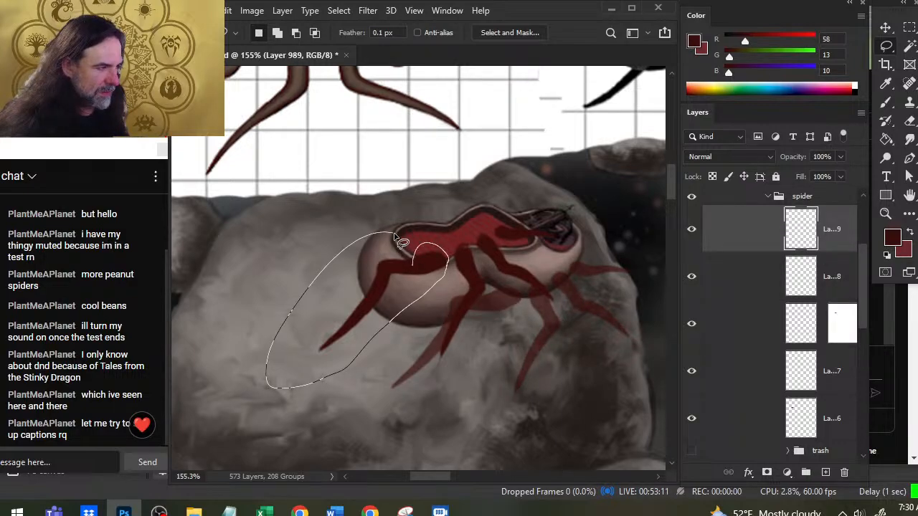
drag(394, 234, 395, 234)
right_click(364, 216)
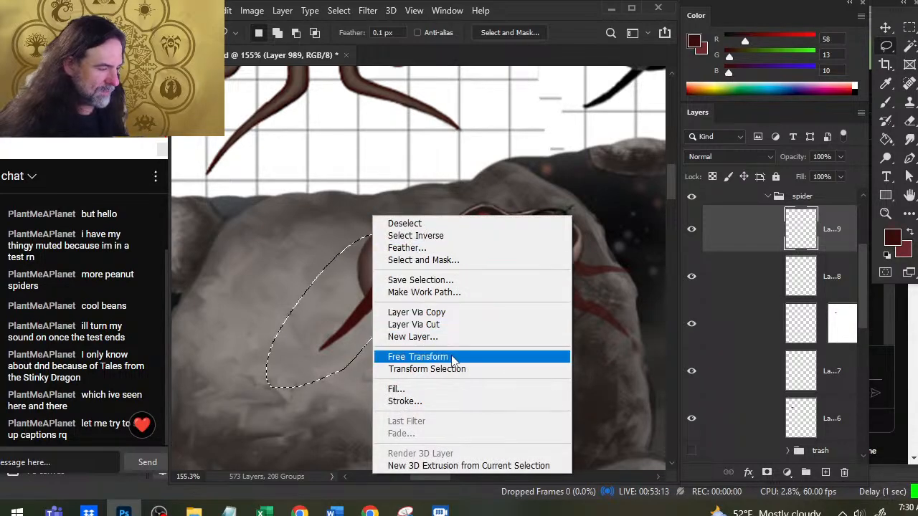
click(452, 358)
right_click(388, 215)
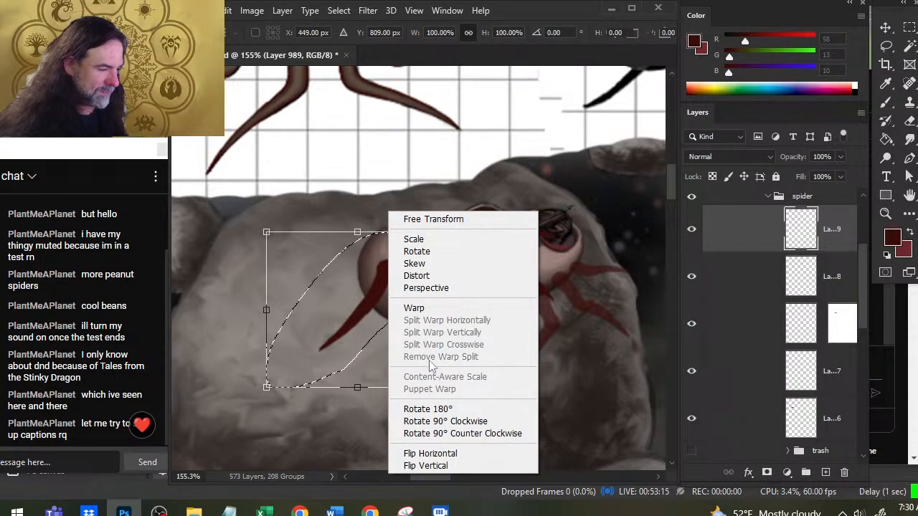
click(426, 264)
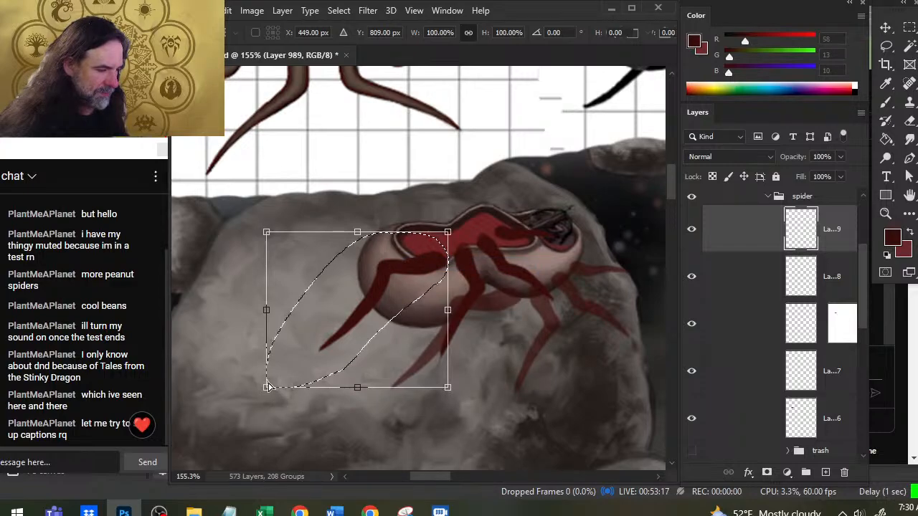
drag(267, 386, 259, 305)
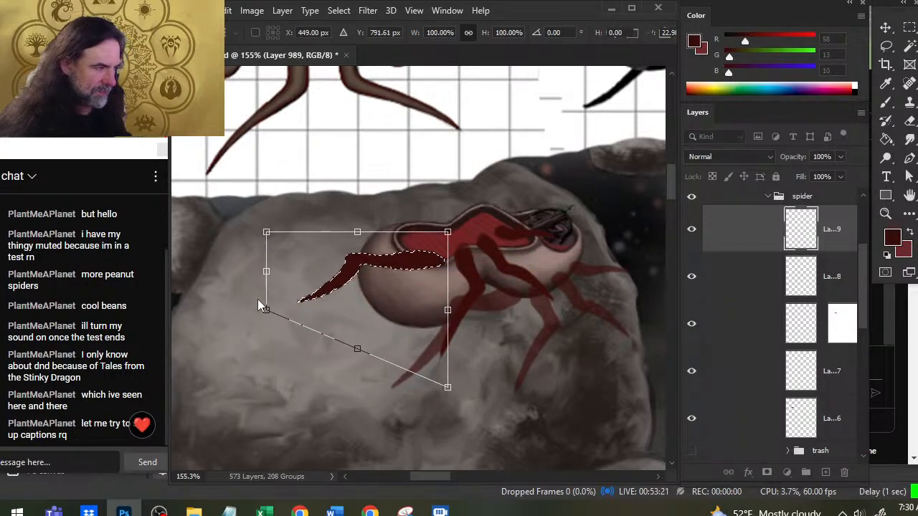
drag(356, 232, 378, 231)
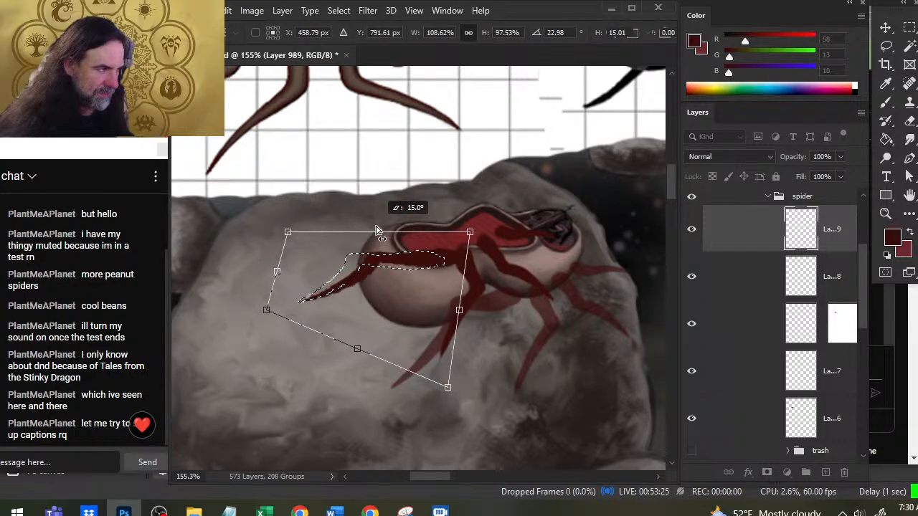
key(Escape)
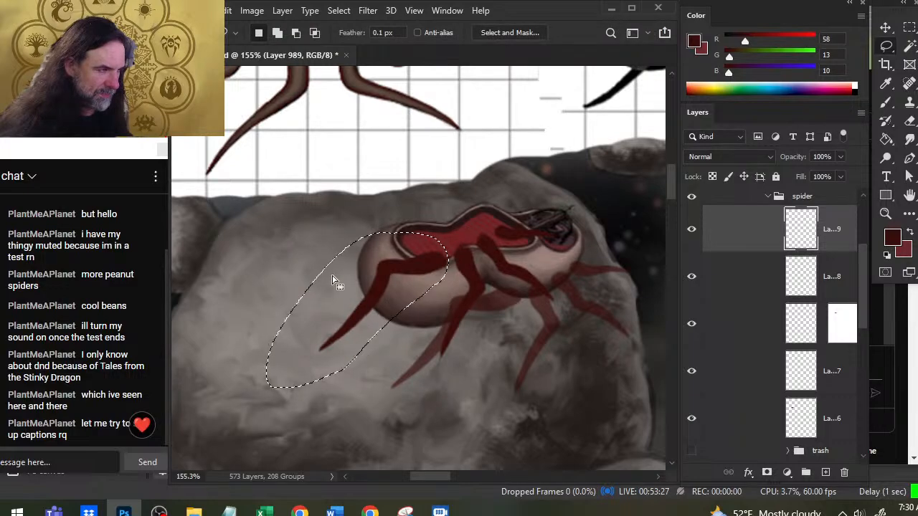
Step: Distort the selected rear leg so its knee rises to the shell's rim and its tip reaches out behind the body, then deselect it
right_click(332, 277)
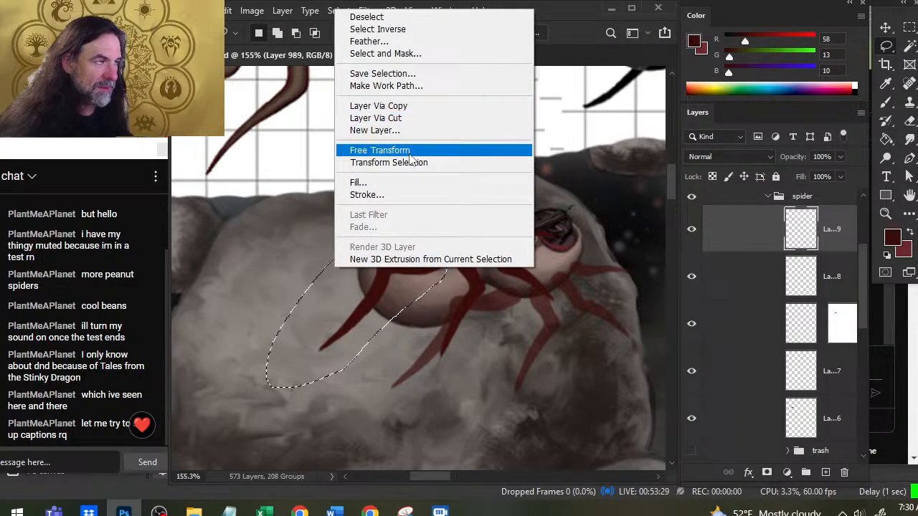
click(411, 151)
right_click(375, 284)
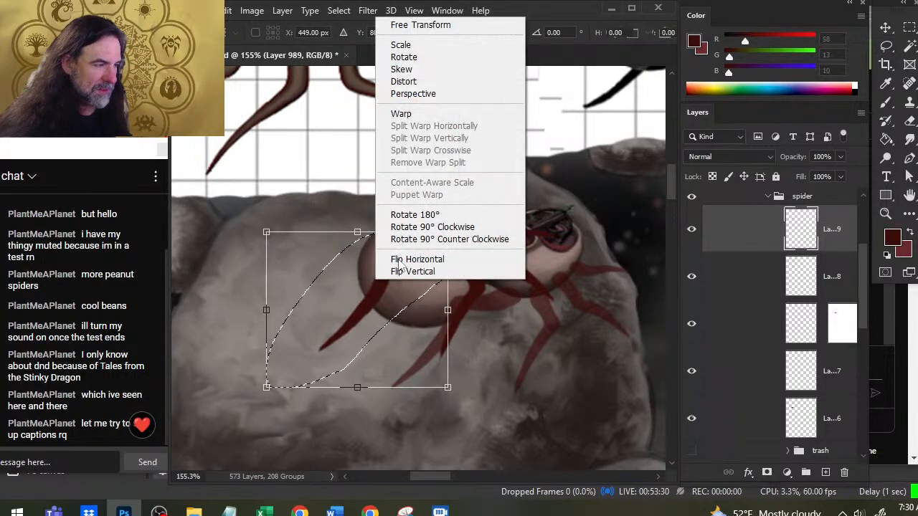
click(399, 81)
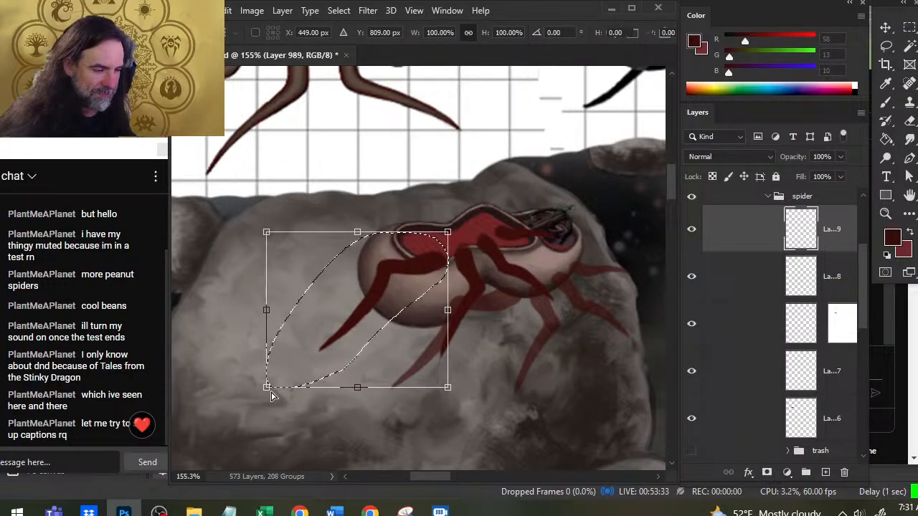
drag(271, 396, 264, 350)
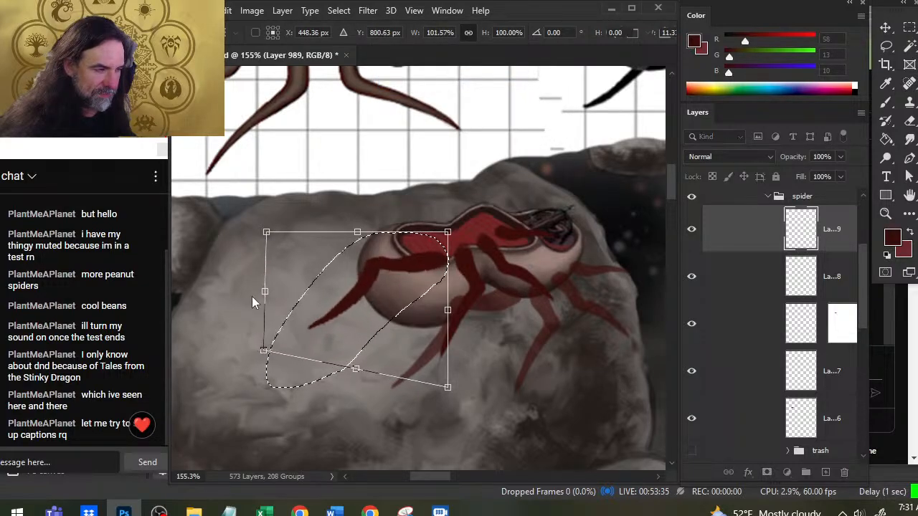
drag(266, 233, 280, 215)
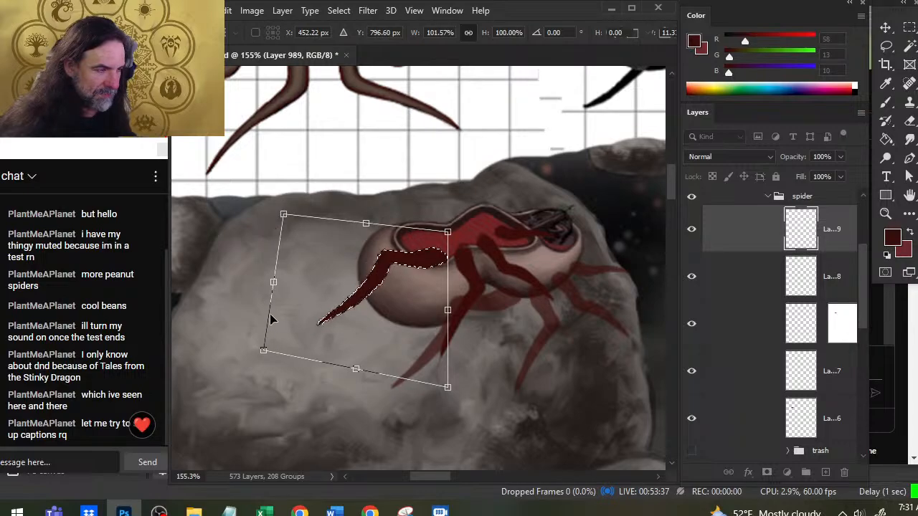
drag(273, 285, 269, 248)
drag(259, 319, 246, 267)
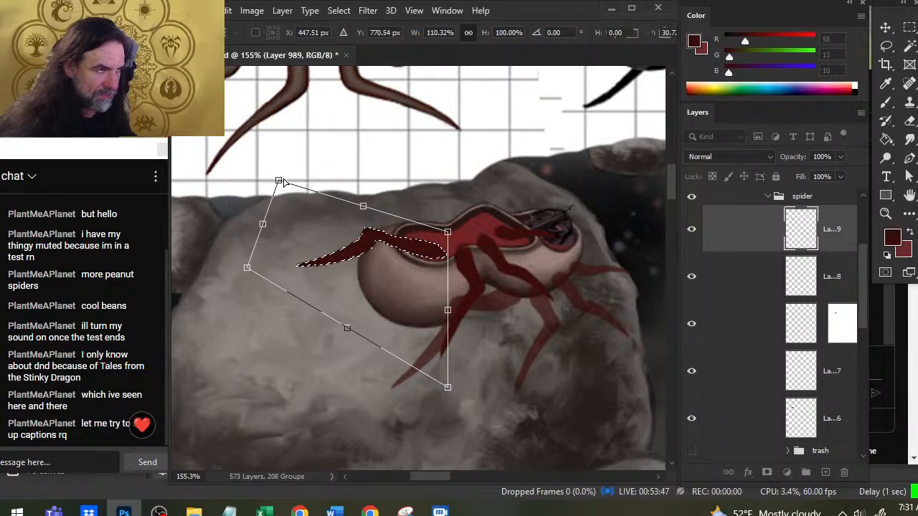
drag(279, 181, 303, 185)
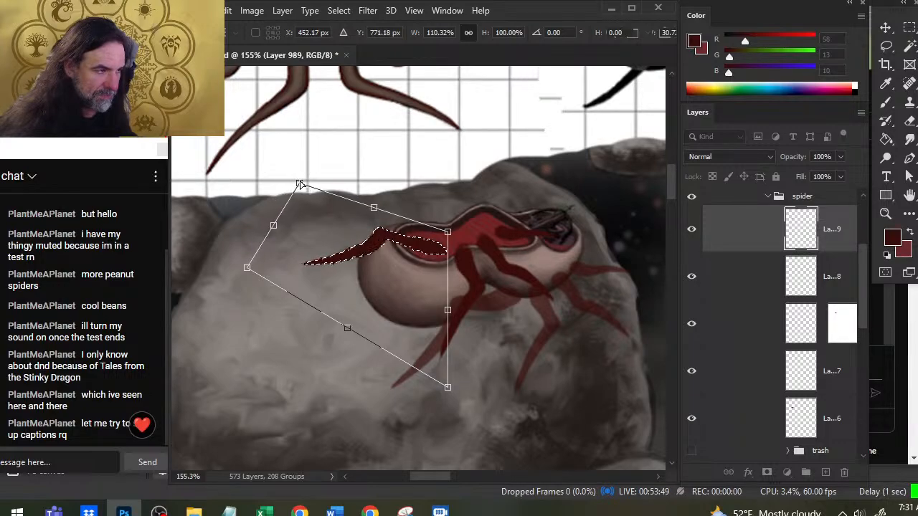
key(Return)
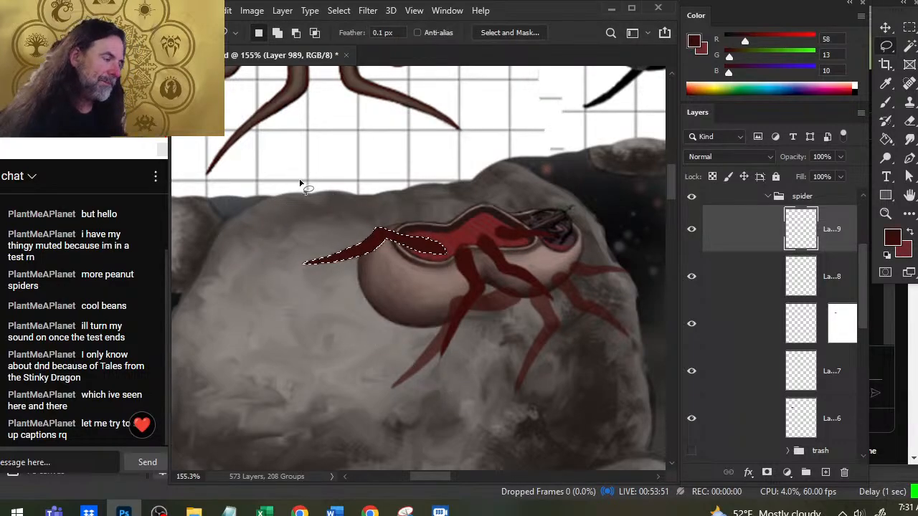
key(v)
mouse_move(427, 283)
mouse_down()
mouse_move(389, 296)
mouse_move(427, 282)
mouse_up()
key(ctrl)
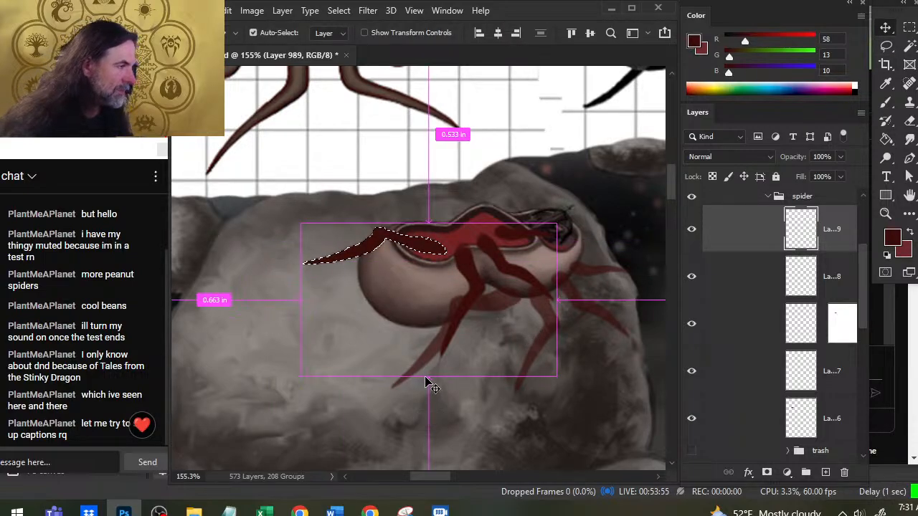
key(ctrl+d)
Step: Move the peanut body layer (Layer 986) above all the leg layers in the spider group so it covers the copied legs
key(l)
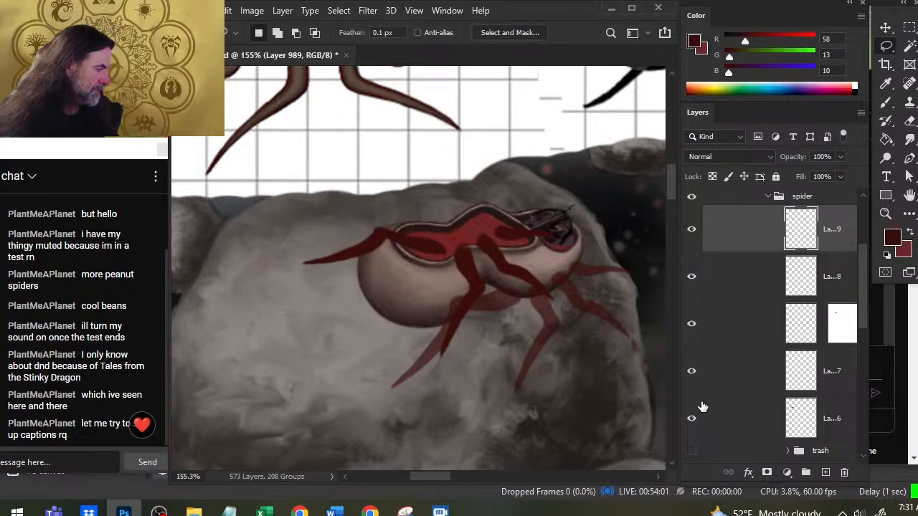
drag(725, 423, 743, 215)
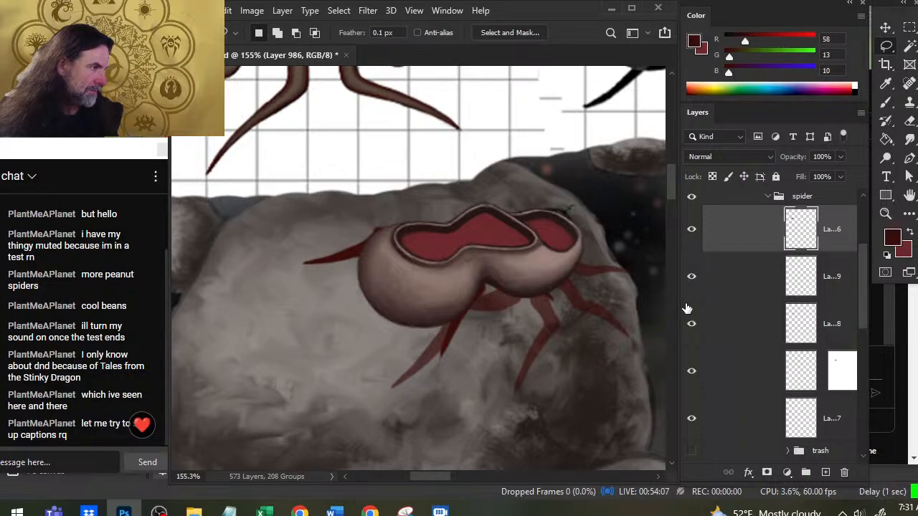
Step: Move the peanut body layer (Layer 986) beneath all the leg layers in the spider group
key(ctrl+shift+bracketleft)
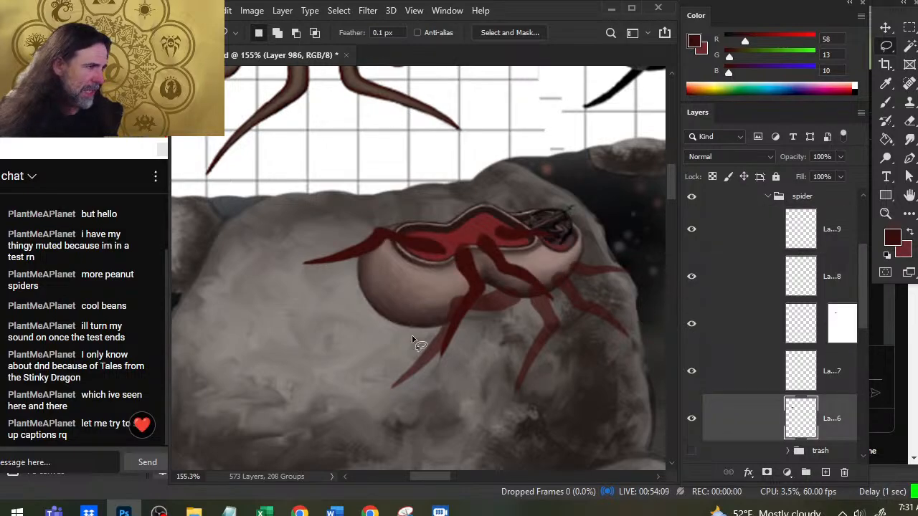
right_click(351, 314)
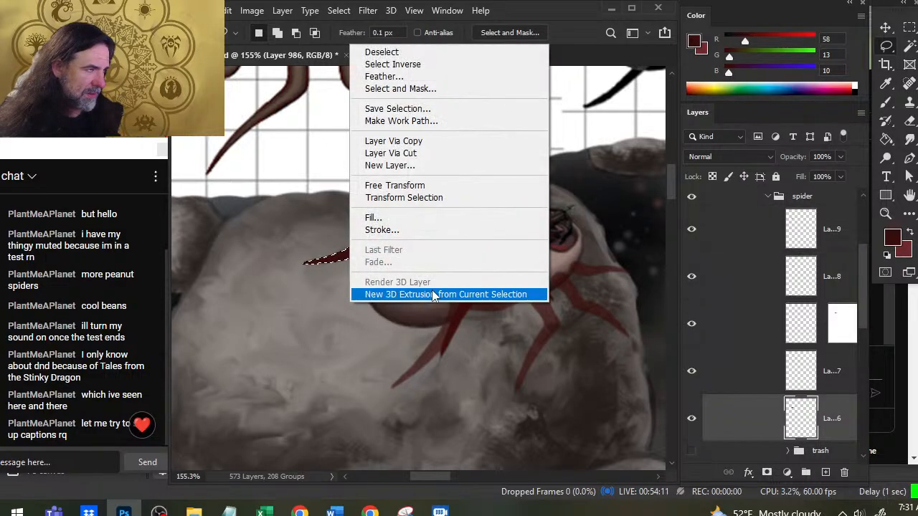
click(394, 186)
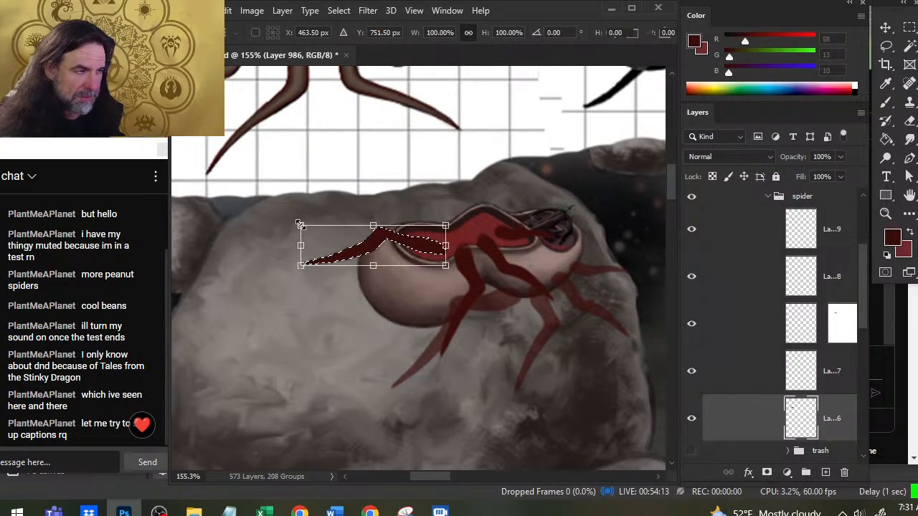
drag(300, 225, 290, 223)
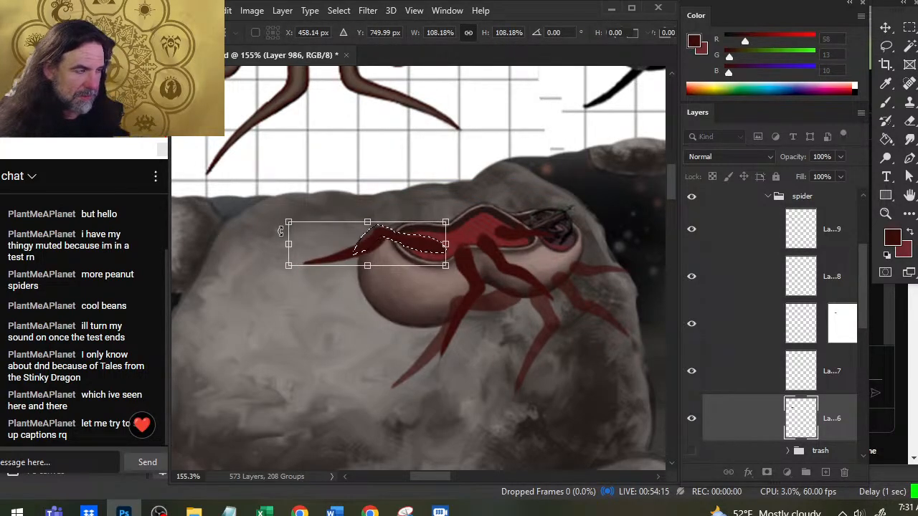
key(Return)
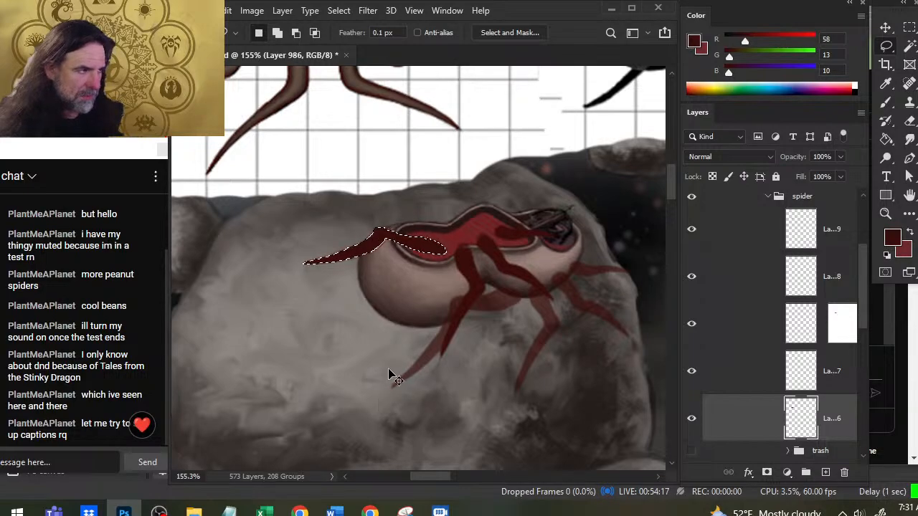
Step: Switch to the copied legs layer (Layer 989), scale the selected rear leg up slightly so its tip reaches farther back, and deselect it
ctrl+click(426, 245)
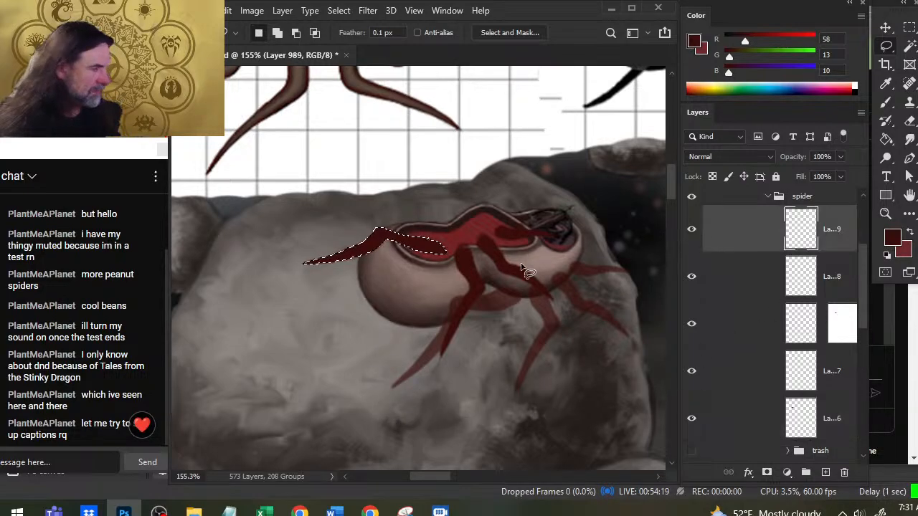
right_click(366, 295)
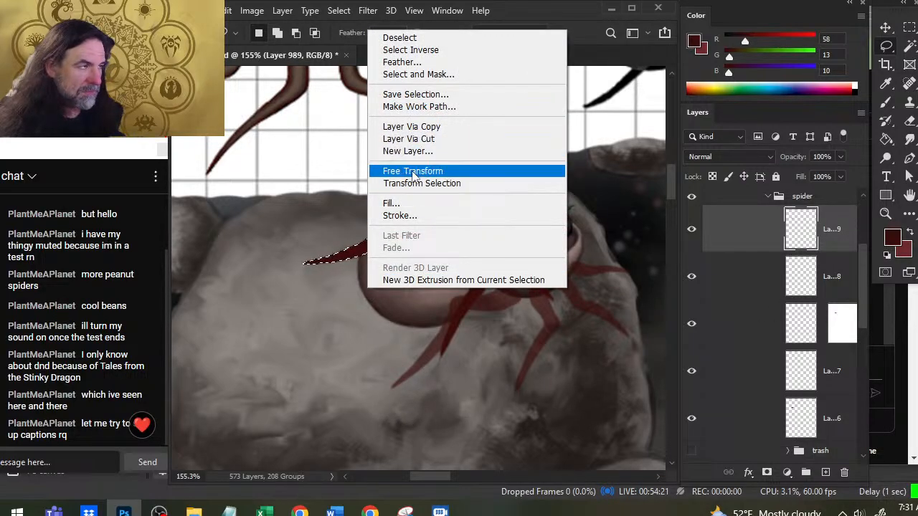
click(401, 170)
drag(295, 221, 285, 218)
key(Return)
key(ctrl+d)
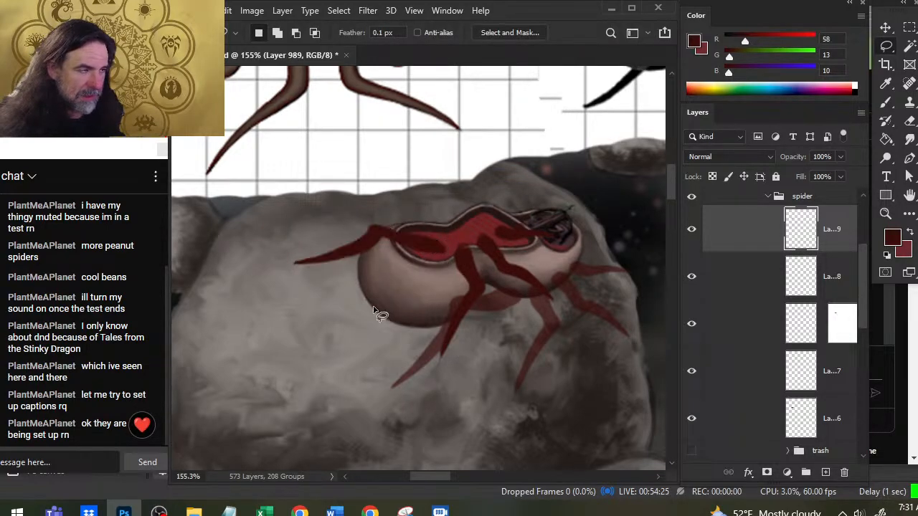
Step: Refine the copied rear leg's knee and upper segment by alternately painting in dark red and erasing along its edges
key(e)
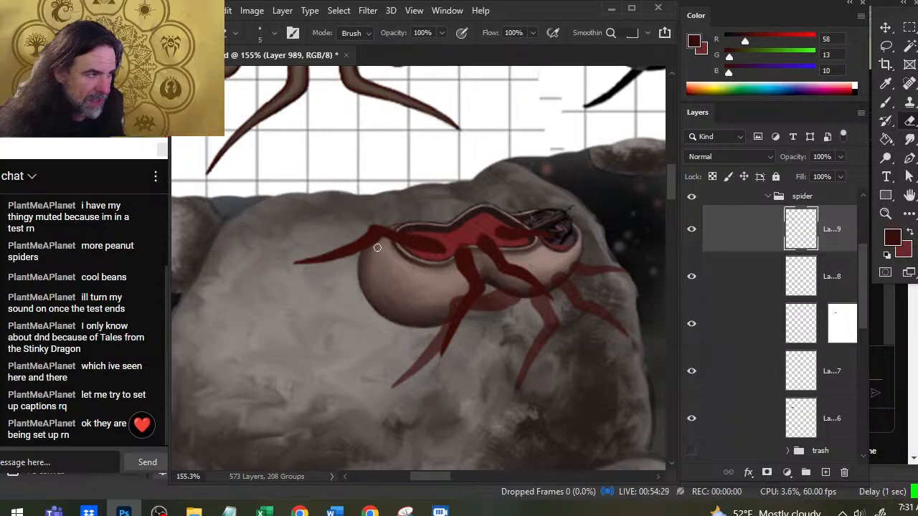
key(b)
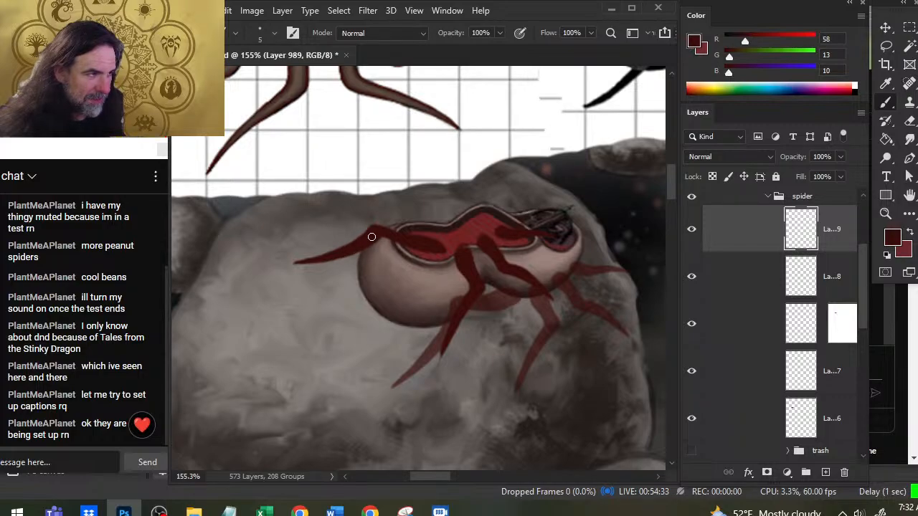
key(e)
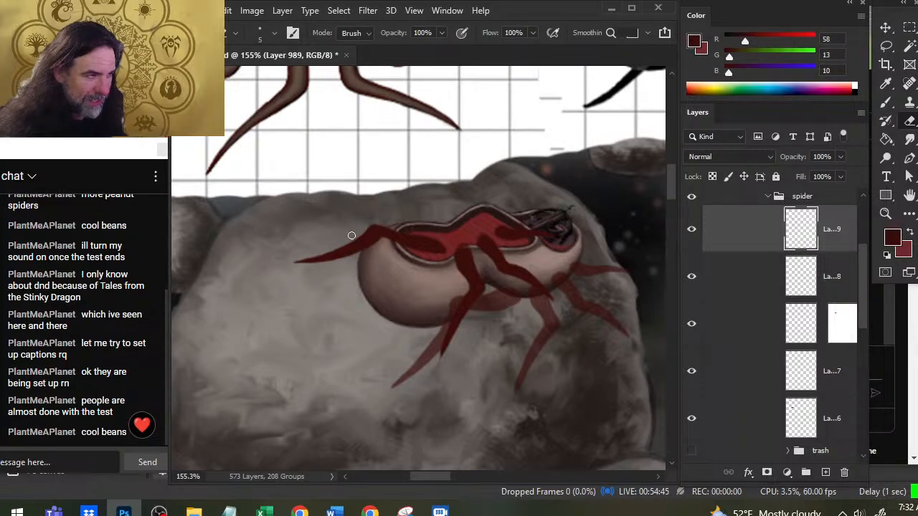
key(b)
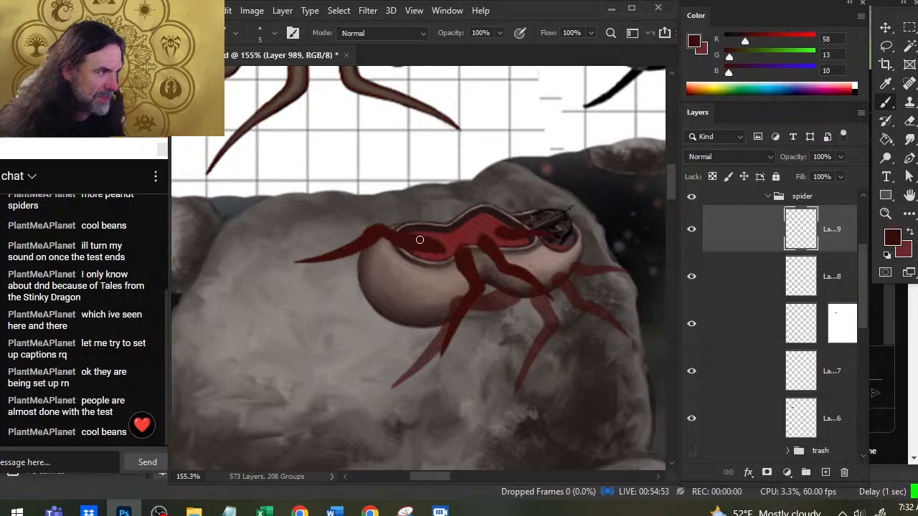
key(e)
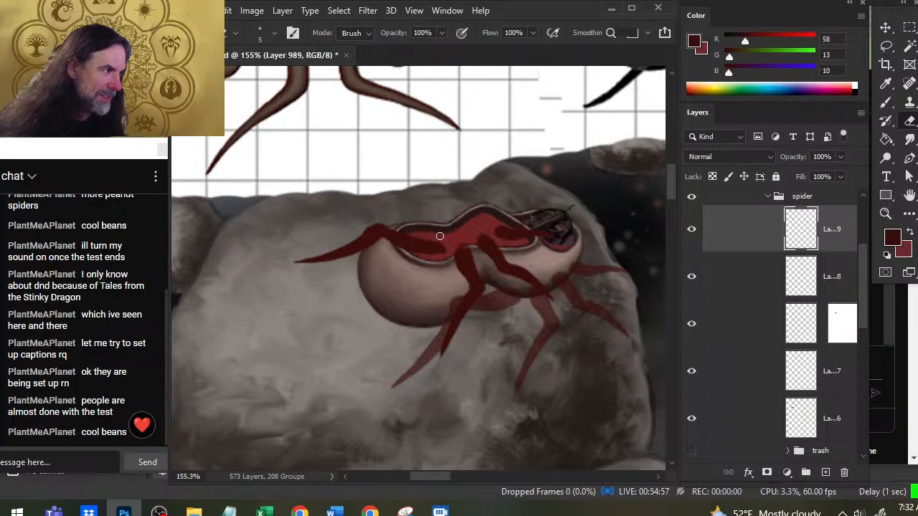
key(b)
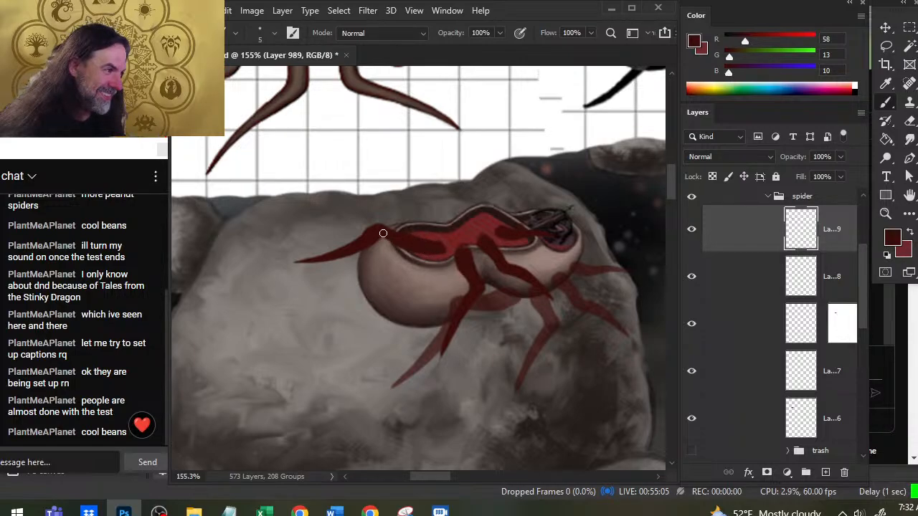
key(e)
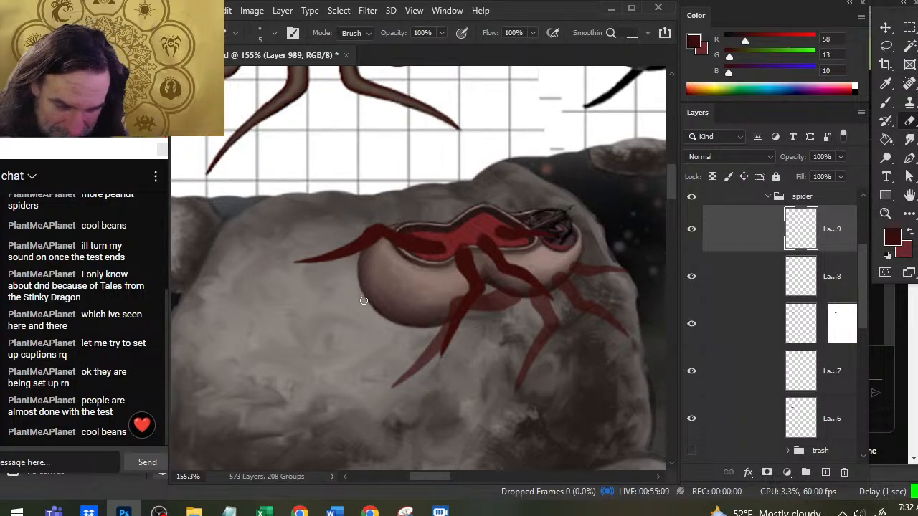
Step: Save the illustration document and close it
scroll(497, 267, right, 1)
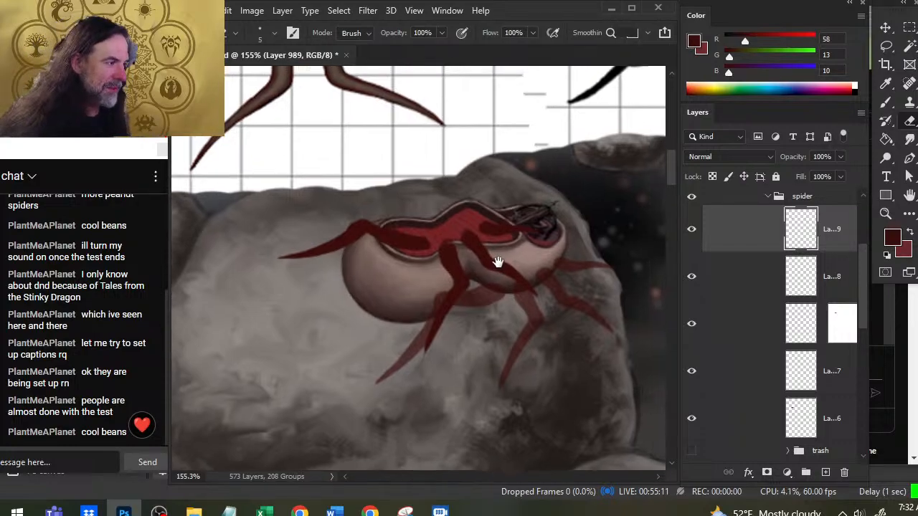
key(l)
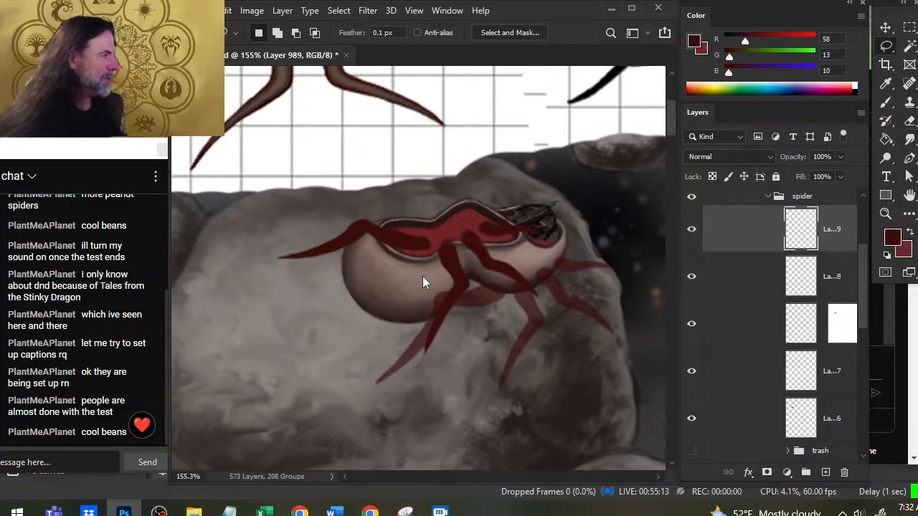
key(ctrl+s)
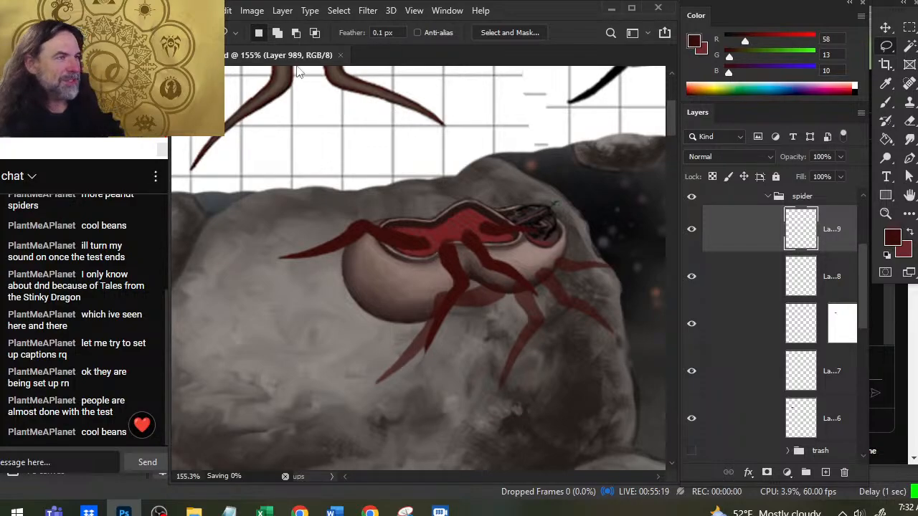
click(340, 55)
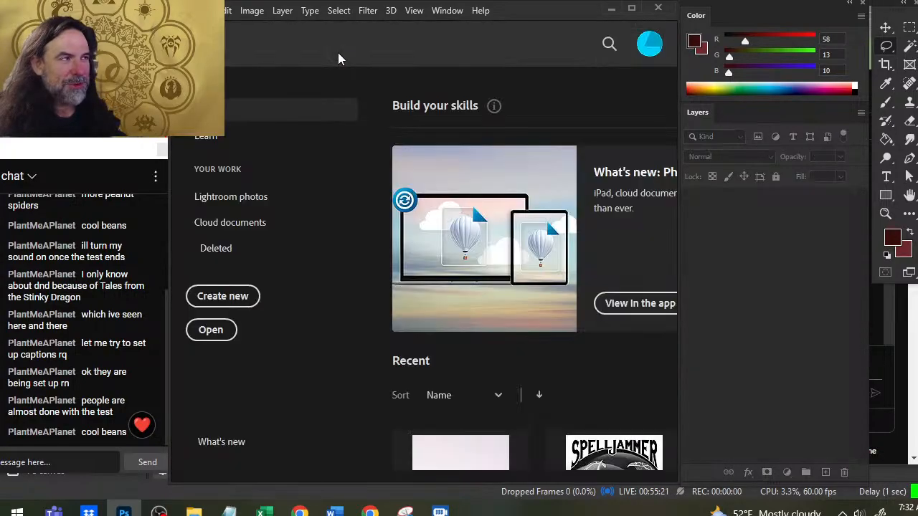
Step: Reopen the illustration document from the recent files
click(208, 10)
mouse_move(293, 94)
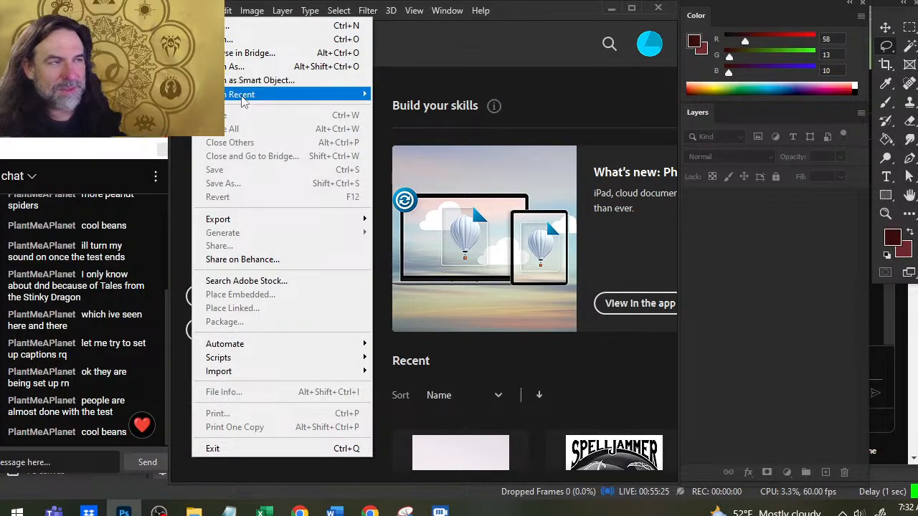
mouse_move(243, 98)
click(107, 110)
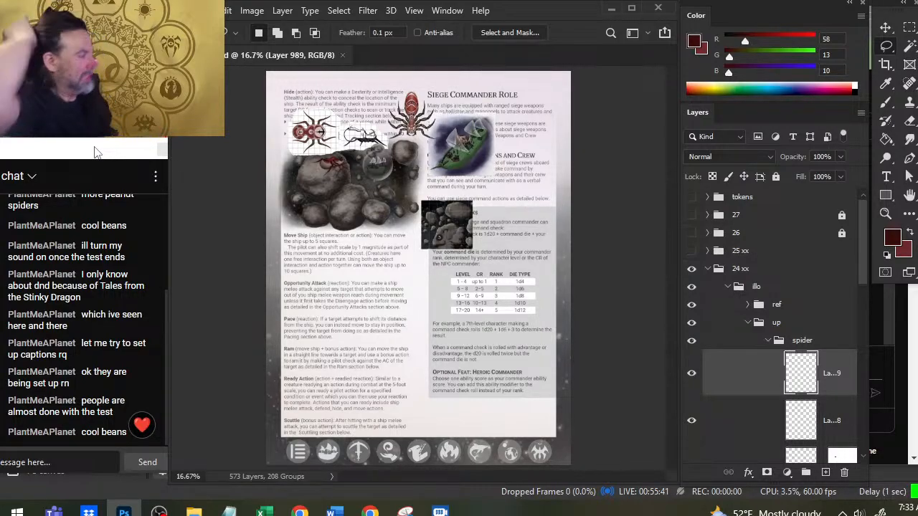
Step: Move the ref group up so its reference images clear the top of the spider's asteroid
key(z)
drag(328, 168, 461, 248)
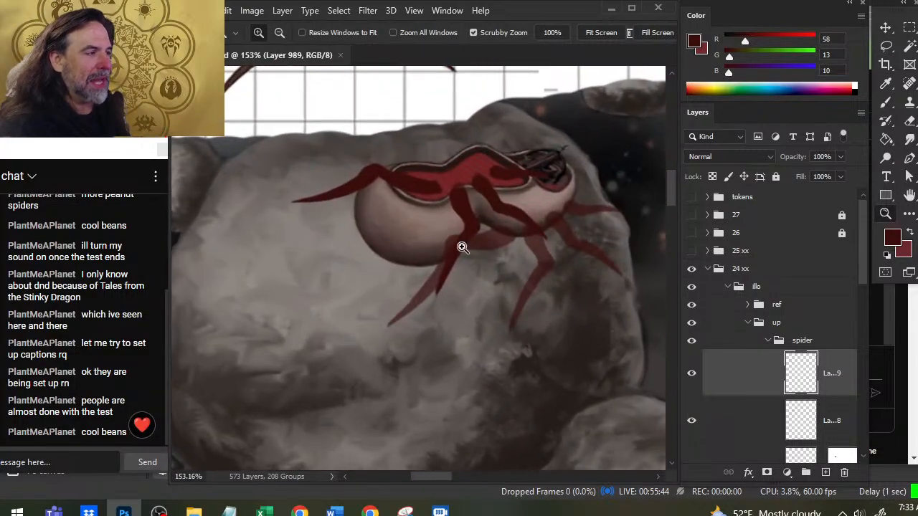
click(728, 306)
key(v)
drag(532, 263, 523, 250)
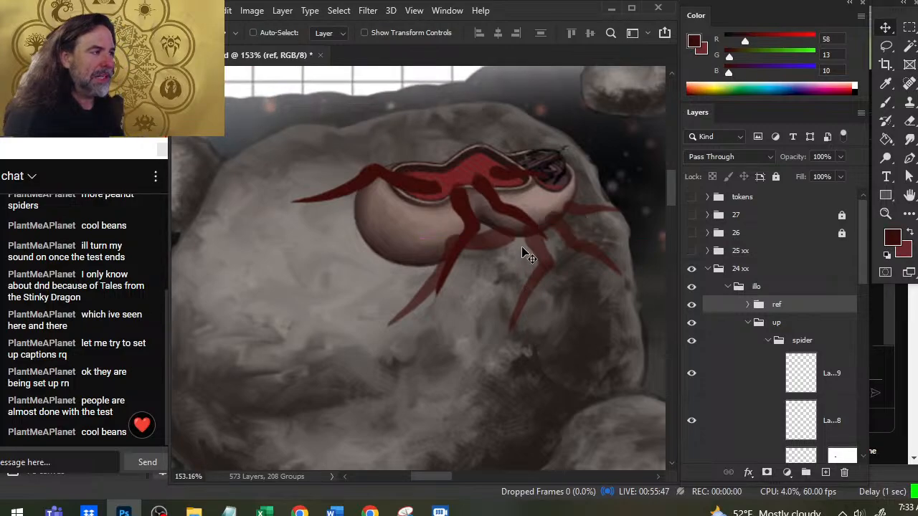
Step: Check which legs belong to Layer 989, then lasso its middle leg and cut it onto a new layer
click(691, 373)
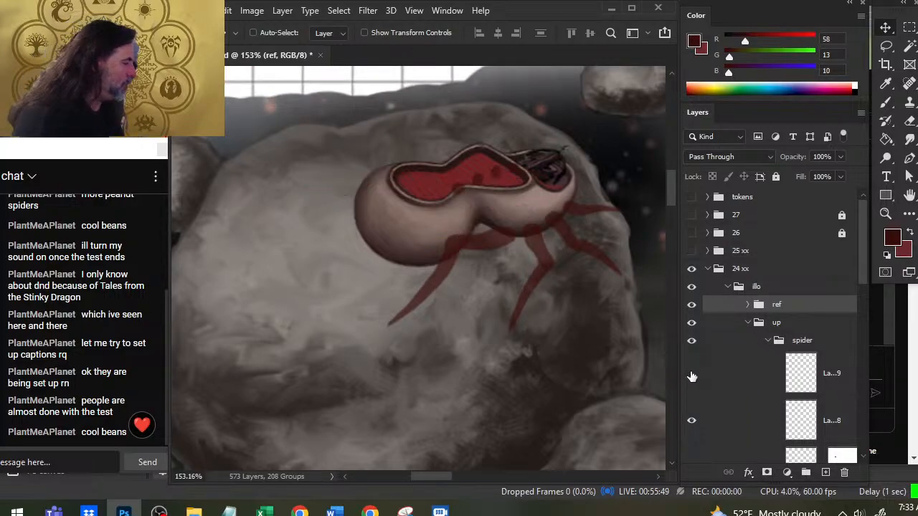
click(691, 373)
click(721, 378)
key(l)
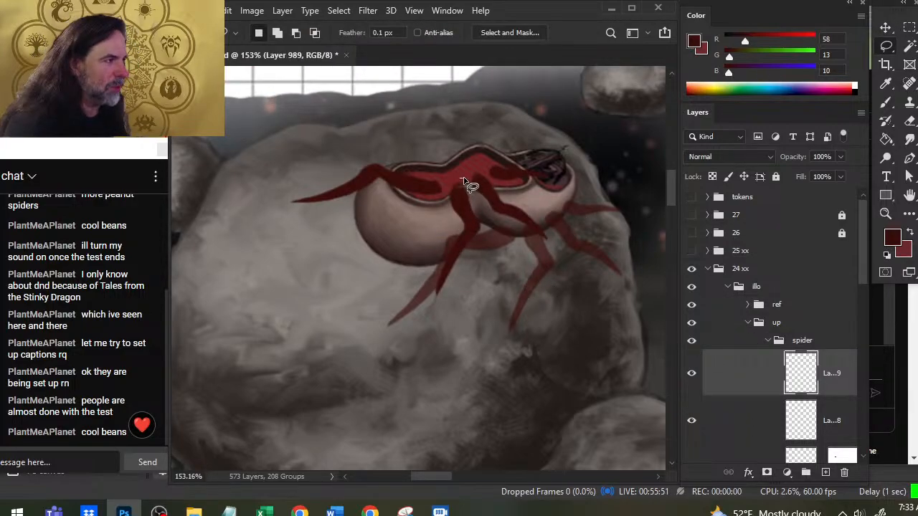
mouse_move(437, 218)
mouse_down()
mouse_move(457, 321)
mouse_move(492, 227)
mouse_up()
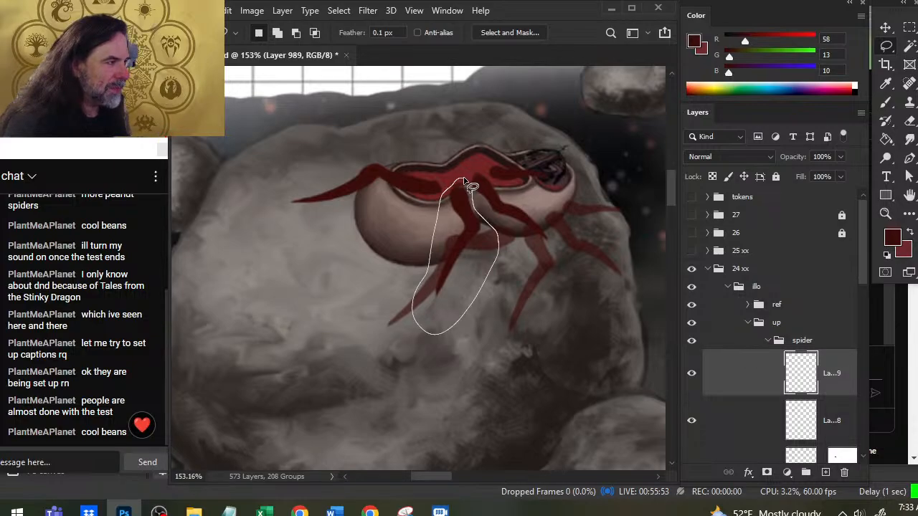
drag(470, 186, 463, 181)
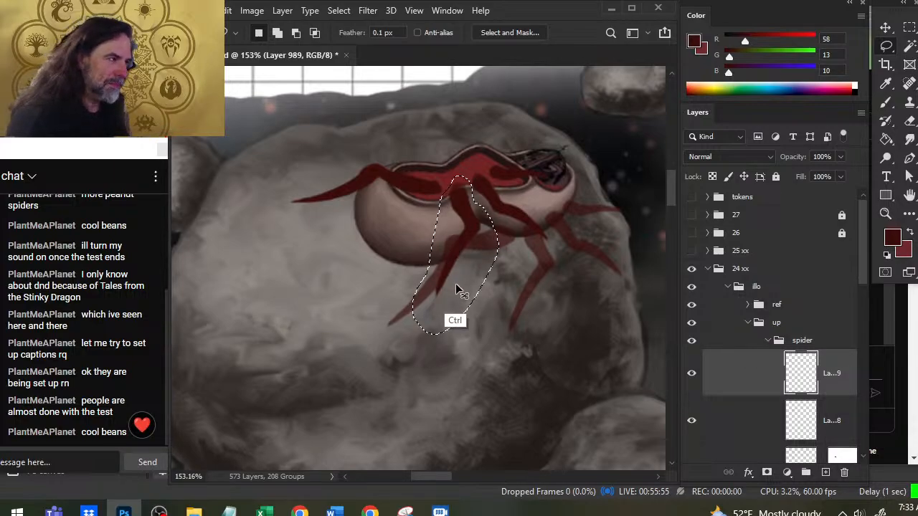
key(ctrl+shift+j)
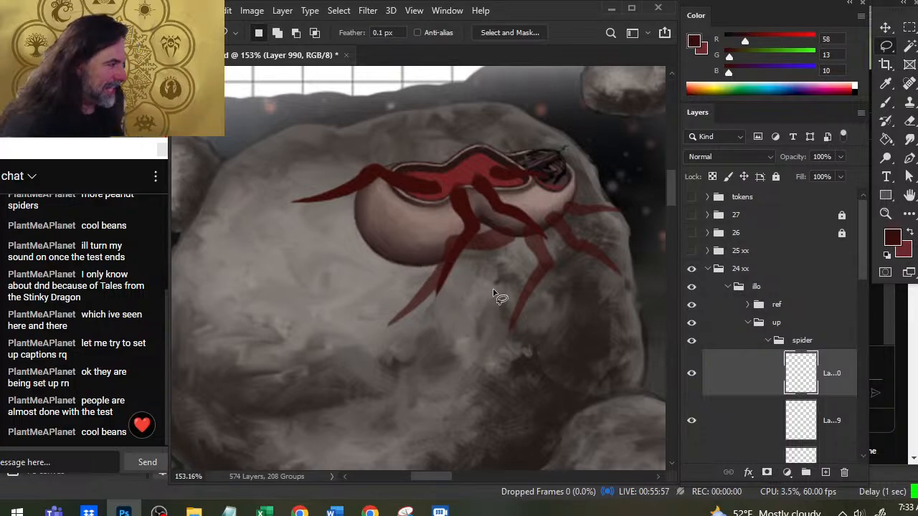
Step: Start a free transform on the separated middle leg and flip it horizontally
right_click(500, 290)
click(578, 191)
right_click(531, 186)
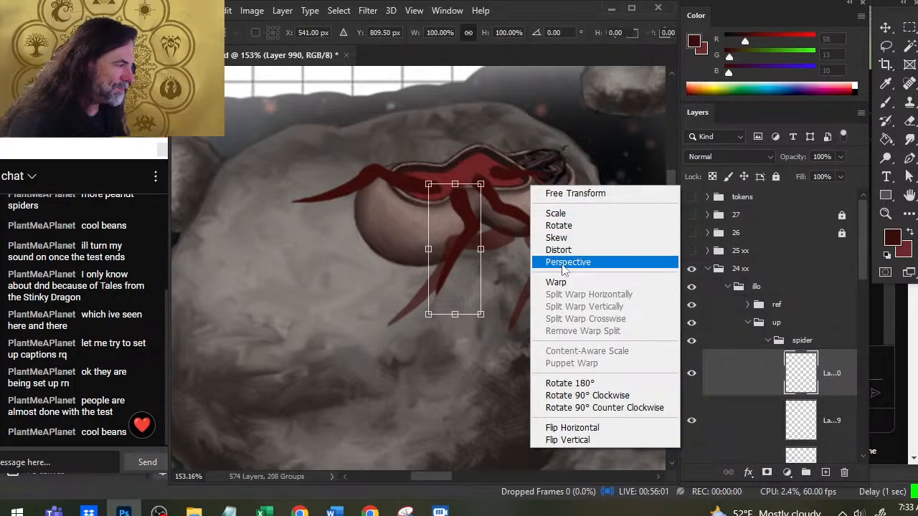
click(594, 427)
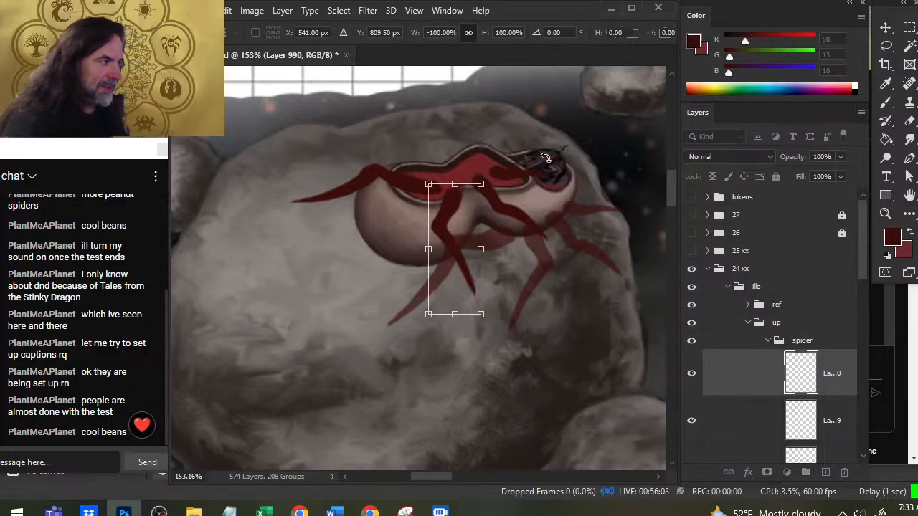
Step: Rotate and move the flipped leg so its knee rises above the shell opening and its tip points rearward above the rear leg
drag(594, 423, 606, 336)
drag(456, 251, 415, 191)
drag(578, 202, 518, 255)
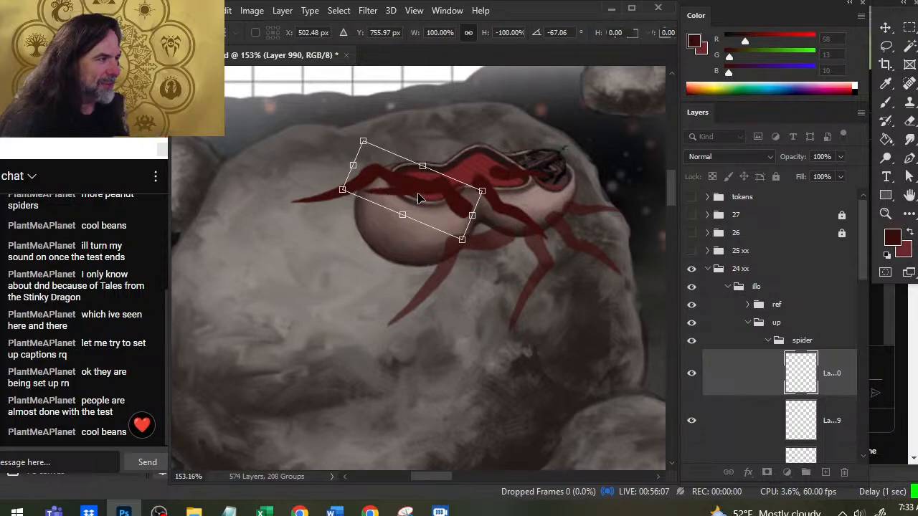
drag(418, 199, 402, 169)
drag(561, 208, 565, 225)
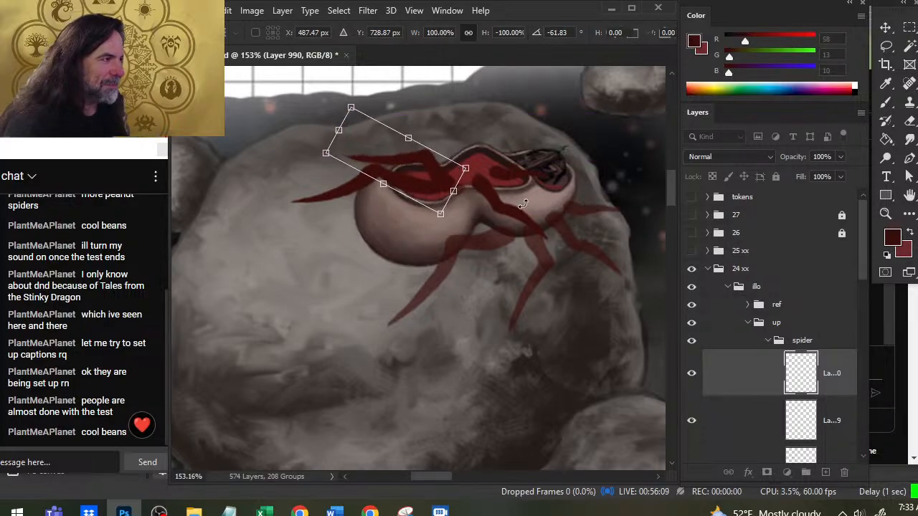
mouse_move(420, 176)
mouse_down()
mouse_move(436, 170)
mouse_move(425, 172)
mouse_up()
key(Return)
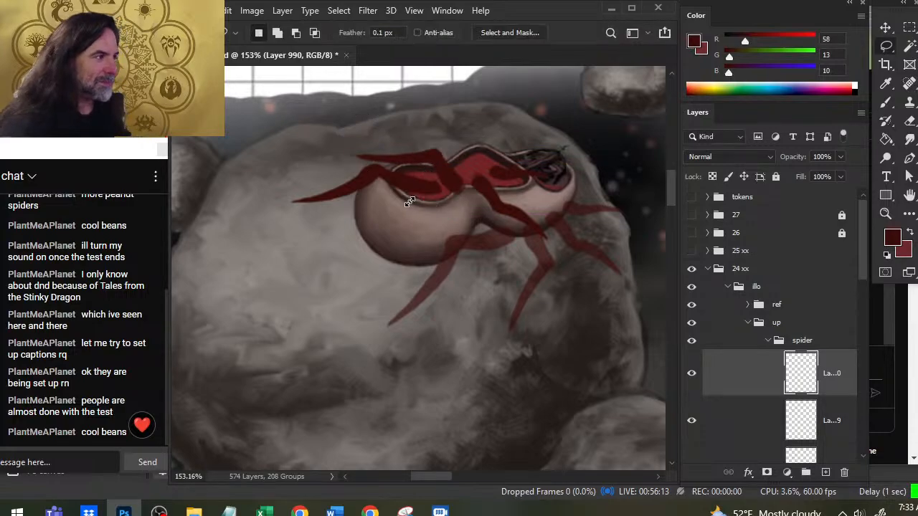
Step: Nudge the repositioned middle leg slightly down and toward the spider's front to fine-tune its placement
key(v)
key(Down)
key(Down)
key(Down)
key(Right)
key(Right)
key(Right)
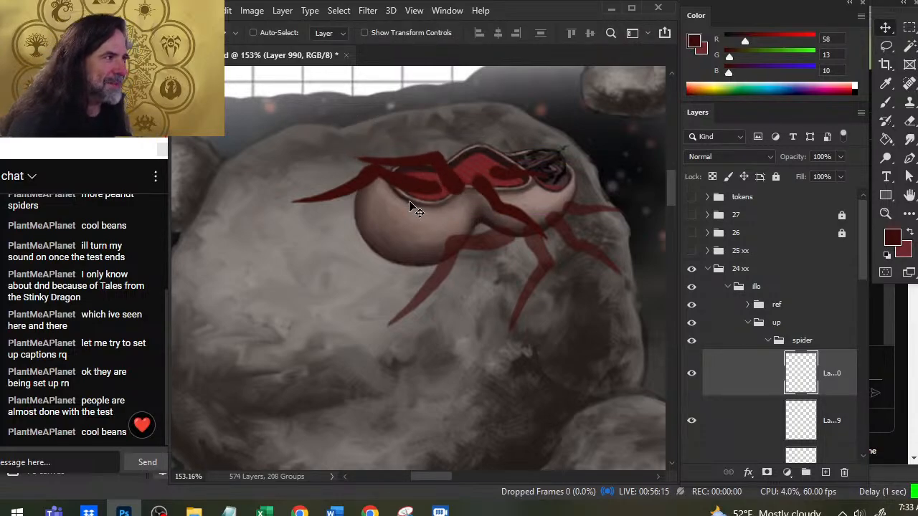
key(Up)
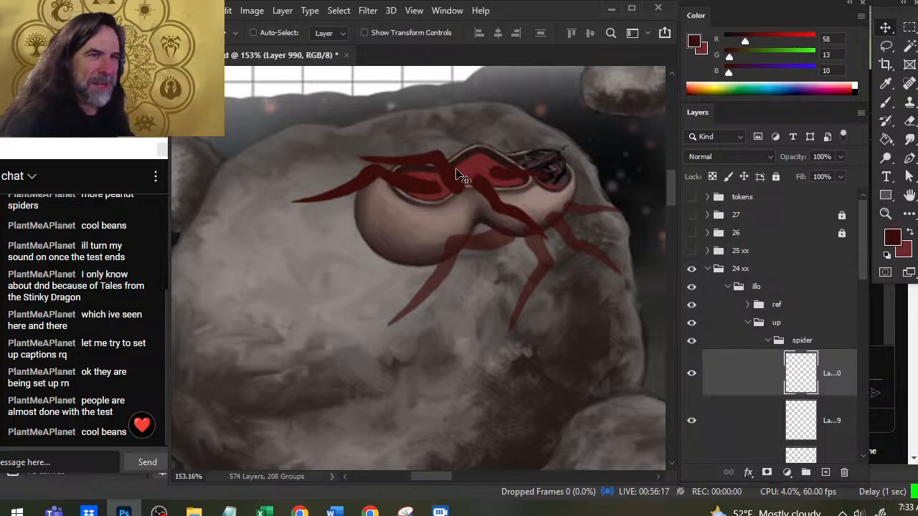
Step: Free-transform the flipped middle leg and skew its upper edge slightly toward the spider's front
key(e)
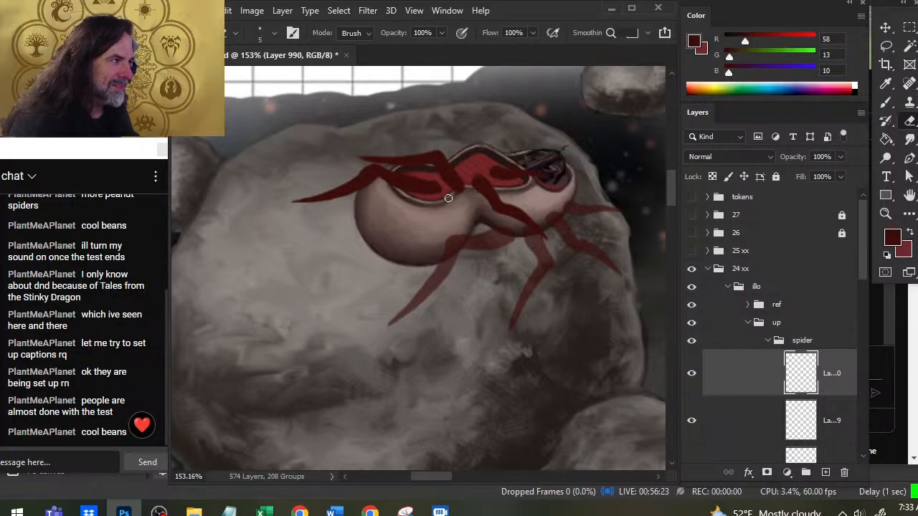
key(v)
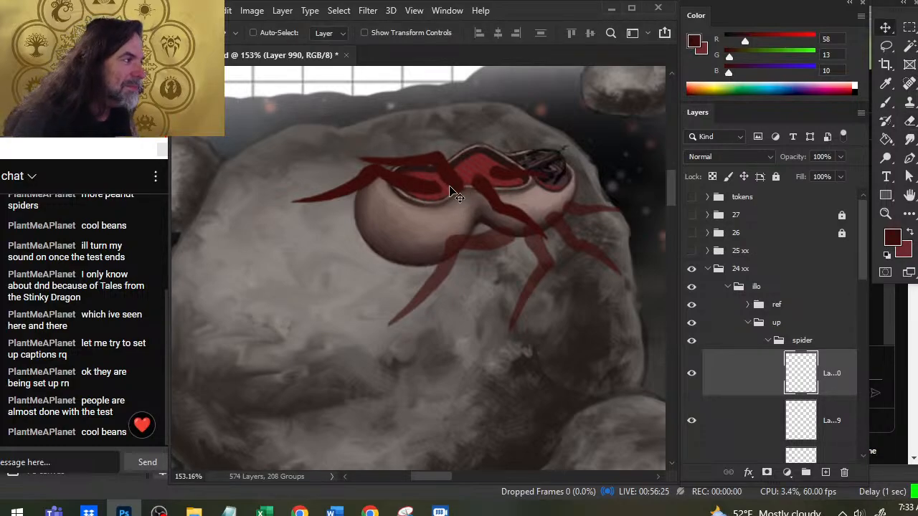
key(l)
right_click(544, 256)
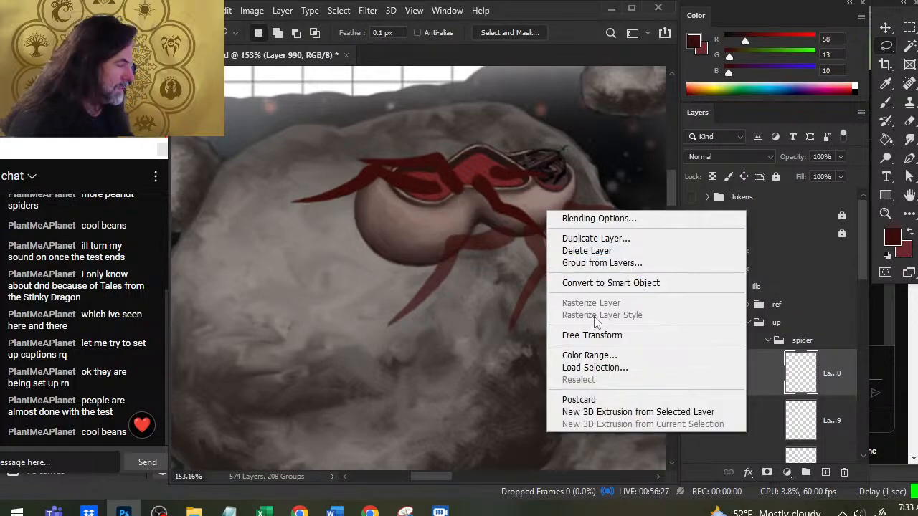
click(573, 334)
right_click(433, 183)
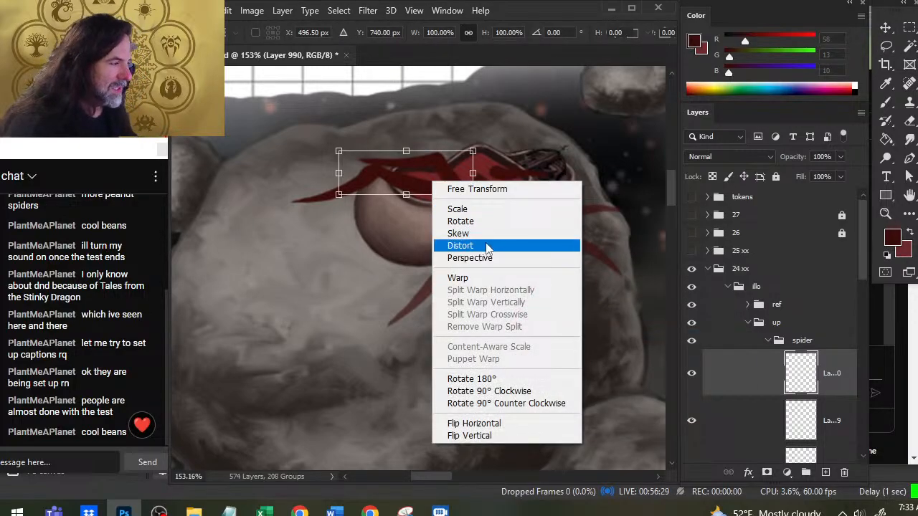
click(455, 231)
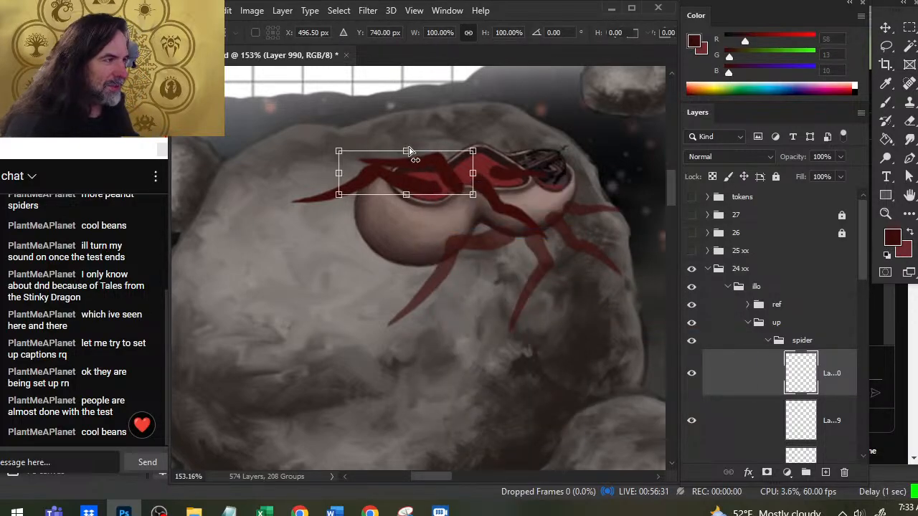
mouse_move(408, 151)
mouse_down()
mouse_move(432, 149)
mouse_move(410, 149)
mouse_up()
Step: Distort the middle leg by raising its upper rear corner so the tip lifts above the rear leg, then shift it slightly rearward
right_click(512, 264)
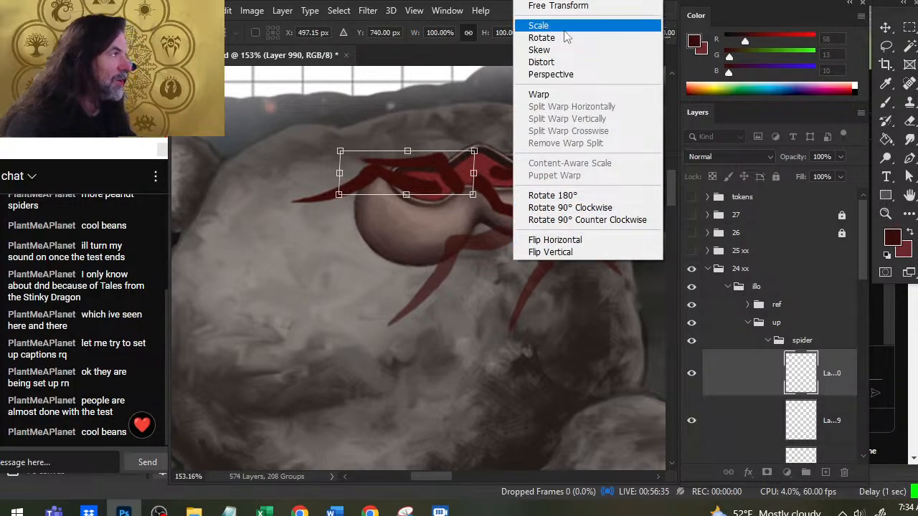
click(570, 63)
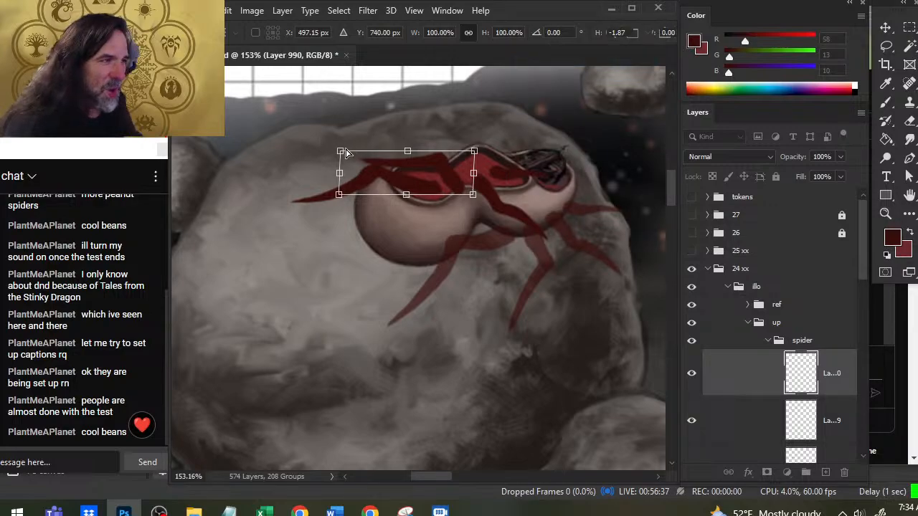
drag(340, 152, 345, 127)
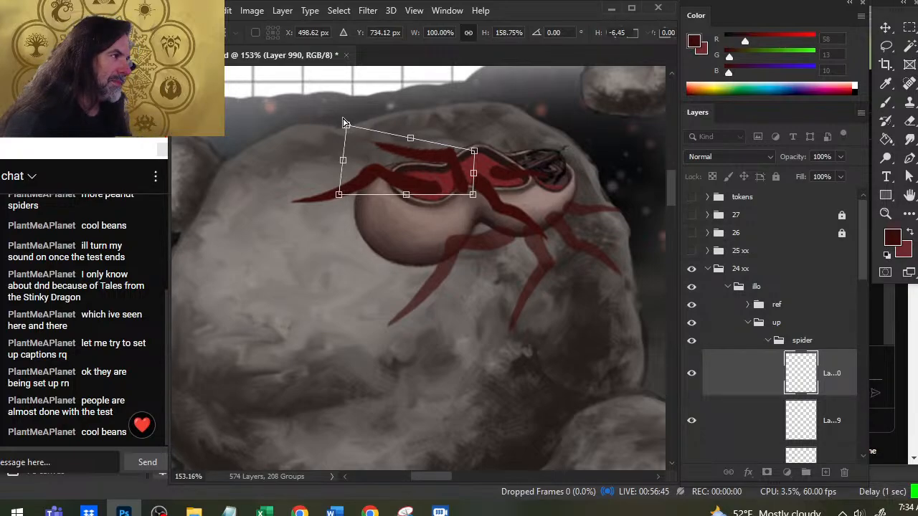
key(Return)
key(l)
key(v)
mouse_move(557, 213)
mouse_down()
mouse_move(545, 204)
mouse_move(553, 218)
mouse_up()
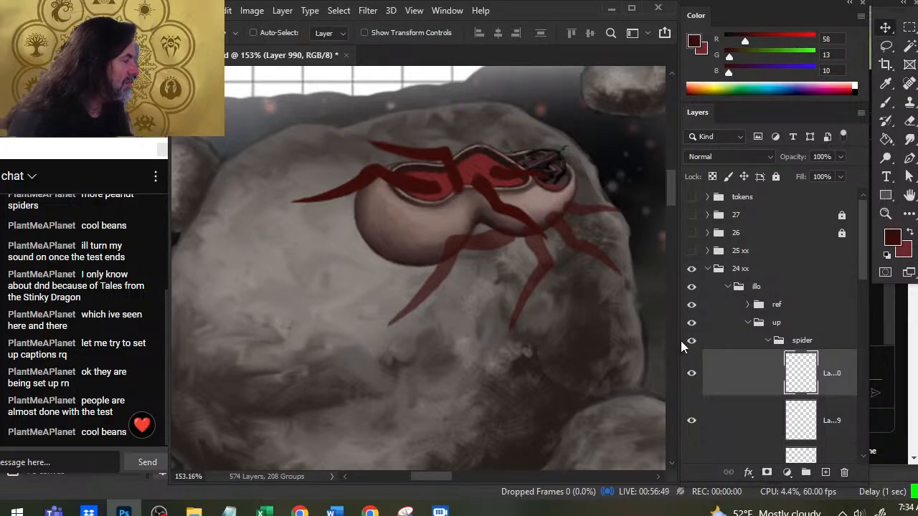
Step: Compare the image with and without the middle leg's layer, then slim and clean up the leg's edges with the Eraser and Brush
click(692, 374)
click(692, 374)
key(b)
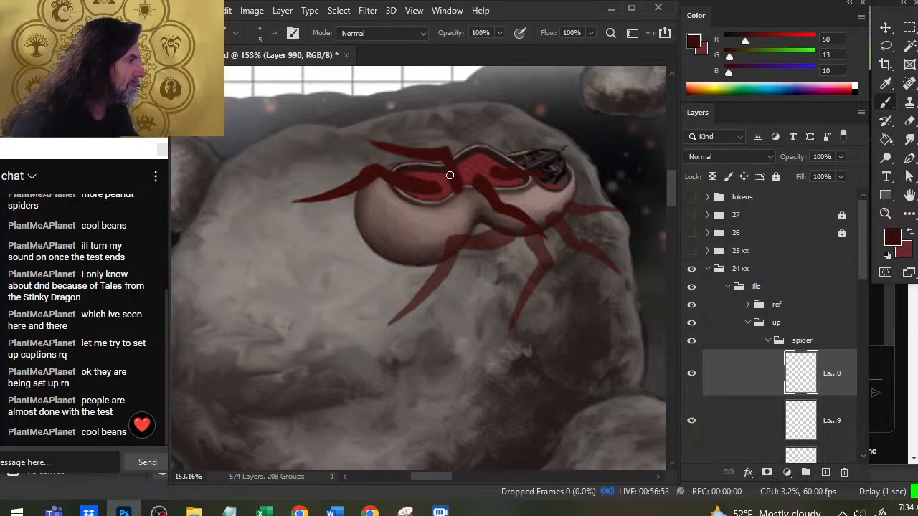
key(e)
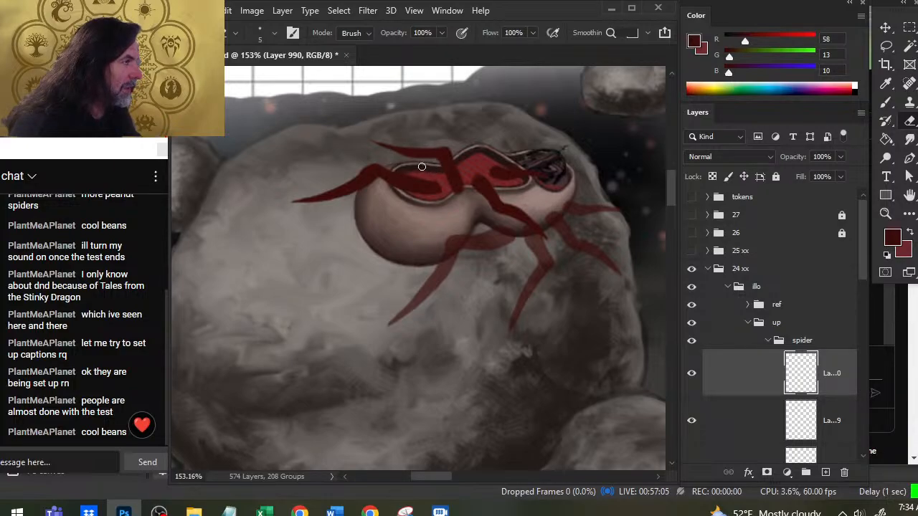
key(b)
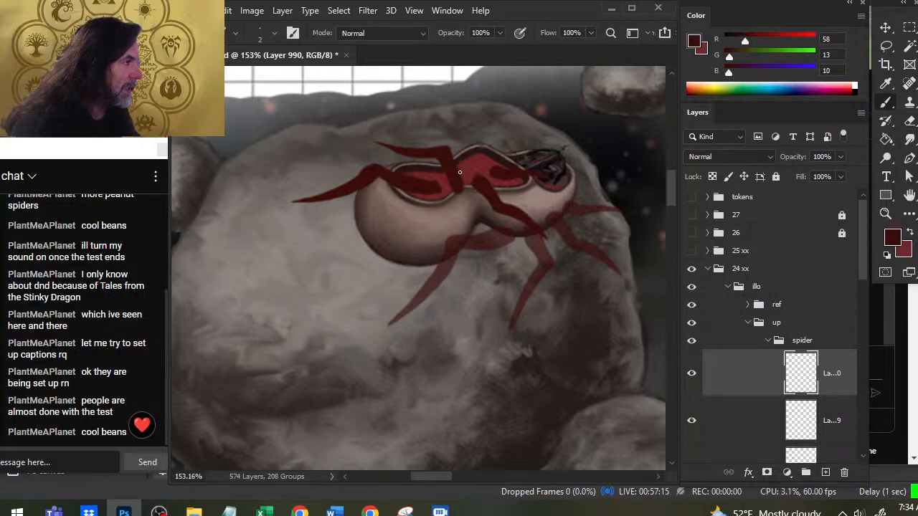
key(e)
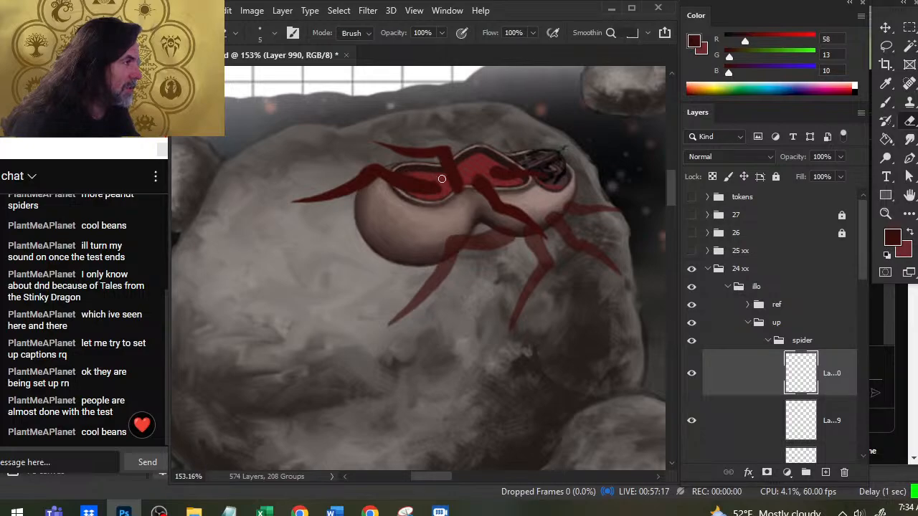
key(b)
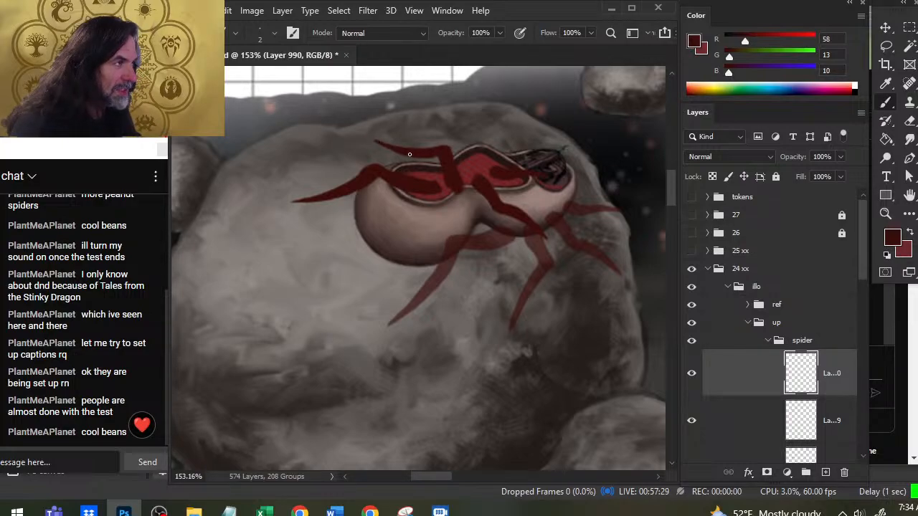
key(e)
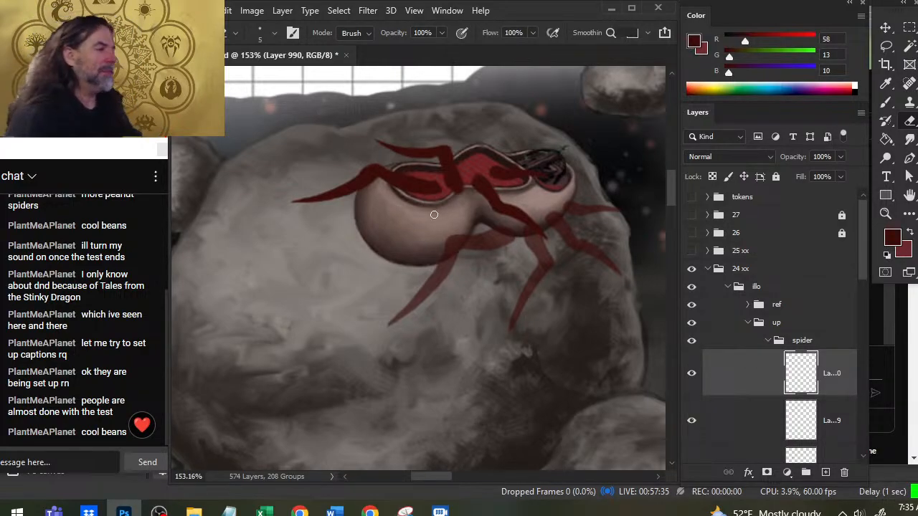
Step: Rotate the reshaped middle leg slightly counterclockwise with a free transform
key(l)
right_click(473, 237)
click(516, 358)
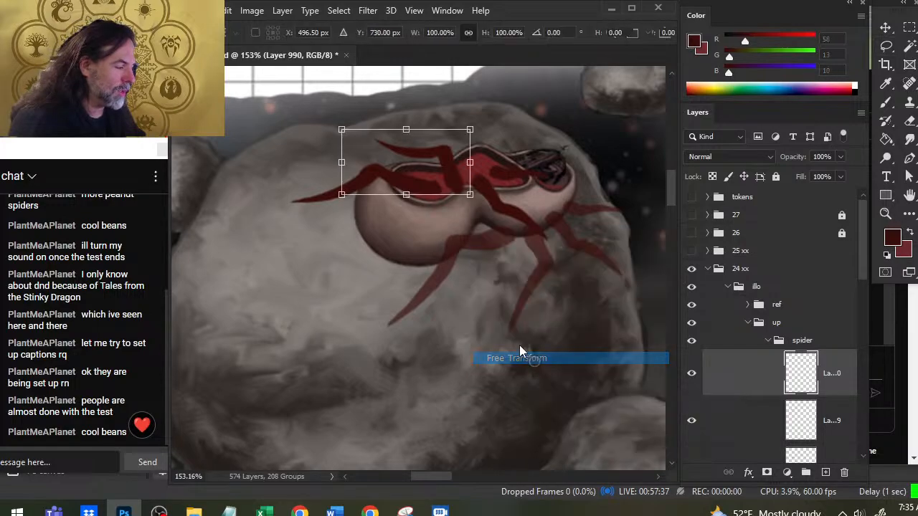
drag(571, 170, 554, 161)
key(Return)
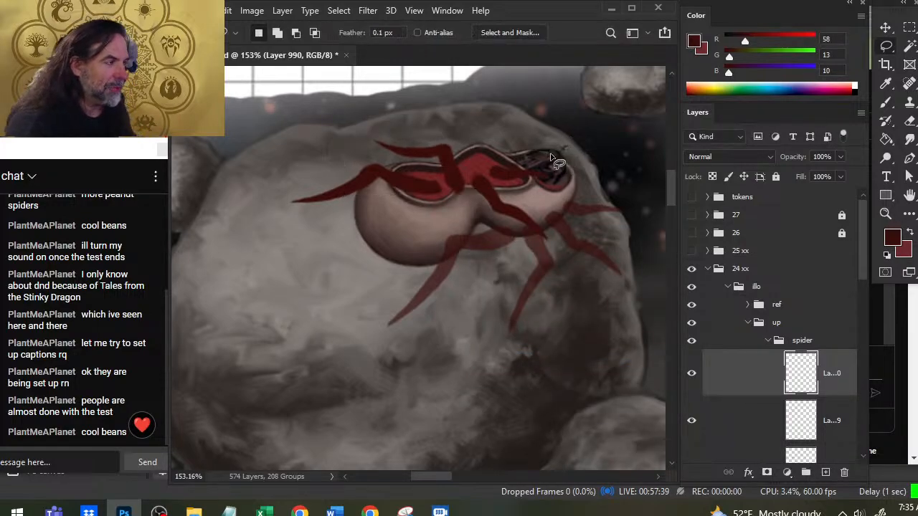
key(v)
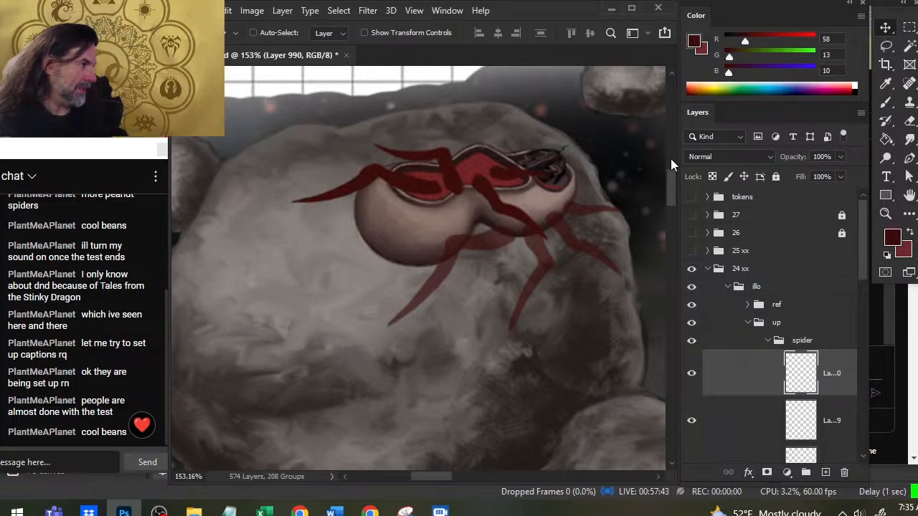
Step: Rotate the middle leg further counterclockwise so its tip drops close to the rear leg's knee
key(l)
right_click(453, 200)
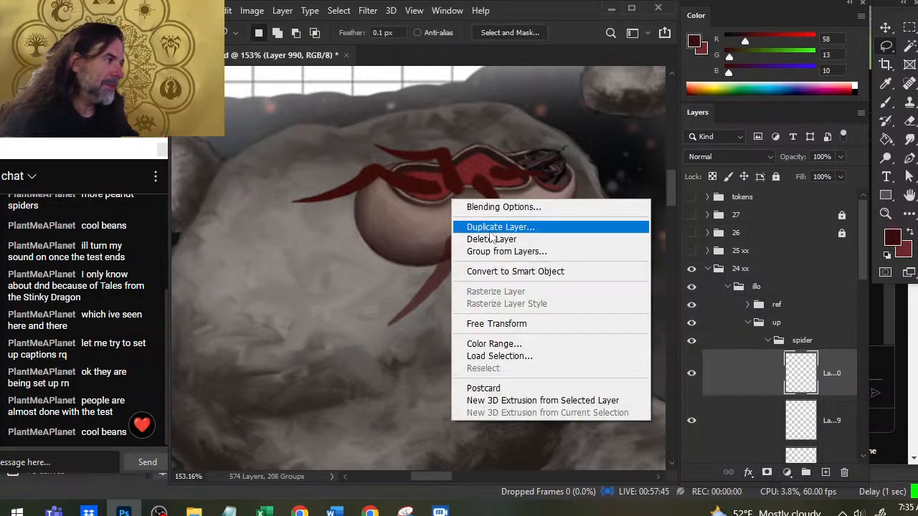
click(502, 323)
key(Escape)
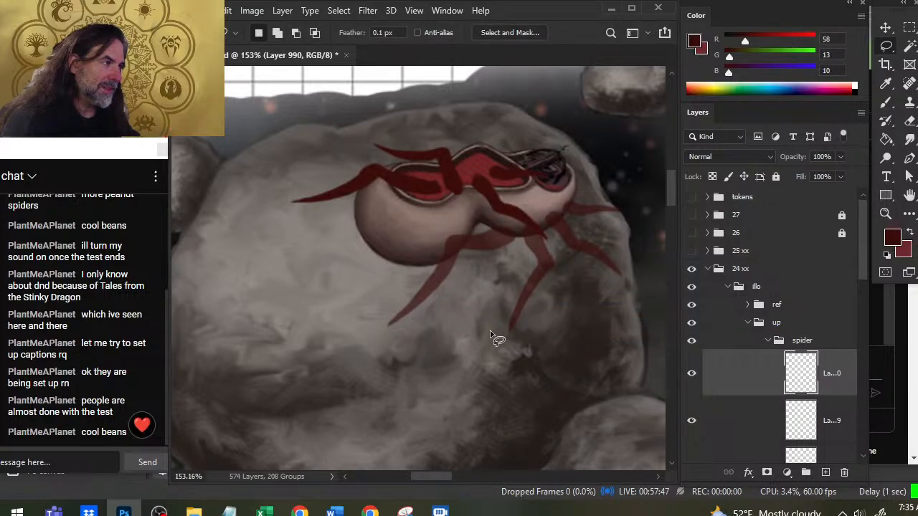
right_click(428, 208)
click(494, 332)
drag(495, 332, 482, 311)
key(Return)
Step: Nudge the middle leg slightly rearward and fine-tune its rotation so the tip rises a little
key(v)
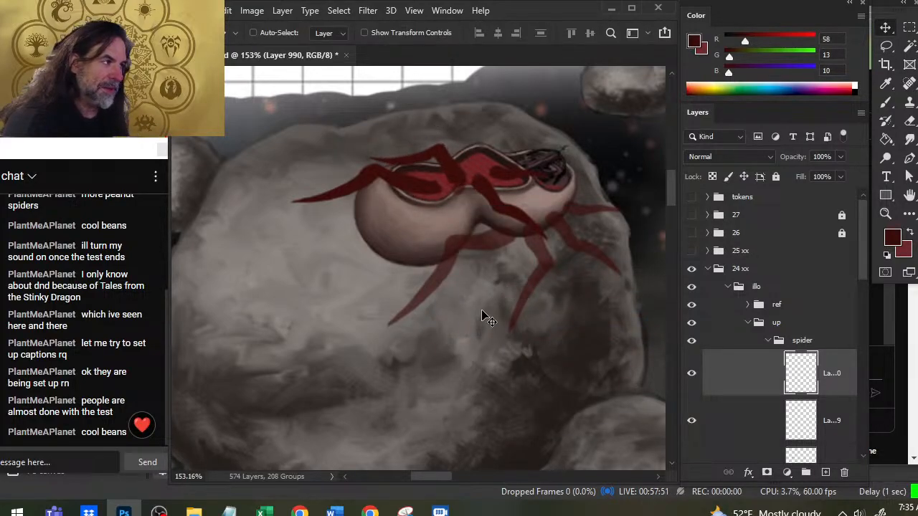
key(l)
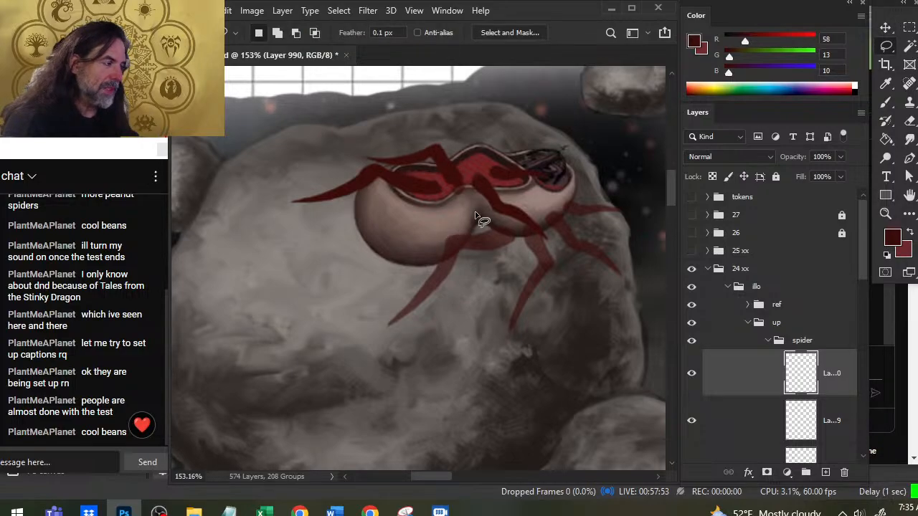
right_click(449, 245)
click(534, 357)
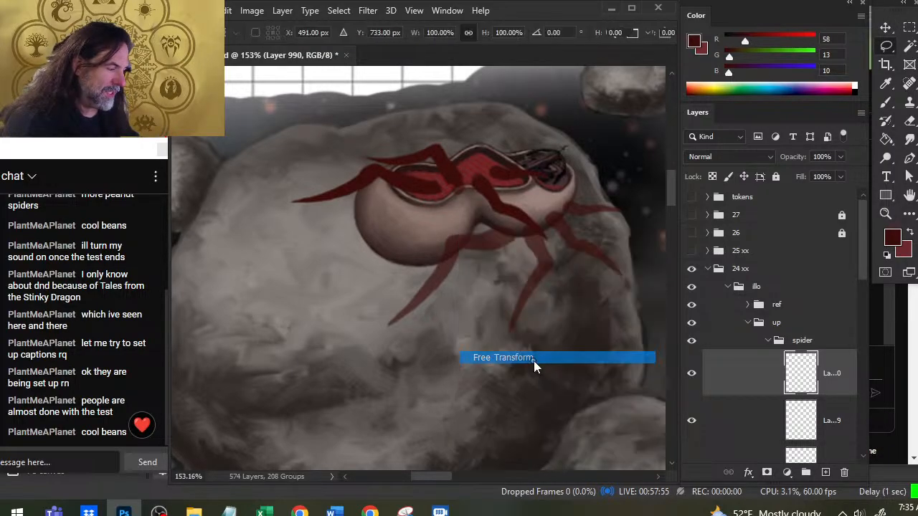
mouse_move(558, 256)
mouse_down()
mouse_move(555, 262)
mouse_move(557, 252)
mouse_up()
key(Return)
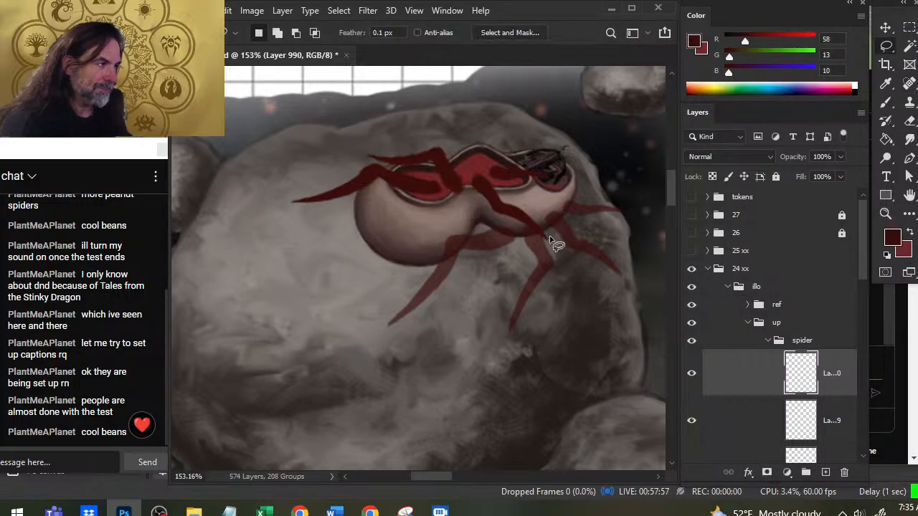
Step: Touch up the middle leg's edges around the shell opening with Eraser and Brush, then move the leg down slightly
key(e)
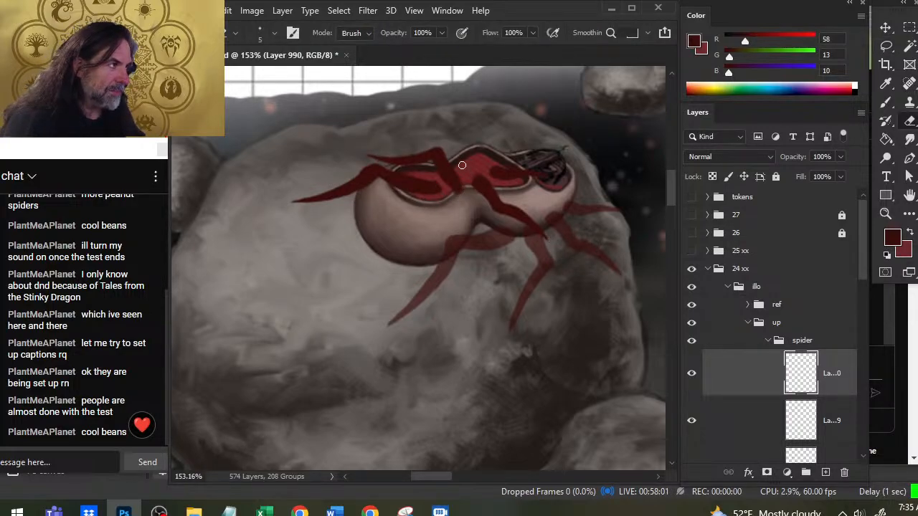
key(b)
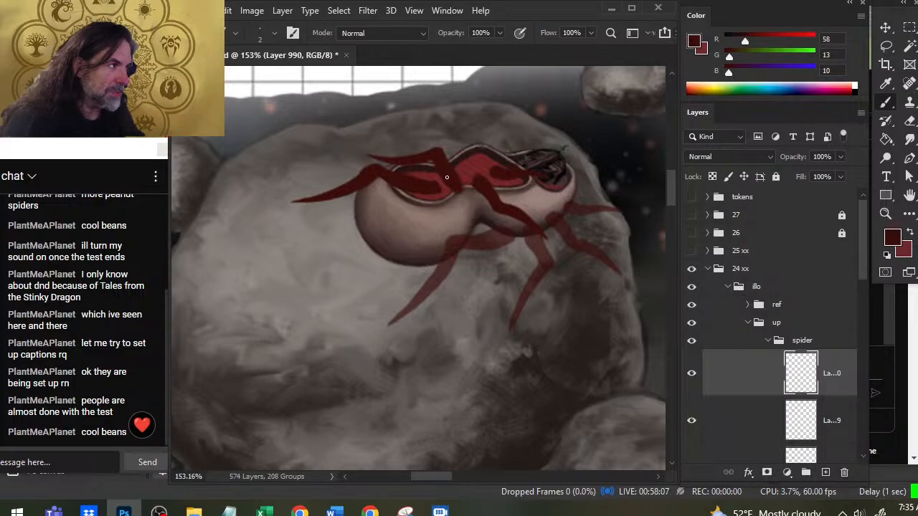
key(e)
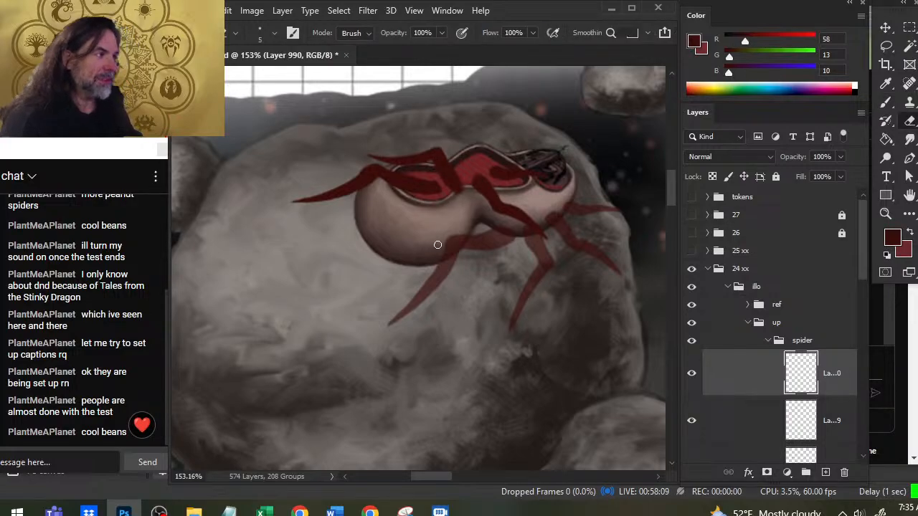
key(v)
drag(471, 215, 471, 216)
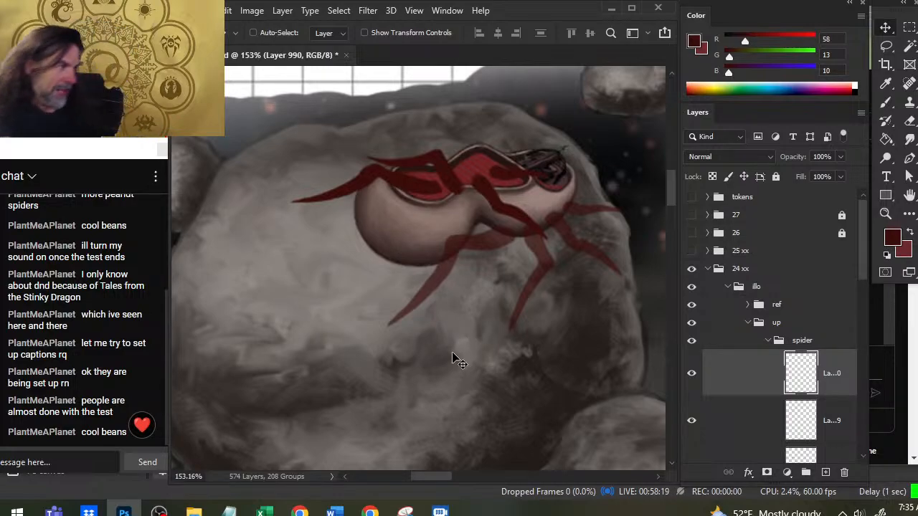
Step: Distort the middle leg, raising its upper rear corner and pulling its upper front corner rearward so the tip points up and back
key(l)
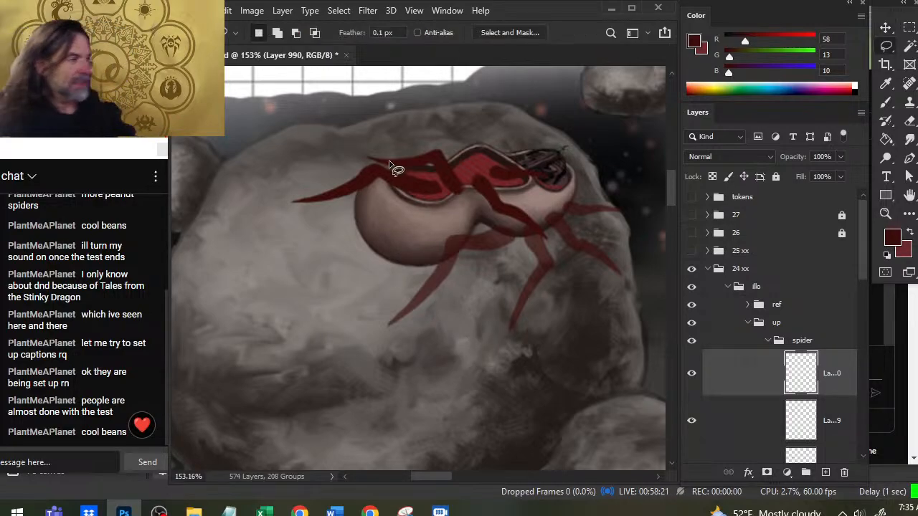
right_click(399, 152)
click(495, 277)
right_click(402, 208)
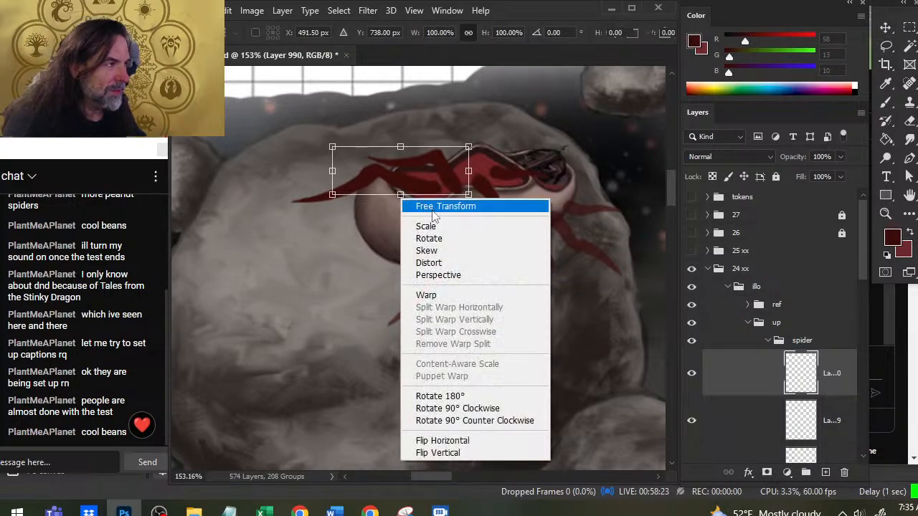
click(454, 265)
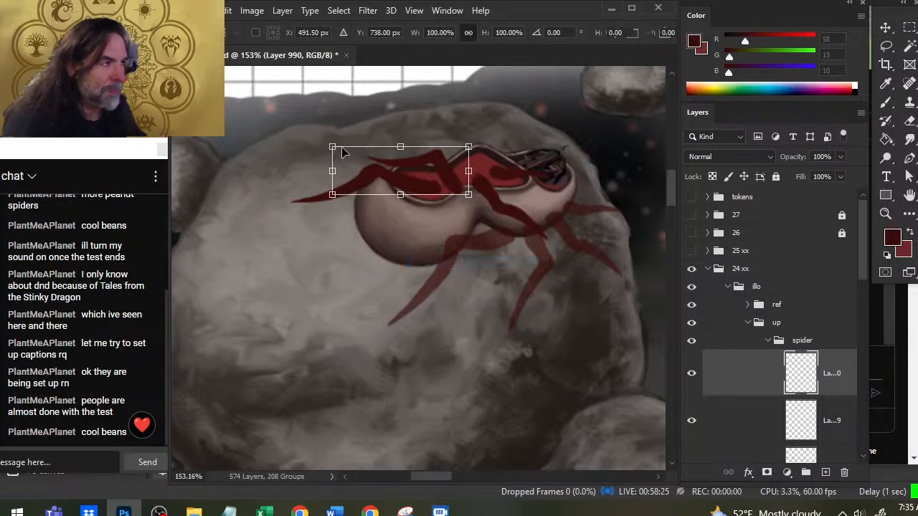
drag(400, 147, 406, 146)
drag(338, 145, 337, 130)
drag(476, 145, 467, 145)
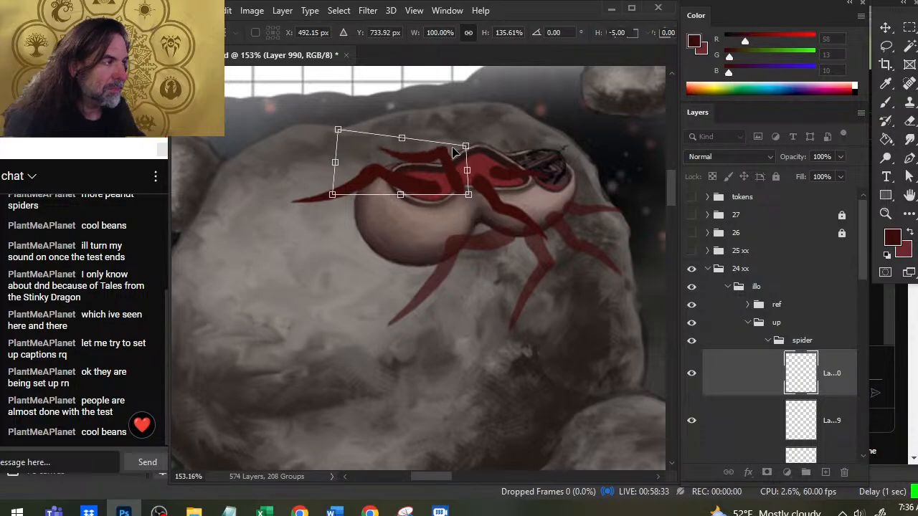
key(Return)
key(l)
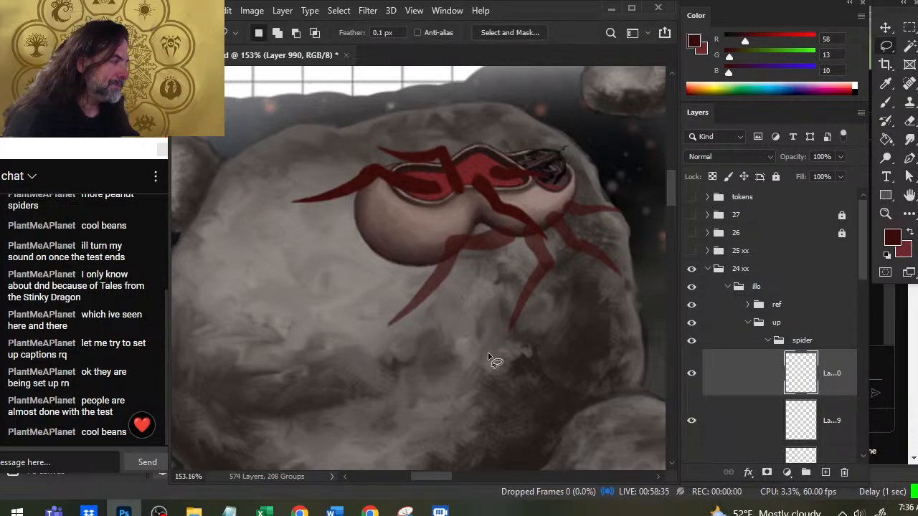
Step: Touch up the edges of the spider's red upper legs using the Brush and Eraser tools
key(e)
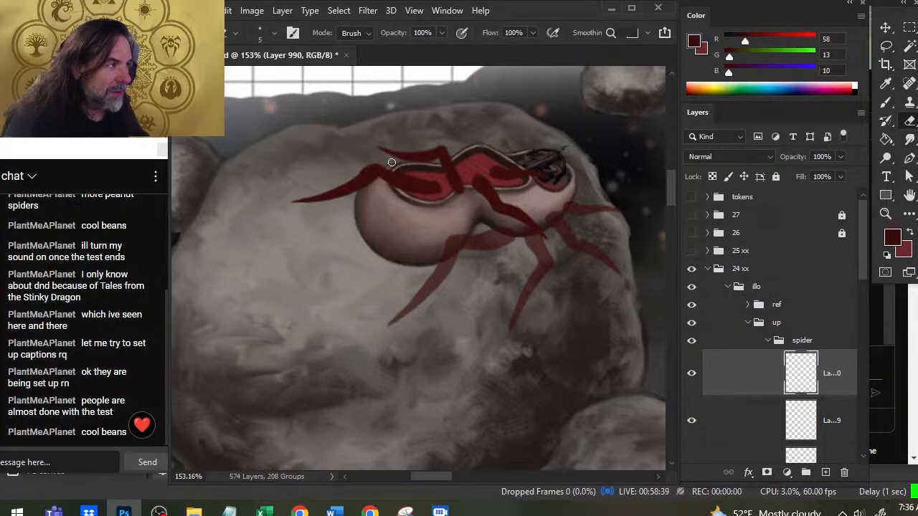
key(b)
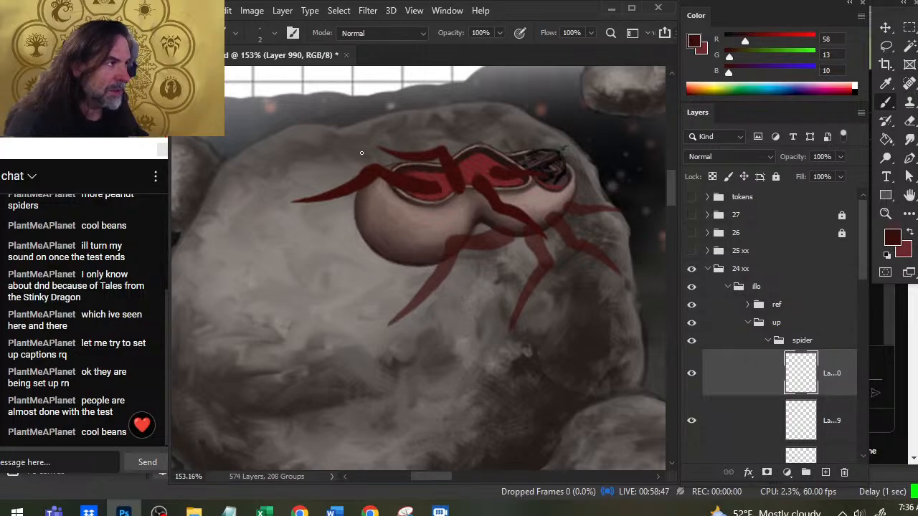
key(e)
key(b)
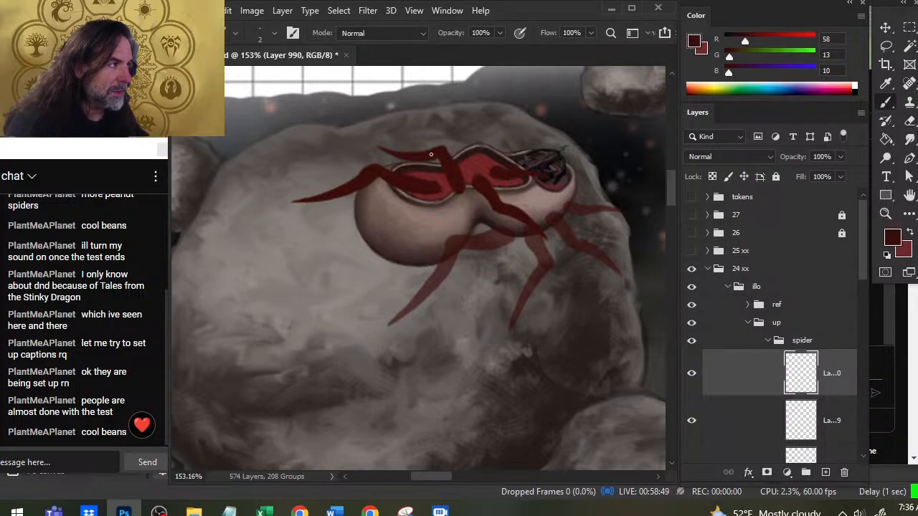
key(e)
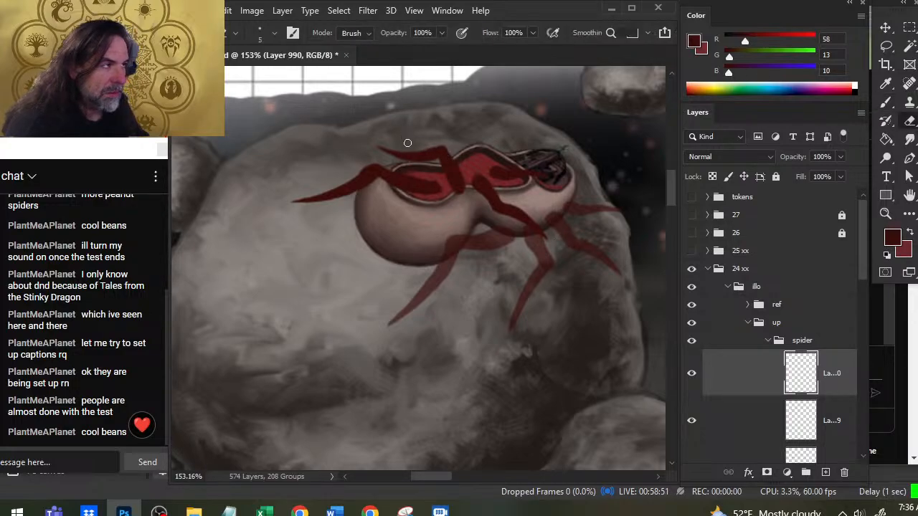
key(b)
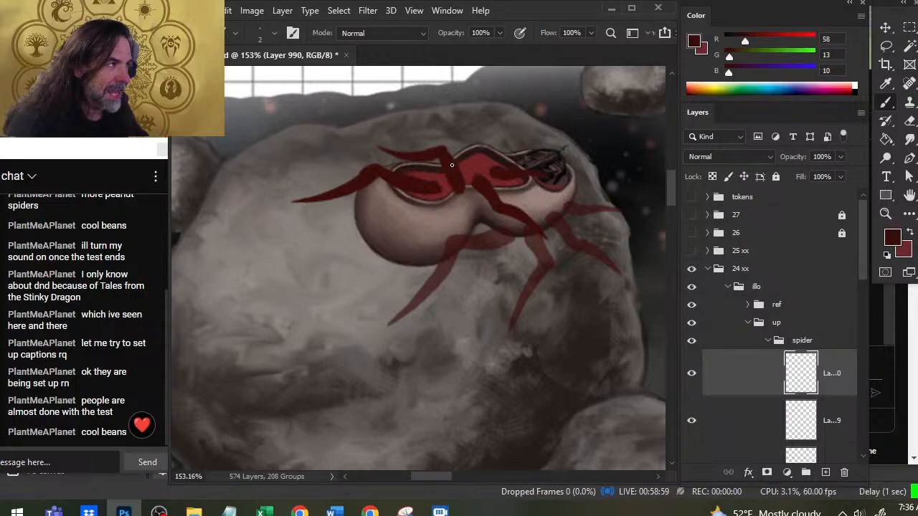
key(e)
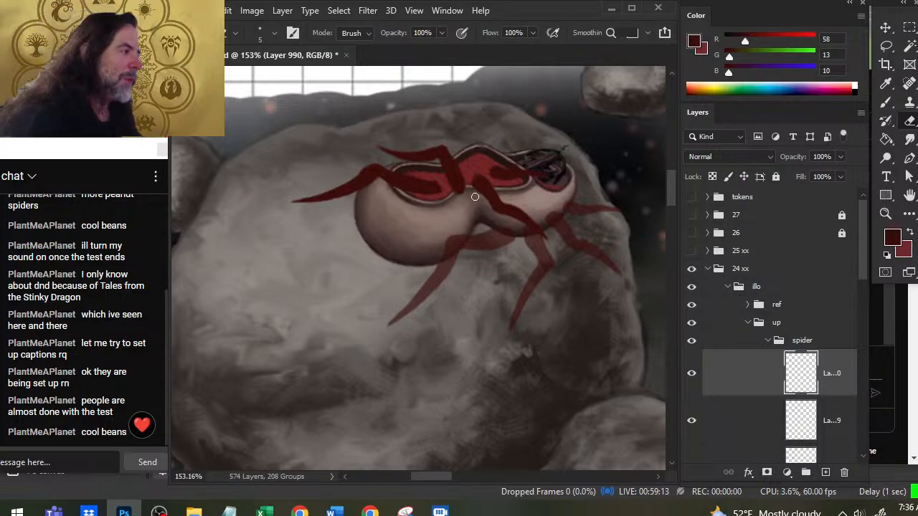
Step: Merge the active spider layer down and cut the lassoed leg crossing the front of the body onto its own new layer
key(l)
mouse_move(495, 179)
mouse_down()
mouse_move(516, 195)
mouse_move(534, 240)
mouse_move(519, 208)
mouse_up()
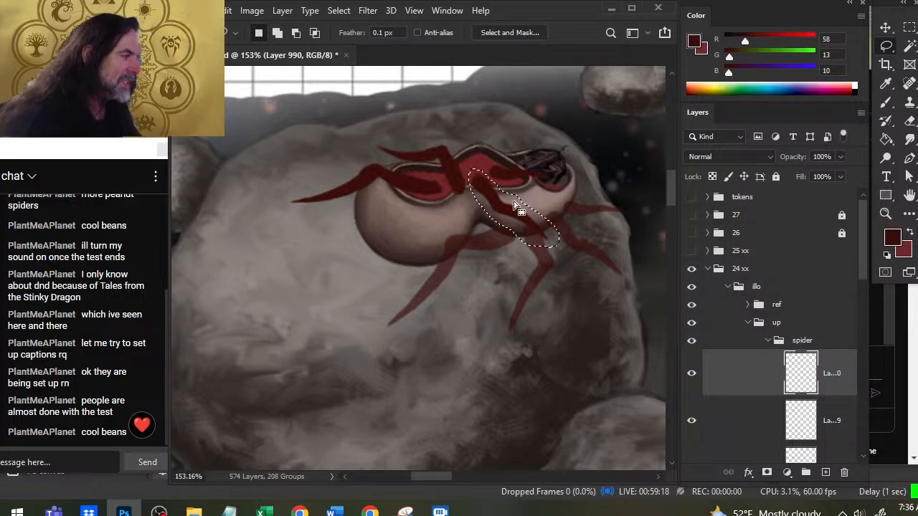
click(691, 435)
click(691, 435)
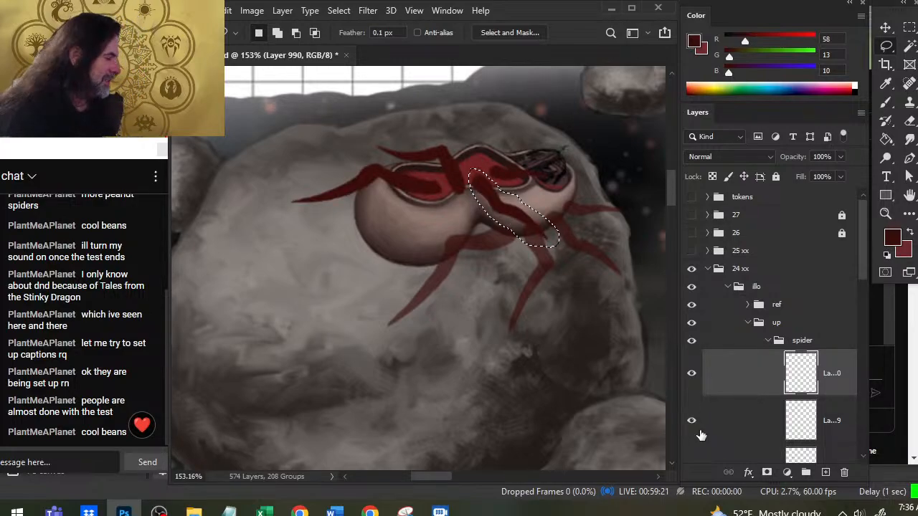
click(692, 422)
click(692, 422)
right_click(743, 368)
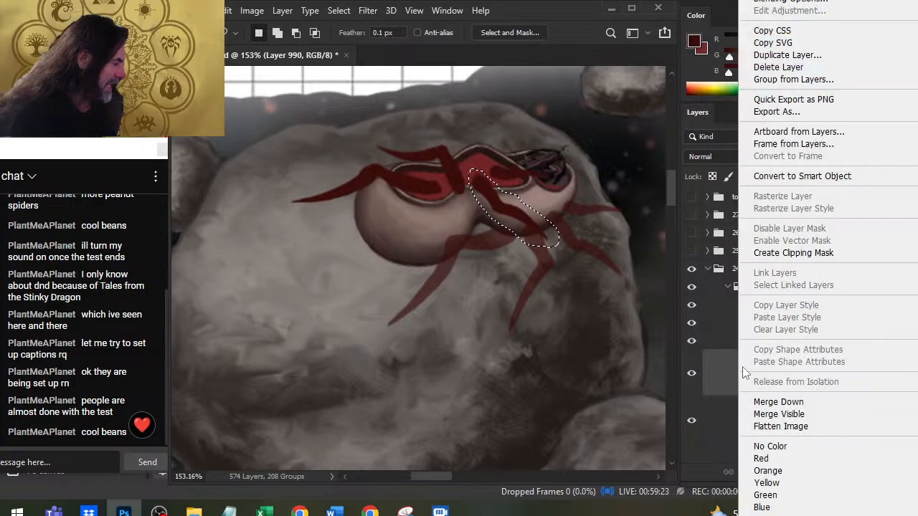
click(750, 401)
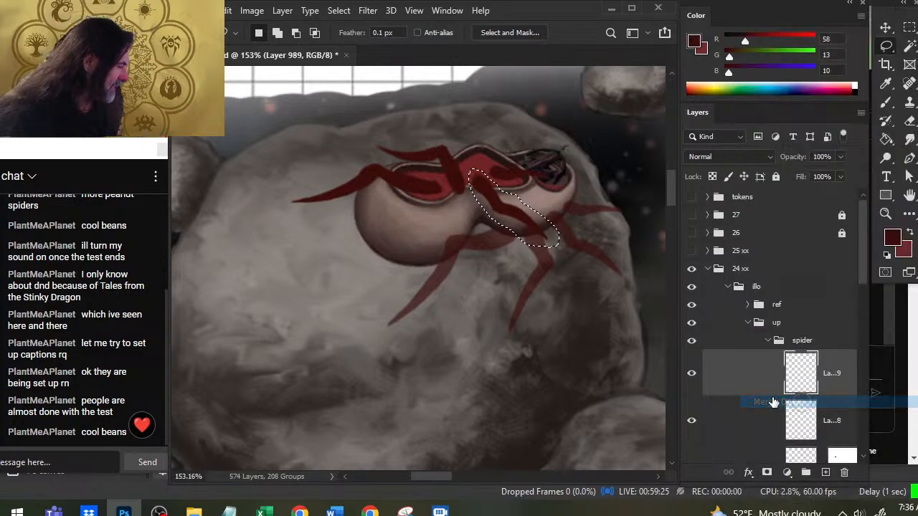
click(691, 374)
click(691, 374)
key(ctrl+d)
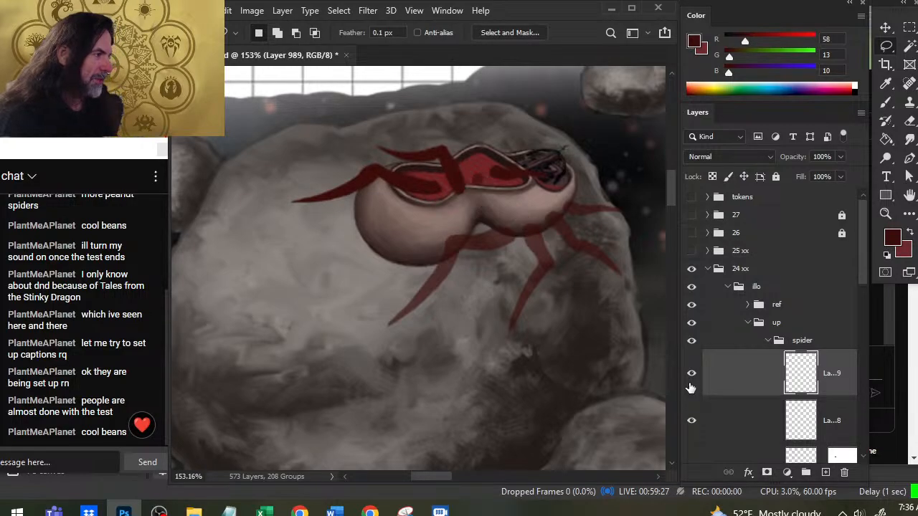
key(ctrl+shift+alt+n)
Step: Flip the cut leg vertically, rotate it about -34.6°, and place it pointing upward above the body's middle opening
right_click(466, 253)
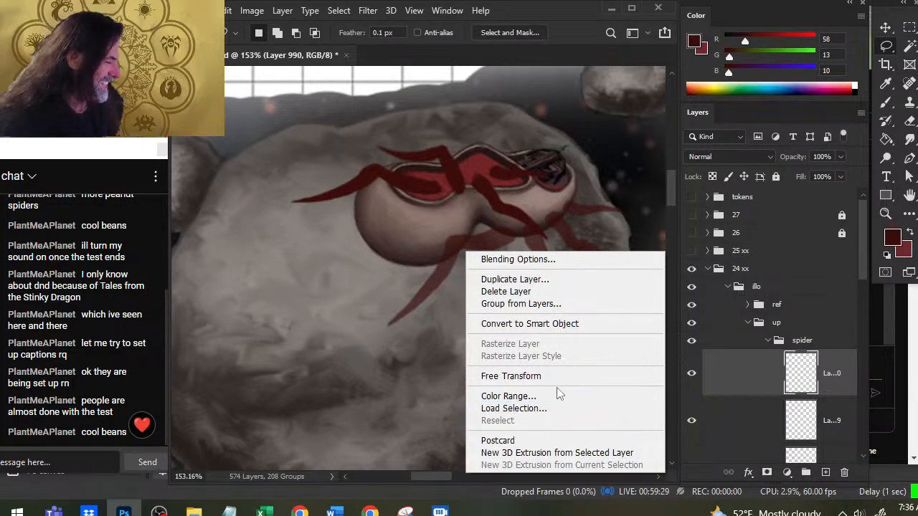
click(545, 376)
right_click(494, 220)
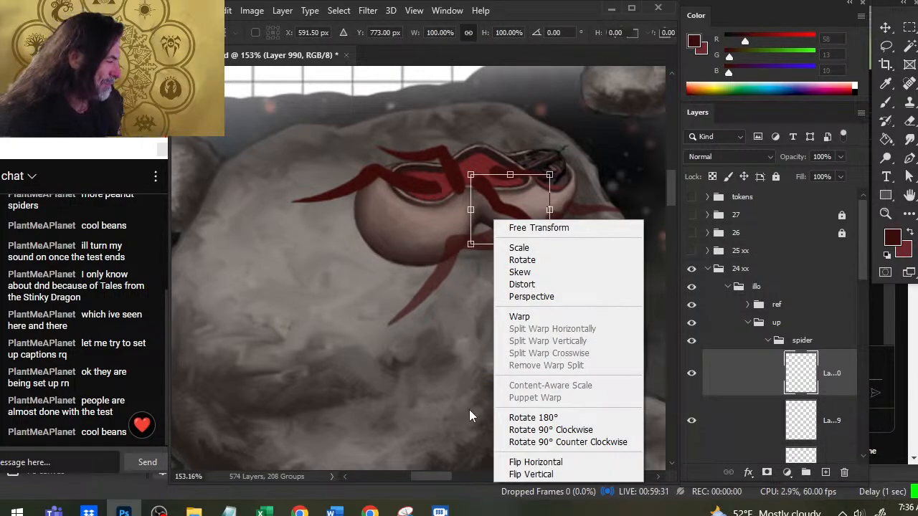
click(552, 474)
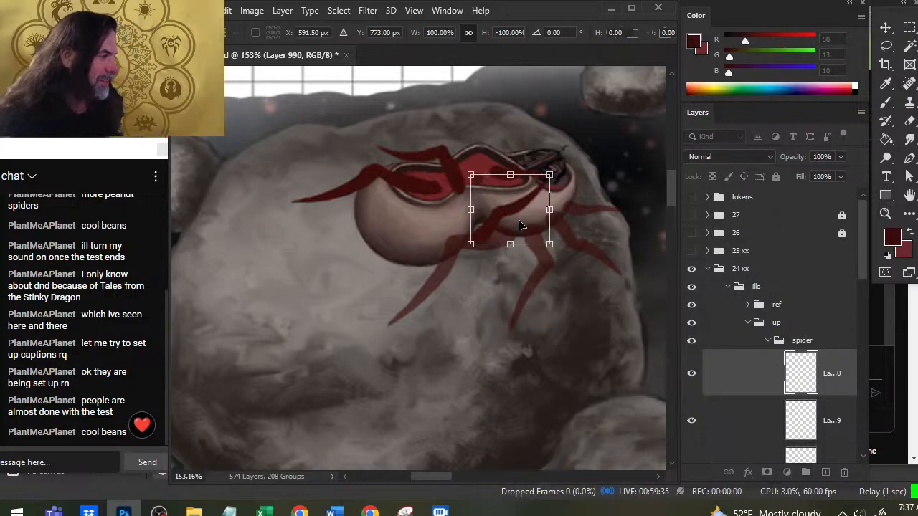
drag(575, 186, 560, 170)
drag(512, 211, 488, 128)
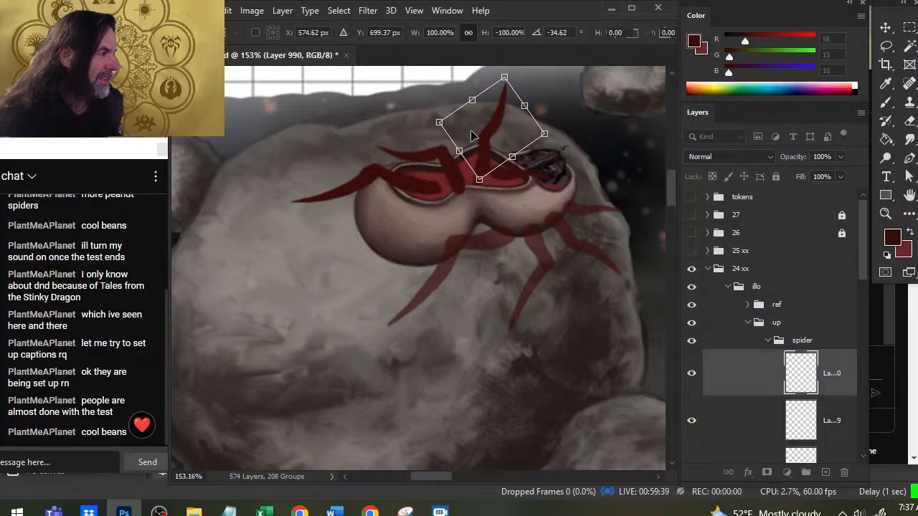
key(Return)
Step: Move the upright leg slightly down and to the left so its base sits inside the red opening
key(l)
right_click(505, 257)
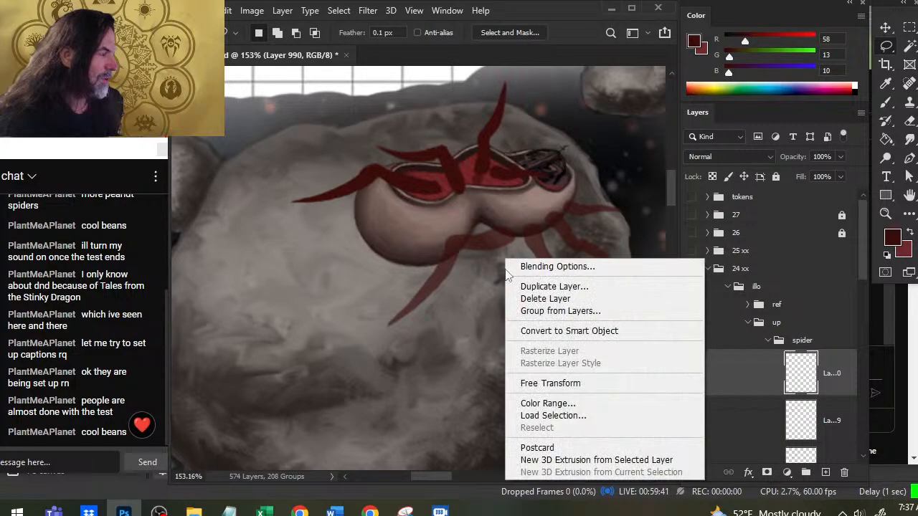
key(Escape)
key(v)
drag(559, 197, 537, 169)
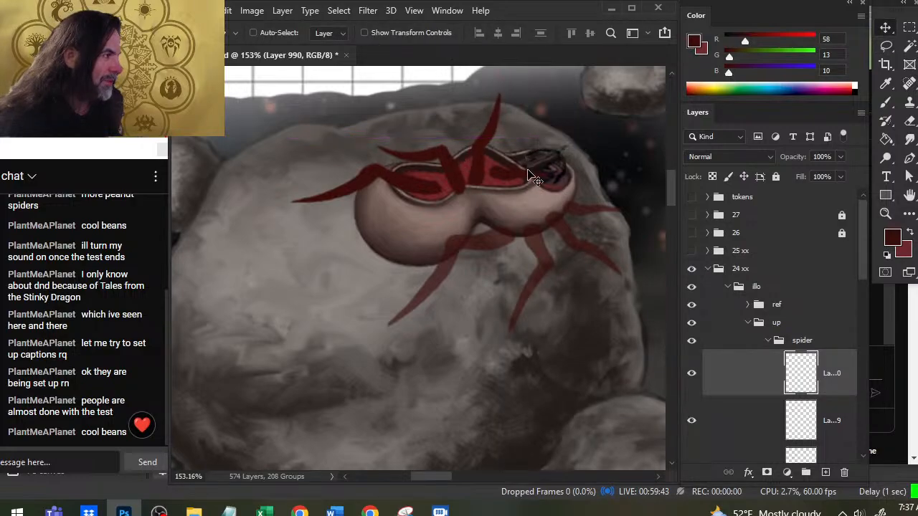
Step: Rotate the upright leg slightly counter-clockwise and shift it a little further left
key(l)
right_click(548, 211)
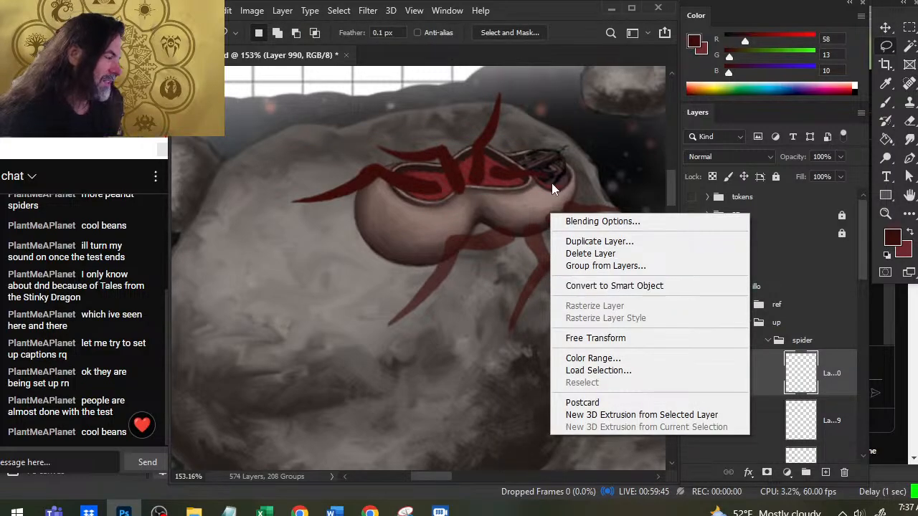
key(Escape)
right_click(558, 165)
click(609, 289)
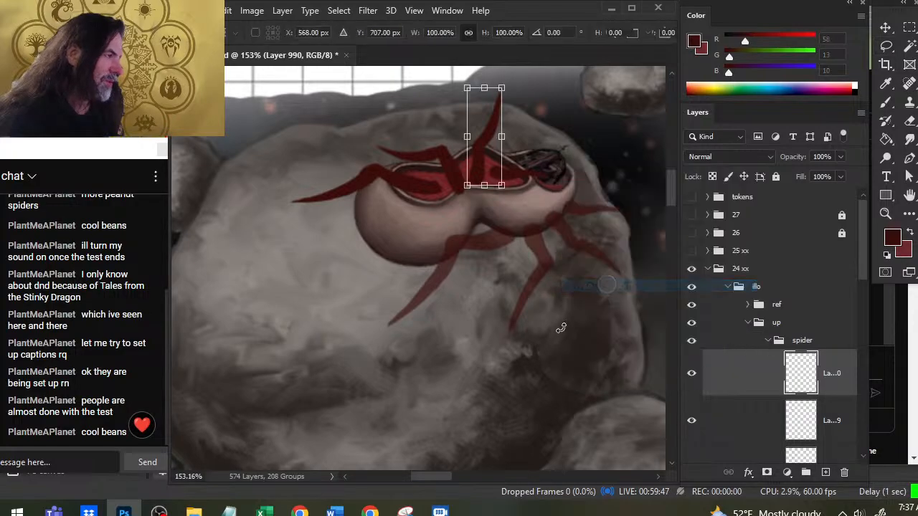
drag(609, 295, 587, 319)
key(Return)
key(v)
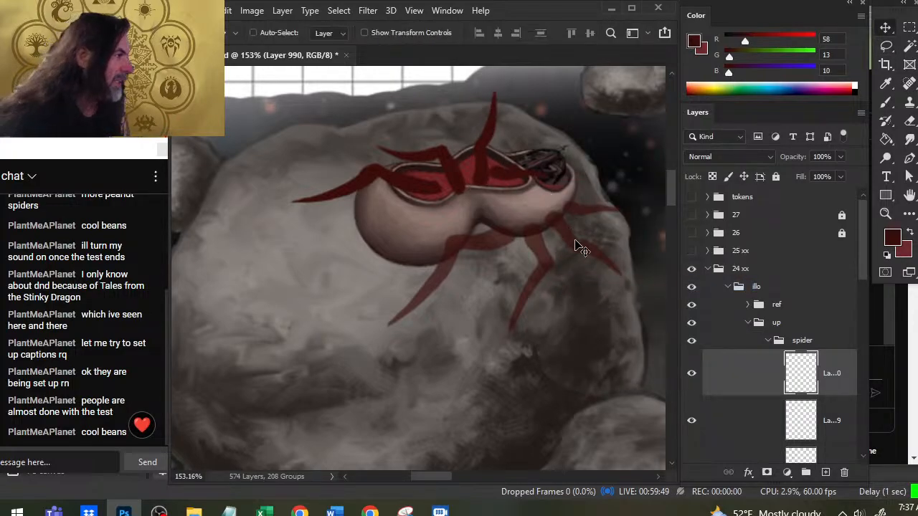
mouse_move(598, 243)
mouse_down()
mouse_move(574, 235)
mouse_move(585, 244)
mouse_up()
Step: Shorten the upright leg by scaling it down from its upper end
key(b)
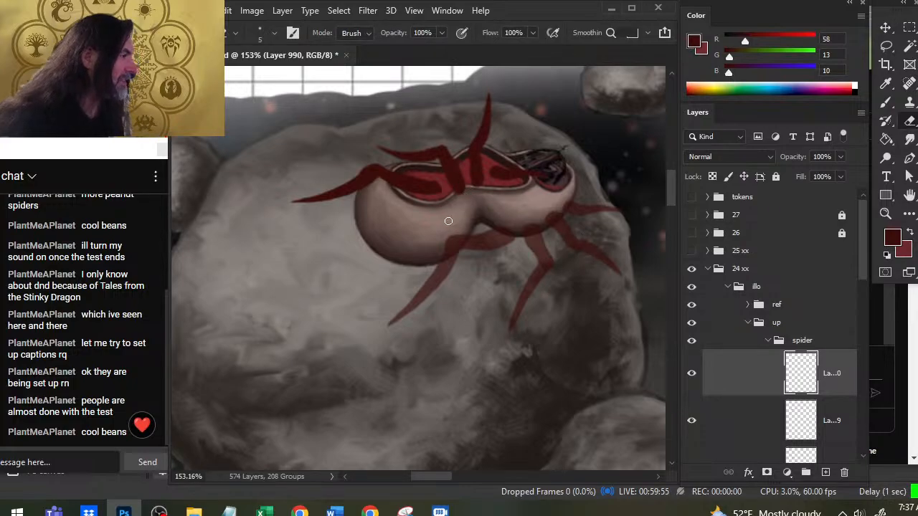
key(l)
right_click(494, 165)
click(541, 290)
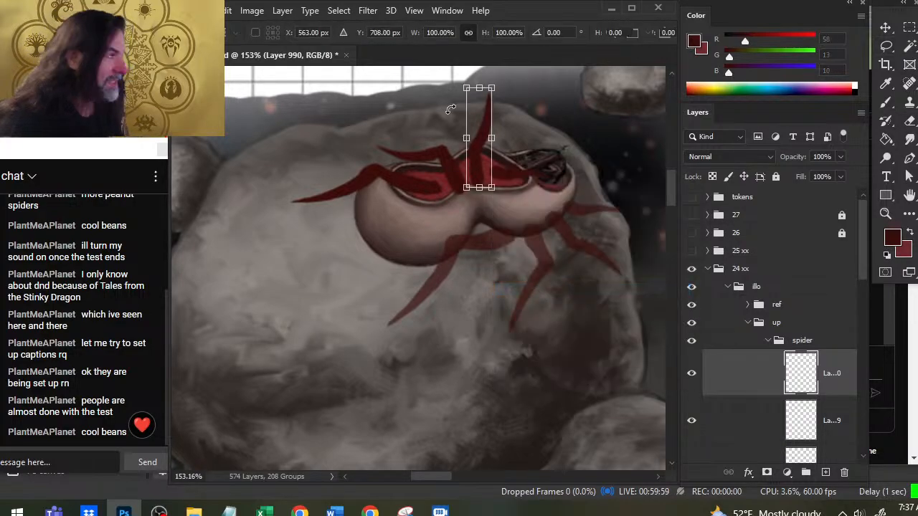
drag(479, 87, 482, 109)
key(Return)
key(v)
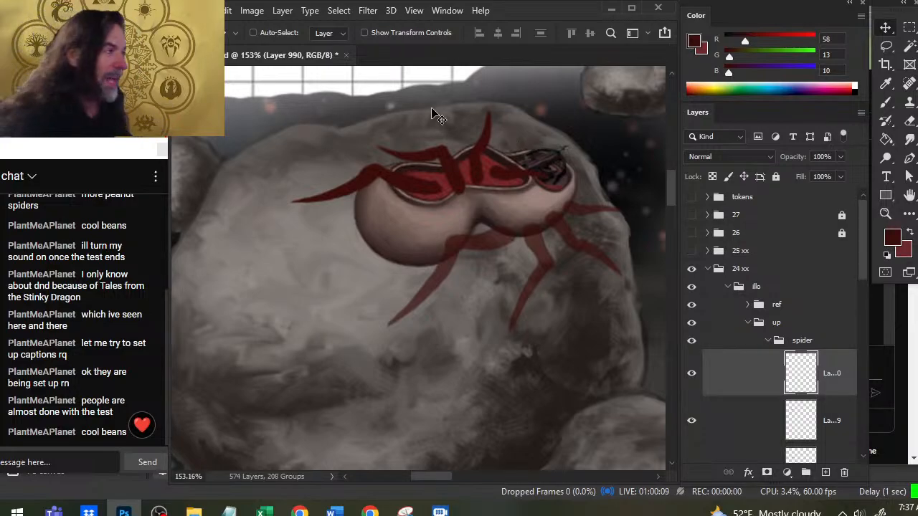
Step: Merge the upright leg's layer down into the other legs' layer and check it by toggling its visibility
key(e)
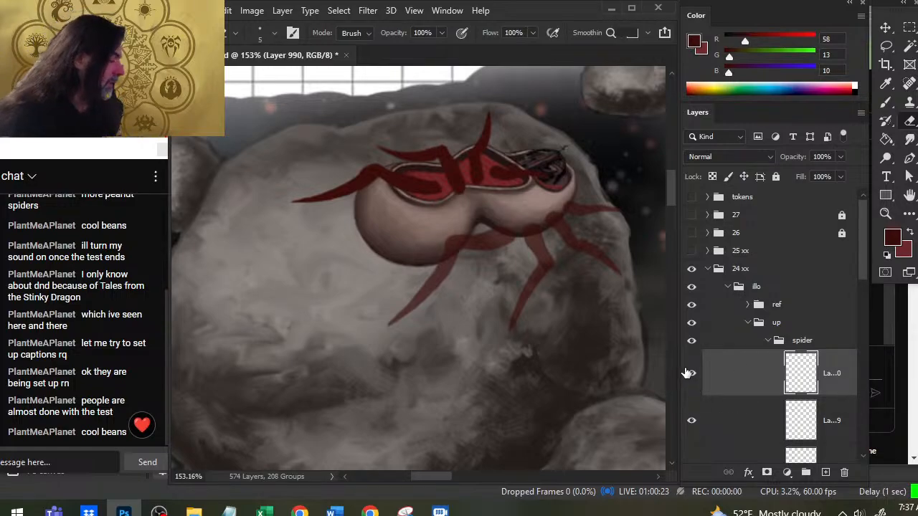
right_click(734, 381)
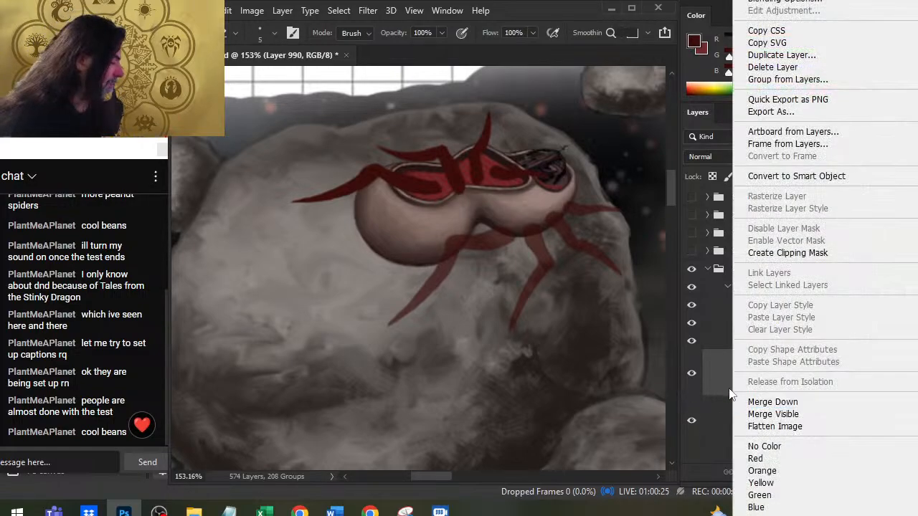
click(773, 401)
click(691, 372)
click(691, 373)
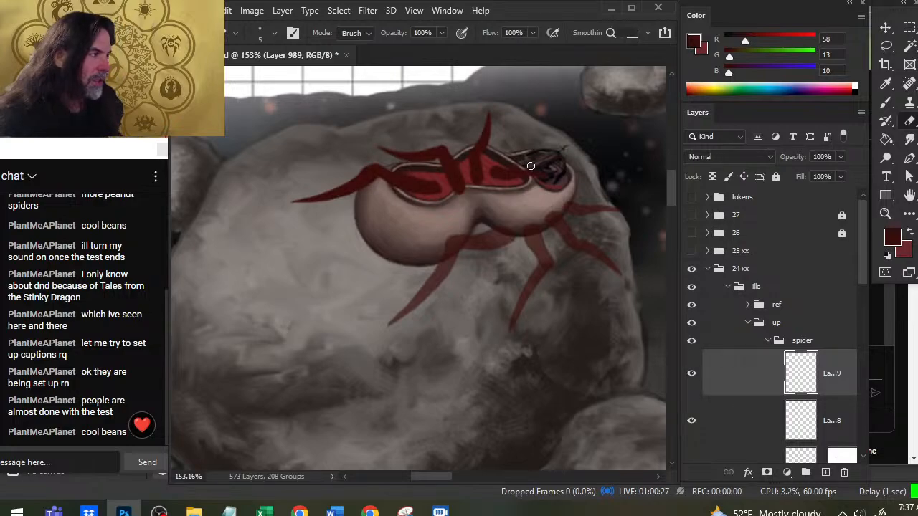
Step: Lasso the dark leg shape inside the body's right-hand opening and cut it onto a new layer
key(l)
drag(527, 169, 529, 172)
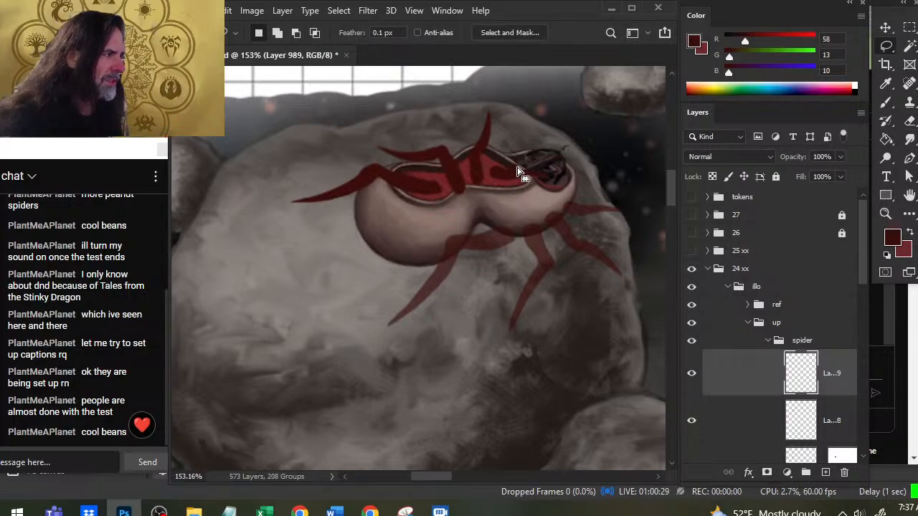
key(ctrl+shift+j)
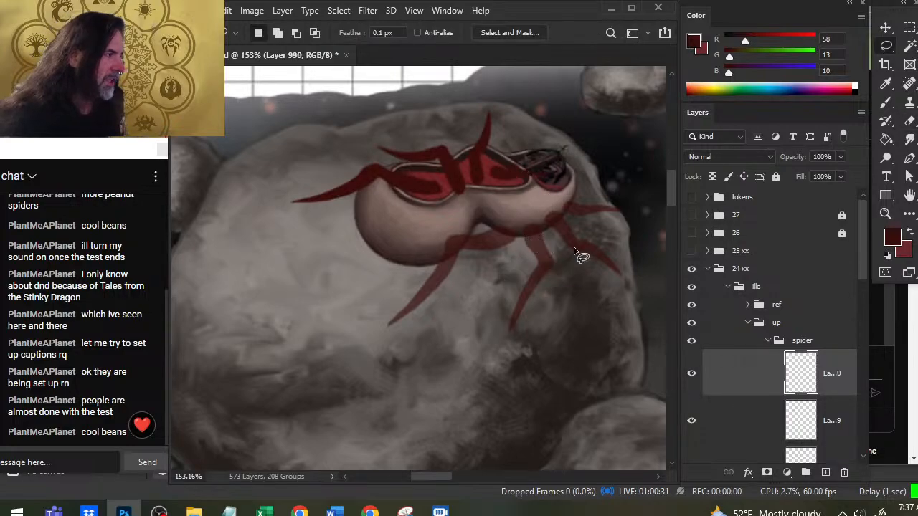
right_click(533, 219)
click(580, 334)
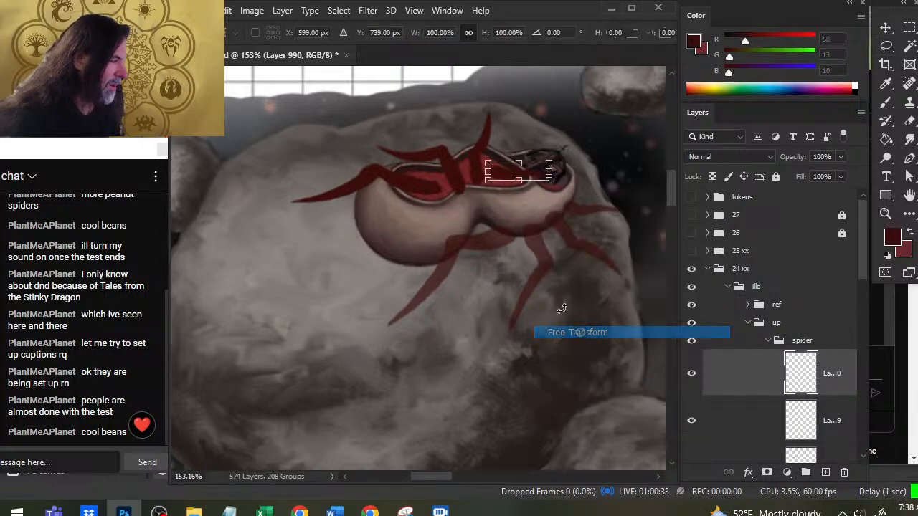
right_click(525, 180)
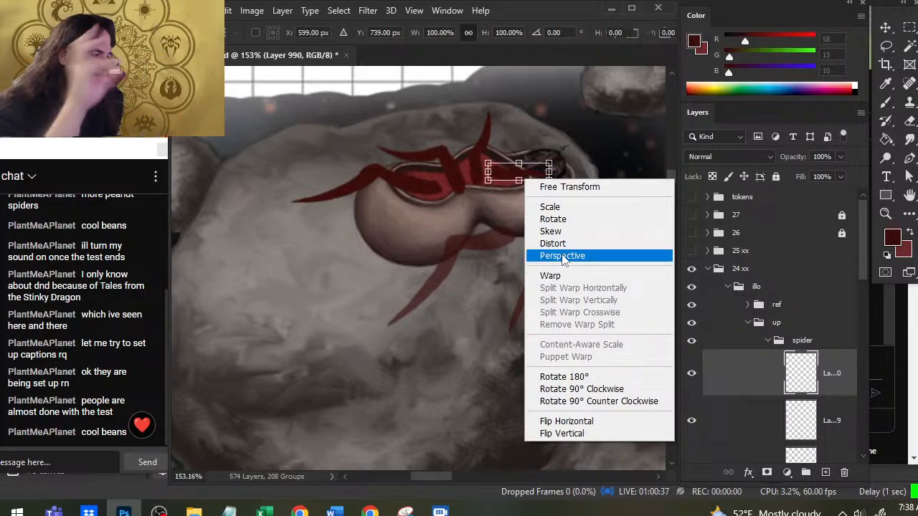
click(429, 323)
key(Escape)
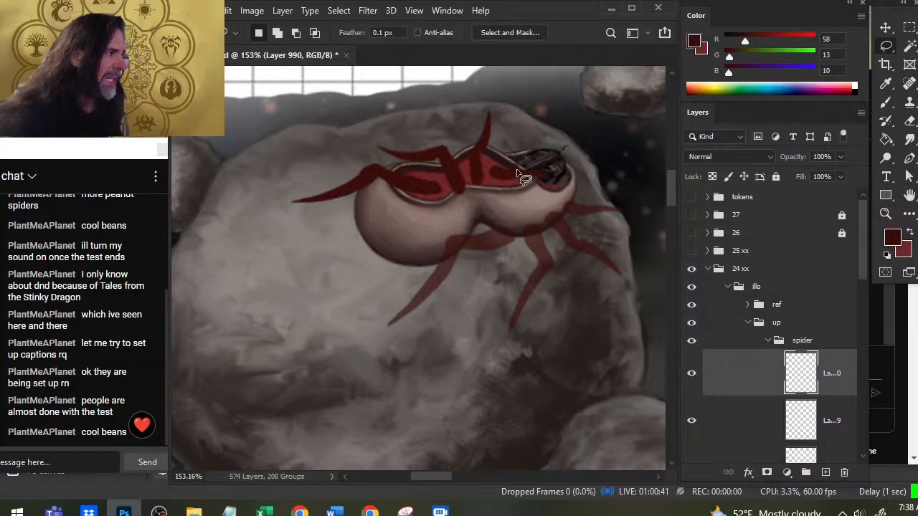
Step: Lasso the dark leg piece at the body's right-hand opening and flip it vertically with Free Transform
mouse_move(500, 152)
mouse_down()
mouse_move(536, 160)
mouse_move(542, 202)
mouse_move(567, 187)
mouse_move(573, 156)
mouse_move(514, 172)
mouse_up()
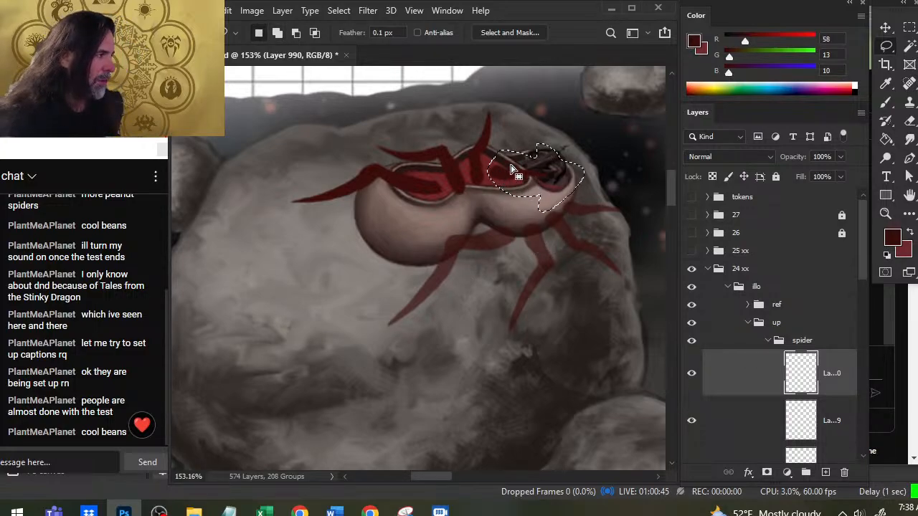
right_click(511, 169)
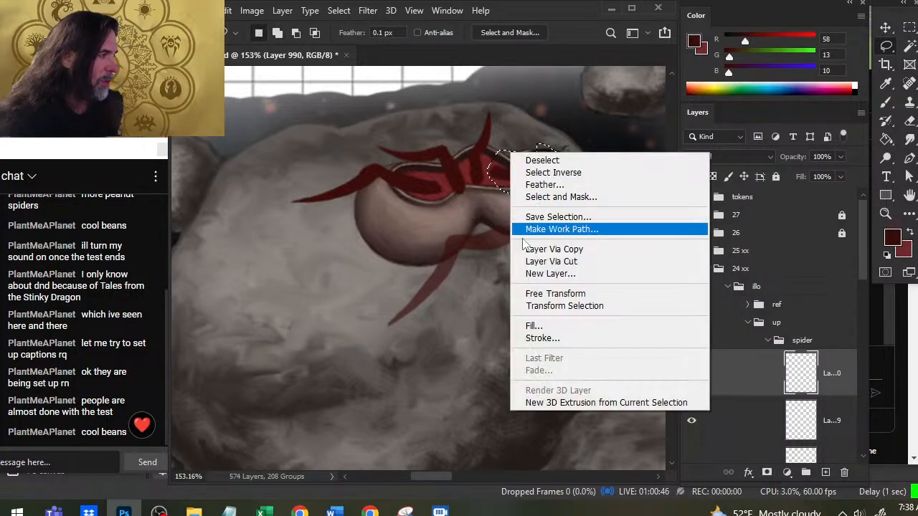
click(566, 306)
right_click(514, 174)
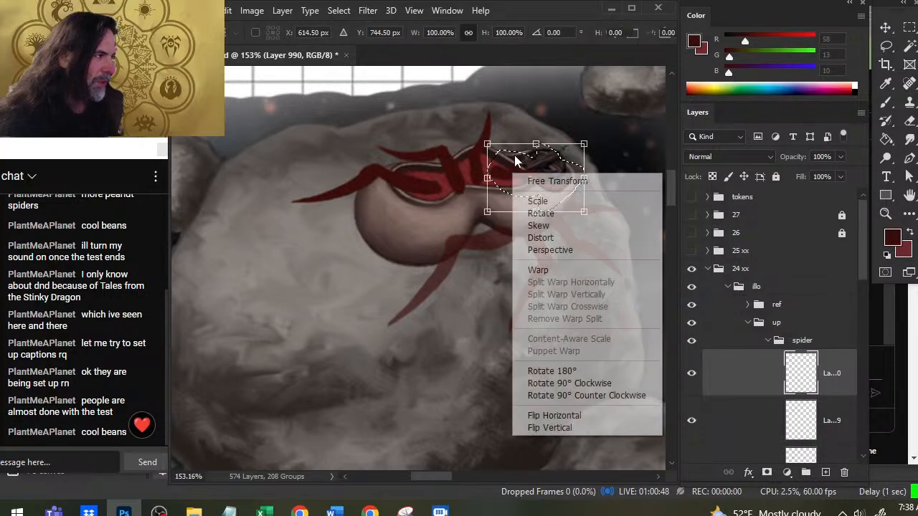
click(549, 428)
Step: Rotate the flipped leg to about -38° and move it so its base sits inside the red opening and its tip points up-right
drag(577, 355, 573, 288)
drag(556, 203, 567, 162)
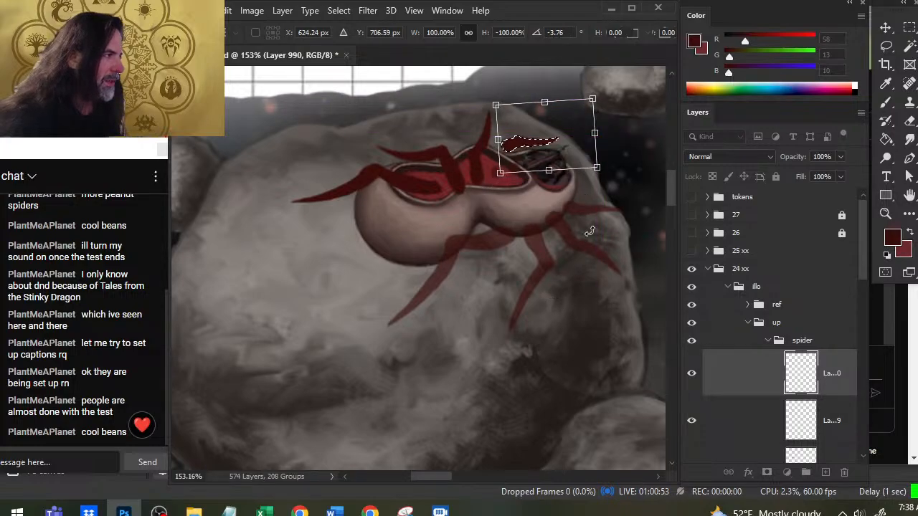
drag(590, 231, 609, 184)
drag(587, 134, 548, 149)
drag(636, 261, 634, 242)
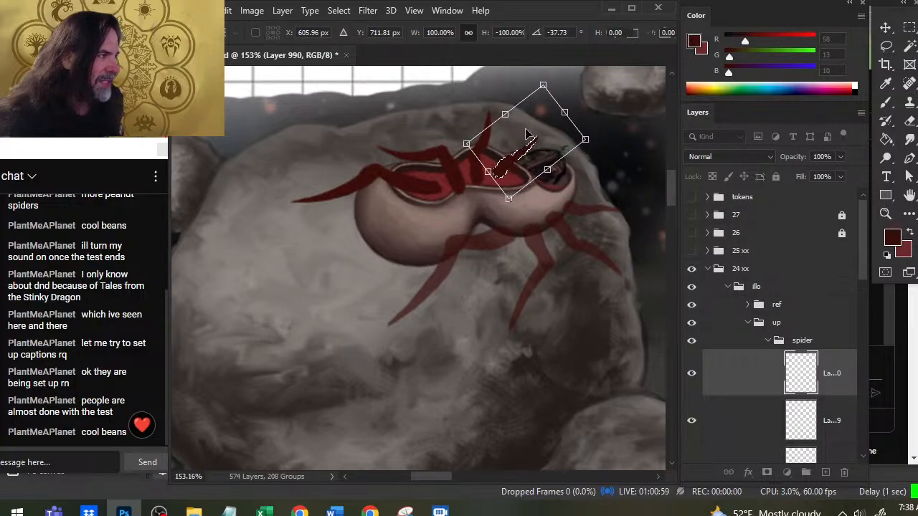
drag(527, 135, 532, 148)
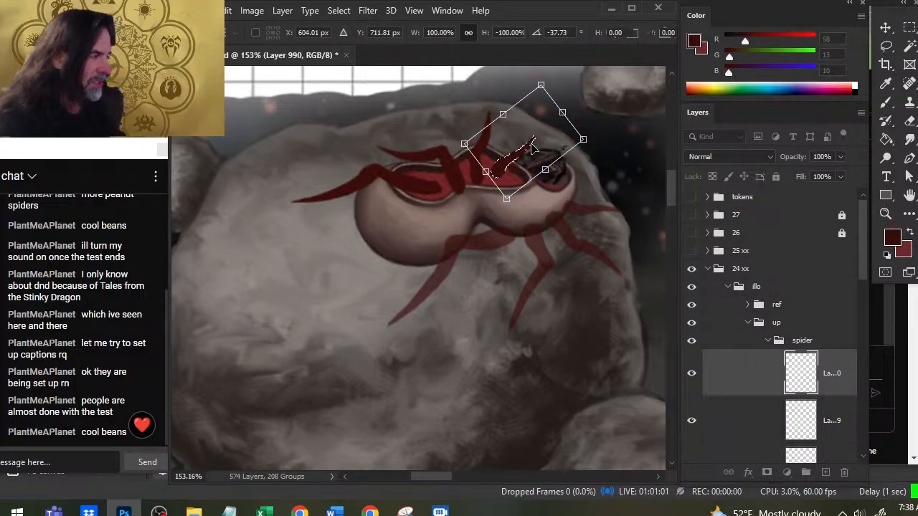
key(Return)
Step: Enlarge the flipped leg to about 129% from its lower-left base and deselect it
key(l)
right_click(471, 208)
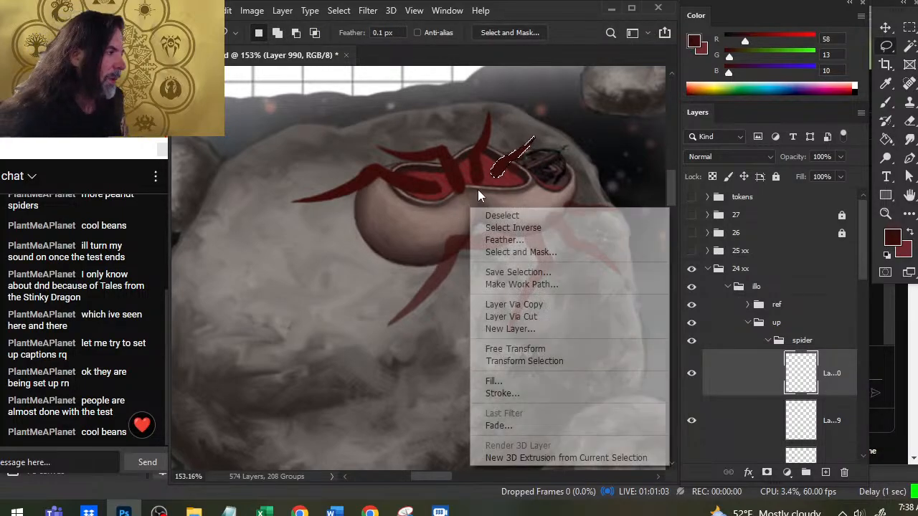
click(511, 350)
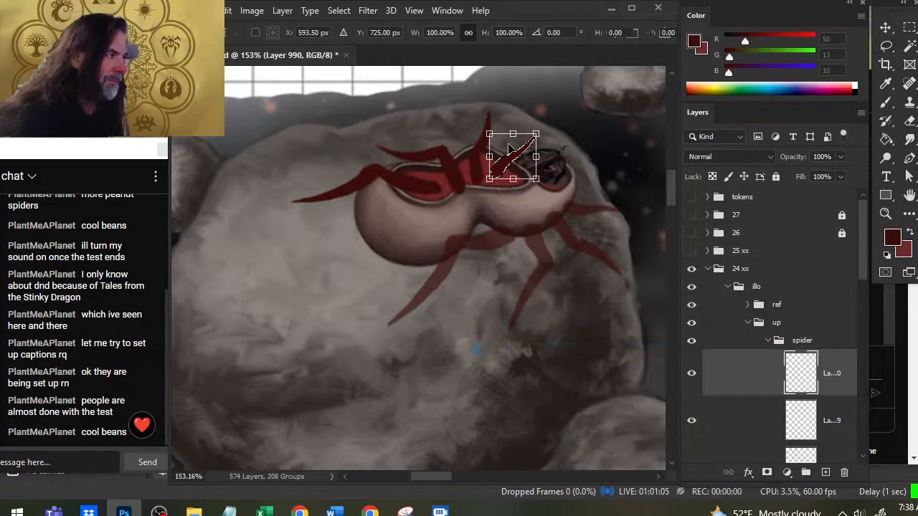
drag(536, 134, 550, 120)
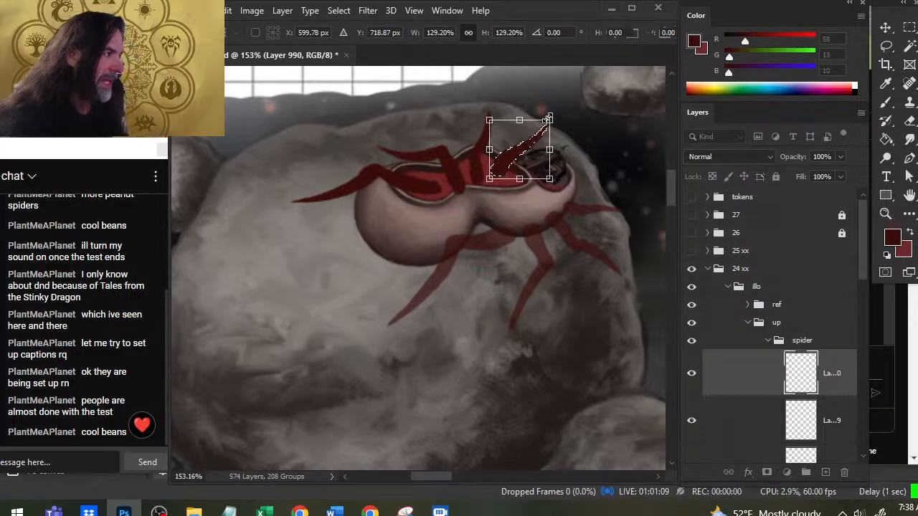
key(Return)
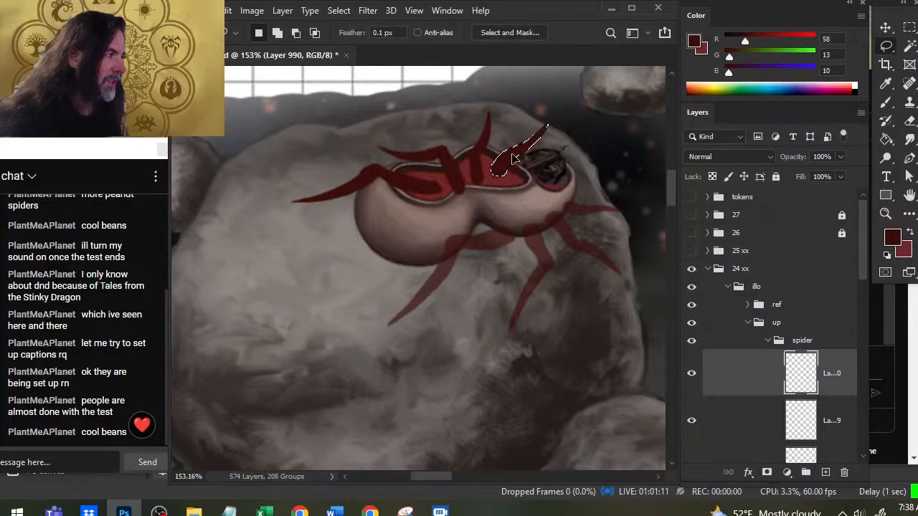
key(ctrl+d)
key(e)
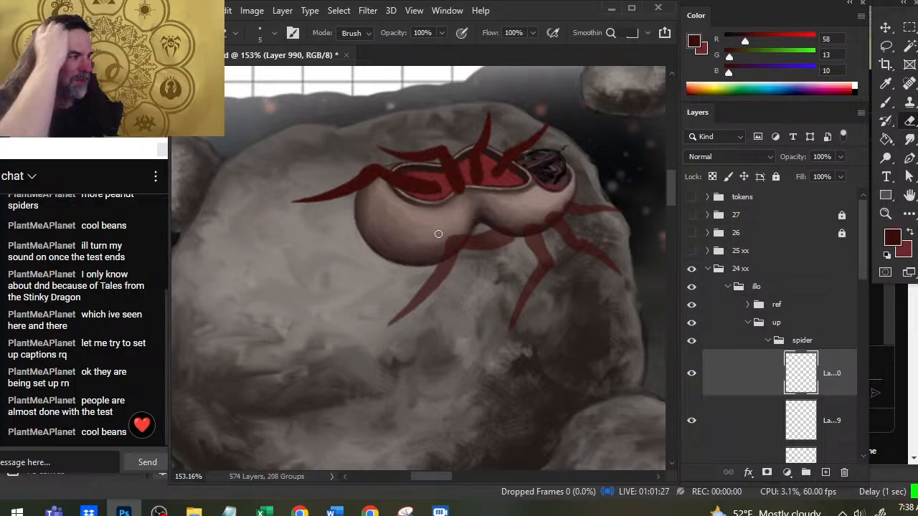
Step: Select both upper leg layers and shift them together slightly right and up, hiding the lower leg layer during the move
click(691, 423)
click(691, 427)
click(690, 431)
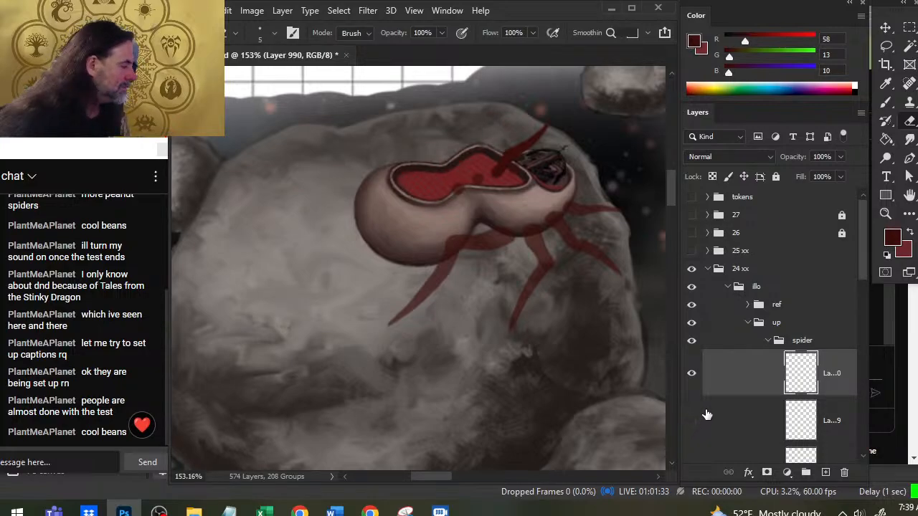
click(719, 424)
shift+click(731, 386)
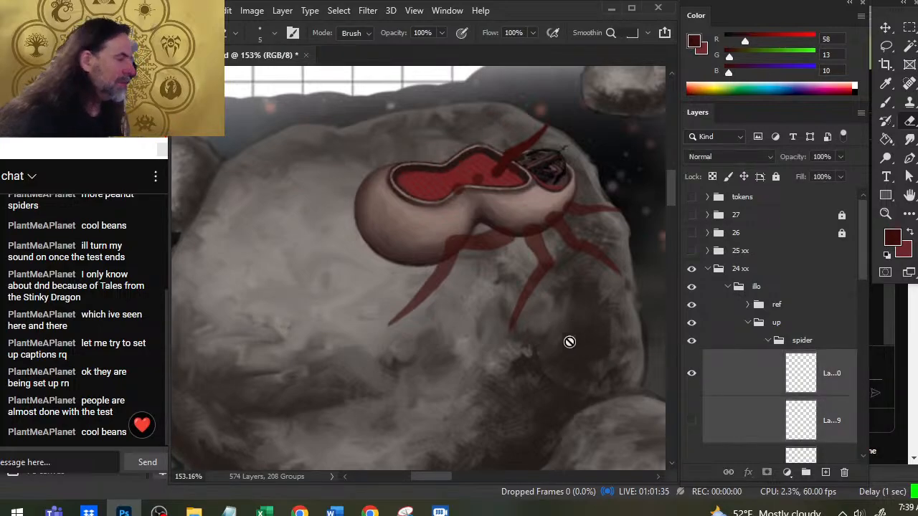
key(v)
mouse_move(570, 342)
mouse_down()
mouse_move(564, 287)
mouse_move(557, 293)
mouse_move(607, 322)
mouse_move(598, 334)
mouse_up()
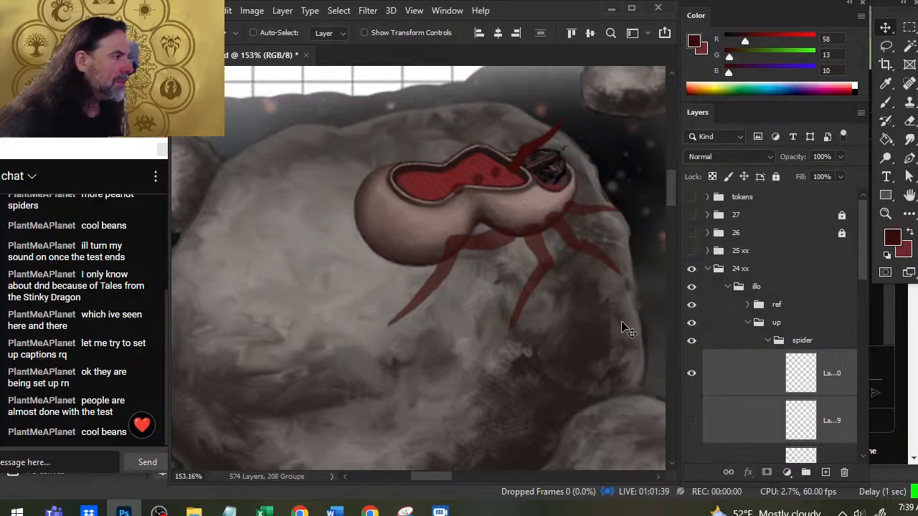
mouse_move(594, 290)
mouse_down()
mouse_move(588, 269)
mouse_move(607, 295)
mouse_up()
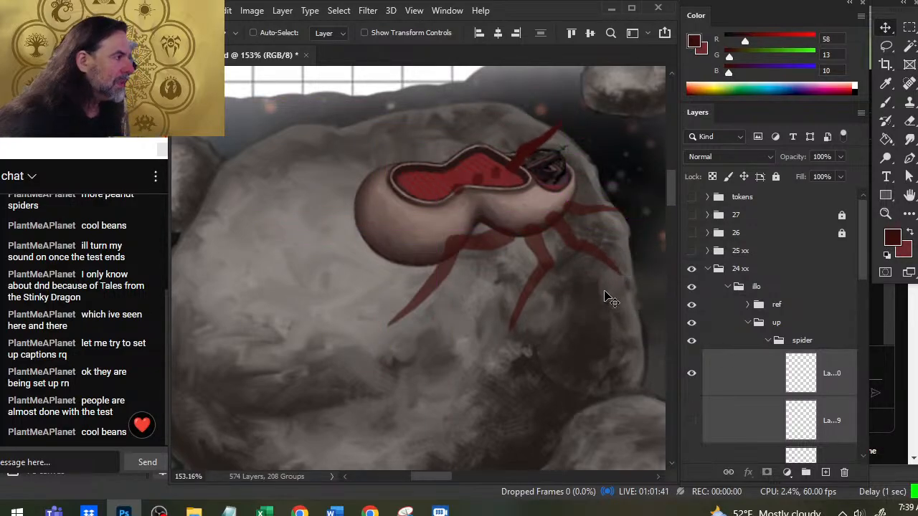
click(692, 421)
Step: Lasso the leftmost upper leg on the lower leg layer and nudge it slightly right and down
click(708, 428)
key(l)
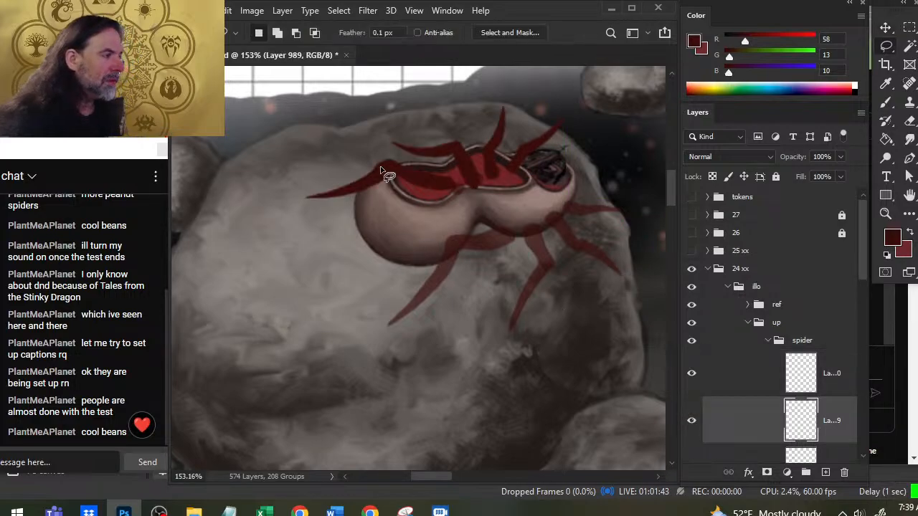
mouse_move(370, 146)
mouse_down()
mouse_move(248, 194)
mouse_move(445, 215)
mouse_up()
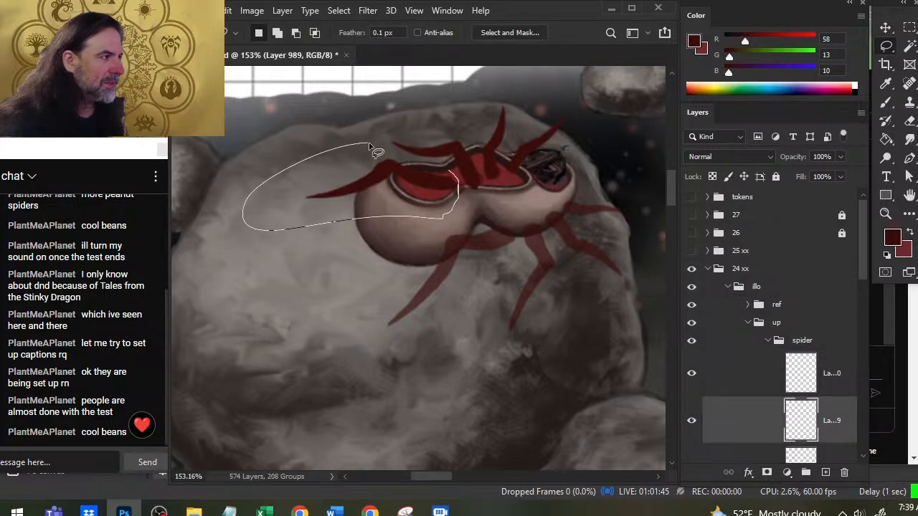
drag(370, 146, 371, 146)
key(v)
drag(445, 193, 451, 198)
key(l)
key(ctrl+d)
key(e)
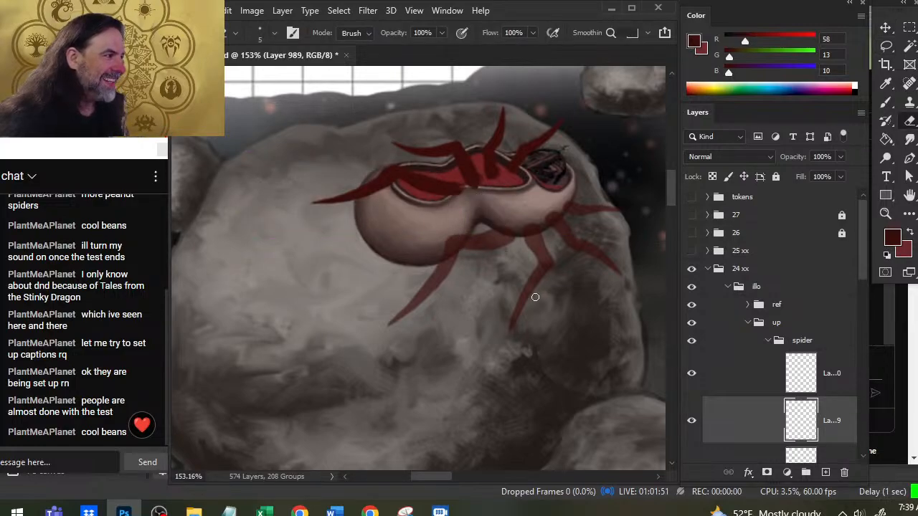
Step: Lasso the second upper leg from the left and nudge it slightly up and right
key(l)
drag(352, 142, 431, 127)
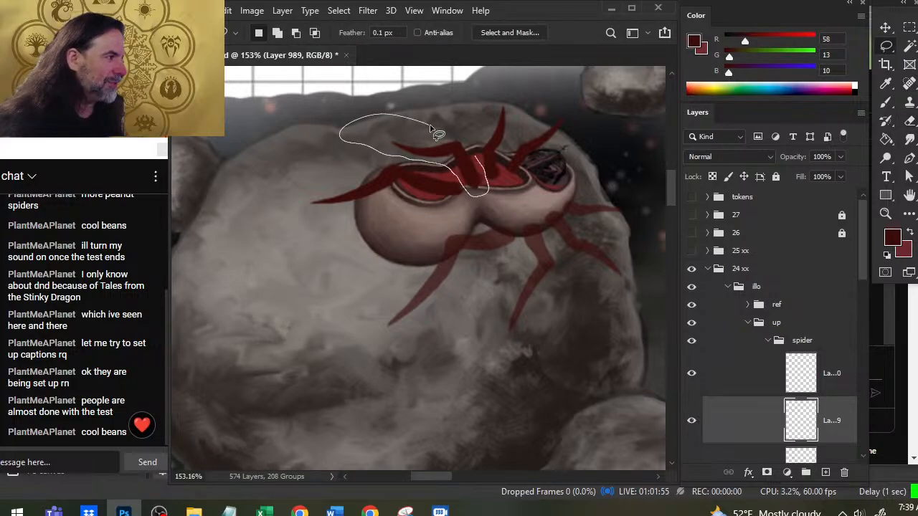
drag(430, 128, 459, 156)
key(v)
key(ctrl+d)
key(l)
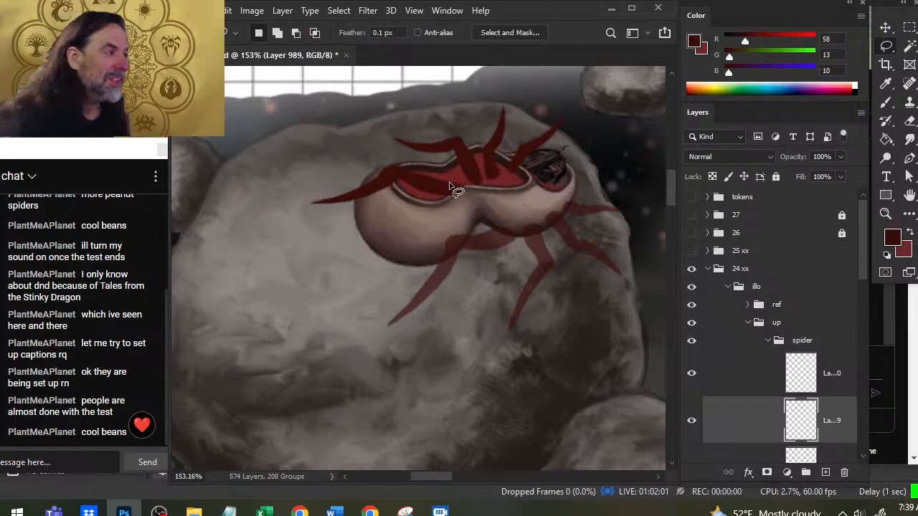
key(e)
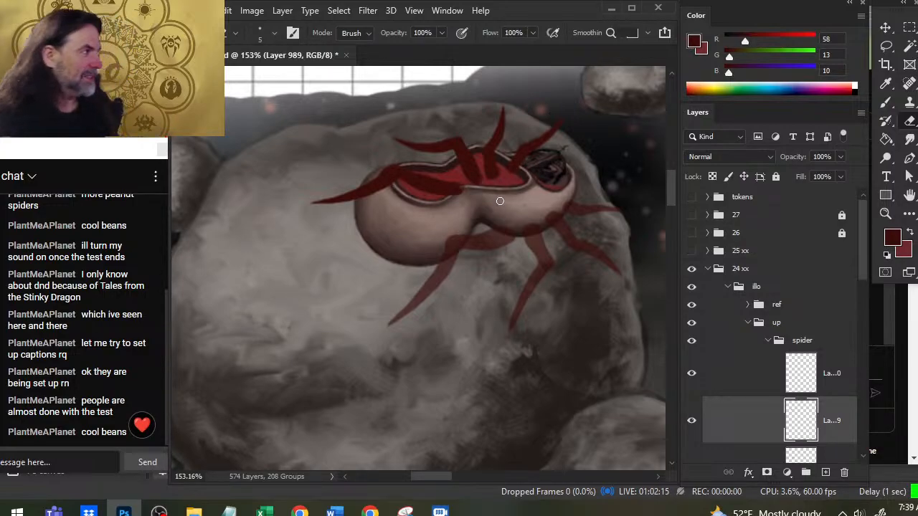
key(l)
right_click(567, 146)
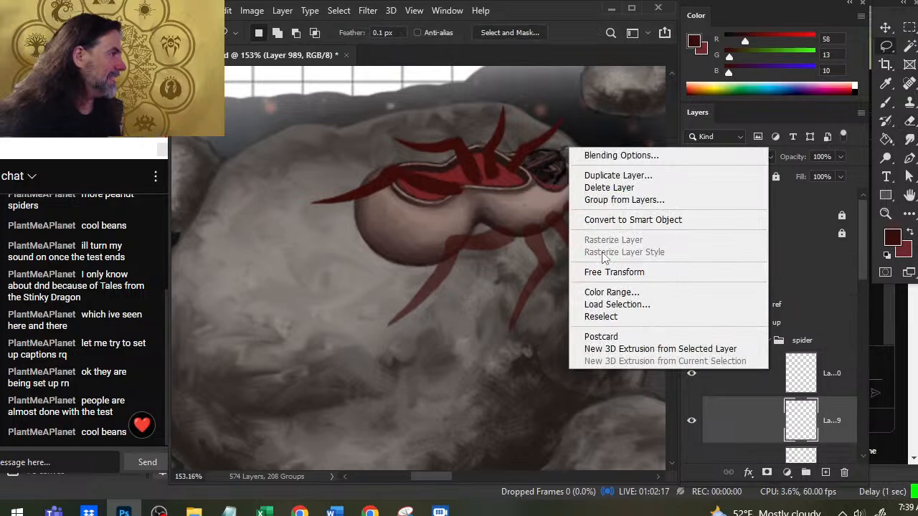
click(527, 235)
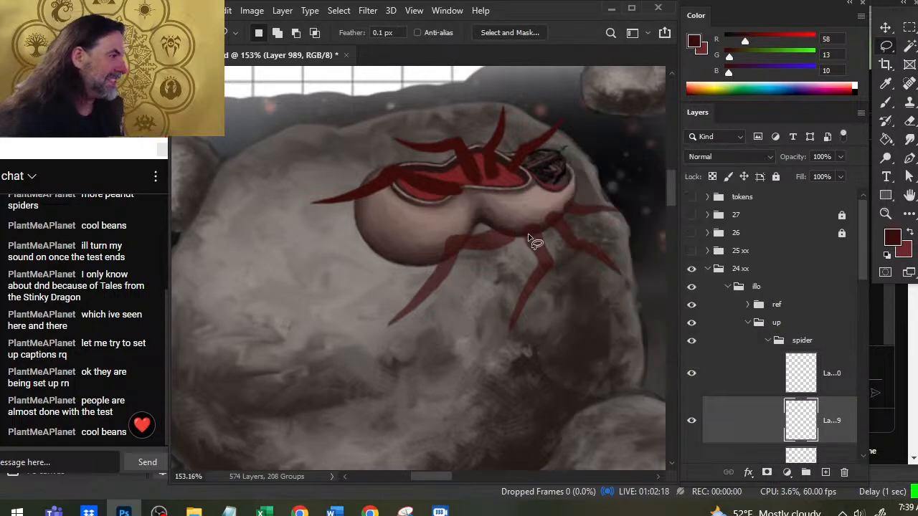
right_click(560, 116)
click(610, 237)
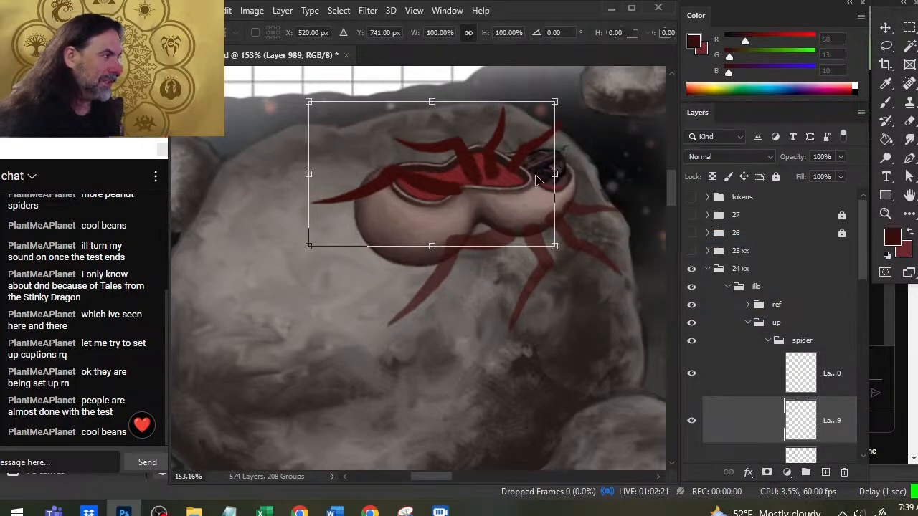
key(Return)
Step: Select the rightmost upper leg's layer and rotate the leg very slightly counter-clockwise
click(743, 391)
right_click(497, 163)
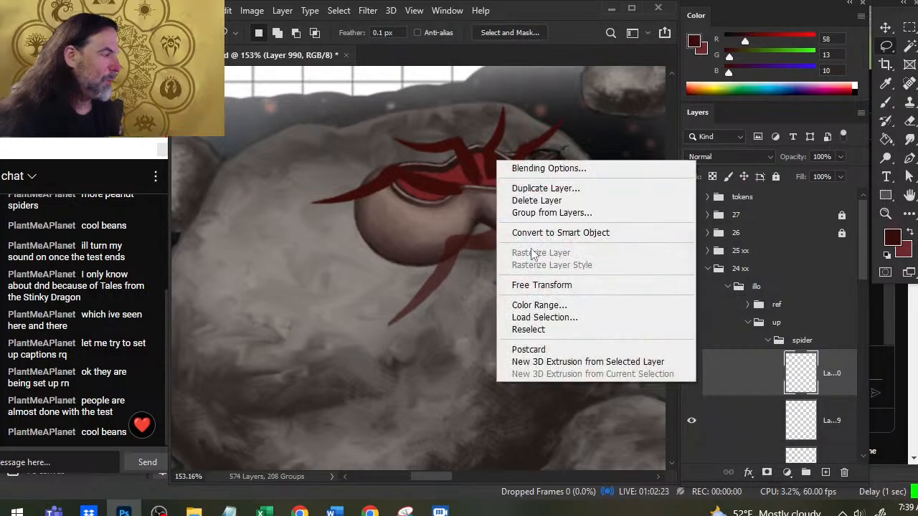
click(595, 287)
drag(604, 254, 603, 246)
key(Return)
key(v)
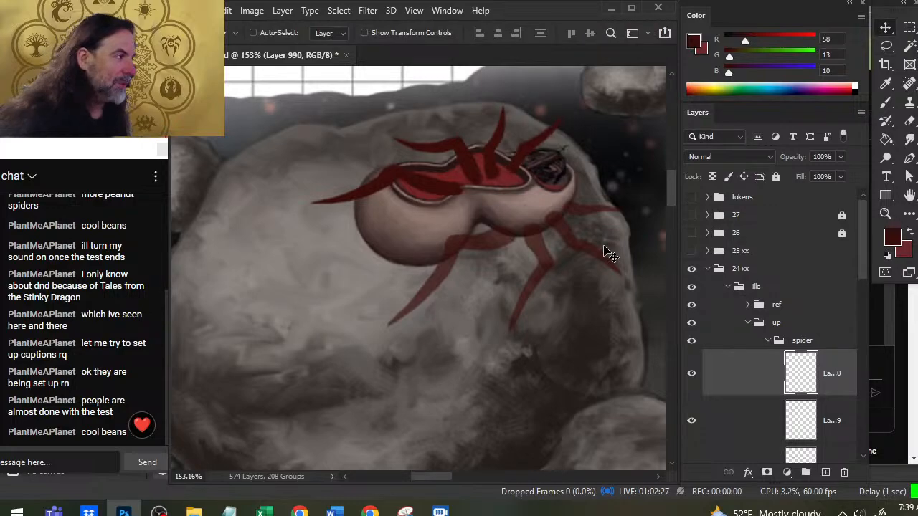
key(l)
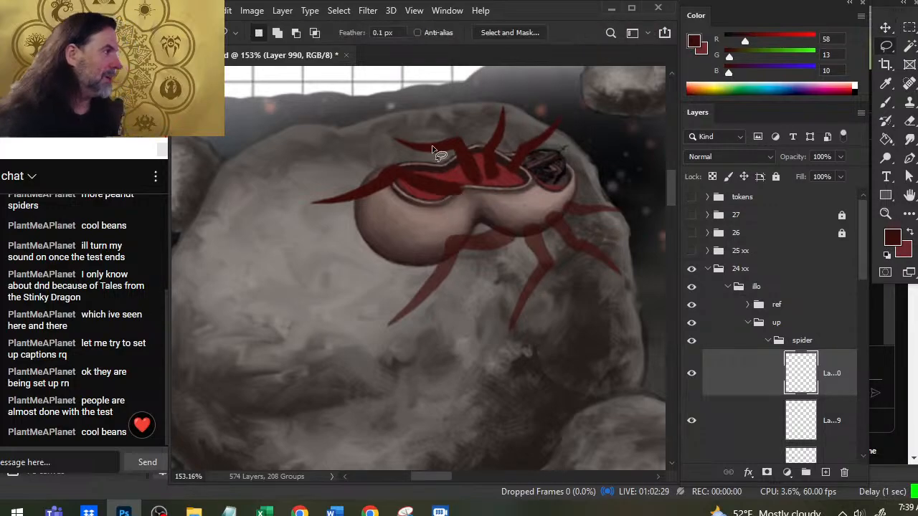
Step: Distort the rightmost upper leg by pulling its upper-right corner inward to bring the tip closer to the body
right_click(460, 136)
click(521, 261)
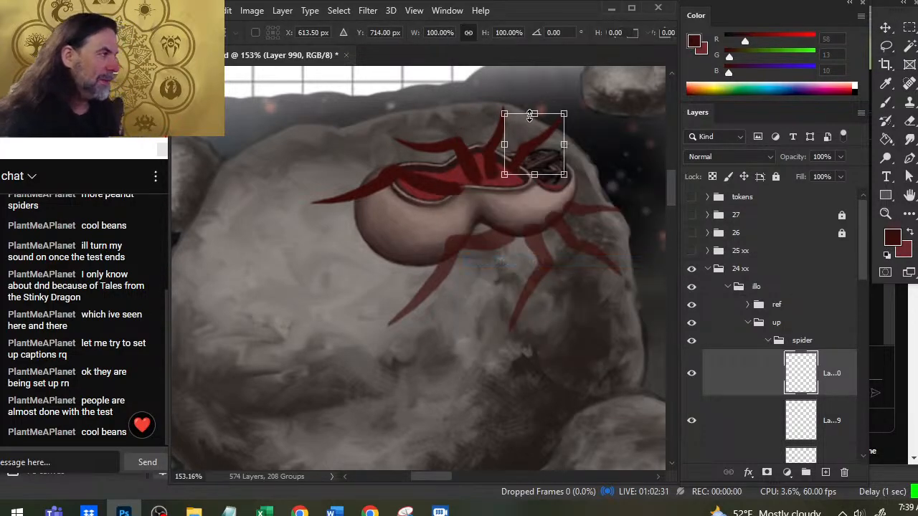
right_click(519, 137)
click(567, 199)
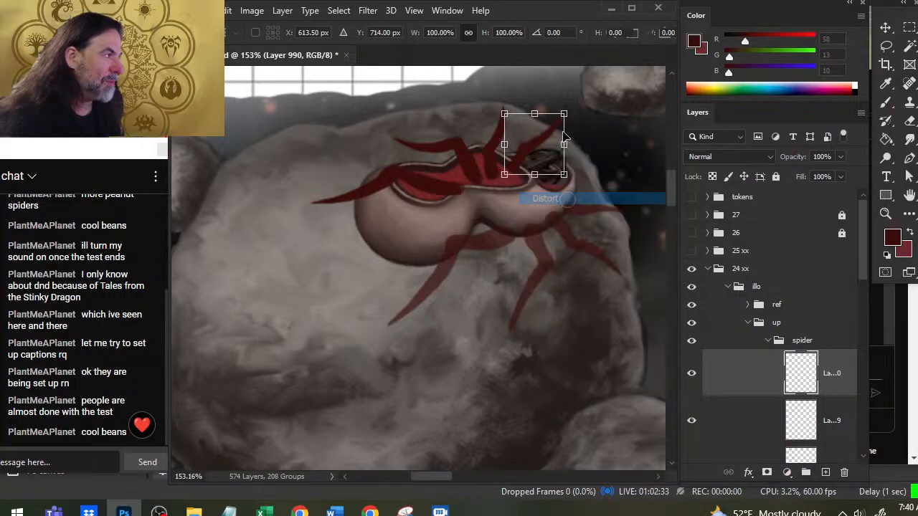
drag(564, 114, 548, 117)
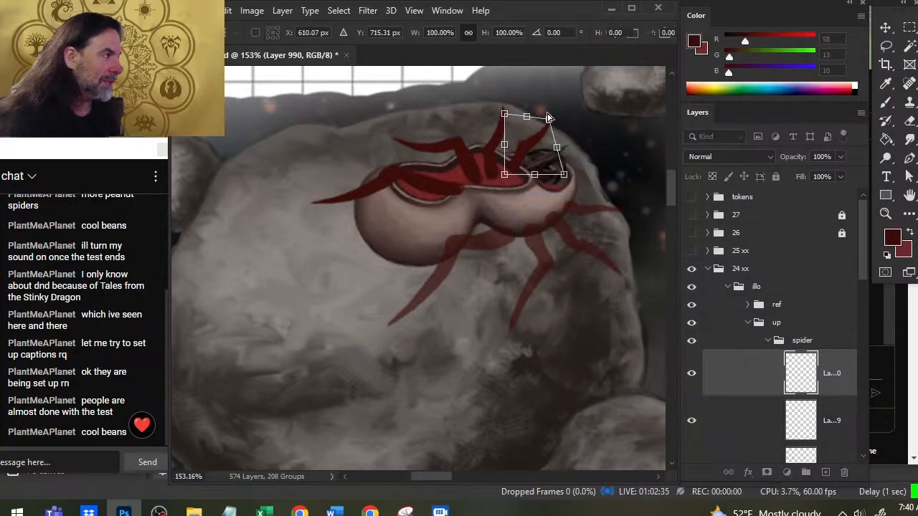
key(Return)
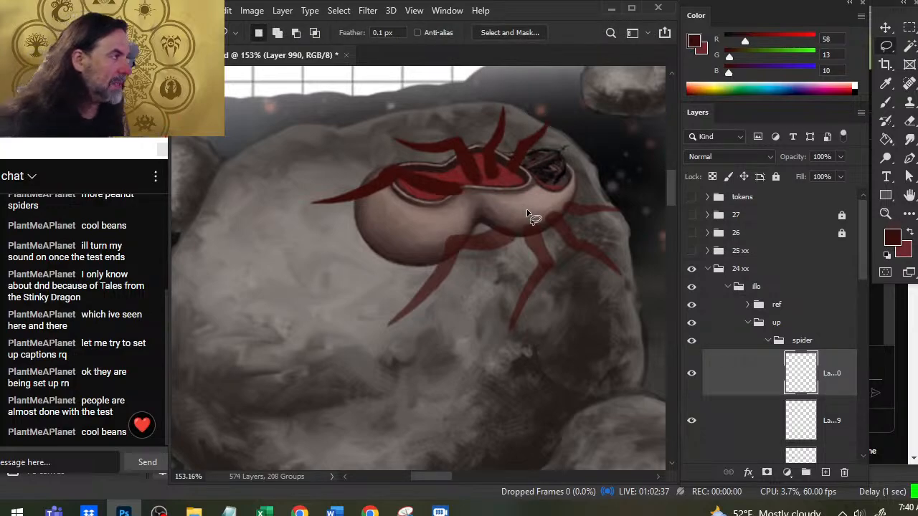
key(b)
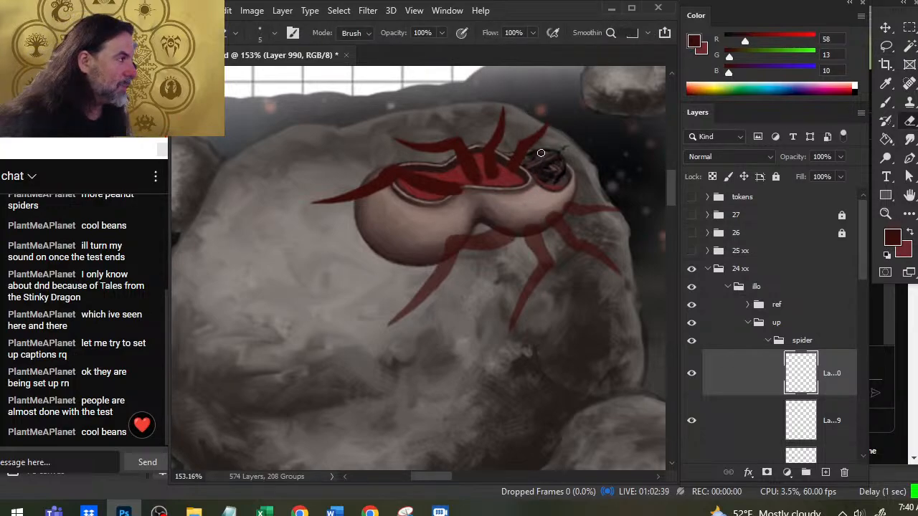
key(b)
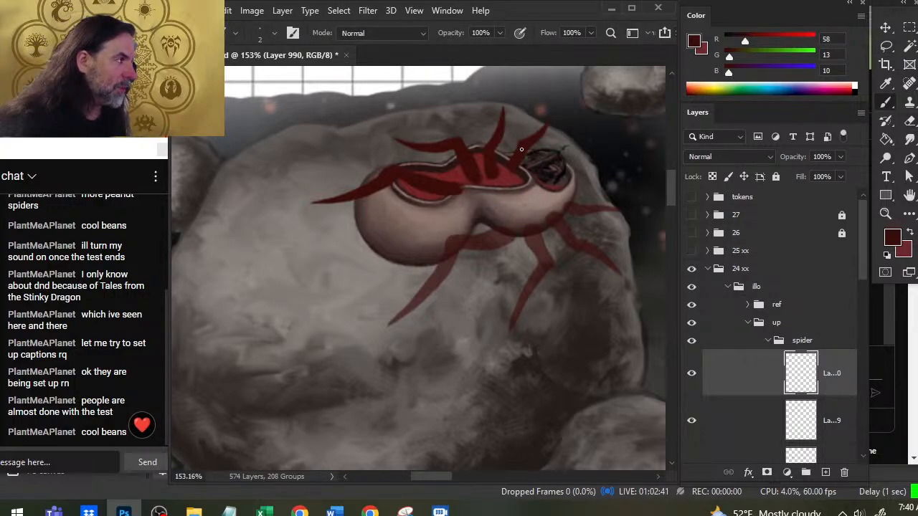
key(e)
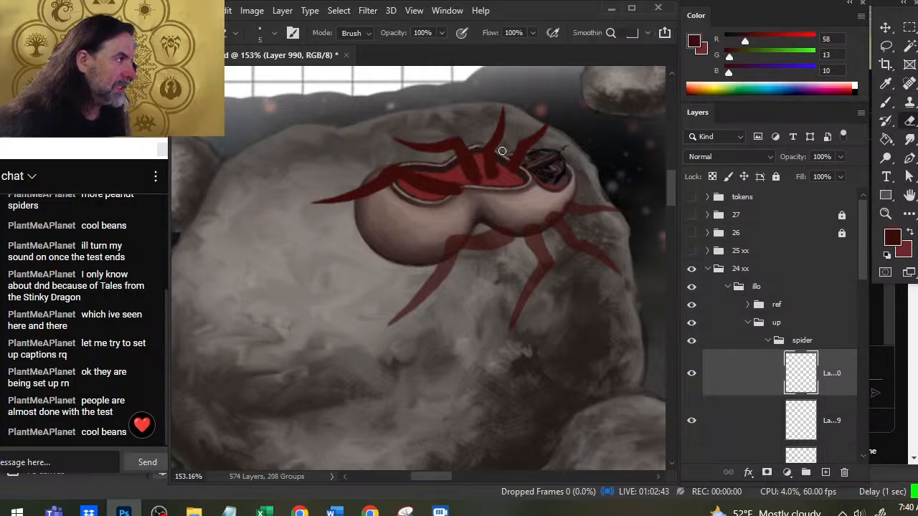
key(b)
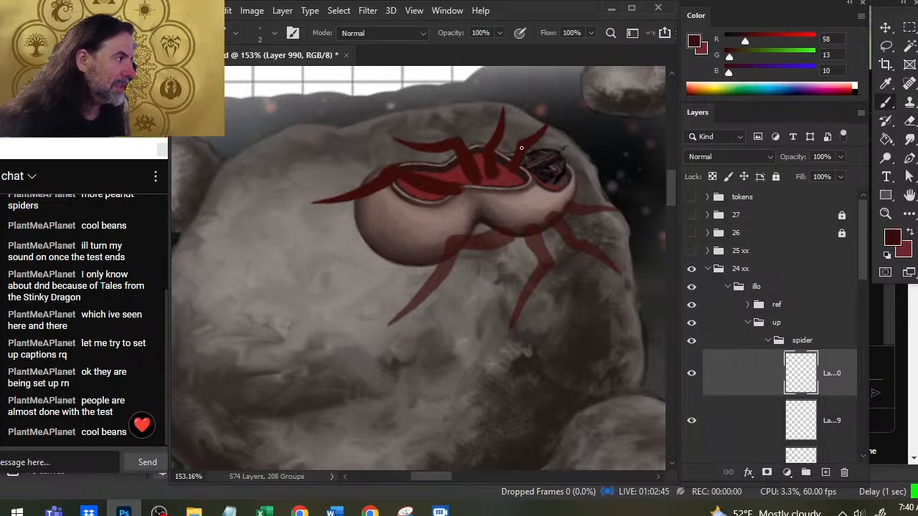
key(e)
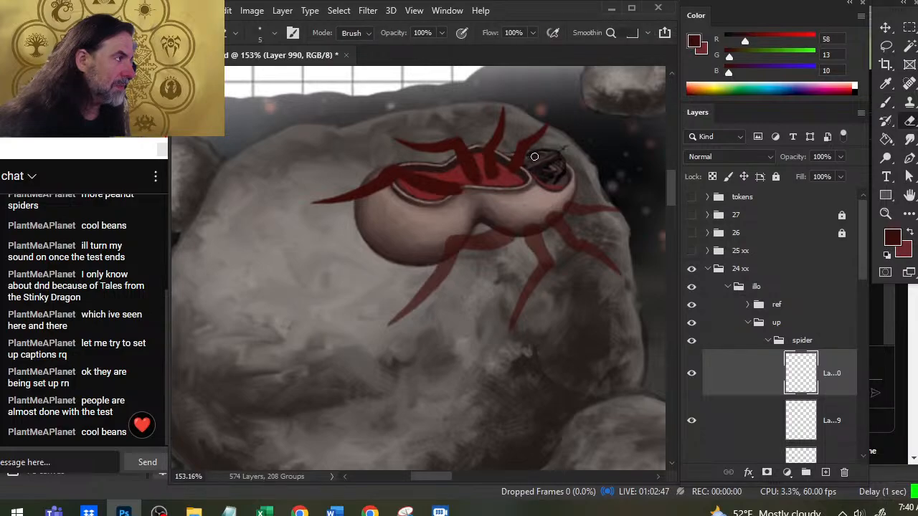
key(b)
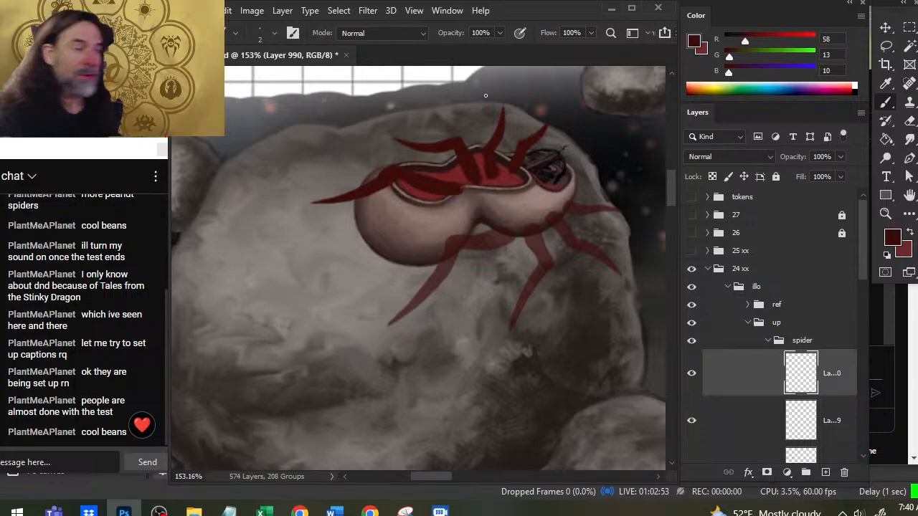
key(e)
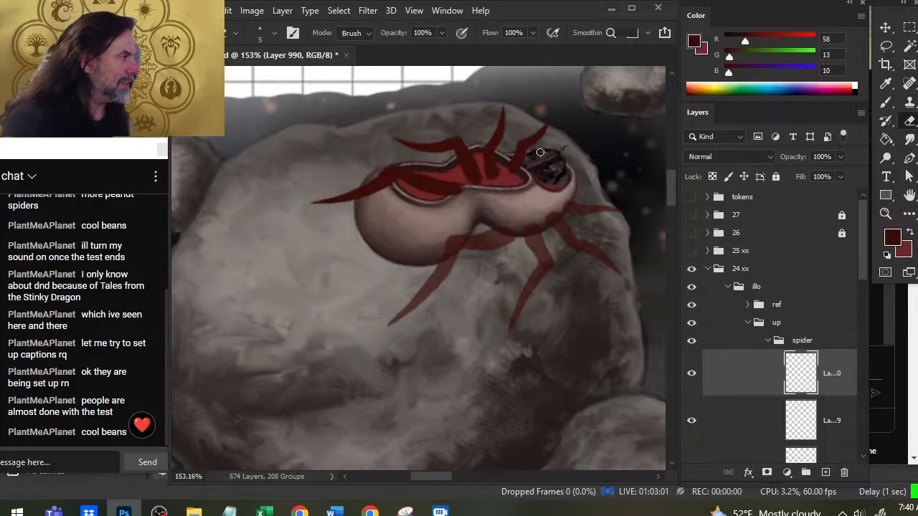
key(b)
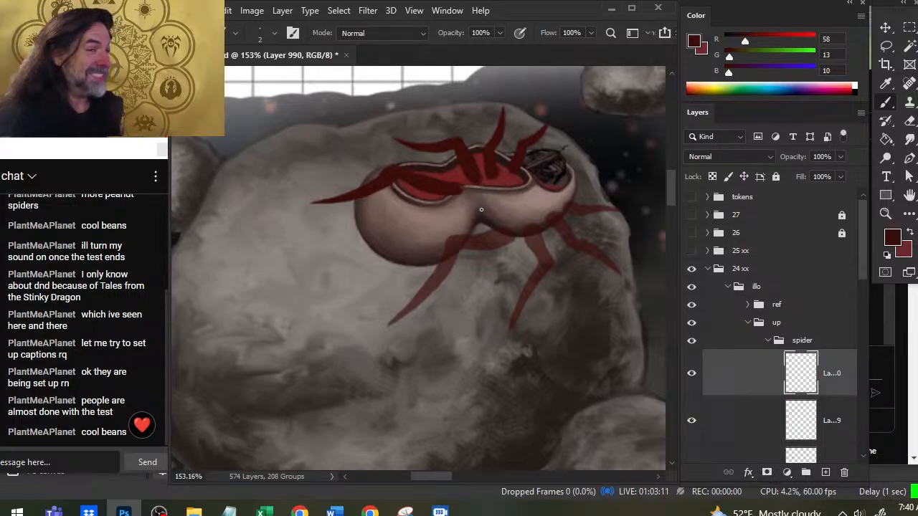
key(e)
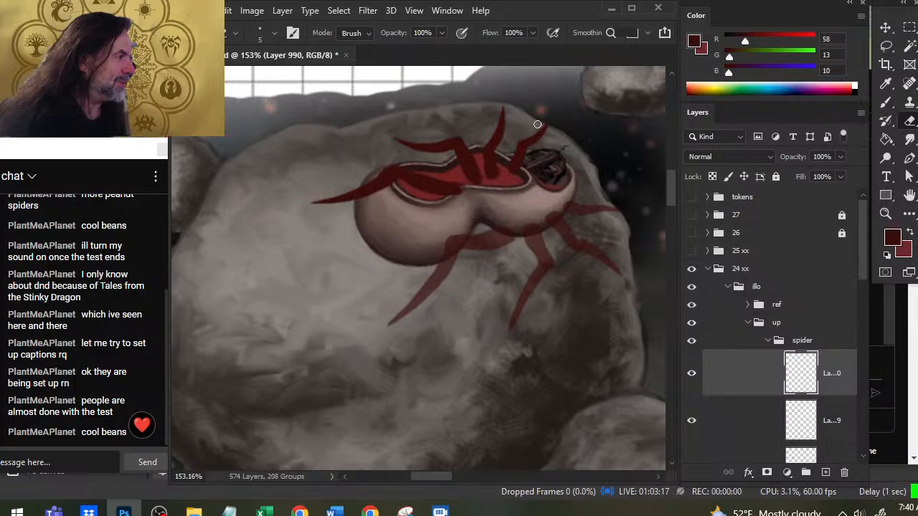
Step: Merge the separate upper leg layers down into a single layer and check it by toggling its visibility
click(691, 374)
click(691, 375)
right_click(731, 378)
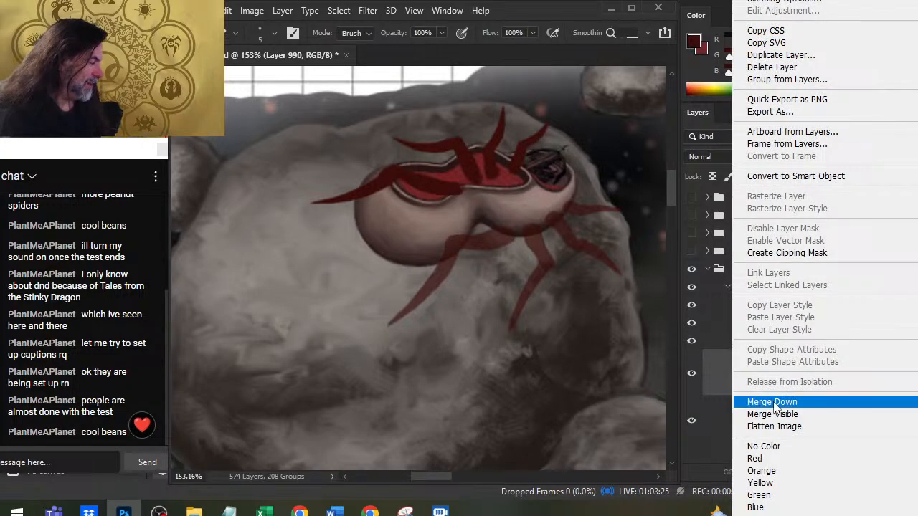
click(760, 402)
right_click(733, 379)
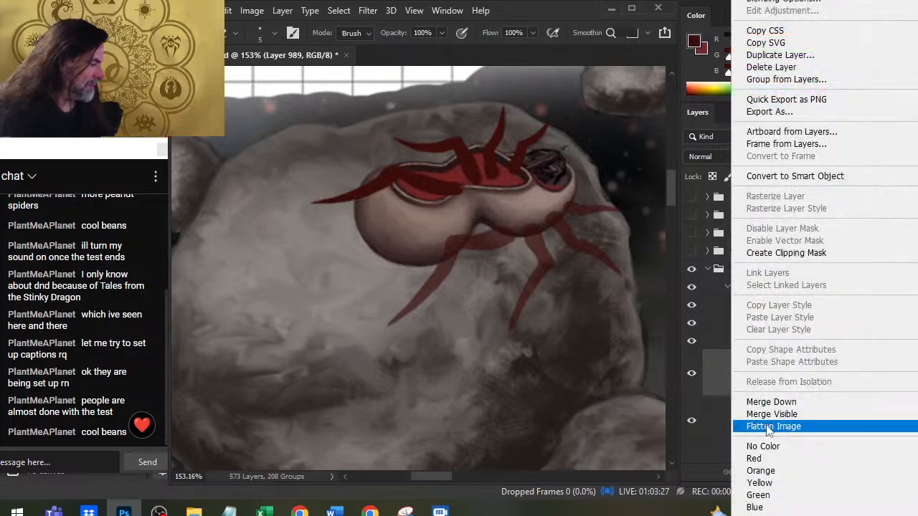
click(764, 401)
click(689, 374)
click(690, 374)
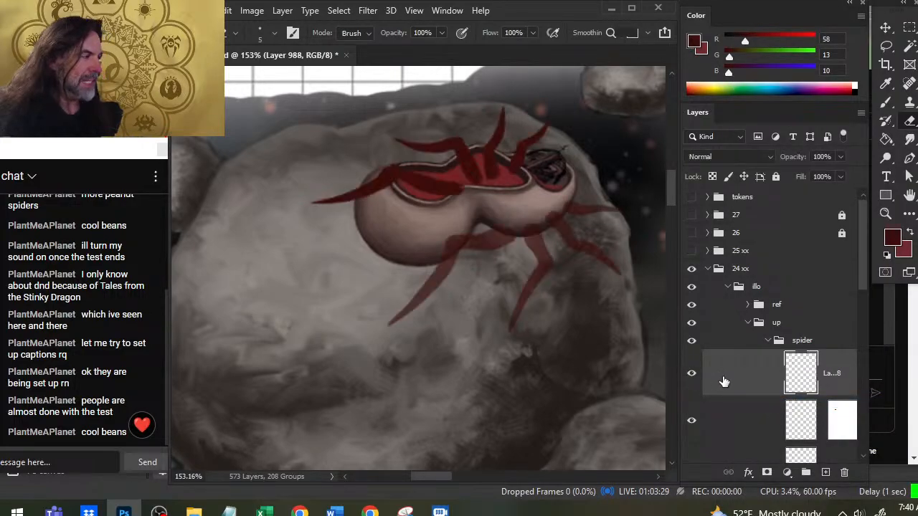
Step: Cut all the upper legs out of their merged layer and paste them in place on a layer beneath the peanut body
key(l)
mouse_move(335, 122)
mouse_down()
mouse_move(463, 124)
mouse_move(401, 228)
mouse_move(547, 202)
mouse_move(391, 102)
mouse_up()
key(Delete)
key(ctrl+d)
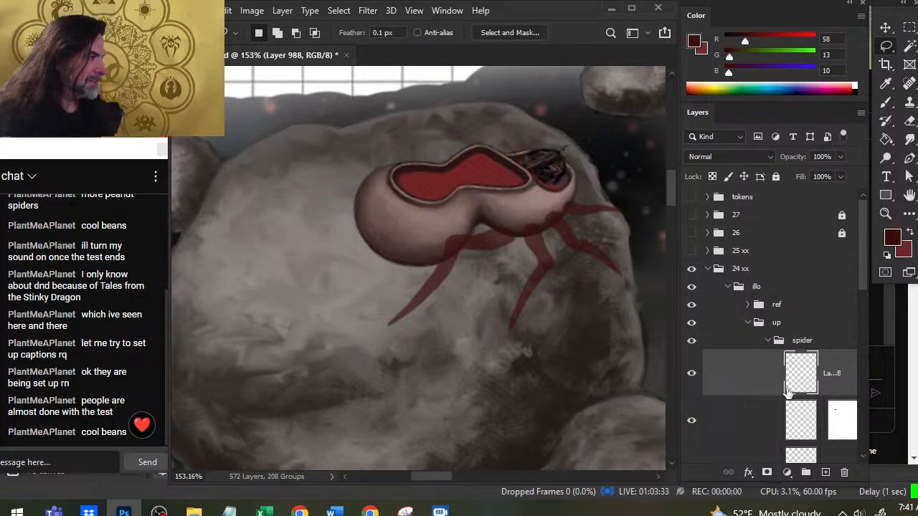
drag(867, 280, 868, 358)
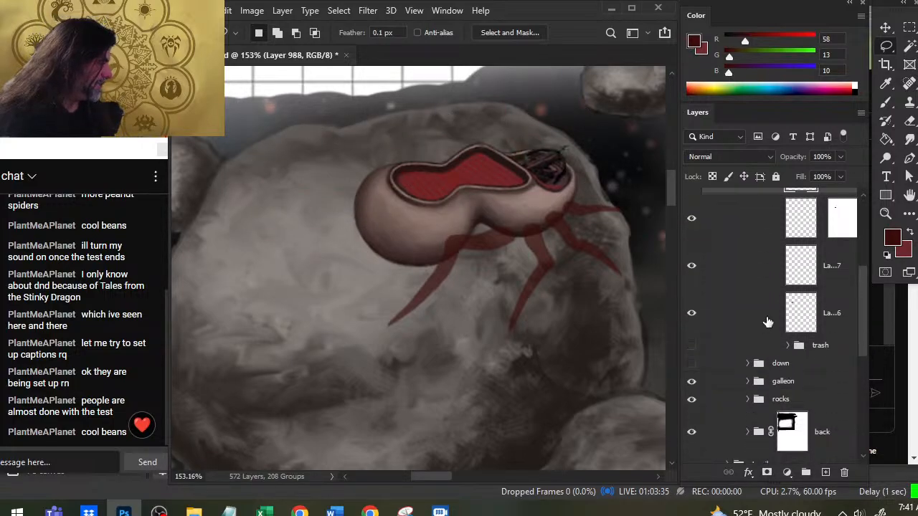
click(764, 315)
key(ctrl+shift+v)
drag(747, 369, 750, 309)
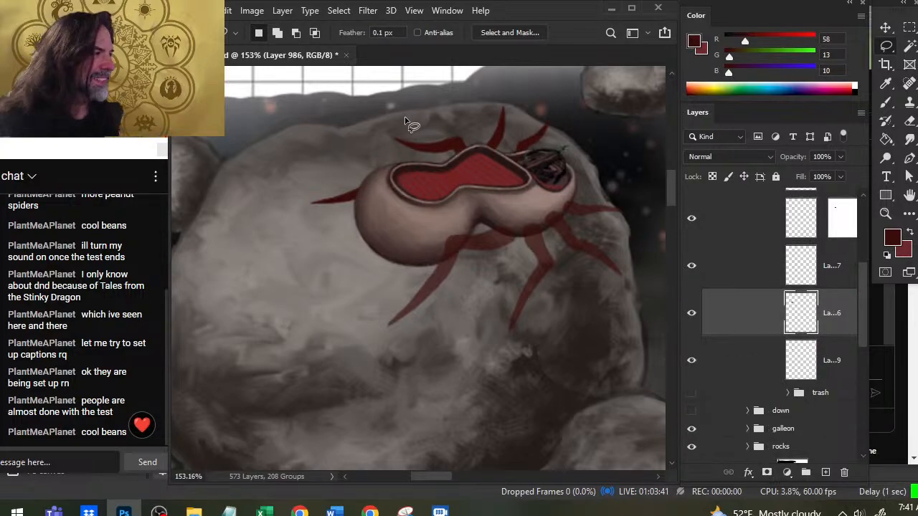
drag(414, 117, 359, 135)
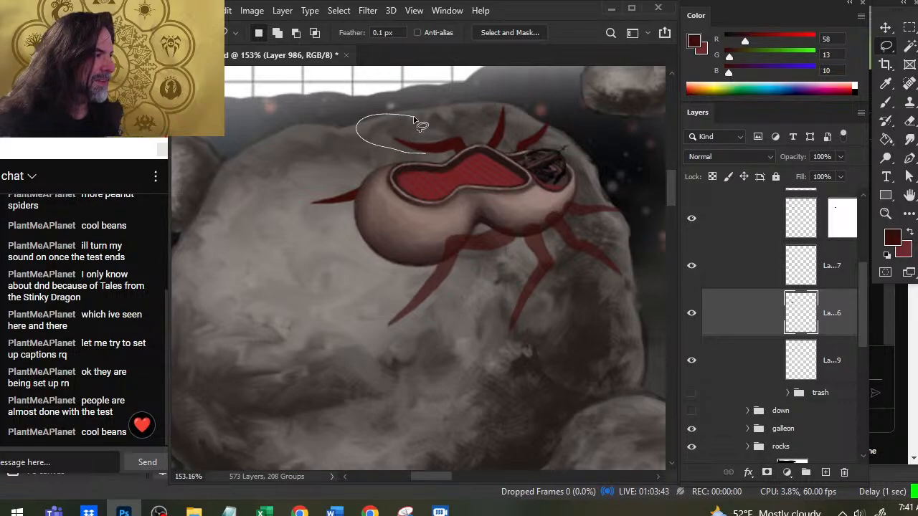
drag(414, 118, 434, 148)
key(ctrl+d)
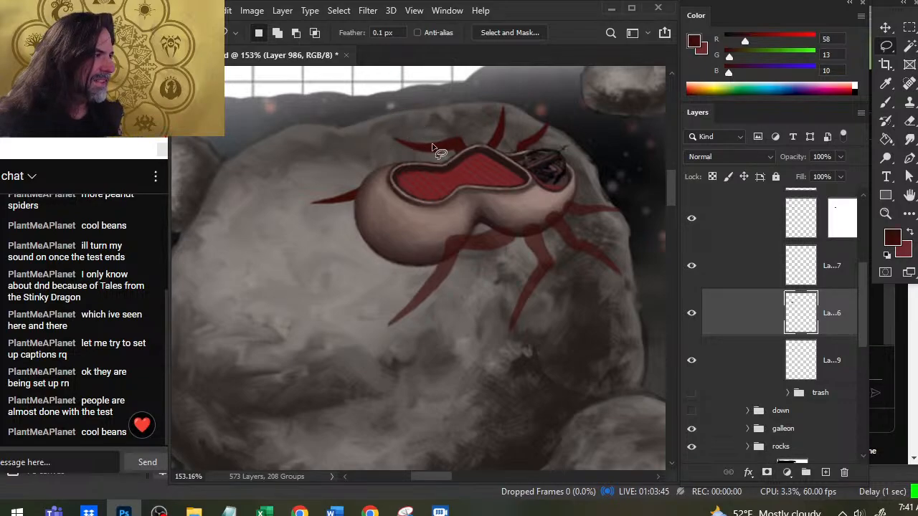
Step: Identify the peanut body layer by toggling its visibility, and lower its opacity to 68%
click(689, 319)
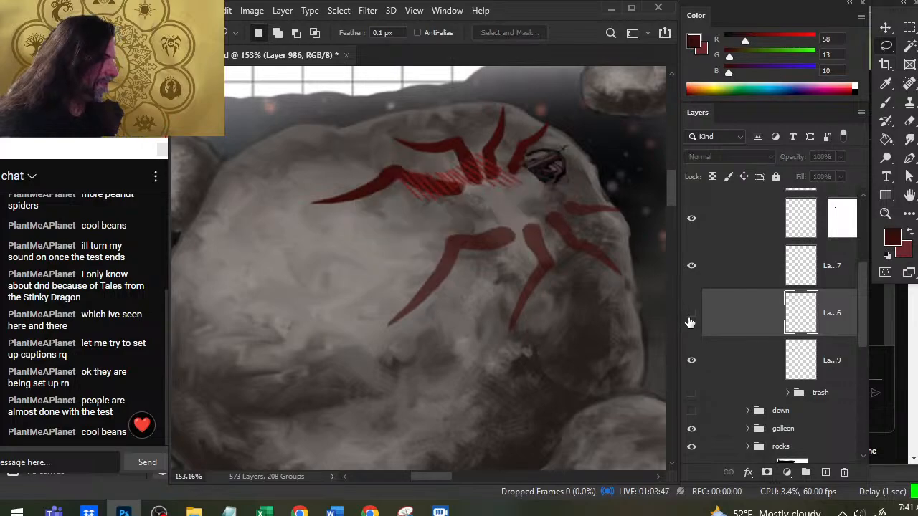
click(690, 316)
click(840, 157)
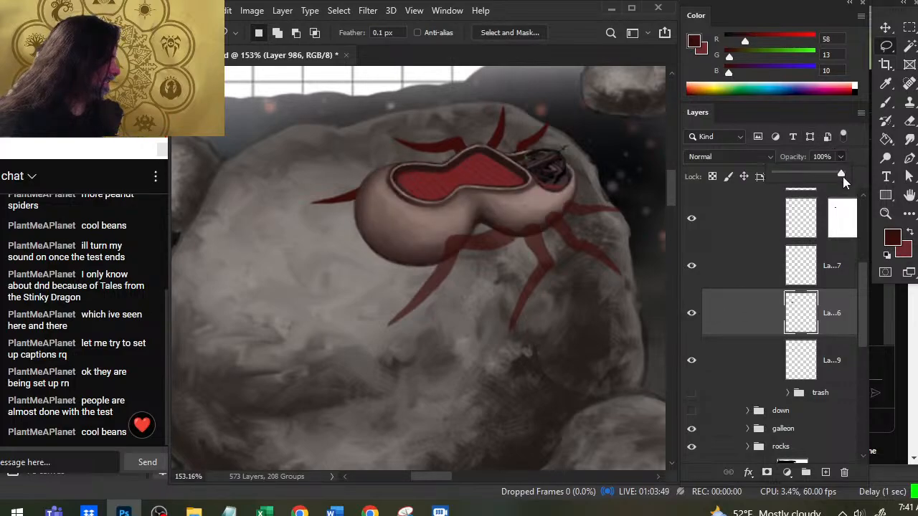
drag(844, 176, 819, 177)
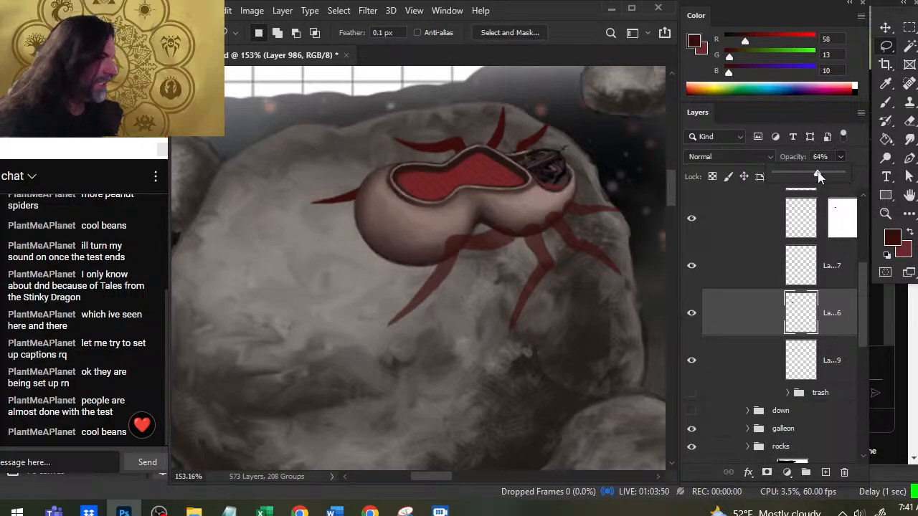
Step: Lasso the leftmost upper leg on the layer beneath the body, rotate it slightly clockwise and move it up
click(750, 369)
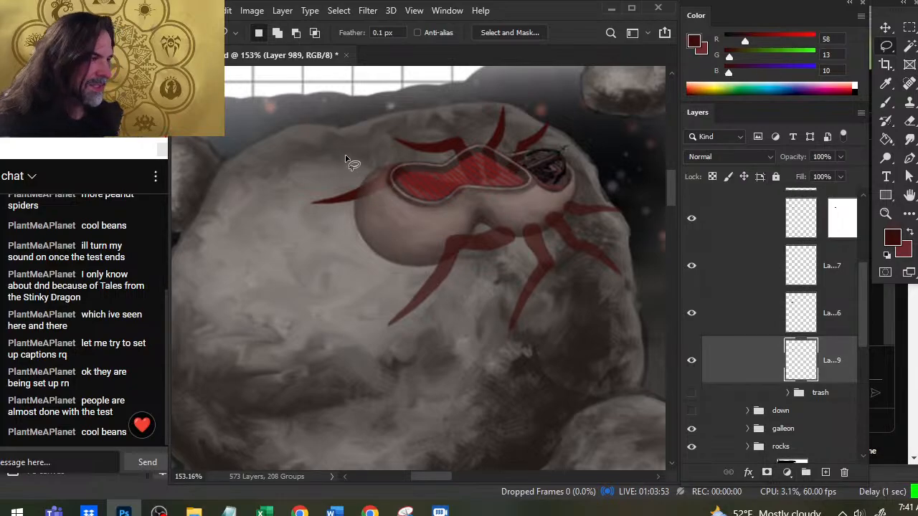
drag(348, 160, 447, 219)
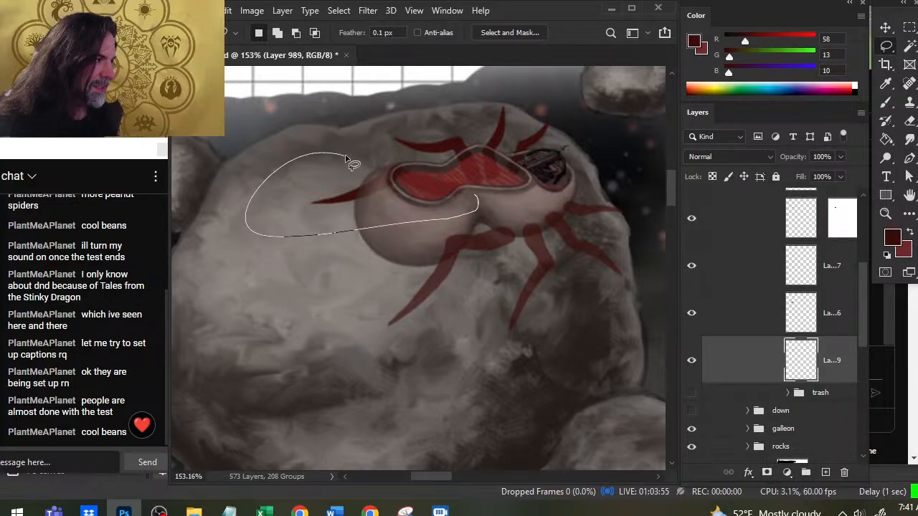
drag(346, 159, 348, 161)
right_click(395, 133)
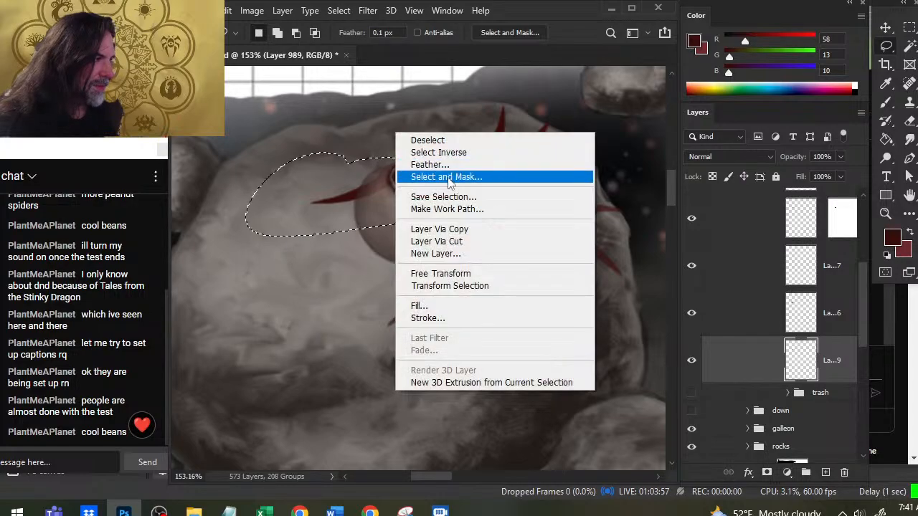
click(509, 273)
drag(574, 175, 578, 211)
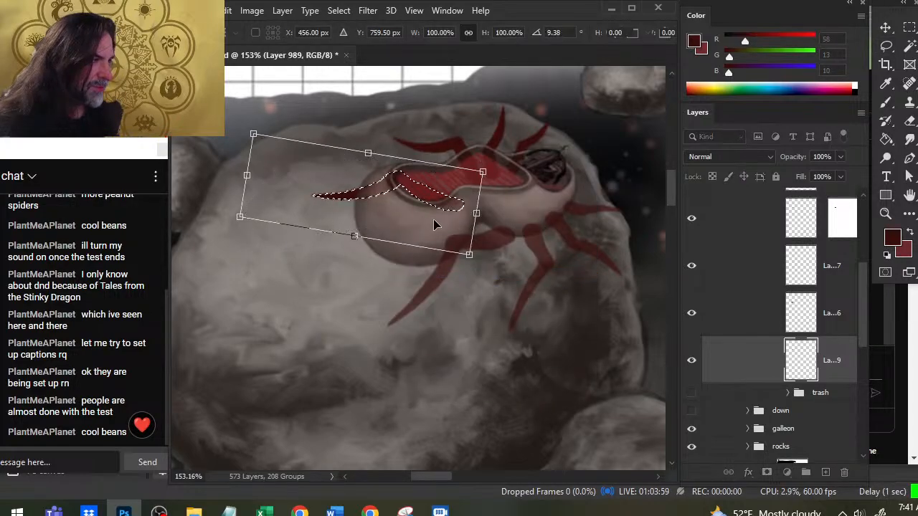
drag(384, 208, 378, 190)
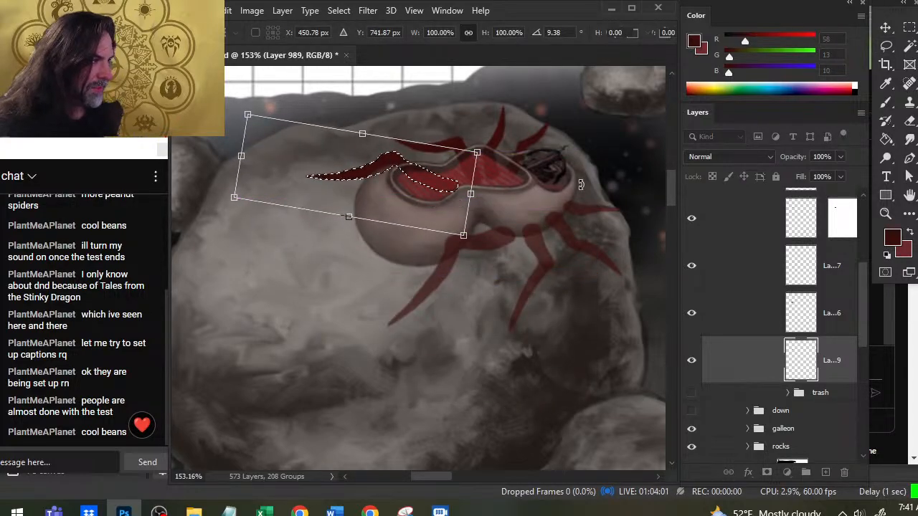
drag(581, 184, 552, 177)
drag(395, 191, 404, 180)
key(Return)
Step: Lasso the second upper leg from the left, rotate it about 4 degrees clockwise, nudge it up and left, and deselect
key(l)
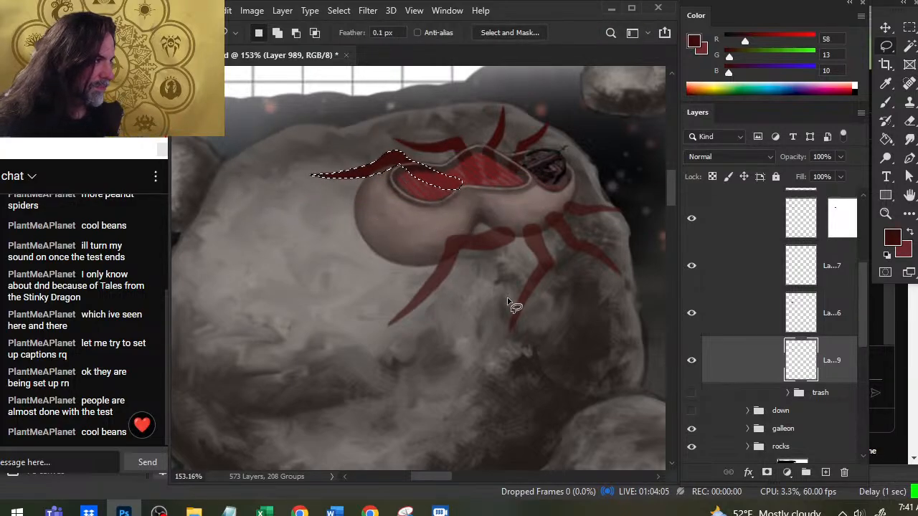
drag(381, 135, 428, 128)
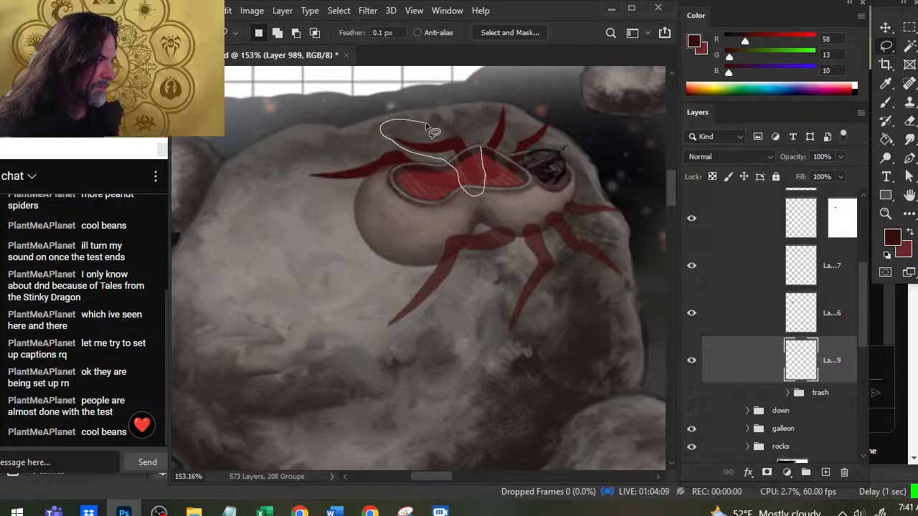
drag(428, 128, 410, 120)
right_click(421, 104)
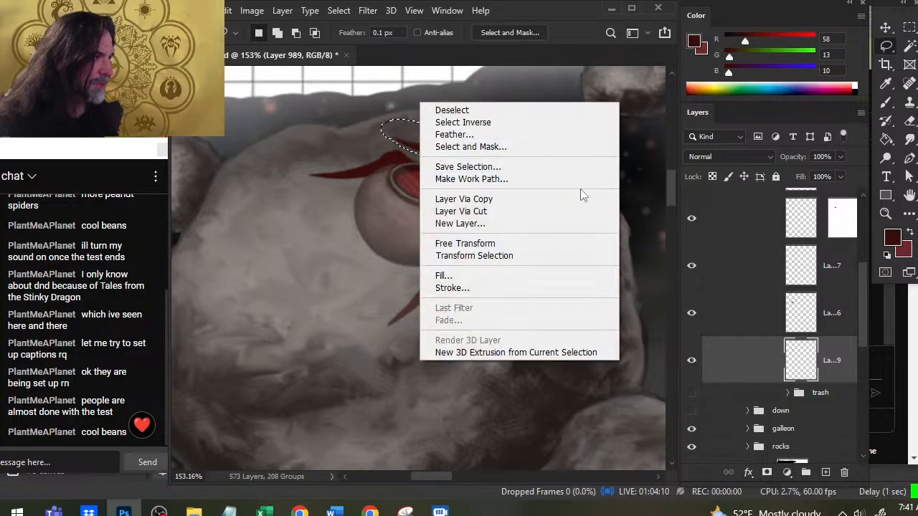
click(529, 246)
drag(614, 162, 626, 169)
drag(444, 149, 441, 148)
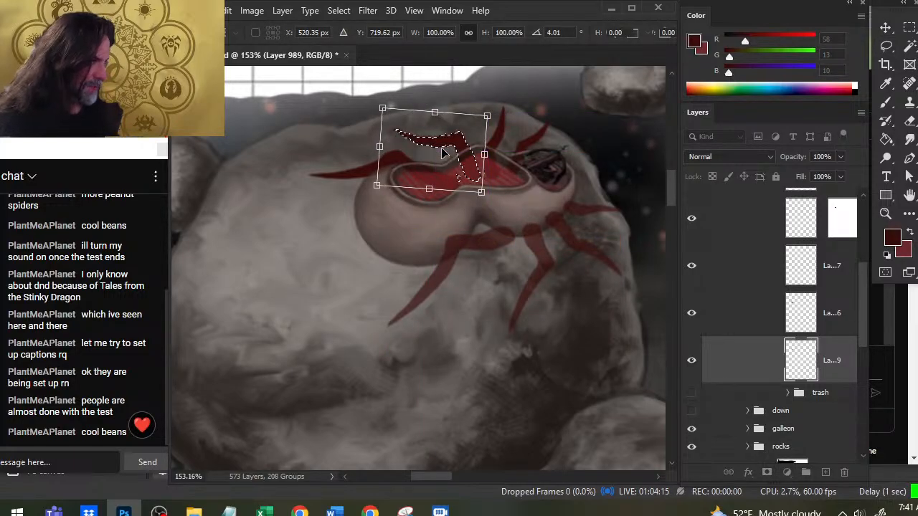
key(Return)
key(v)
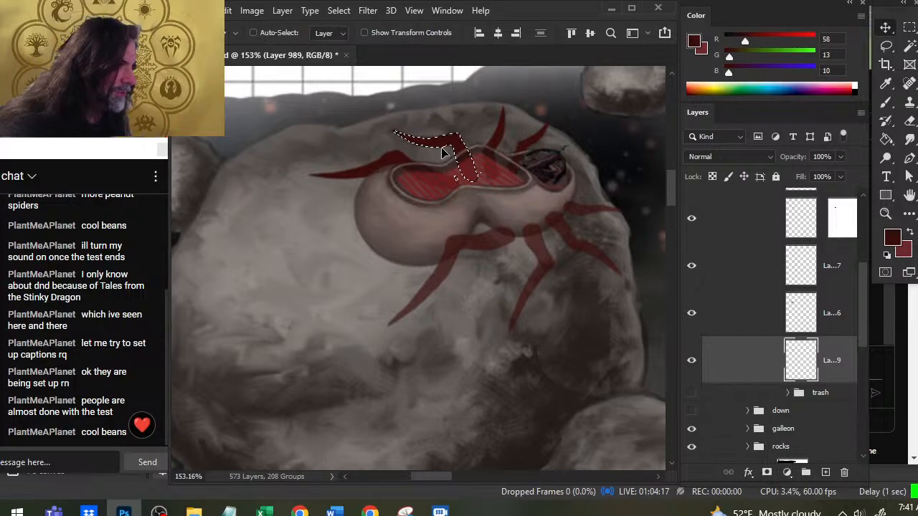
key(ctrl+d)
key(l)
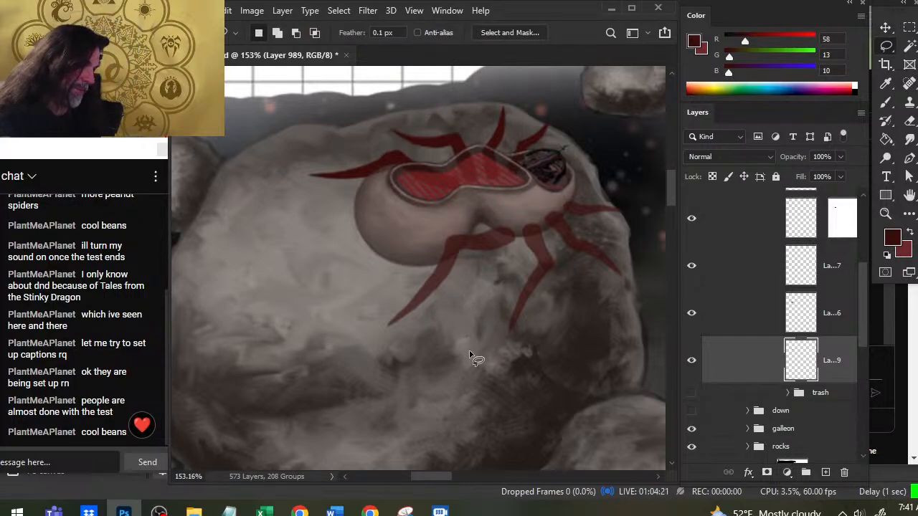
Step: Set the peanut body layer's opacity back to 100%
key(z)
scroll(495, 283, down, 2)
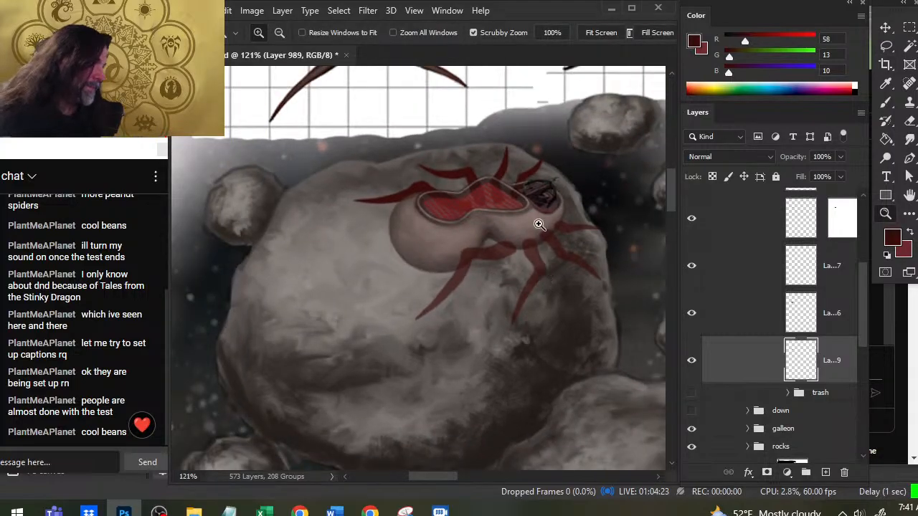
scroll(540, 224, up, 4)
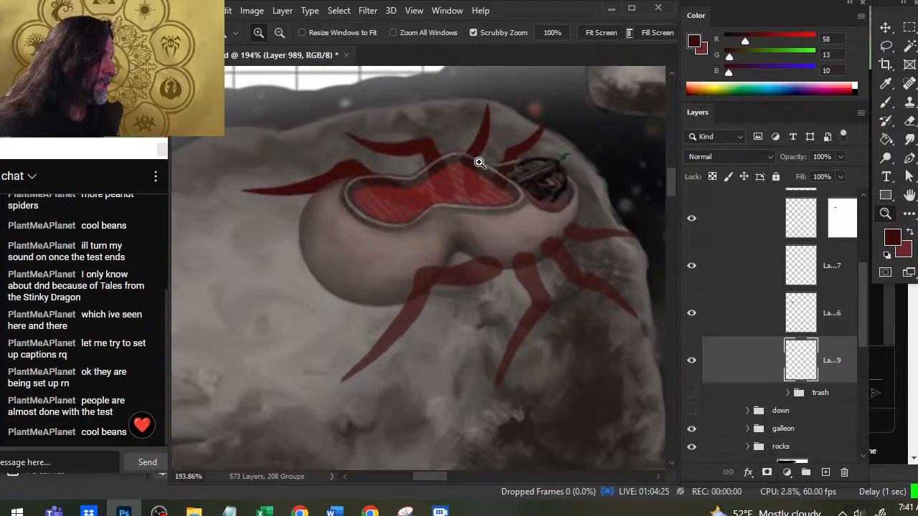
click(738, 330)
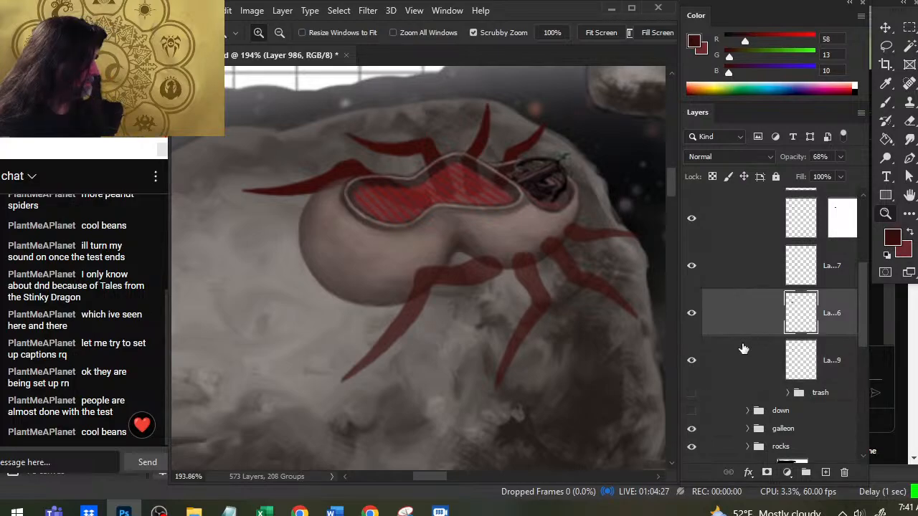
drag(837, 173, 861, 173)
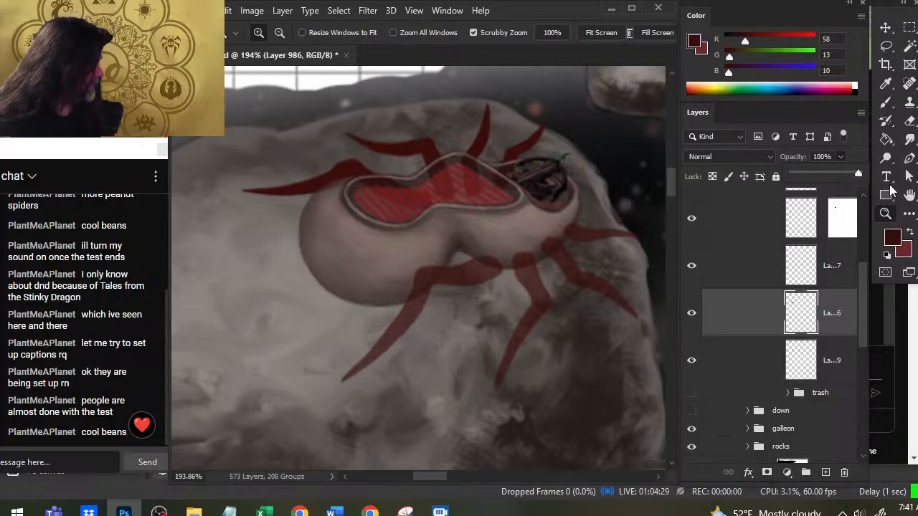
Step: Lasso the rightmost upper leg on the layer beneath the body and move it slightly
drag(572, 343, 506, 338)
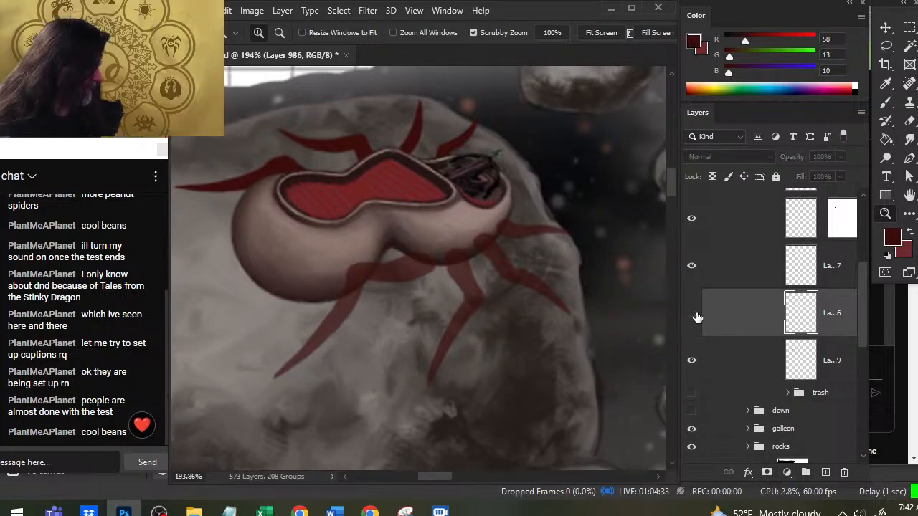
click(692, 313)
click(692, 314)
click(732, 362)
key(l)
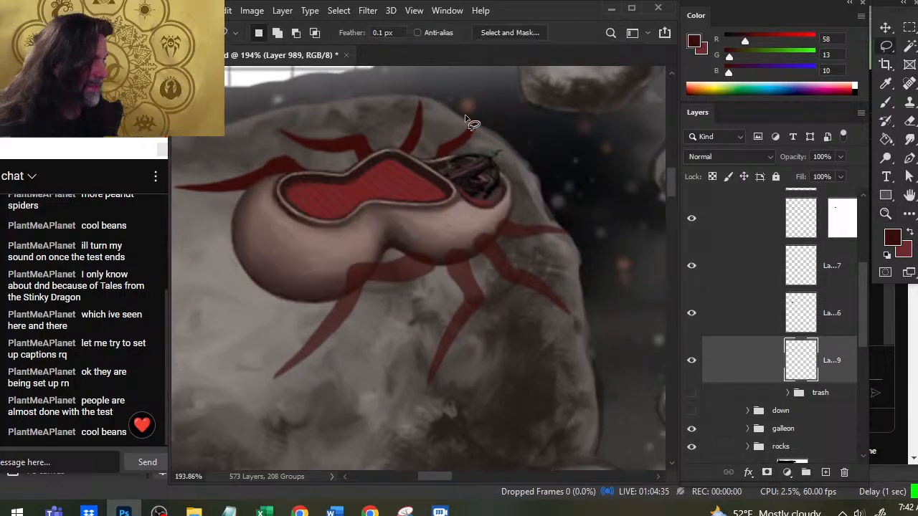
drag(473, 125, 467, 115)
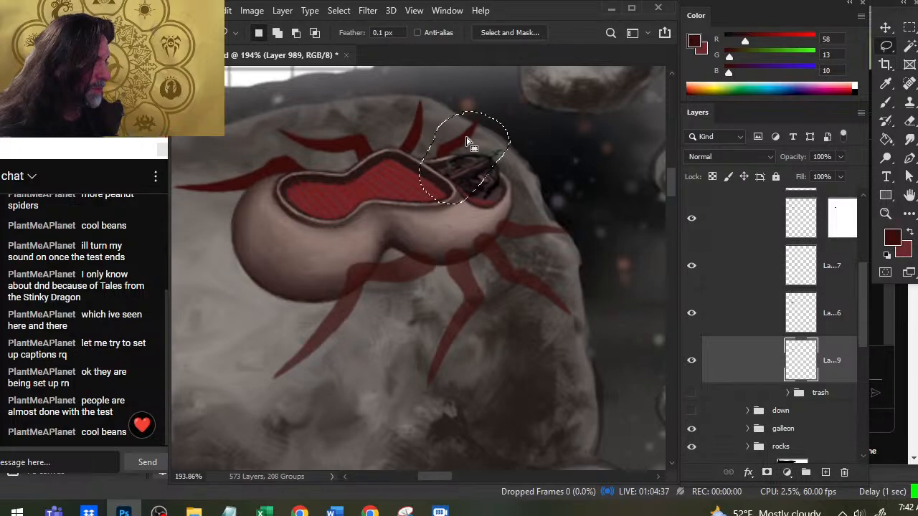
key(v)
drag(463, 160, 465, 163)
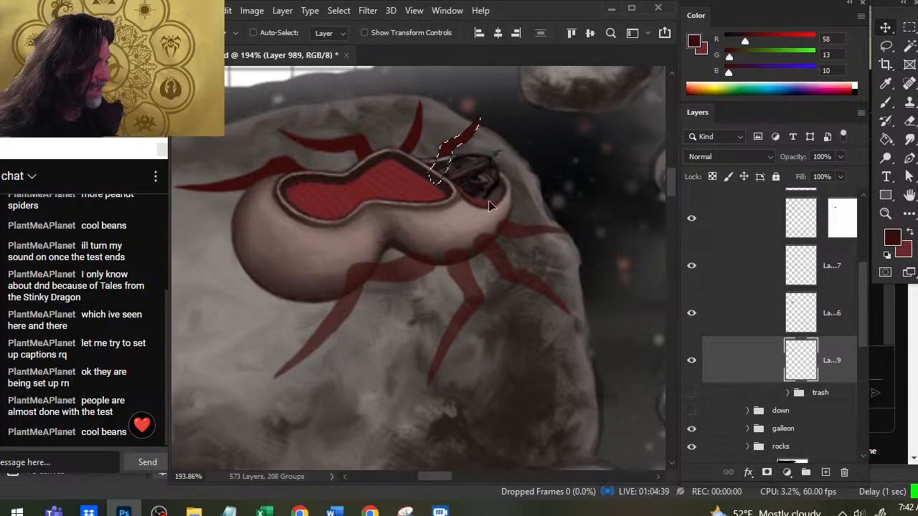
Step: Rotate the selected rightmost upper leg slightly clockwise with Free Transform, and deselect it
key(l)
right_click(530, 179)
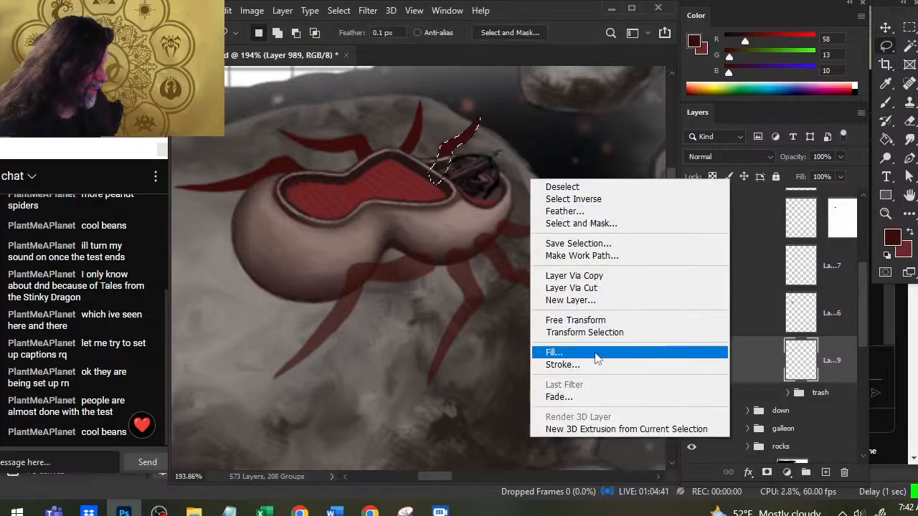
click(614, 322)
drag(456, 114, 458, 120)
key(Return)
key(v)
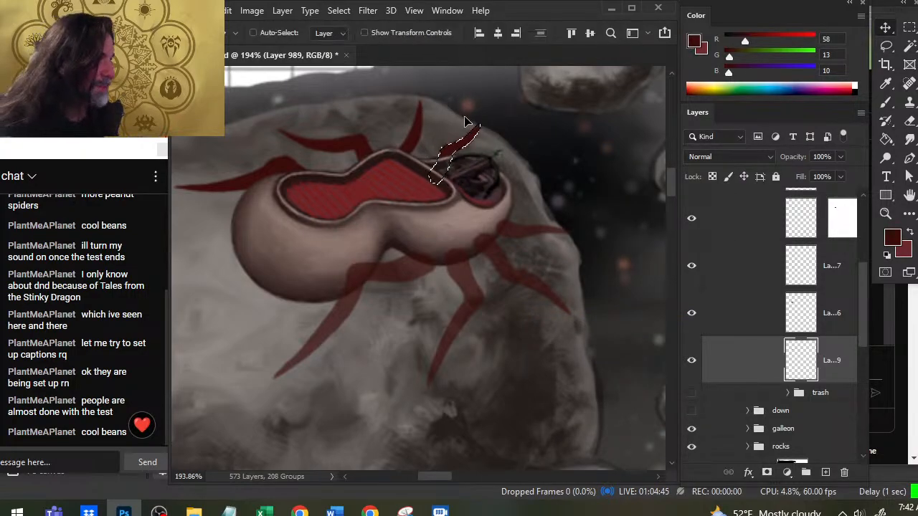
key(l)
key(ctrl+d)
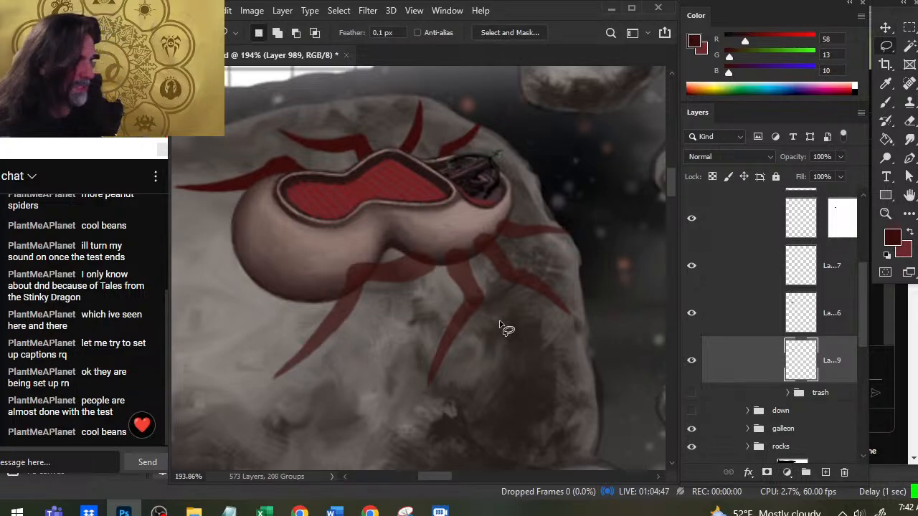
Step: Identify the layer holding the lower legs by toggling layer visibility, and make it the active layer
click(693, 316)
click(693, 314)
scroll(843, 319, up, 3)
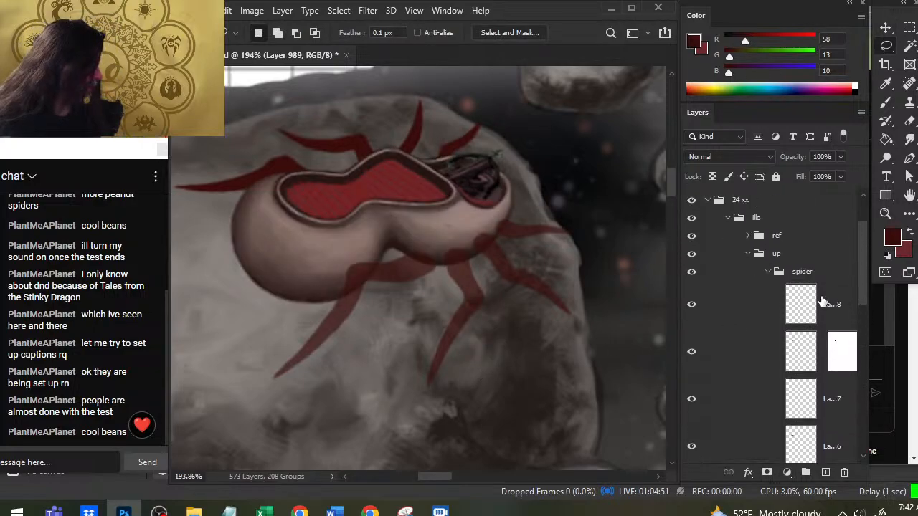
click(692, 310)
click(692, 311)
click(718, 313)
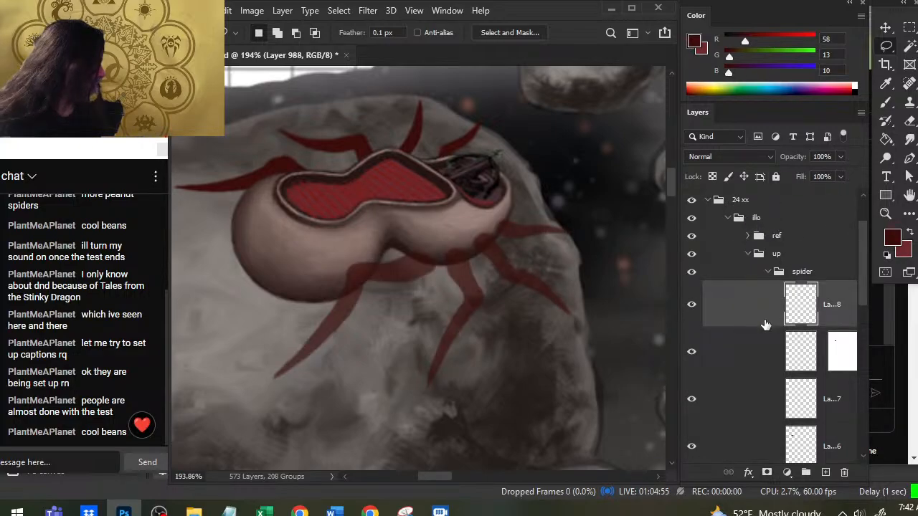
click(693, 306)
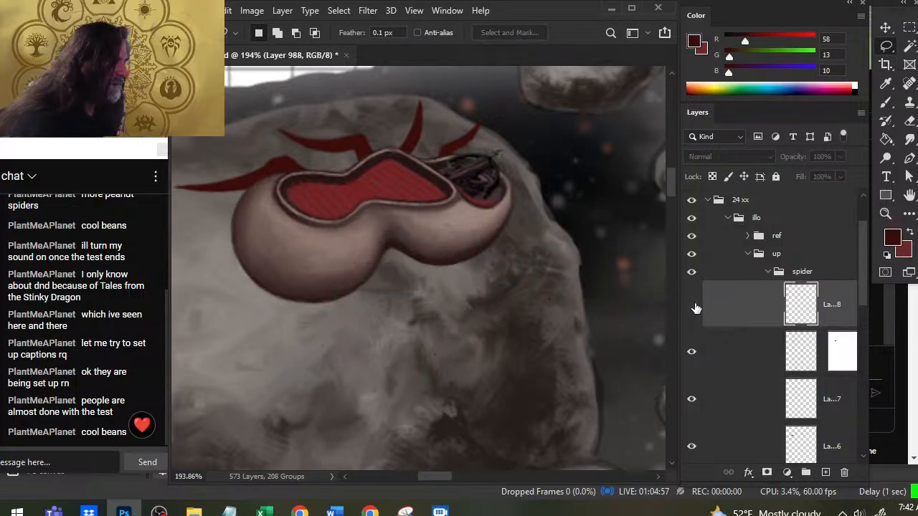
click(693, 305)
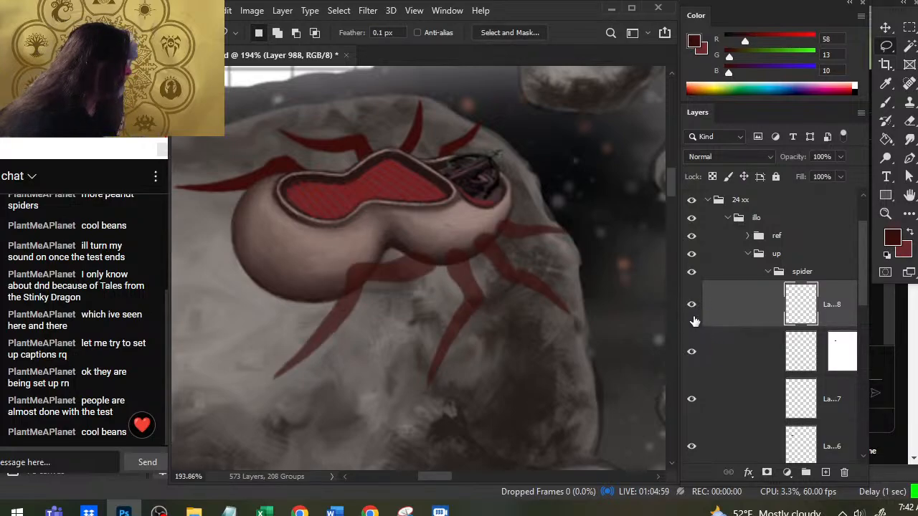
click(693, 354)
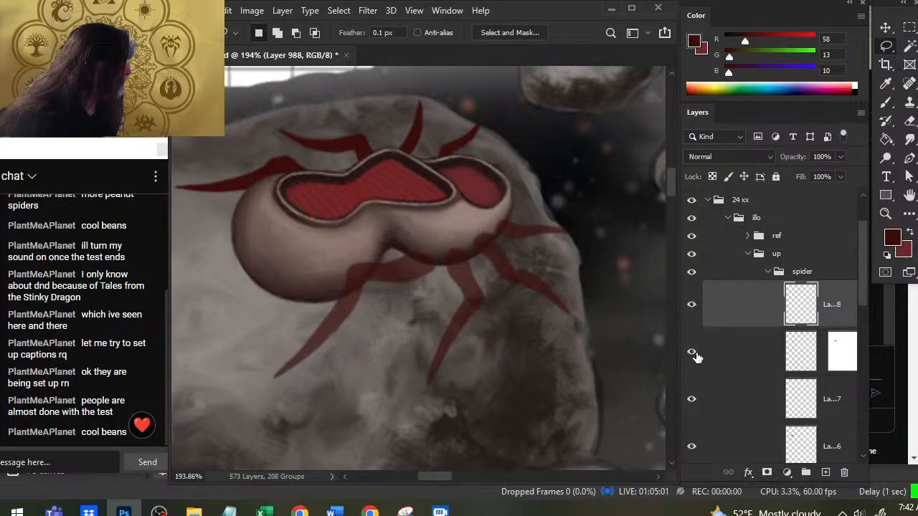
Step: Load the lower legs' outline as a selection, paint the legs dark red with a size 80 brush, and deselect
ctrl+click(802, 306)
key(b)
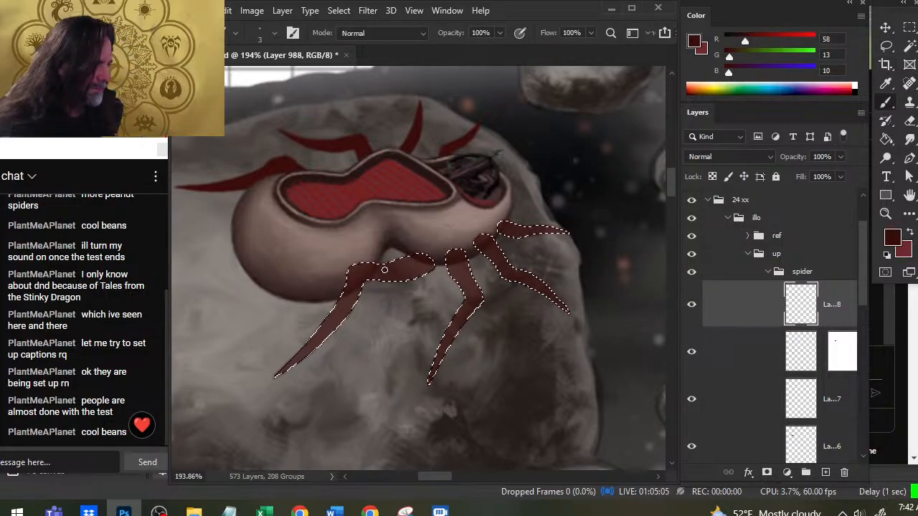
key(bracketright)
key(bracketright)
key(bracketright)
key(bracketright)
key(bracketright)
key(bracketright)
key(bracketright)
key(bracketright)
key(bracketright)
key(bracketright)
key(bracketright)
key(bracketright)
key(bracketright)
key(bracketright)
key(bracketright)
key(bracketright)
key(bracketright)
key(bracketright)
key(bracketright)
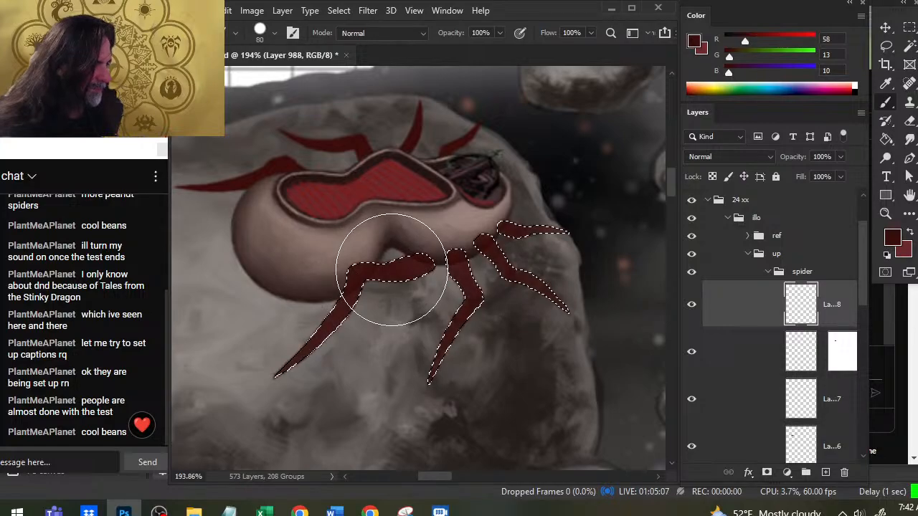
key(ctrl+d)
key(l)
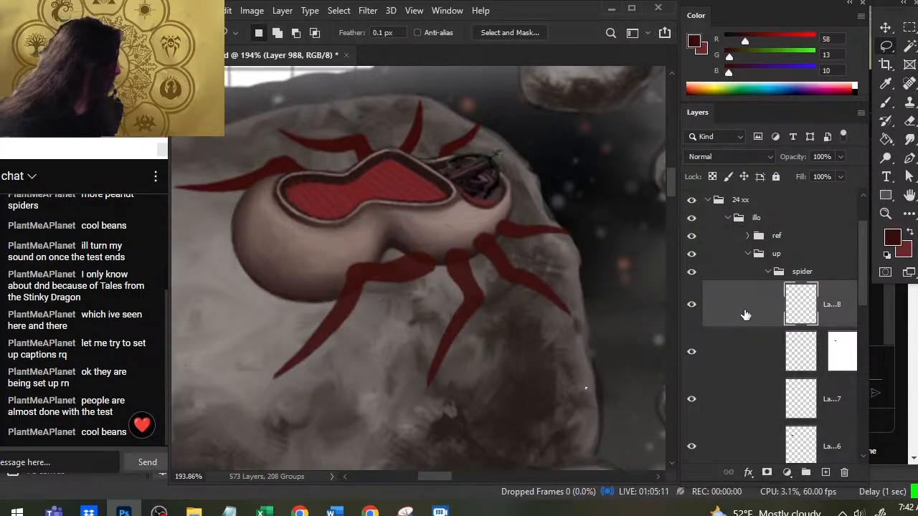
click(737, 276)
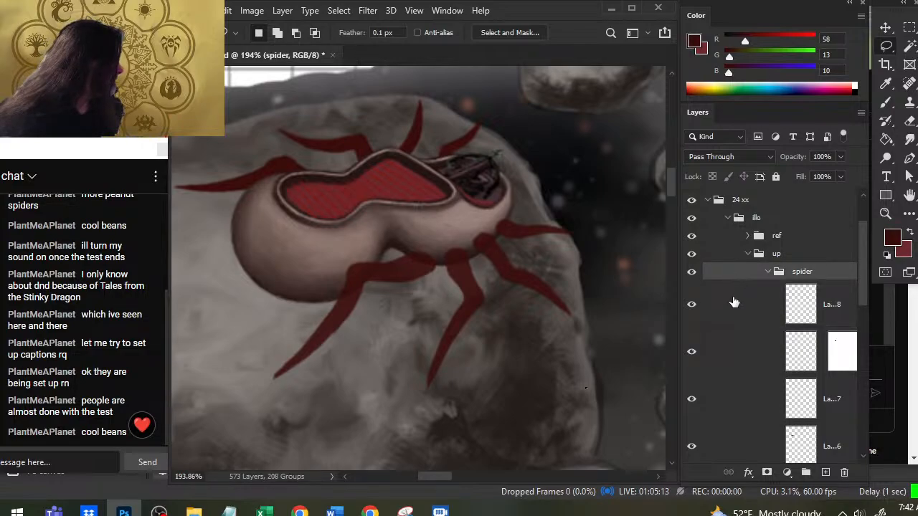
click(734, 302)
click(693, 287)
click(692, 295)
click(694, 306)
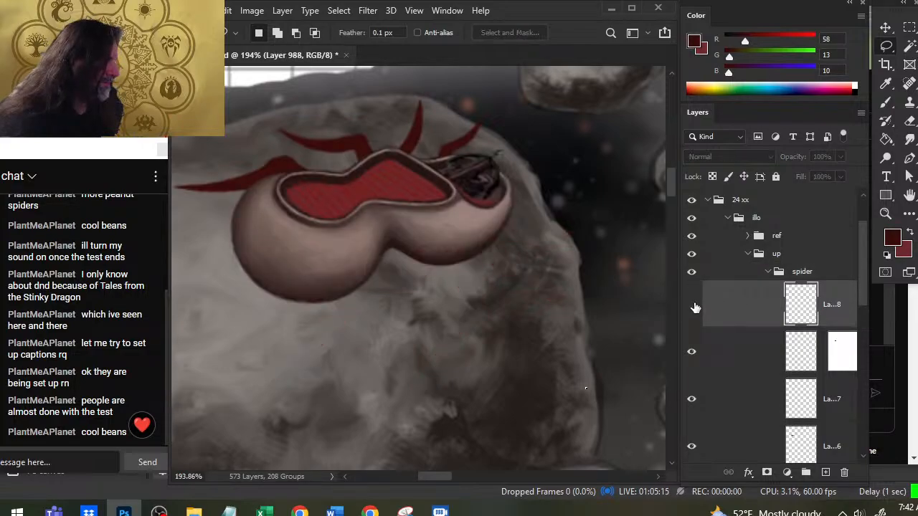
click(693, 305)
key(b)
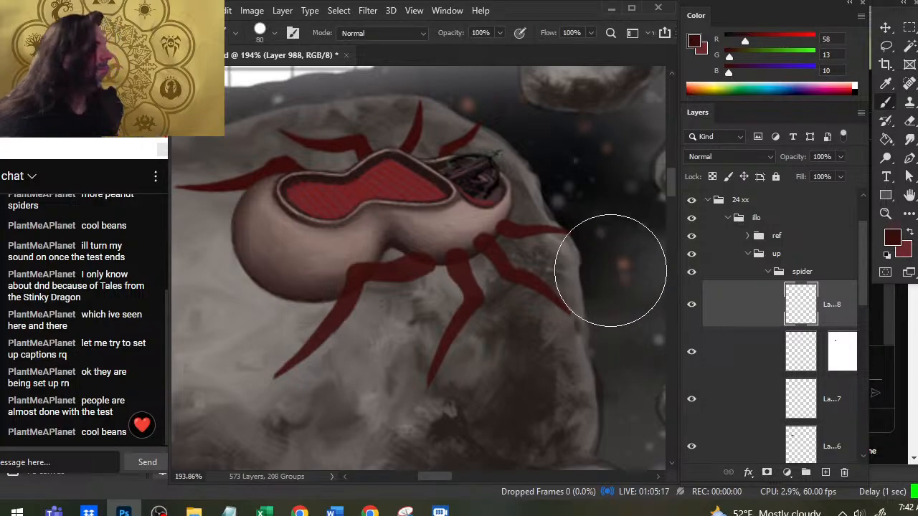
drag(489, 281, 287, 376)
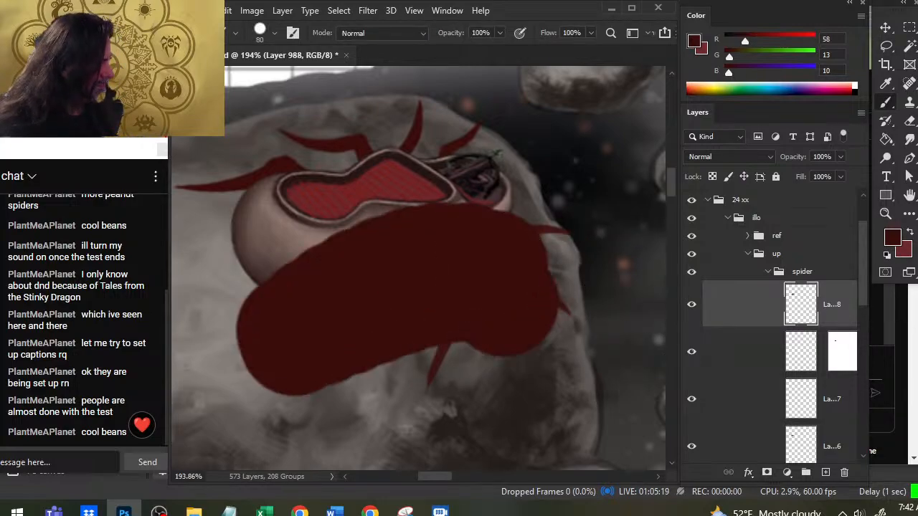
key(ctrl+z)
Step: Reload the lower legs' outline as a selection, paint the legs a more solid dark red, and deselect
ctrl+click(801, 305)
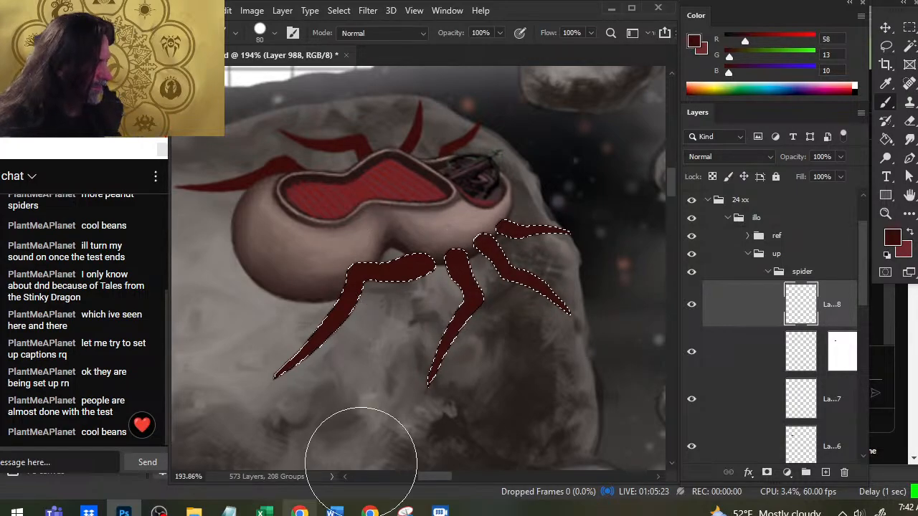
key(l)
key(ctrl+d)
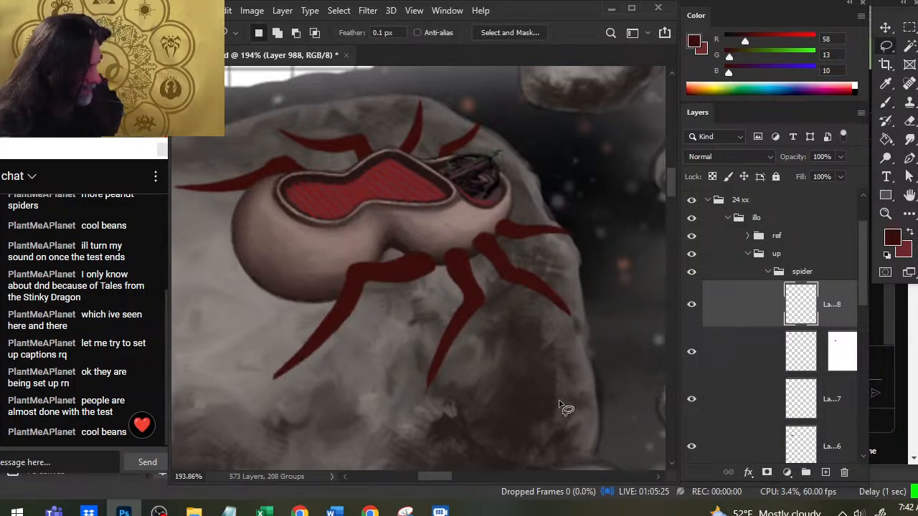
Step: Activate the upper legs layer beneath the body and lasso its two leftmost legs
key(z)
drag(545, 369, 505, 363)
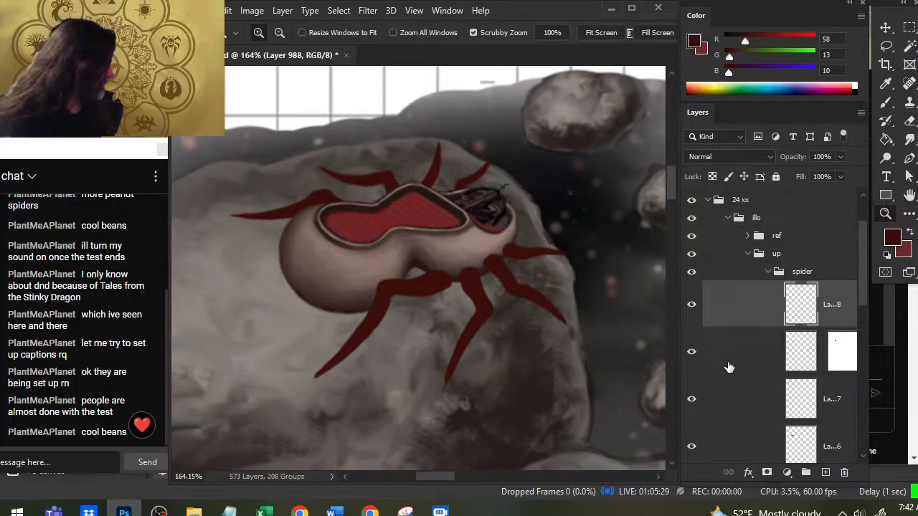
scroll(864, 301, down, 3)
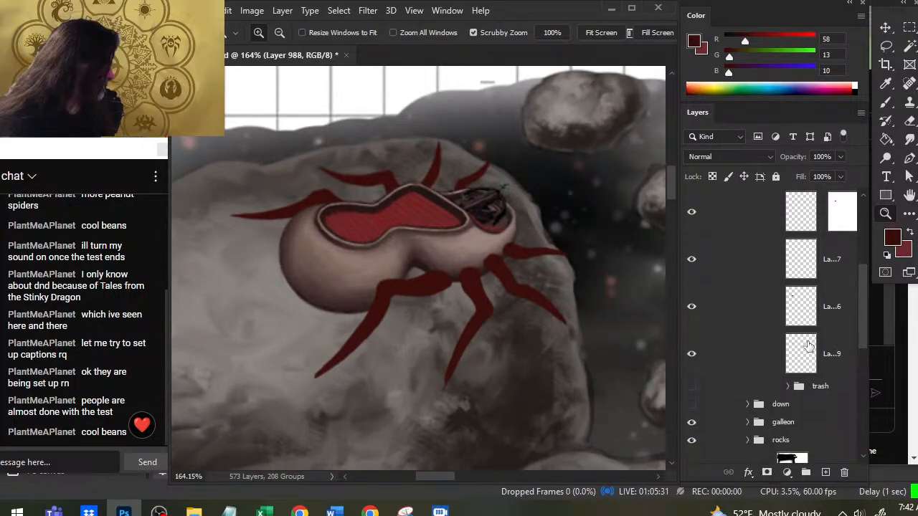
click(692, 355)
click(692, 355)
click(693, 363)
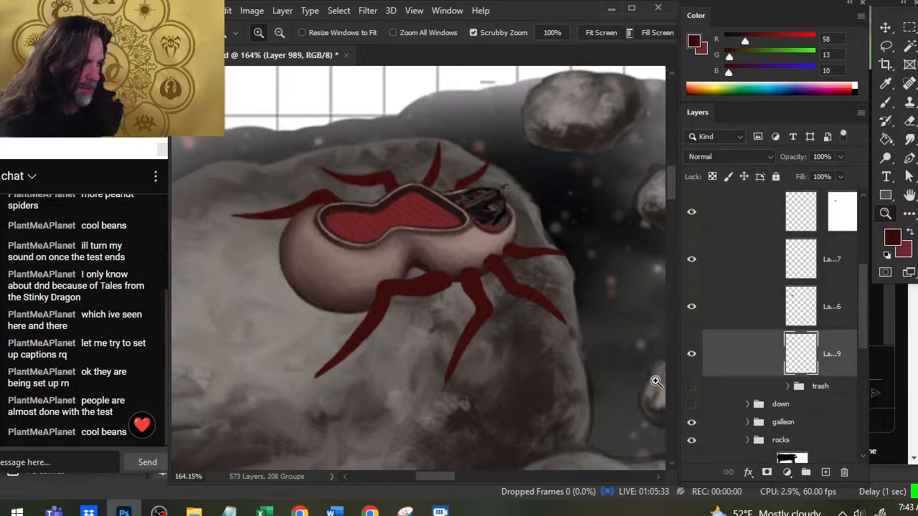
key(l)
mouse_move(354, 159)
mouse_down()
mouse_move(205, 284)
mouse_move(393, 276)
mouse_move(421, 229)
mouse_move(409, 178)
mouse_move(355, 158)
mouse_up()
key(v)
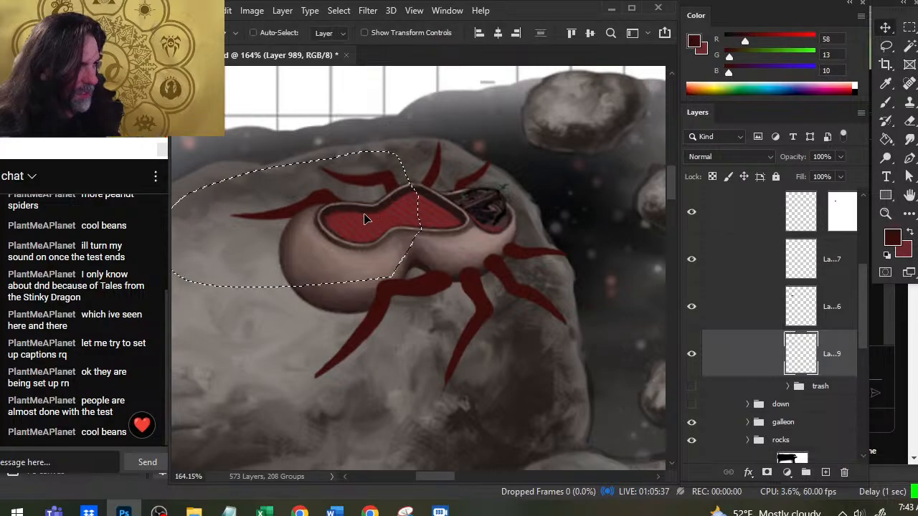
drag(375, 214, 363, 217)
key(ctrl+z)
key(ctrl+z)
key(ctrl+z)
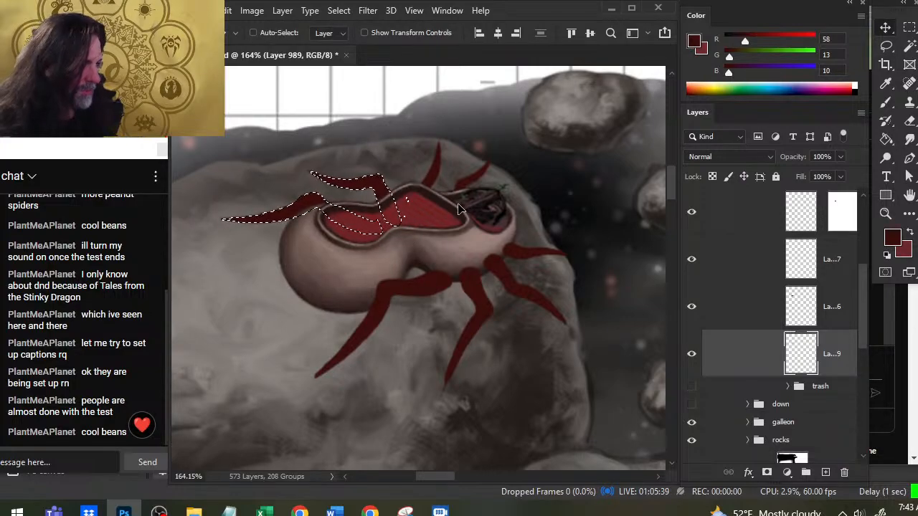
Step: Rotate the two selected upper legs about 5 degrees counter-clockwise, shift them slightly down and left, and deselect
key(l)
right_click(453, 229)
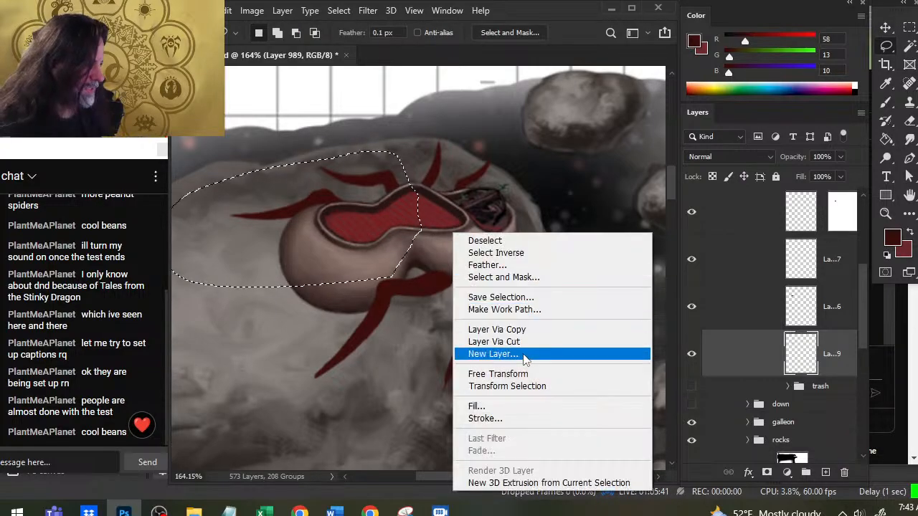
click(528, 375)
drag(524, 386, 556, 362)
drag(368, 237, 364, 247)
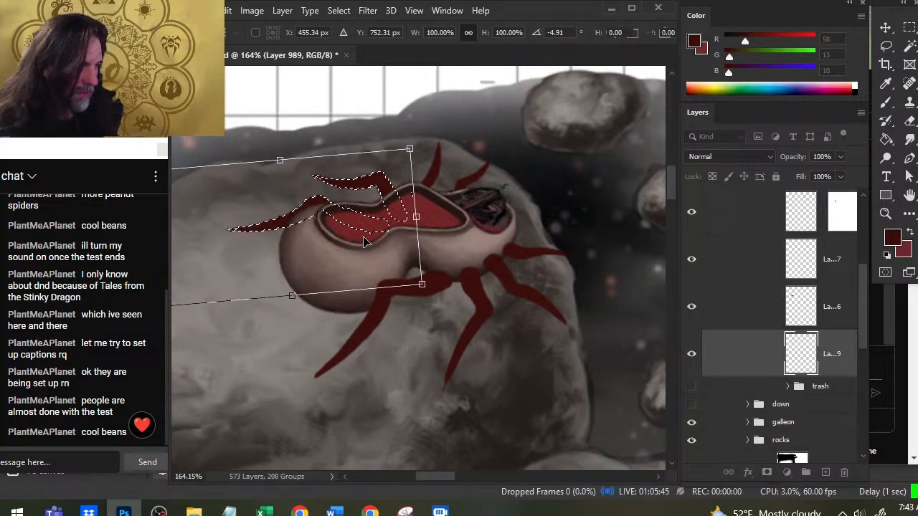
key(Return)
key(v)
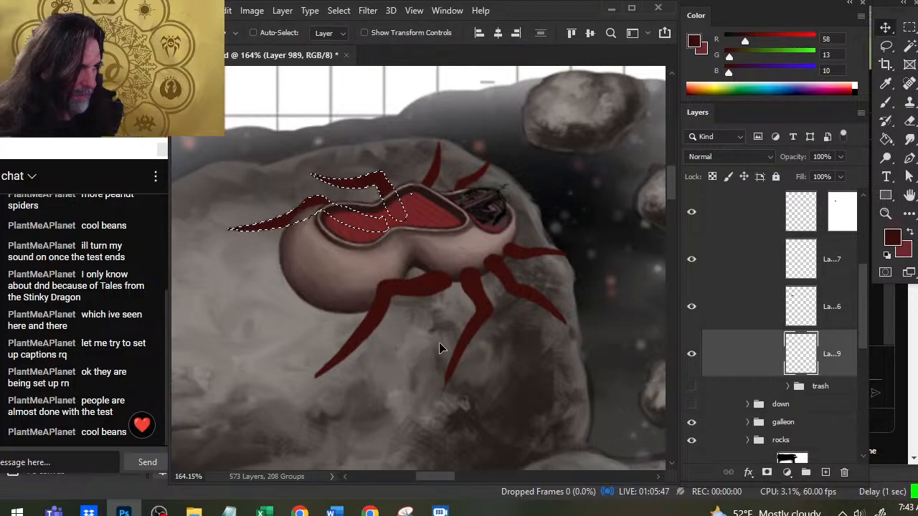
drag(438, 343, 402, 375)
key(l)
click(442, 354)
Step: Identify the lower legs layer by toggling layer visibility, and create a new empty layer directly above it
key(z)
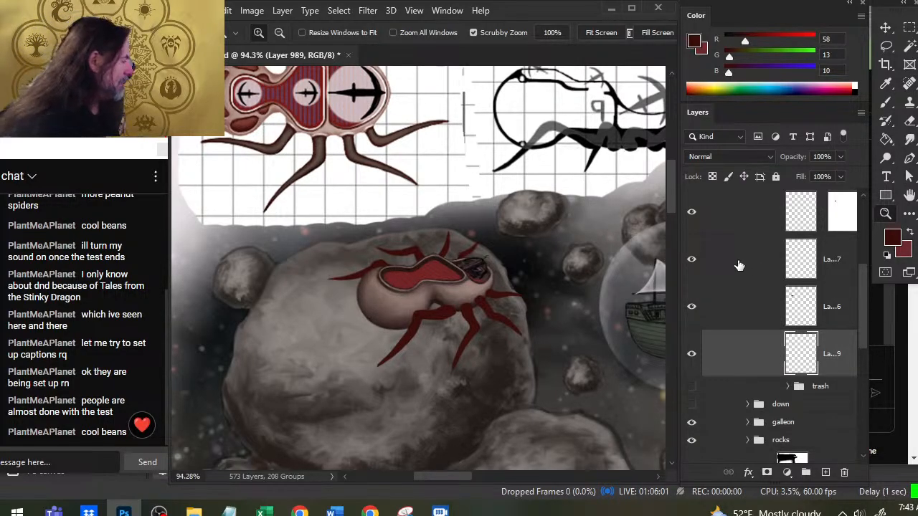
click(690, 359)
click(690, 362)
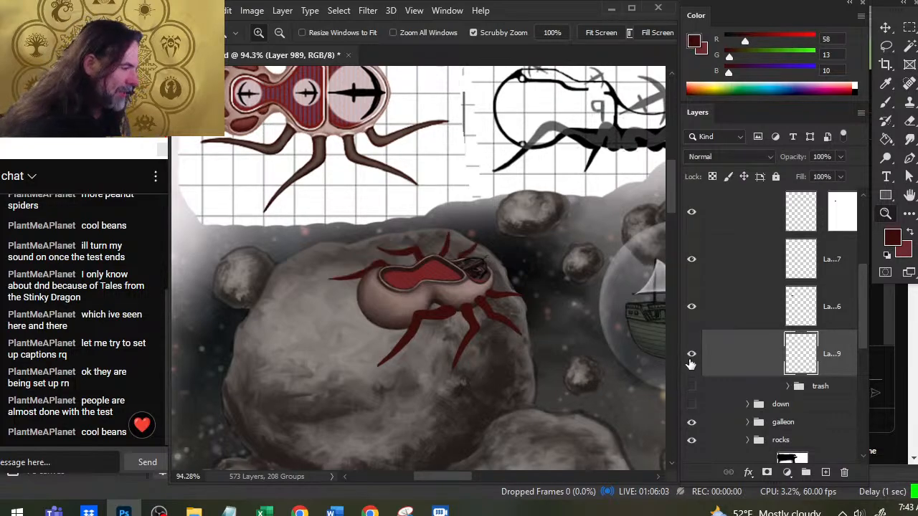
click(692, 307)
click(697, 266)
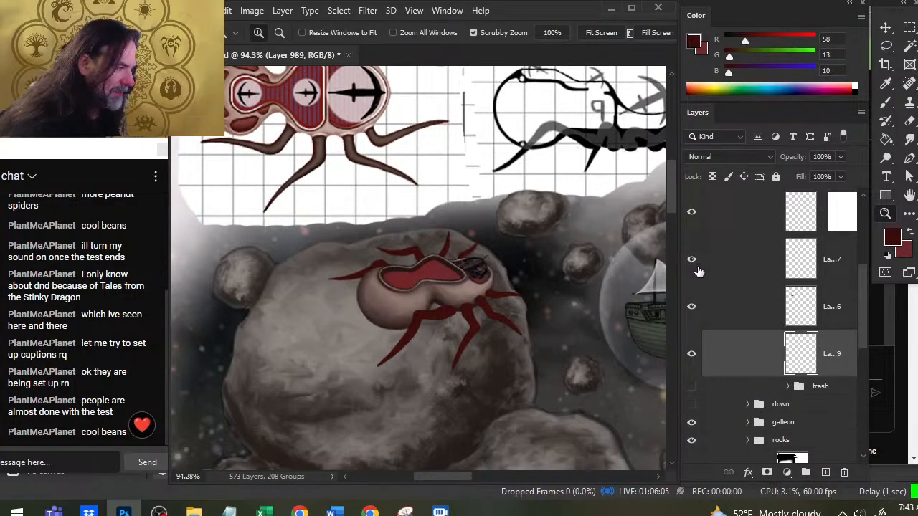
drag(862, 327, 862, 299)
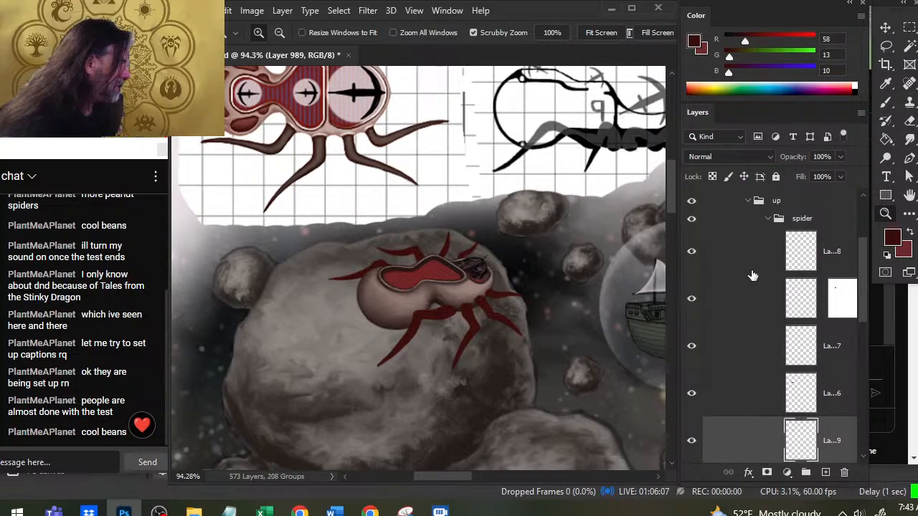
click(693, 258)
click(693, 261)
click(721, 263)
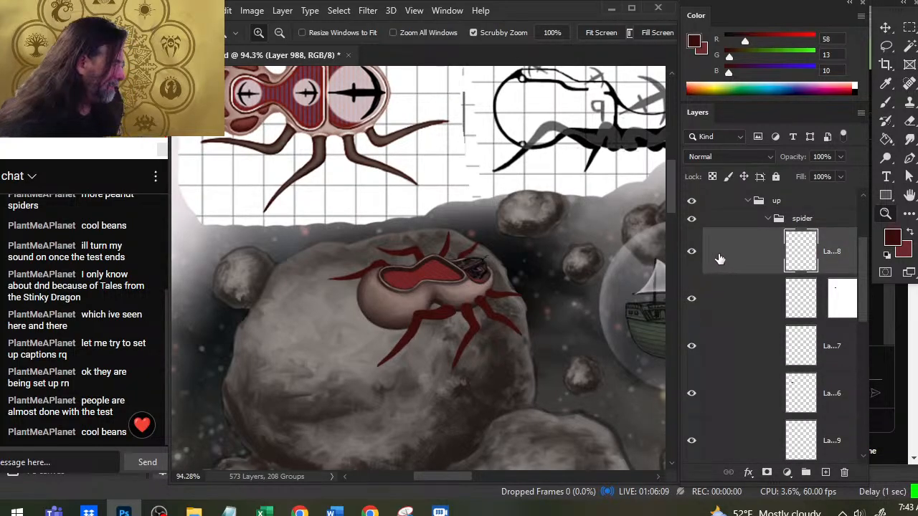
click(826, 474)
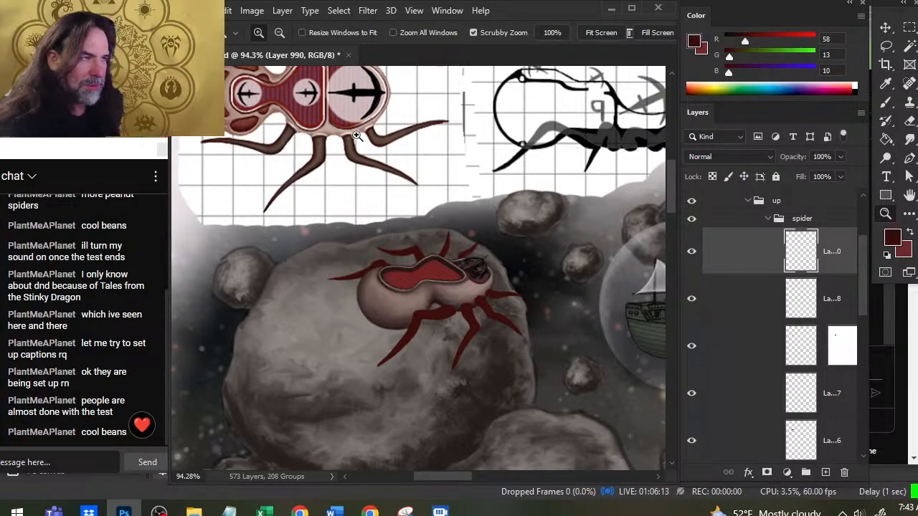
Step: Sample the shaded underside of the spider's body and paint joints over the inner ends of the two leftmost lower legs with a 4 px brush
drag(412, 275, 466, 285)
key(b)
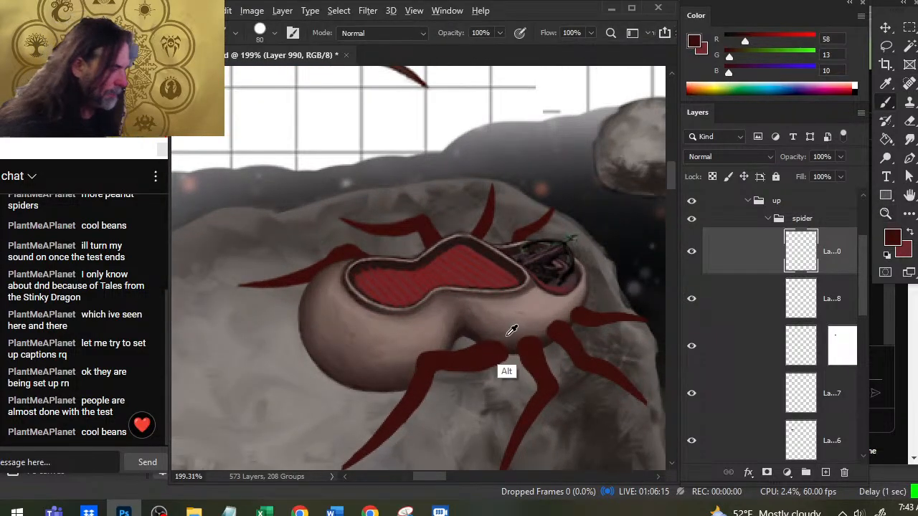
alt+click(514, 328)
key([)
key([)
key([)
key([)
key([)
key([)
key([)
key([)
key([)
key([)
key([)
key([)
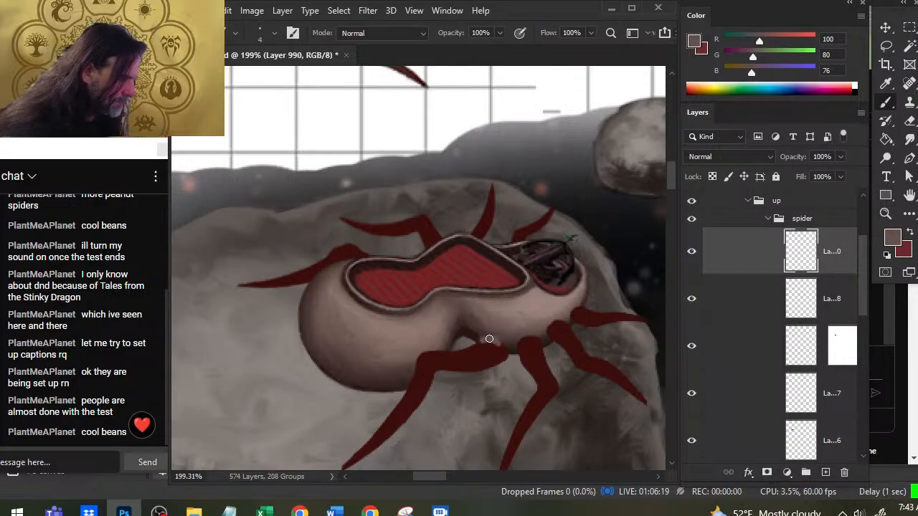
drag(531, 341, 516, 350)
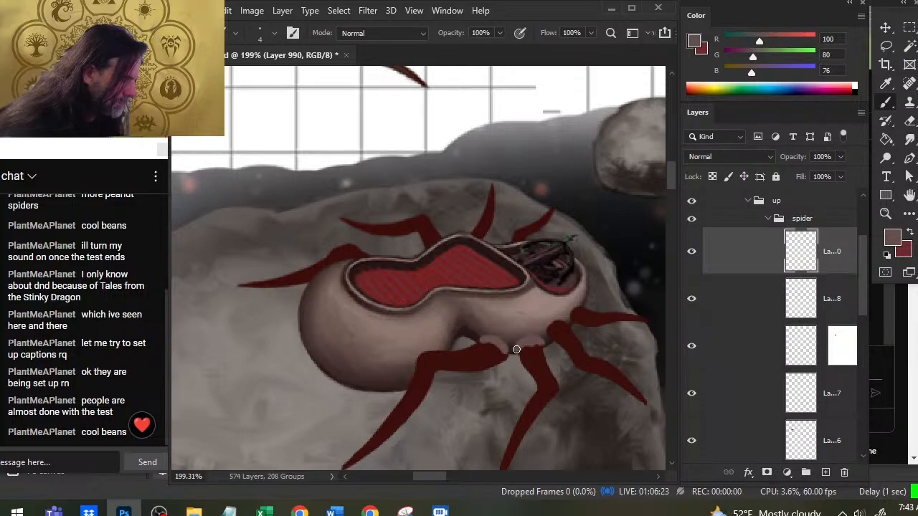
Step: Smudge the painted joints and add matching body-coloured joints where the two rightmost lower legs meet the body
key(r)
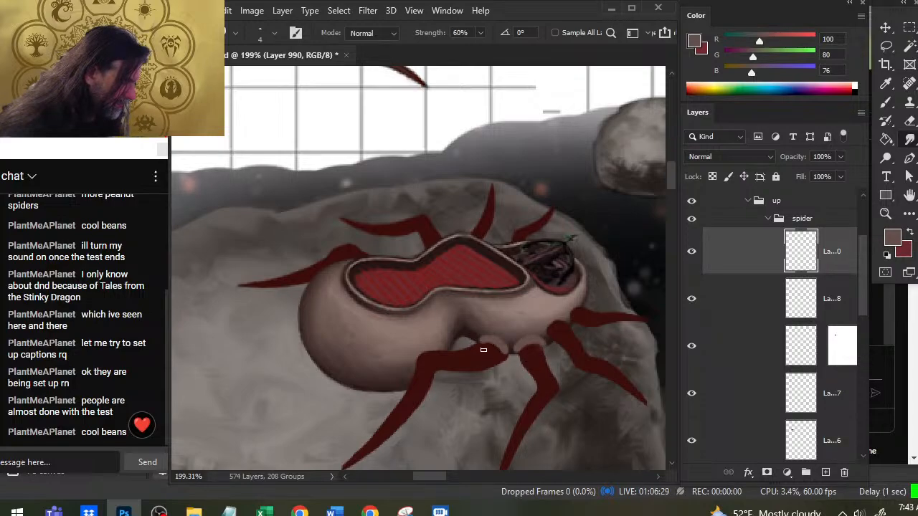
key(b)
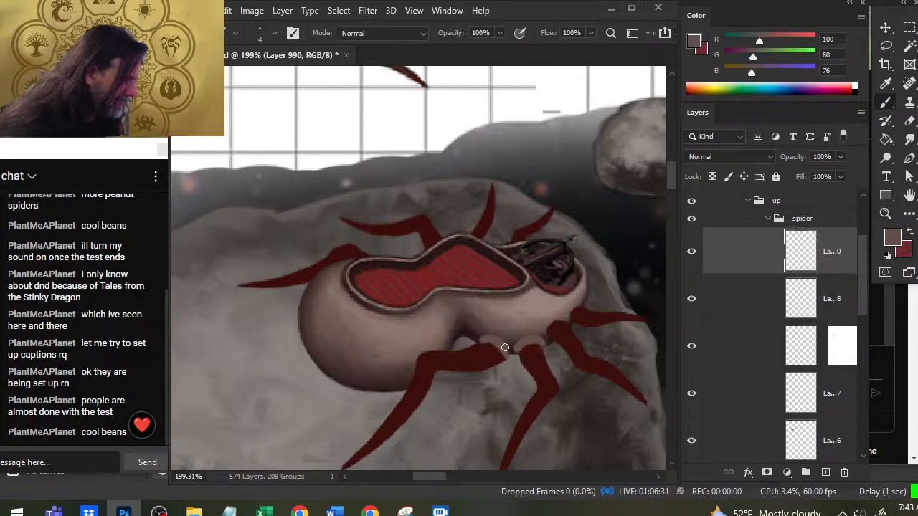
key(r)
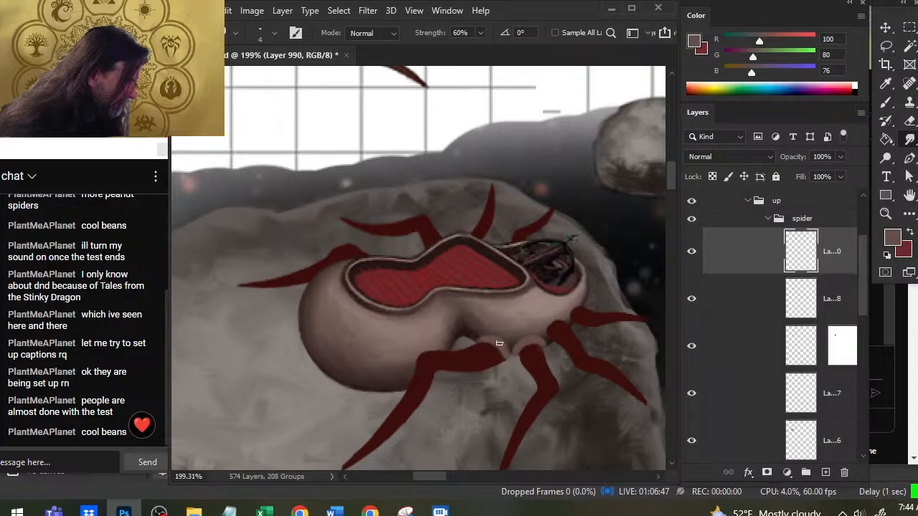
key(b)
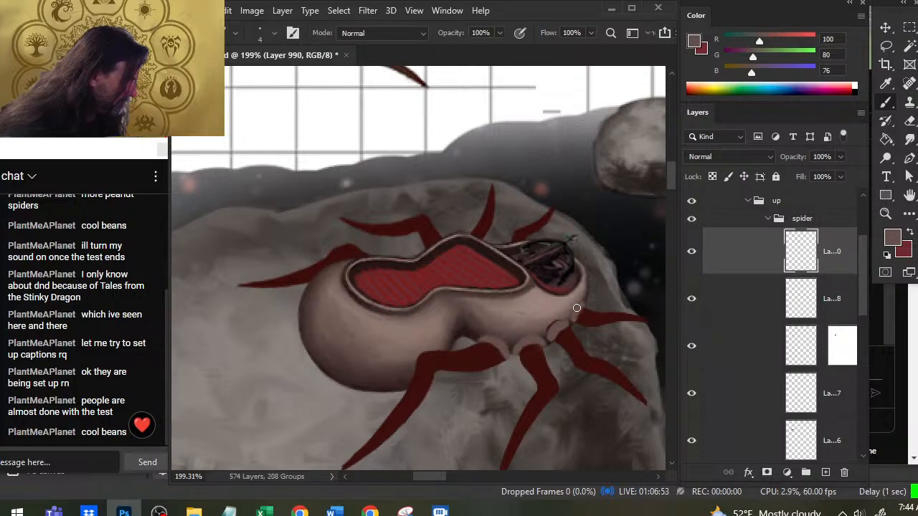
key(r)
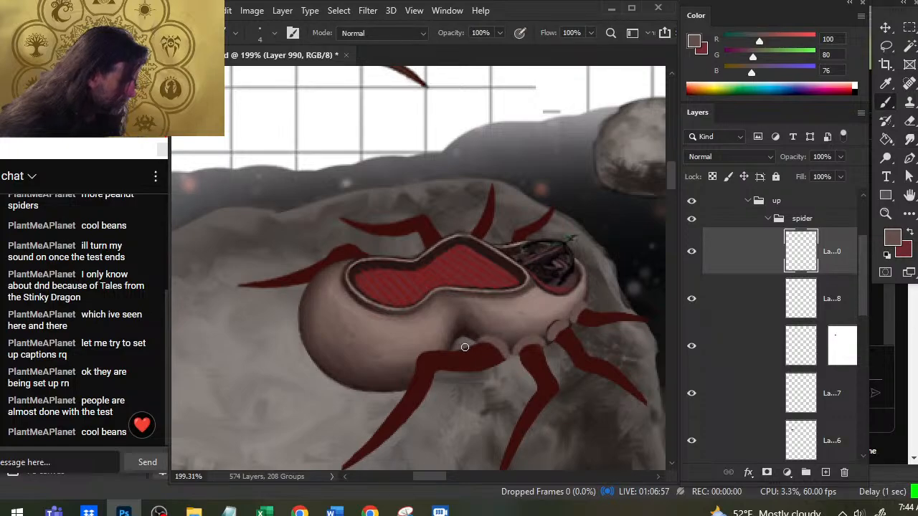
key(r)
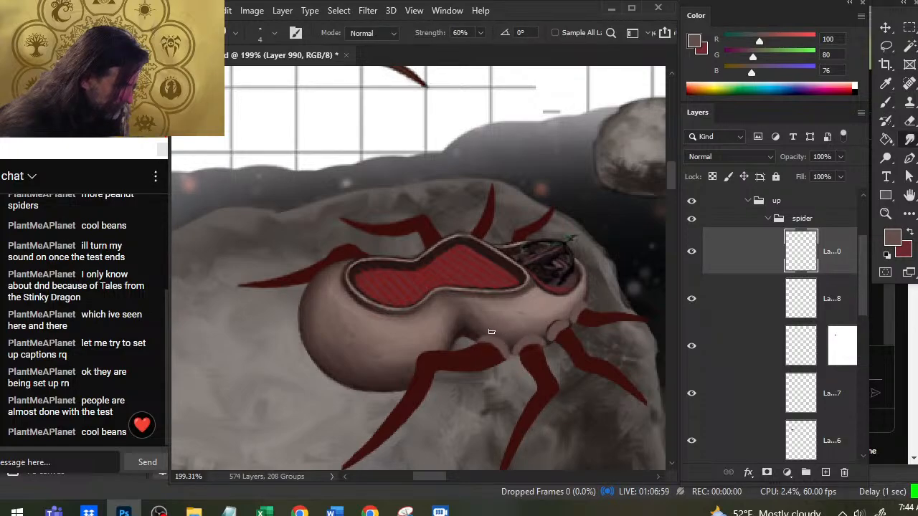
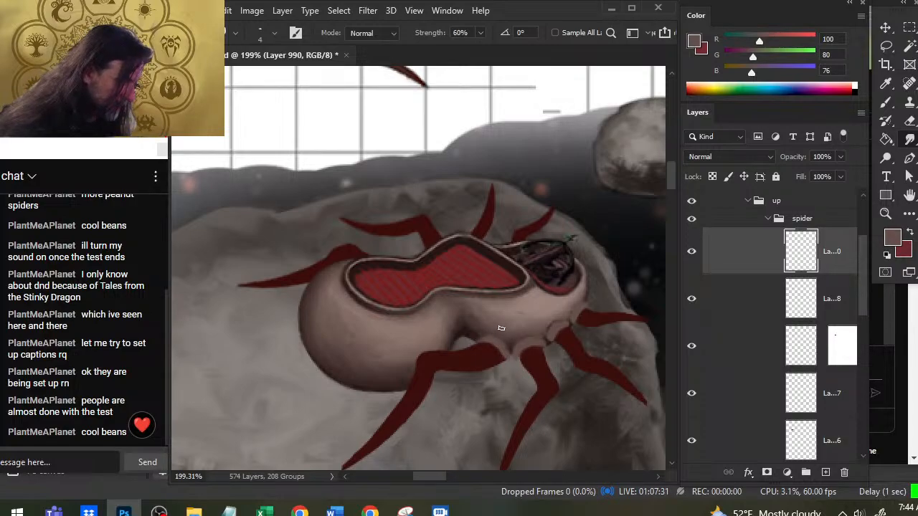
Step: Refine all four lower leg joints with the Brush, Eraser and Smudge tools so they blend into the body
key(b)
key(alt)
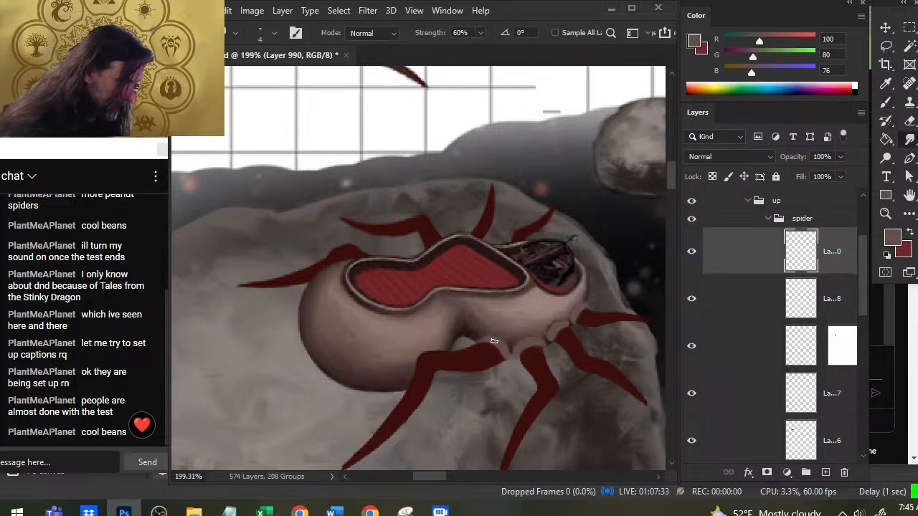
key(r)
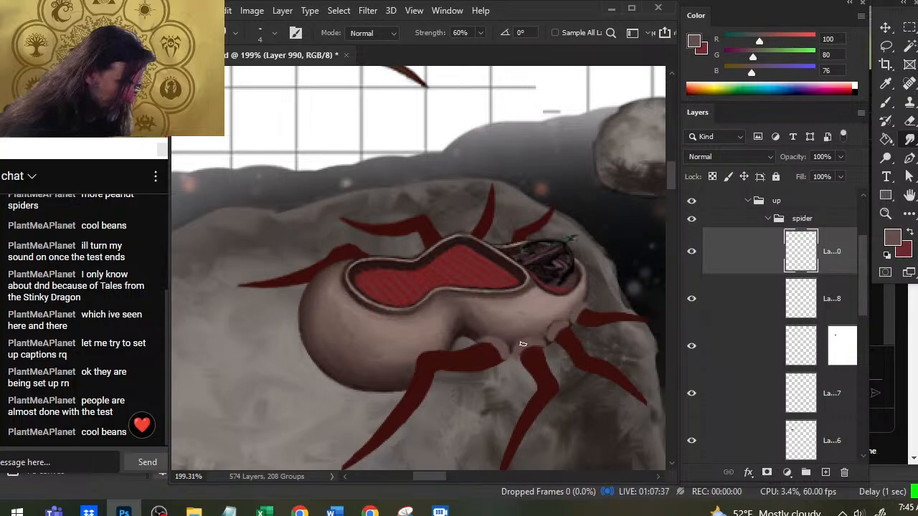
key(b)
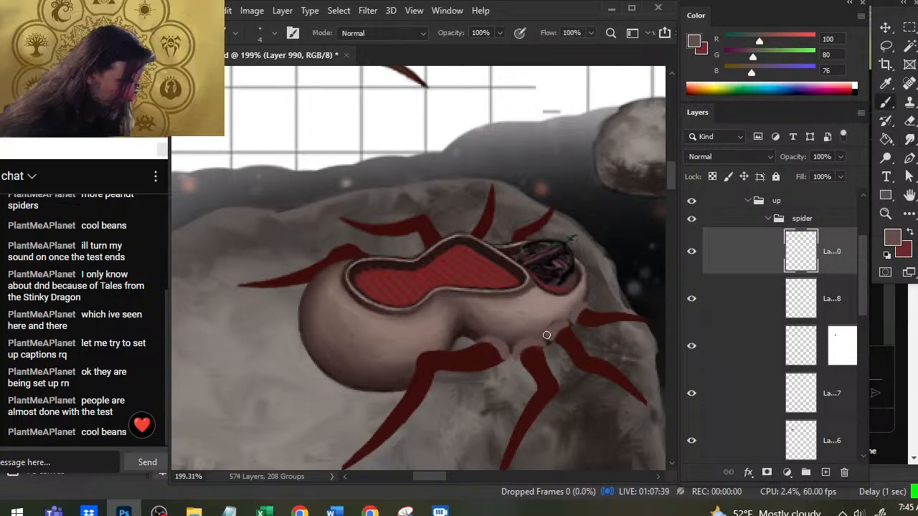
key(r)
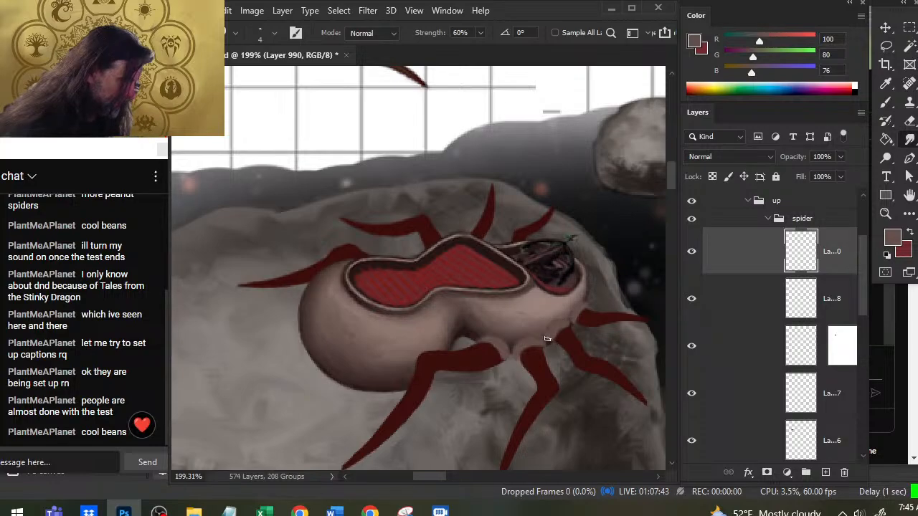
drag(561, 328, 571, 332)
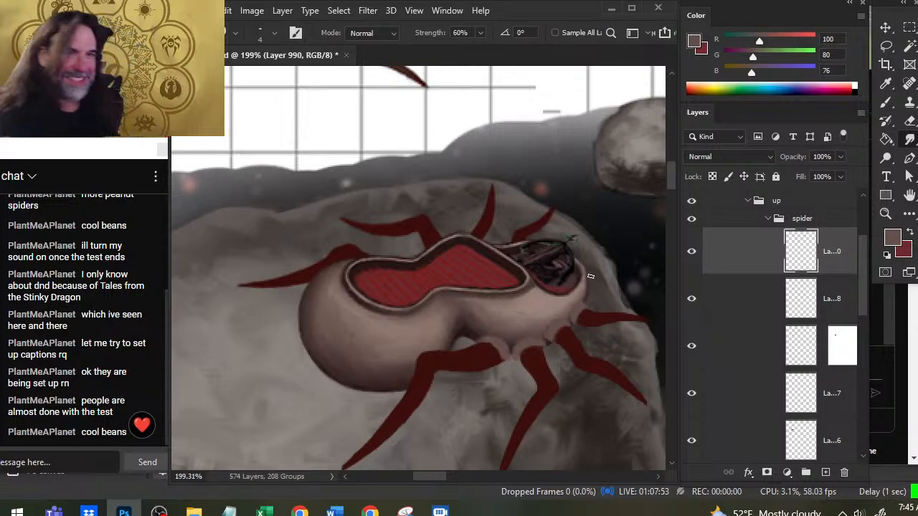
key(e)
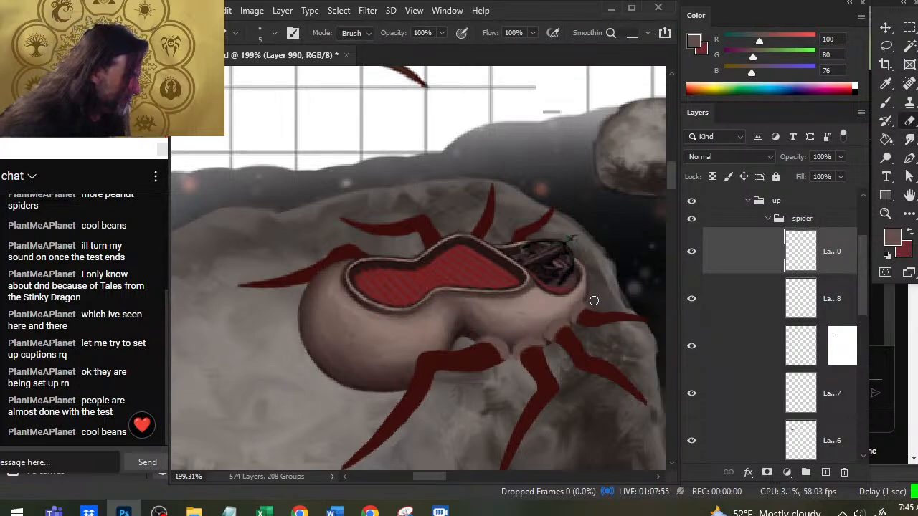
key(r)
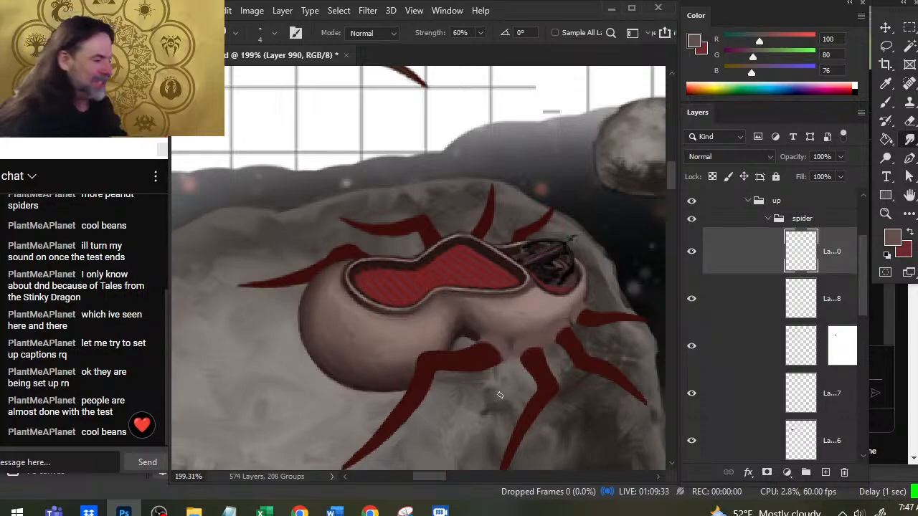
Step: Create a layer above the joints and paint and smudge highlights in a sampled lighter body tone on the two leftmost lower joints
key(b)
alt+click(526, 300)
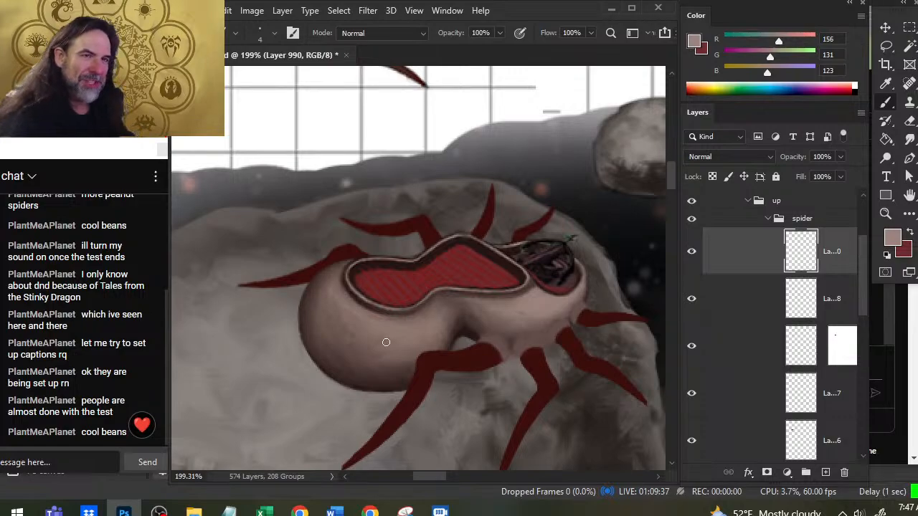
drag(486, 271, 463, 237)
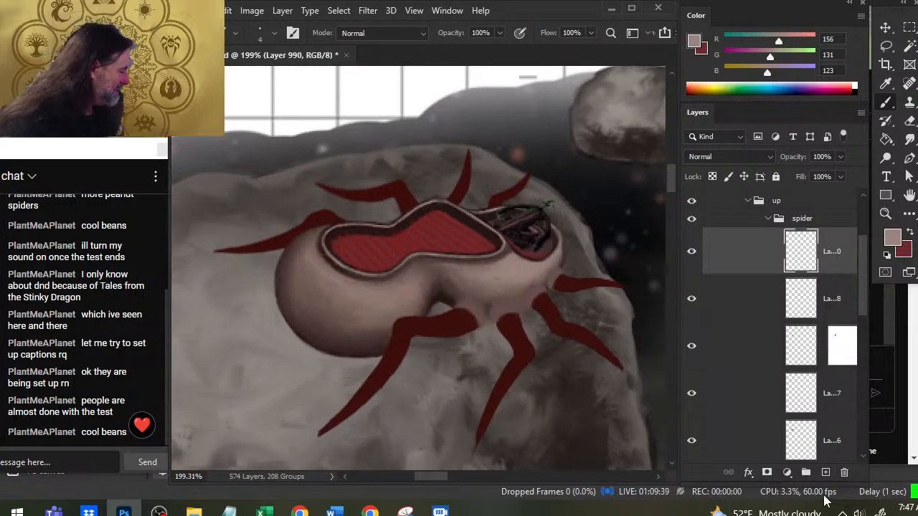
click(825, 472)
key(bracketleft)
key(bracketleft)
key(bracketleft)
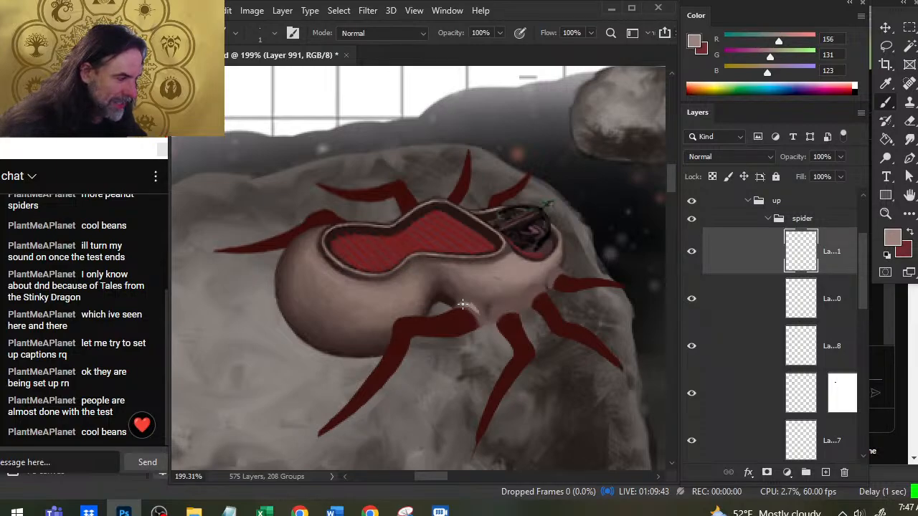
key(r)
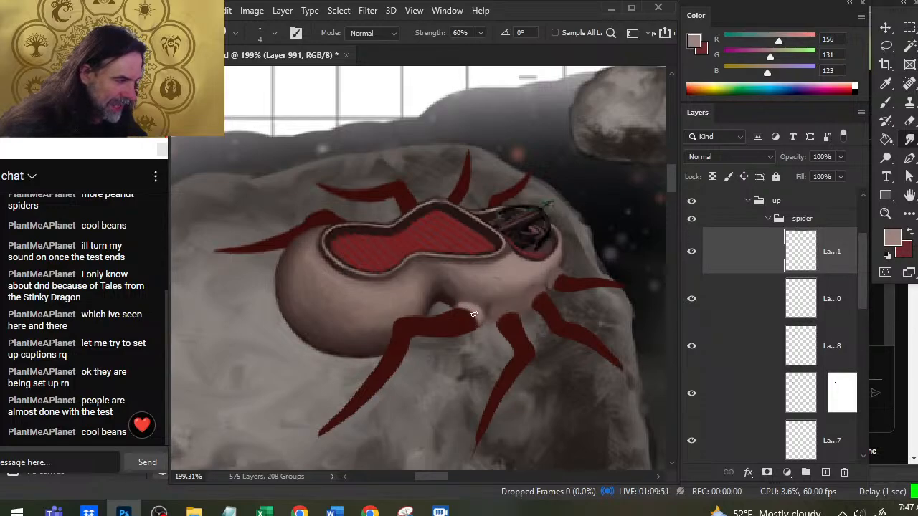
key(b)
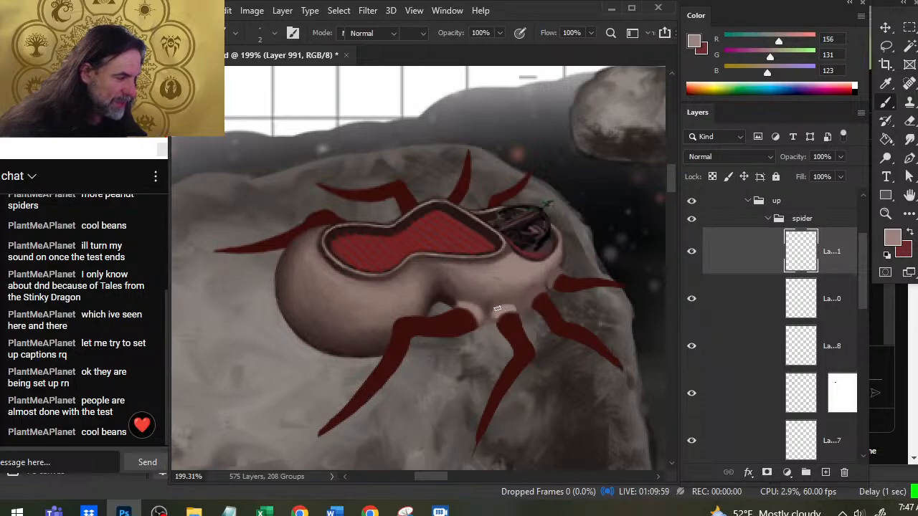
key(r)
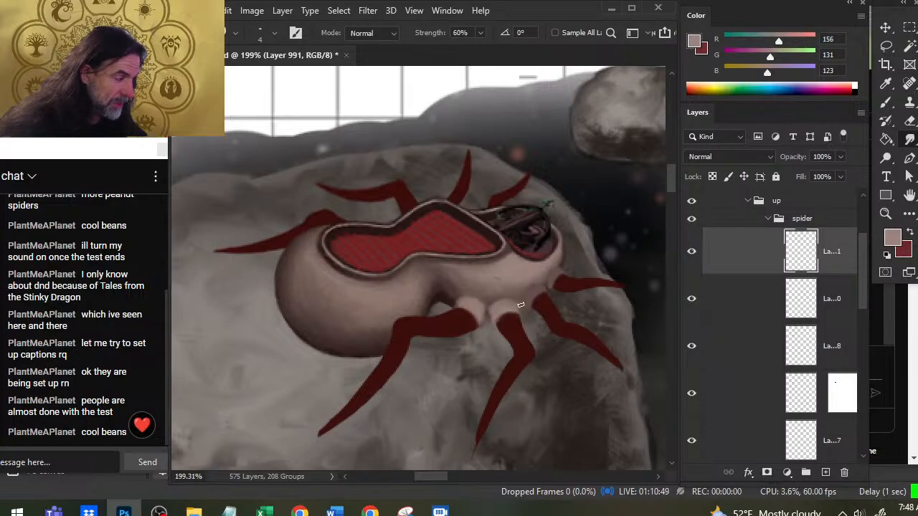
Step: Paint light highlights on the two rightmost lower leg joints and smudge them smooth
key(b)
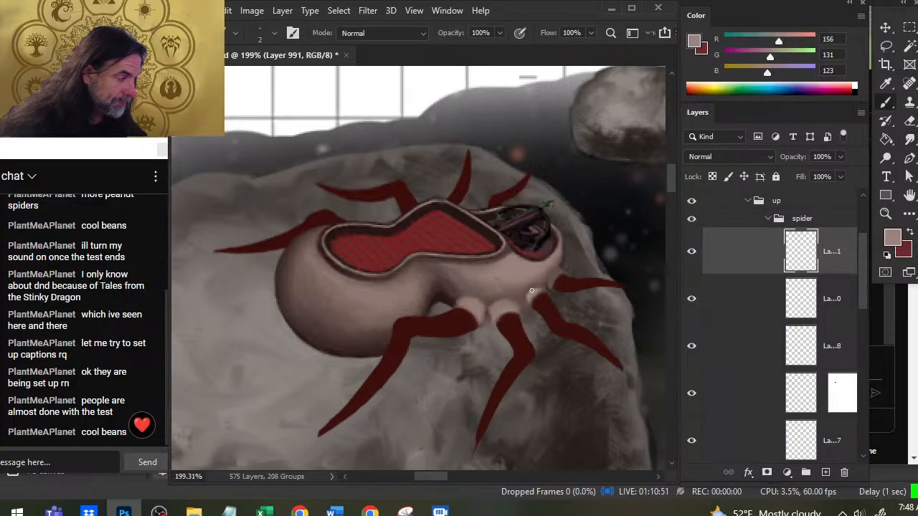
key(r)
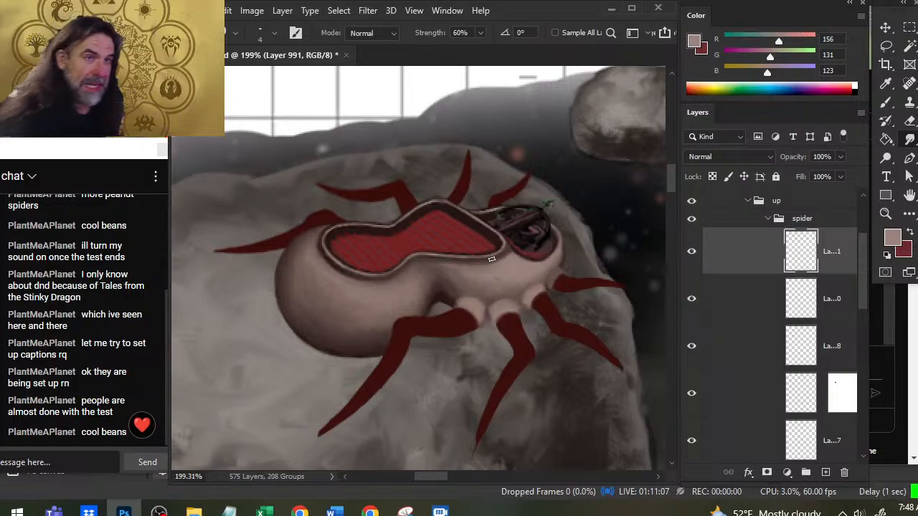
key(b)
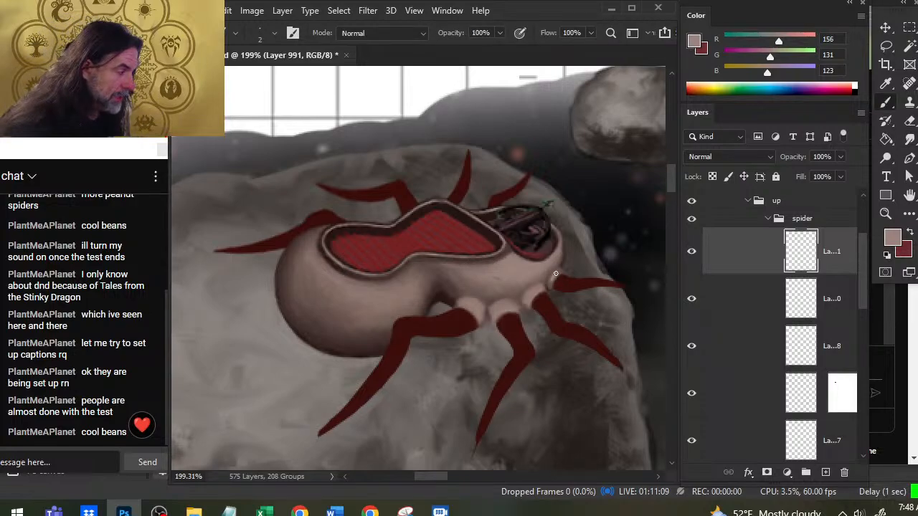
key(r)
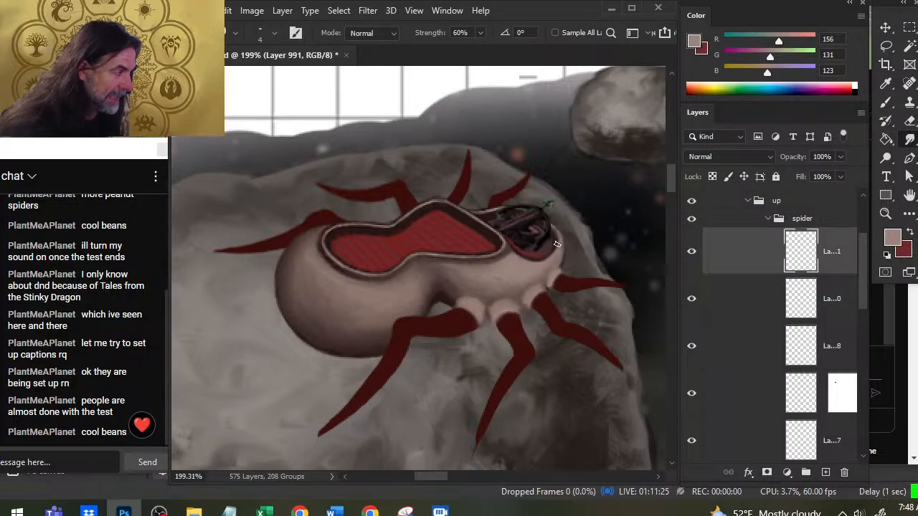
Step: Resample the light body tone, touch up the body's rim beside the head, and smudge the strokes
key(b)
alt+click(509, 270)
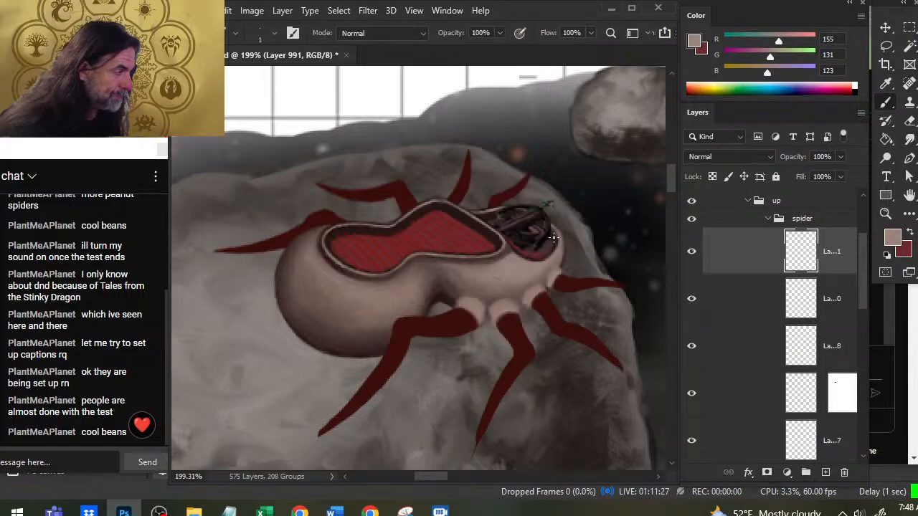
key(r)
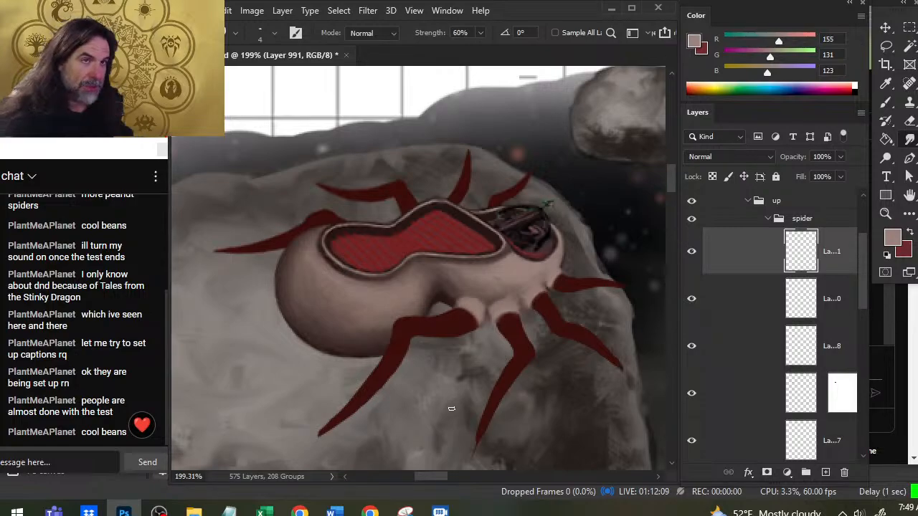
Step: Shade between the lower leg joints with a sampled darker body tone, soften the area above with sampled mid-tones, and smudge it
key(b)
alt+click(500, 295)
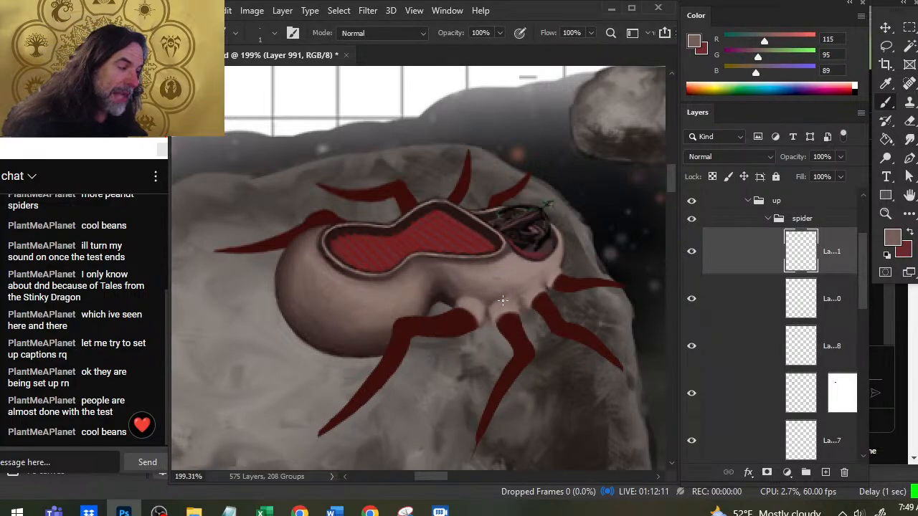
key(r)
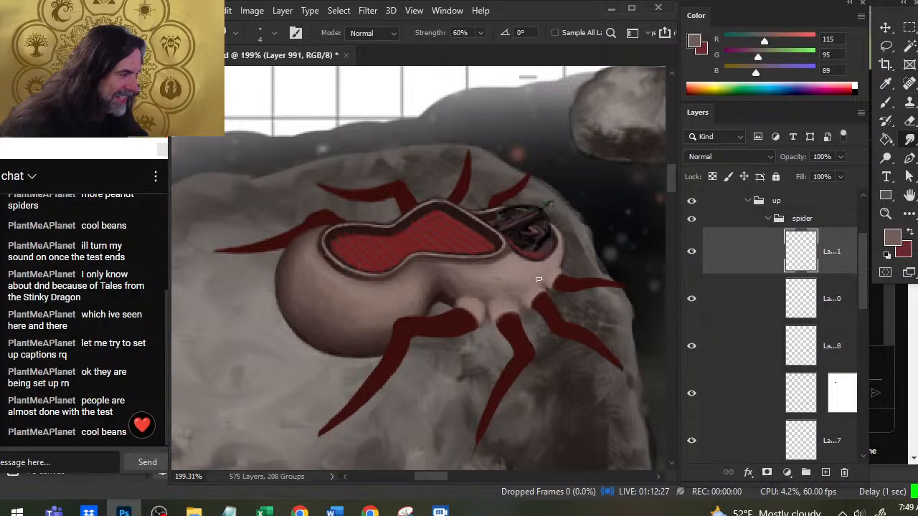
key(b)
alt+click(513, 274)
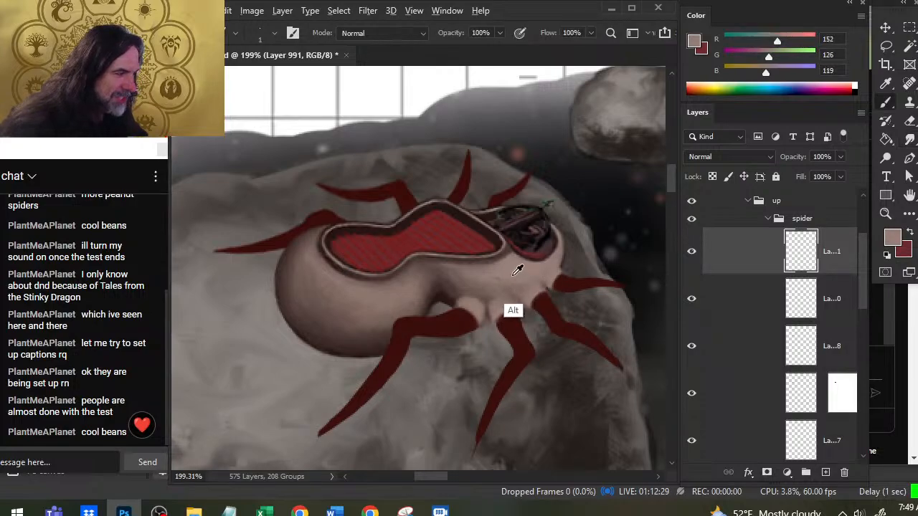
alt+click(506, 277)
key(r)
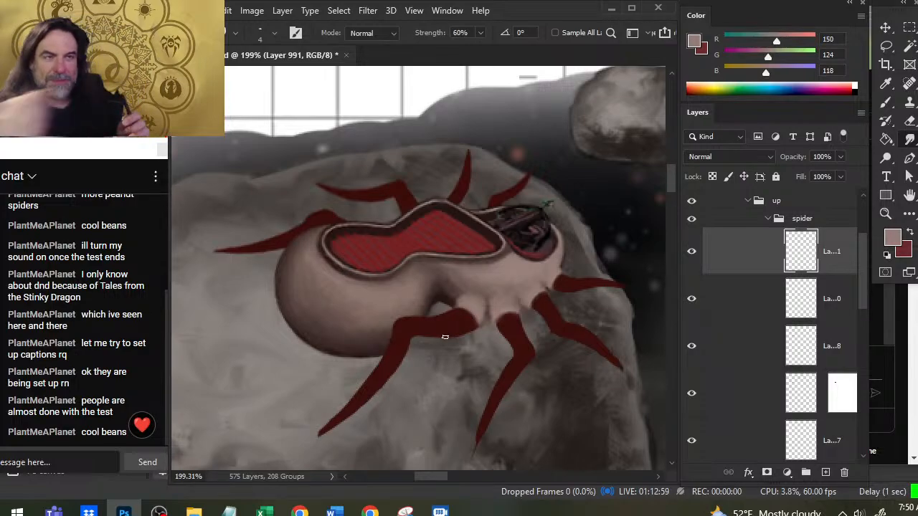
Step: Sketch a small rough figure in dark red on the bare rock beside the spider
drag(254, 303, 467, 262)
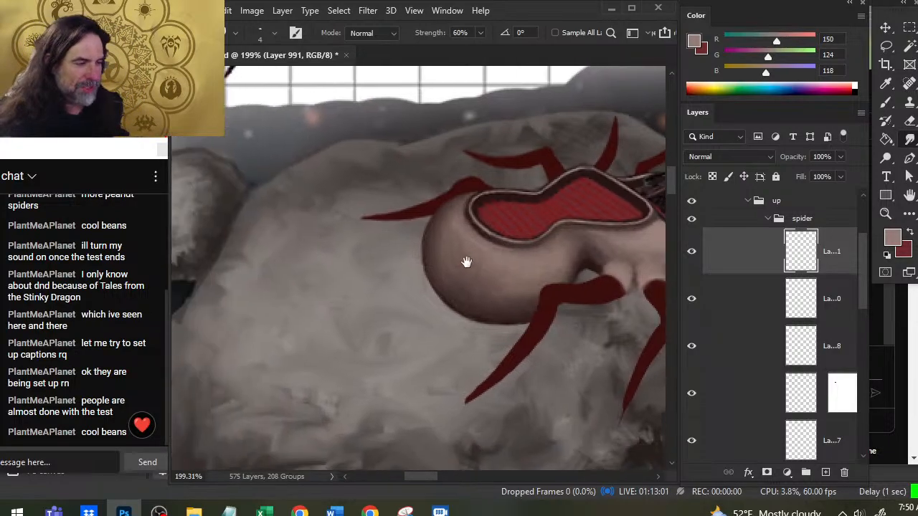
key(b)
key(x)
mouse_move(337, 303)
mouse_down()
mouse_move(337, 386)
mouse_move(367, 289)
mouse_up()
drag(361, 380, 388, 304)
mouse_move(316, 242)
mouse_down()
mouse_move(403, 274)
mouse_move(395, 284)
mouse_up()
drag(334, 233, 298, 252)
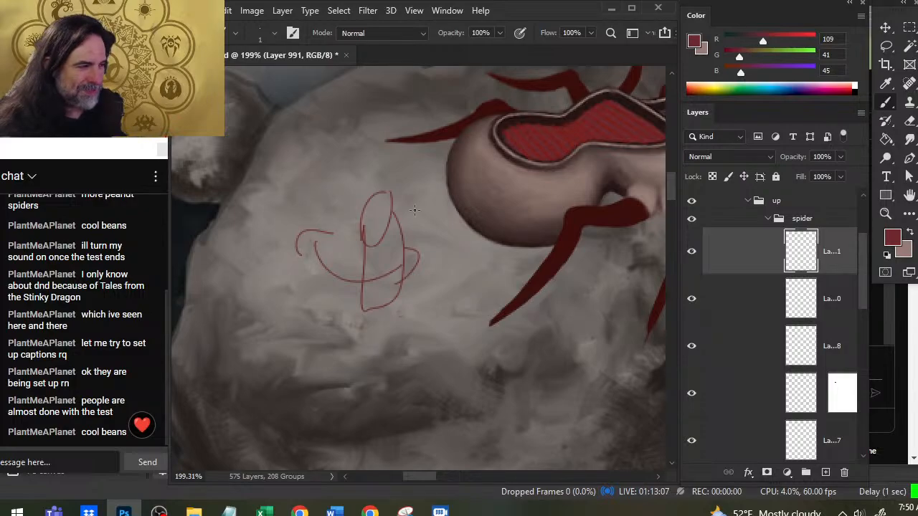
drag(398, 192, 421, 216)
drag(370, 239, 385, 297)
drag(391, 223, 399, 290)
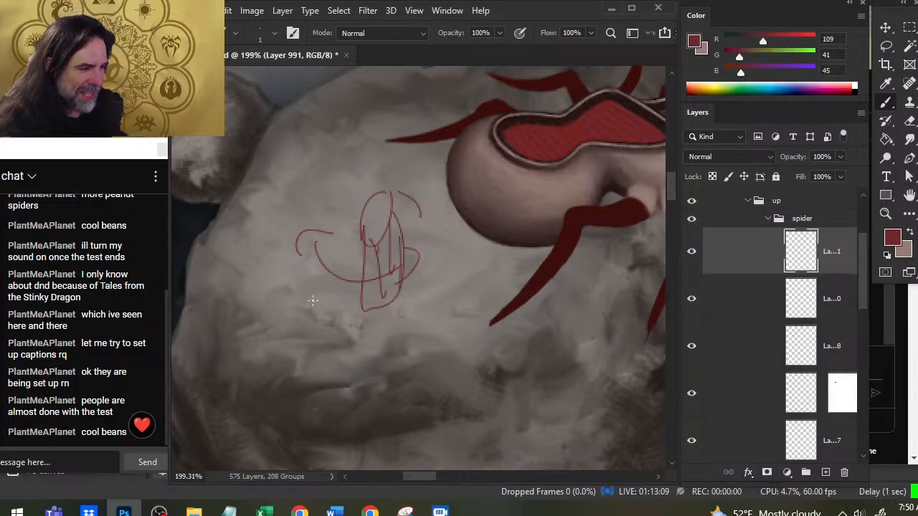
Step: Draw direction arrows around the rough red figure on the rock
mouse_move(339, 297)
mouse_down()
mouse_move(289, 296)
mouse_move(303, 306)
mouse_up()
mouse_move(435, 285)
mouse_down()
mouse_move(459, 274)
mouse_move(479, 282)
mouse_up()
drag(459, 273, 449, 301)
mouse_move(374, 322)
mouse_down()
mouse_move(375, 357)
mouse_move(372, 328)
mouse_up()
drag(299, 216, 299, 174)
mouse_move(288, 170)
mouse_down()
mouse_move(305, 143)
mouse_move(313, 171)
mouse_move(288, 229)
mouse_move(237, 207)
mouse_up()
mouse_move(237, 202)
mouse_down()
mouse_move(223, 209)
mouse_move(235, 215)
mouse_up()
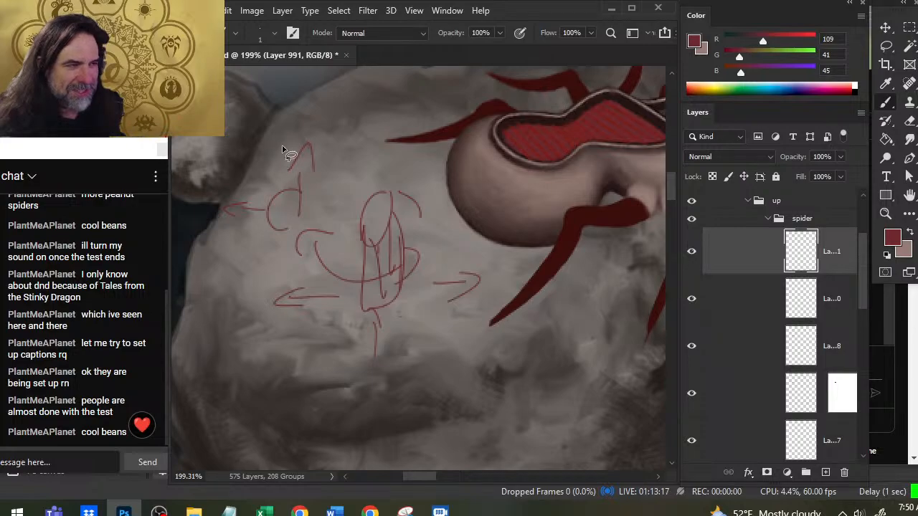
Step: Lasso the uppermost arrows of the rock sketch, deselect them, and scribble extra red strokes over them
key(l)
mouse_move(301, 118)
mouse_down()
mouse_move(198, 215)
mouse_move(302, 132)
mouse_up()
mouse_move(284, 203)
mouse_down()
mouse_move(291, 188)
mouse_move(329, 180)
mouse_move(285, 208)
mouse_move(288, 199)
mouse_up()
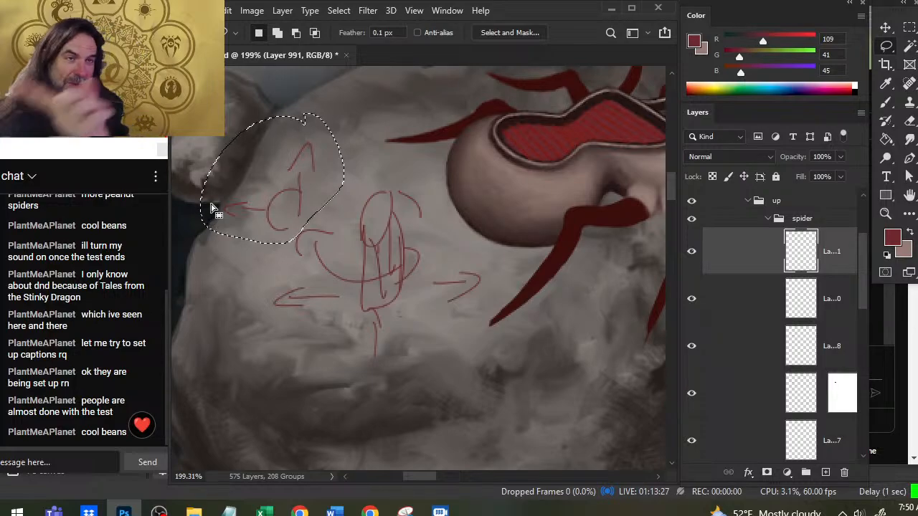
key(ctrl+d)
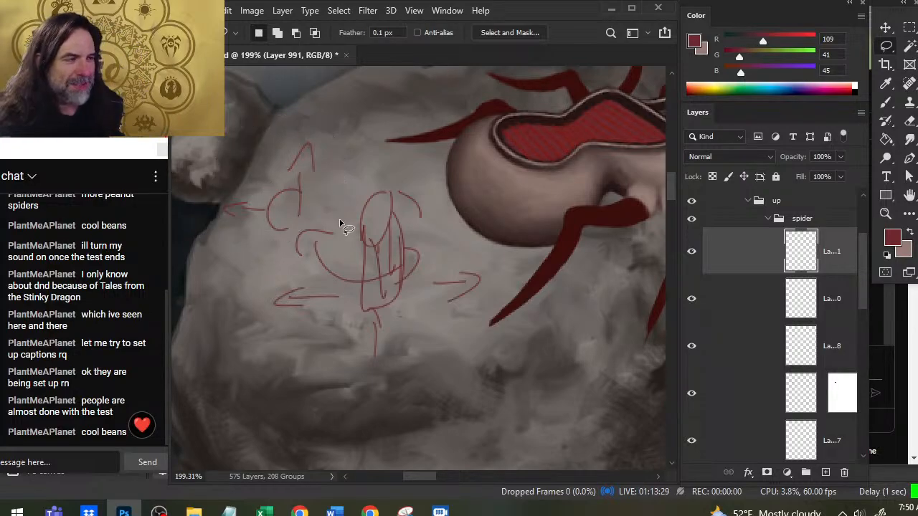
key(b)
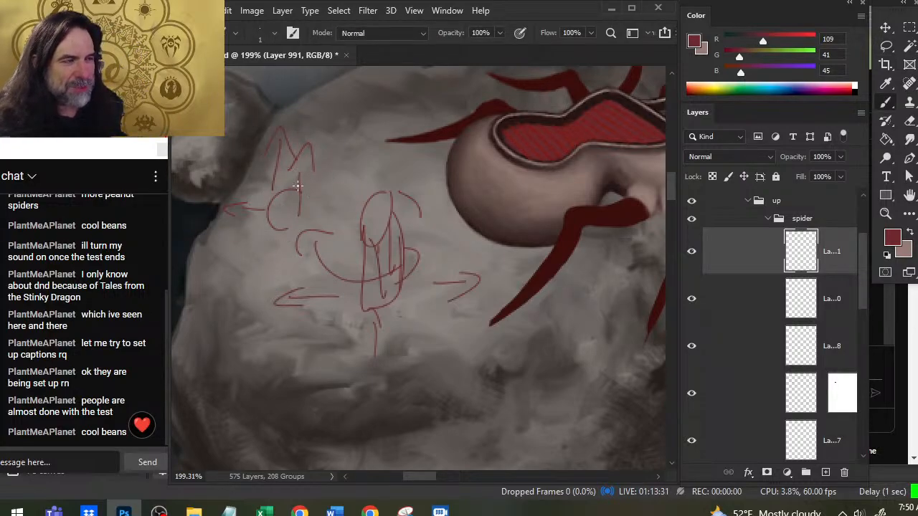
Step: Enlarge the Eraser to 25 px and remove the red sketch and arrows from the rock
key(e)
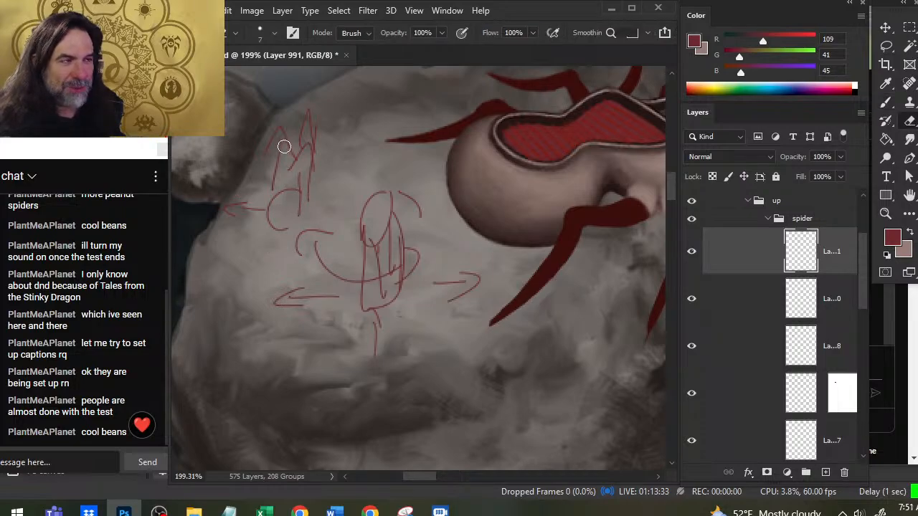
key(bracketright)
key(bracketright)
key(bracketright)
key(bracketright)
drag(239, 204, 325, 87)
mouse_move(308, 188)
mouse_down()
mouse_move(284, 300)
mouse_move(327, 269)
mouse_move(369, 204)
mouse_up()
key(ctrl+z)
key(ctrl+z)
key(ctrl+z)
key(ctrl+z)
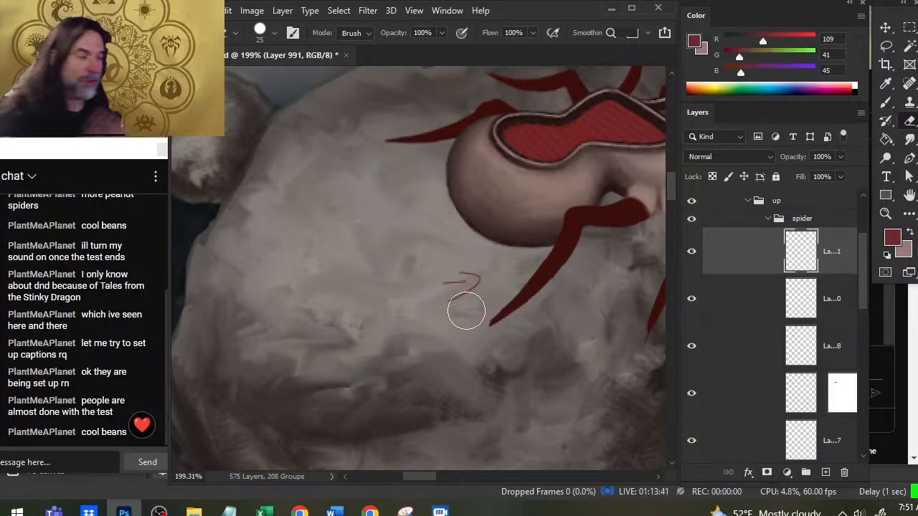
mouse_move(466, 308)
mouse_down()
mouse_move(492, 262)
mouse_move(429, 299)
mouse_up()
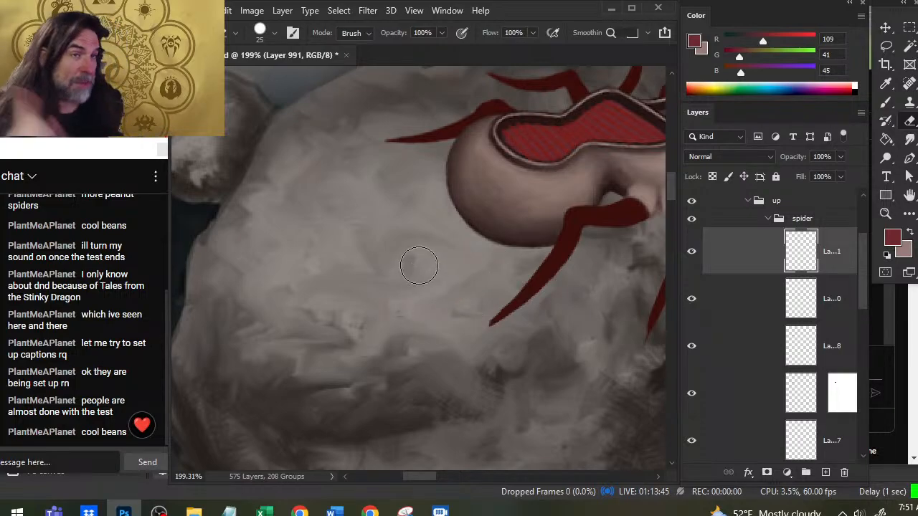
Step: Sample the light body tone above the leftmost lower leg joint, paint over the nearby shading, and smudge it
mouse_move(564, 276)
mouse_down()
mouse_move(369, 236)
mouse_move(340, 251)
mouse_up()
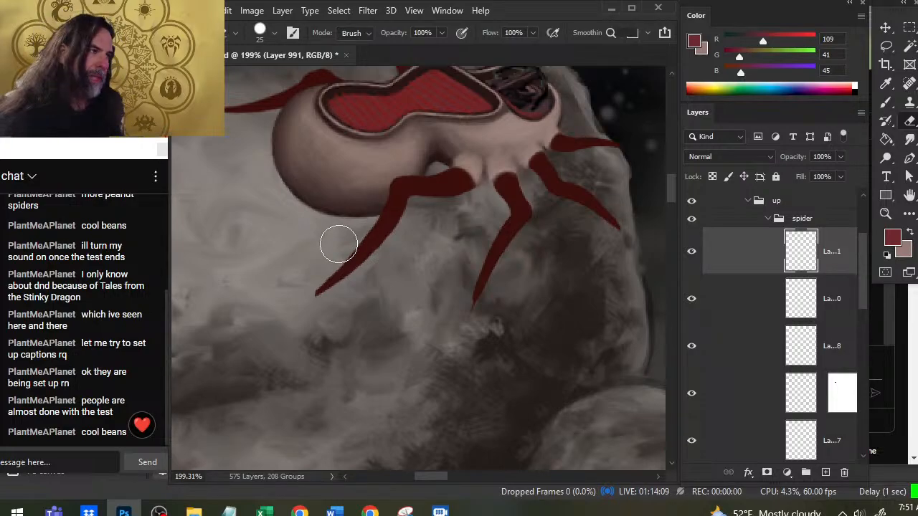
key(z)
mouse_move(465, 200)
mouse_down()
mouse_move(556, 195)
mouse_move(533, 235)
mouse_up()
key(r)
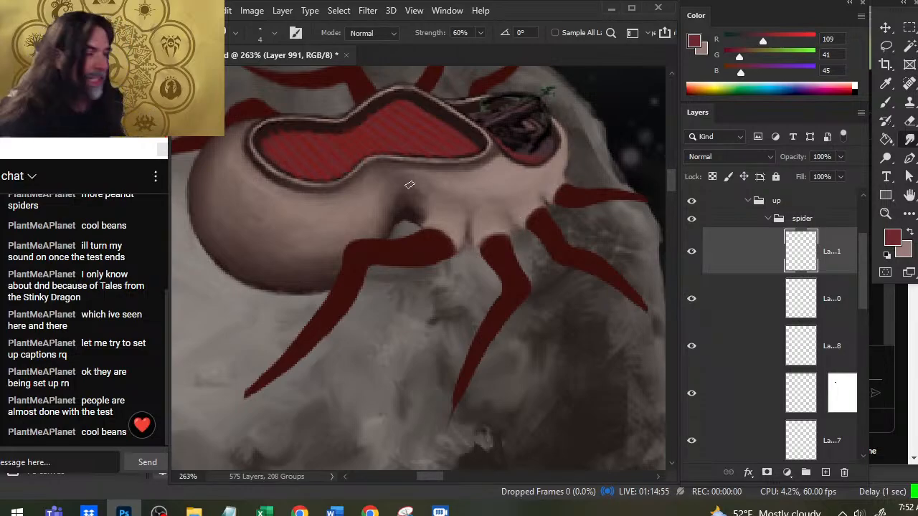
key(b)
mouse_move(436, 208)
mouse_down()
mouse_move(462, 211)
mouse_move(431, 211)
mouse_move(453, 205)
mouse_move(434, 205)
mouse_move(442, 203)
mouse_up()
key(ctrl+z)
alt+click(446, 214)
key(r)
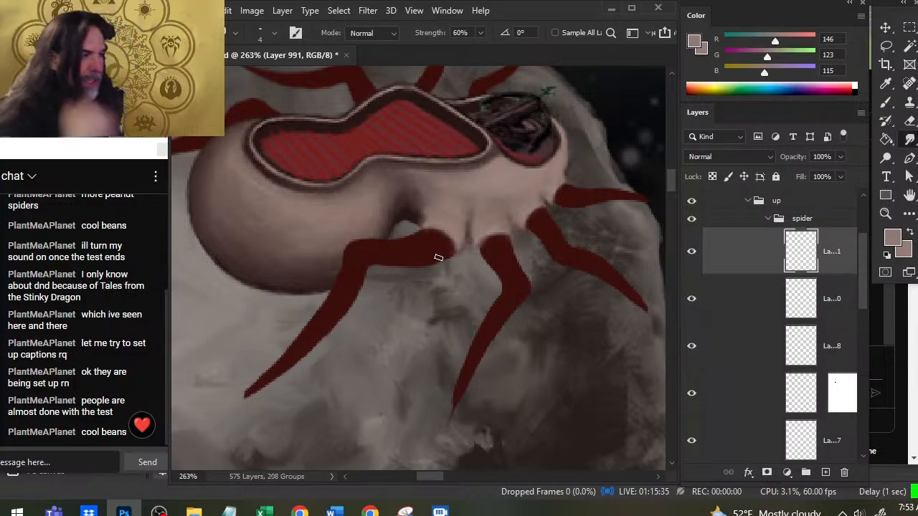
Step: Touch up the body's rim beside the head with a sampled light body tone and smudge it
alt+click(448, 207)
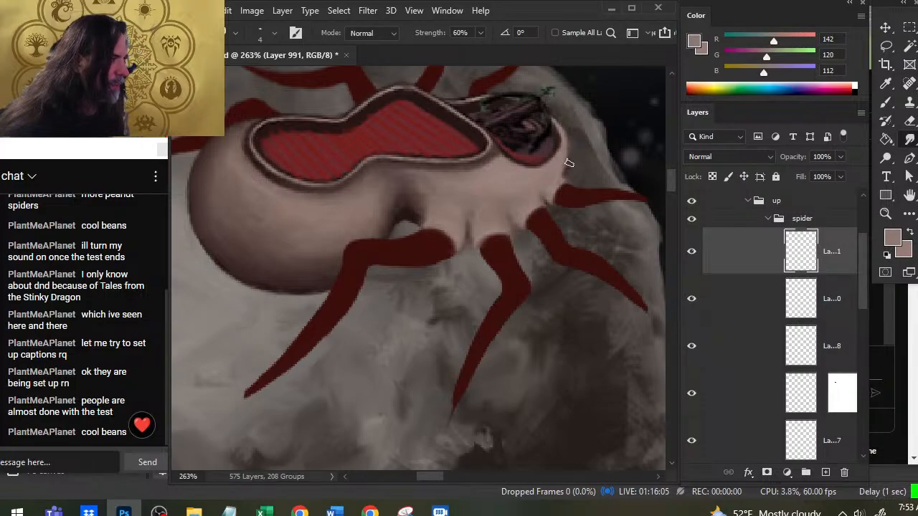
key(b)
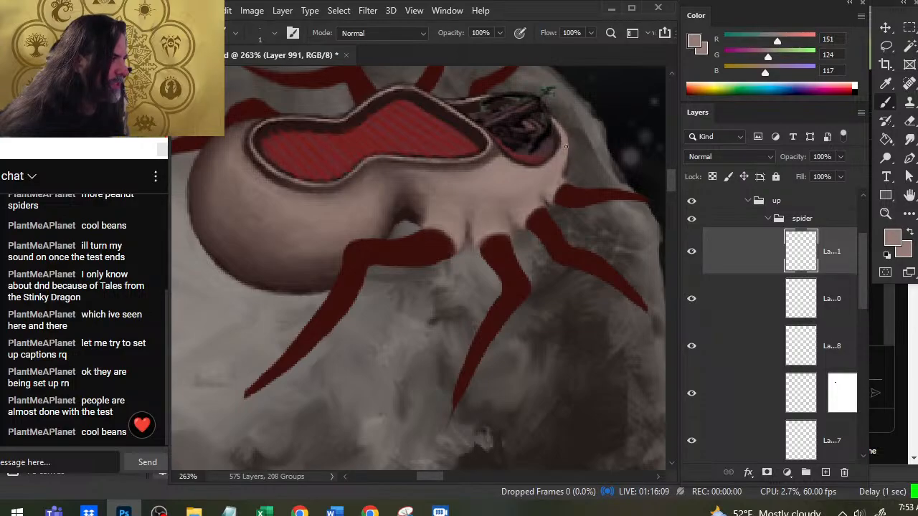
key(r)
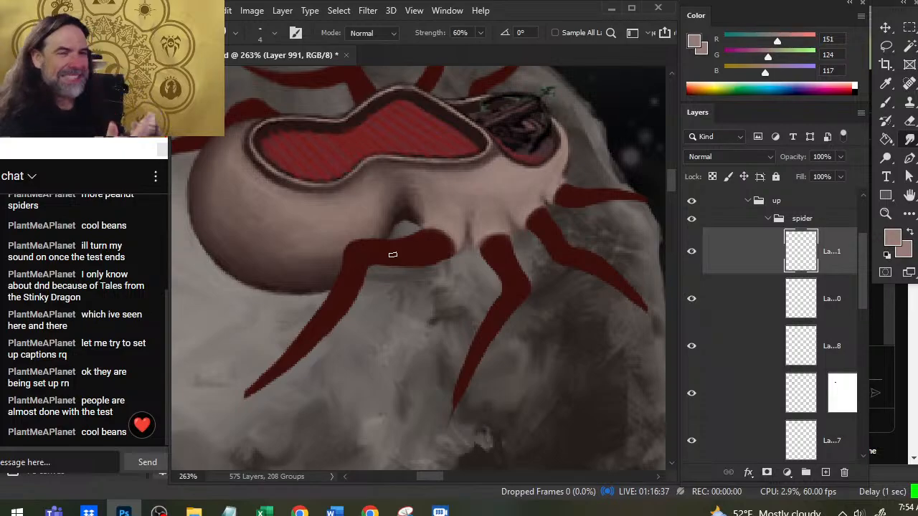
Step: On a new layer, draw a curved contour above the leftmost lower joint in dark brown sampled from the waist shadow, and smudge it
key(z)
drag(572, 288, 538, 287)
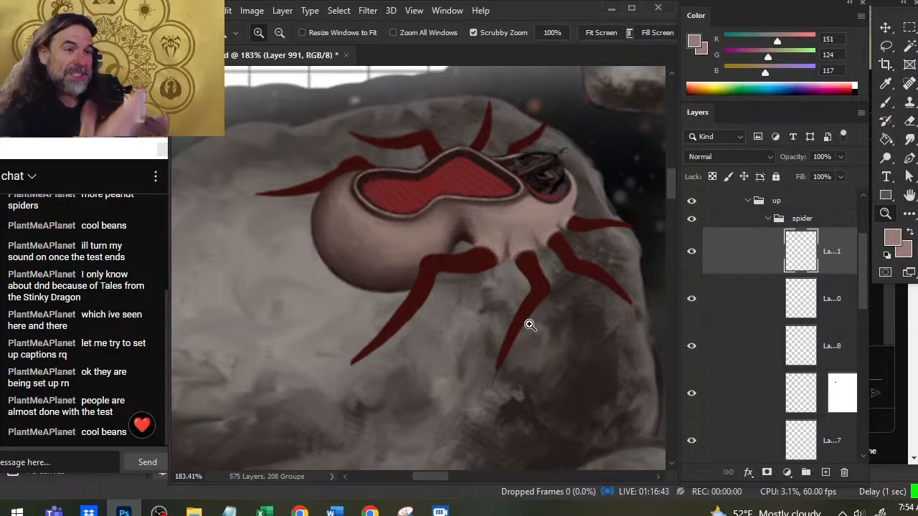
drag(476, 228, 517, 239)
key(b)
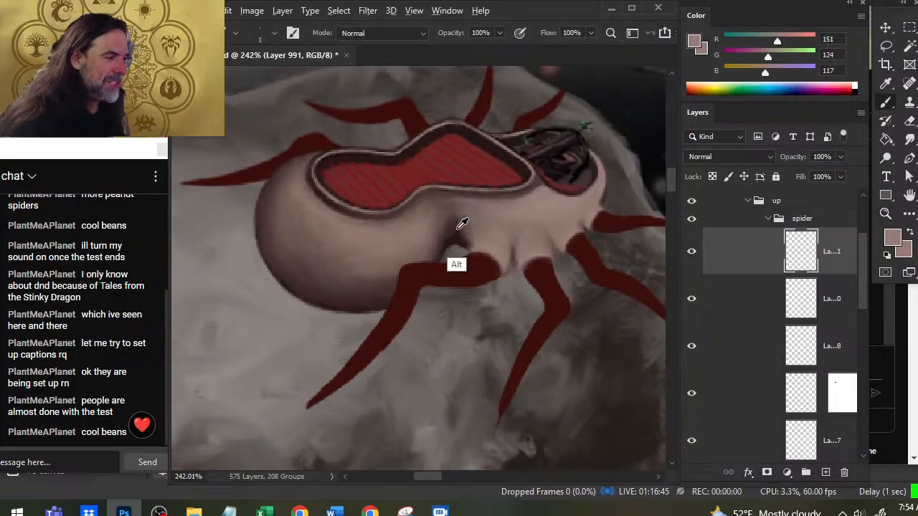
alt+click(455, 228)
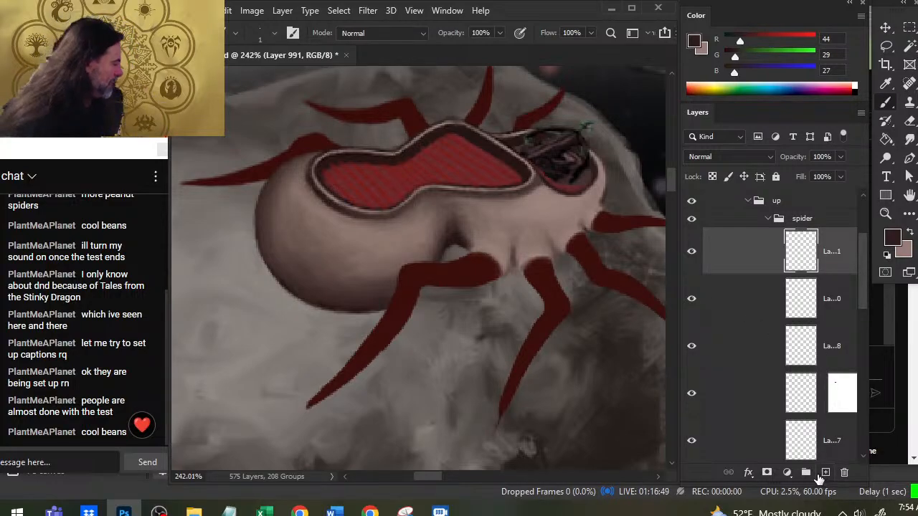
click(826, 473)
drag(465, 242, 505, 248)
key(r)
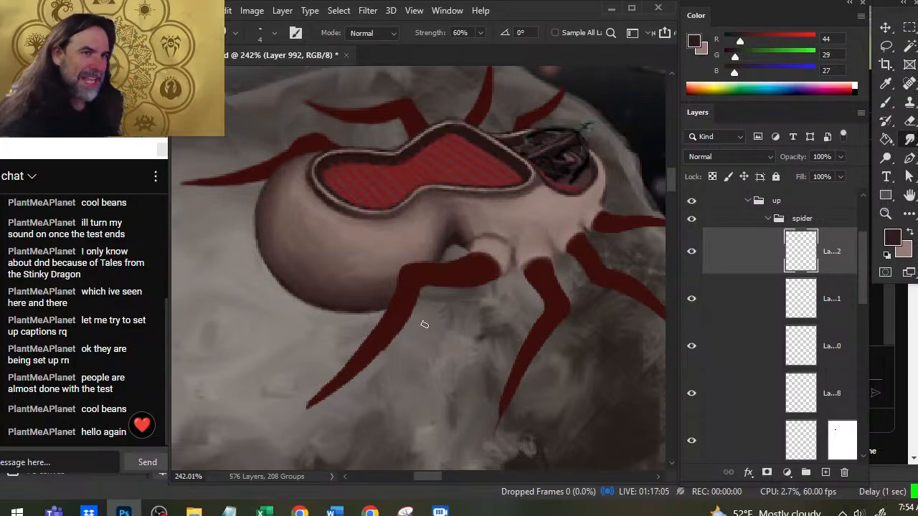
Step: Draw a dark curved contour over the second lower leg joint and smudge it
key(b)
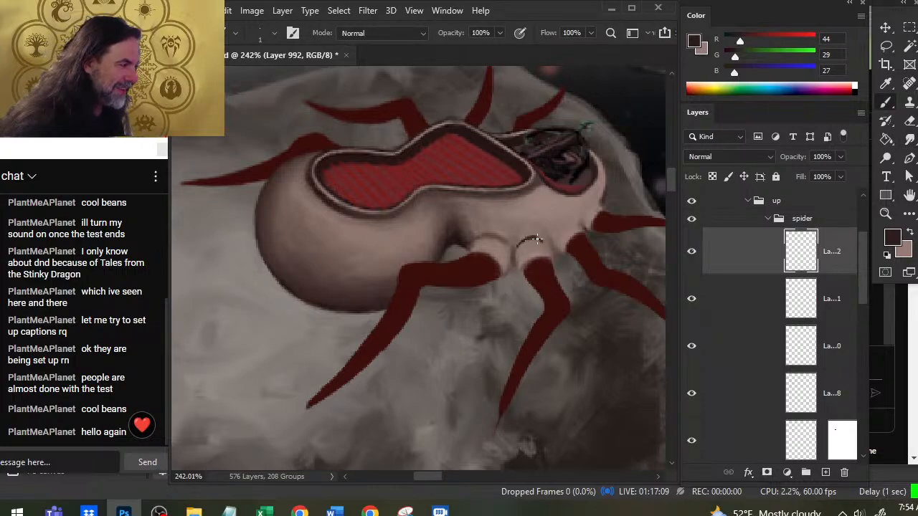
drag(538, 240, 547, 242)
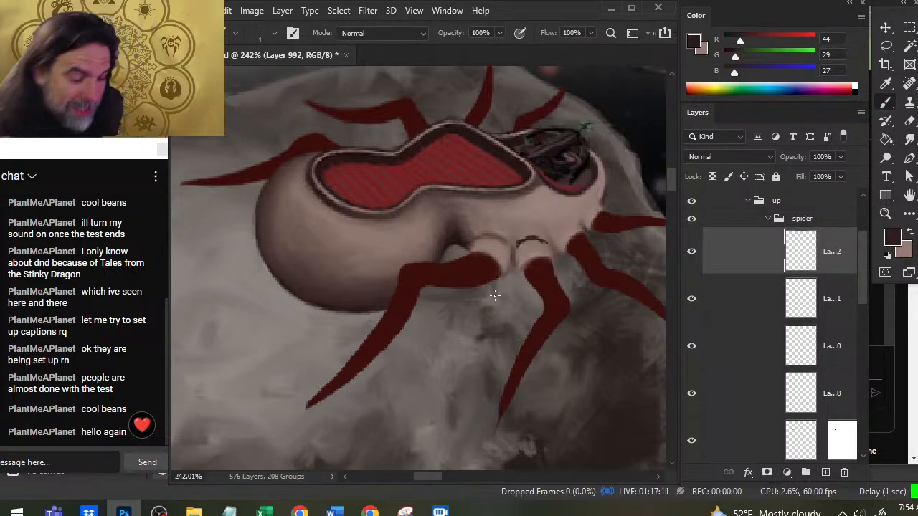
key(r)
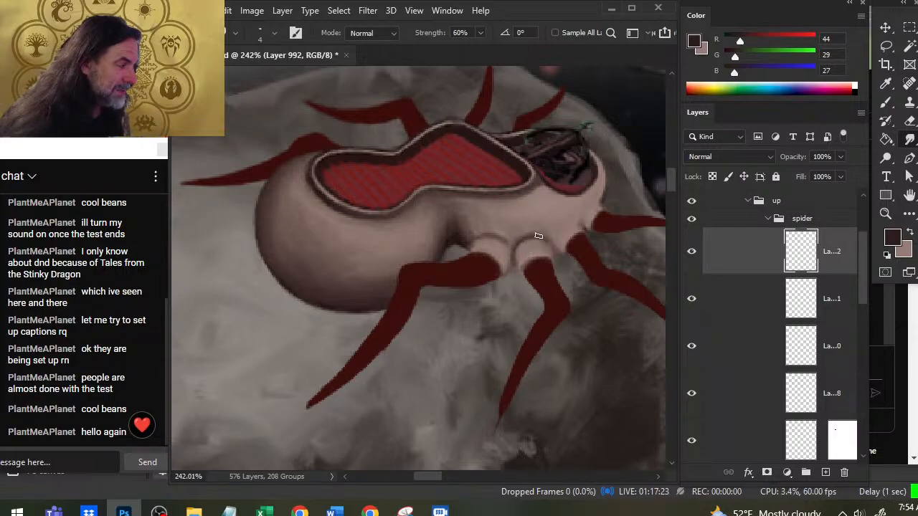
Step: Darken the crease between the two leftmost lower leg joints with alternating brush and smudge strokes
key(b)
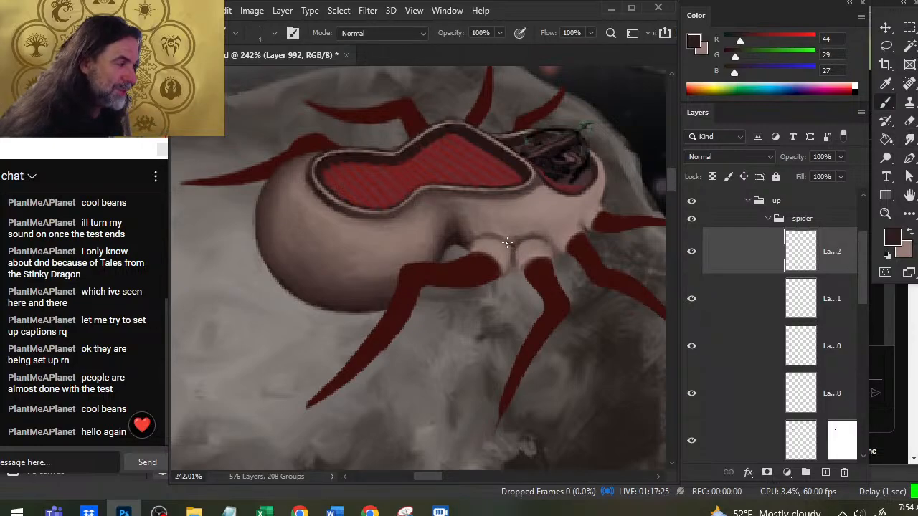
key(r)
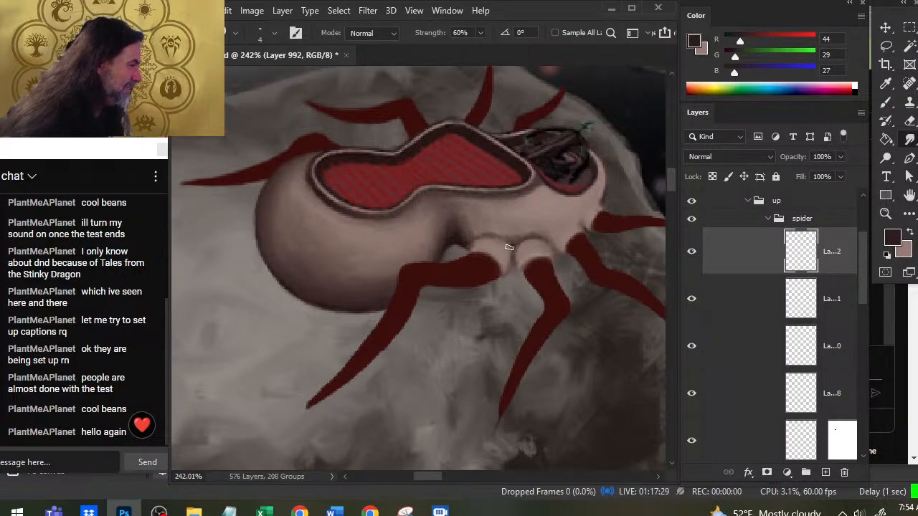
key(b)
key(r)
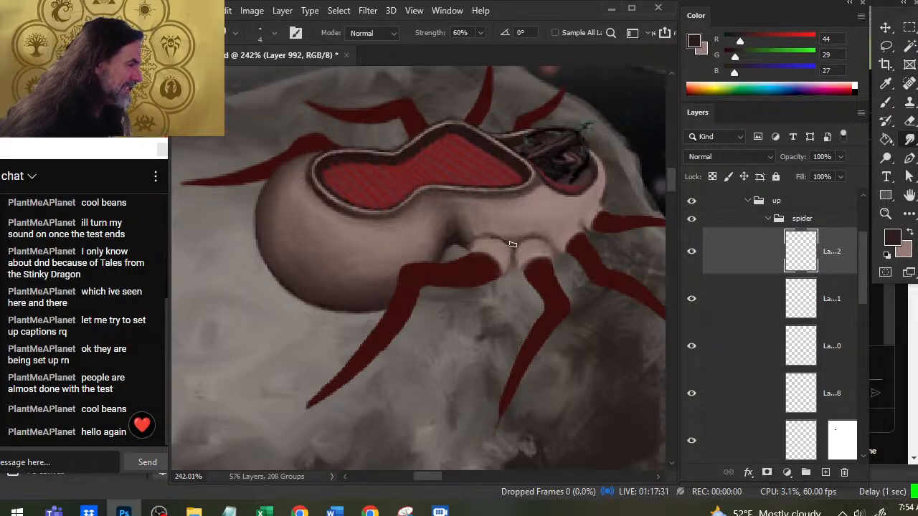
key(b)
key(r)
drag(498, 239, 517, 251)
key(b)
key(r)
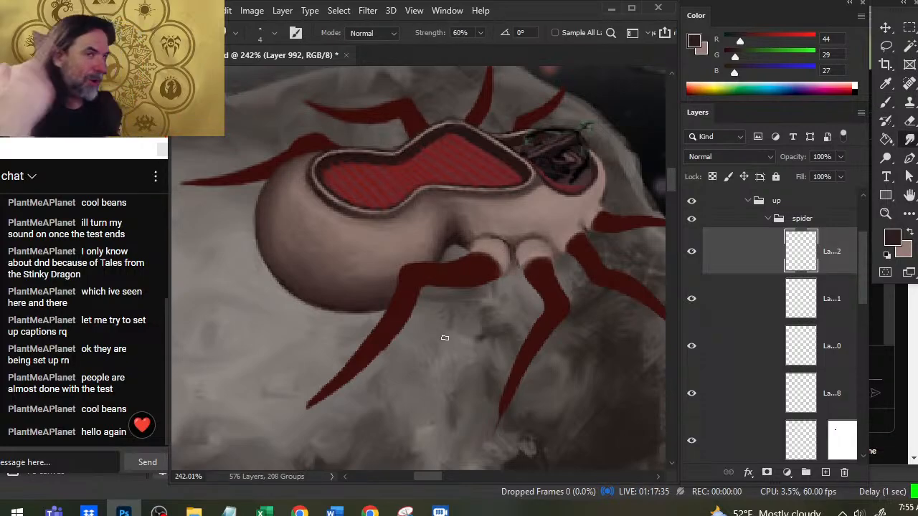
Step: Paint a dark crease from the second lower joint towards the third lower leg and smudge it
key(b)
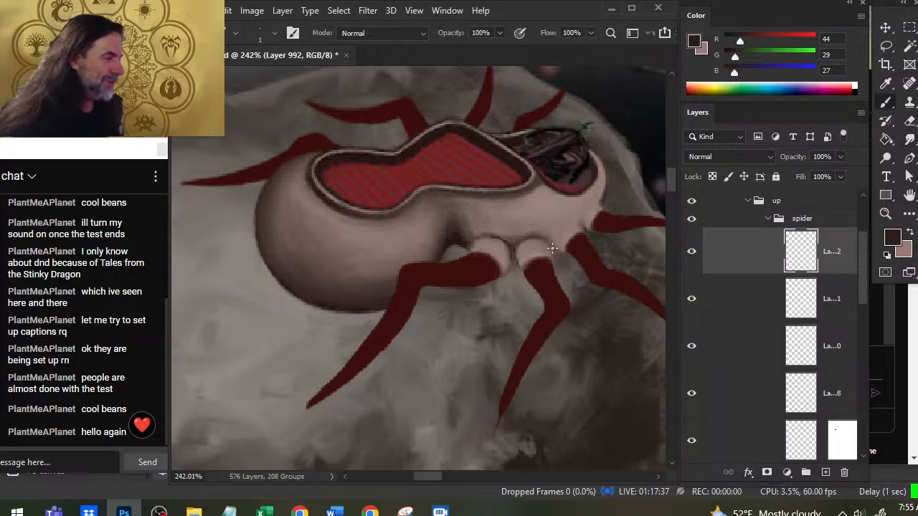
drag(553, 241, 555, 244)
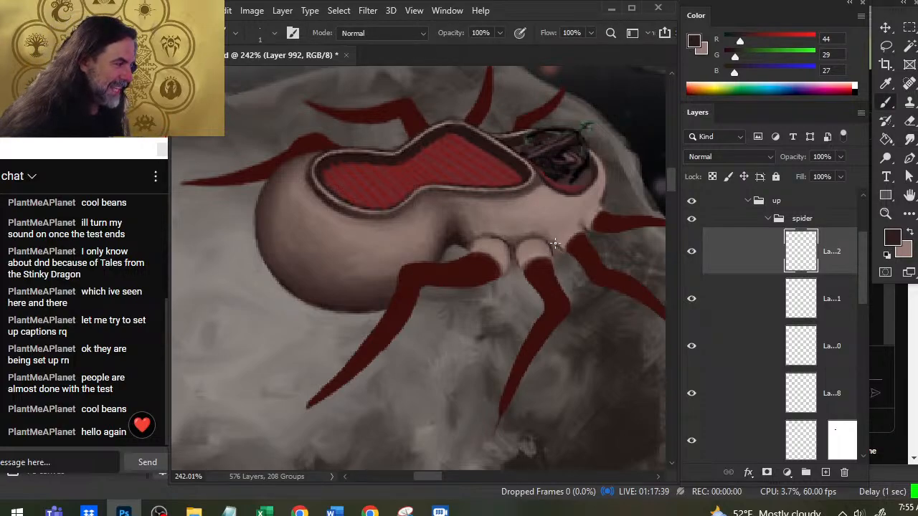
key(r)
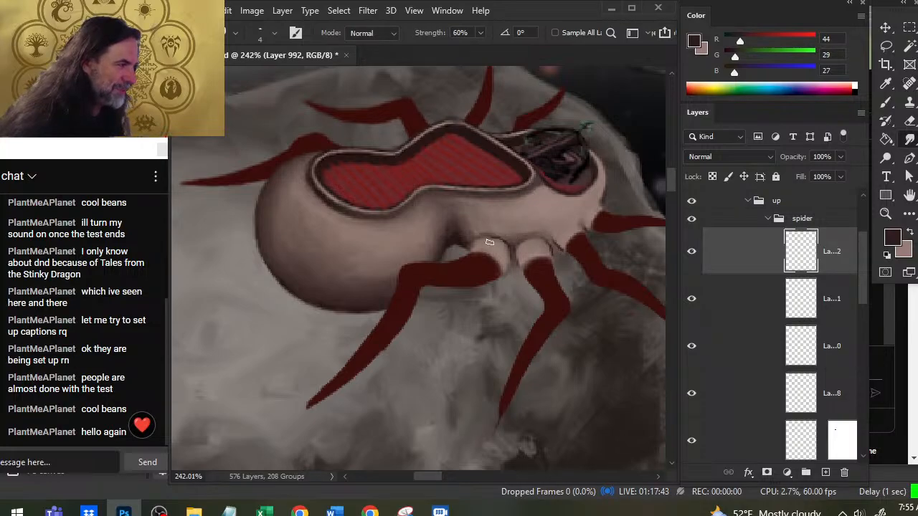
Step: Strengthen the dark contour above the leftmost lower joint, extend it to the waist shadow, and smudge it
key(b)
drag(496, 239, 481, 242)
key(r)
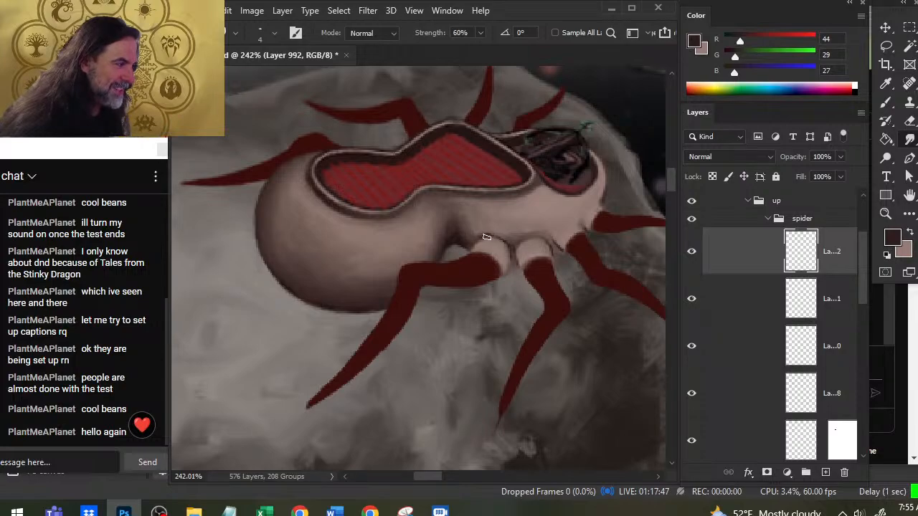
key(b)
key(r)
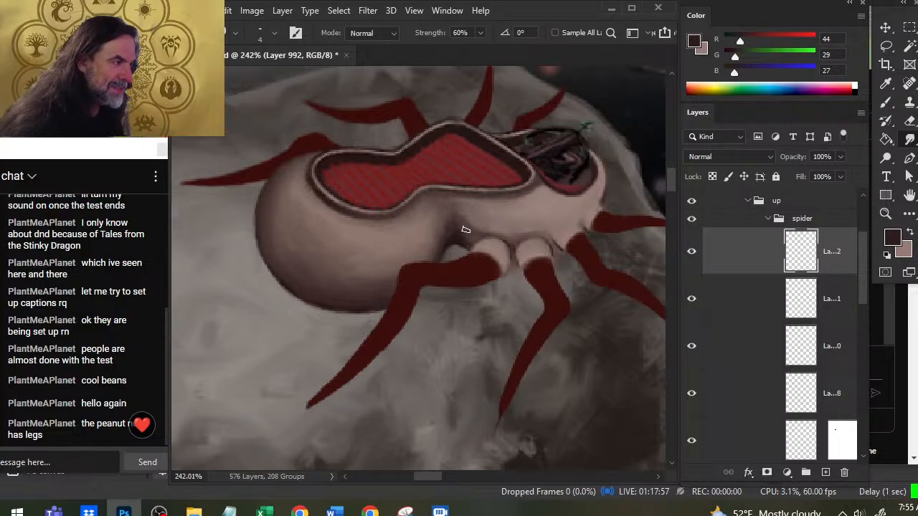
Step: Extend the shadow up the peanut body's waist with a sampled dark brown, alternating brush and smudge strokes
key(b)
alt+click(458, 231)
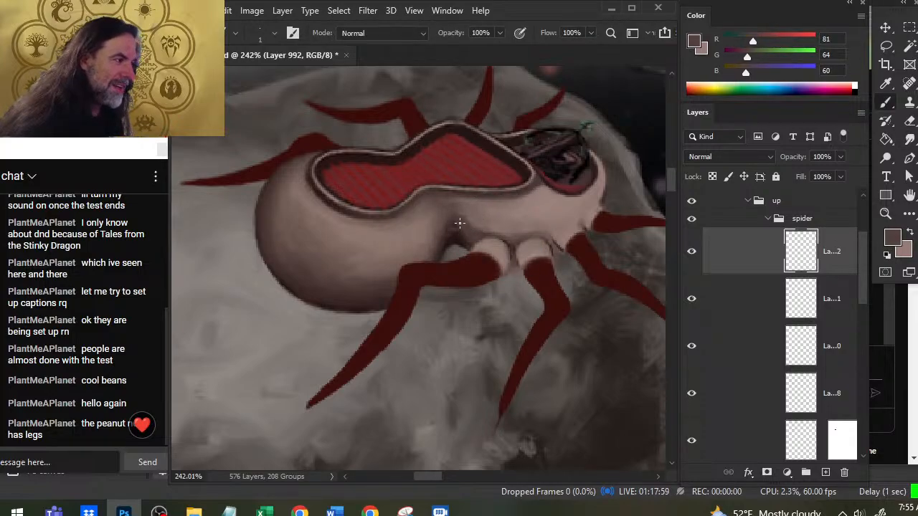
key(r)
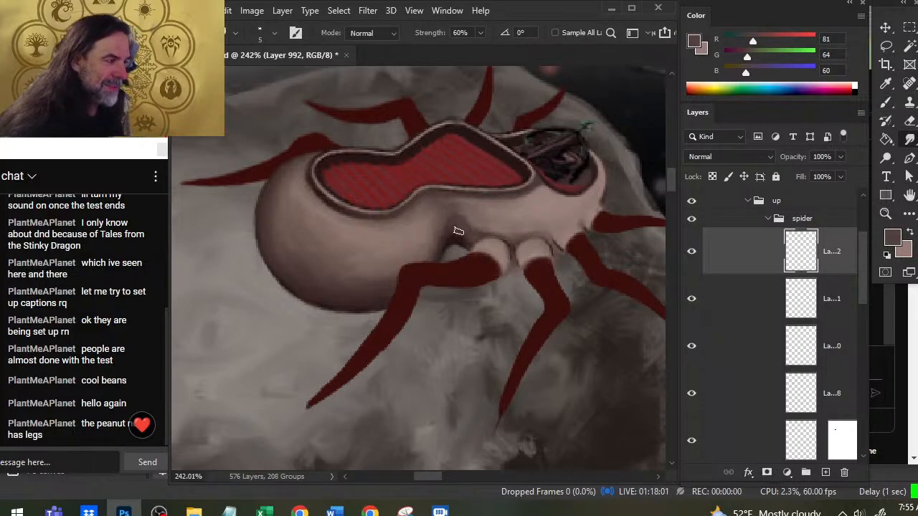
key(b)
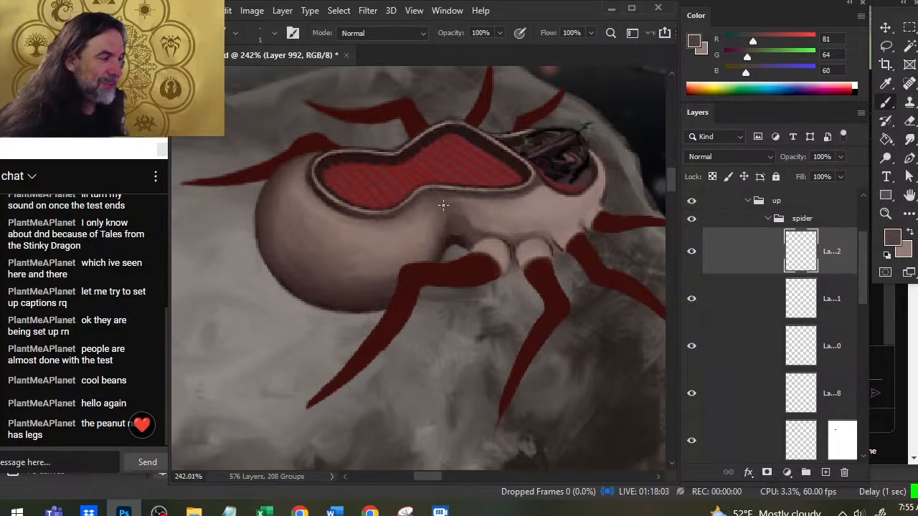
key(r)
key(b)
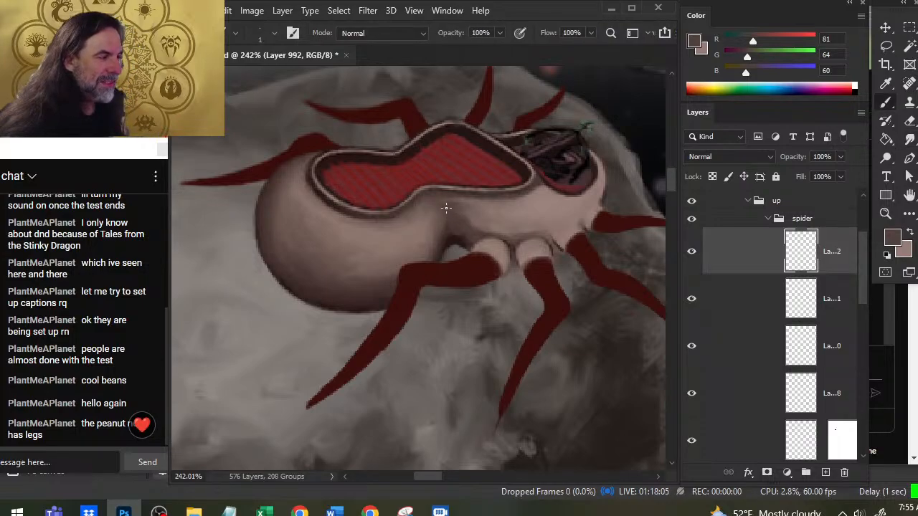
drag(460, 200, 463, 205)
key(r)
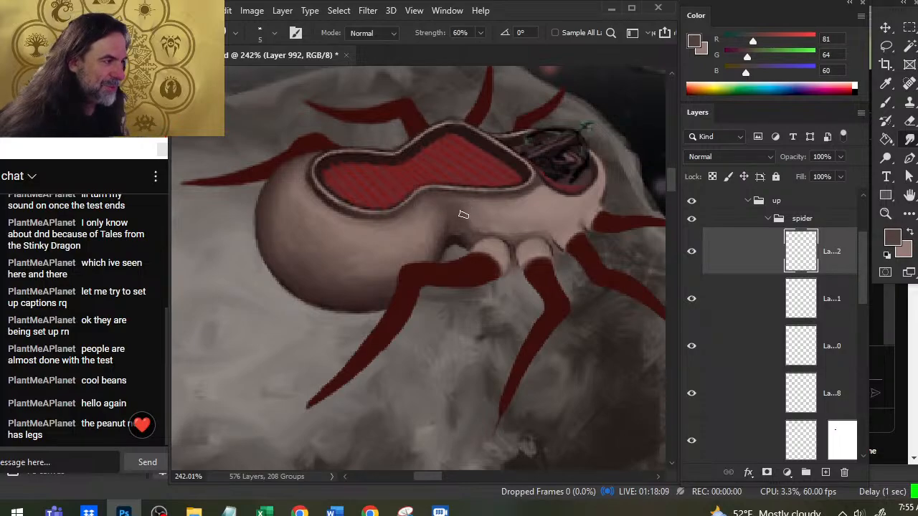
key(b)
key(r)
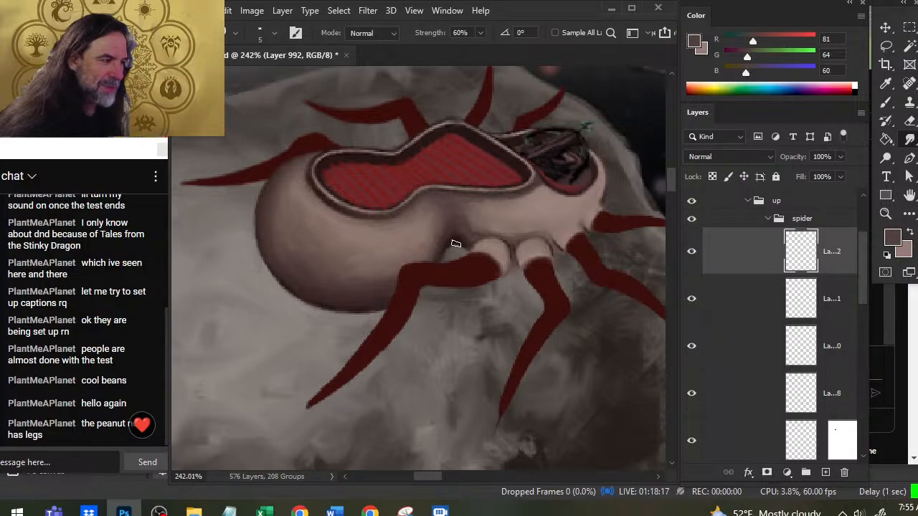
Step: Sample a darker brown at the waist's base, deepen the crease beside the leftmost lower joint, and smudge it
key(b)
alt+click(455, 235)
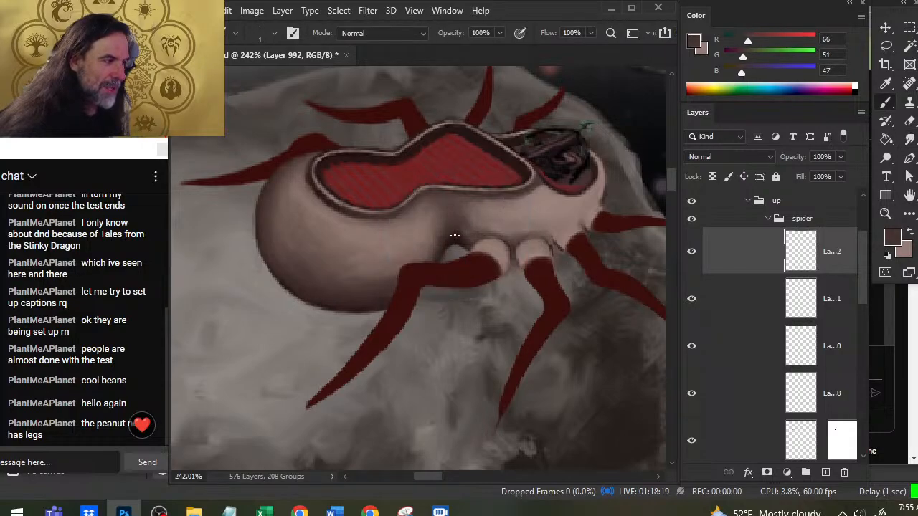
key(r)
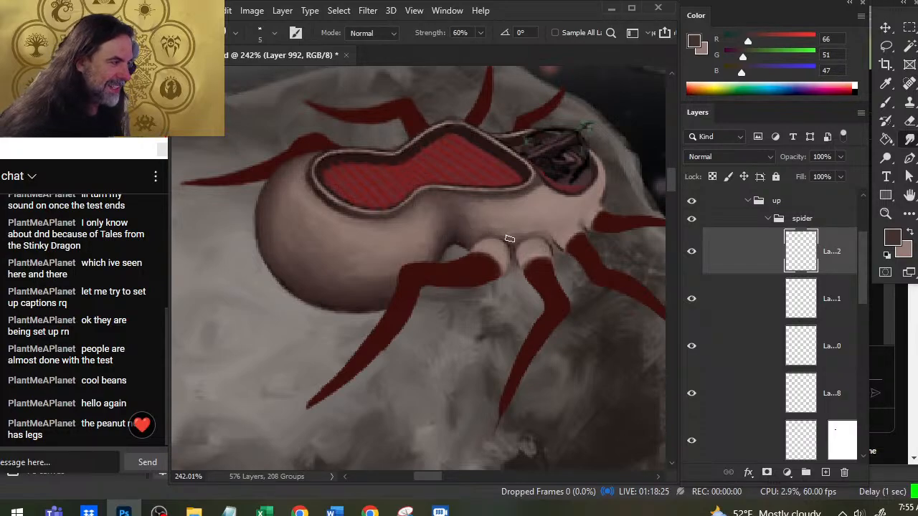
Step: Paint a dark arc around the third lower leg joint and smudge it into the body
key(b)
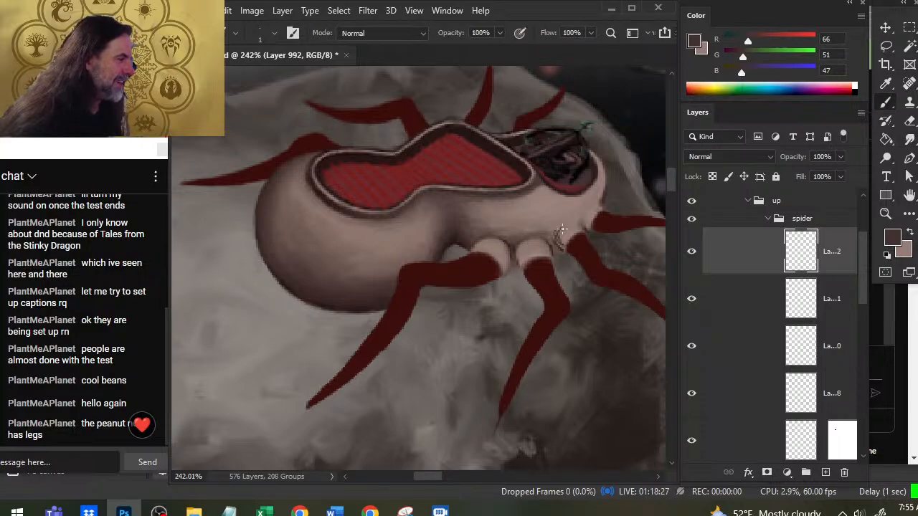
key(r)
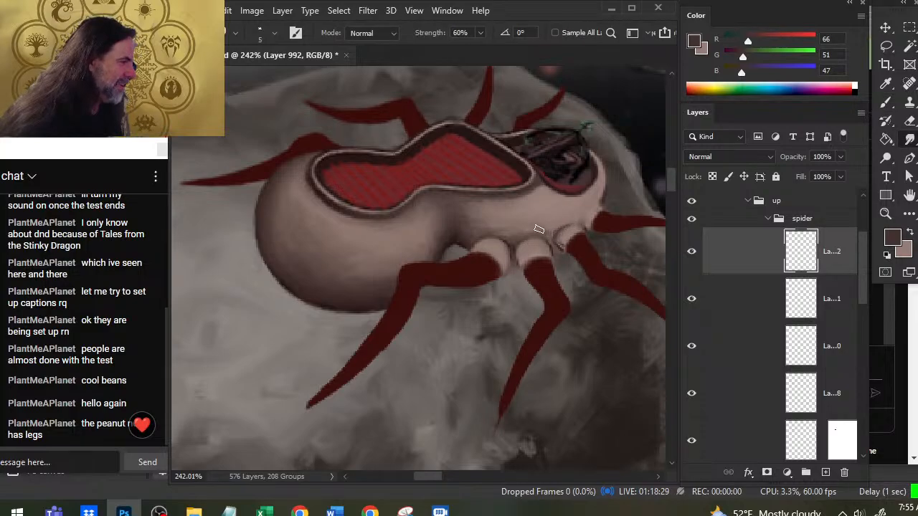
key(b)
key(r)
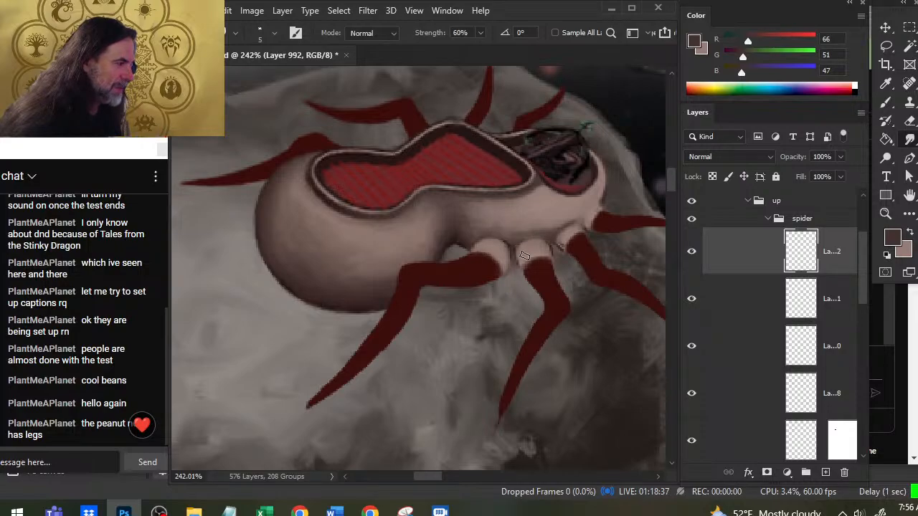
Step: Redraw the dark contour over the second lower leg joint and down its sides, smudging the strokes
key(b)
mouse_move(520, 241)
mouse_down()
mouse_move(519, 256)
mouse_move(541, 238)
mouse_move(554, 257)
mouse_up()
key(r)
key(b)
key(r)
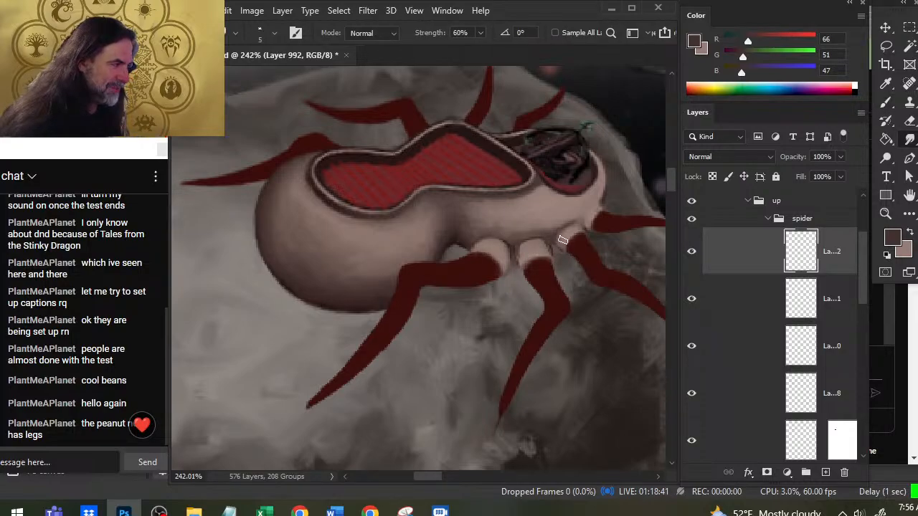
Step: Outline the upper edges of the third and fourth lower leg joints with dark brown arcs and smudge them
key(b)
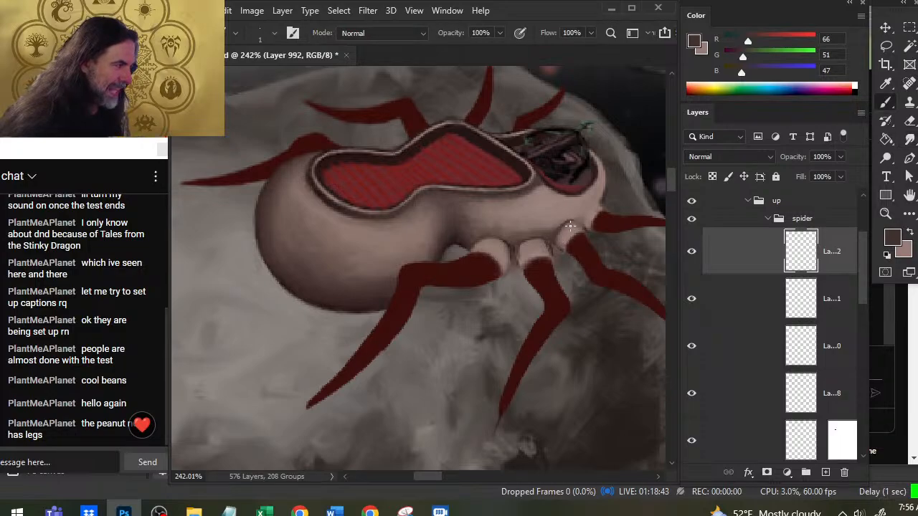
key(r)
key(b)
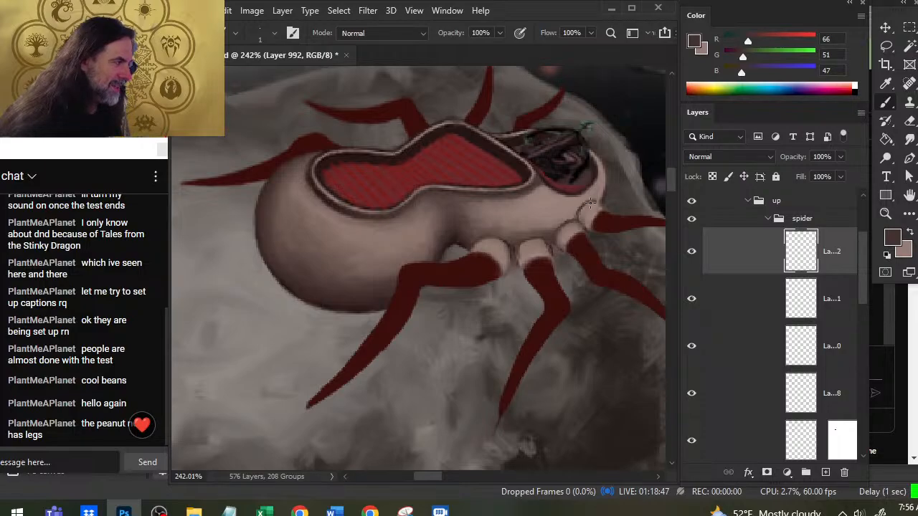
key(r)
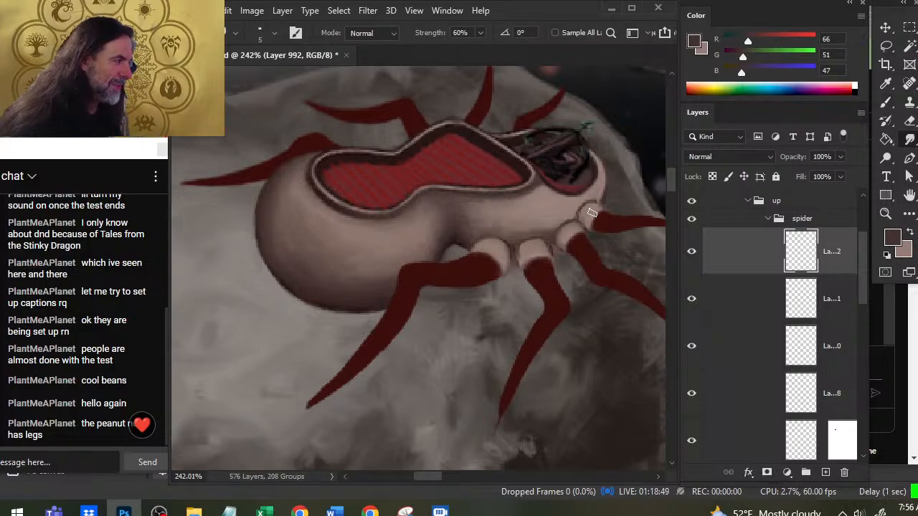
key(b)
key(r)
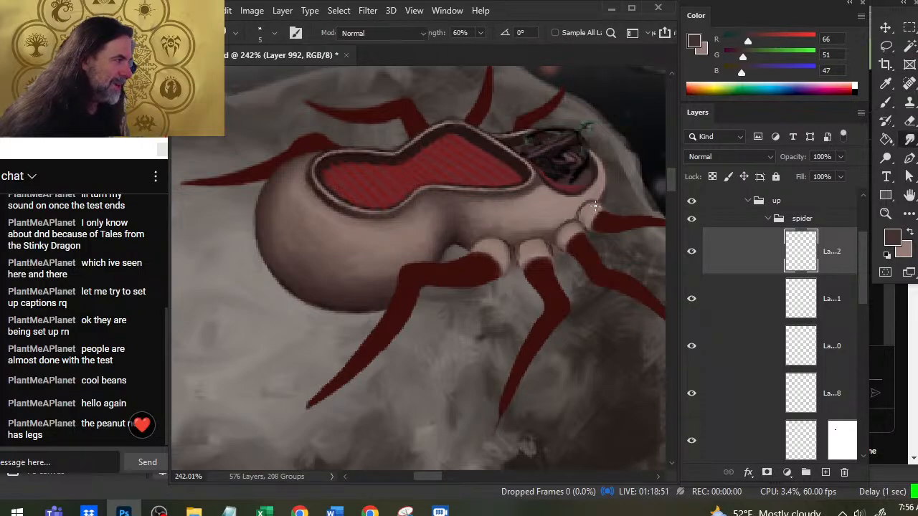
key(b)
key(r)
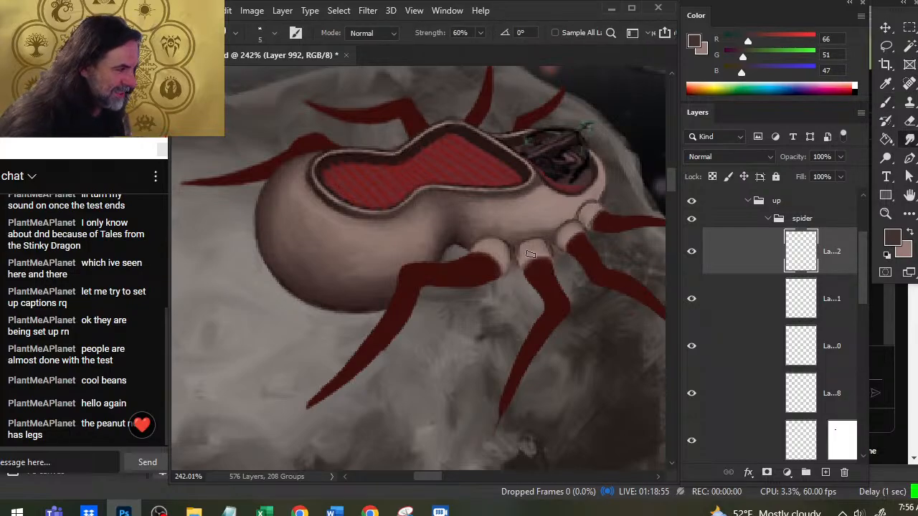
Step: Shade the leftmost lower joint's inner side, facing the second joint, with short dark brush strokes and smudging
key(b)
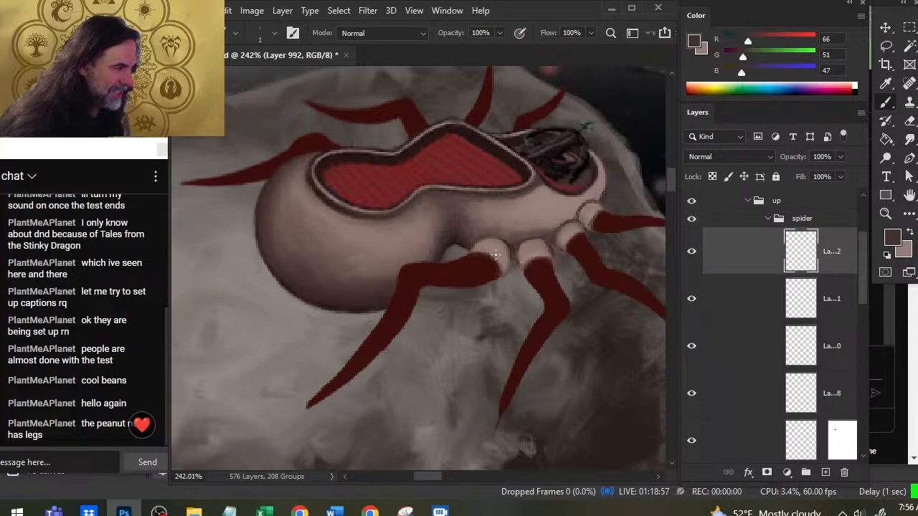
key(r)
key(b)
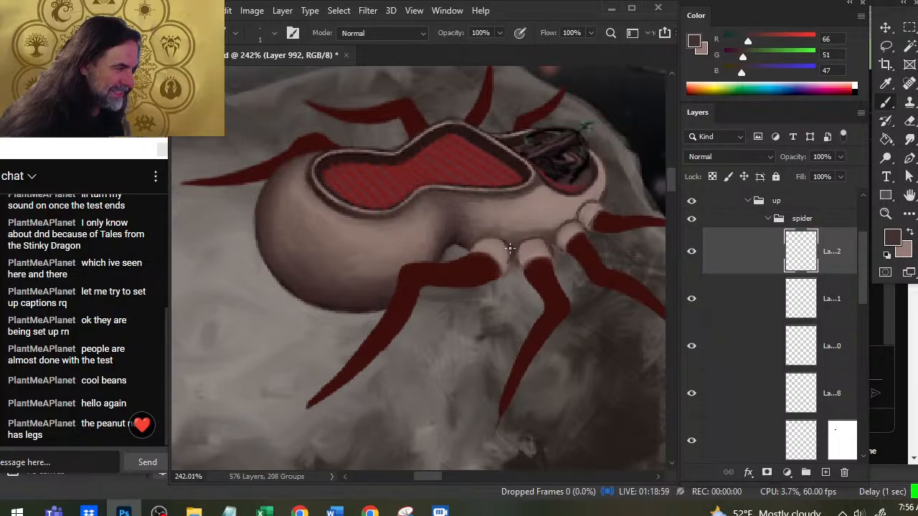
key(r)
key(b)
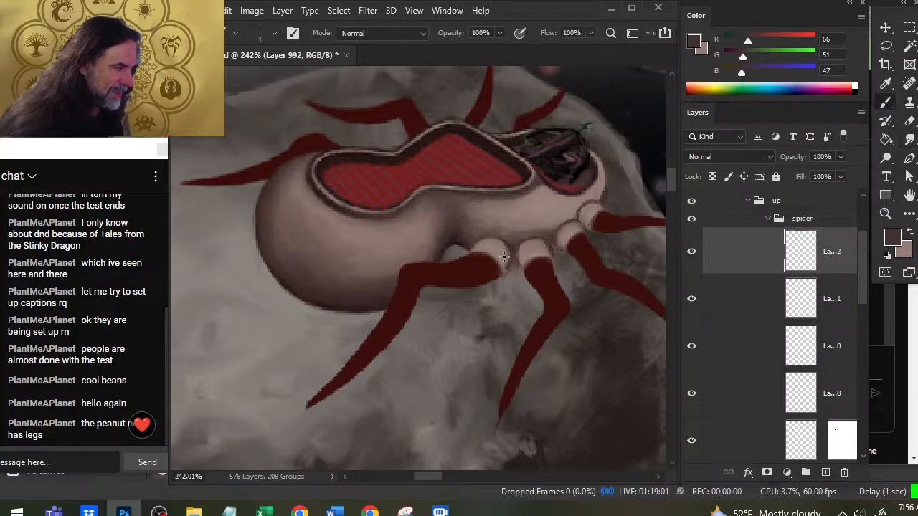
key(r)
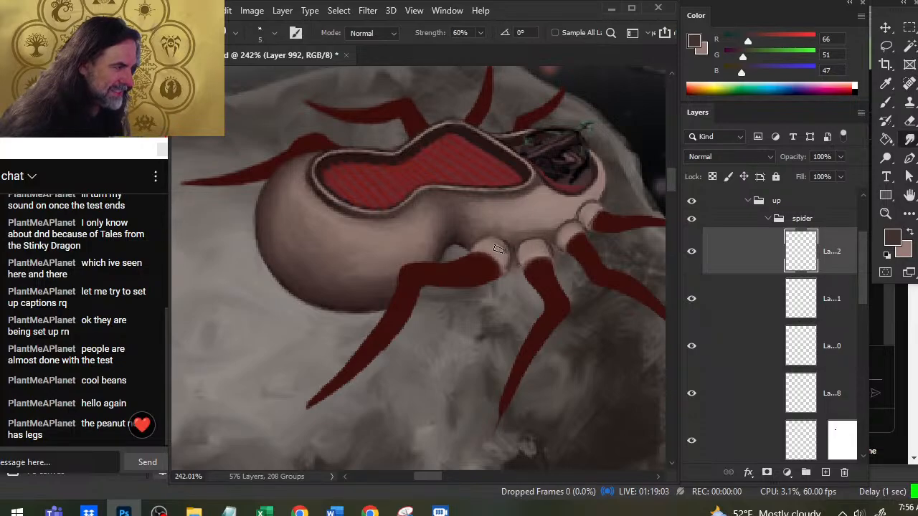
Step: Darken the gap between the first two lower joints down to the leg edges and blend it
key(b)
key(r)
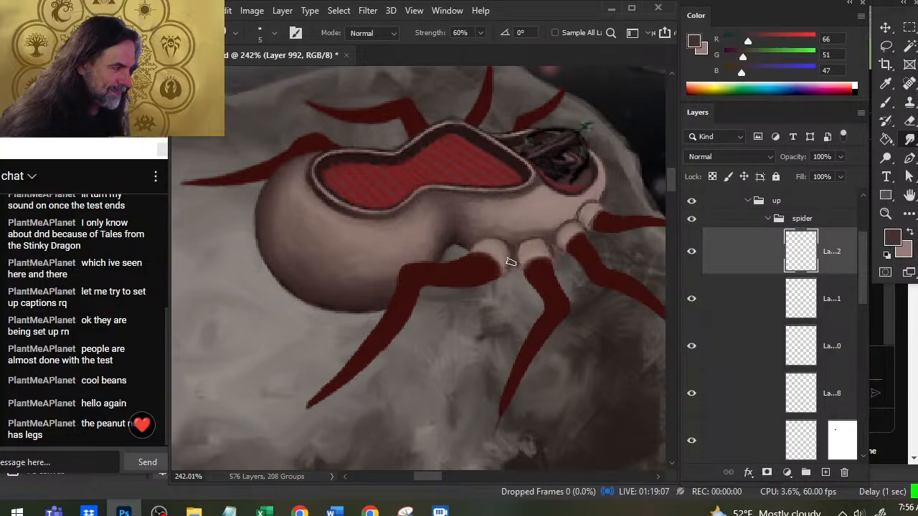
key(b)
key(r)
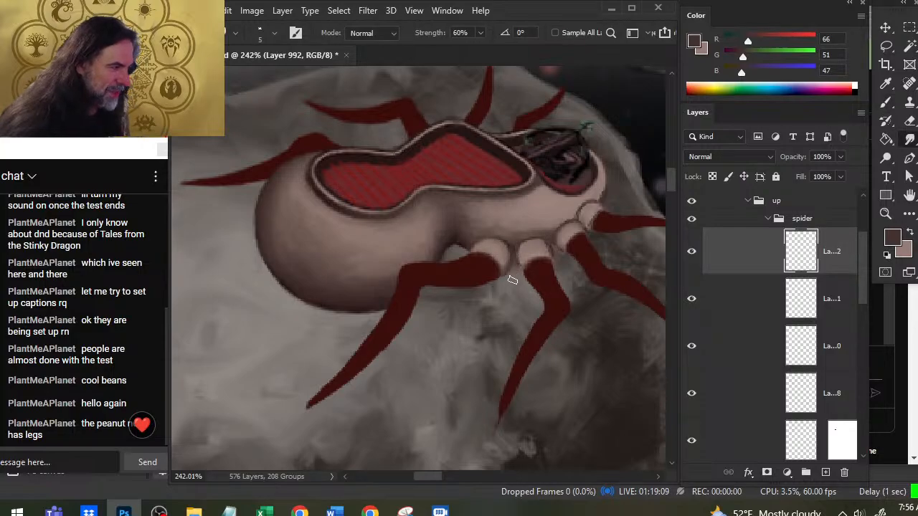
key(b)
key(r)
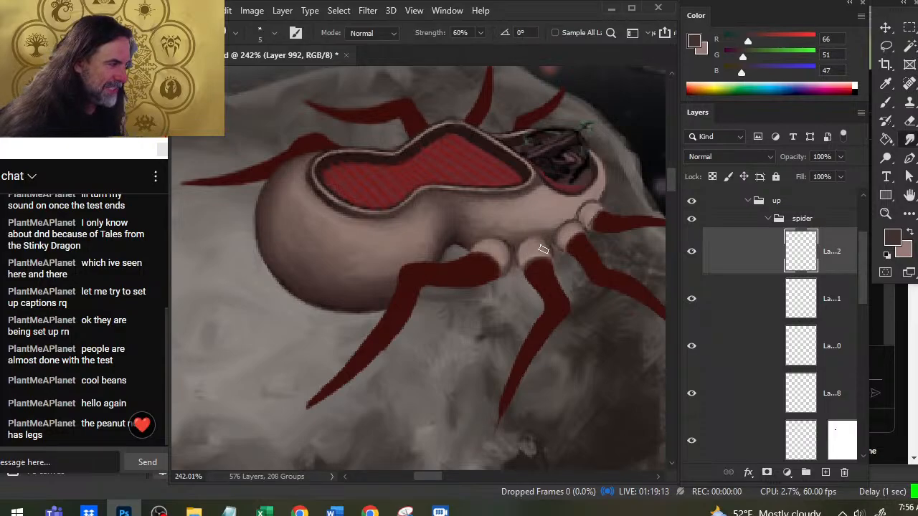
Step: Refine the dark outline around the second lower joint and towards the third, alternating brush and smudge strokes
key(b)
key(r)
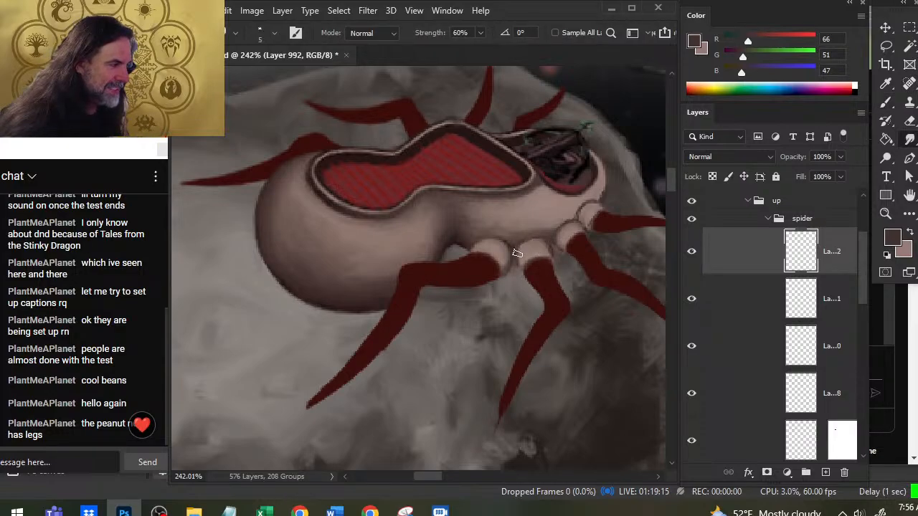
key(b)
key(r)
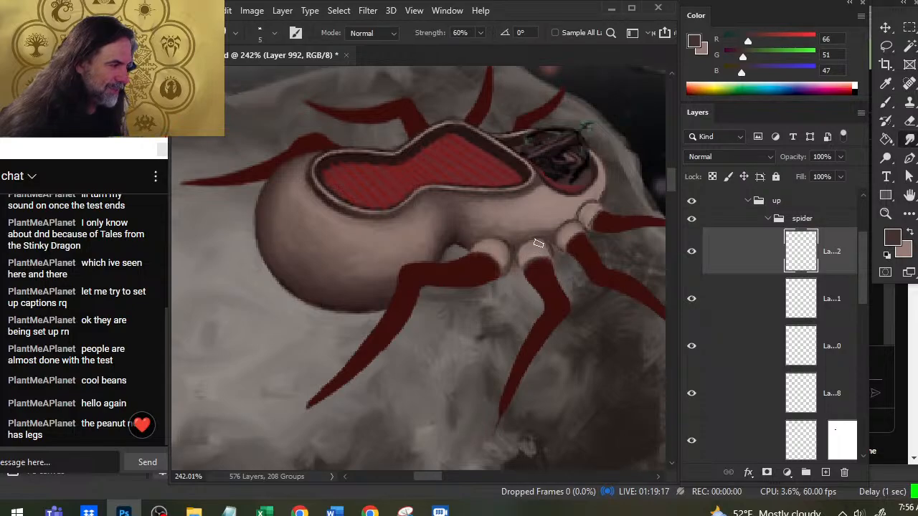
key(b)
key(r)
key(b)
key(r)
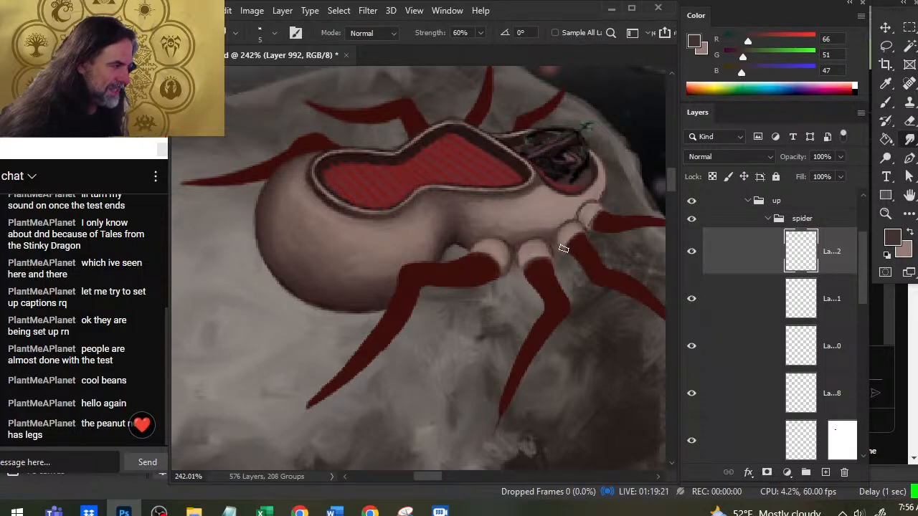
Step: Add dark shading on the body above the third and fourth lower joints and smudge their outlines softer
key(b)
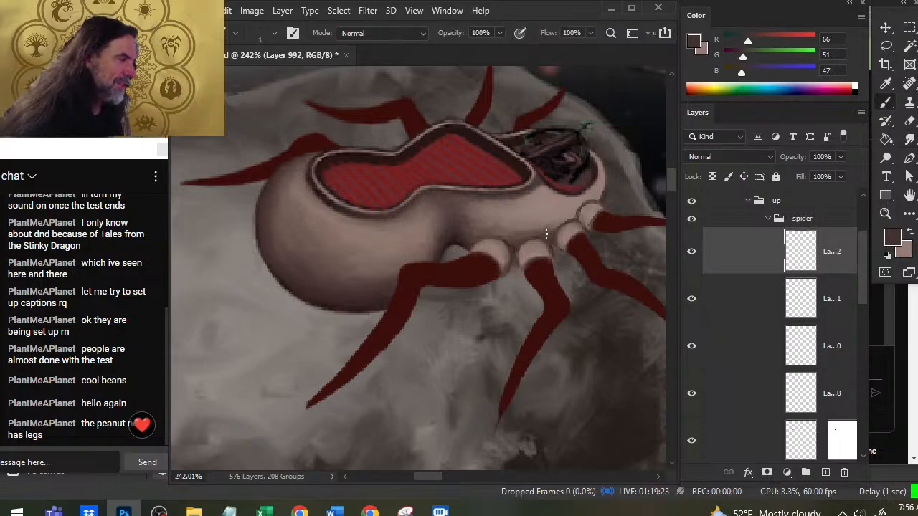
key(r)
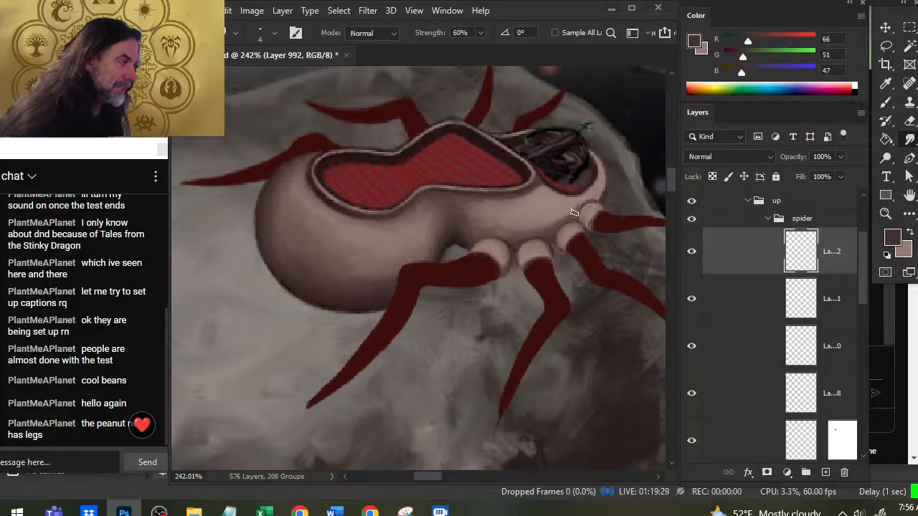
key(b)
key(r)
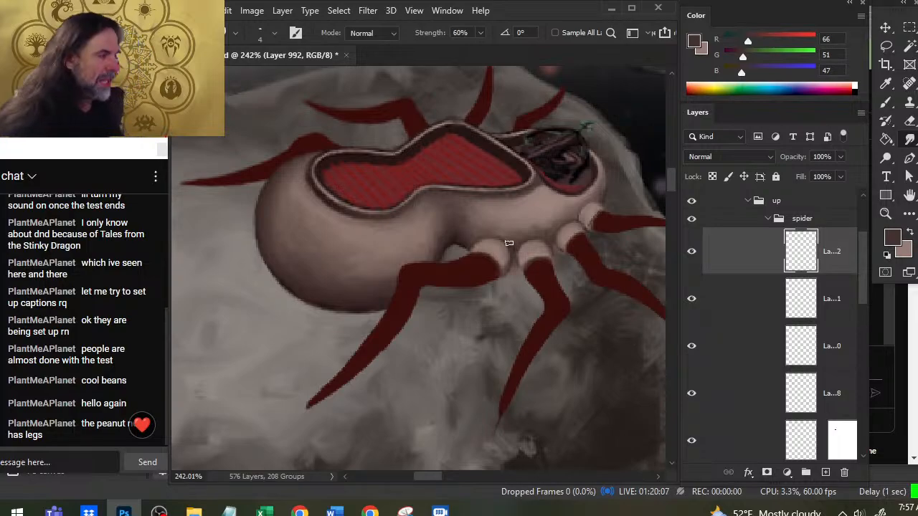
Step: Sample a mid brown from the waist and blend it into the shading between waist and leftmost lower joint
key(b)
alt+click(466, 215)
key(r)
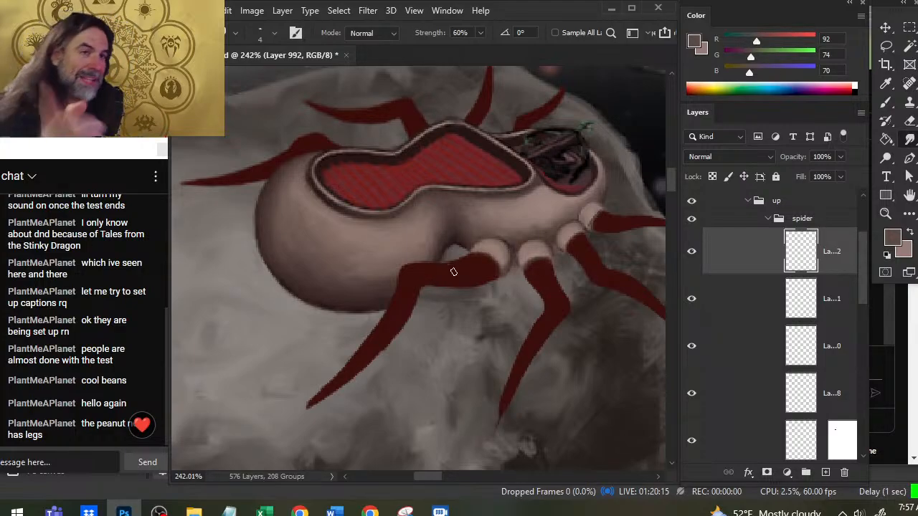
Step: Lighten the body side below the red opening's rim with a sampled flesh tone and smudge it using an enlarged brush
key(b)
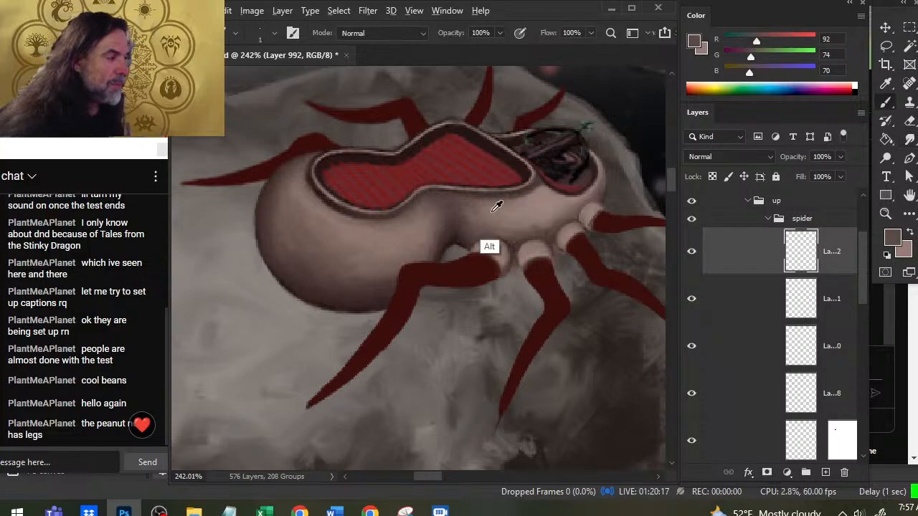
alt+click(488, 248)
key(r)
mouse_move(459, 203)
mouse_down()
mouse_move(480, 213)
mouse_move(476, 204)
mouse_move(521, 197)
mouse_up()
key(bracketright)
key(bracketright)
key(b)
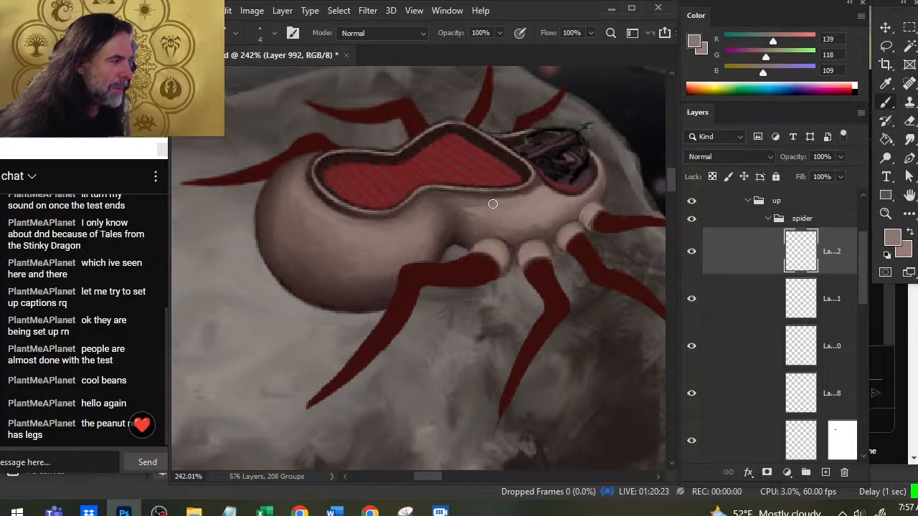
key(r)
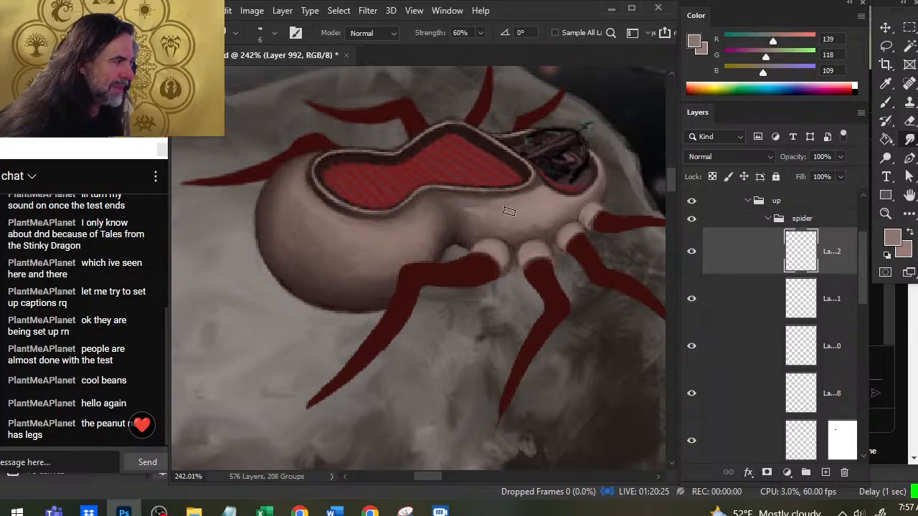
key(b)
key(r)
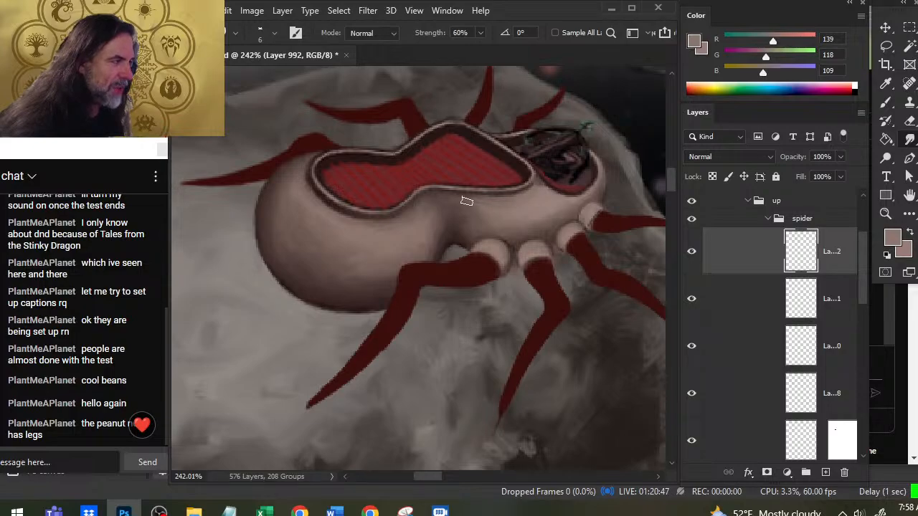
Step: Sample flesh tones from the body side and soften the red opening's lower rim, alternating brush and smudge strokes
key(b)
alt+click(535, 196)
key(r)
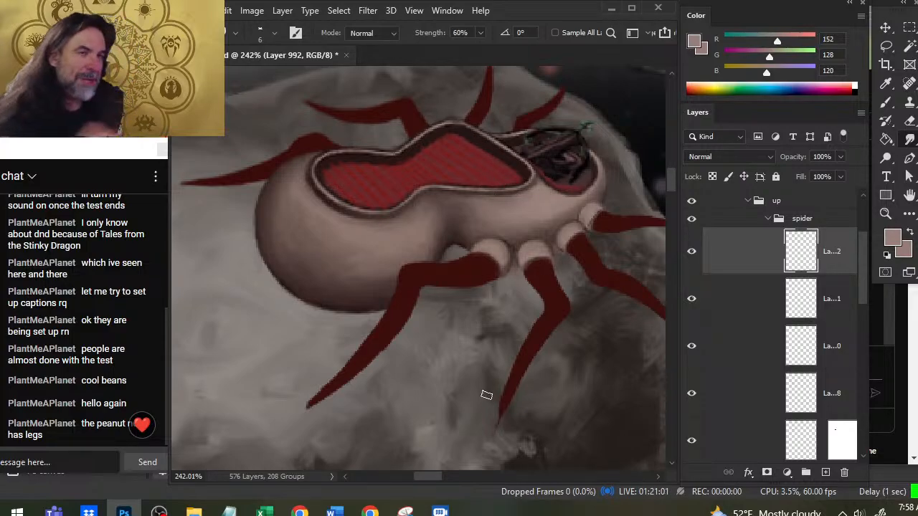
key(b)
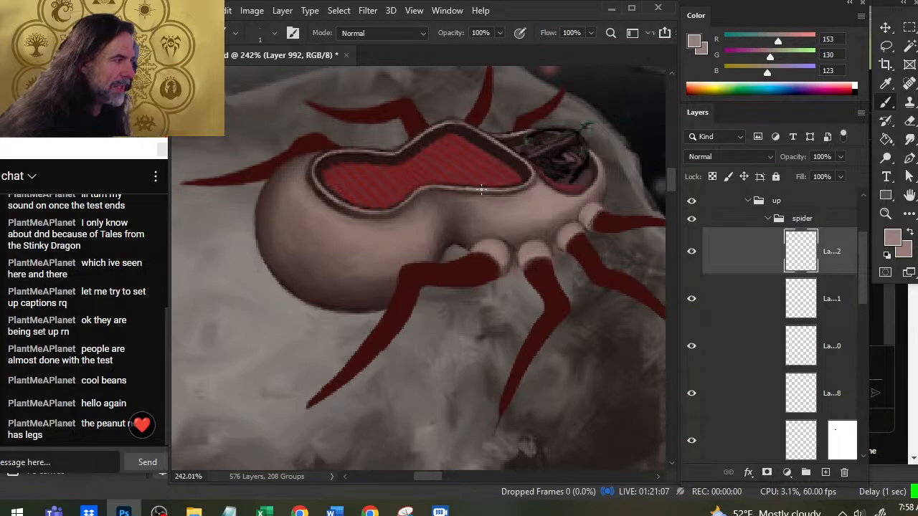
key(r)
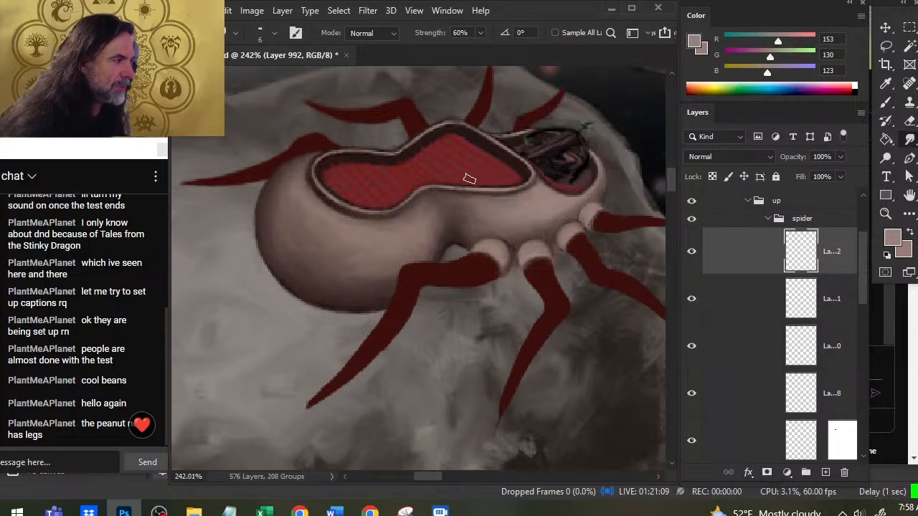
key(b)
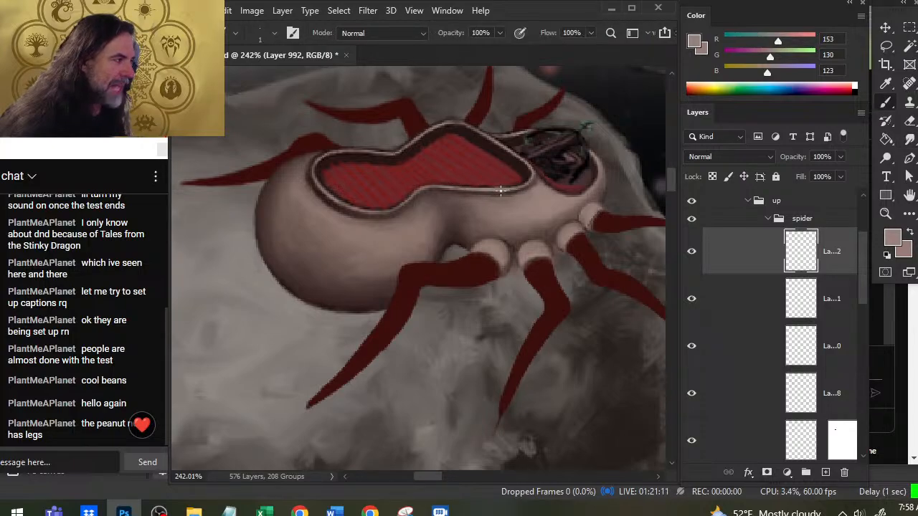
key(r)
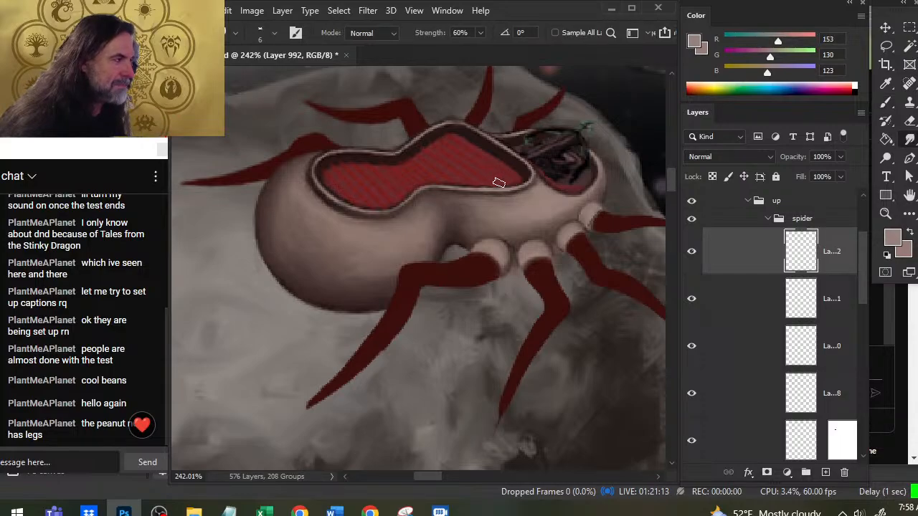
Step: Sample a very dark brown and reinforce the inner lower edge of the red opening, smudging the line
key(b)
alt+click(514, 180)
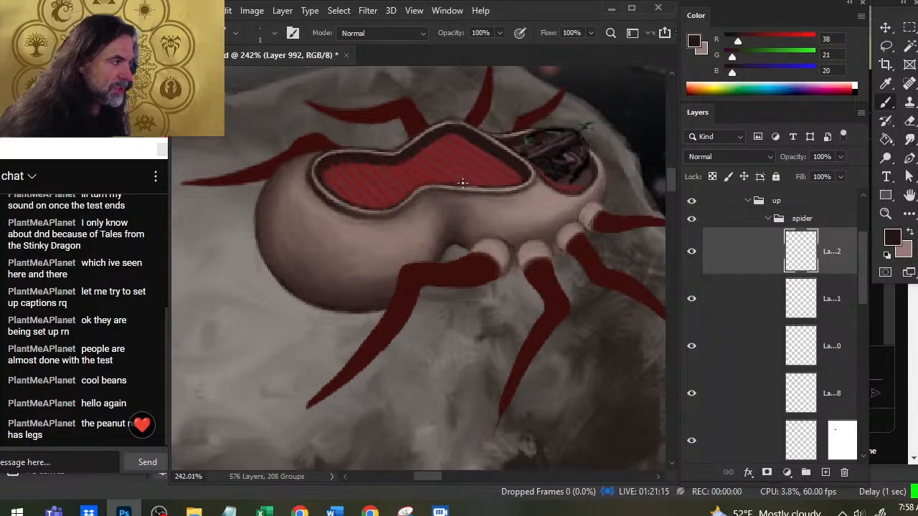
key(r)
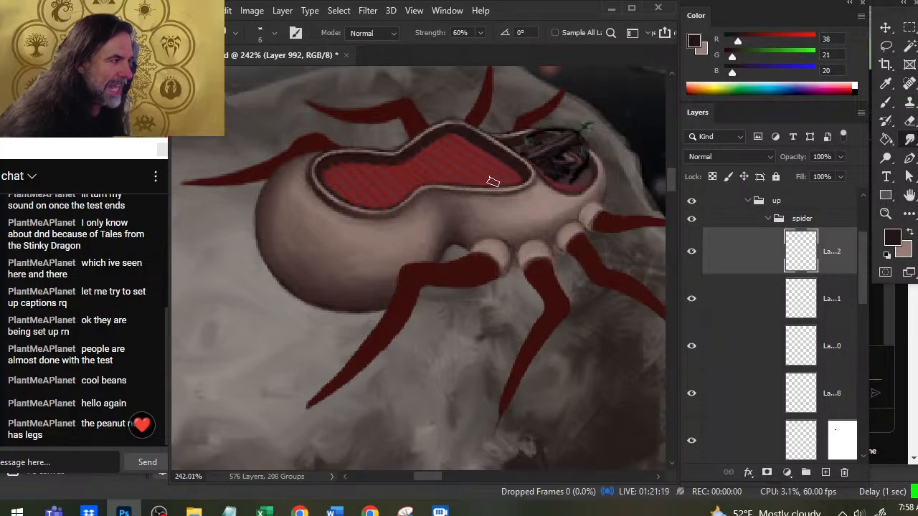
Step: Sample a dark brown beneath the opening's rear lobe and blend a shadow under the rim towards the waist
key(b)
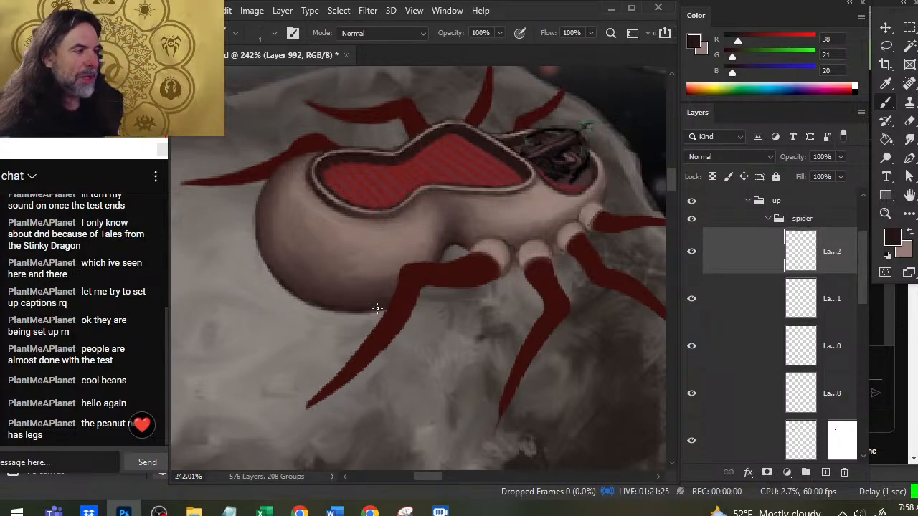
alt+click(352, 212)
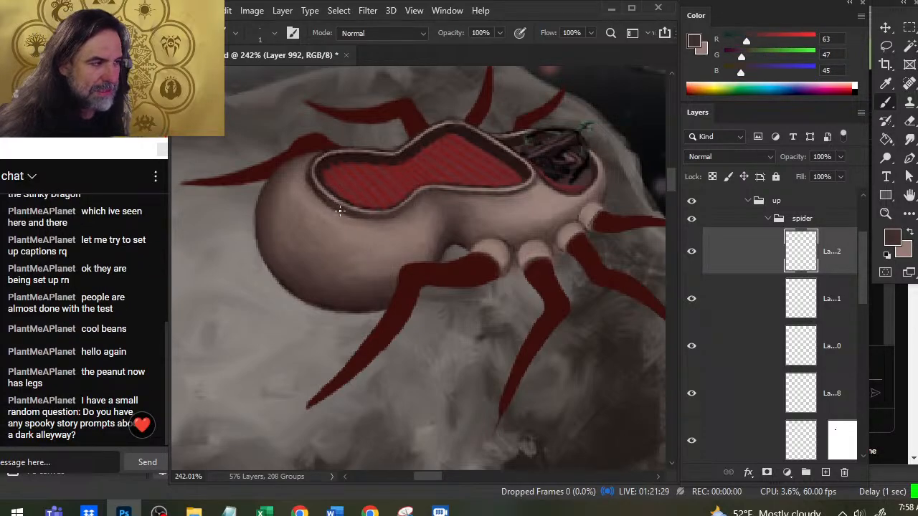
key(r)
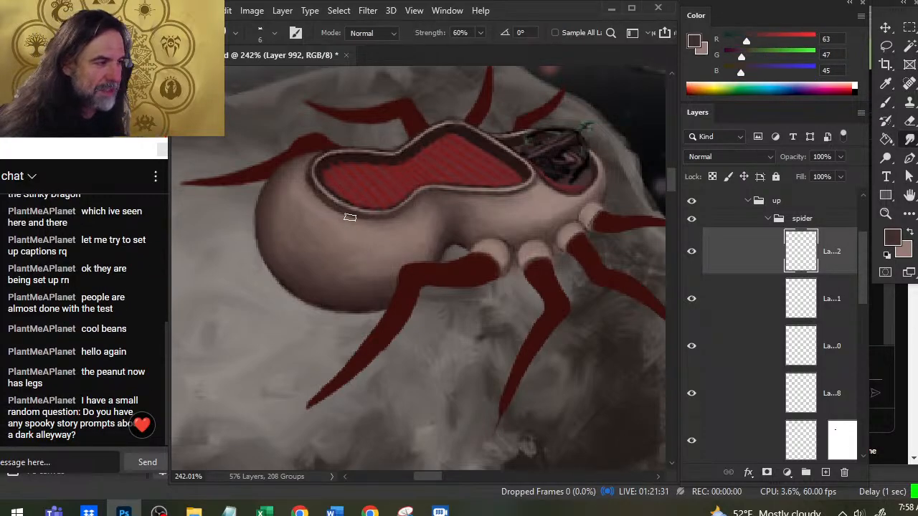
key(b)
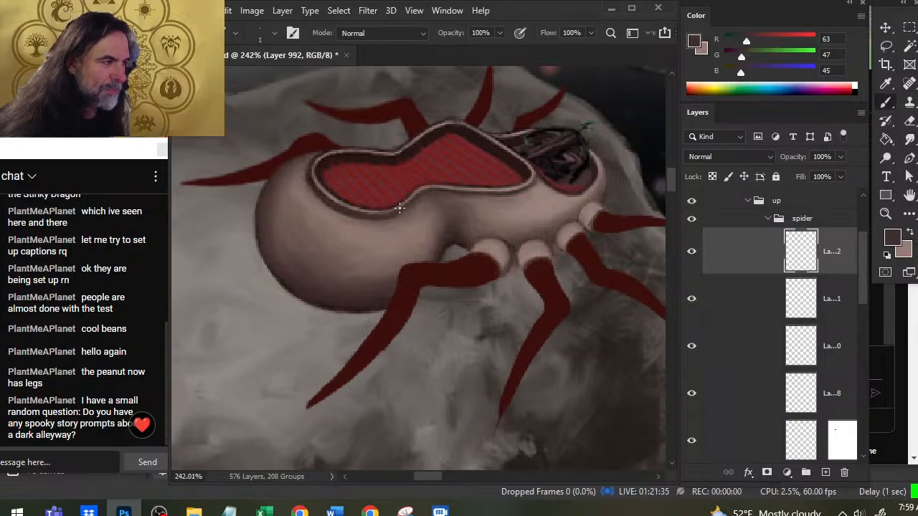
key(r)
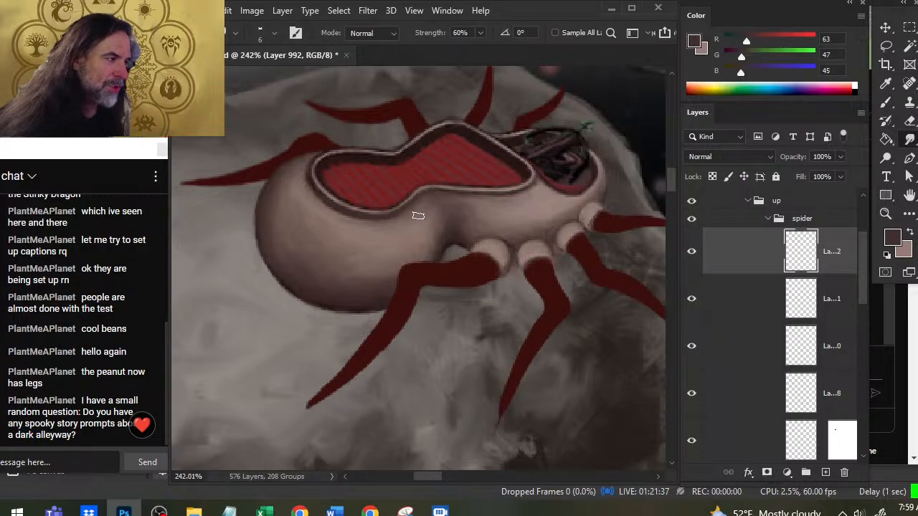
key(b)
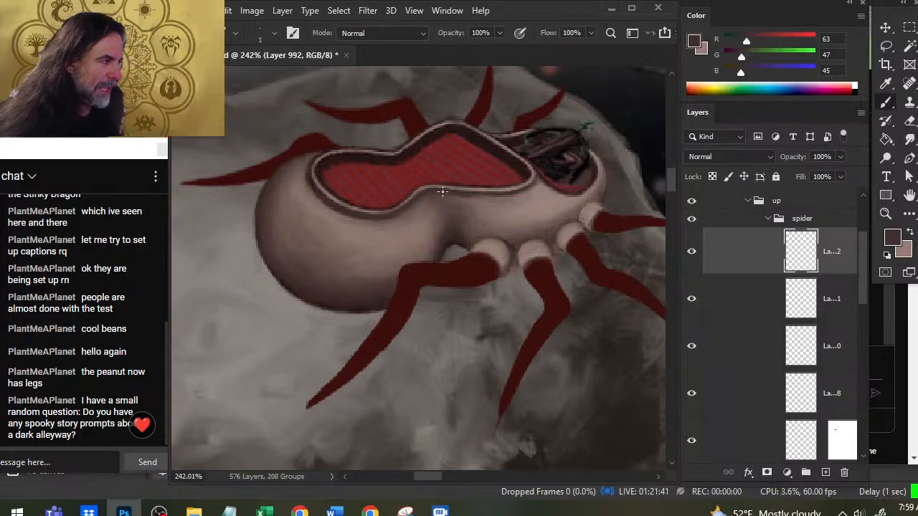
key(r)
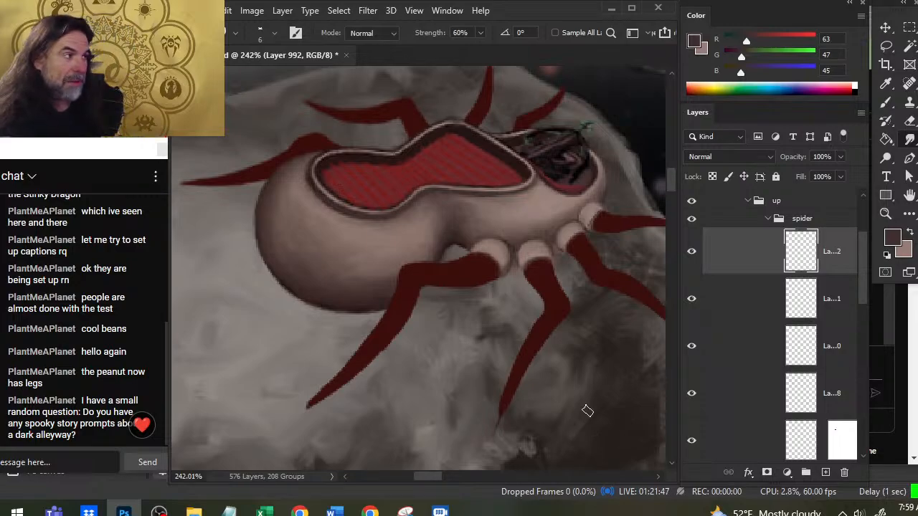
Step: Refine the rim around the red opening's upper peak with sampled dark brown and flesh tones, smudging the edge
key(b)
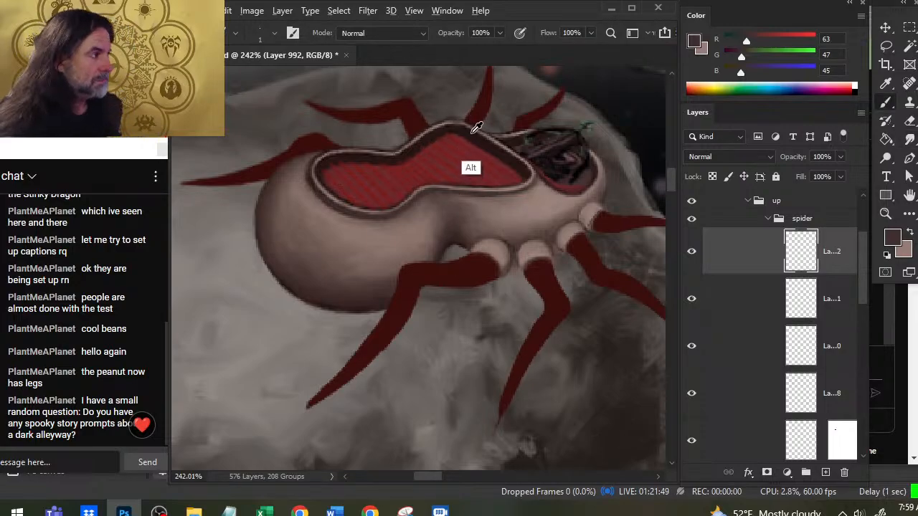
alt+click(469, 140)
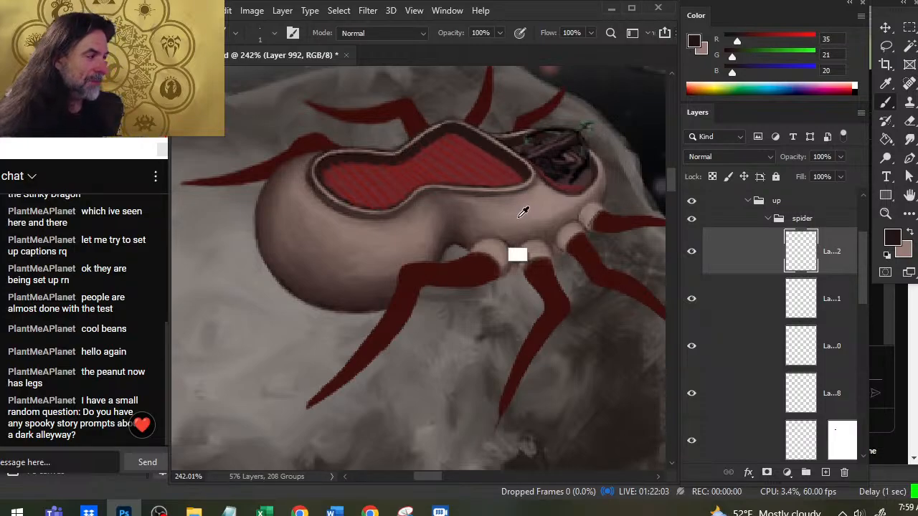
alt+click(515, 193)
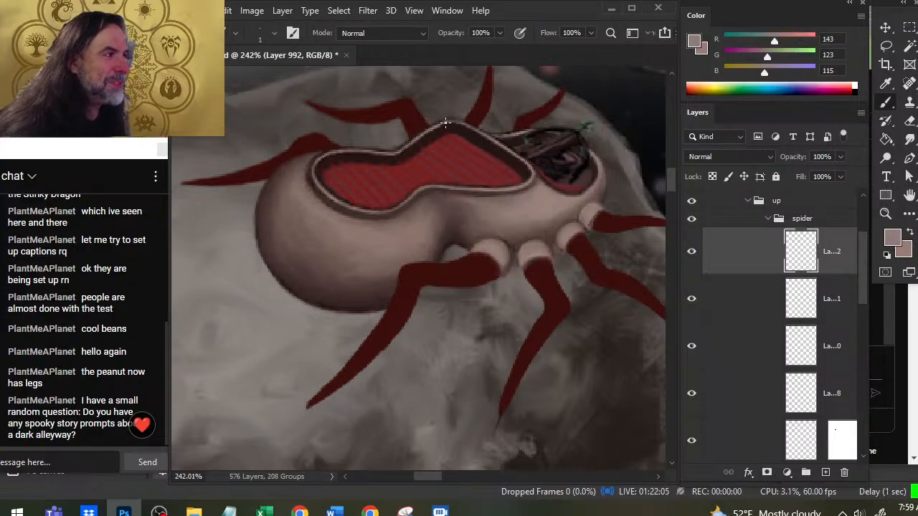
key(r)
drag(455, 120, 472, 137)
key(b)
alt+click(476, 137)
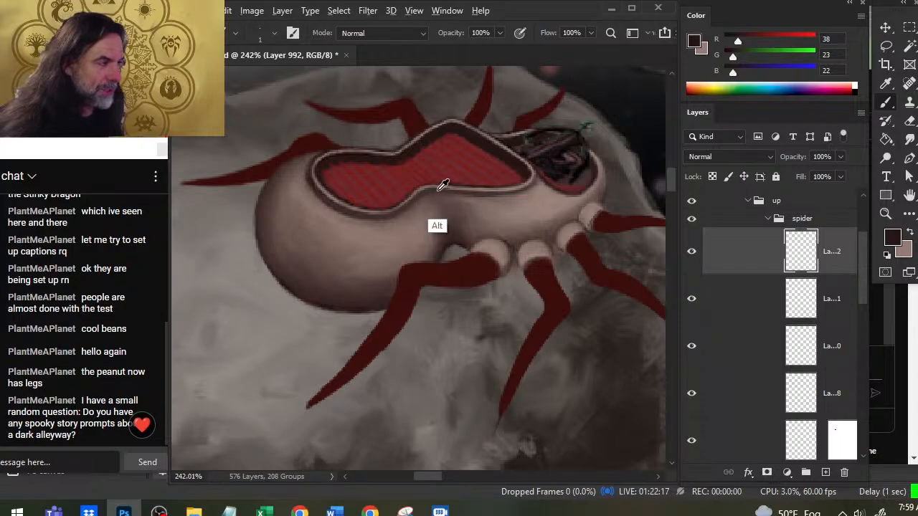
alt+click(450, 195)
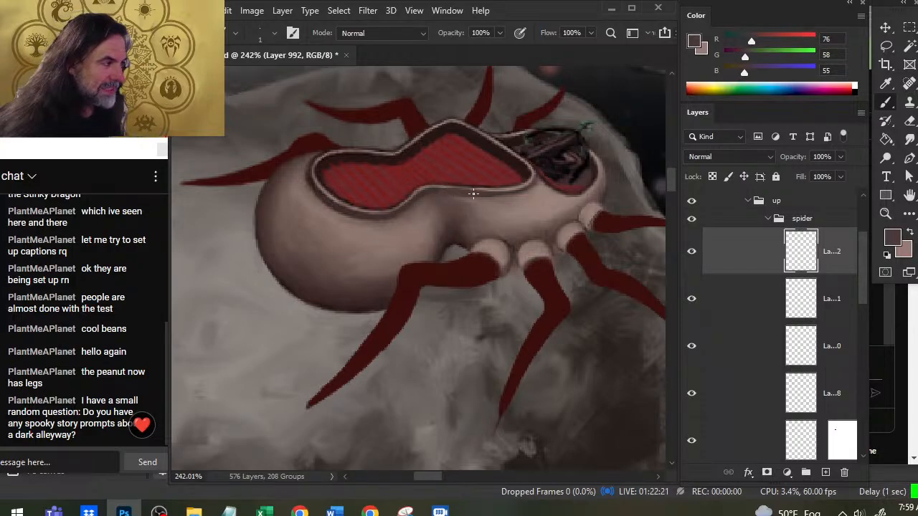
key(ctrl+z)
key(ctrl+z)
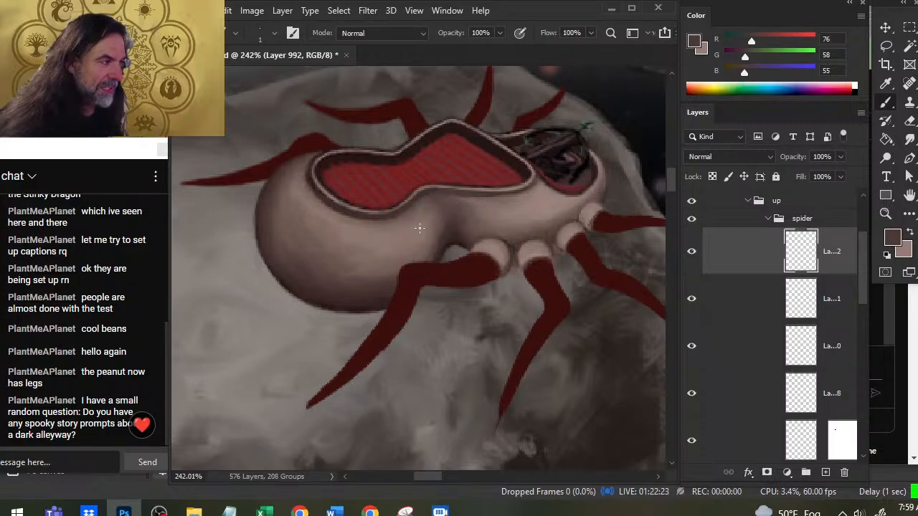
Step: Shade beneath the opening's lower front rim with a sampled mid brown and blend it using a lighter flesh tone
alt+click(489, 196)
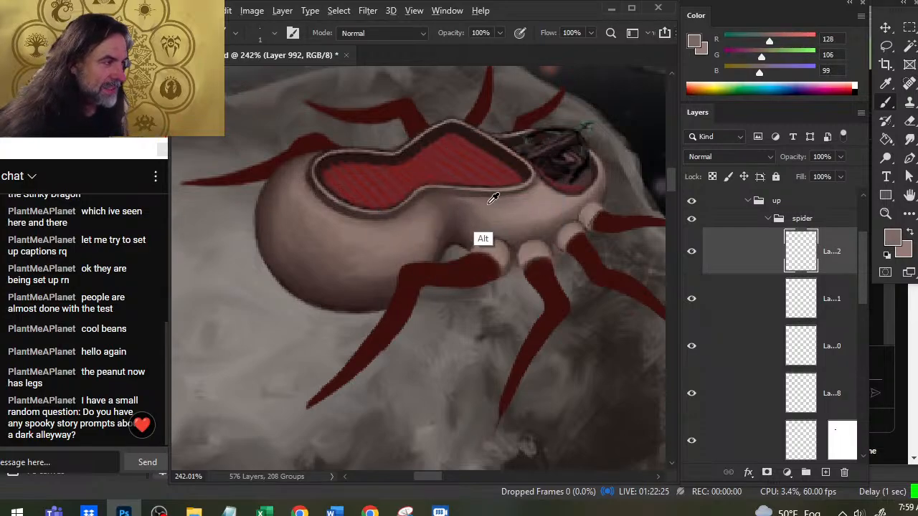
alt+click(415, 195)
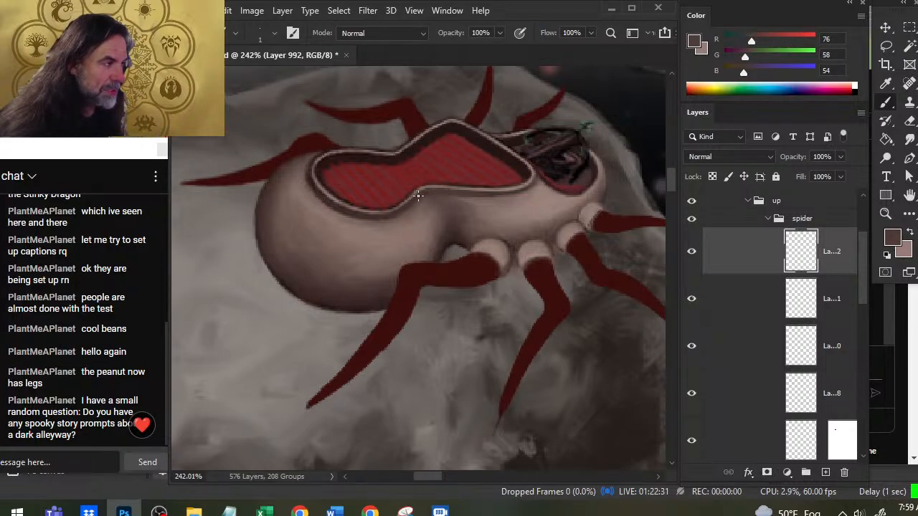
drag(482, 192, 502, 192)
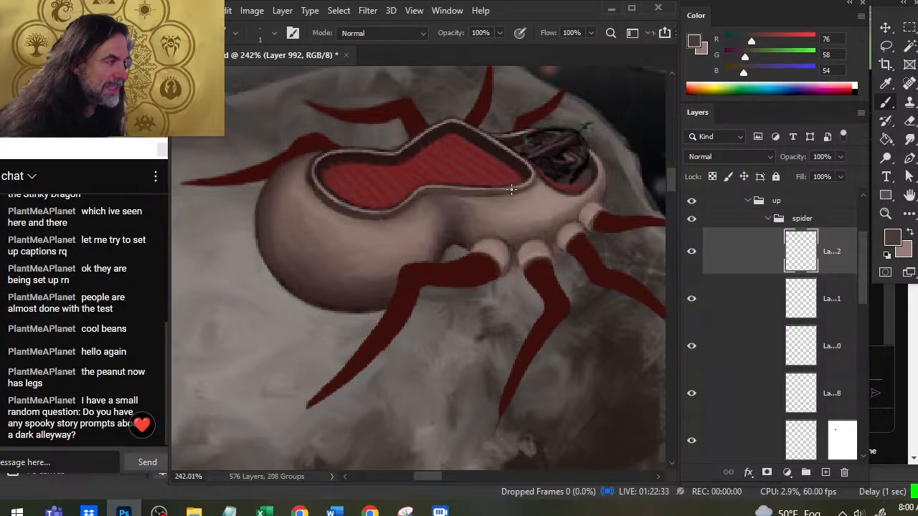
alt+click(492, 204)
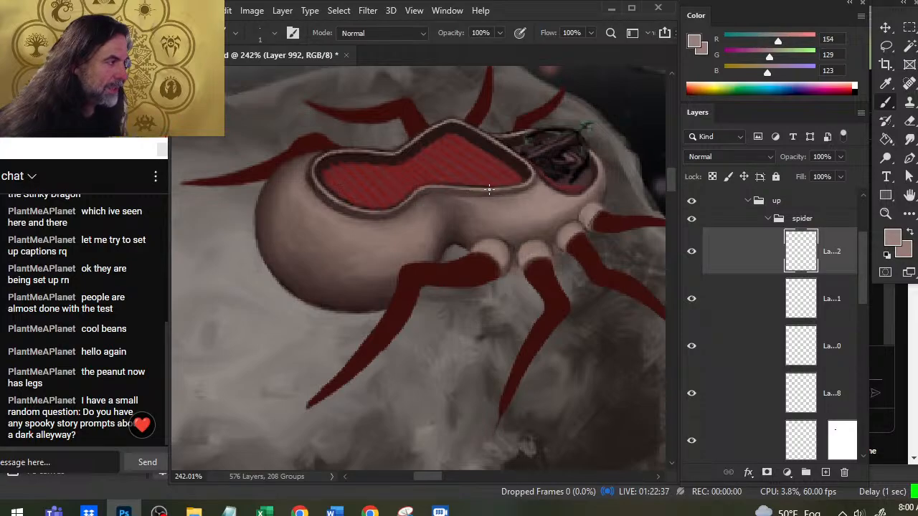
key(r)
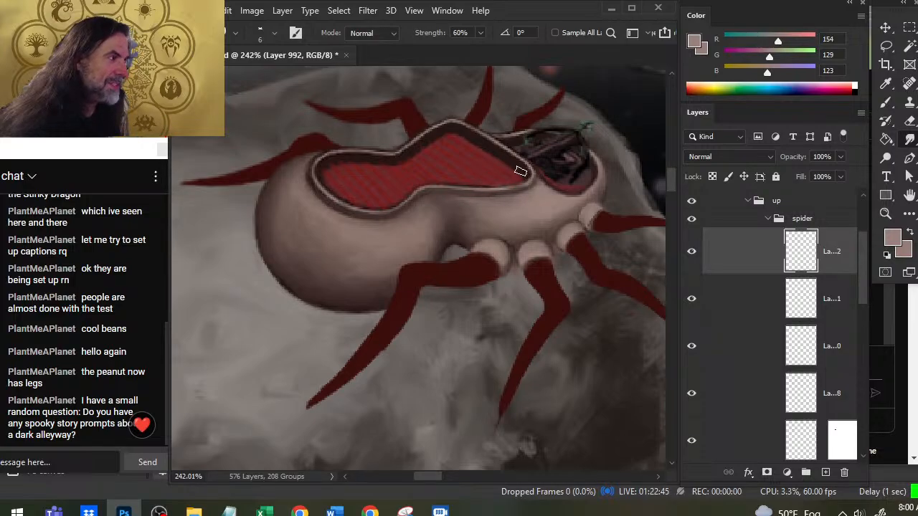
Step: Touch up the rim at the opening's front tip with sampled dark brown and flesh tones, smudge it, and save the document
key(b)
alt+click(525, 175)
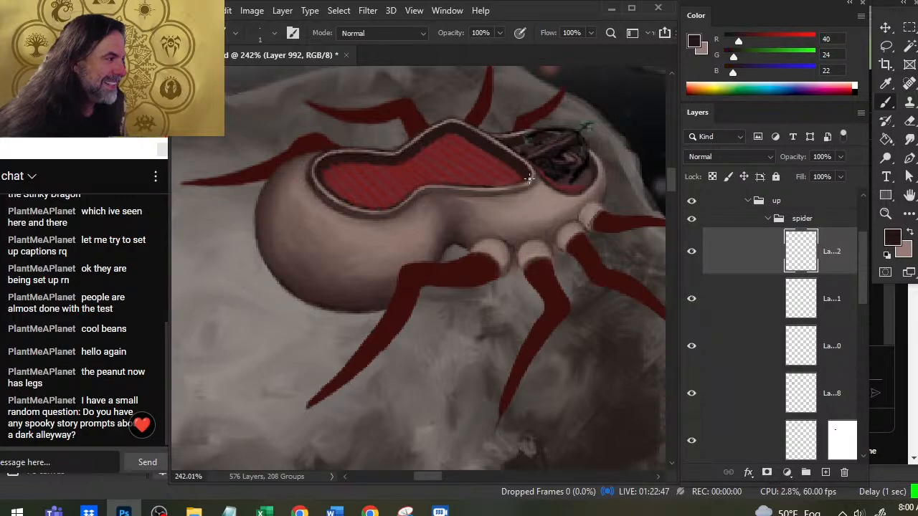
key(r)
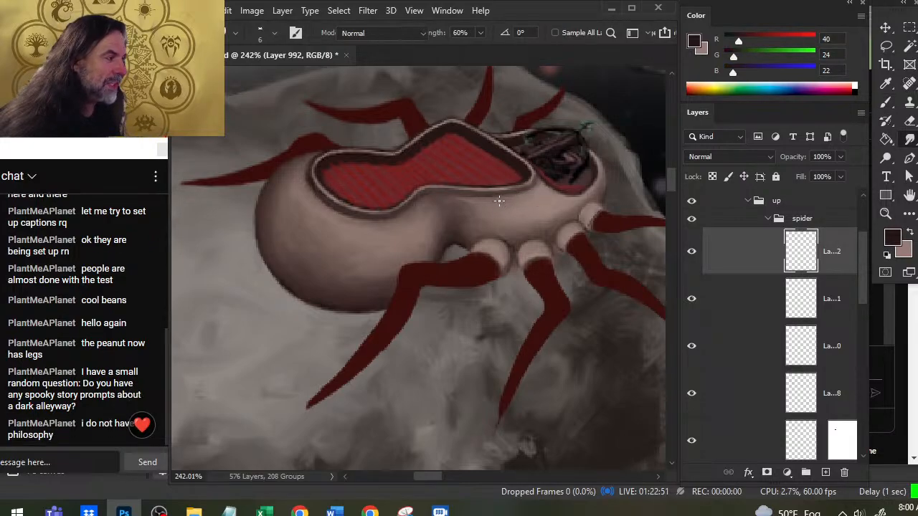
key(b)
alt+click(527, 197)
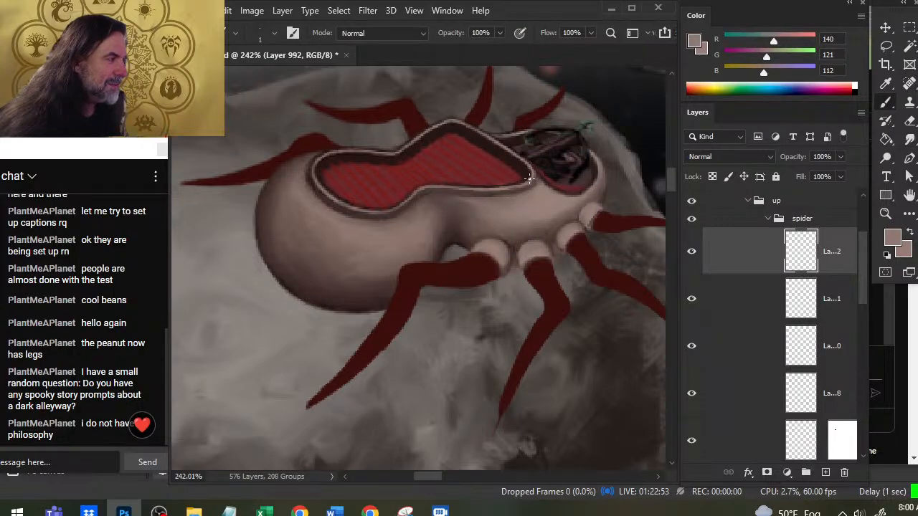
key(r)
key(ctrl+s)
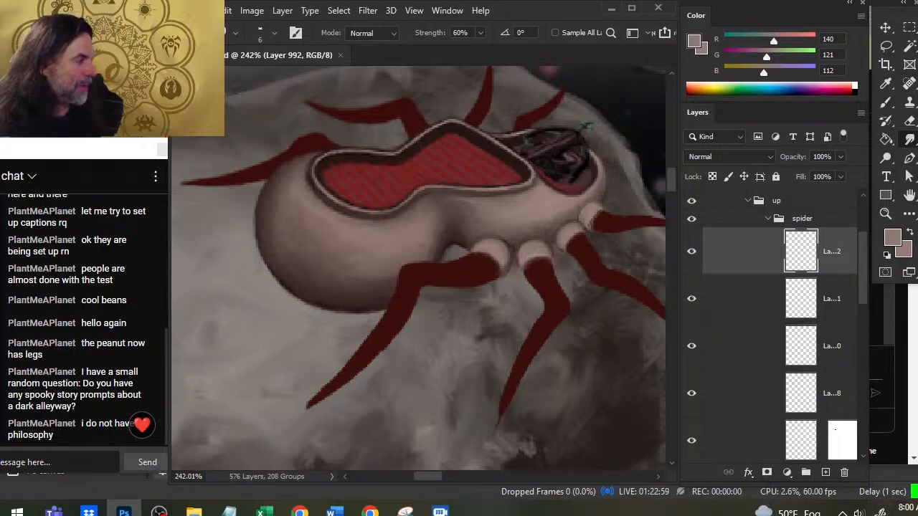
Step: Examine the spider at several scales against the asteroid, the page layout and the reference spider sketches
key(z)
mouse_move(532, 191)
mouse_down()
mouse_move(453, 180)
mouse_move(410, 117)
mouse_up()
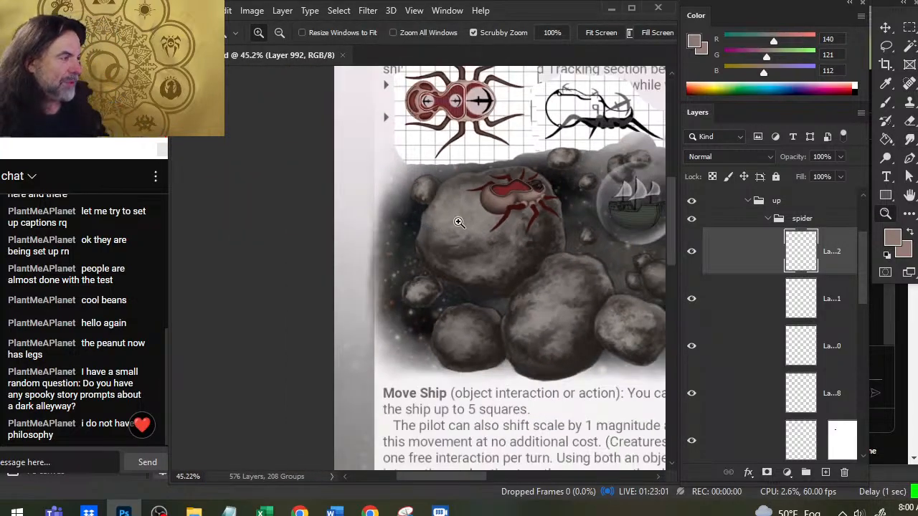
drag(467, 176, 529, 205)
drag(570, 276, 494, 258)
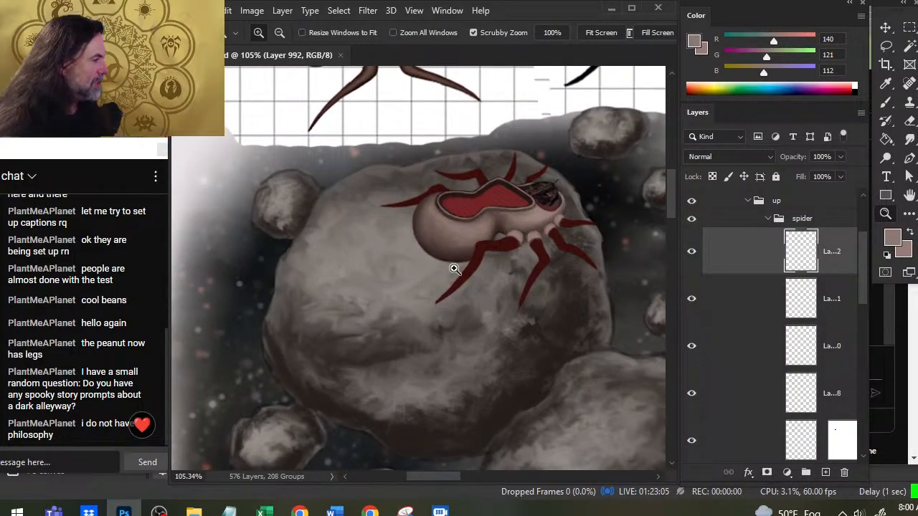
drag(538, 258, 504, 273)
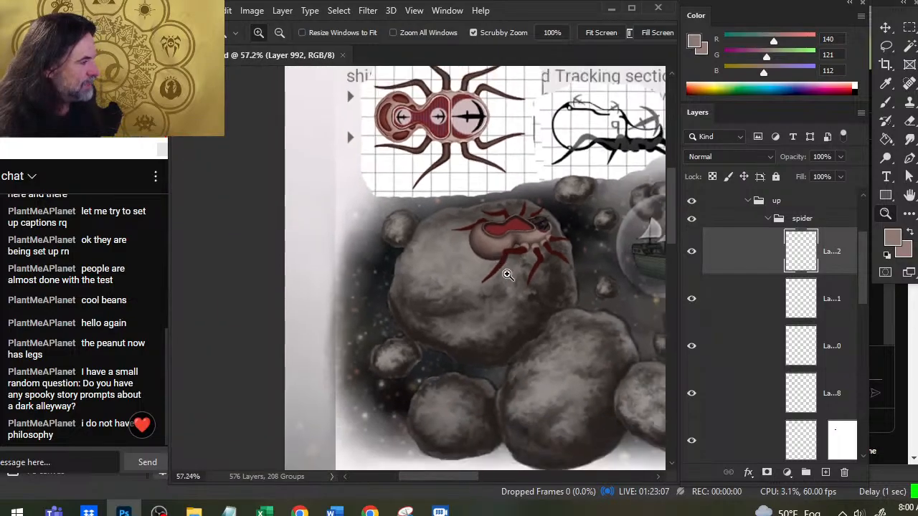
drag(543, 246, 537, 211)
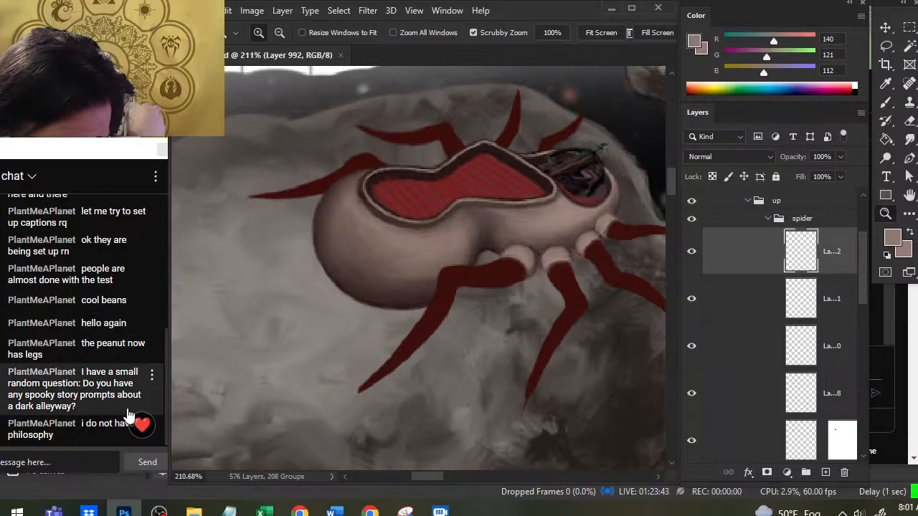
Step: Reposition the live chat window to expose more of its message column and return to Photoshop
click(98, 148)
mouse_move(96, 144)
mouse_down()
mouse_move(119, 144)
mouse_move(97, 141)
mouse_up()
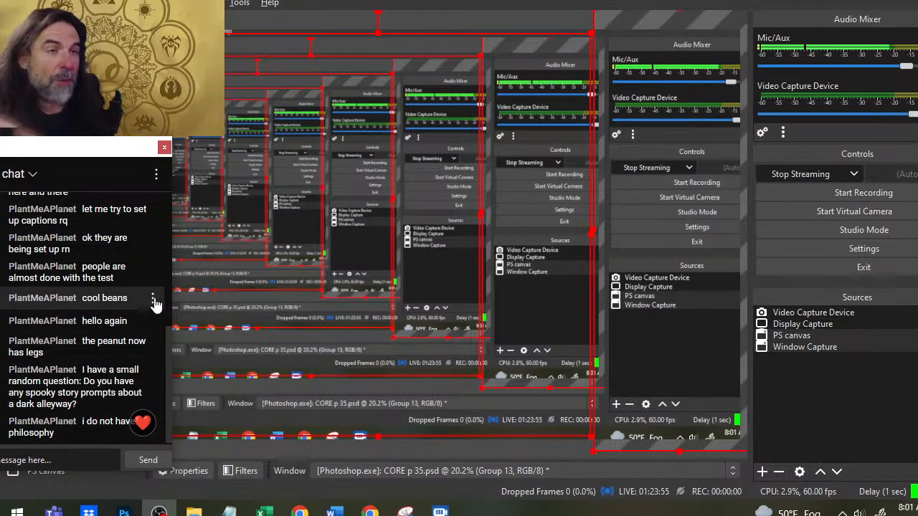
drag(72, 149, 84, 159)
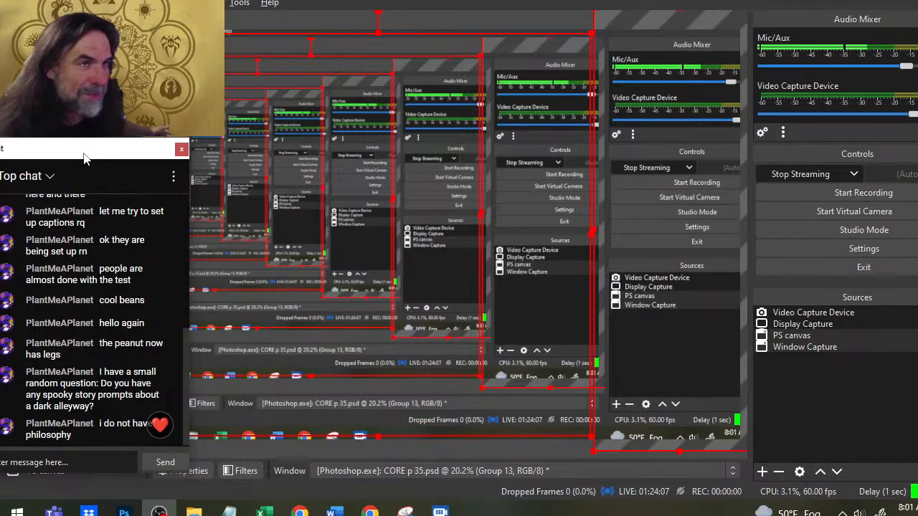
key(alt+Tab)
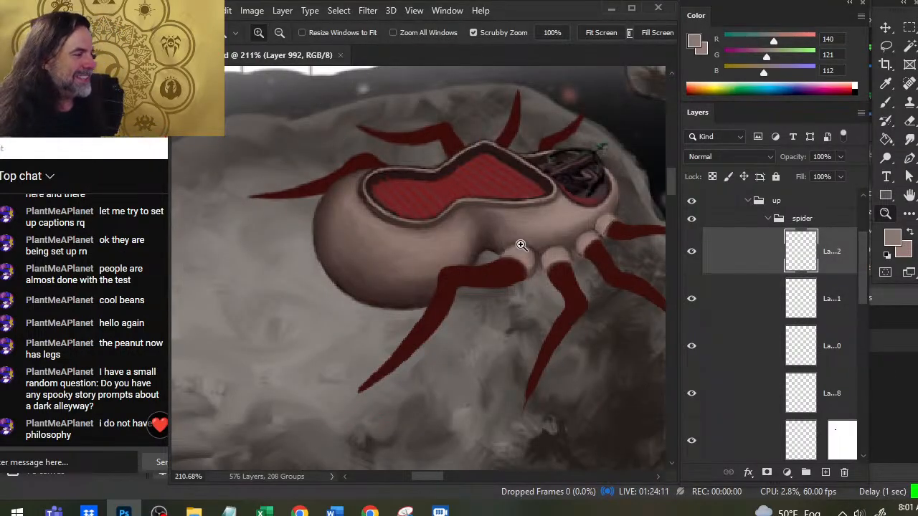
Step: View the spider with more of its asteroid around it and switch to the OBS window
drag(522, 244, 464, 221)
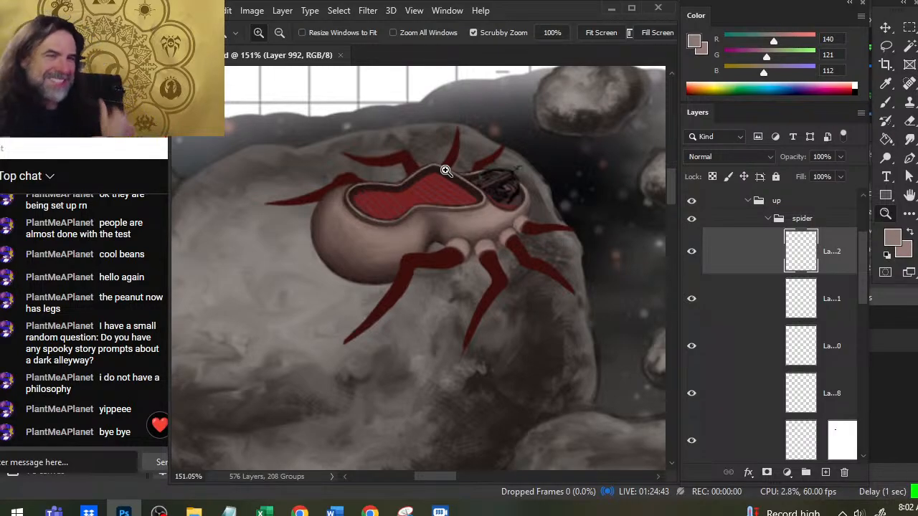
key(alt+Tab)
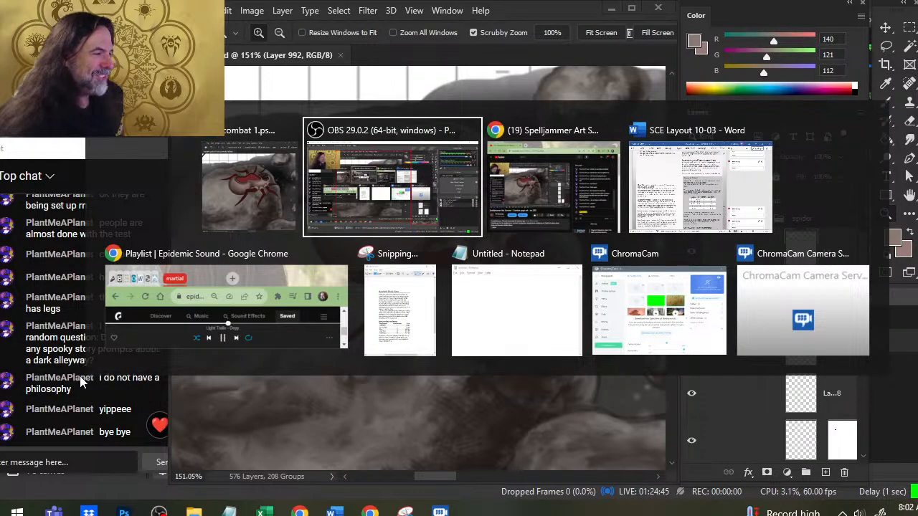